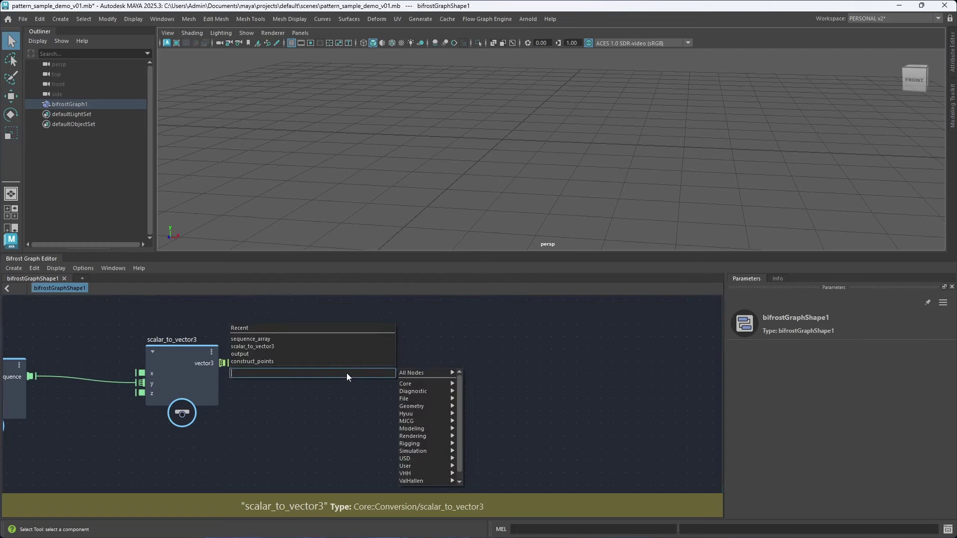
Add a construct_strands node and connect the vector3 output of scalar_to_vector3 to its point_position input.
type("cons")
key("Down")
key("Down")
key("Down")
key("Down")
key("Down")
key("Down")
key("Down")
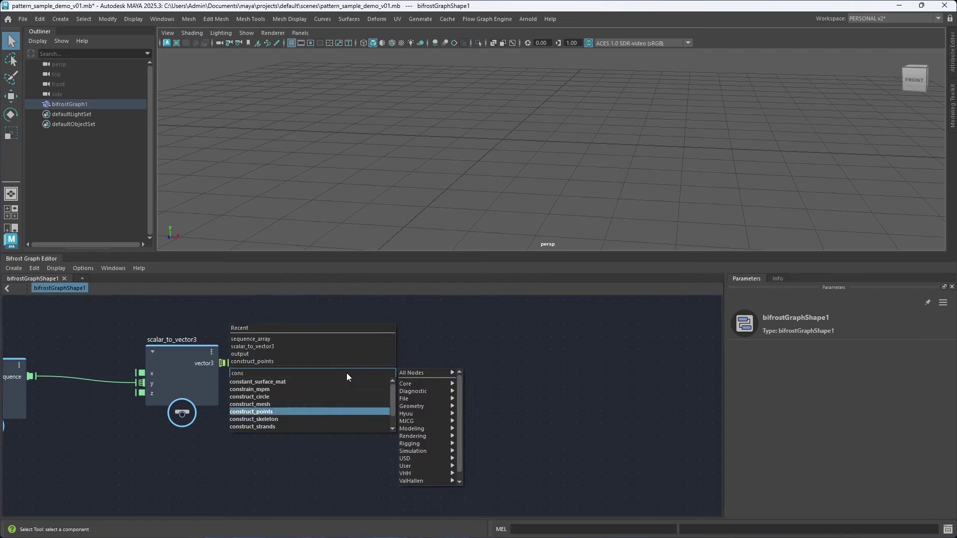
key("Return")
left_click_drag(345, 422, 373, 375)
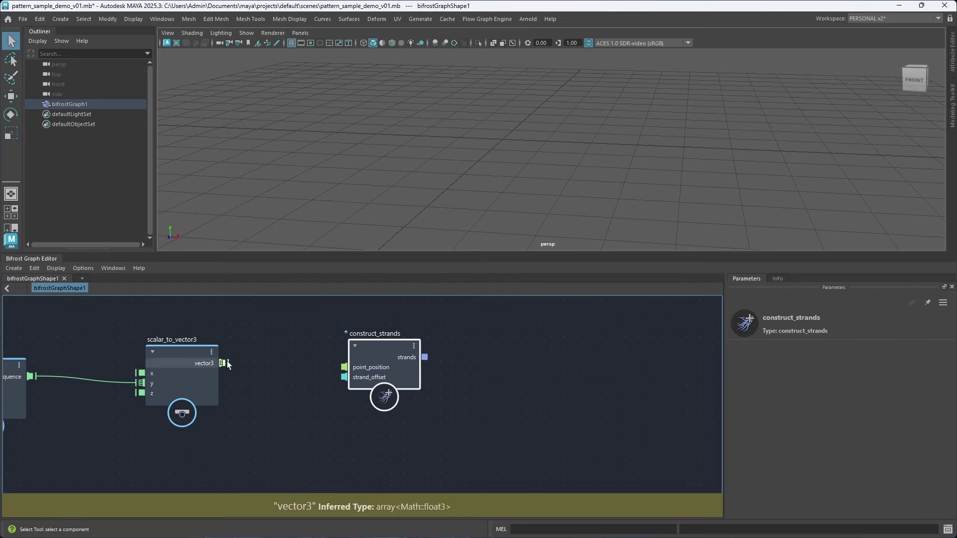
left_click_drag(224, 363, 345, 367)
Add a terminal node beside construct_strands and connect the strands output to its proxy input.
key("Tab")
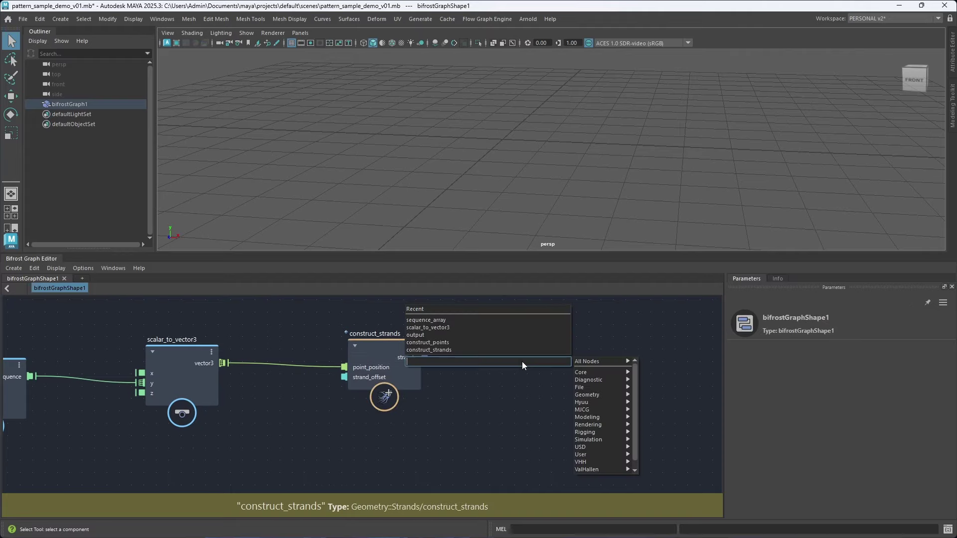
type("term")
key("Return")
left_click_drag(519, 395, 535, 357)
left_click_drag(424, 357, 515, 359)
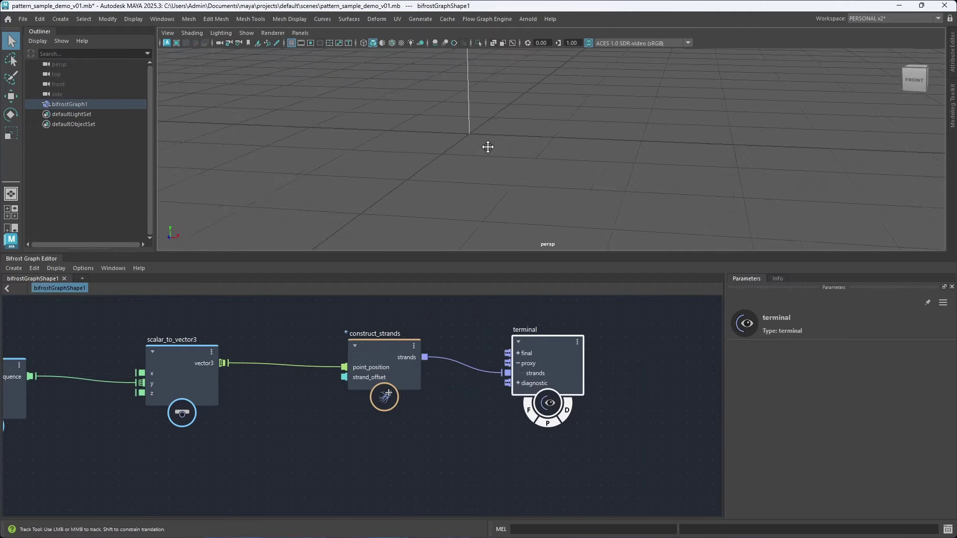
left_click_drag(561, 186, 514, 209, "alt")
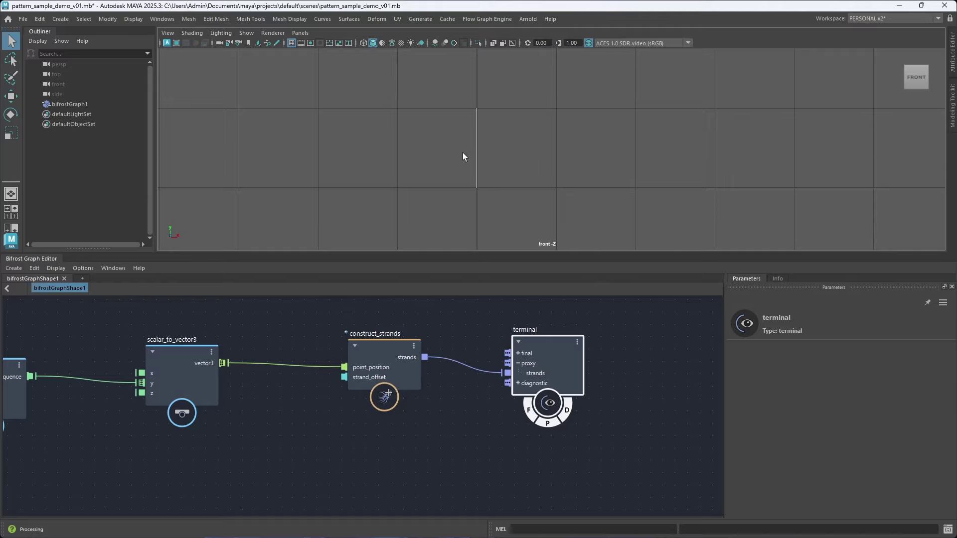
Move the terminal node farther from construct_strands and add a point_scope node below the connection.
middle_click_drag(454, 410, 381, 389, "alt")
left_click_drag(469, 338, 584, 321)
left_click(447, 408)
key("Tab")
type("p")
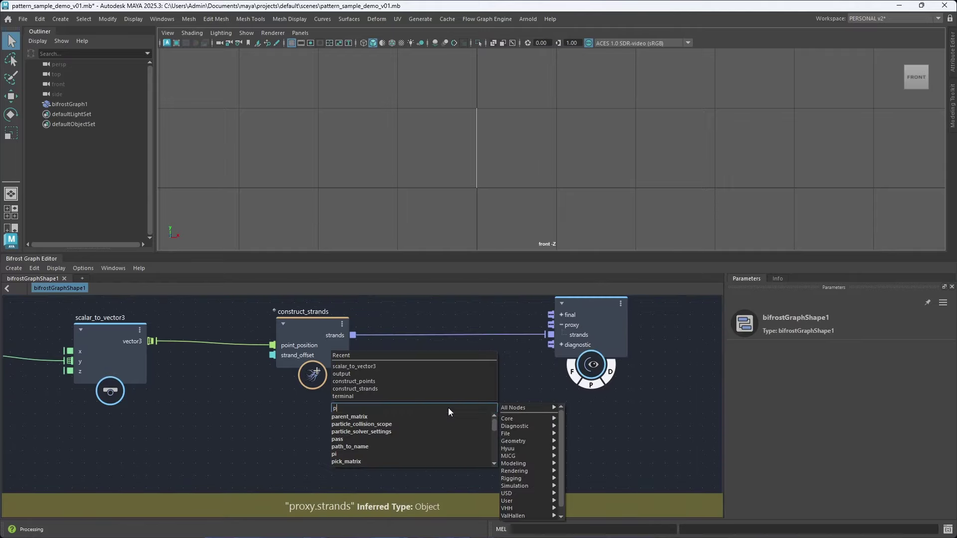
type("oint_scope")
key("Down")
key("Return")
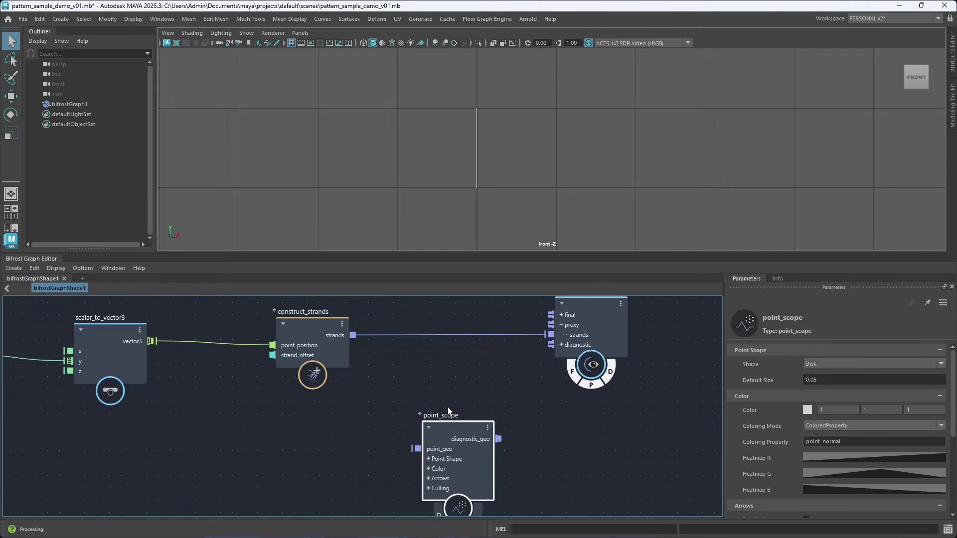
Connect the construct_strands output to point_geo on point_scope and enable the node's diagnostic display.
left_click_drag(353, 335, 418, 448)
middle_click_drag(539, 454, 520, 384)
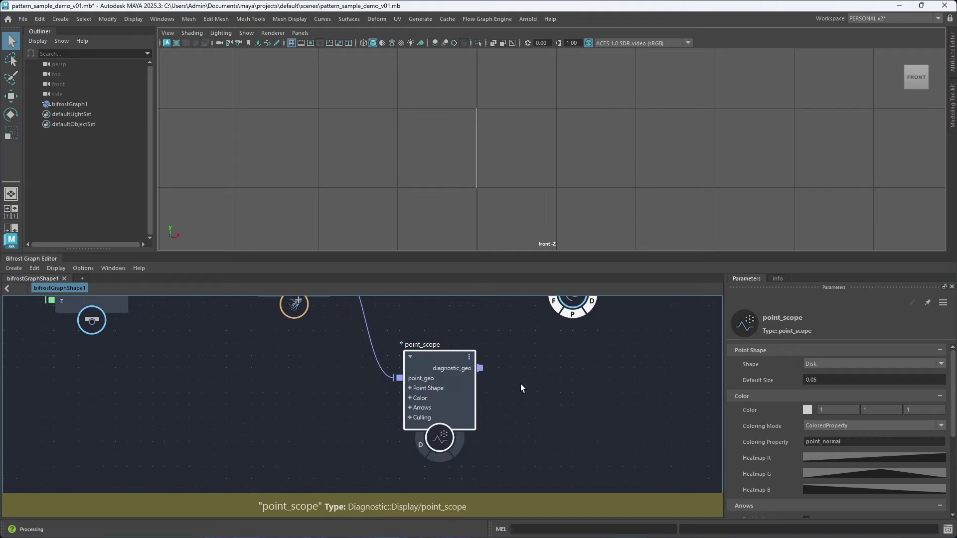
left_click(420, 448)
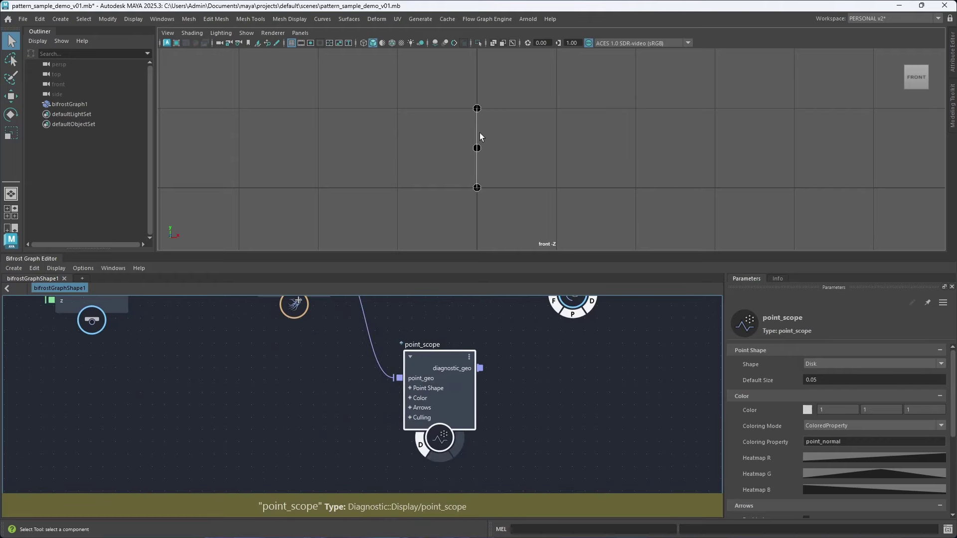
Set point_scope to the Circle shape, Color coloring mode and a default size of 0.03.
left_click(827, 365)
left_click(823, 396)
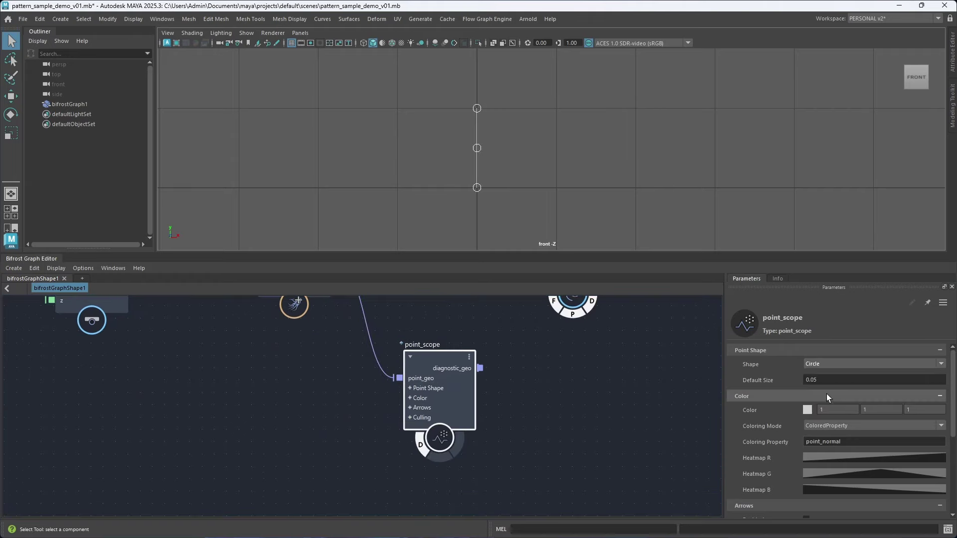
left_click(831, 426)
left_click(833, 436)
left_click(826, 383)
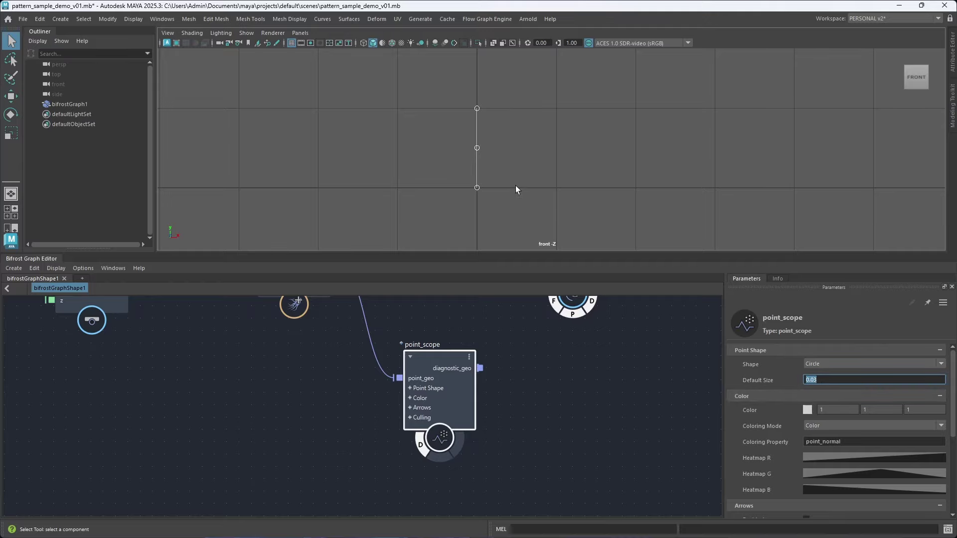
Switch the viewport from the front view to the perspective view and frame the strand.
left_click(558, 190)
key("space")
left_click_drag(559, 191, 542, 158)
right_click_drag(542, 158, 546, 180, "alt")
left_click_drag(545, 180, 525, 229, "alt")
Spread the graph nodes apart to leave free space between construct_strands and the terminal and point_scope nodes.
scroll(557, 346, "down", 3)
middle_click_drag(356, 367, 446, 439)
right_click_drag(446, 439, 402, 420, "alt")
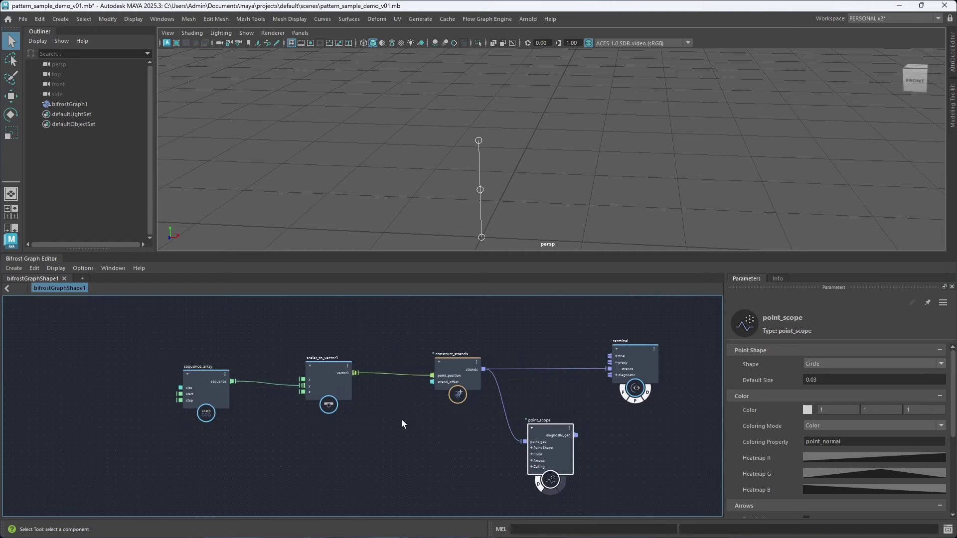
middle_click_drag(402, 420, 392, 409, "alt")
mouse_move(391, 409)
right_mouse_down("alt")
mouse_move(395, 418)
mouse_move(379, 413)
right_mouse_up("alt")
middle_click_drag(379, 412, 397, 416, "alt")
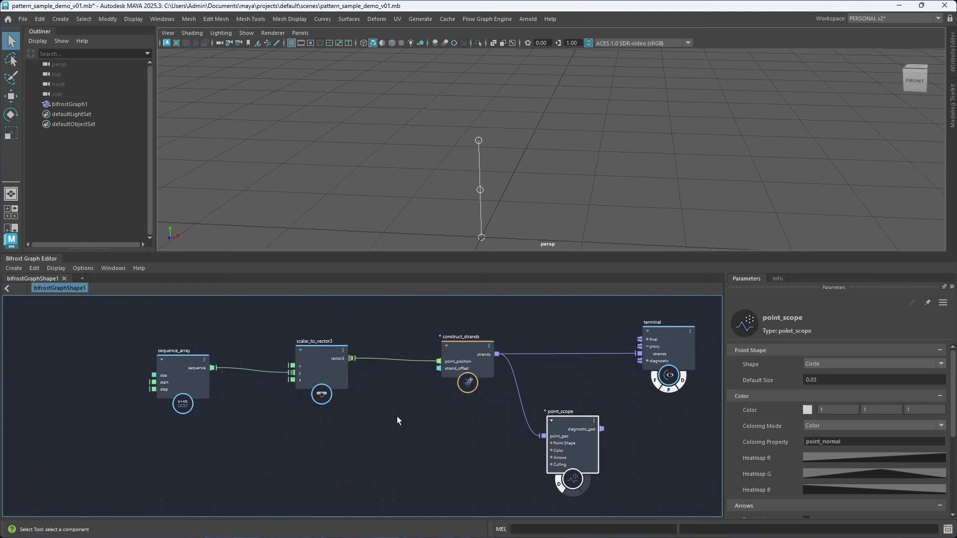
left_click_drag(371, 459, 158, 335)
left_click_drag(317, 375, 201, 382)
left_click_drag(474, 361, 366, 360)
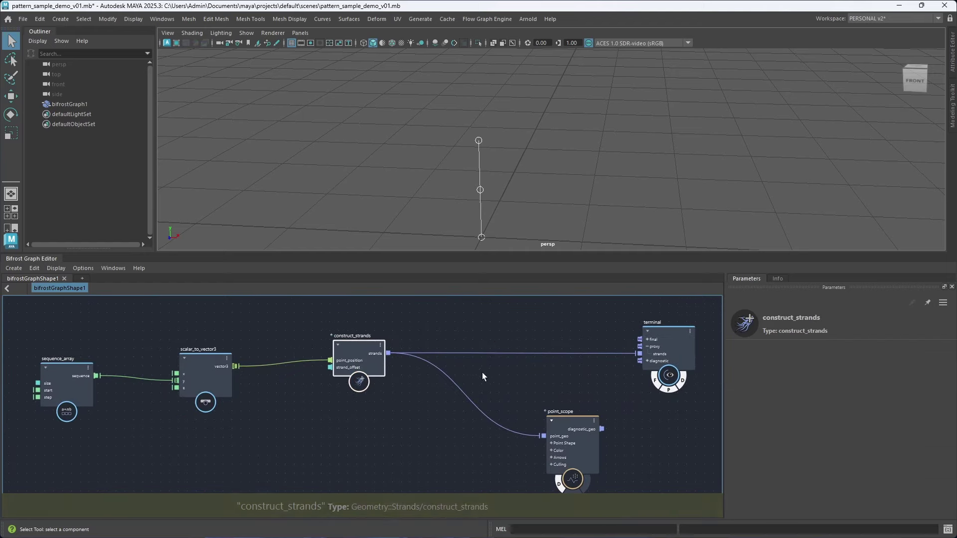
left_click_drag(565, 433, 639, 429)
Add a pass node and insert it into the connection between construct_strands and point_scope.
left_click(482, 449)
key("Tab")
type("pass")
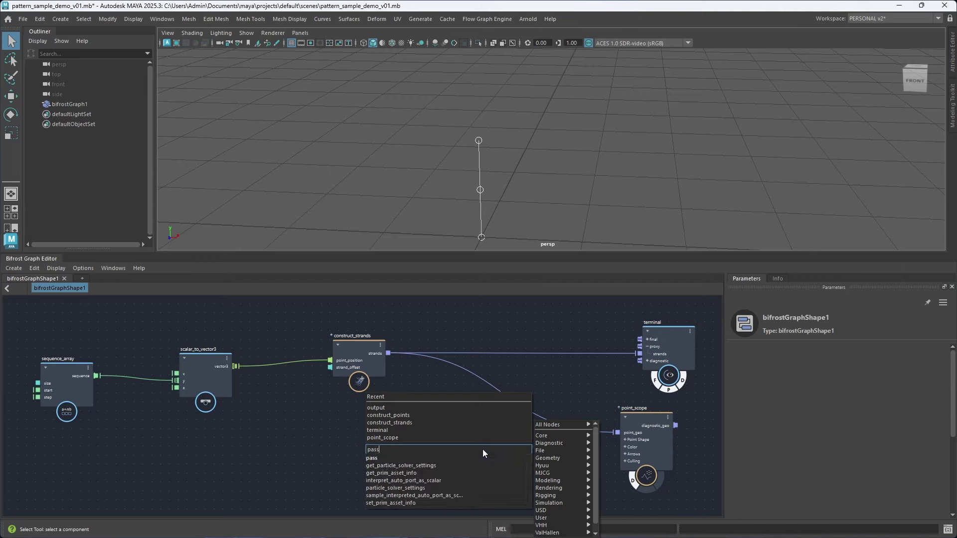
key("Down")
key("Return")
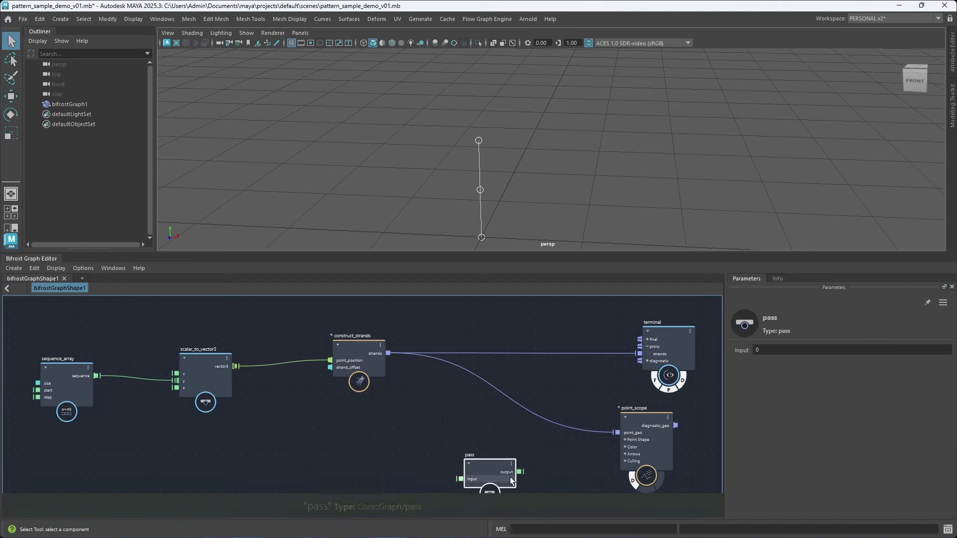
left_click_drag(510, 477, 457, 386)
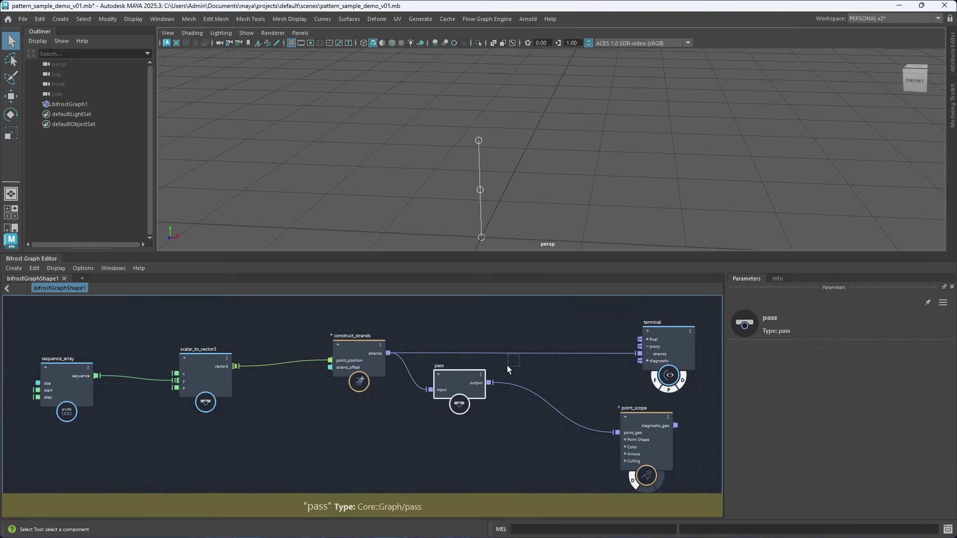
Reroute the terminal's strands connection to come from the pass output, and move the pass node farther from construct_strands.
left_click(507, 365)
scroll(407, 355, "up", 3)
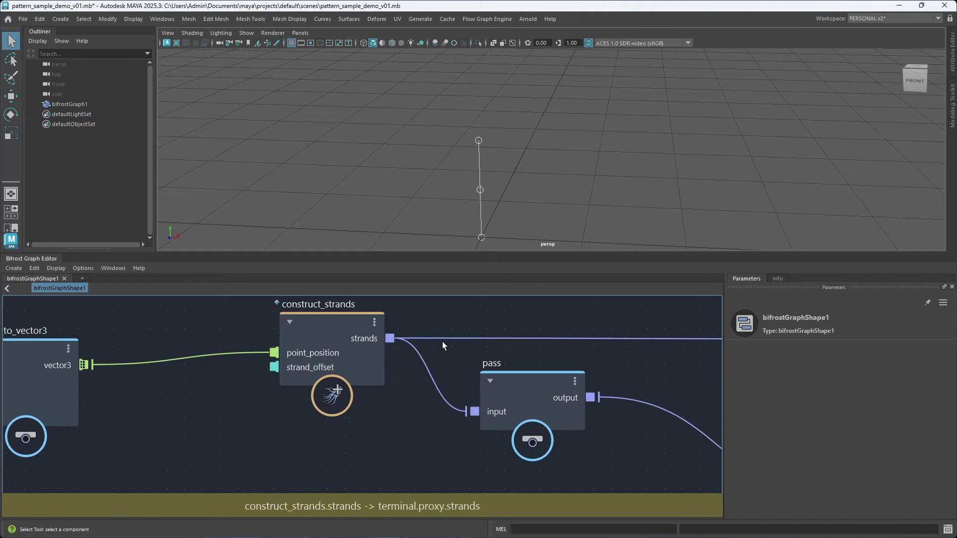
left_click_drag(441, 342, 584, 396)
left_click_drag(507, 395, 576, 345)
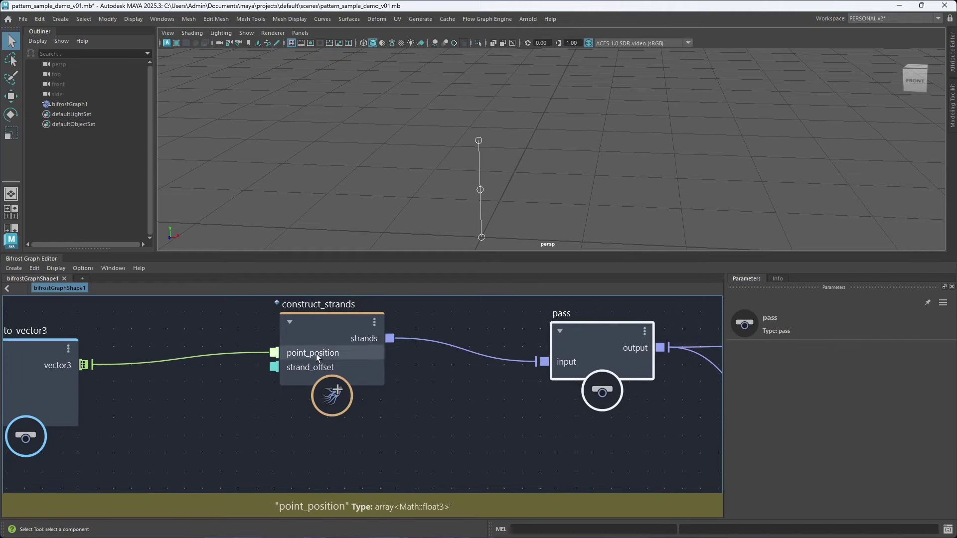
Add a resample_strands node and insert it into the connection between construct_strands and pass.
left_click_drag(316, 355, 252, 368)
left_click(375, 407)
key("Tab")
type("resam")
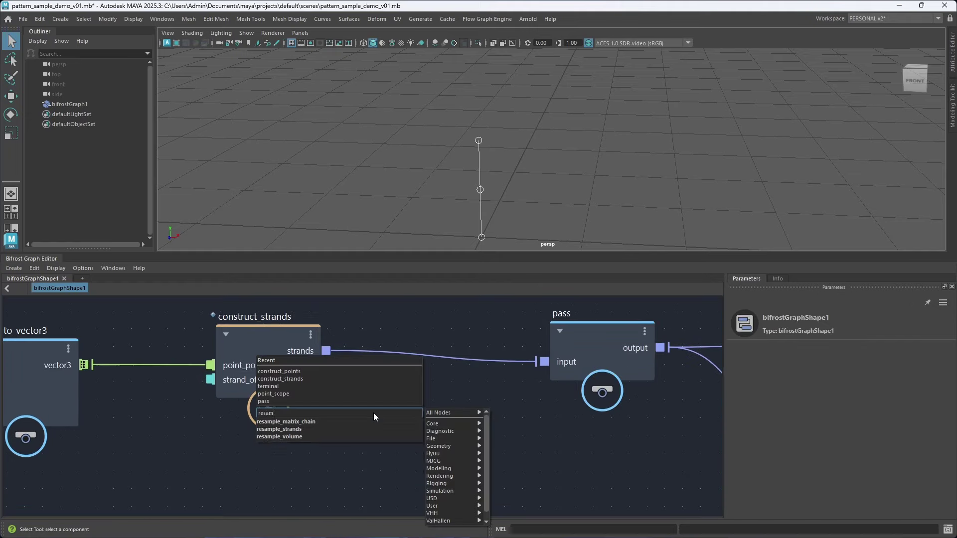
key("Down")
key("Return")
left_click_drag(377, 447, 424, 362)
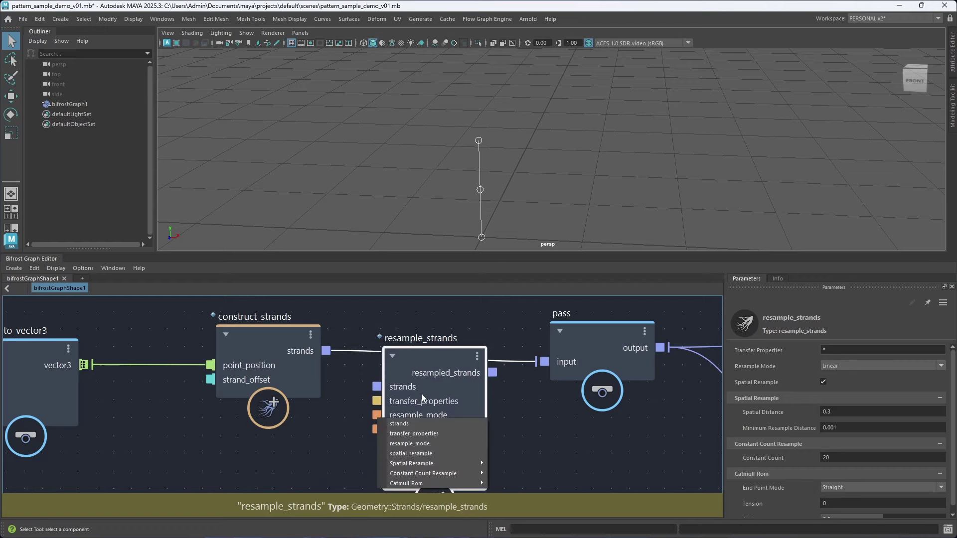
Lower the spatial distance of resample_strands to 0.2557.
right_click_drag(514, 429, 409, 417, "alt")
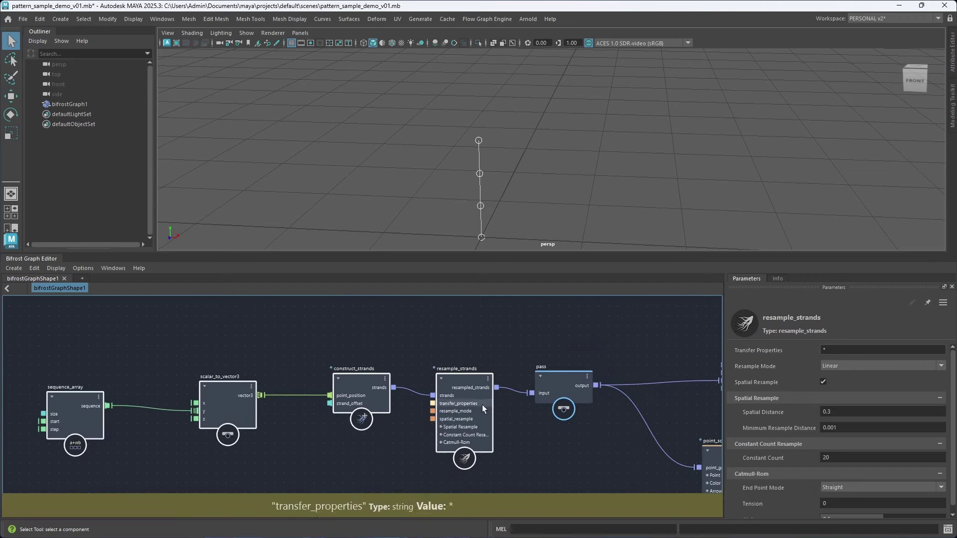
middle_click_drag(713, 433, 597, 402, "alt")
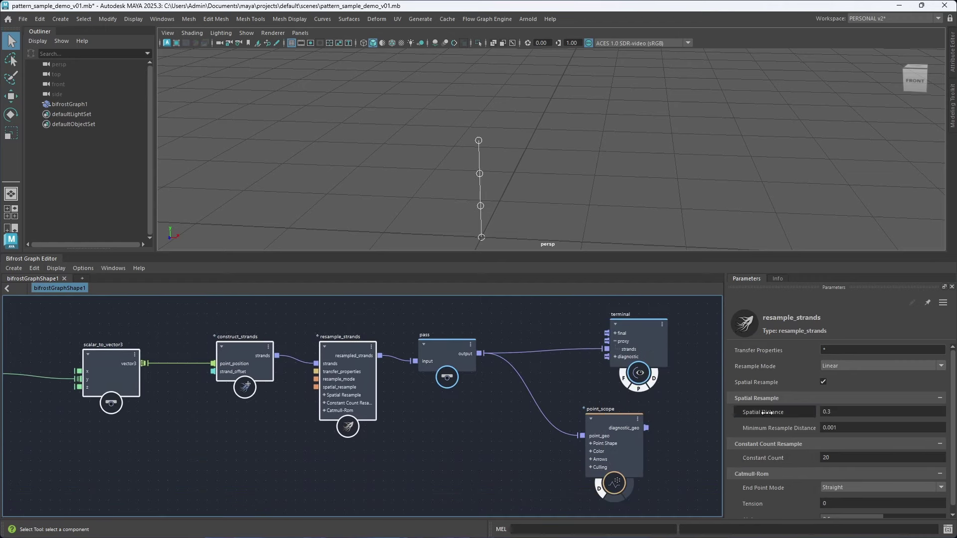
left_click_drag(765, 420, 746, 421)
left_click_drag(642, 444, 664, 429)
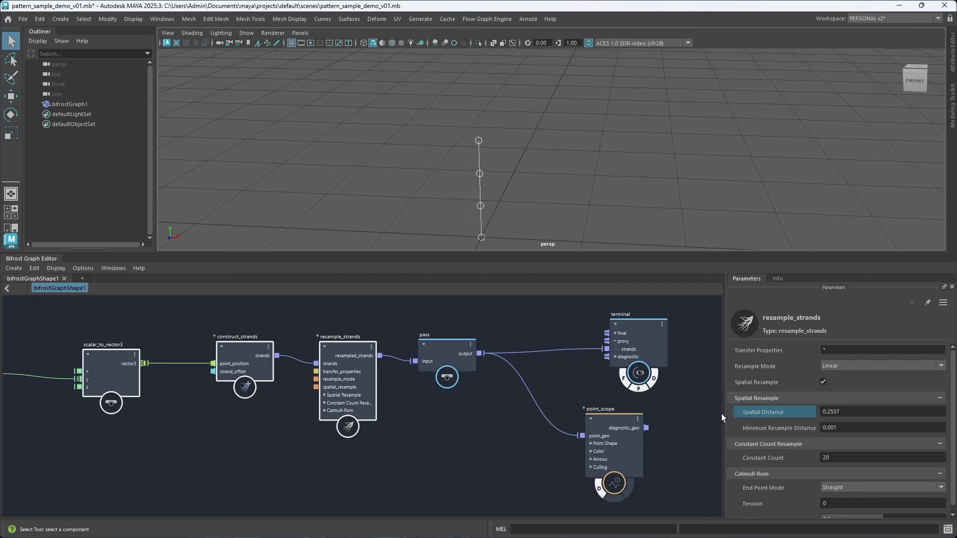
Expand the Spatial Resample ports on resample_strands and create a value node feeding spatial_distance.
scroll(263, 423, "up", 3)
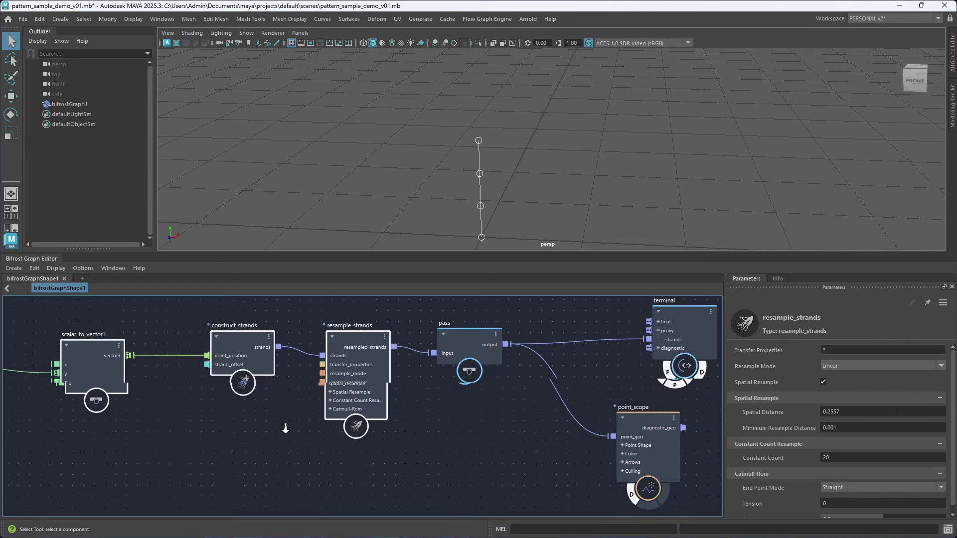
left_click(344, 384)
middle_click_drag(340, 396, 394, 366)
right_click(394, 366)
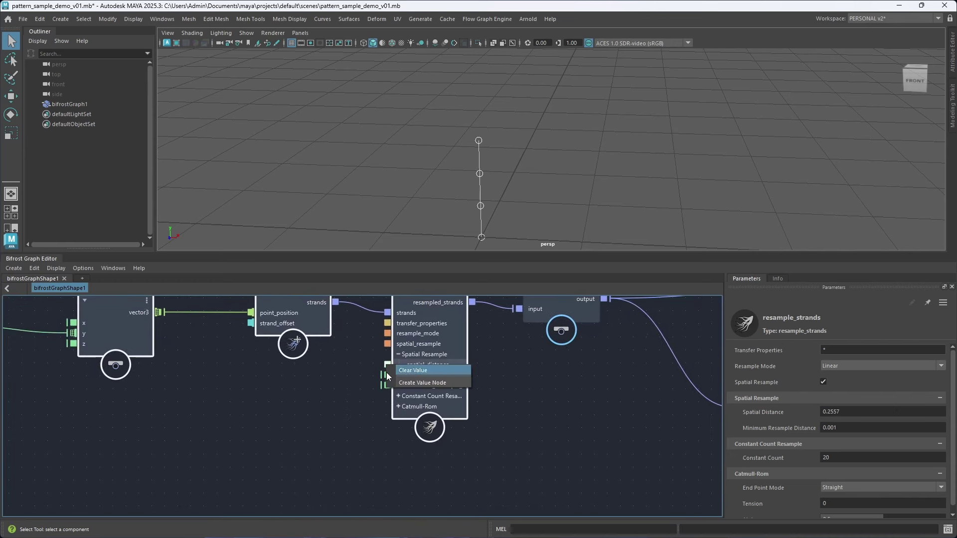
left_click(404, 382)
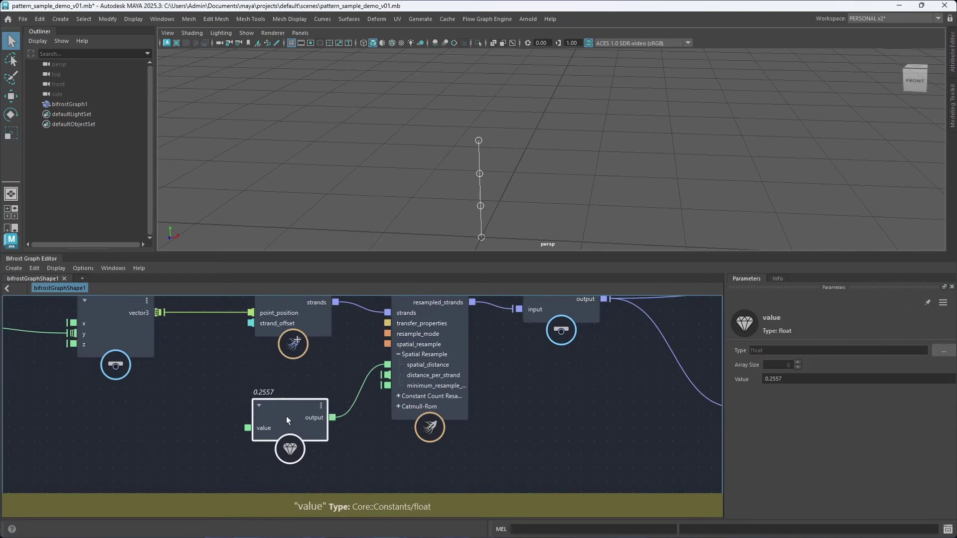
Try spatial distances of 0.001, 0.01 and 0.05 in the value node to compare the point density along the strand.
left_click(797, 380)
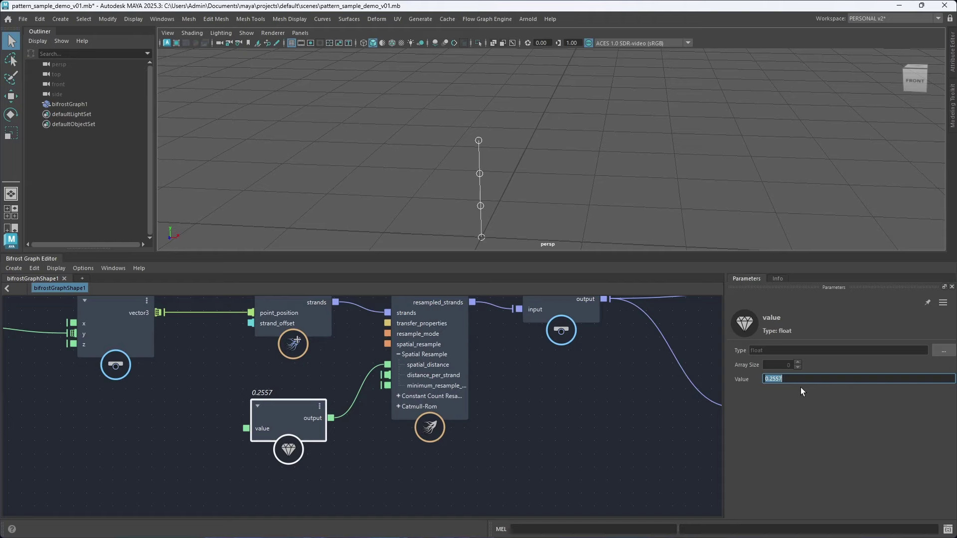
type("0.001")
key("Return")
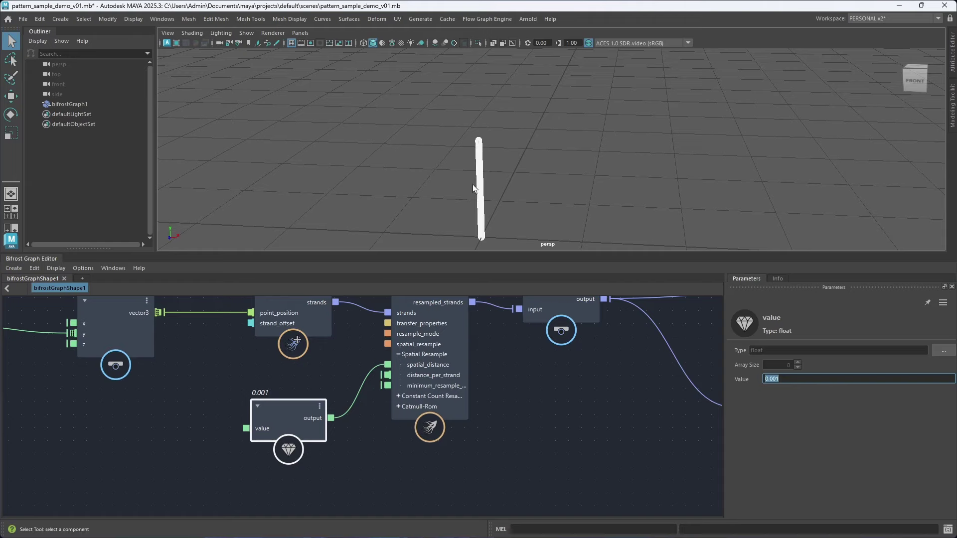
right_click_drag(472, 184, 450, 200, "alt")
middle_click_drag(450, 200, 548, 160, "alt")
left_click(781, 379)
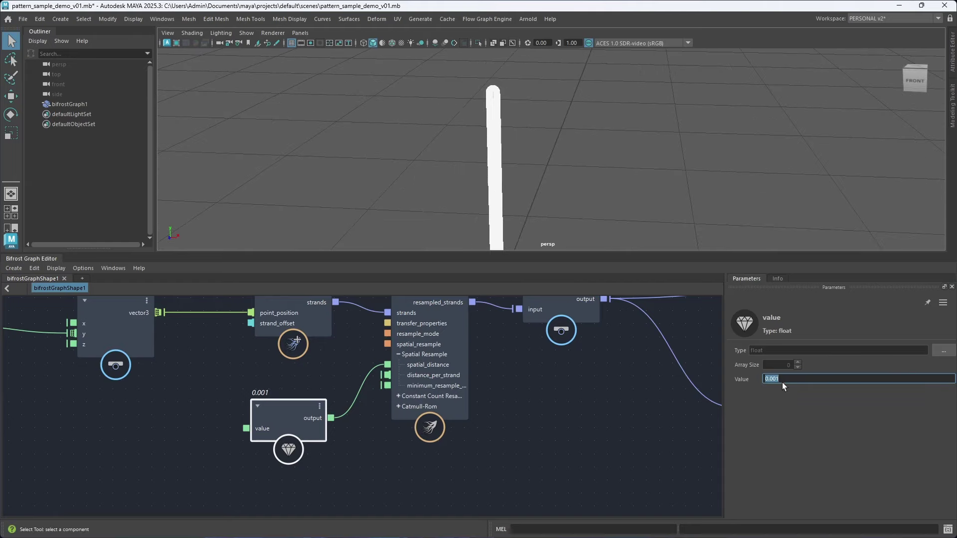
type(".01")
key("Return")
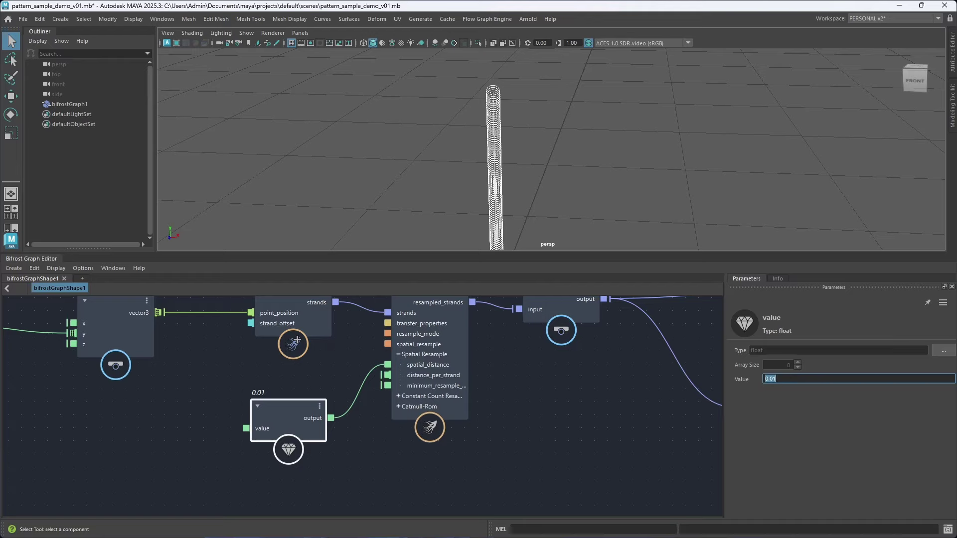
left_click(778, 378)
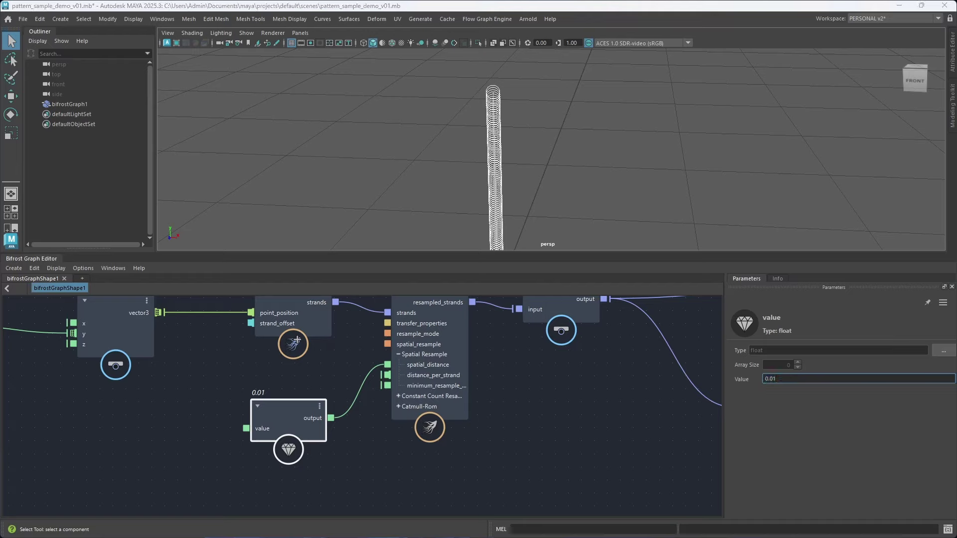
left_click(787, 380)
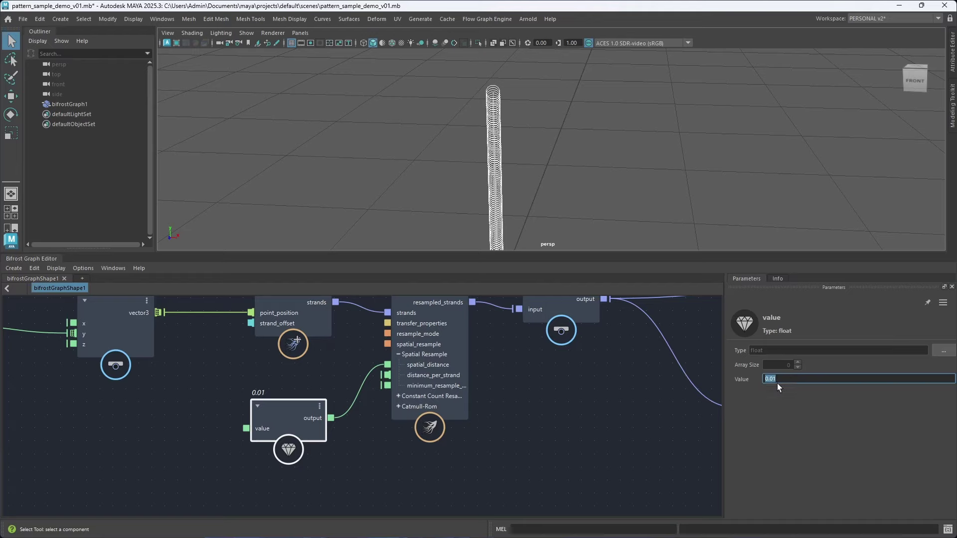
type(".05")
key("Return")
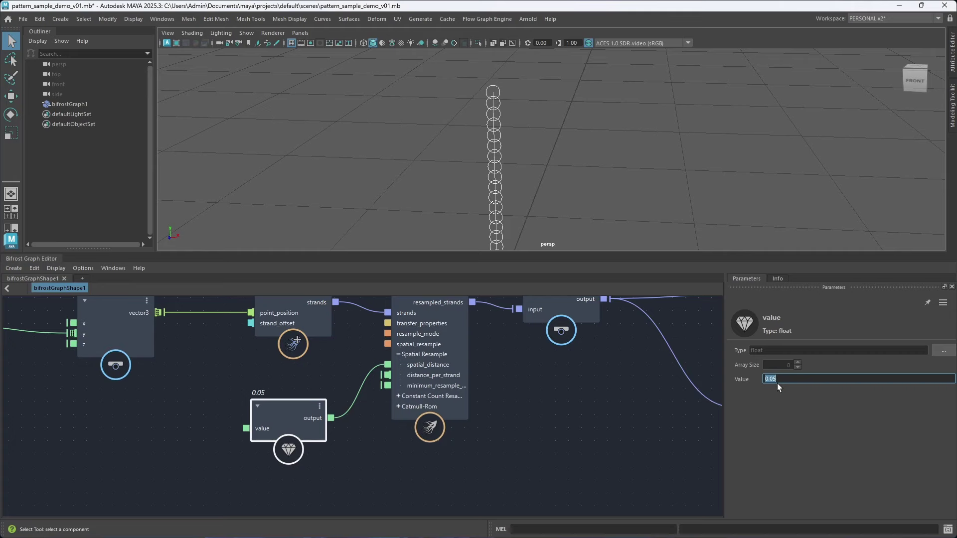
Set the value node driving the spatial distance to 0.1.
type(".1")
key("Return")
right_click_drag(551, 397, 572, 408, "alt")
middle_click_drag(573, 409, 386, 427, "alt")
right_click_drag(386, 427, 374, 439, "alt")
middle_click_drag(374, 440, 330, 438, "alt")
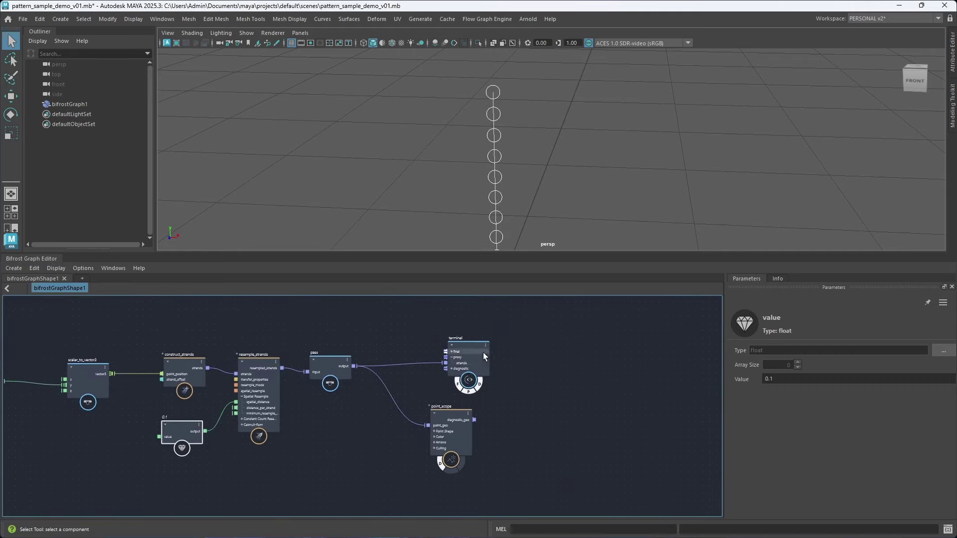
Move the terminal and point_scope nodes further away from the pass node and save the scene.
left_click_drag(479, 357, 637, 354)
left_click_drag(453, 416, 590, 416)
right_click_drag(403, 418, 415, 430, "alt")
middle_click_drag(414, 429, 441, 418, "alt")
key("ctrl+s")
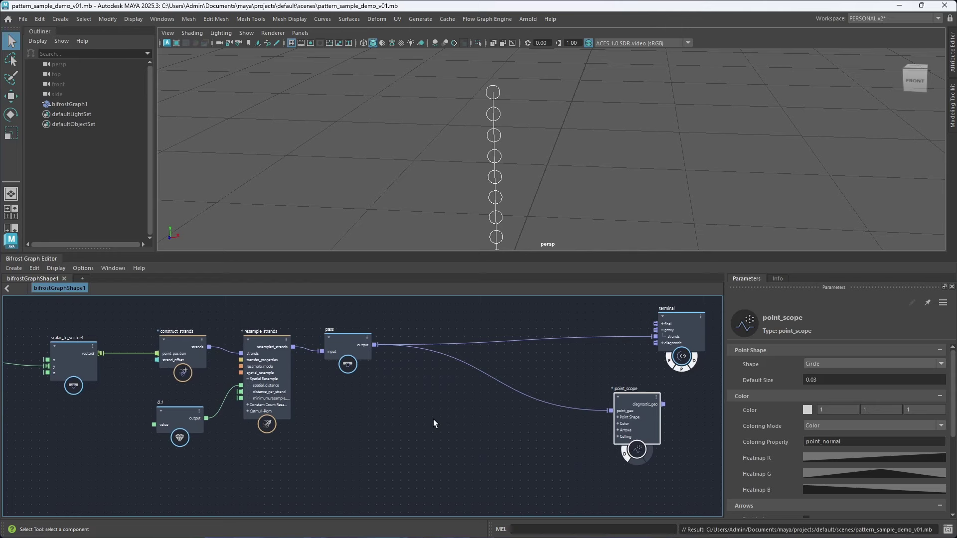
left_click(433, 420)
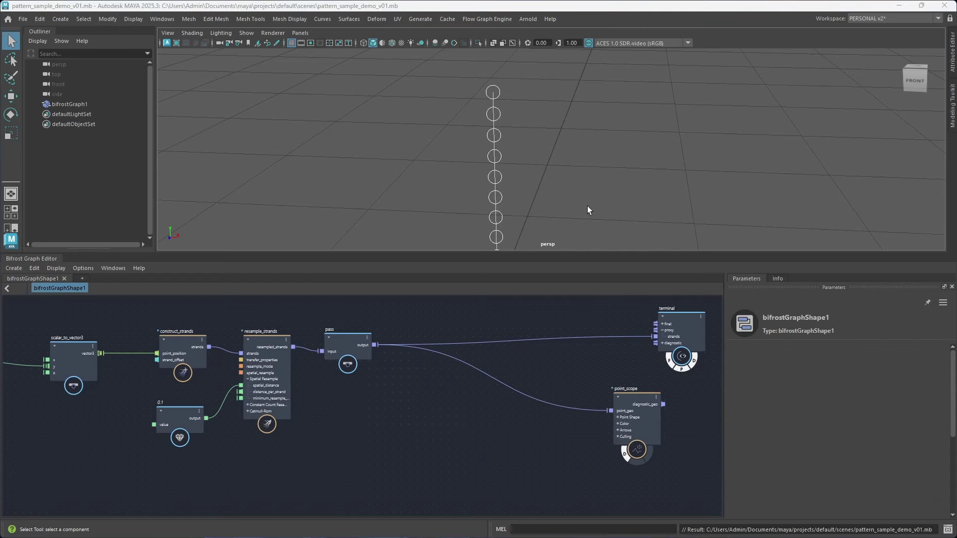
Examine the resampled points along the vertical strand, from its base to its tip, from several viewing angles.
right_click_drag(588, 206, 553, 210, "alt")
middle_click_drag(553, 211, 541, 216, "alt")
left_click_drag(540, 216, 497, 216, "alt")
right_click_drag(497, 216, 507, 215, "alt")
middle_click_drag(302, 223, 365, 214, "alt")
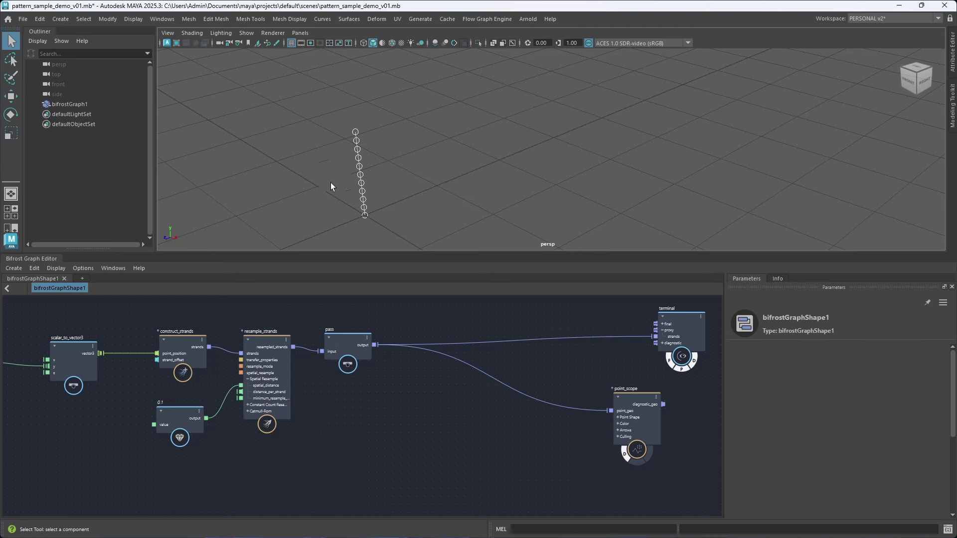
scroll(381, 203, "up", 2)
middle_click_drag(326, 230, 479, 189, "alt")
scroll(416, 196, "up", 2)
scroll(397, 191, "up", 1)
middle_click_drag(422, 194, 450, 196, "alt")
left_click_drag(449, 196, 482, 212, "alt")
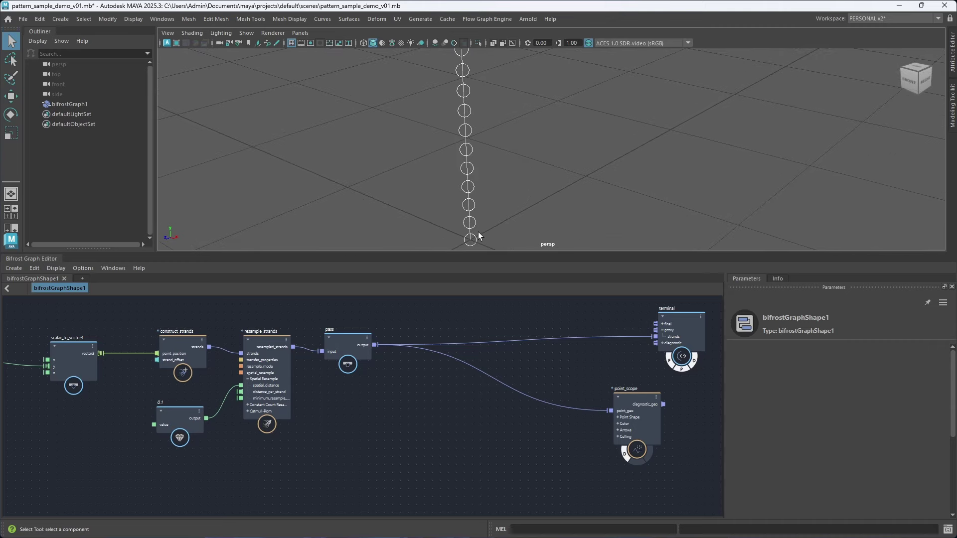
right_click_drag(478, 232, 426, 235, "alt")
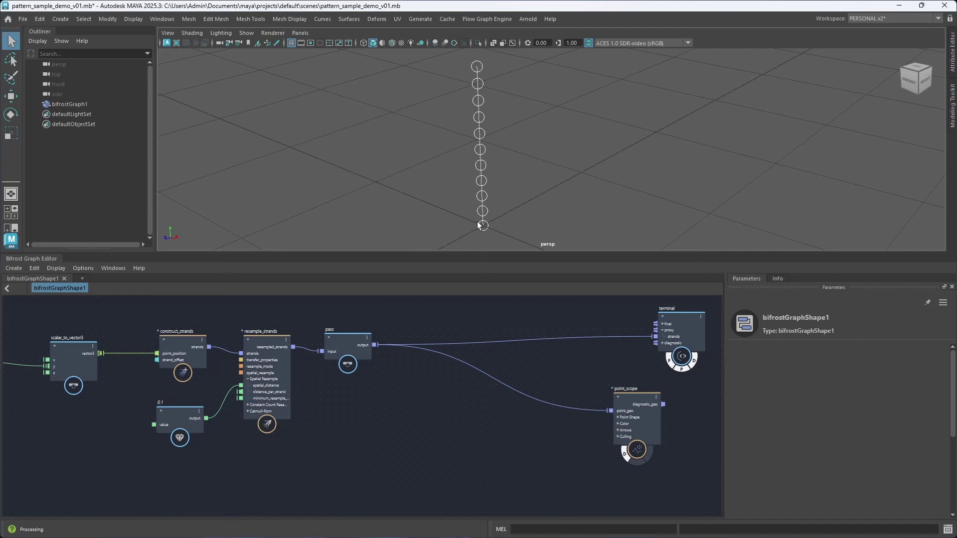
left_click_drag(504, 210, 476, 186, "alt")
Move the pass node well away from resample_strands to make room for more nodes between them.
right_click_drag(355, 377, 388, 355, "alt")
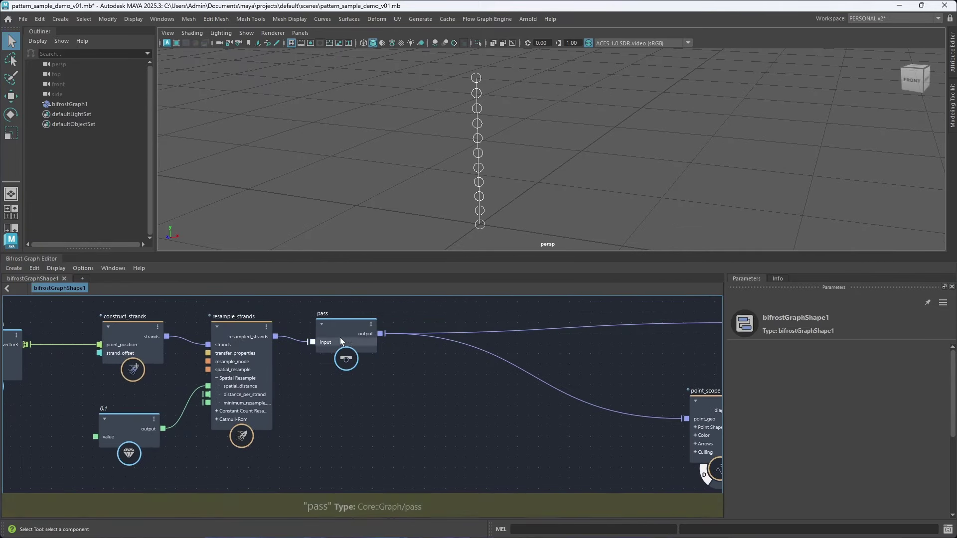
left_click_drag(340, 337, 497, 329)
left_click_drag(245, 331, 238, 328)
right_click_drag(313, 376, 334, 359, "alt")
scroll(335, 359, "down", 3)
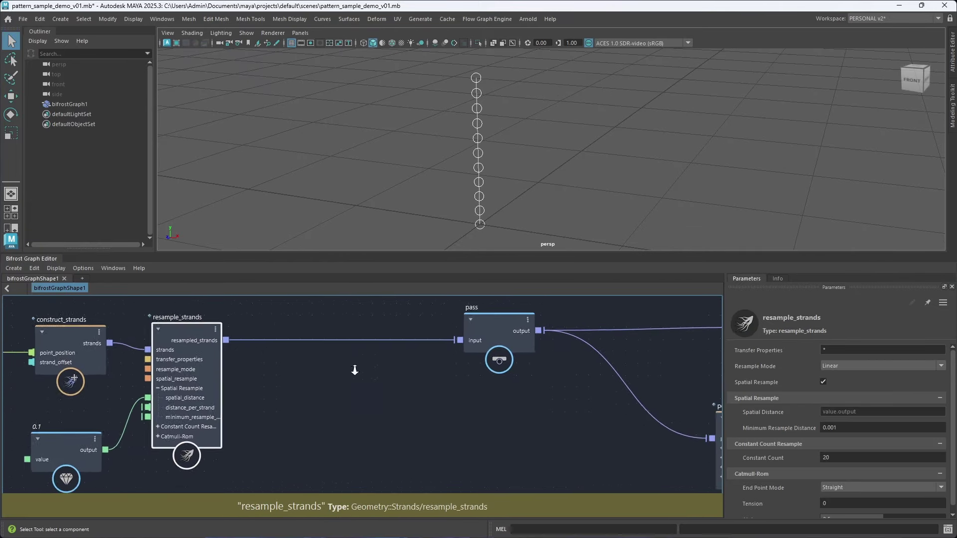
scroll(312, 362, "up", 1)
scroll(338, 372, "up", 3)
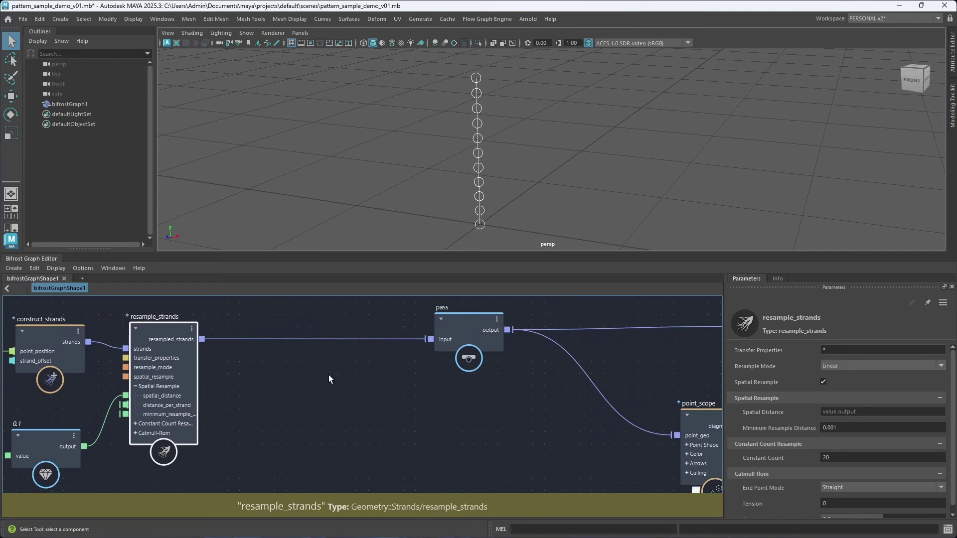
scroll(344, 375, "down", 2)
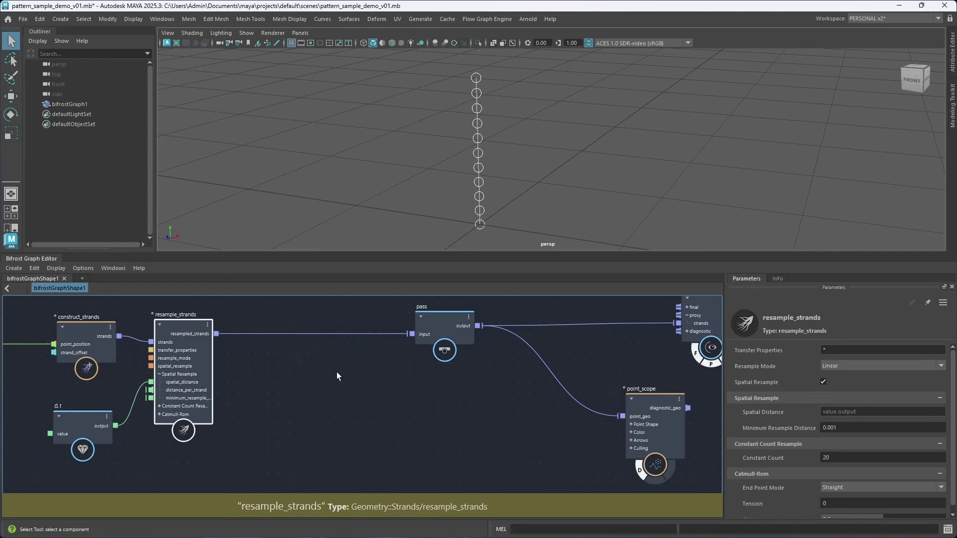
left_click_drag(431, 334, 523, 333)
scroll(341, 387, "up", 1)
middle_click_drag(340, 388, 347, 383, "alt")
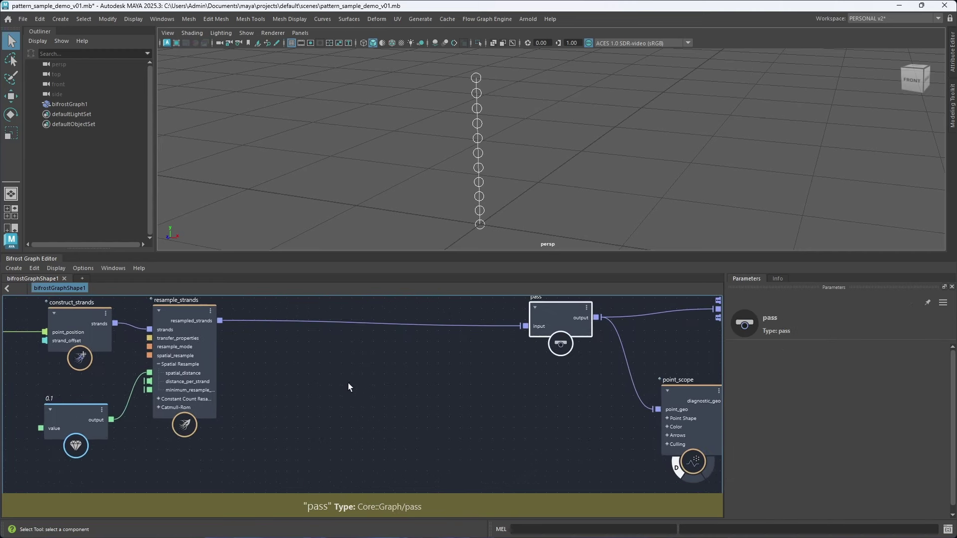
Add a get_point_count node and feed it the resampled_strands output of resample_strands.
left_click(330, 379)
key("Tab")
type("gp")
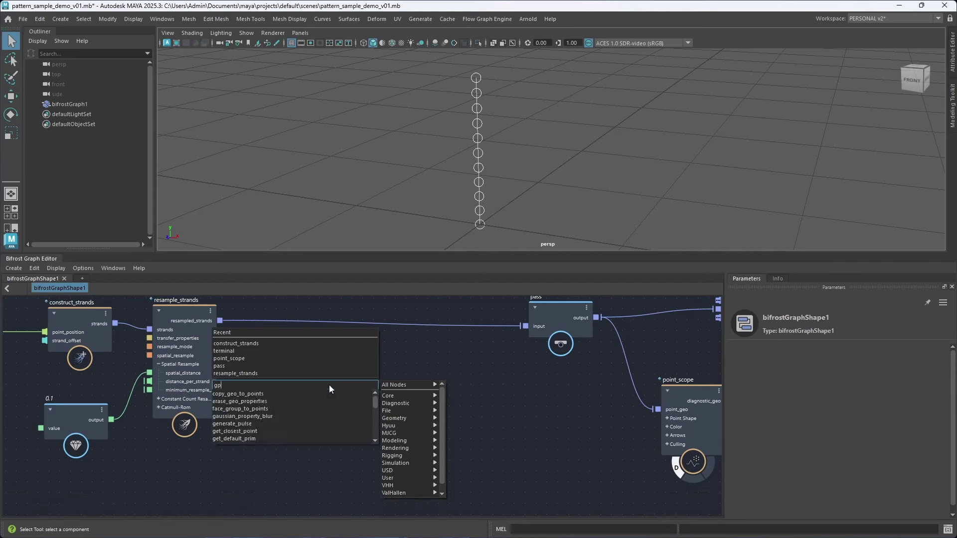
type("c")
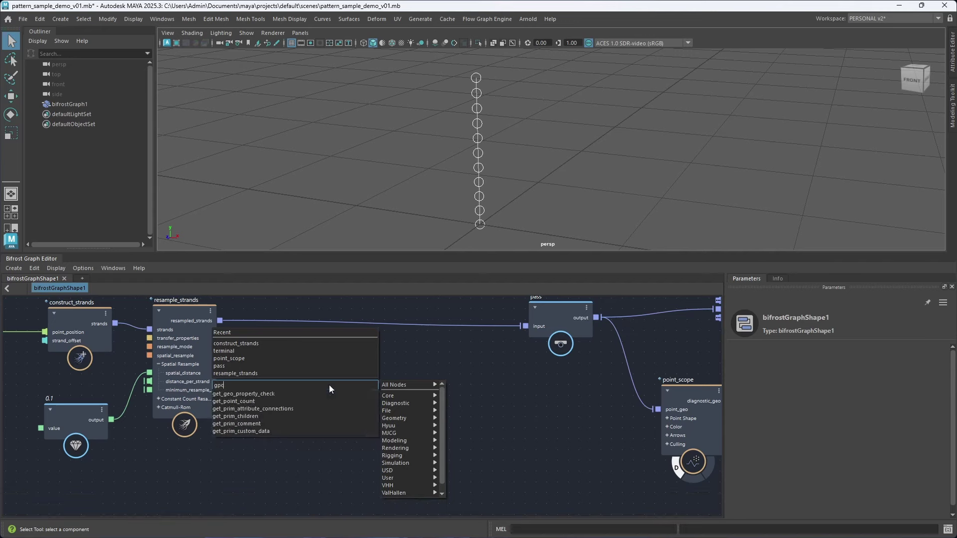
key("Return")
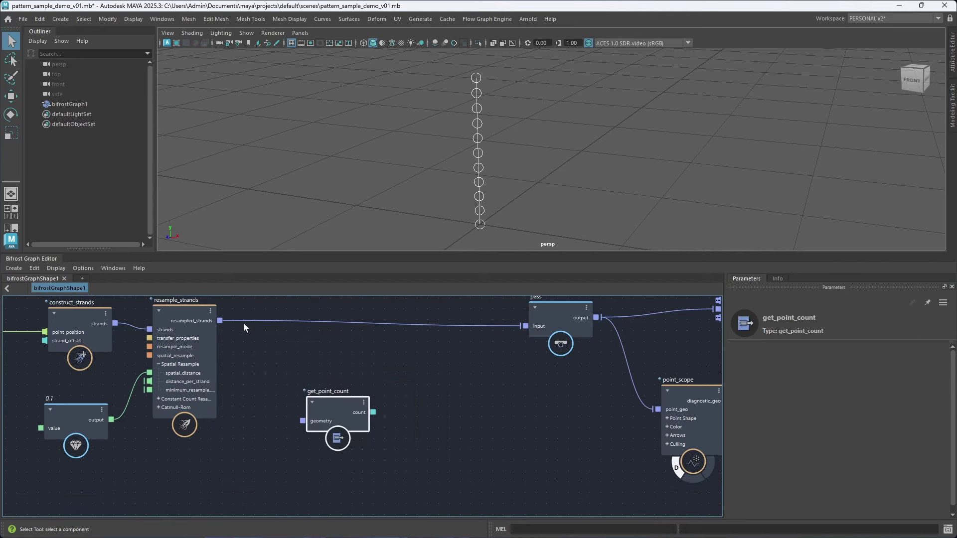
left_click_drag(219, 321, 299, 432)
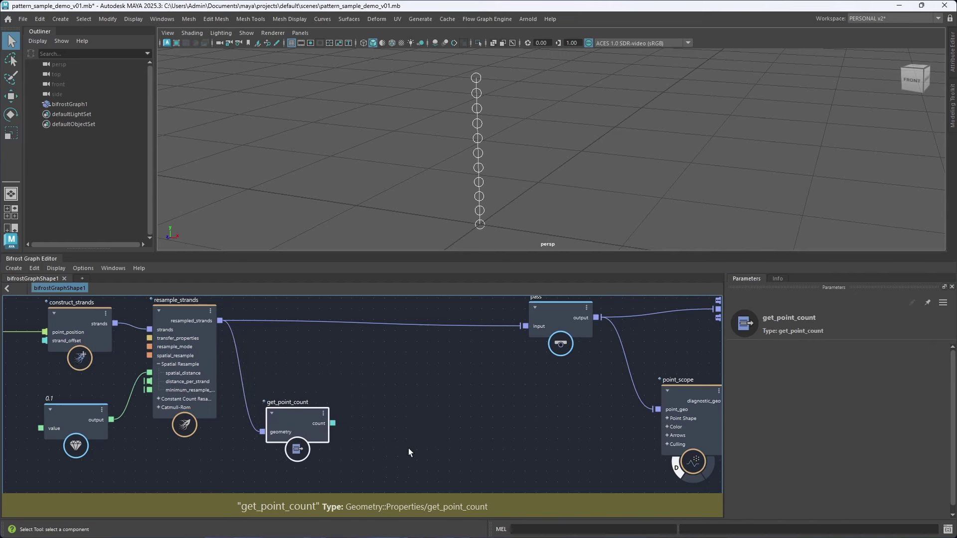
Add a decrement node and feed its value from the count output of get_point_count.
middle_click_drag(410, 435, 348, 417, "alt")
left_click(348, 418)
key("Tab")
type("de")
key("Return")
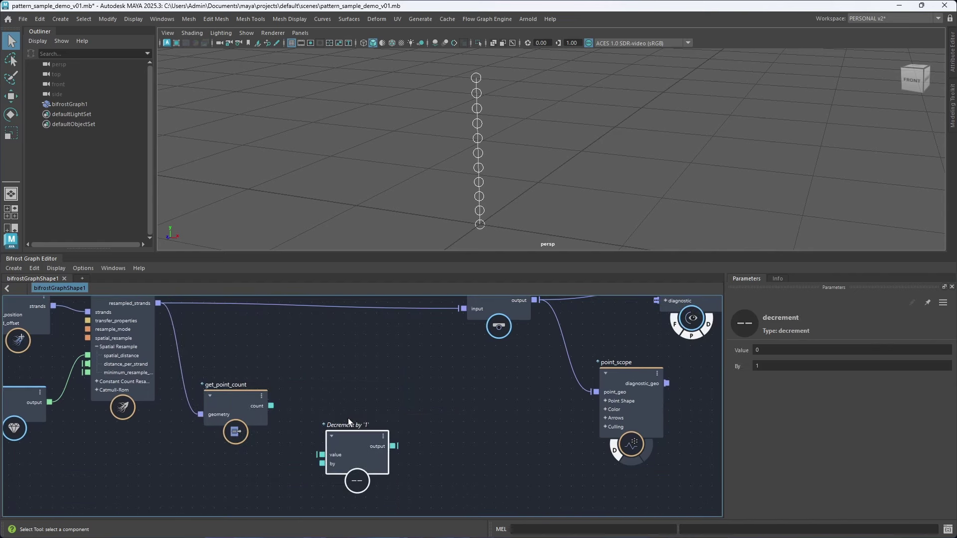
left_click_drag(272, 407, 345, 412)
Add a to_float node and feed it the decrement node's output.
middle_click_drag(445, 395, 341, 402, "alt")
left_click(329, 418)
key("Tab")
type("tofl")
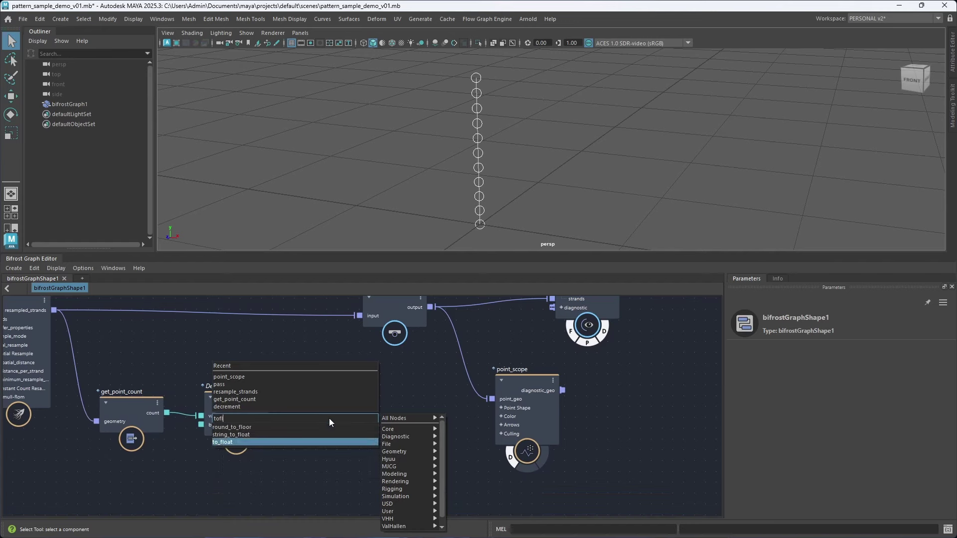
key("Return")
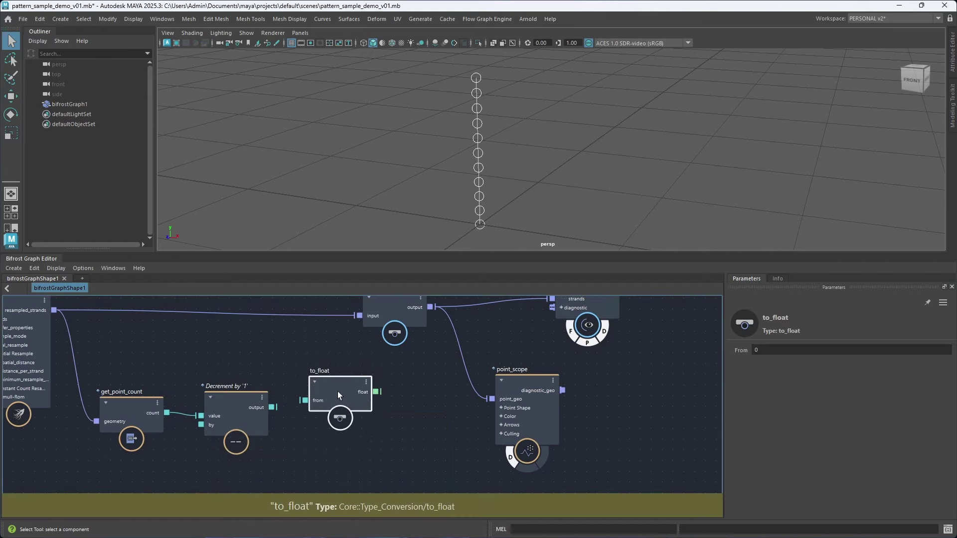
left_click_drag(276, 407, 307, 399)
Move the pass, terminal and point_scope nodes together further downstream to free space after to_float.
scroll(404, 441, "down", 3)
middle_click_drag(405, 445, 333, 456, "alt")
left_click_drag(512, 317, 338, 473)
left_click_drag(332, 379, 561, 357)
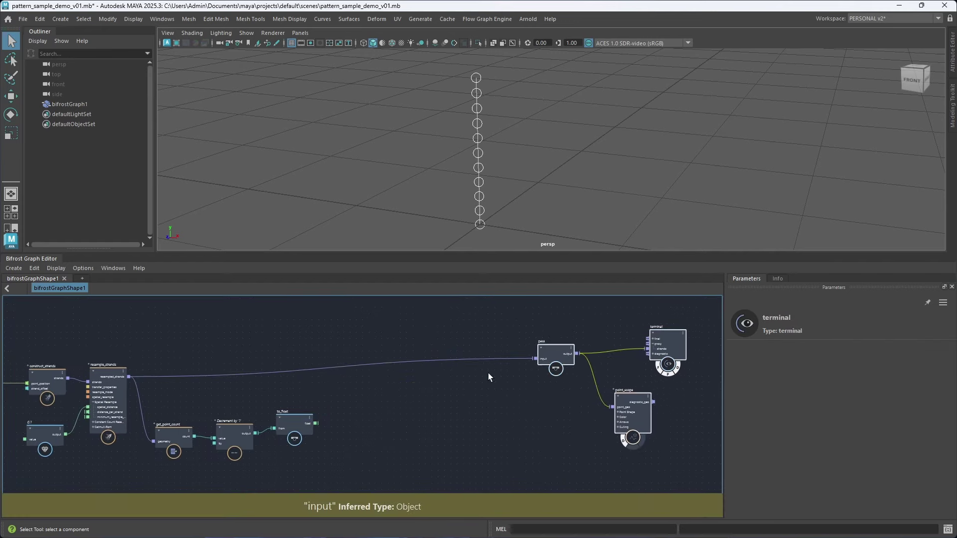
left_click(408, 410)
scroll(393, 414, "up", 3)
left_click(330, 413)
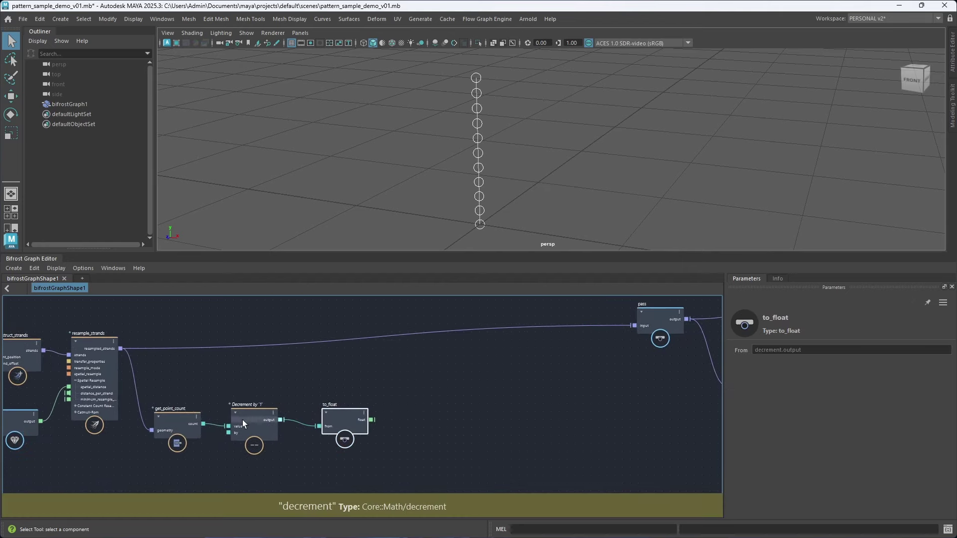
scroll(369, 417, "up", 1)
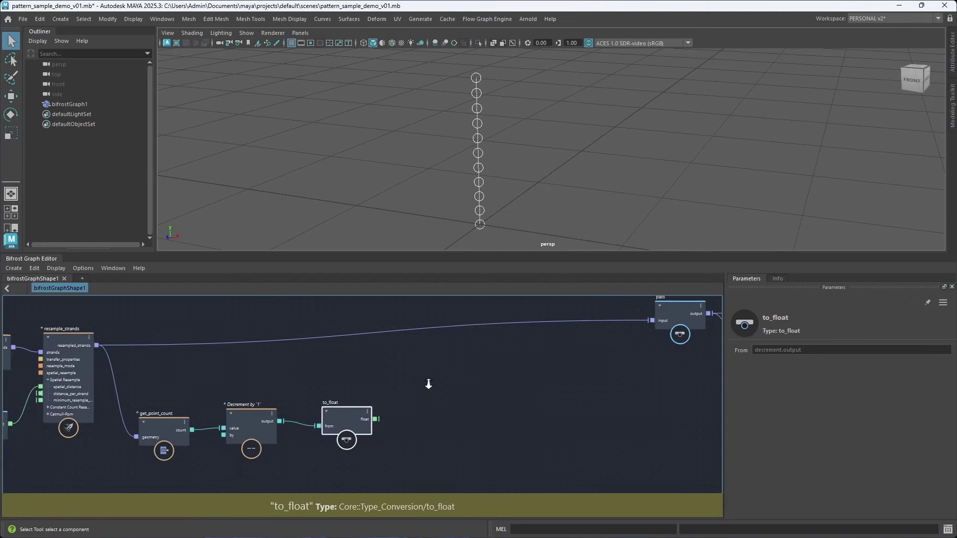
Add a get_geo_component_indices node above the main connection and feed its geometry from resampled_strands.
left_click(325, 394)
key("Tab")
type("g")
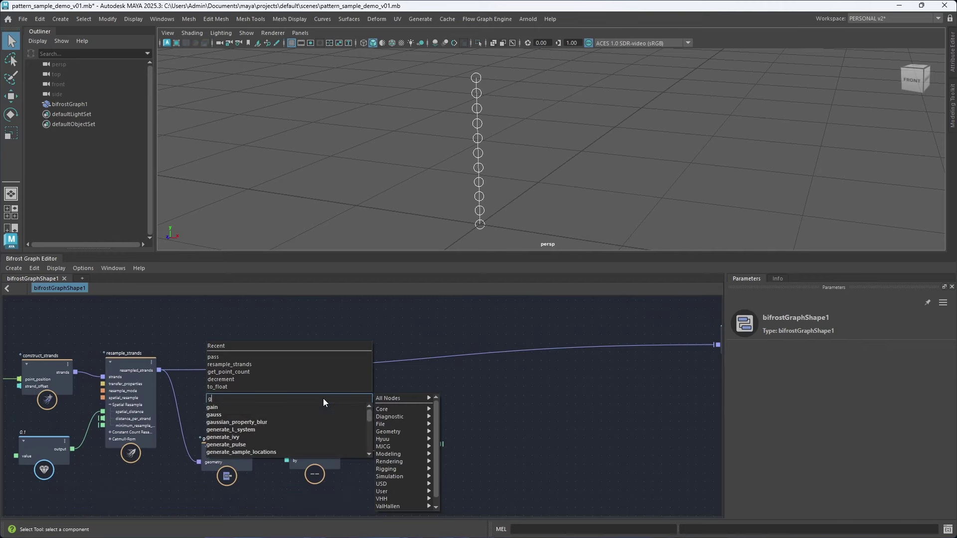
type("gci")
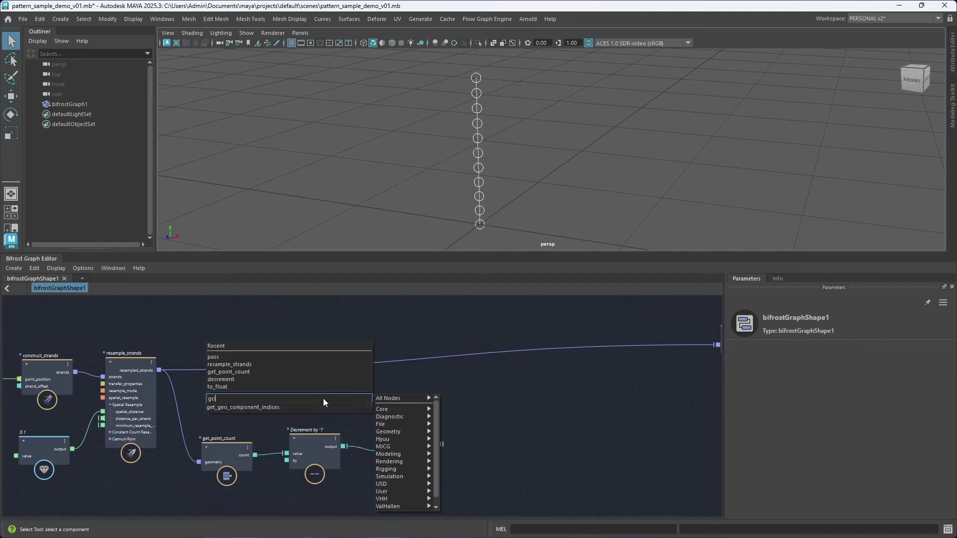
key("Down")
key("Return")
left_click_drag(344, 429, 304, 357)
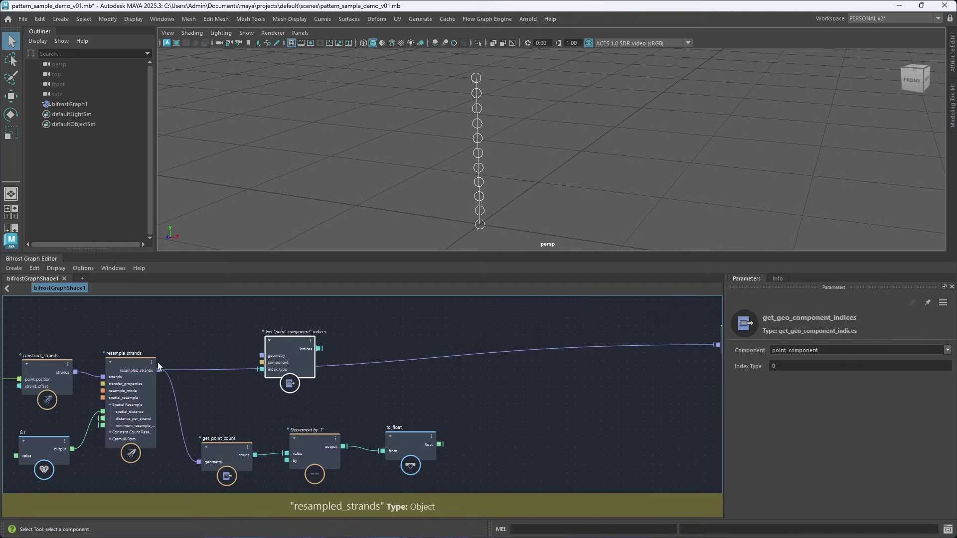
left_click_drag(248, 351, 285, 323)
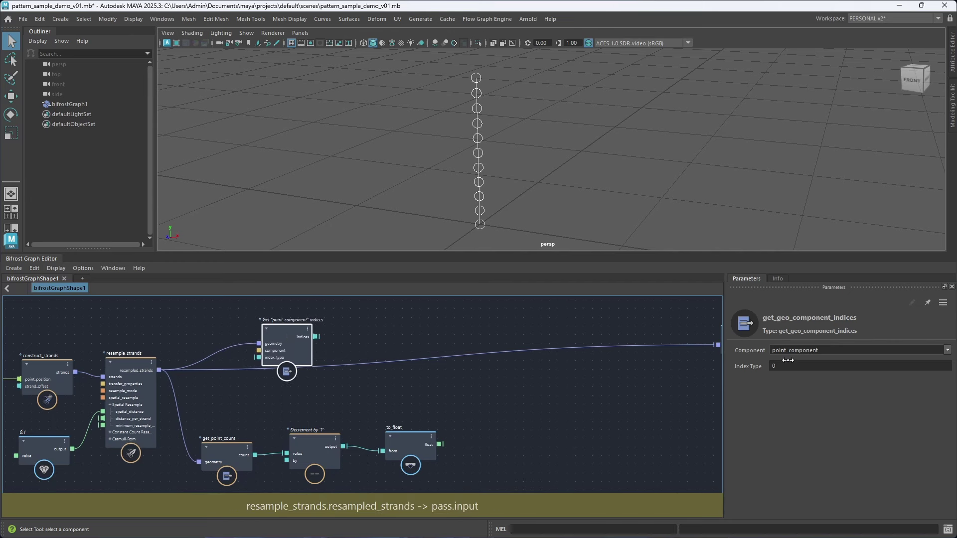
scroll(331, 389, "up", 2)
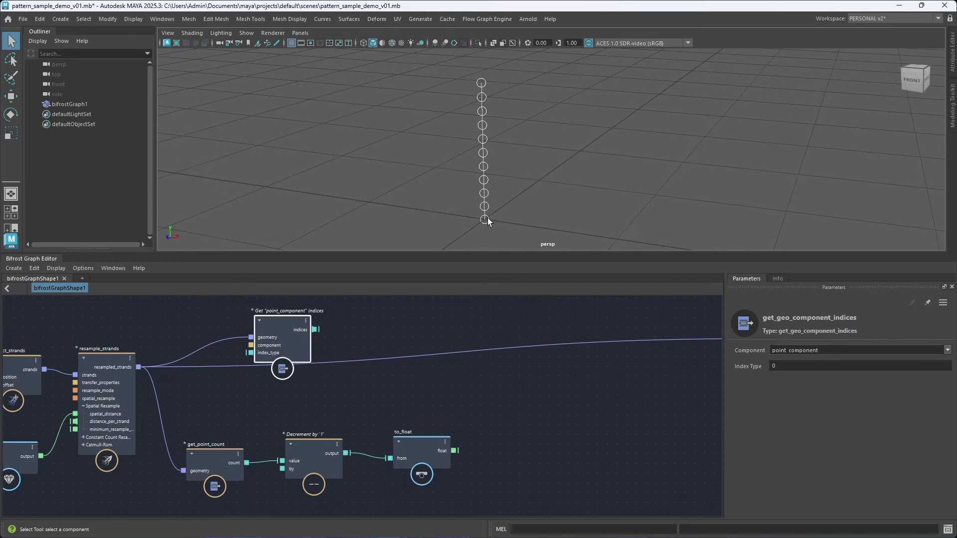
left_click_drag(283, 328, 325, 316)
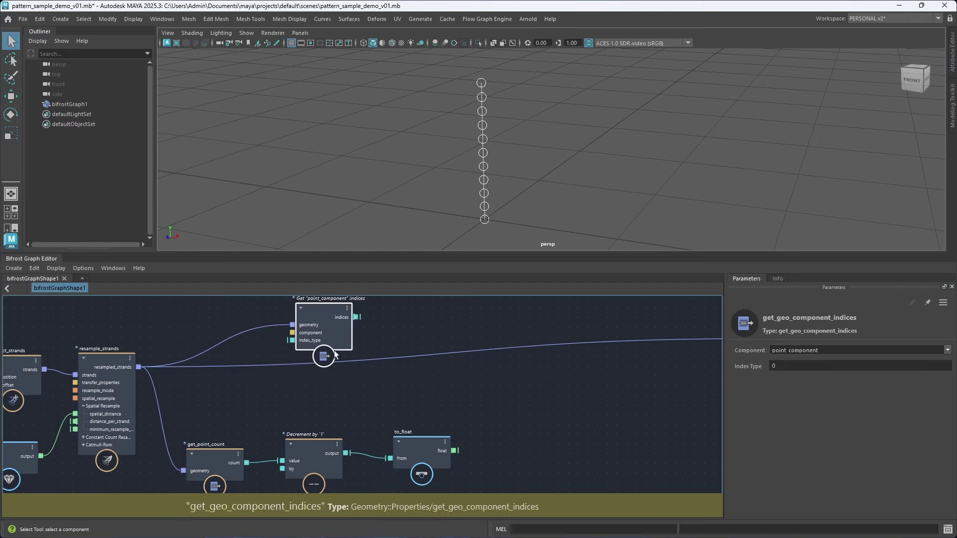
Duplicate the to_float node, place the copy beside get_geo_component_indices and feed it the indices output.
mouse_move(377, 381)
middle_mouse_down("alt")
mouse_move(334, 416)
mouse_move(379, 392)
middle_mouse_up("alt")
left_click(366, 446)
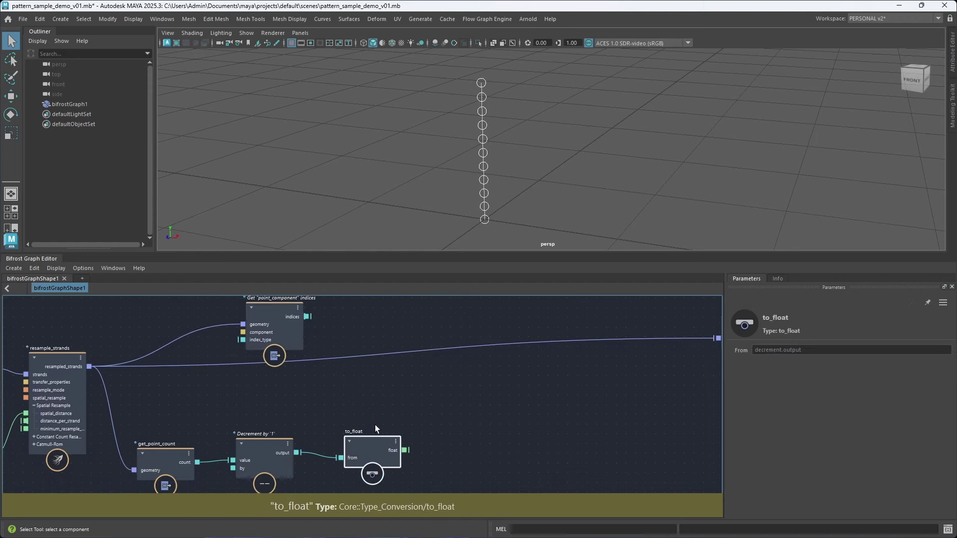
key("ctrl+shift+d")
left_click_drag(408, 483, 395, 312)
left_click_drag(307, 316, 383, 330)
left_click_drag(395, 319, 389, 315)
middle_click_drag(449, 393, 391, 415, "alt")
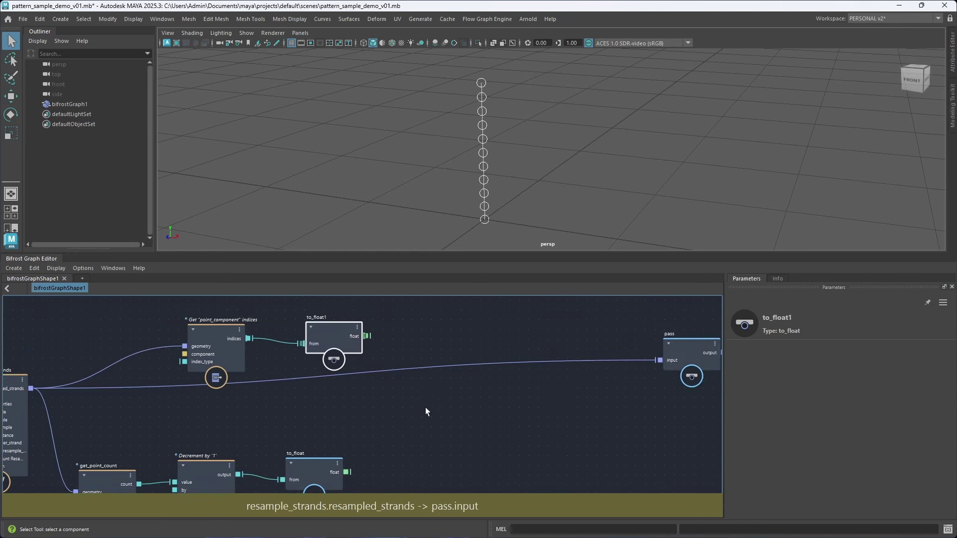
Add a divide node that divides the converted point indices by the converted, decremented point count.
left_click(421, 421)
key("Tab")
type("divide")
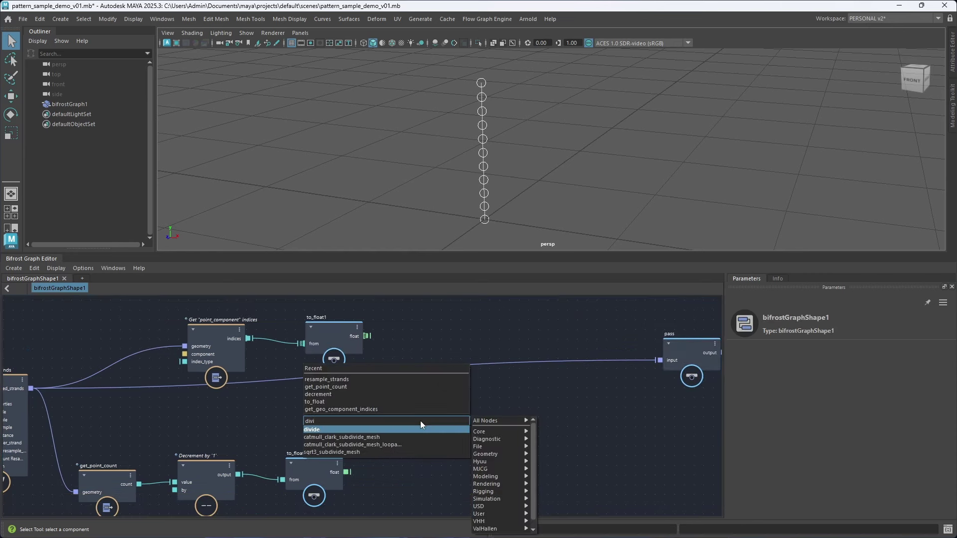
key("Return")
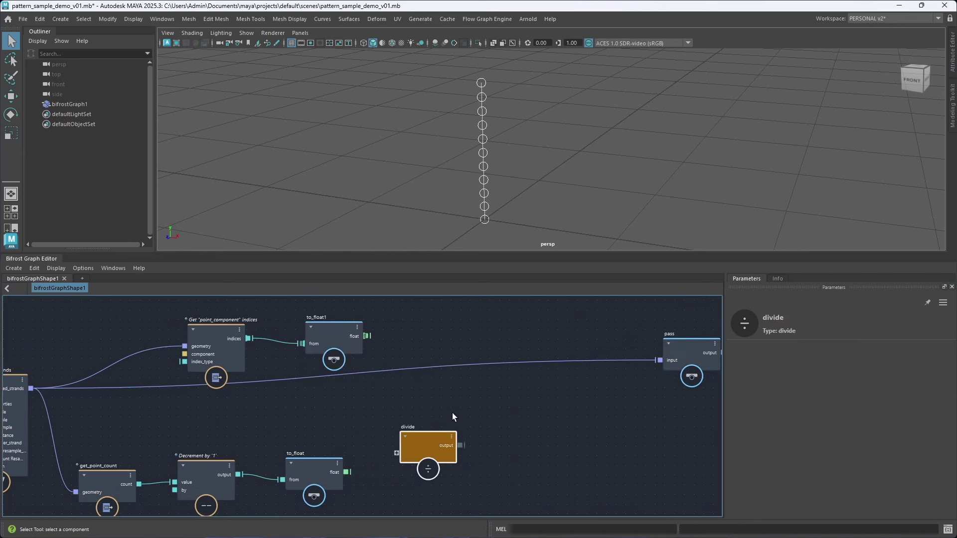
left_click_drag(366, 336, 442, 425)
left_click_drag(347, 472, 419, 441)
Insert a set_geo_property node between resample_strands and pass, and feed its data from the divide output.
middle_click_drag(513, 441, 398, 441)
left_click(382, 434)
key("Tab")
type("set_geo_prop")
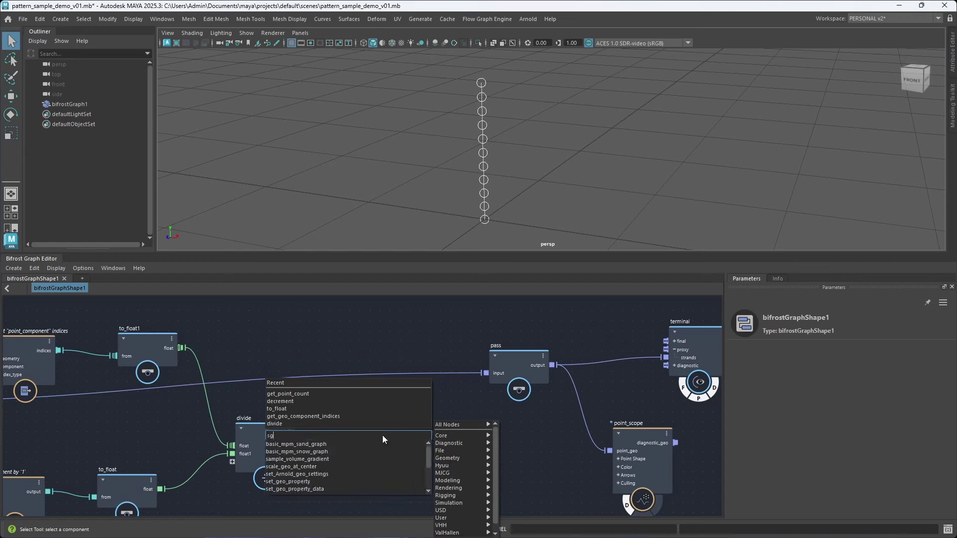
key("Return")
left_click_drag(376, 469, 388, 379)
left_click(393, 399)
left_click_drag(299, 437, 369, 403)
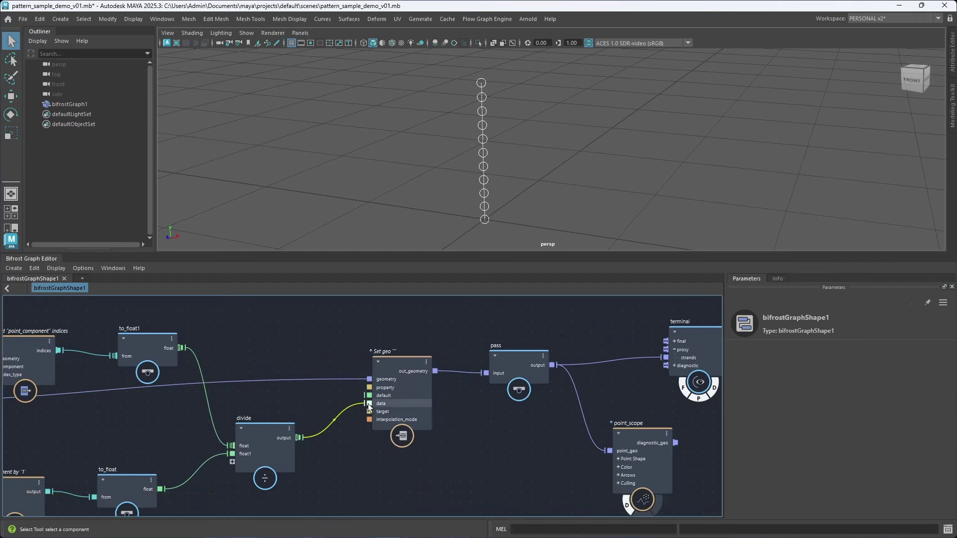
Set the property name of the set_geo_property node to point_ratio.
left_click(393, 363)
left_click(811, 354)
type("point_ratio")
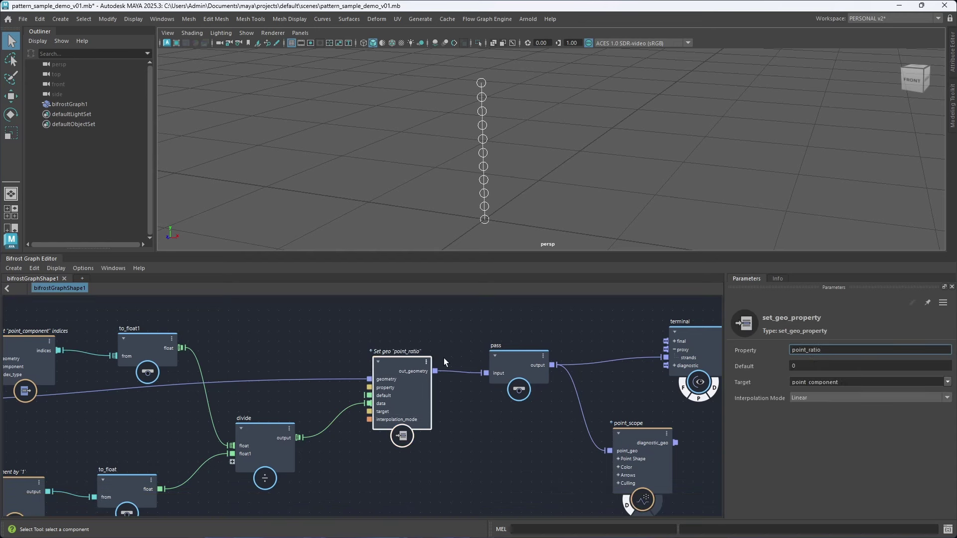
Set the point_scope node's coloring mode to ColoredProperty with point_ratio as the coloring property.
middle_click_drag(508, 427, 409, 417, "alt")
right_click_drag(461, 429, 454, 434, "alt")
middle_click_drag(453, 434, 434, 422, "alt")
right_click_drag(434, 422, 433, 418, "alt")
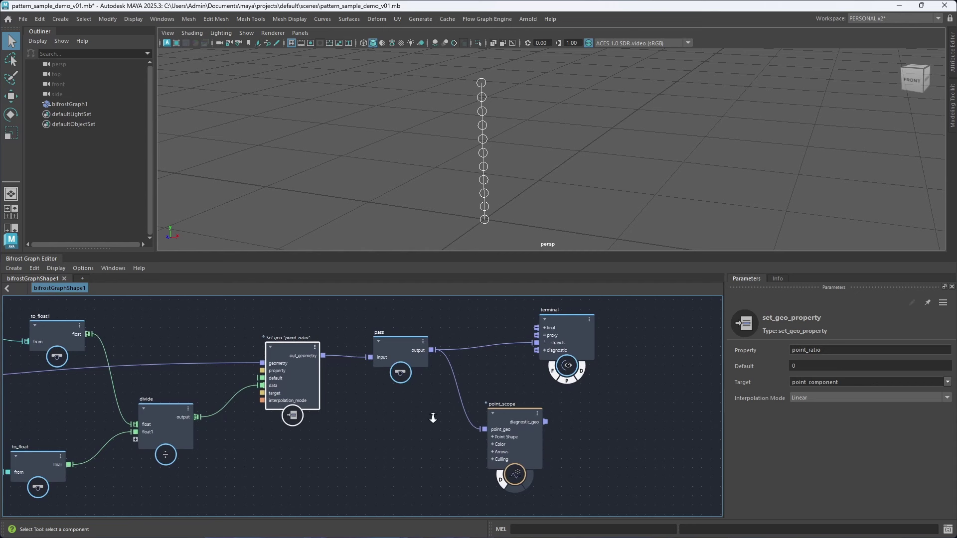
left_click(520, 417)
scroll(548, 423, "up", 1)
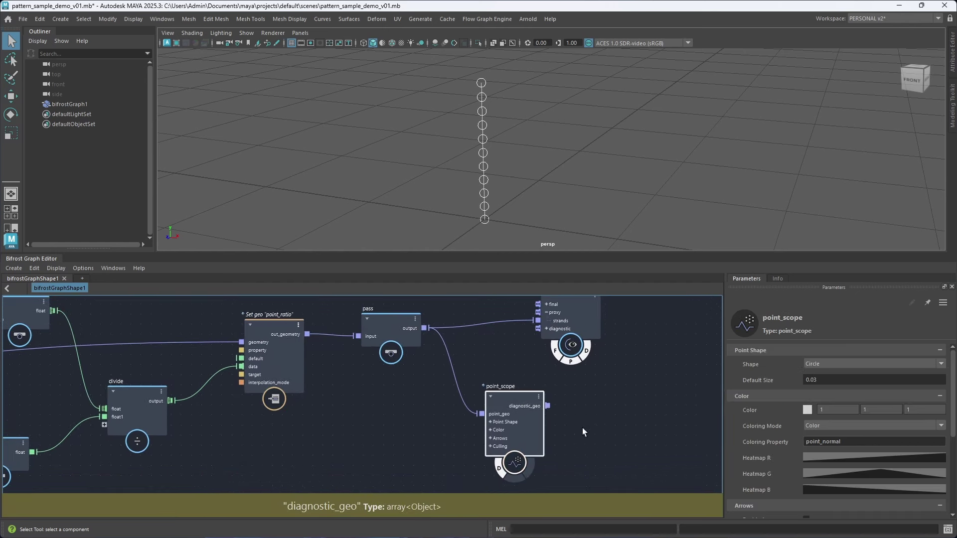
left_click(838, 425)
left_click(831, 442)
left_click_drag(851, 442, 824, 446)
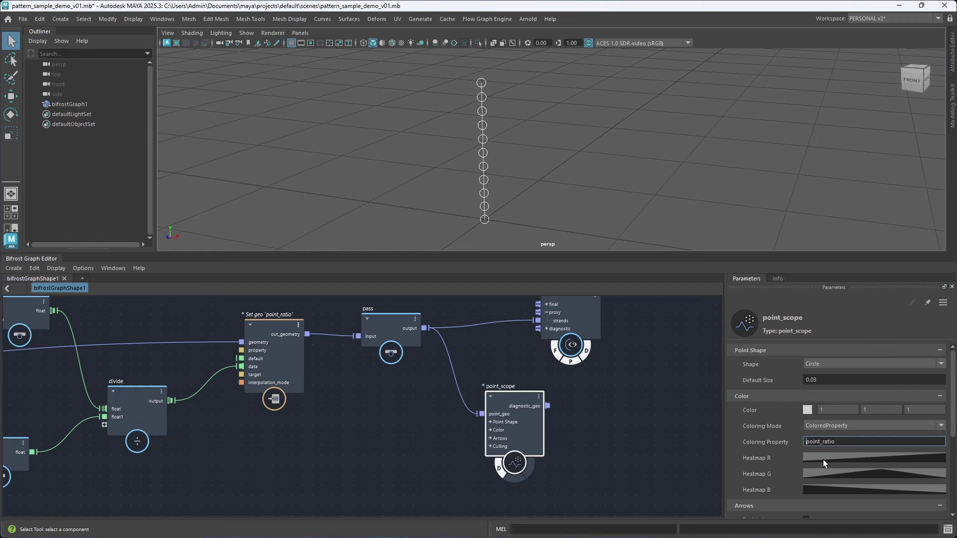
Turn off the proxy display on the terminal node to hide the strand line in the viewport.
middle_click_drag(422, 412, 400, 430, "alt")
left_click(457, 376)
left_click(556, 386)
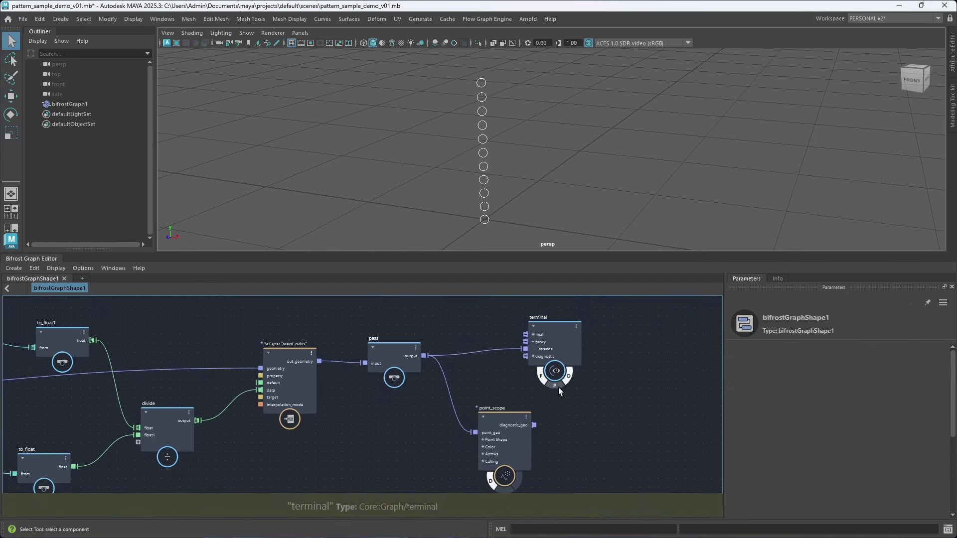
Switch the point_scope node's coloring mode to Color.
middle_click_drag(429, 438, 492, 419, "alt")
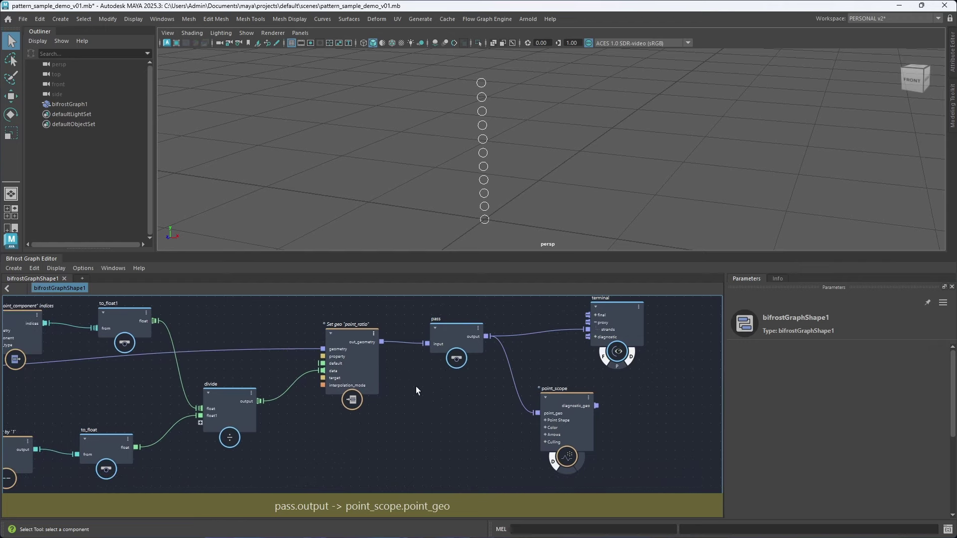
mouse_move(389, 387)
middle_mouse_down("alt")
mouse_move(540, 408)
mouse_move(561, 400)
middle_mouse_up("alt")
mouse_move(316, 408)
middle_mouse_down("alt")
mouse_move(452, 383)
mouse_move(208, 405)
middle_mouse_up("alt")
middle_click_drag(520, 410, 369, 427, "alt")
left_click(419, 360)
left_click(525, 420)
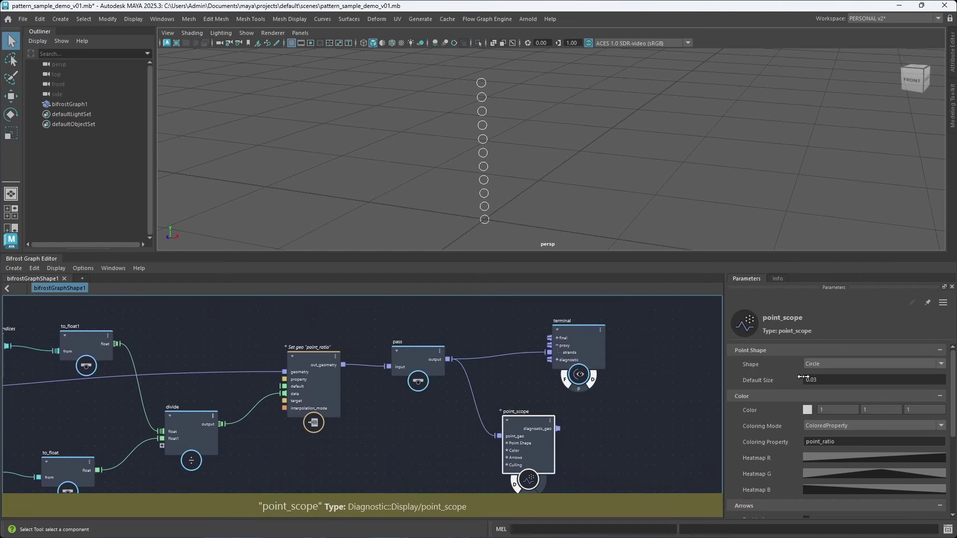
left_click(859, 427)
left_click(857, 434)
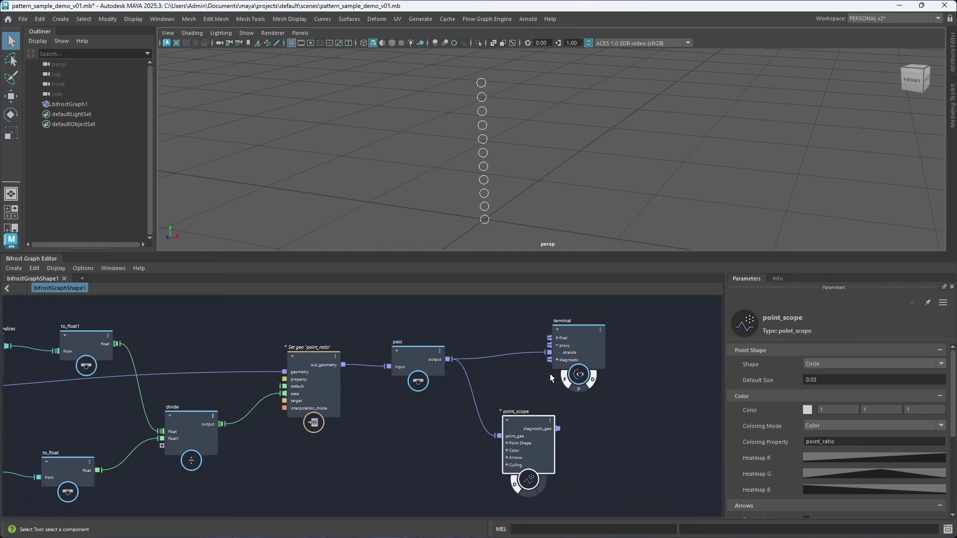
Reduce the point_scope default size to 0.0175 and set its coloring mode to ColoredProperty.
left_click_drag(525, 430, 538, 424)
left_click_drag(771, 382, 758, 381)
left_click(836, 429)
left_click(835, 442)
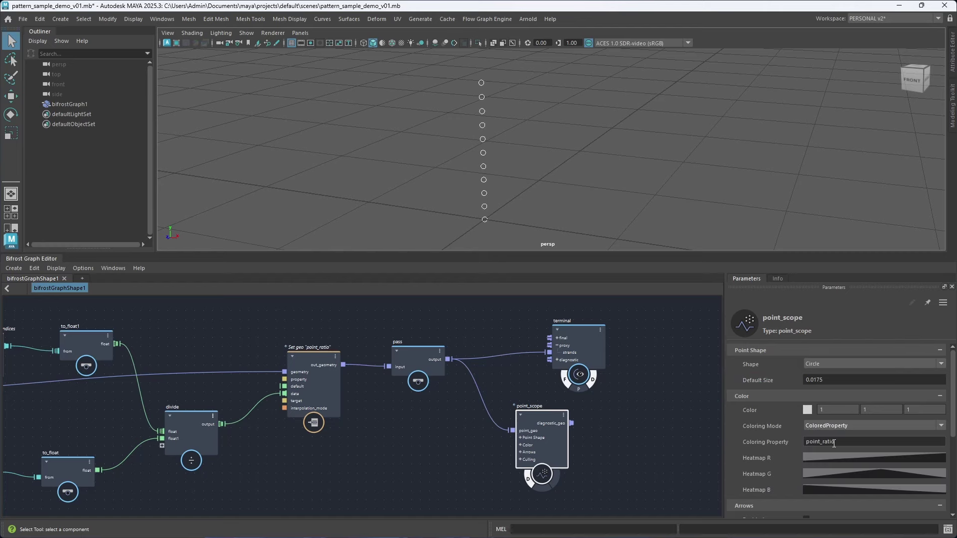
left_click(837, 429)
left_click(836, 450)
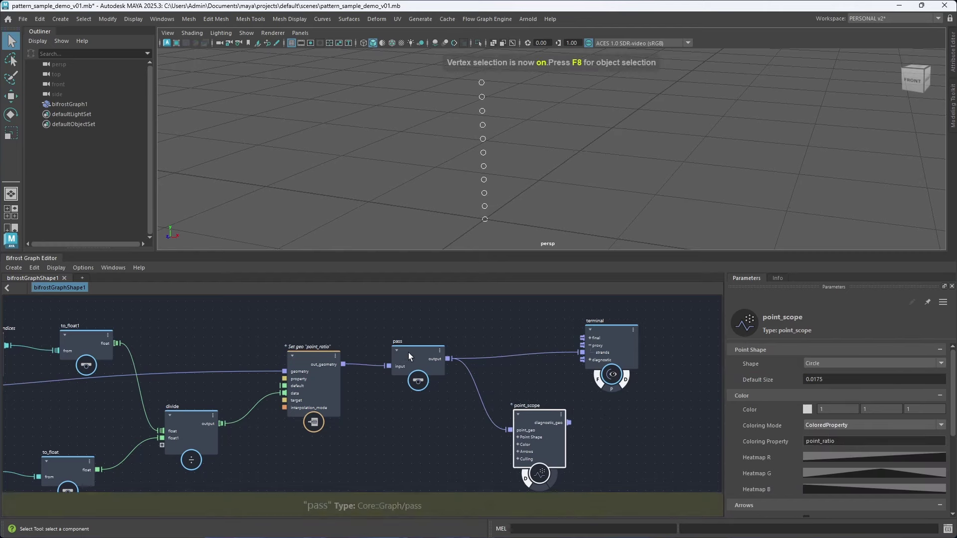
Move the pass node farther from set_geo_property and add a watchpoint on the wire between them.
left_click_drag(408, 352, 459, 347)
right_click(382, 363)
left_click(400, 392)
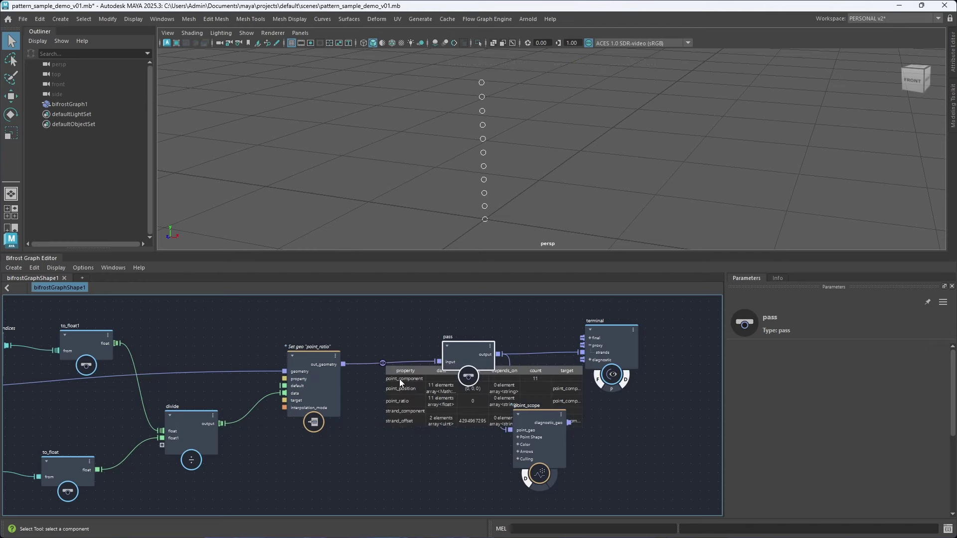
Examine the point_ratio data array of the watched wire in the Data Browser, and close the browser.
right_click(383, 363)
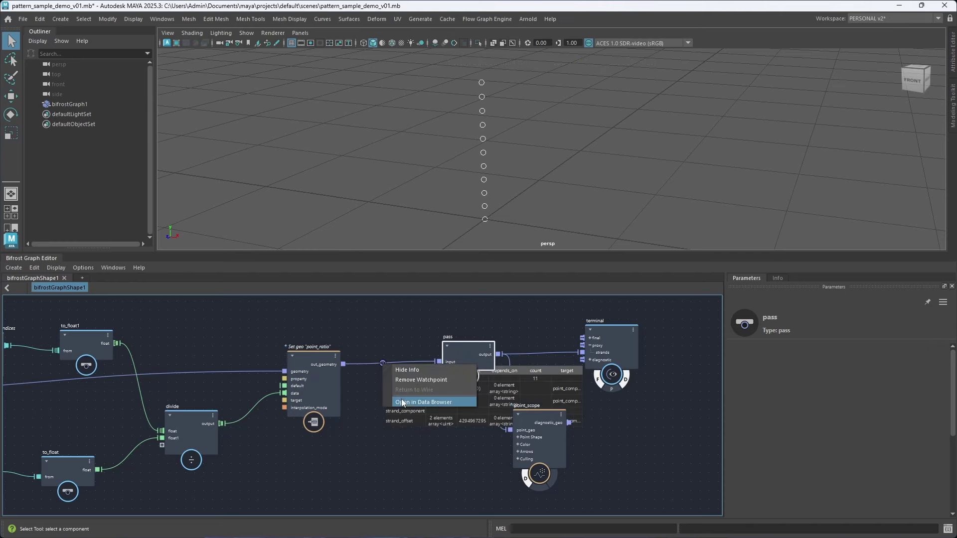
left_click(403, 401)
left_click(279, 260)
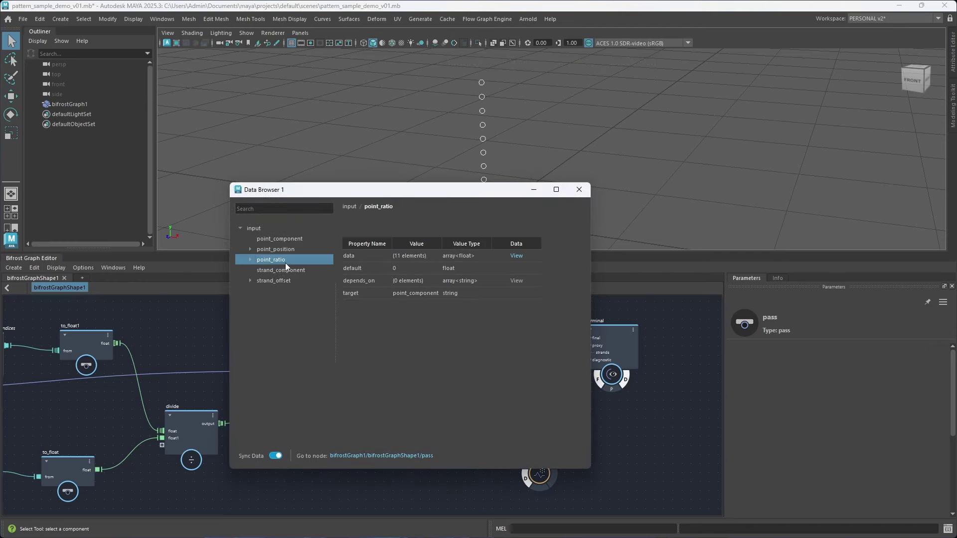
left_click(516, 256)
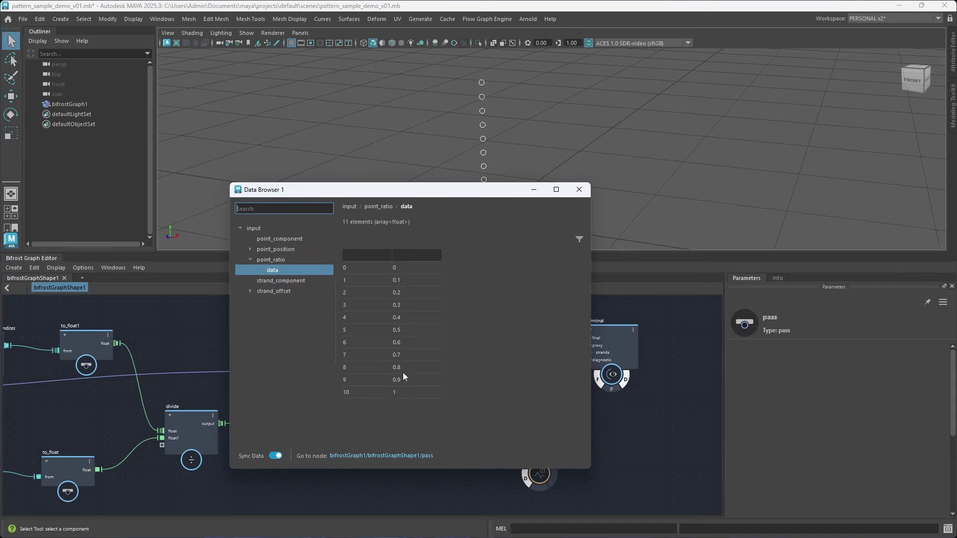
left_click(577, 193)
mouse_move(402, 358)
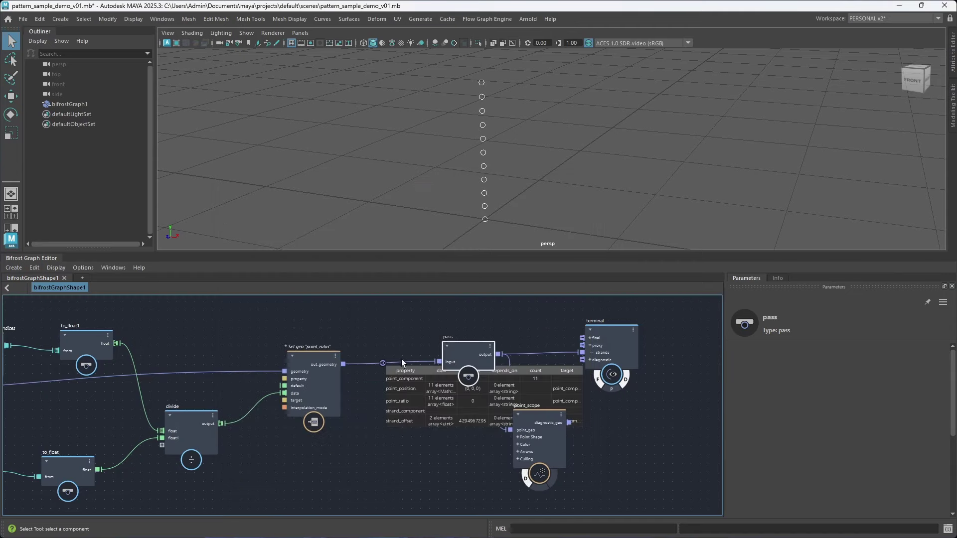
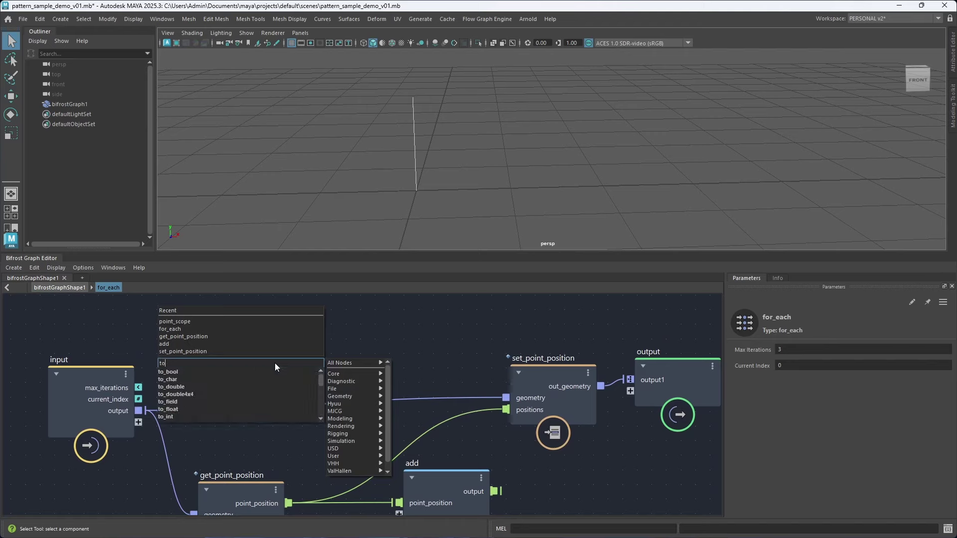
Add a to_float node inside for_each and feed it the input node's current_index.
key("Return")
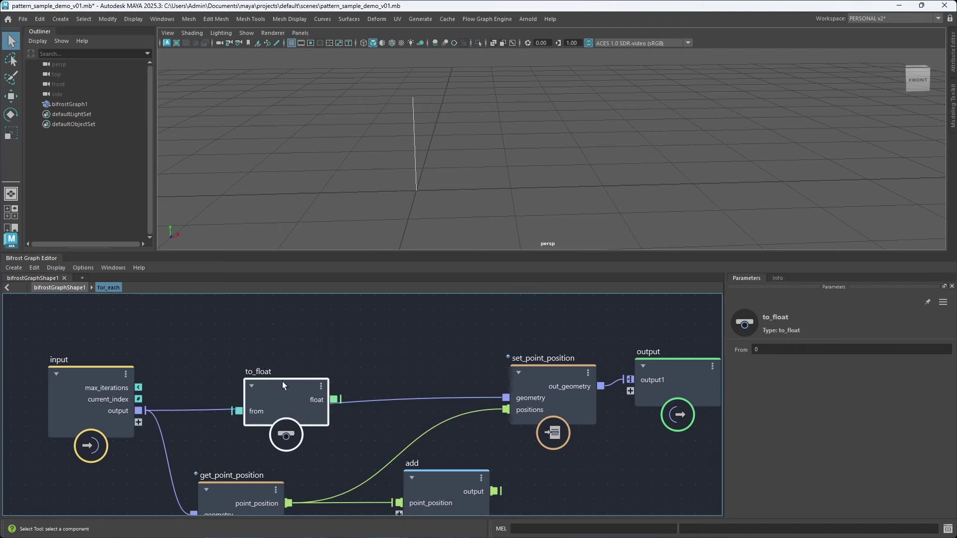
left_click_drag(282, 384, 257, 324)
mouse_move(138, 399)
left_mouse_down()
mouse_move(254, 352)
mouse_move(225, 345)
left_mouse_up()
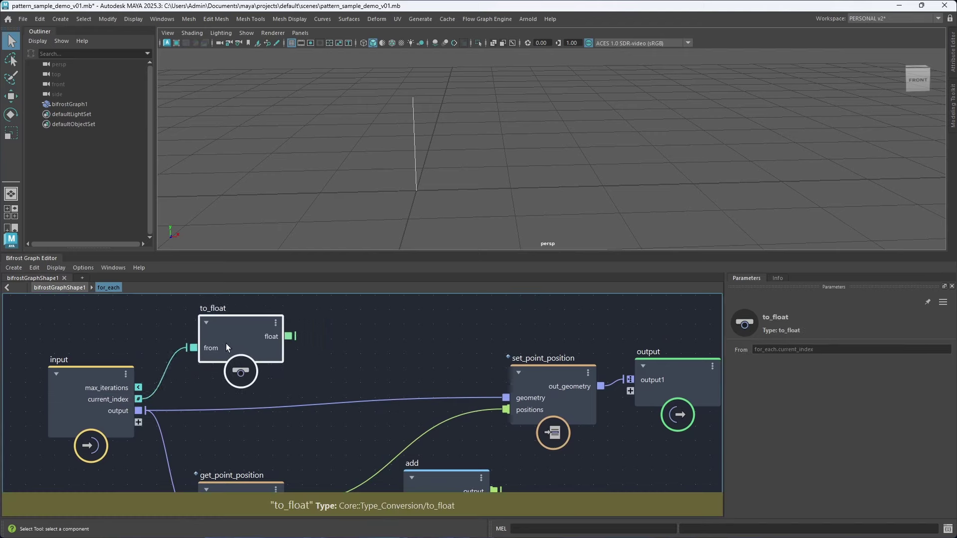
Add a multiply node beside to_float and connect the converted float to its first input.
left_click(333, 366)
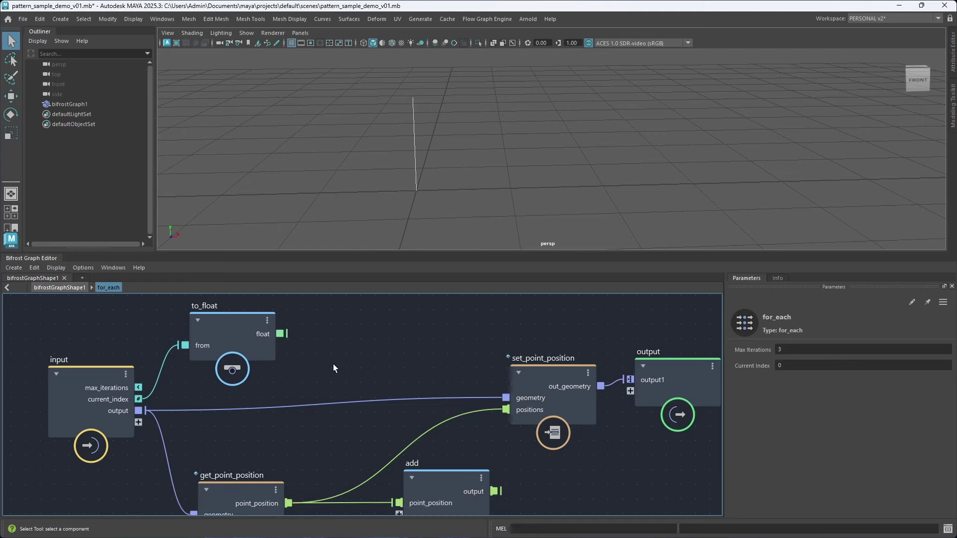
key("Tab")
type("mult")
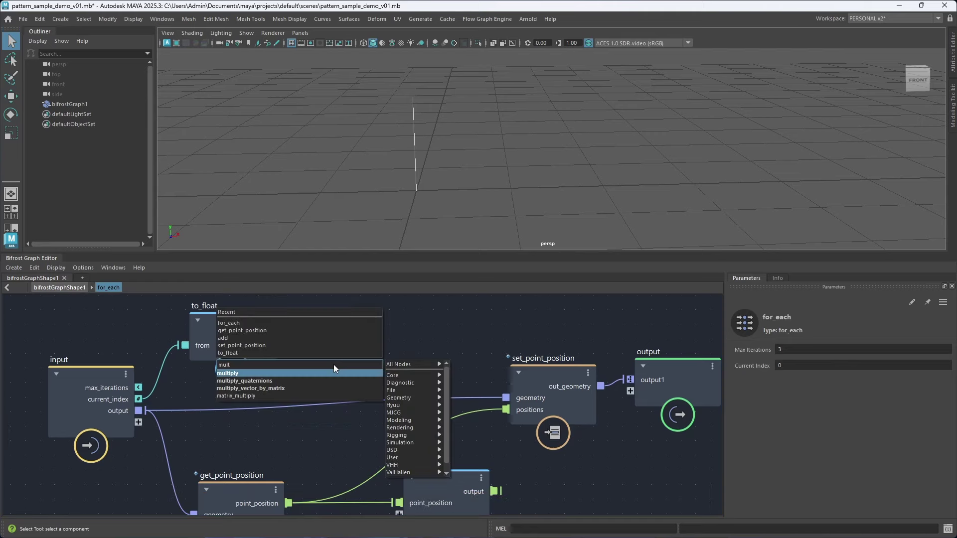
key("Return")
left_click_drag(330, 360, 358, 315)
left_click_drag(280, 334, 330, 329)
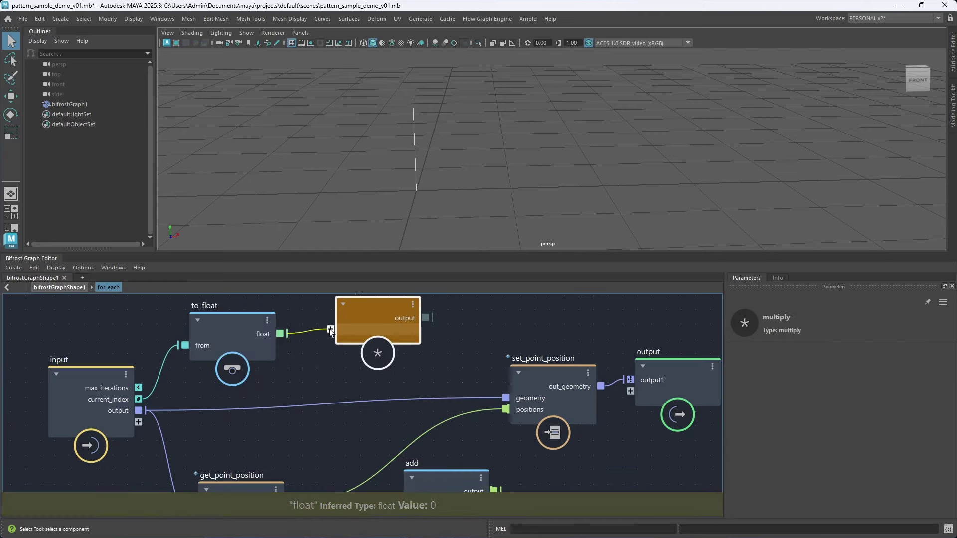
Create a float value node for multiply's second input and expose its value as a new port on the for_each input node.
right_click(331, 341)
left_click(343, 347)
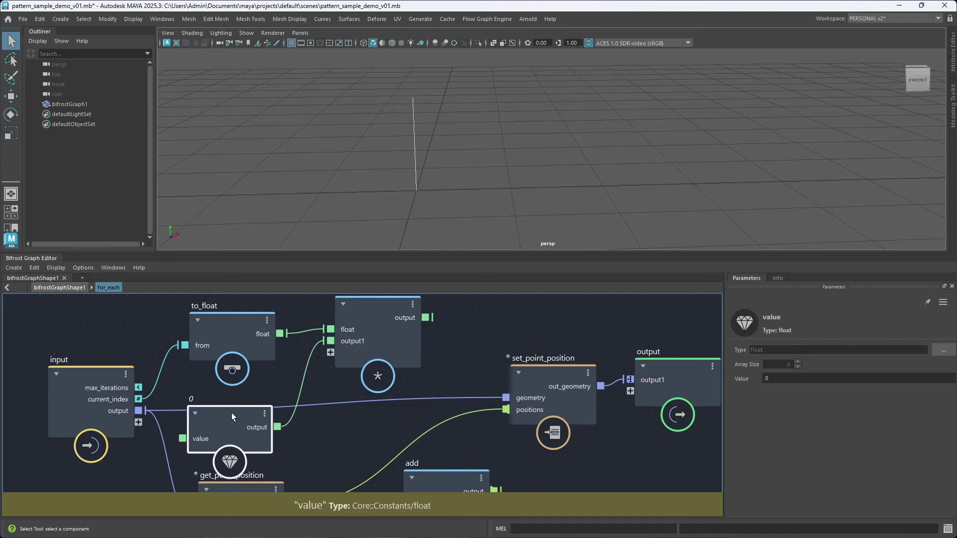
left_click_drag(231, 412, 258, 400)
left_click_drag(209, 425, 139, 423)
Rename the new value port on the for_each input node to offset_x.
right_click(121, 424)
left_click(153, 303)
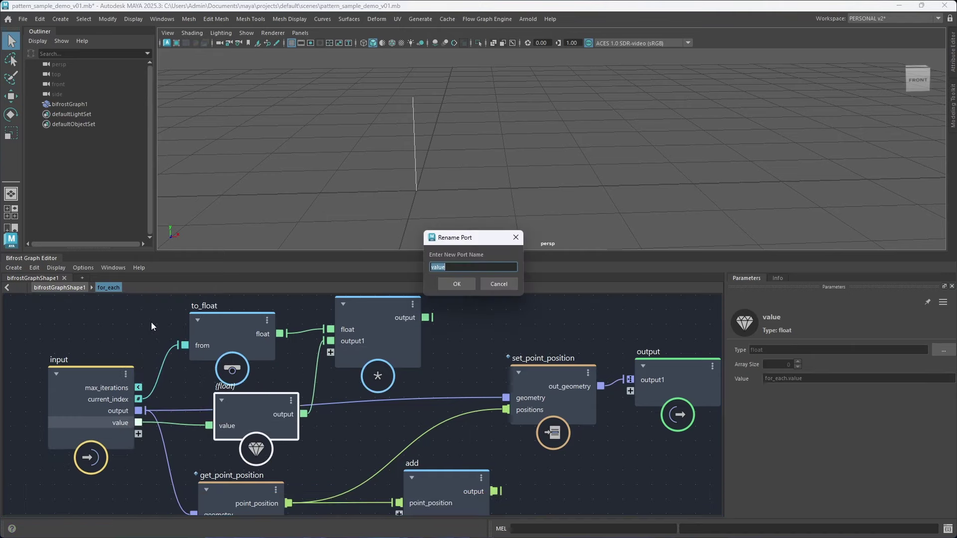
type("offset_x")
key("Return")
Spread out the multiply, output, set_point_position and add nodes to make room after multiply.
left_click_drag(366, 337, 355, 342)
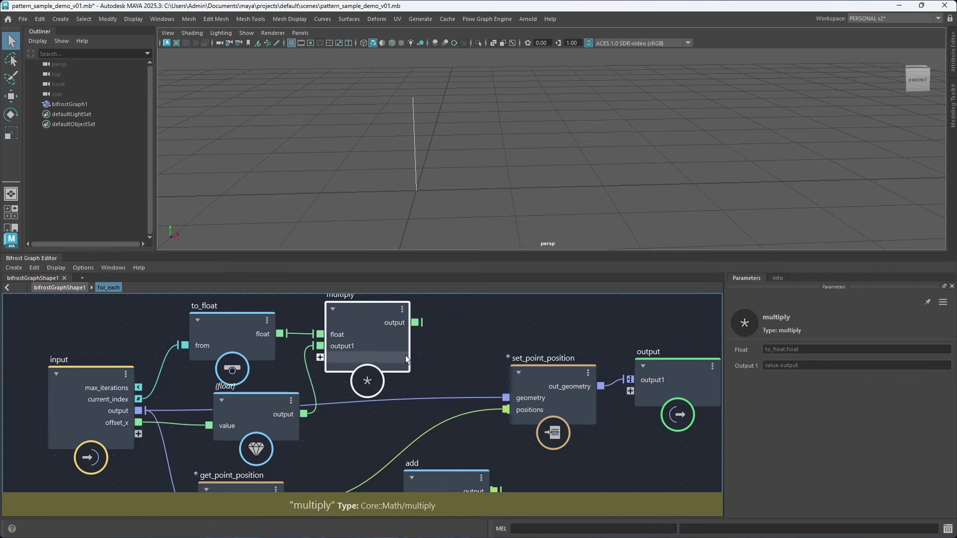
middle_click_drag(444, 352, 345, 365, "alt")
left_click_drag(446, 389, 498, 386)
left_click_drag(585, 394, 703, 391)
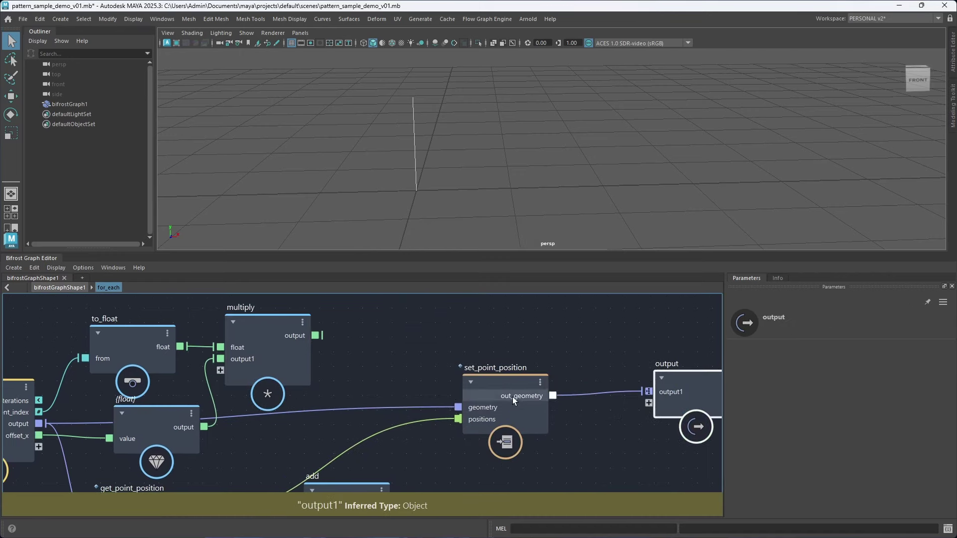
left_click_drag(512, 397, 559, 388)
middle_click_drag(430, 466, 441, 364, "alt")
left_click_drag(353, 398, 470, 386)
middle_click_drag(470, 385, 438, 468)
Add a scalar_to_vector3 node after multiply and feed its x input from the multiply output.
left_click(369, 354)
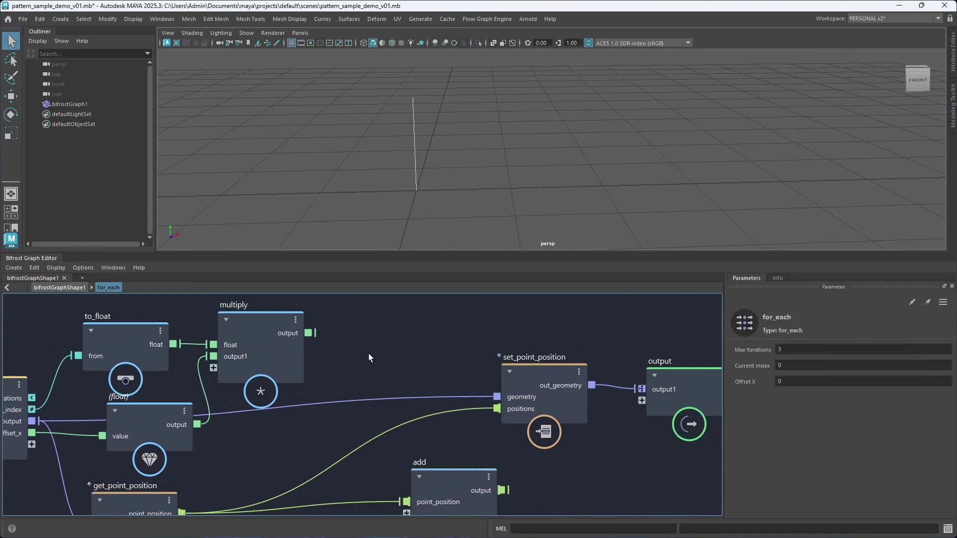
key("Tab")
type("stv")
key("Down")
key("Down")
key("Down")
key("Down")
key("Down")
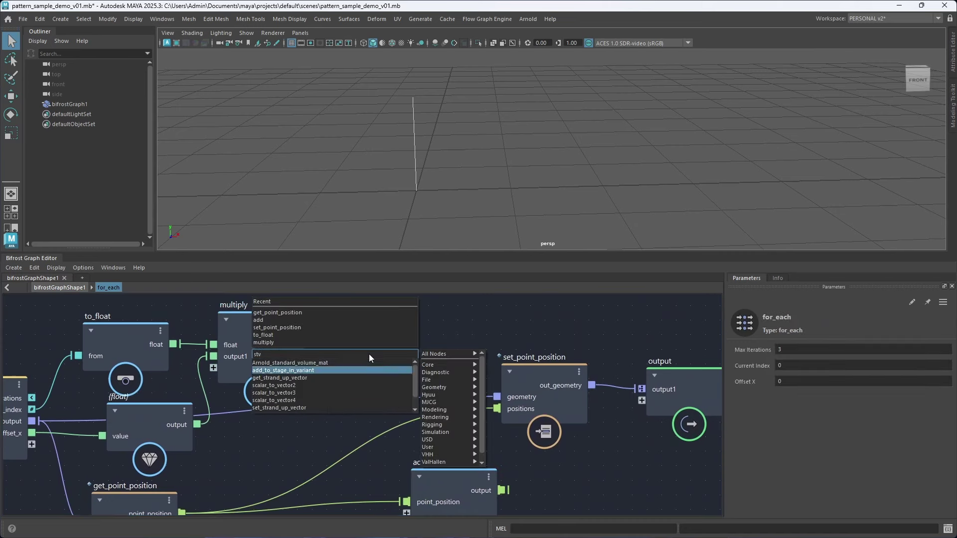
key("Return")
left_click_drag(368, 396, 393, 339)
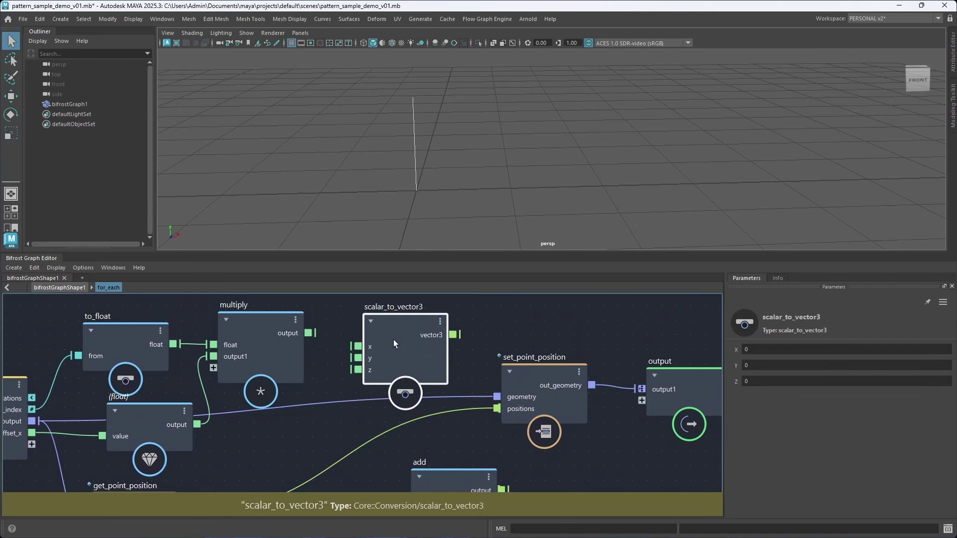
left_click_drag(309, 333, 395, 335)
Connect the scalar_to_vector3 output into the add node, and the add output to the positions of set_point_position.
middle_click_drag(471, 442, 392, 396, "alt")
scroll(401, 383, "down", 2)
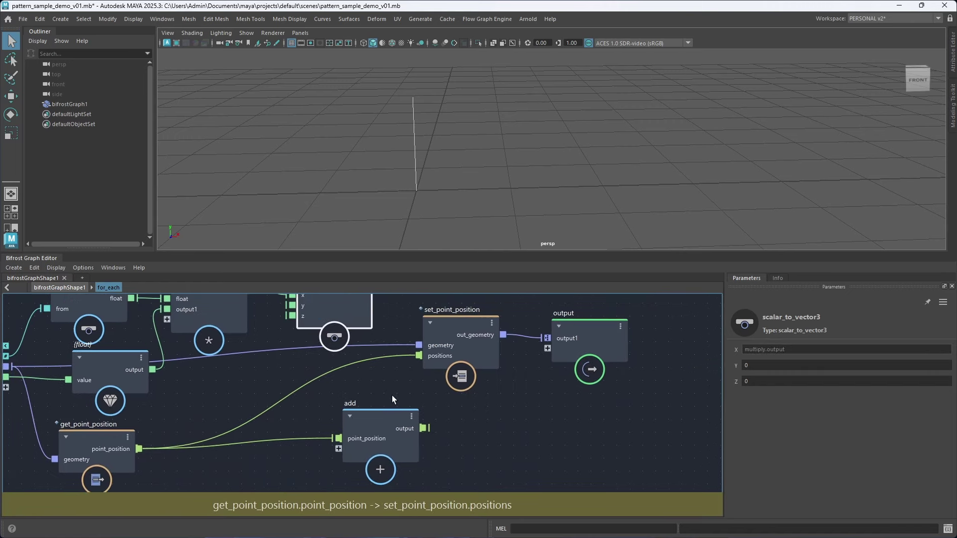
left_click_drag(380, 428, 403, 414)
middle_click_drag(391, 366, 365, 410, "alt")
left_click_drag(350, 328, 335, 477)
left_click_drag(396, 429, 393, 399)
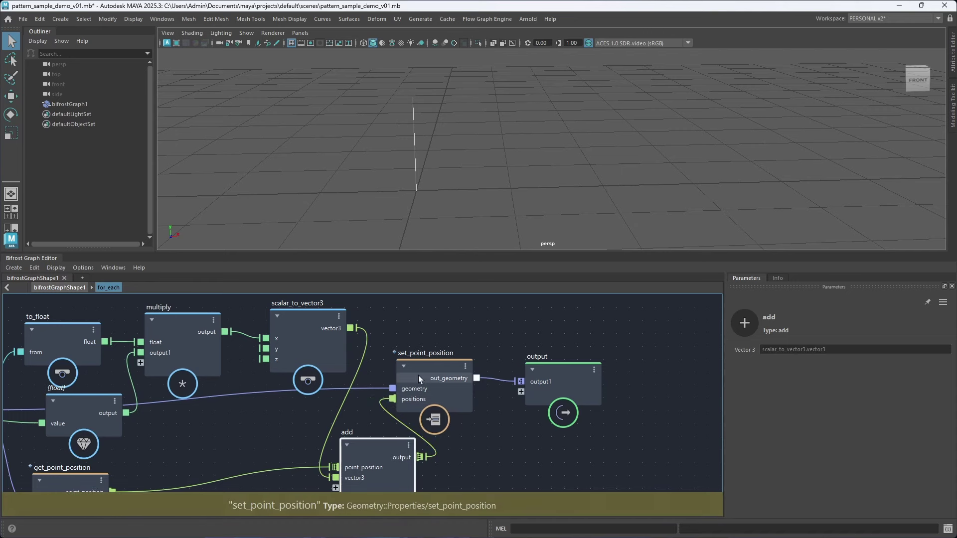
Set the Offset X parameter of for_each to about 0.53 to spread the strand copies.
scroll(497, 319, "down", 2)
middle_click_drag(435, 326, 510, 333, "alt")
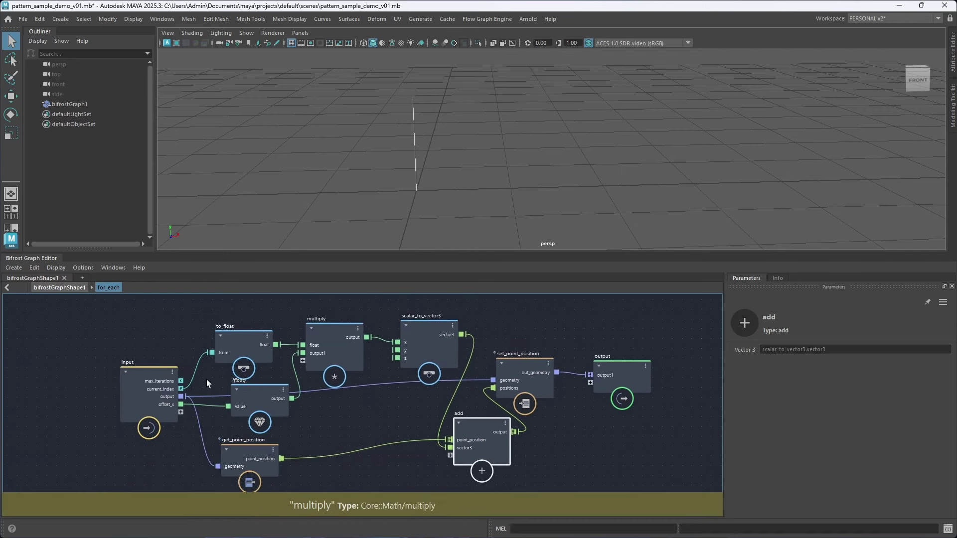
left_click(182, 345)
left_click_drag(748, 383, 855, 372)
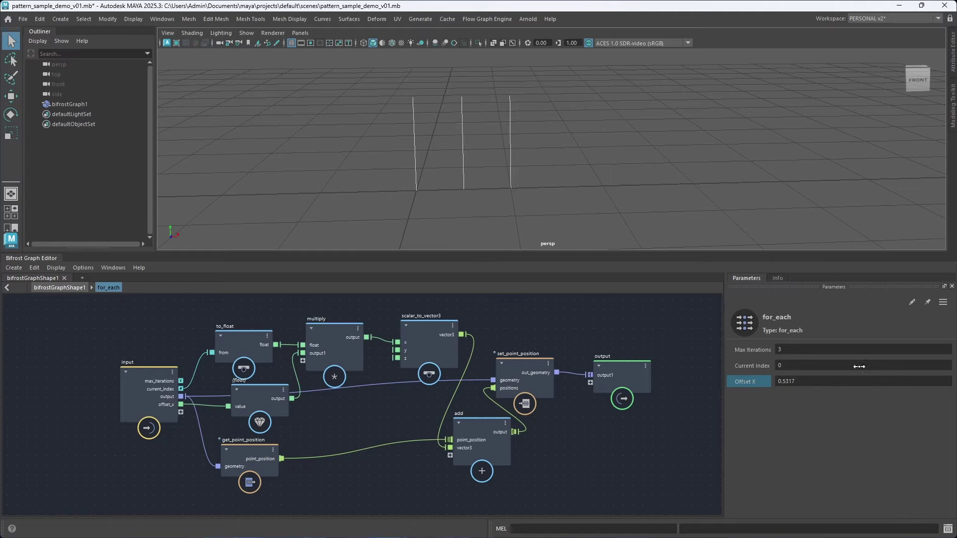
left_click_drag(725, 378, 770, 370)
Rearrange the nodes inside for_each into a wider, tidier layout with input and output at opposite ends.
left_click_drag(625, 375, 686, 364)
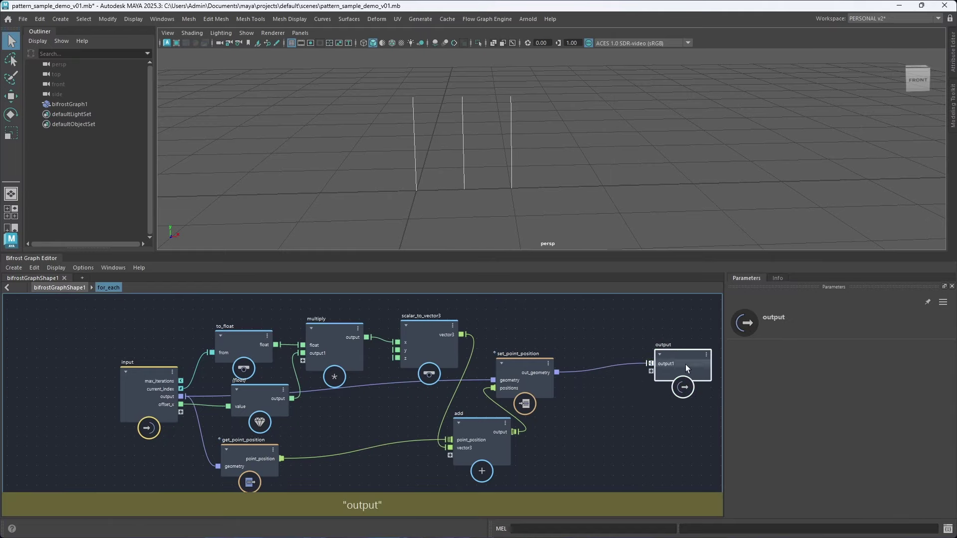
left_click_drag(530, 371, 601, 351)
left_click_drag(478, 427, 513, 415)
left_click_drag(435, 334, 425, 334)
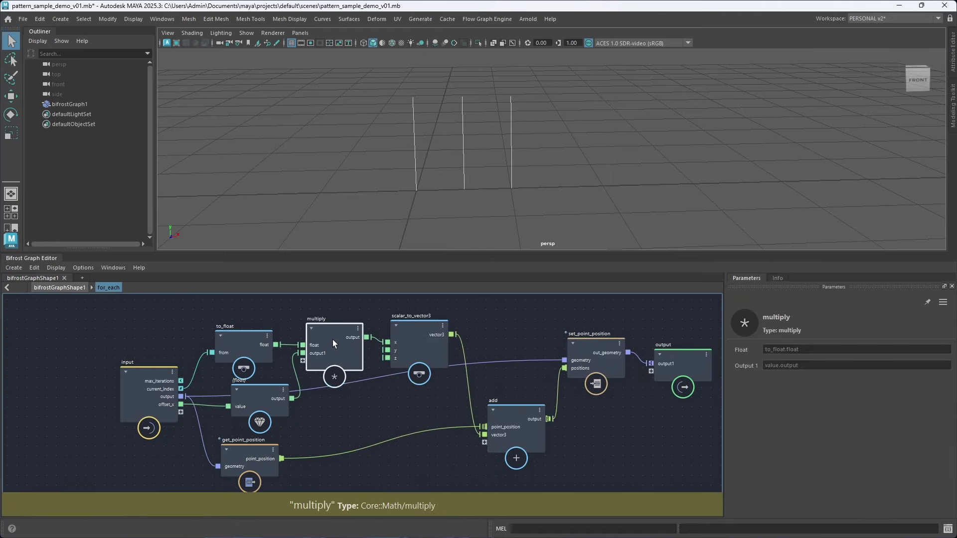
left_click_drag(333, 339, 326, 334)
left_click_drag(250, 340, 238, 330)
left_click_drag(150, 390, 101, 392)
left_click_drag(256, 408, 236, 414)
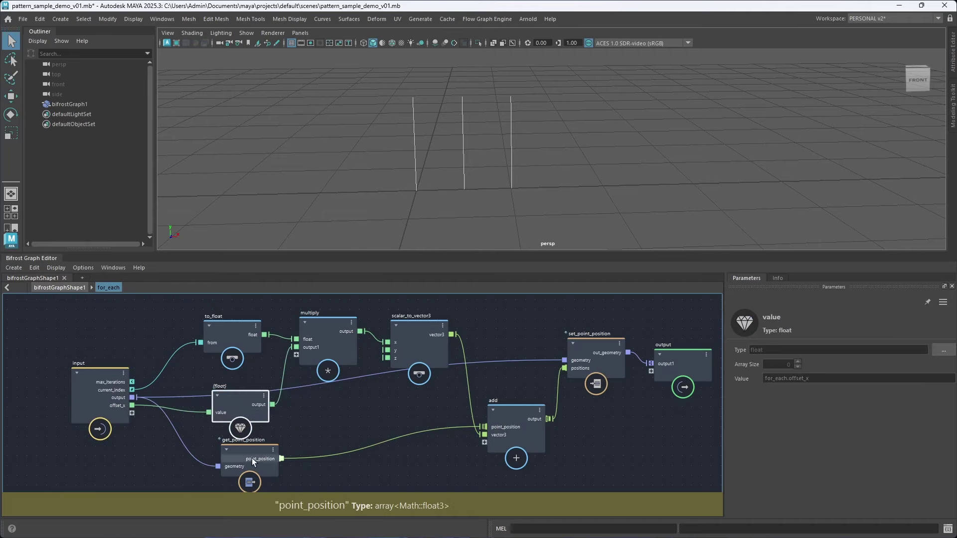
left_click_drag(254, 454, 250, 466)
left_click_drag(326, 339, 327, 333)
left_click_drag(410, 338, 438, 337)
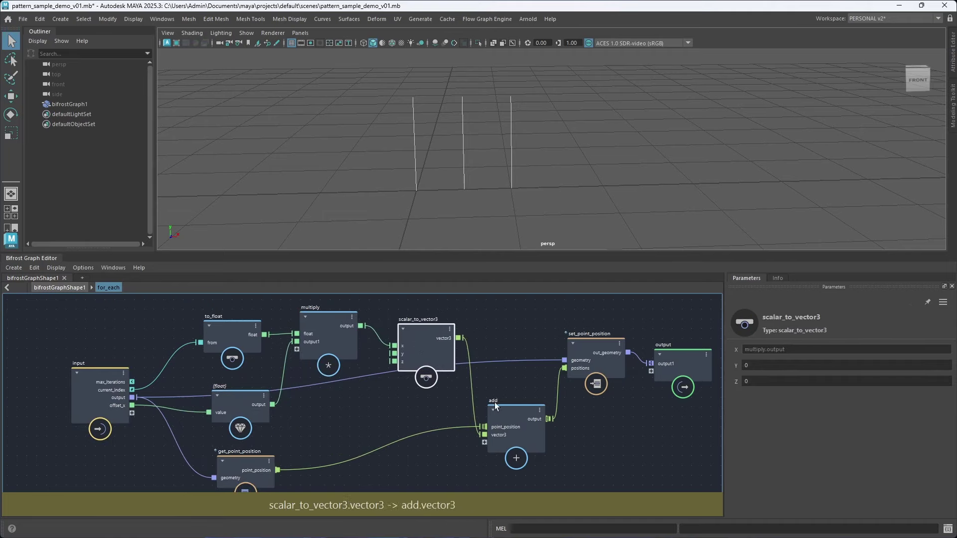
Nudge the add and float value nodes inside for_each into a cleaner arrangement and save the scene.
left_click_drag(509, 415, 512, 425)
right_click_drag(329, 406, 403, 406, "alt")
middle_click_drag(403, 407, 378, 407, "alt")
scroll(369, 409, "up", 2)
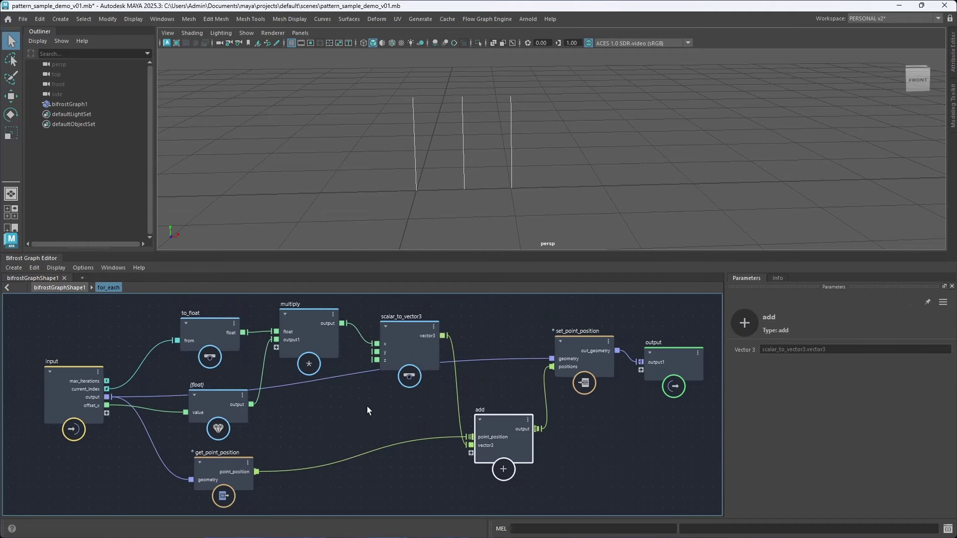
middle_click_drag(316, 415, 317, 448)
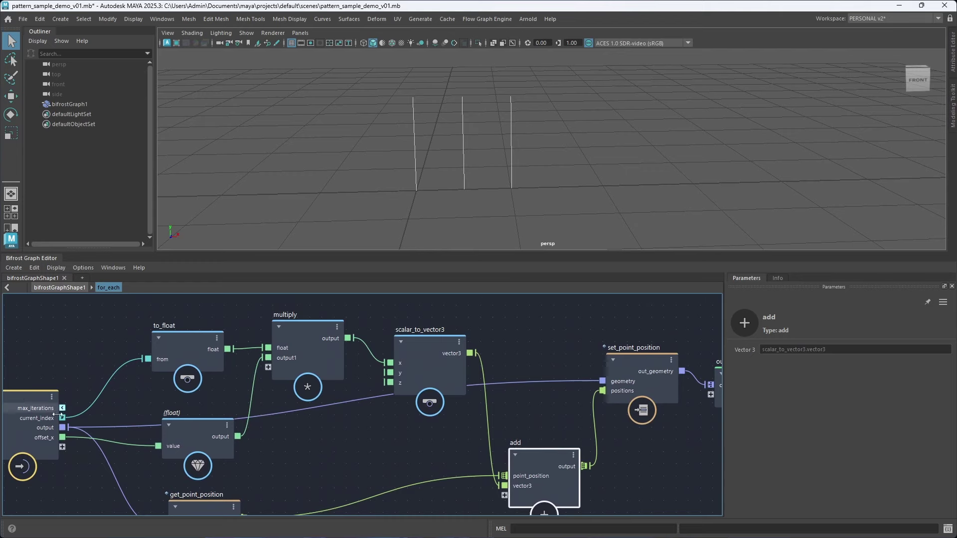
left_click_drag(193, 429, 192, 427)
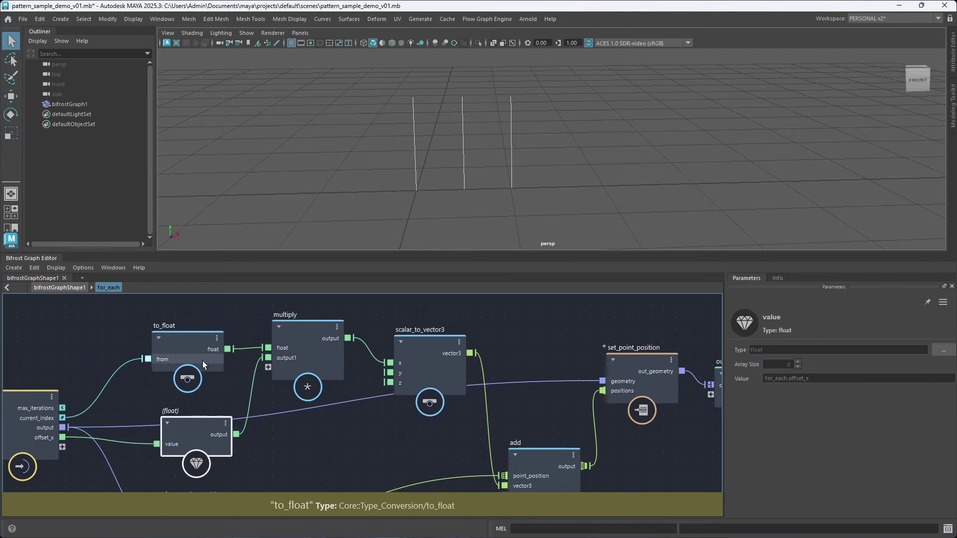
scroll(370, 456, "down", 2)
middle_click_drag(369, 456, 328, 435)
right_click_drag(327, 435, 322, 416, "alt")
scroll(322, 414, "up", 1)
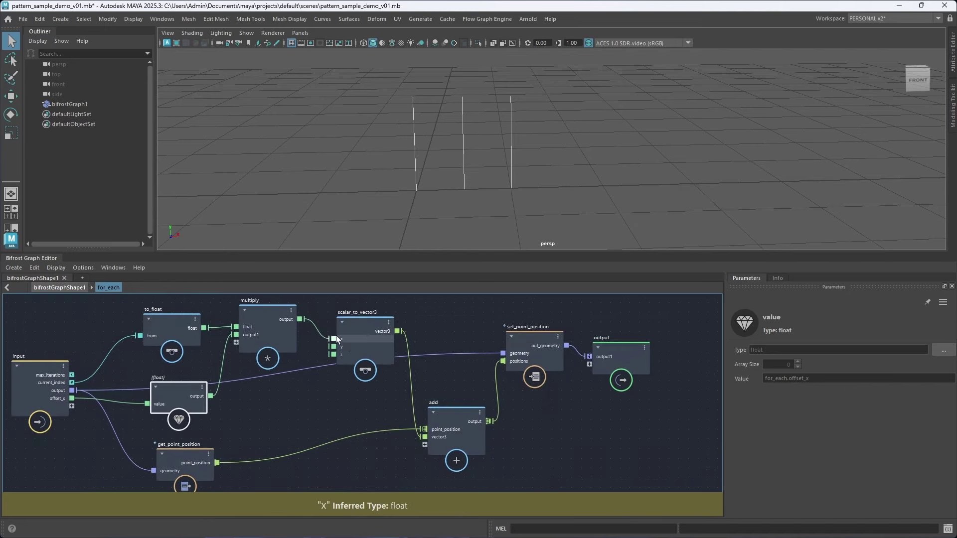
scroll(351, 388, "up", 1)
key("ctrl+s")
Examine the for_each node network and the spacing of the strand copies from several viewport angles.
middle_click_drag(351, 394, 326, 398)
scroll(318, 418, "down", 2)
left_click(342, 338)
right_click_drag(340, 394, 330, 397, "alt")
middle_click_drag(330, 397, 314, 398, "alt")
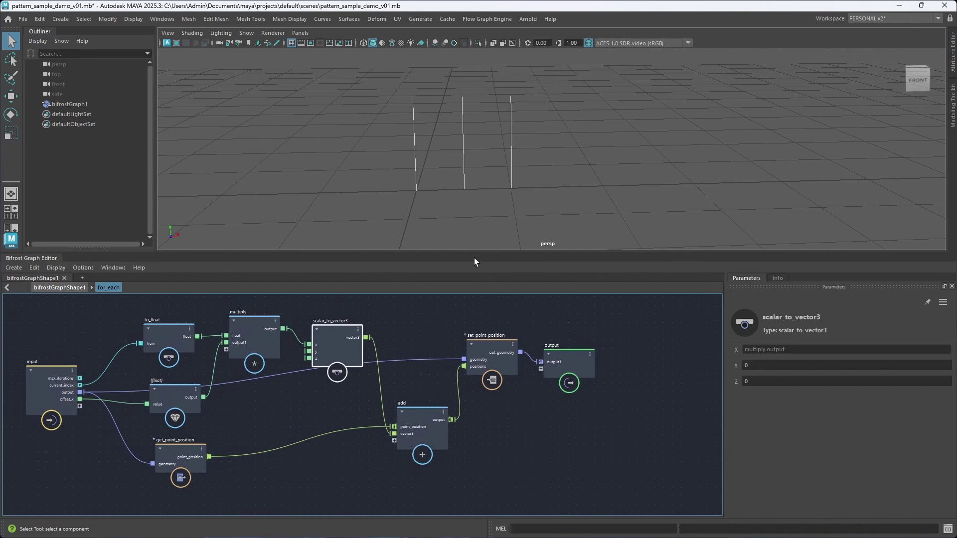
right_click_drag(436, 188, 380, 211, "alt")
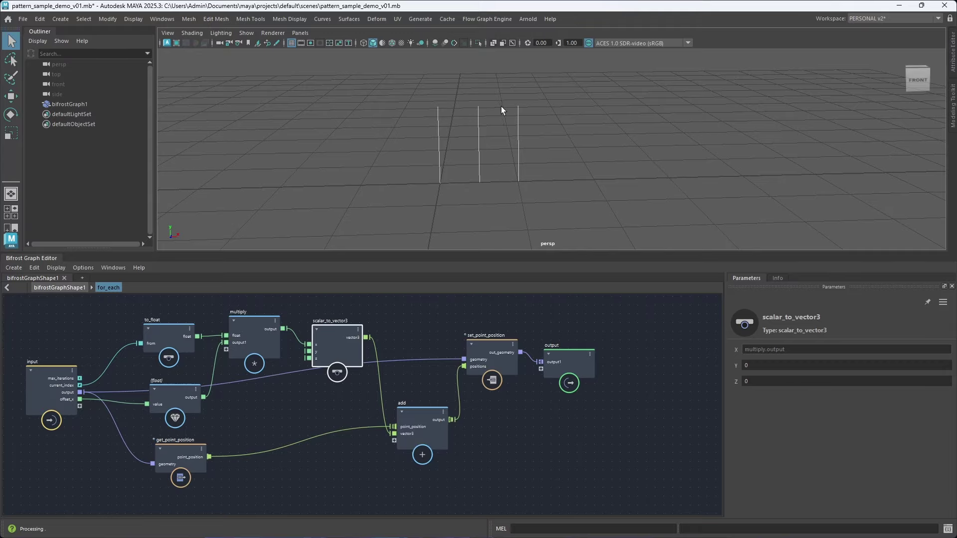
scroll(445, 170, "up", 2)
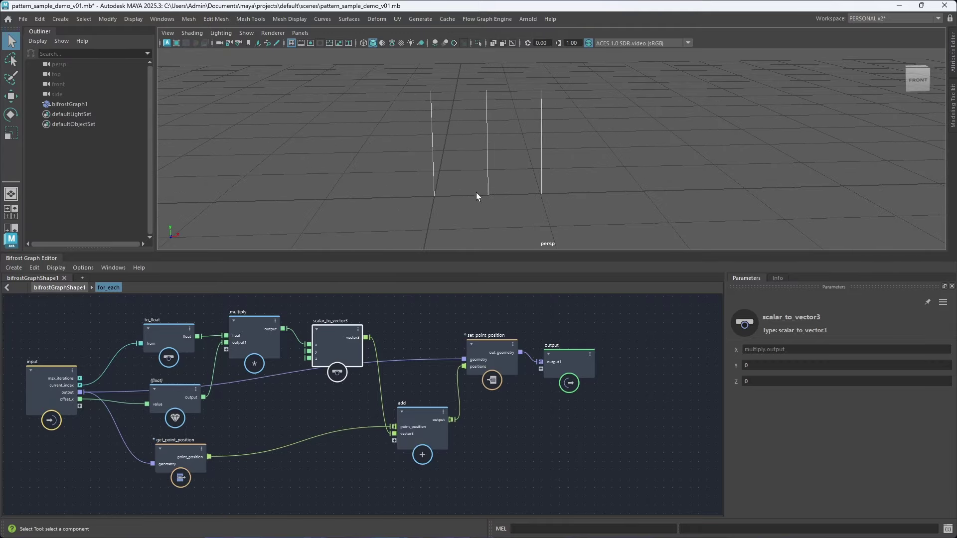
right_click_drag(485, 174, 458, 193, "alt")
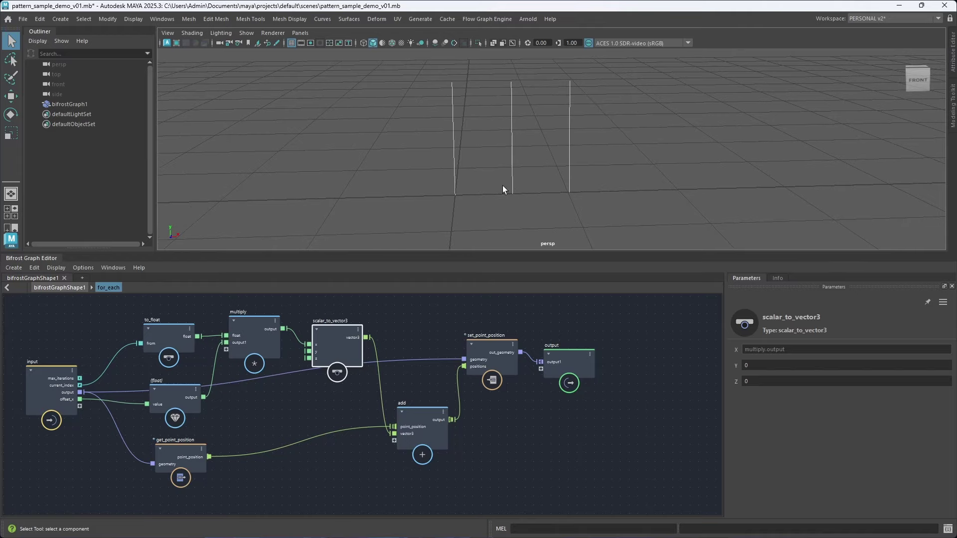
mouse_move(504, 190)
left_mouse_down("alt")
mouse_move(523, 193)
mouse_move(515, 180)
left_mouse_up("alt")
scroll(508, 190, "up", 1)
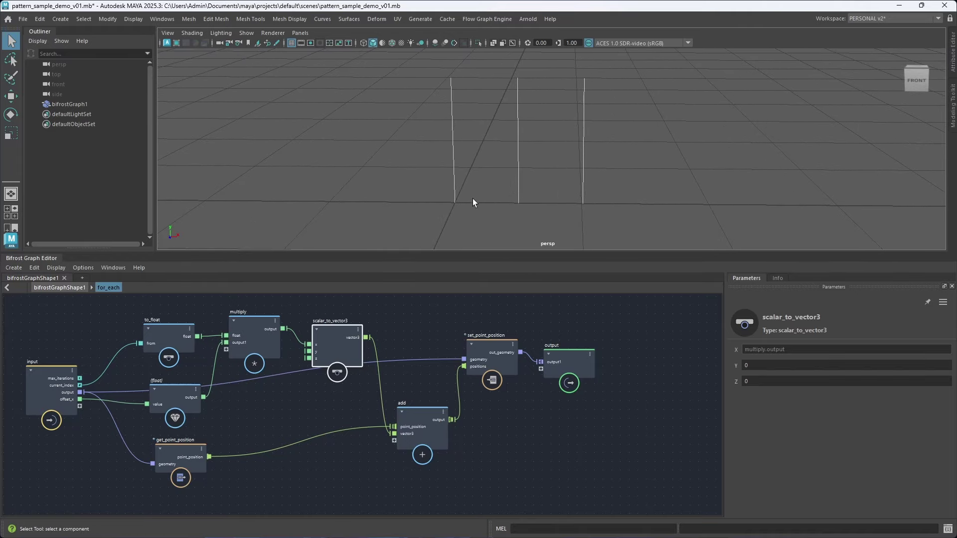
left_click_drag(473, 198, 544, 204, "alt")
left_click(398, 345)
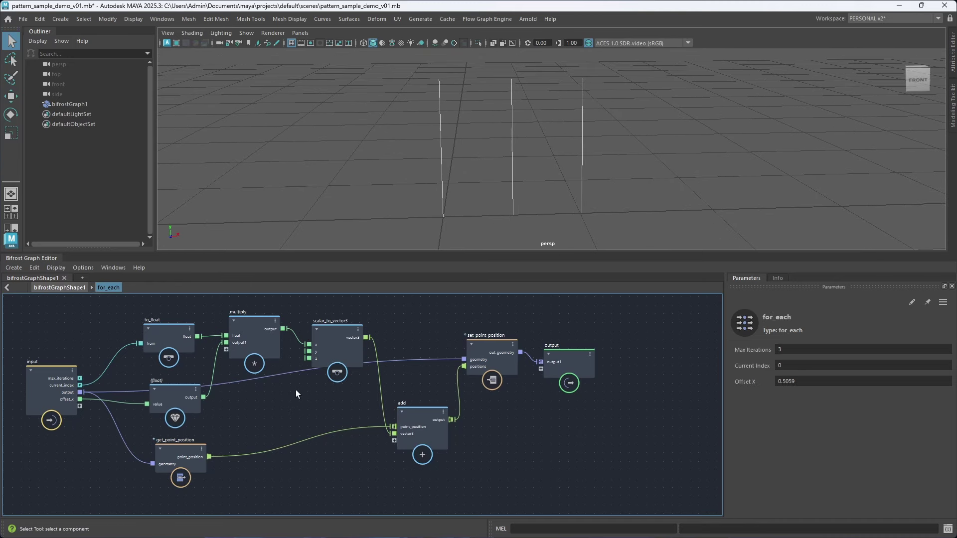
In the top-level graph, create a value node for the max_iterations port of for_each and space it apart from the pass node.
left_click(60, 288)
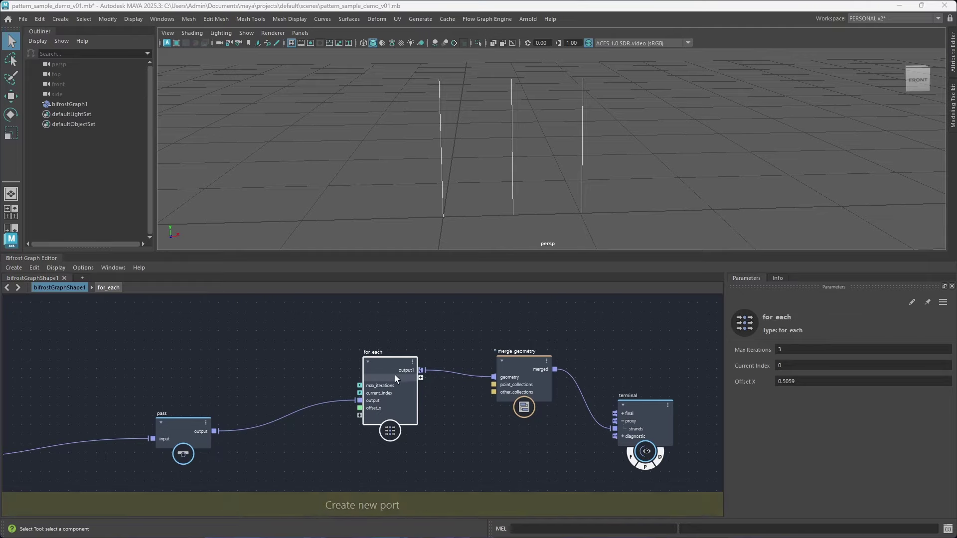
right_click(387, 387)
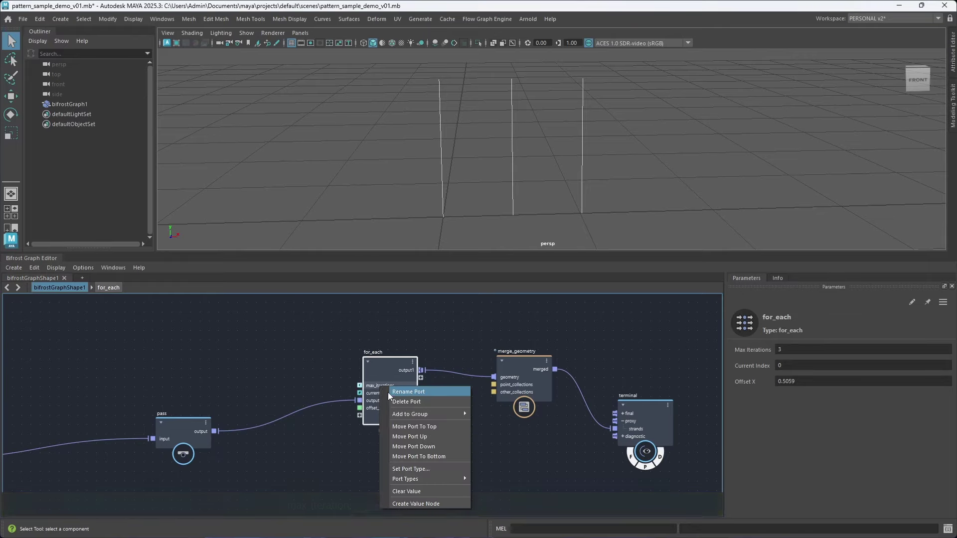
left_click(414, 504)
left_click_drag(294, 367, 180, 313)
middle_click_drag(238, 389, 248, 397)
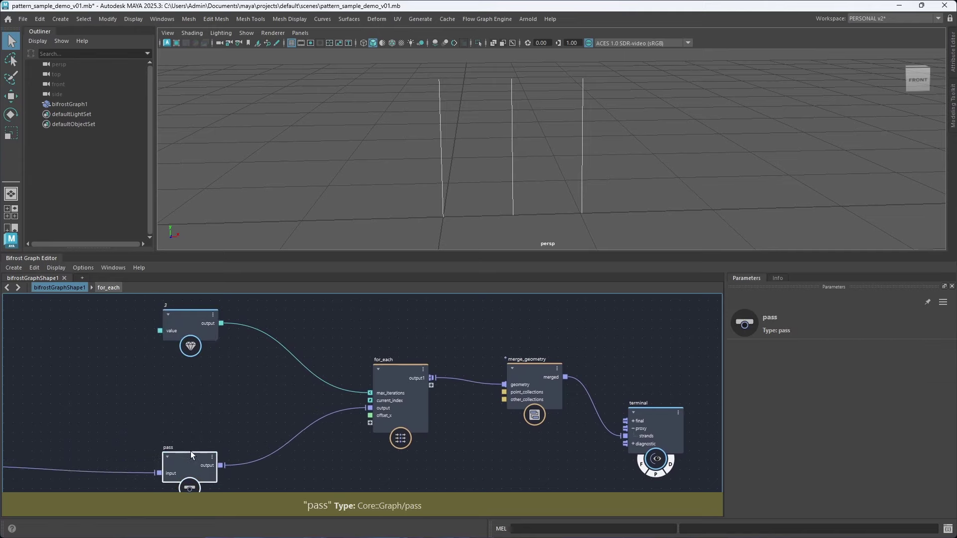
left_click_drag(191, 451, 185, 481)
Shift the for_each node slightly and set its Offset X to 0.6858.
left_click_drag(405, 375, 400, 383)
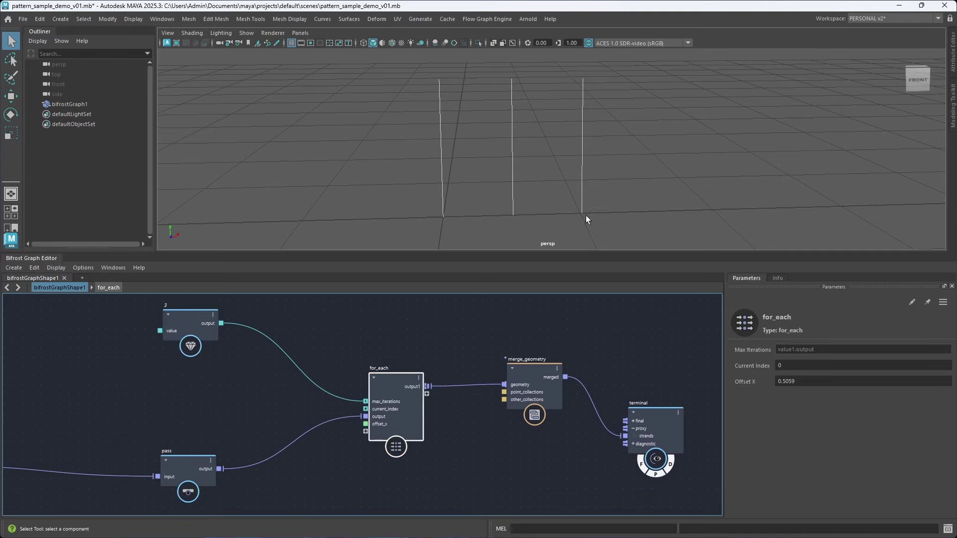
left_click_drag(753, 382, 779, 381)
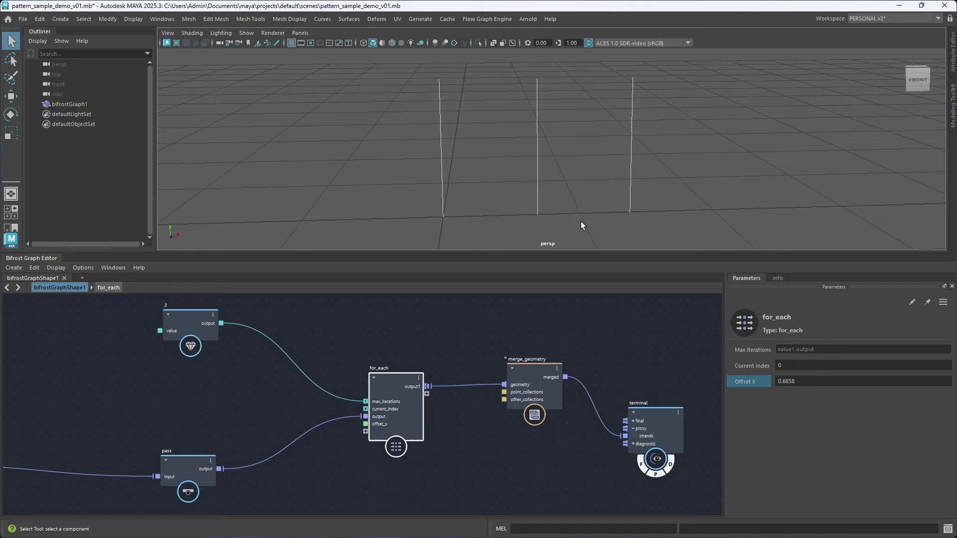
Add a float value node beside the iteration-count value node and set its value to 1.
left_click_drag(199, 327, 172, 324)
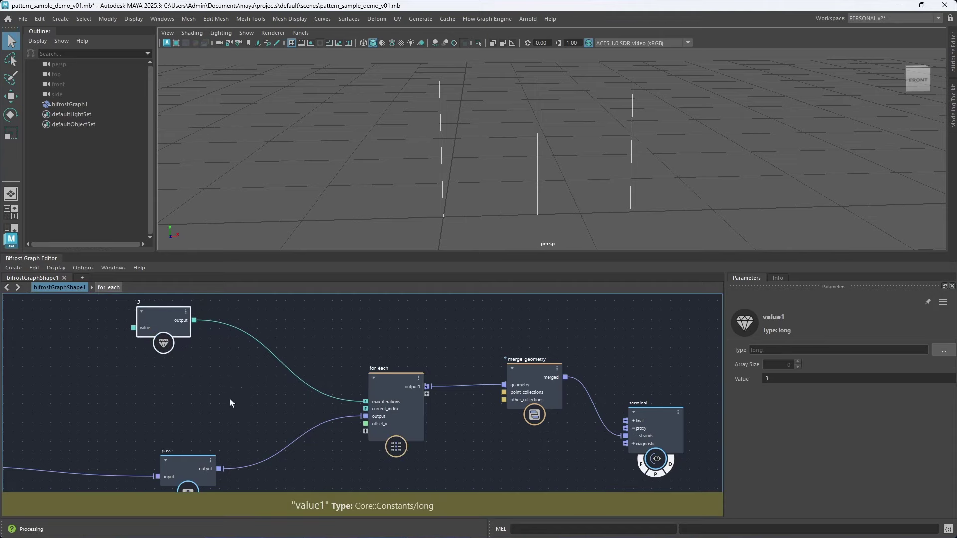
middle_click_drag(234, 390, 200, 432, "alt")
left_click(237, 342)
key("Tab")
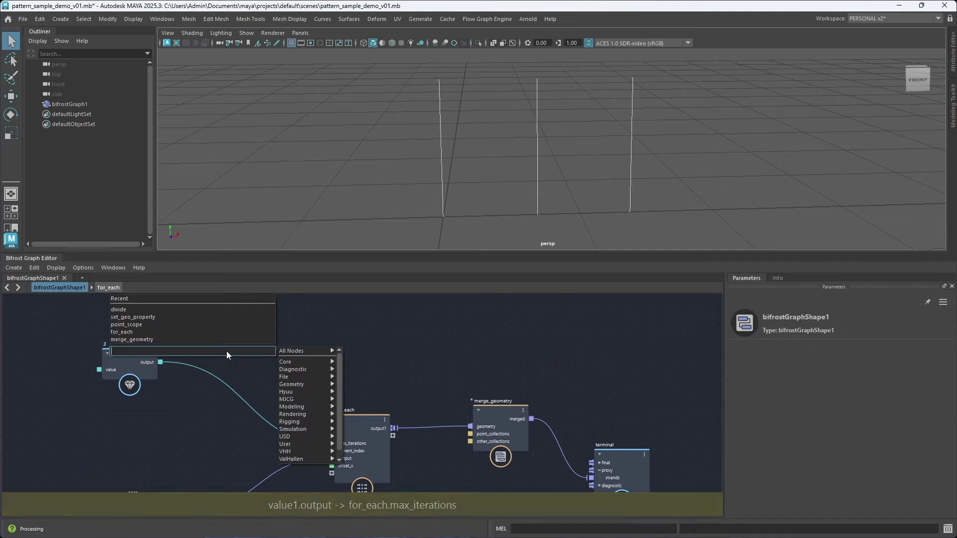
type("value")
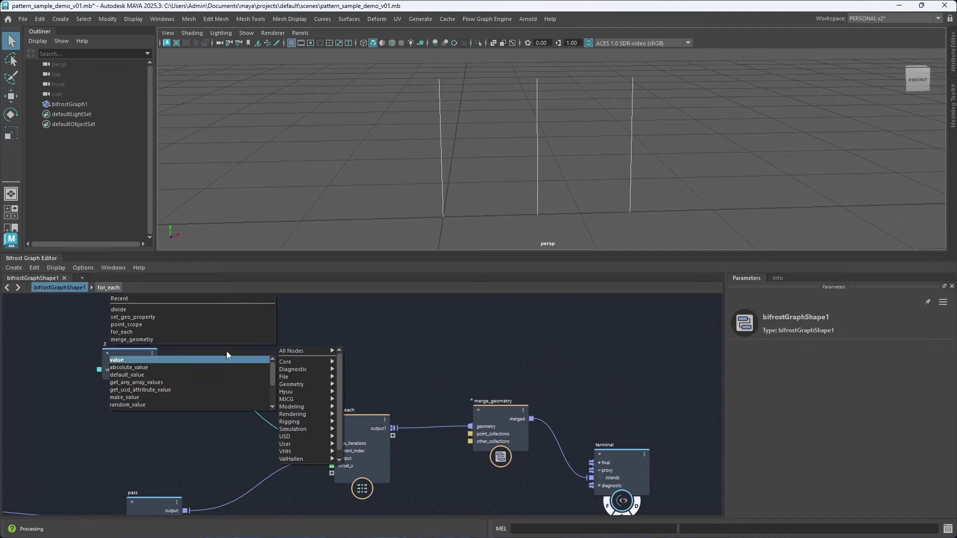
key("Return")
left_click_drag(230, 372, 230, 348)
left_click(776, 380)
type("1")
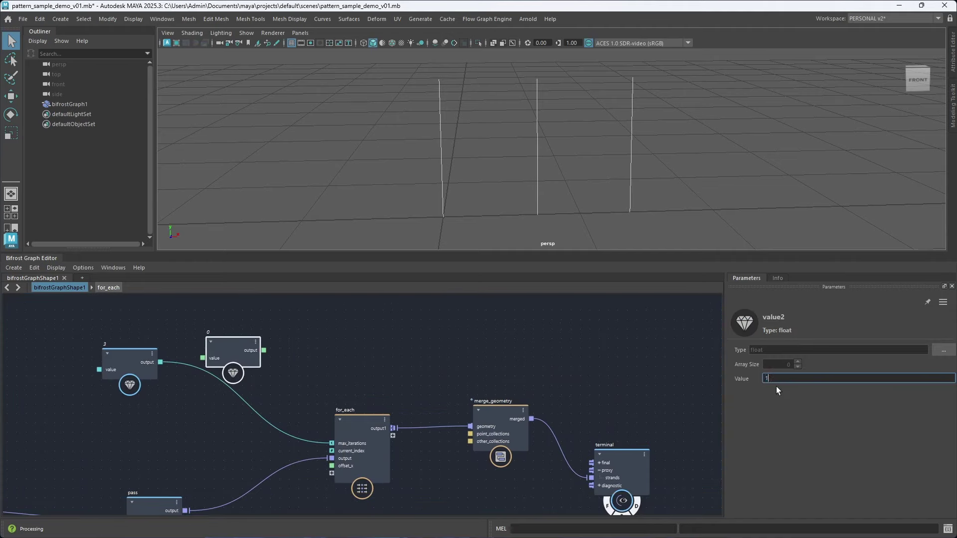
left_click(348, 366)
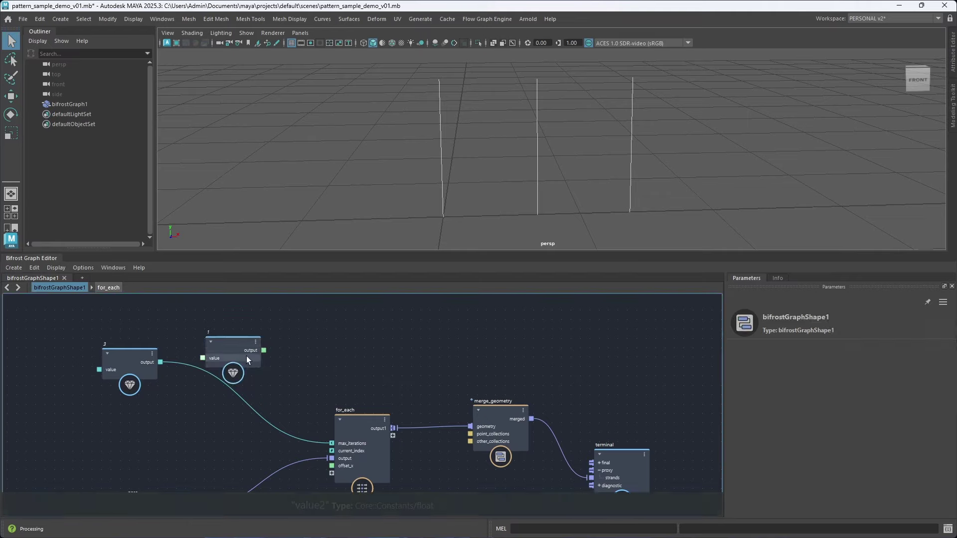
Add a divide node and connect the output of the value node holding 1 as its first input.
left_click_drag(246, 356, 217, 333)
left_click(282, 345)
key("Tab")
type("di")
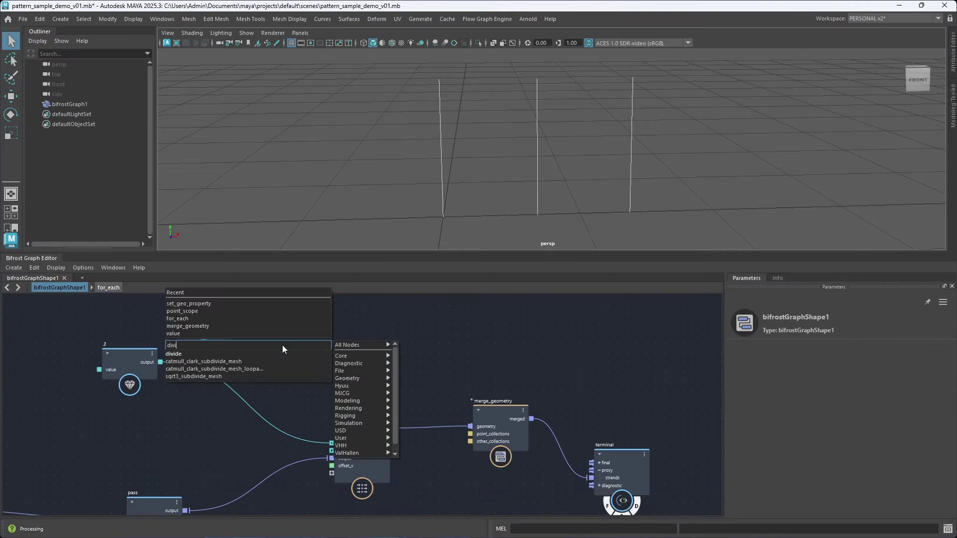
type("vide")
key("Return")
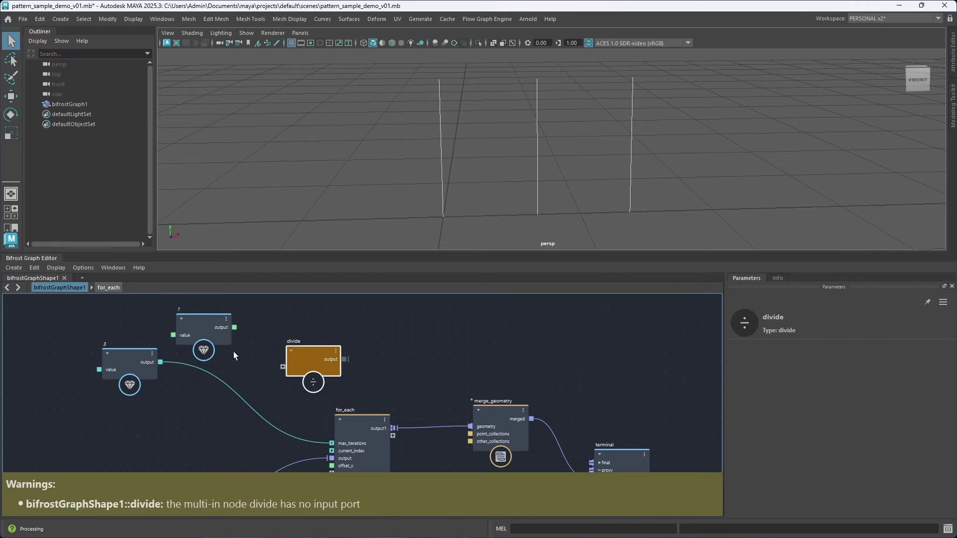
left_click_drag(235, 328, 283, 370)
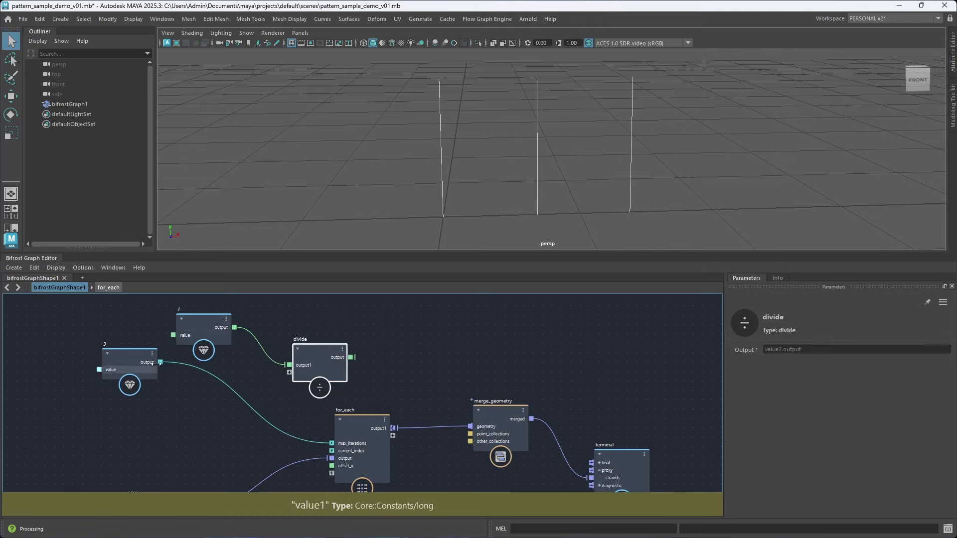
Add a decrement node and feed its value port from the iteration-count node, moving both nodes clear of their neighbours.
left_click(185, 429)
key("Tab")
type("dec")
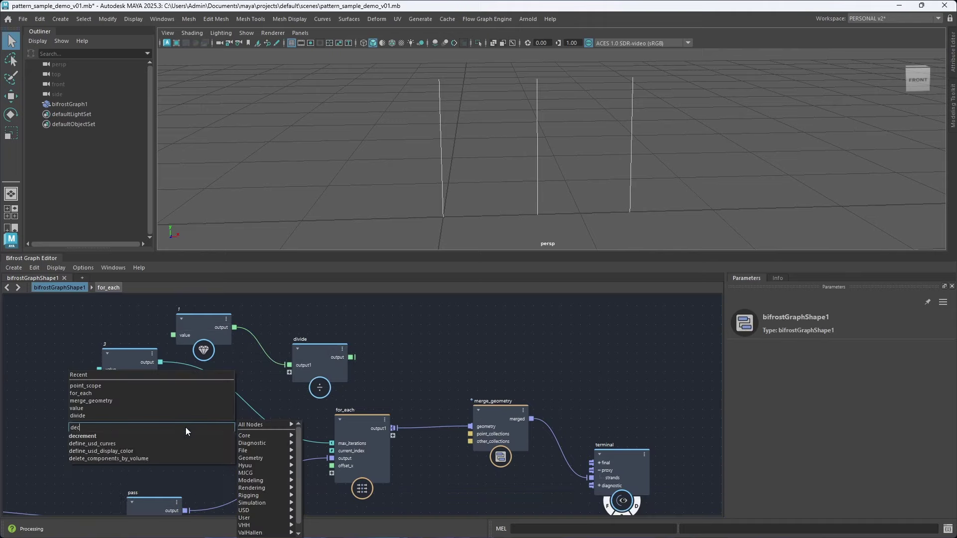
key("Return")
left_click_drag(160, 363, 162, 458)
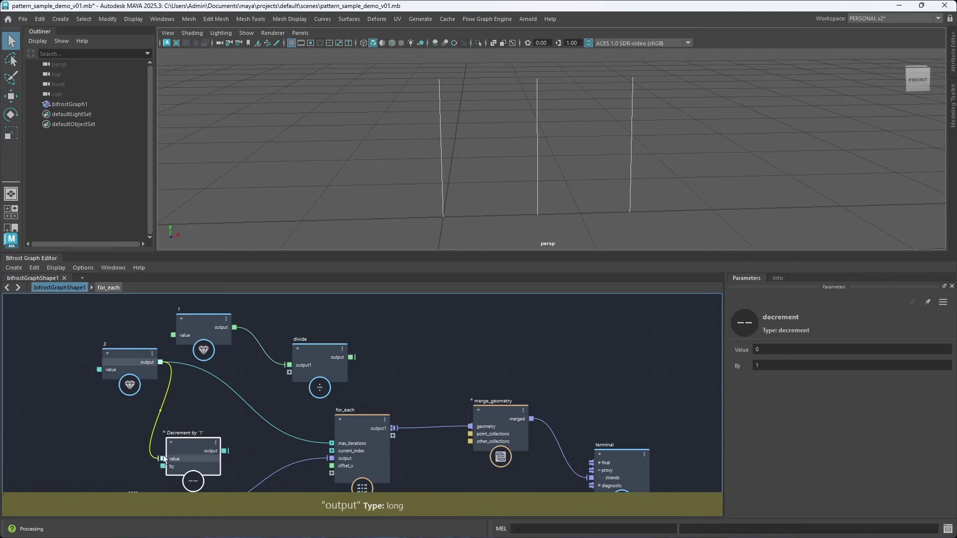
left_click_drag(135, 367, 89, 375)
left_click_drag(191, 449, 168, 439)
Add a to_float node after decrement and connect the decrement output into it, tidying the surrounding nodes.
left_click(232, 454)
key("Tab")
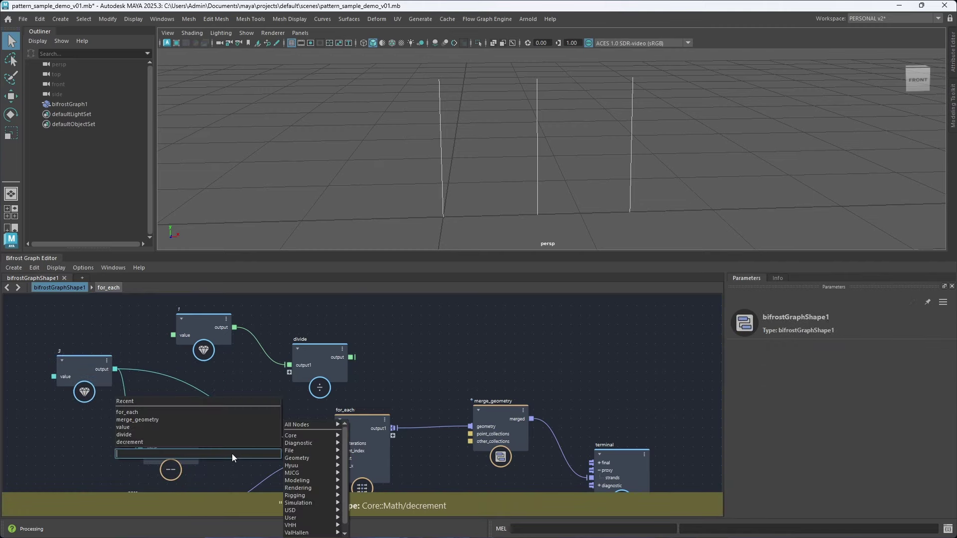
type("to_")
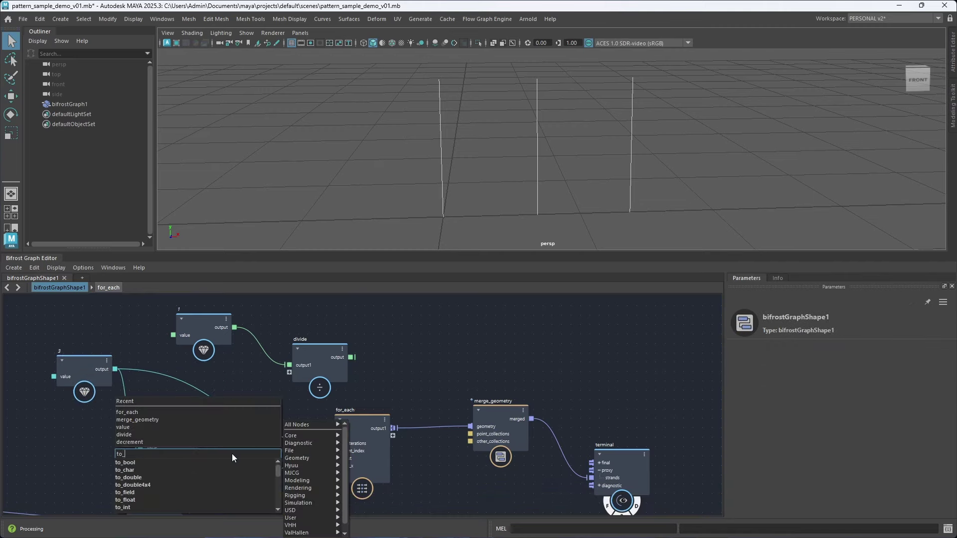
type("flo")
key("Down")
key("Return")
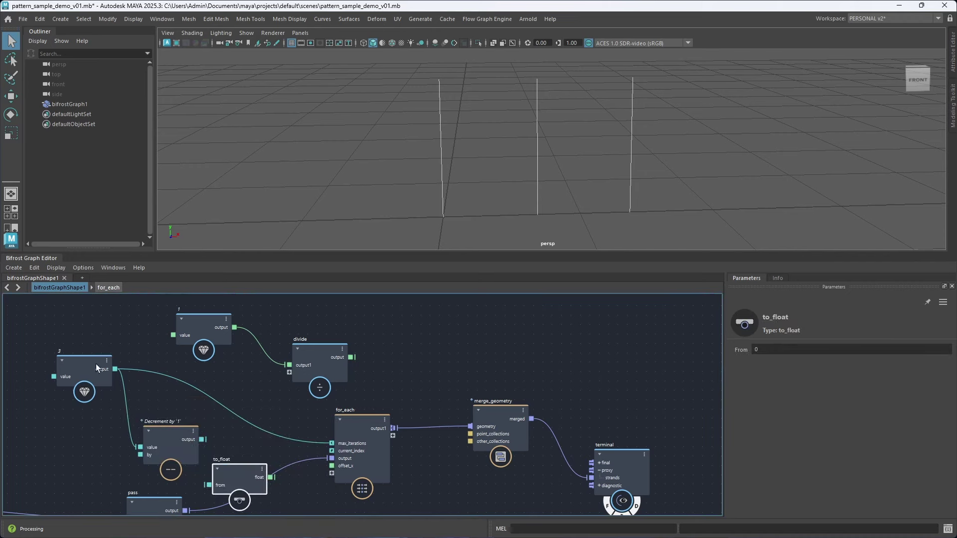
left_click_drag(96, 364, 55, 342)
left_click_drag(164, 433, 116, 440)
middle_click_drag(176, 440, 172, 419)
left_click_drag(227, 444, 222, 439)
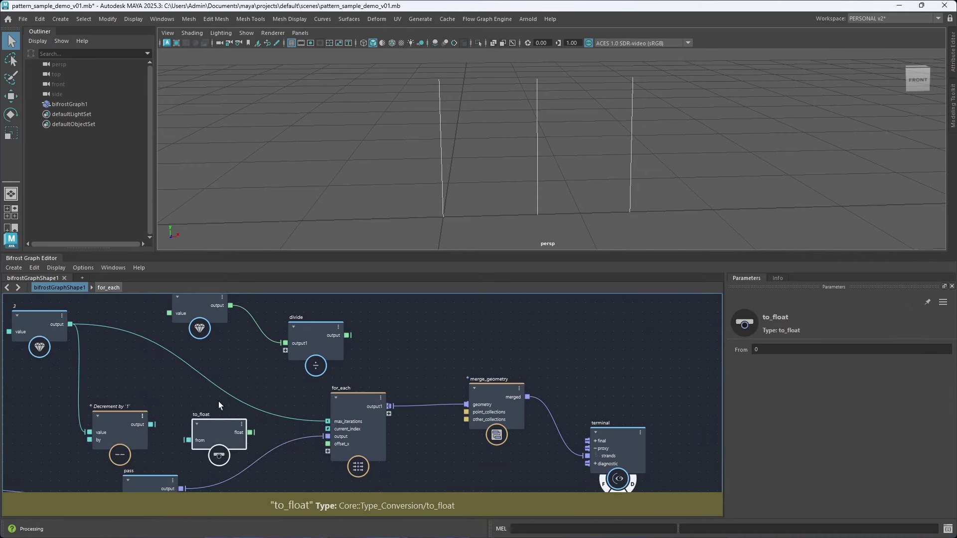
left_click_drag(151, 425, 216, 426)
Connect to_float as the second input of divide, and the divide output to the offset_x port of for_each.
left_click_drag(314, 344, 319, 354)
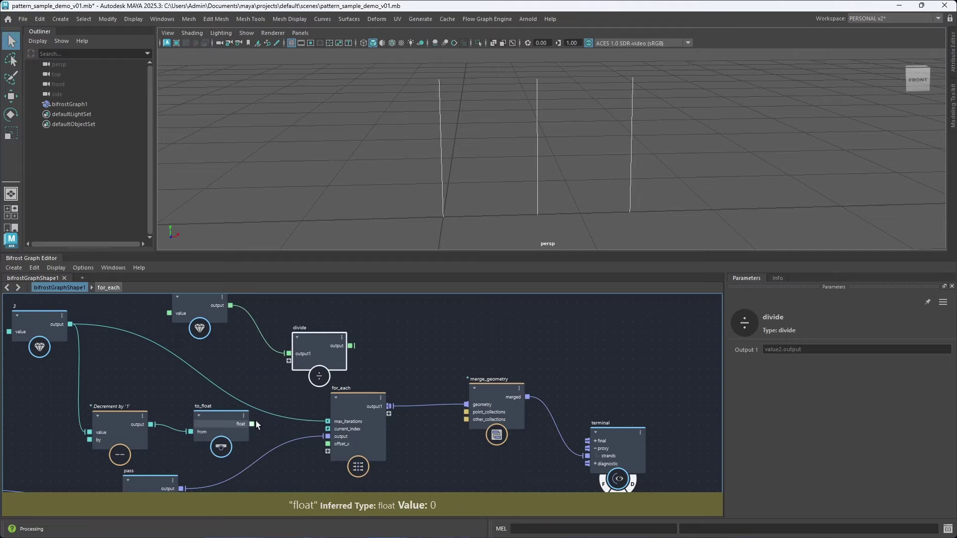
left_click_drag(253, 424, 291, 361)
left_click_drag(362, 401, 396, 395)
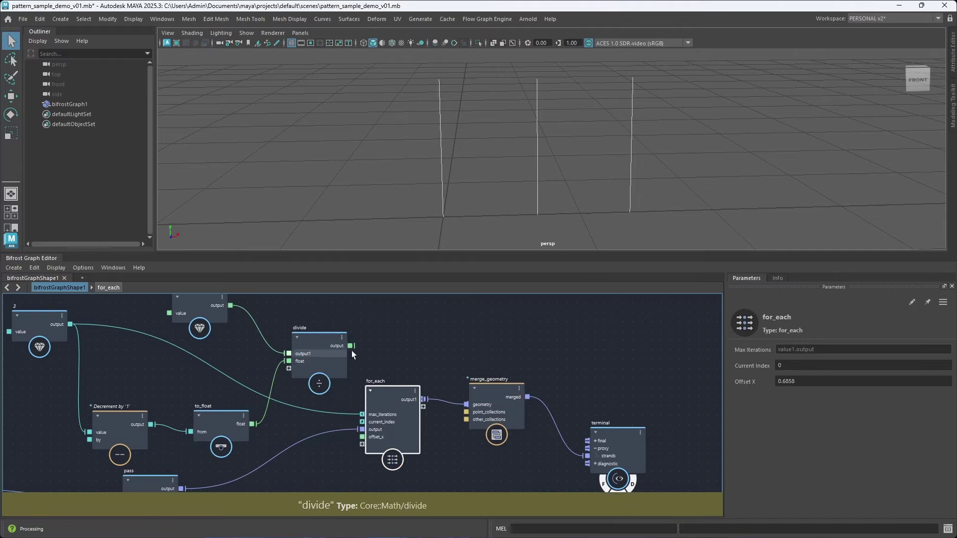
left_click_drag(351, 346, 362, 437)
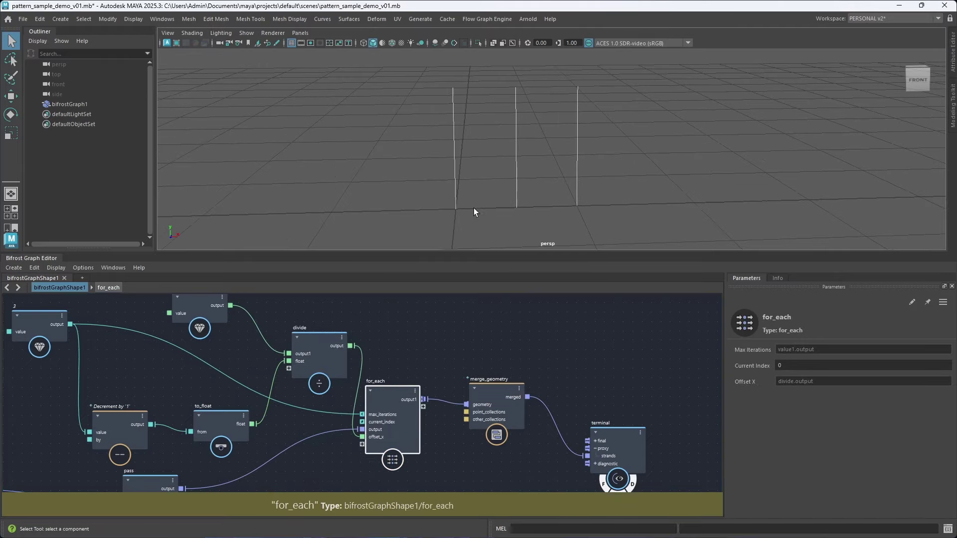
Adjust the iteration-count value node until five evenly spaced strands are generated, and save the scene.
middle_click_drag(226, 355, 307, 381)
left_click_drag(114, 344, 116, 346)
left_click_drag(740, 377, 808, 378)
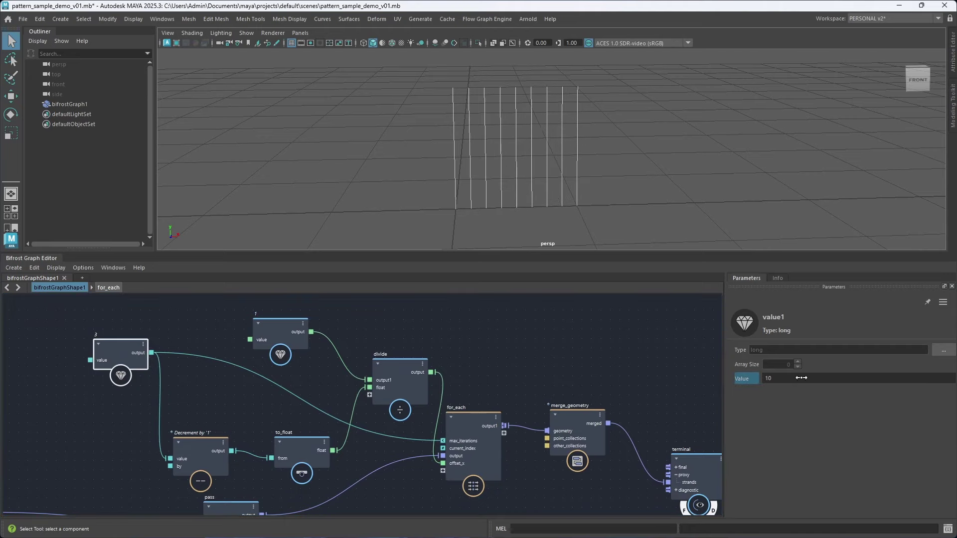
scroll(598, 343, "down", 3)
middle_click_drag(606, 359, 573, 350, "alt")
key("ctrl+s")
scroll(517, 347, "up", 1)
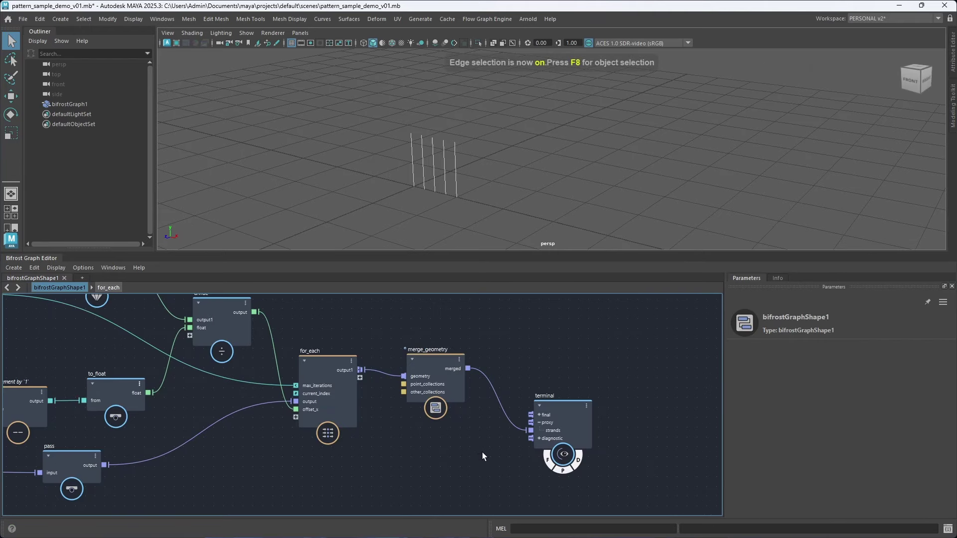
left_click_drag(508, 214, 468, 175, "alt")
scroll(309, 379, "down", 3)
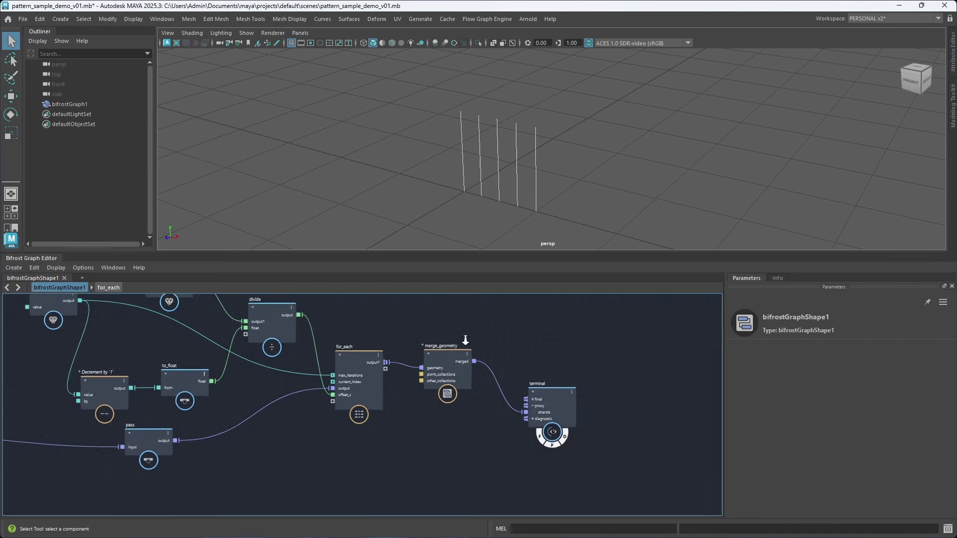
Move the terminal and merge_geometry nodes farther from for_each to open space in the chain.
left_click(332, 372)
left_click_drag(401, 371, 421, 369)
left_click_drag(518, 406, 618, 391)
left_click_drag(529, 206, 450, 193, "alt")
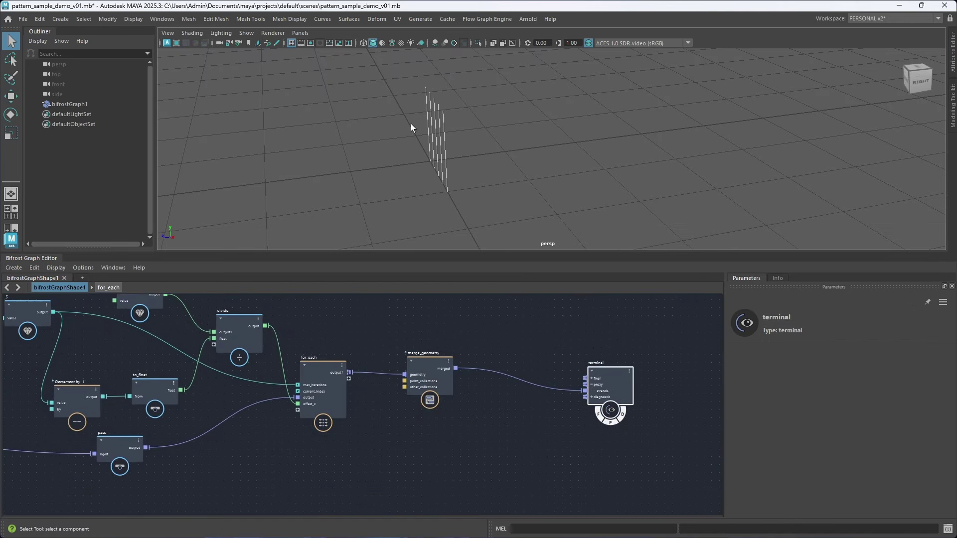
left_click_drag(414, 128, 432, 201, "alt")
left_click_drag(421, 370, 509, 369)
scroll(402, 394, "up", 2)
middle_click_drag(445, 385, 378, 415)
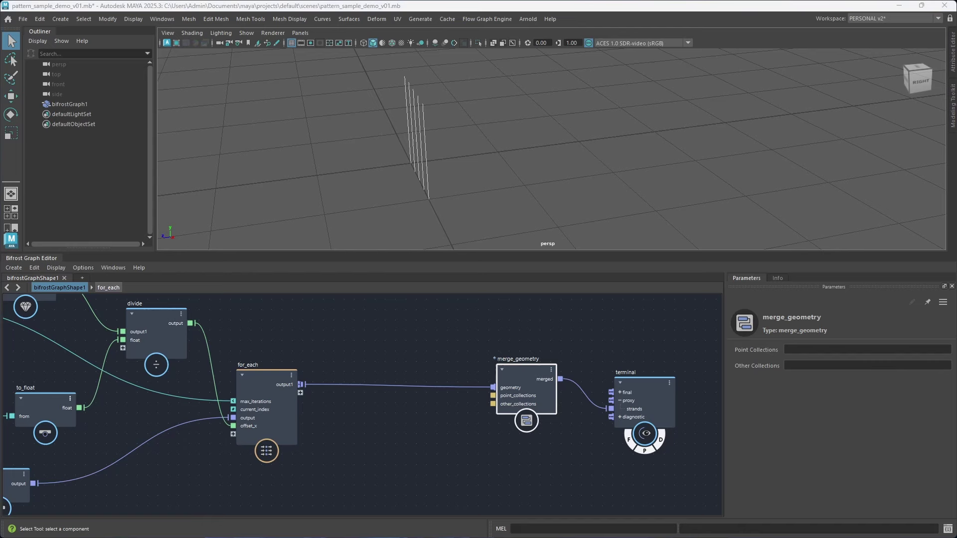
Inside for_each, add a compound node between set_point_position and output and name it disp_weave.
left_click(265, 379)
double_click(273, 378)
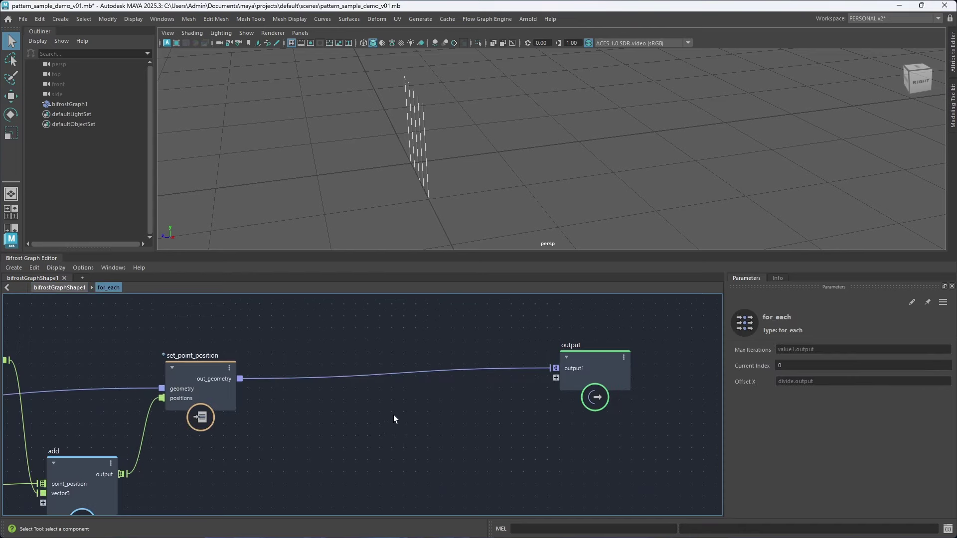
key("Tab")
type("com")
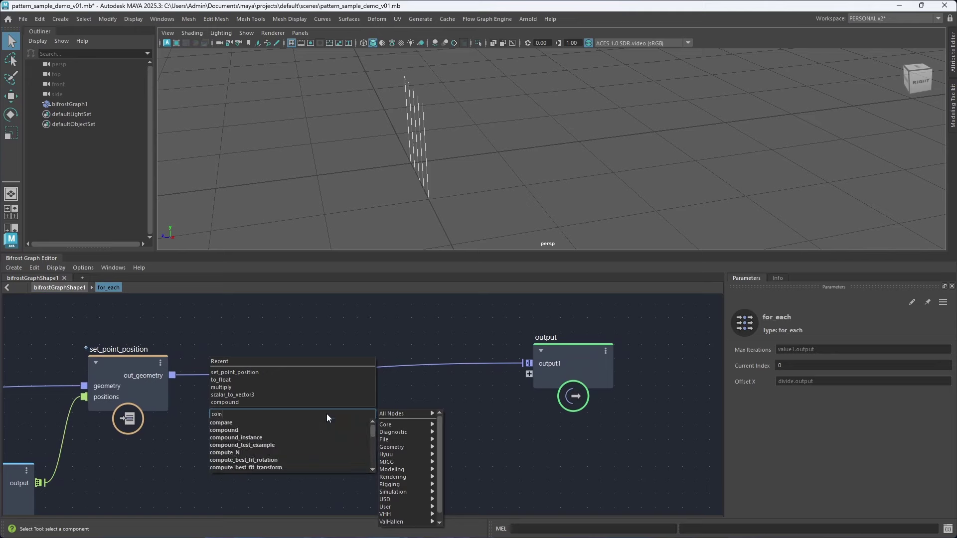
type("po")
key("Down")
key("Return")
double_click(320, 423)
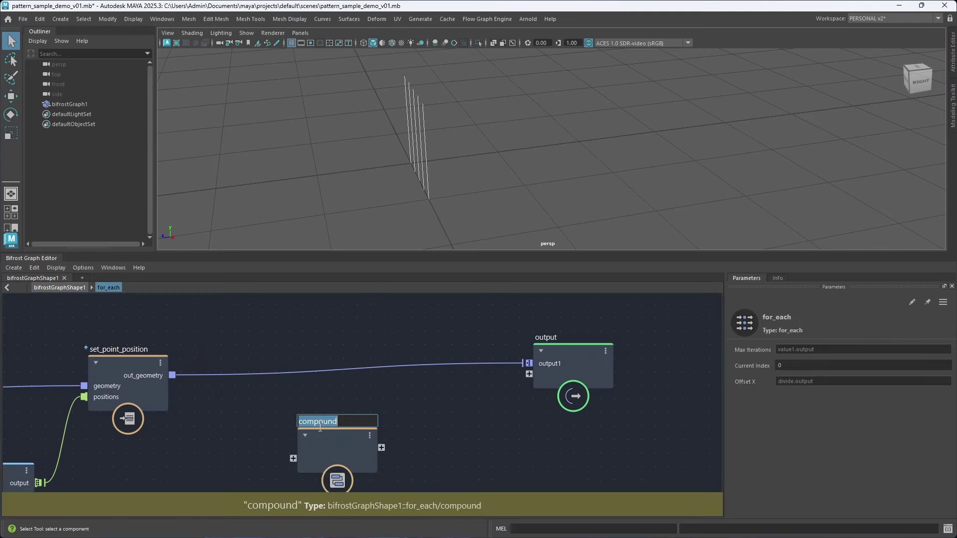
type("disp_weave")
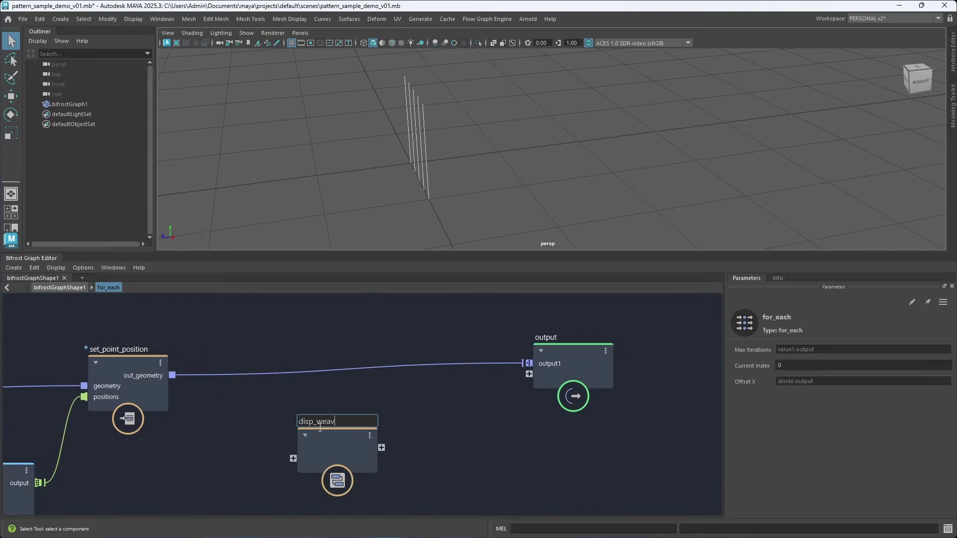
key("Return")
Route set_point_position's out_geometry straight through disp_weave and on to the for_each output1 port.
left_click_drag(172, 375, 293, 458)
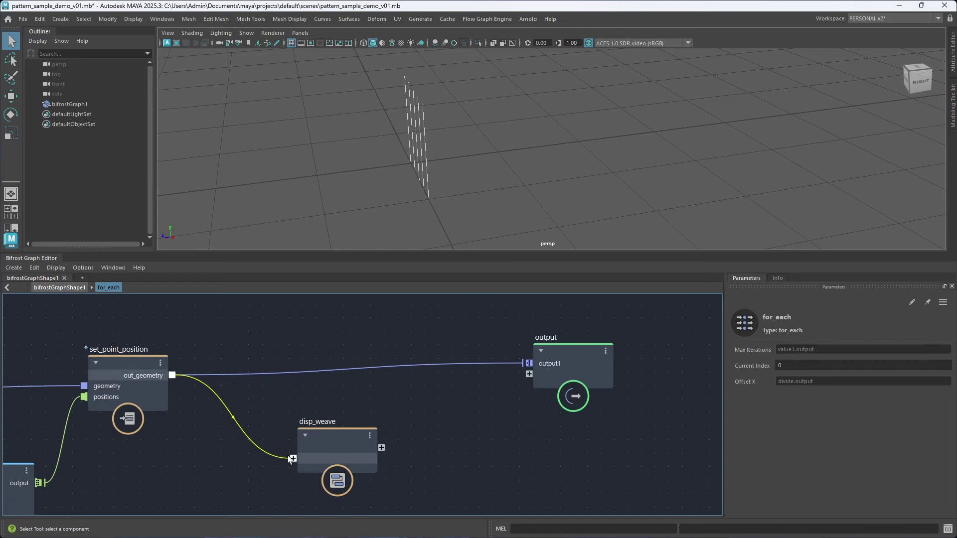
double_click(315, 433)
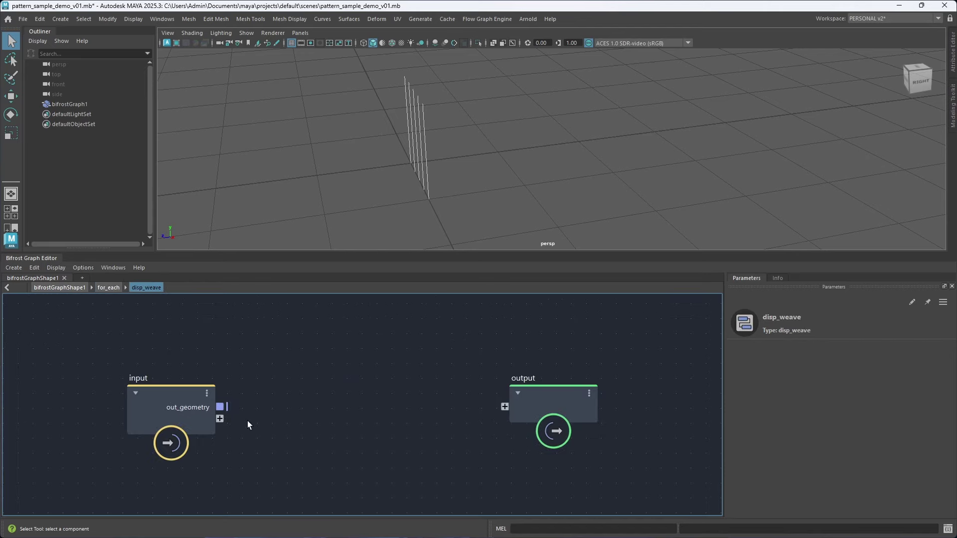
left_click_drag(220, 407, 504, 407)
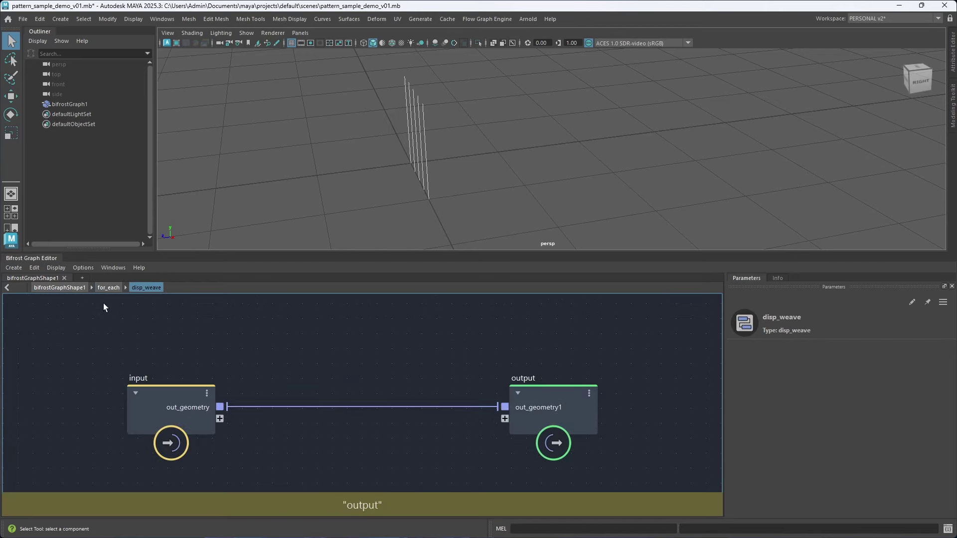
left_click(108, 288)
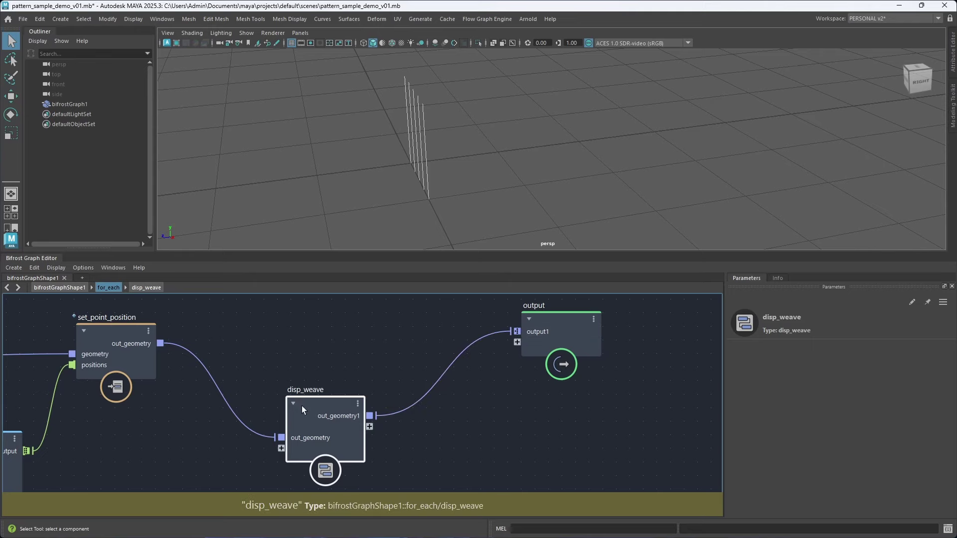
Inside disp_weave, spread the input and output nodes apart and save the scene.
double_click(329, 424)
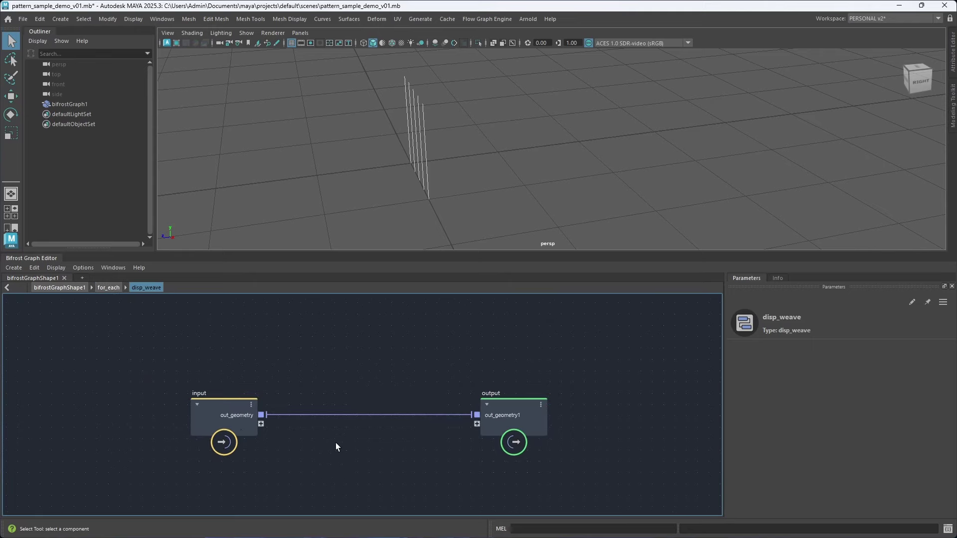
left_click_drag(225, 414, 81, 429)
left_click_drag(519, 413, 613, 403)
middle_click_drag(290, 454, 341, 396, "alt")
key("ctrl+s")
scroll(324, 401, "up", 1)
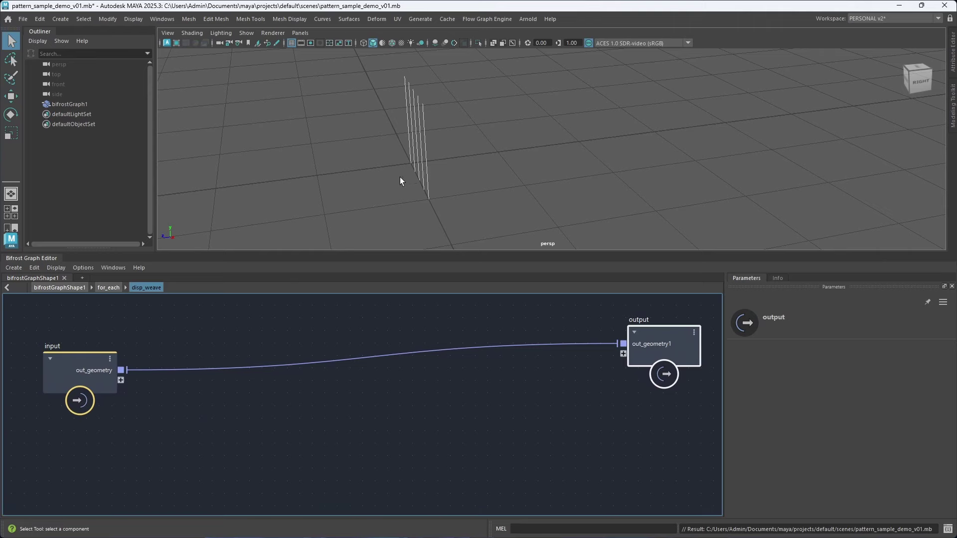
Add a get_point_position node in disp_weave and feed its geometry port from the input's out_geometry.
left_click(238, 451)
key("Tab")
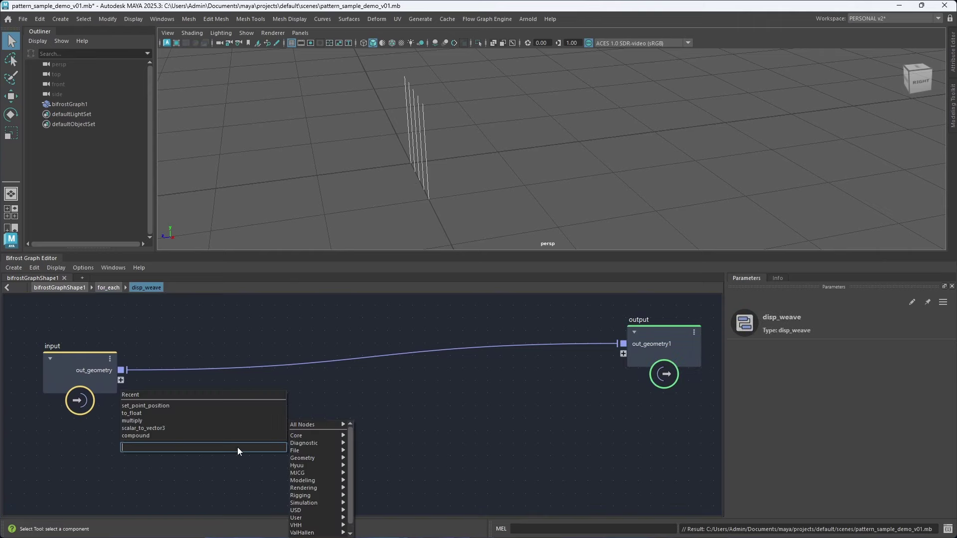
type("gpp")
key("Return")
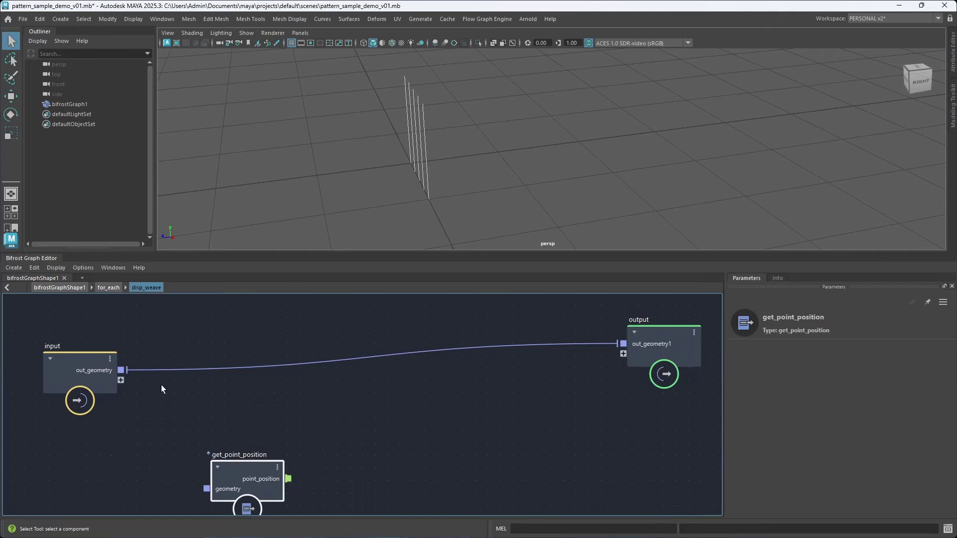
left_click_drag(120, 371, 206, 488)
Insert a set_point_position node on the geometry wire before output and connect point_position to its positions port.
left_click(426, 403)
key("Tab")
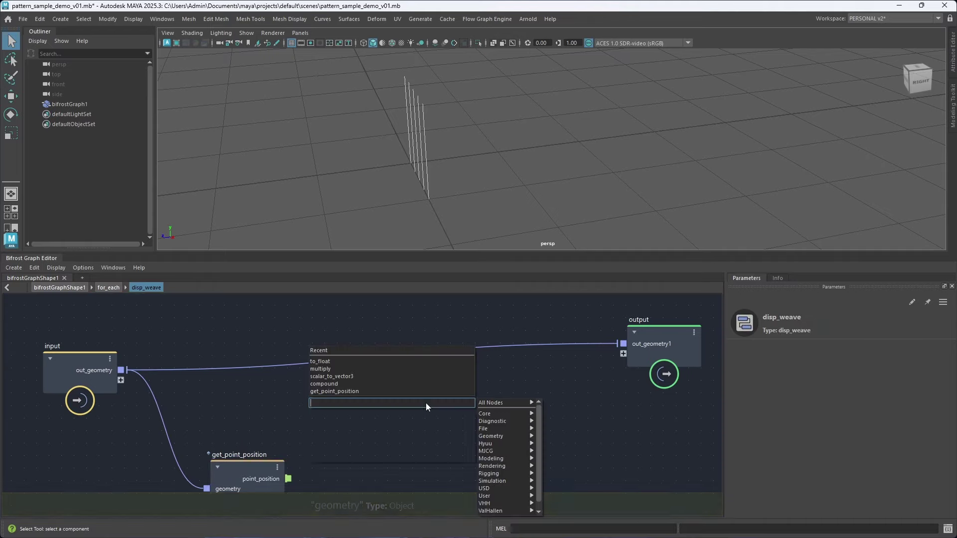
type("spp")
key("Down")
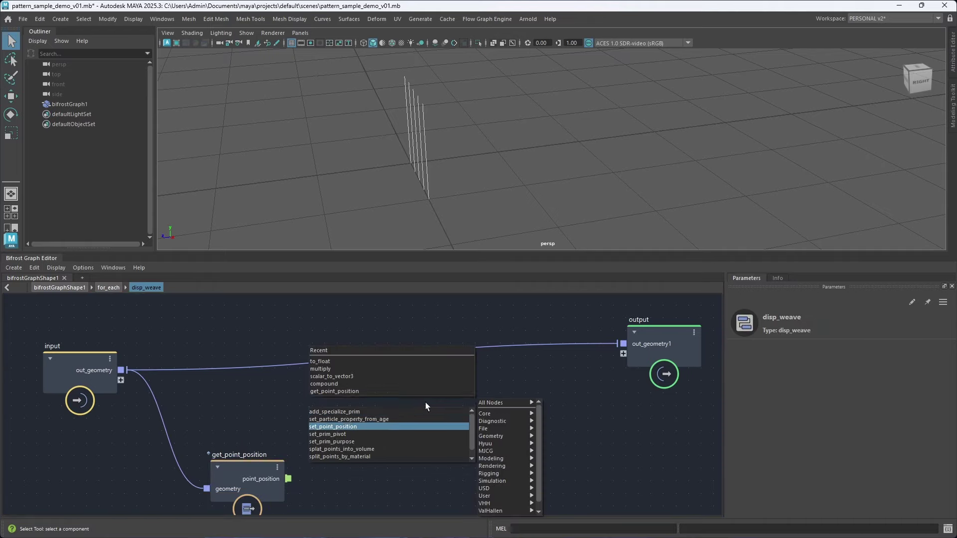
key("Return")
left_click_drag(434, 423, 471, 349)
left_click(336, 444)
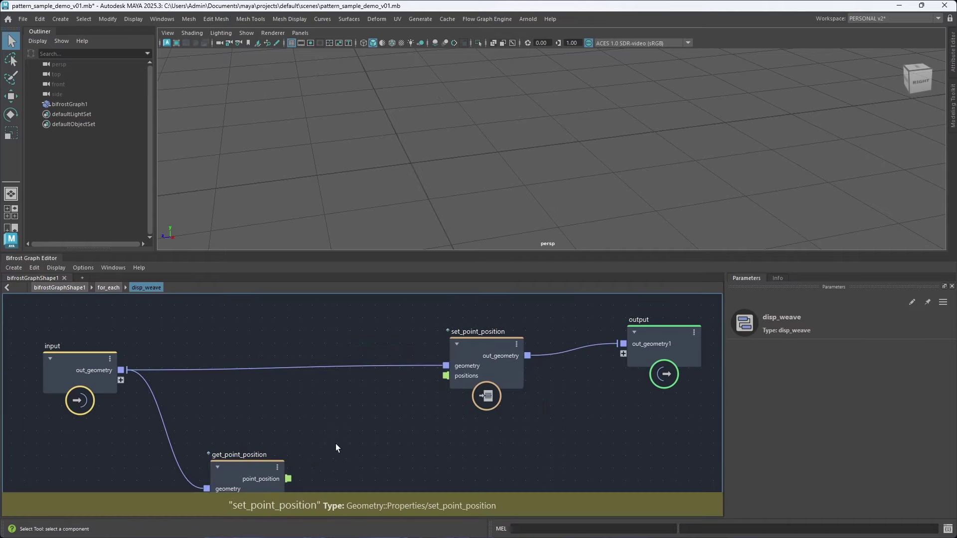
left_click_drag(288, 478, 443, 377)
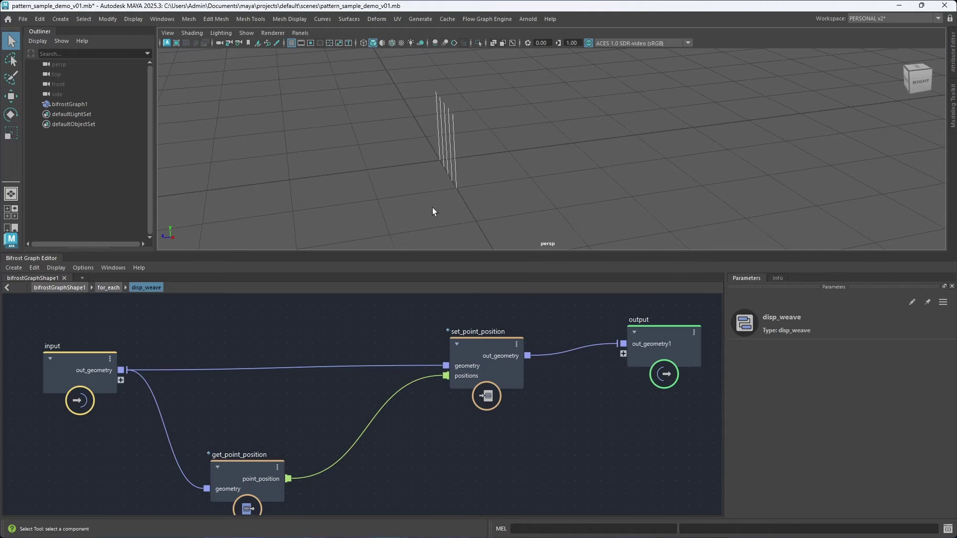
Route point_position through a new add node into set_point_position's positions port and align the nodes.
left_click_drag(434, 207, 455, 169, "alt")
middle_click_drag(419, 451, 399, 401, "alt")
scroll(387, 403, "down", 2)
scroll(386, 403, "up", 1)
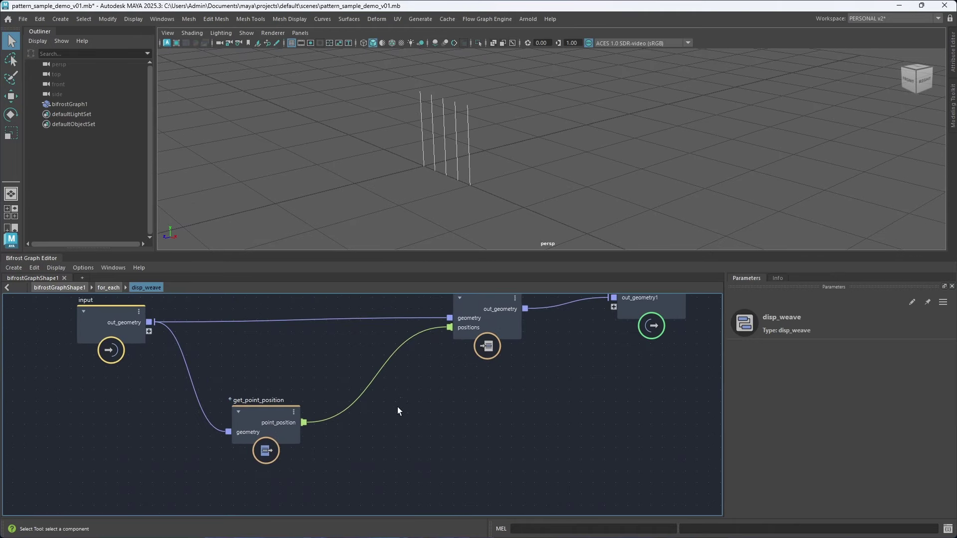
key("Tab")
type("add")
key("Return")
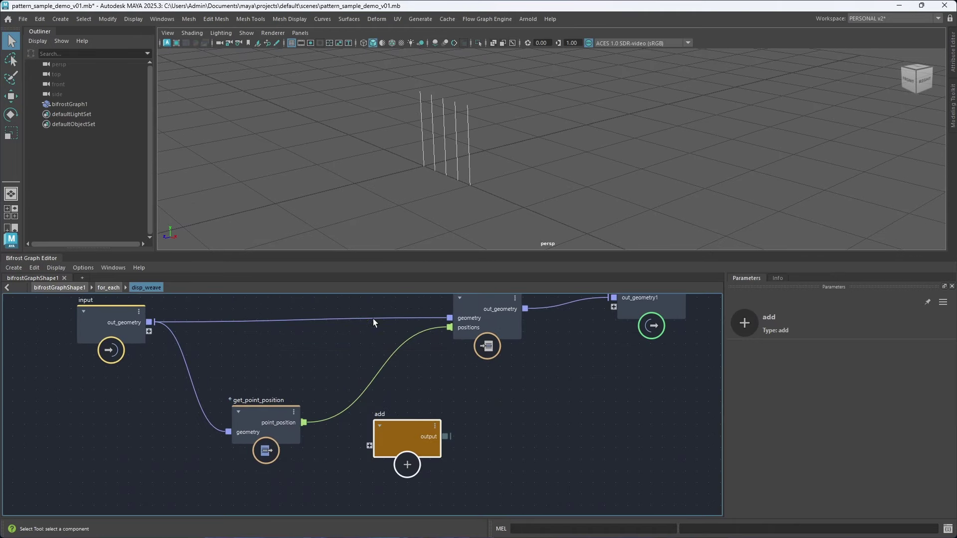
left_click_drag(304, 423, 370, 446)
left_click_drag(445, 436, 450, 327)
left_click_drag(400, 432, 387, 390)
left_click_drag(262, 419, 257, 403)
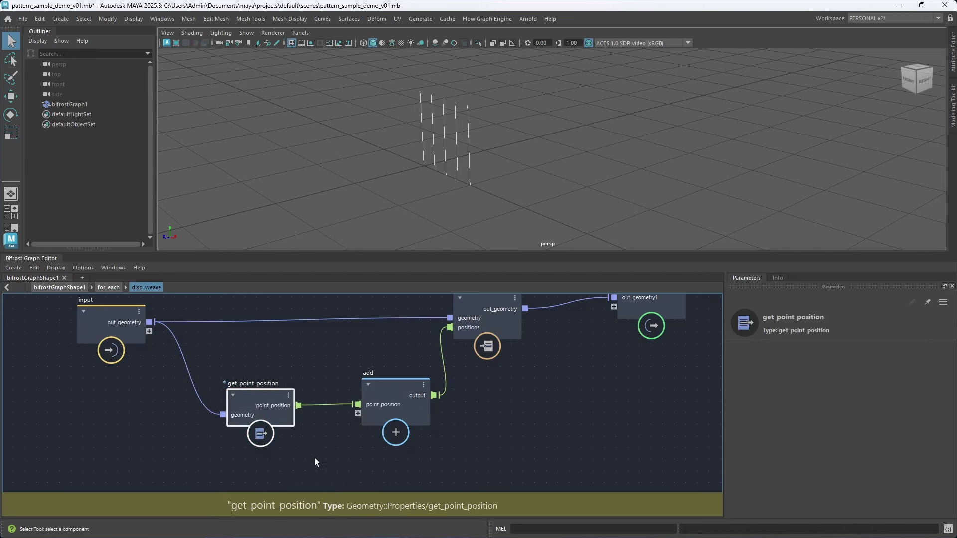
Add a scalar_to_vector3 node below get_point_position and set its Z value to 0.2.
middle_click_drag(290, 468, 297, 443, "alt")
scroll(297, 443, "down", 1)
scroll(297, 446, "up", 1)
left_click(261, 460)
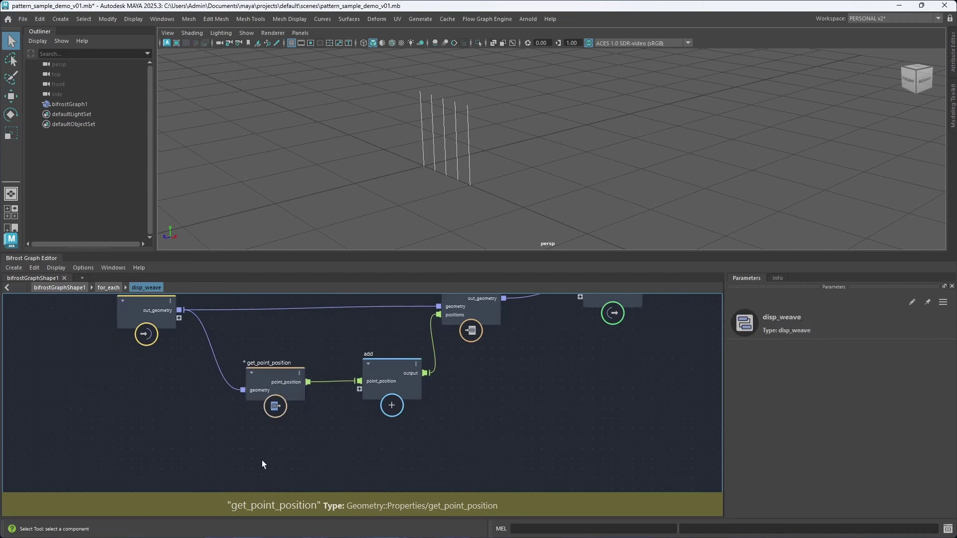
key("Tab")
type("stv")
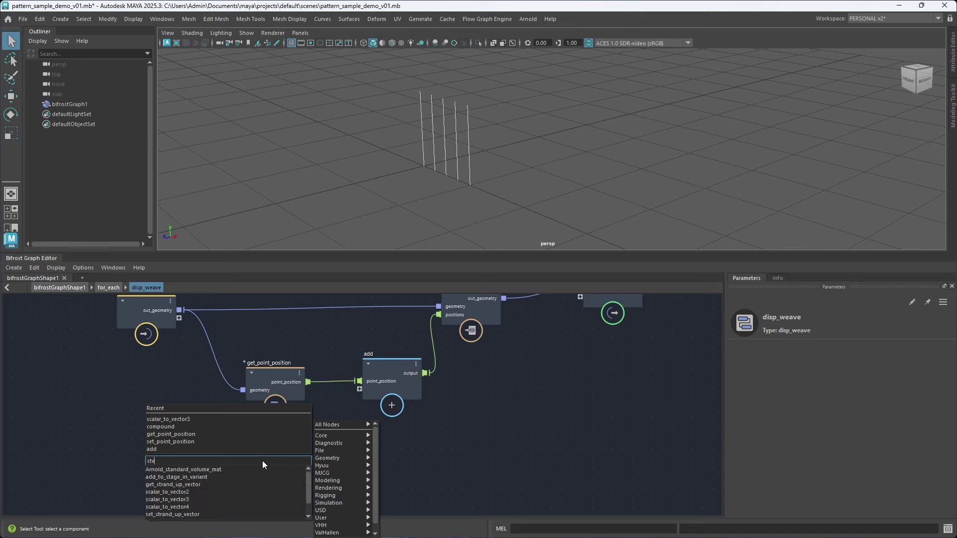
key("Down")
key("Down")
key("Down")
key("Down")
key("Down")
key("Return")
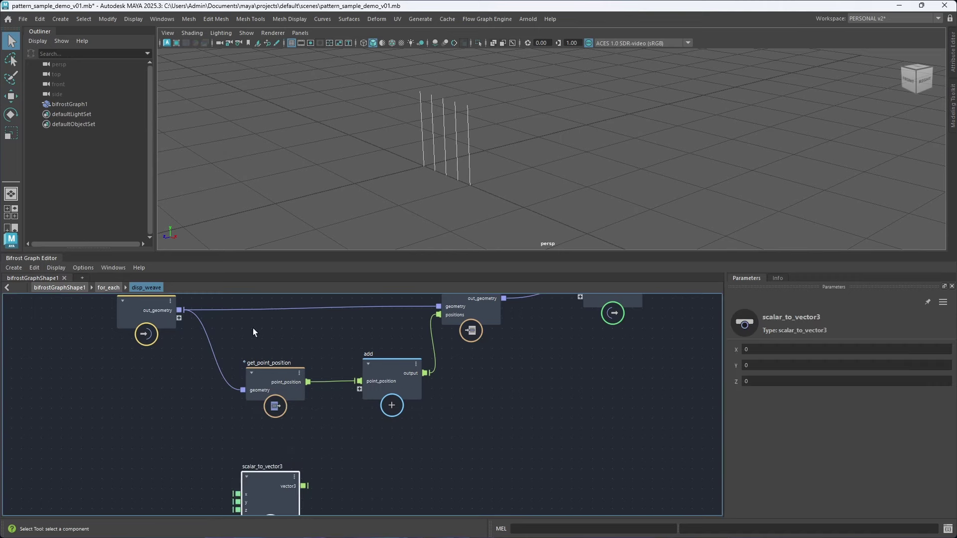
left_click(764, 382)
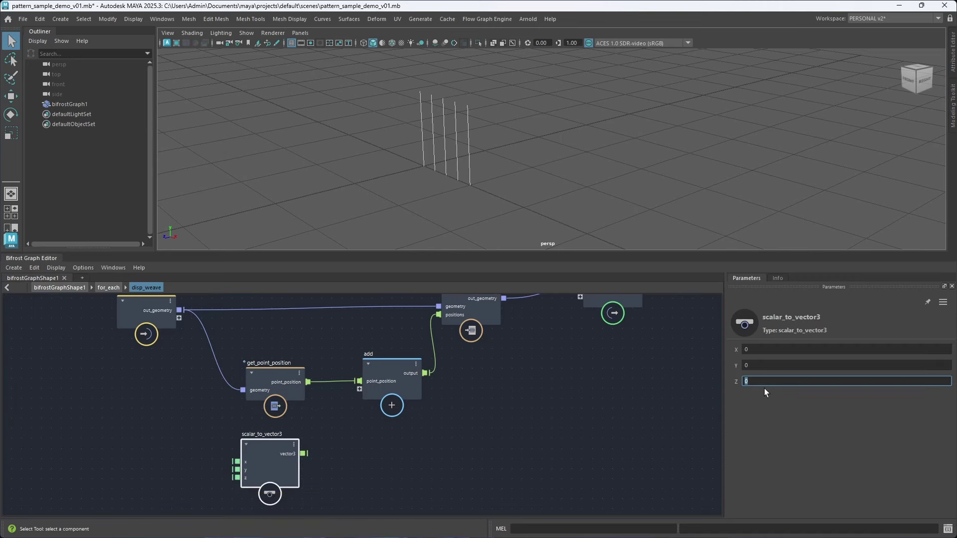
key("Return")
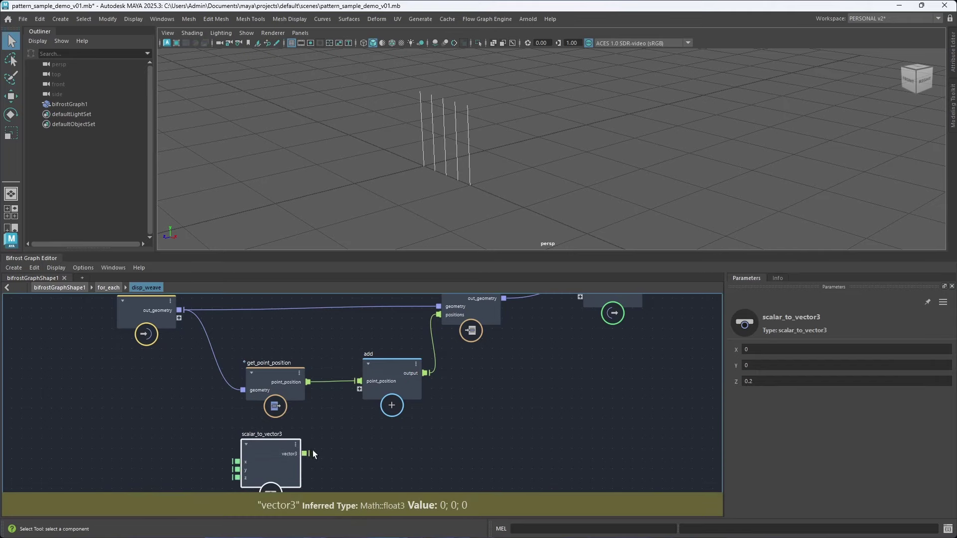
Connect scalar_to_vector3 as the second input of add and vary its Z value to shift the strands, ending at 1.
left_click_drag(361, 388, 360, 389)
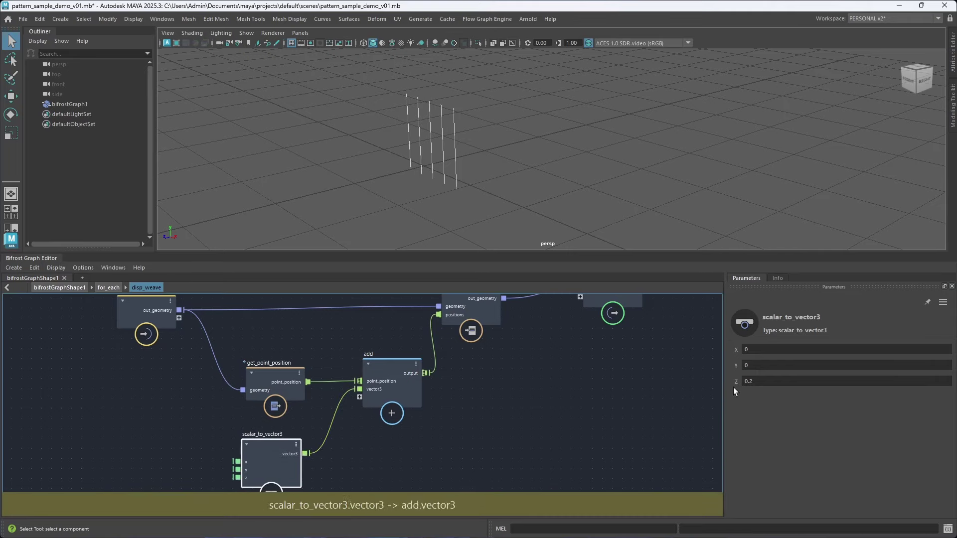
left_click_drag(753, 380, 719, 377)
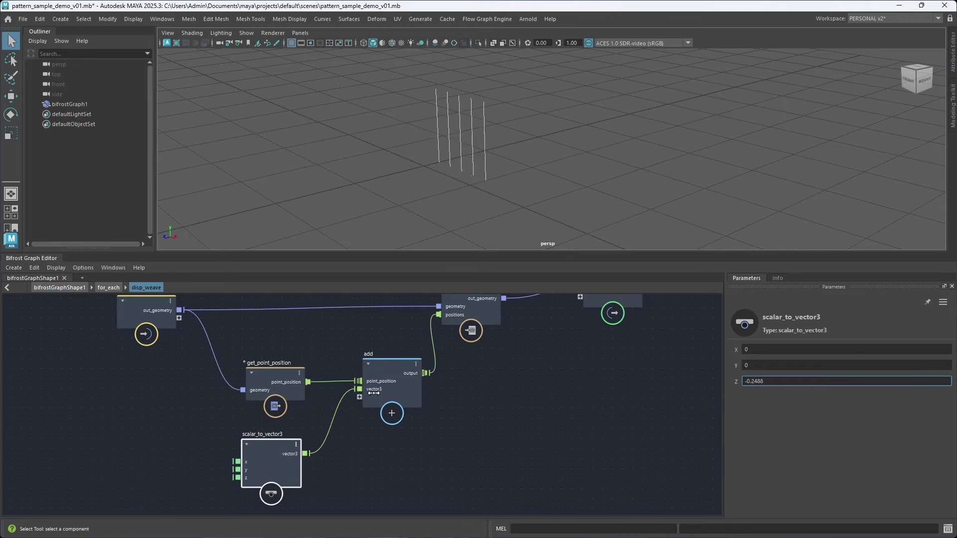
left_click_drag(562, 379, 502, 381)
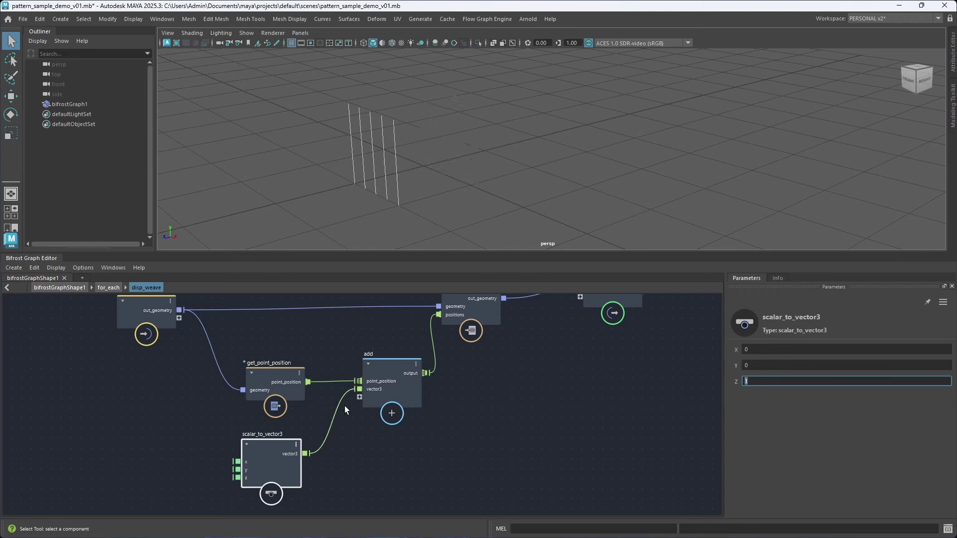
Disconnect scalar_to_vector3 from the add node and move it above get_point_position.
left_click_drag(354, 428, 335, 405, "ctrl+alt+shift")
scroll(363, 433, "down", 1)
middle_click_drag(363, 433, 351, 449, "alt")
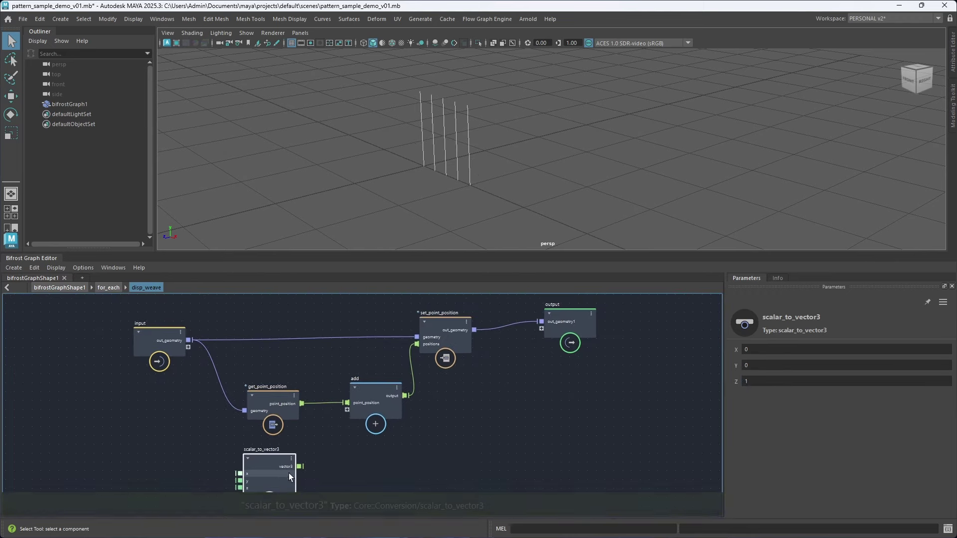
left_click_drag(270, 458, 264, 295)
key("a")
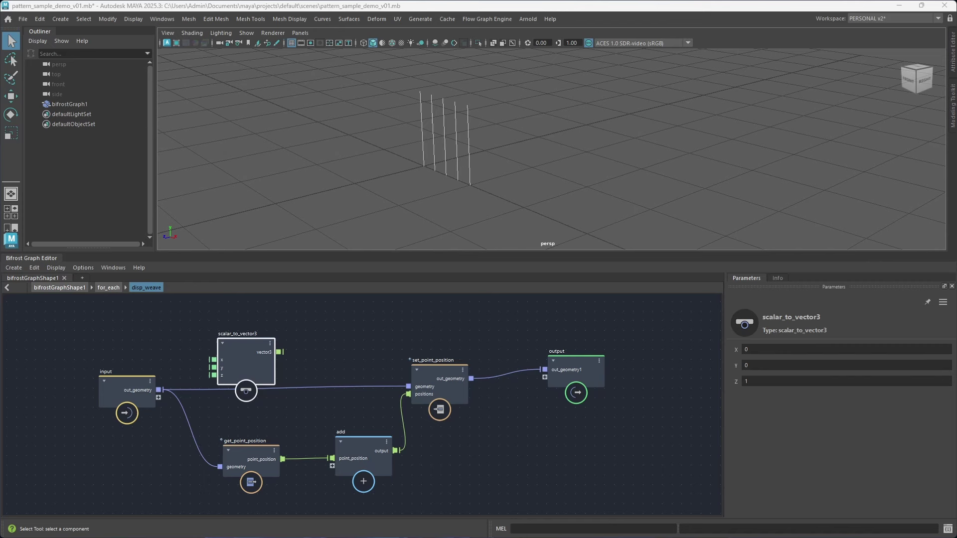
Move output, set_point_position and add farther from get_point_position to make room between them.
middle_click_drag(399, 438, 382, 403, "alt")
left_click_drag(547, 328, 691, 329)
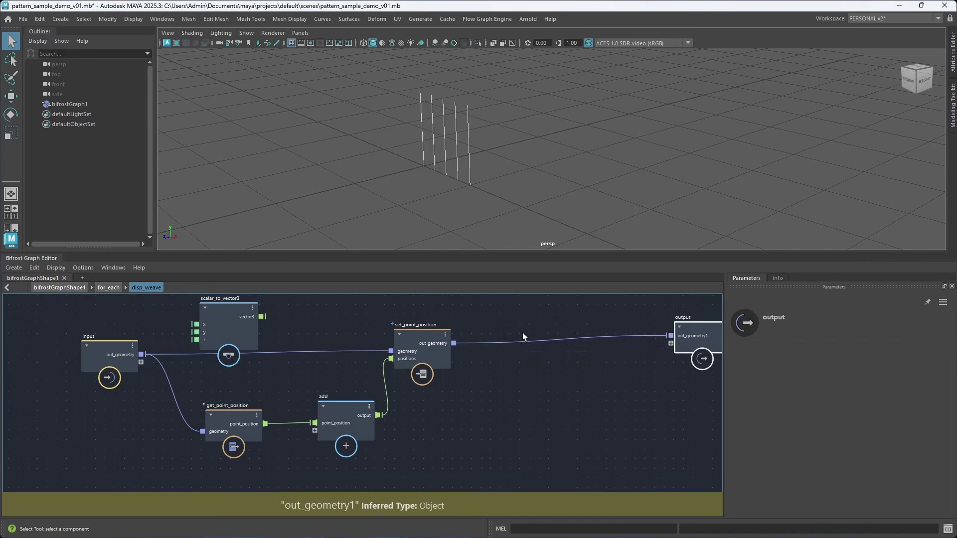
left_click_drag(430, 336, 579, 328)
left_click_drag(368, 404, 488, 376)
left_click_drag(230, 422, 223, 408)
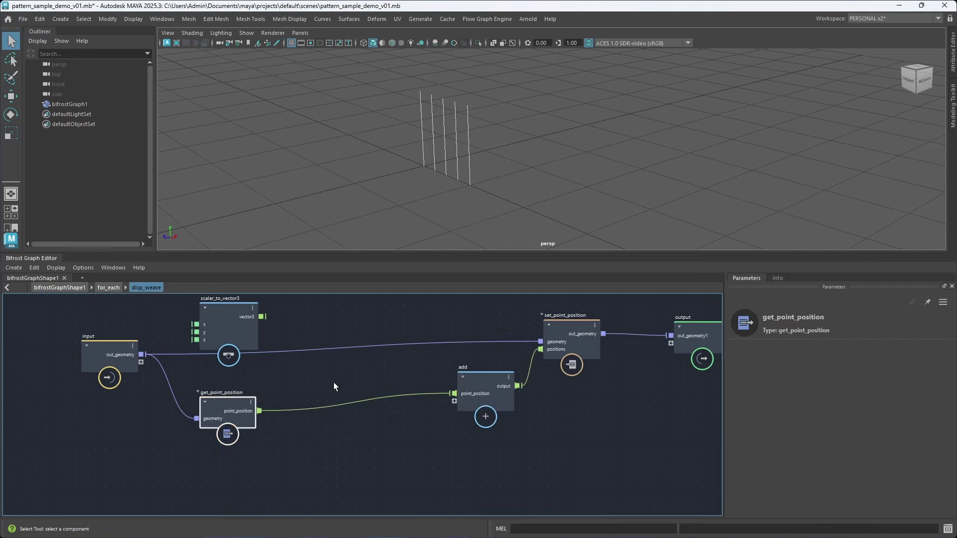
Place scalar_to_vector3 in the free space well below get_point_position.
middle_click_drag(302, 376, 310, 397, "alt")
left_click_drag(238, 348, 240, 378)
middle_click_drag(307, 457, 304, 365, "alt")
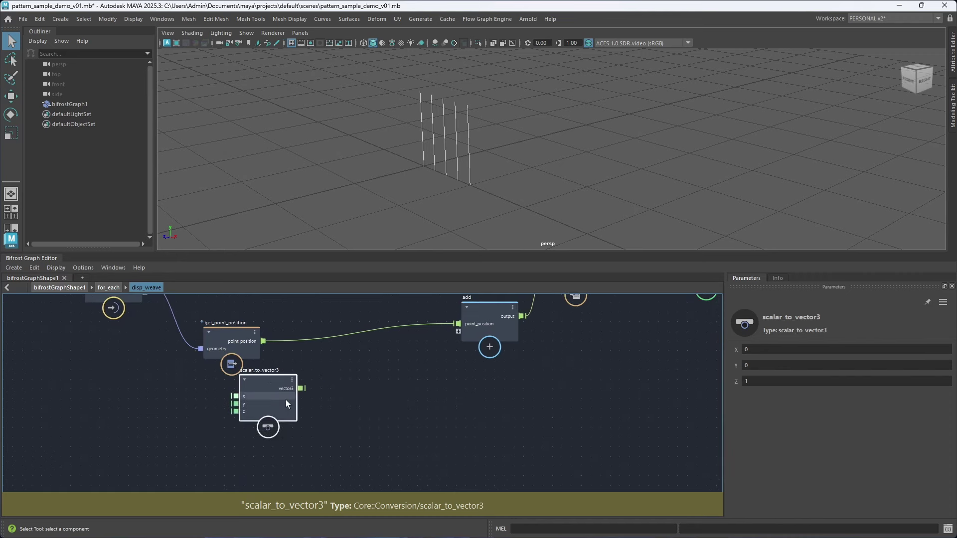
left_click_drag(262, 393, 253, 438)
middle_click_drag(301, 409, 281, 405, "alt")
left_click_drag(243, 420, 213, 439)
middle_click_drag(334, 411, 300, 420, "alt")
scroll(315, 415, "down", 2)
scroll(299, 417, "up", 1)
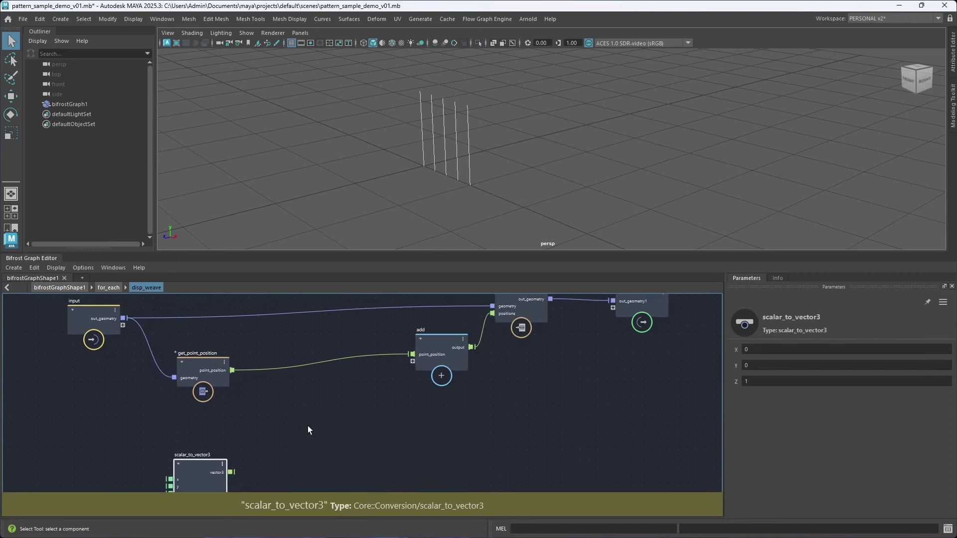
Add a get_geo_property node in the free space below get_point_position.
left_click(315, 430)
key("Tab")
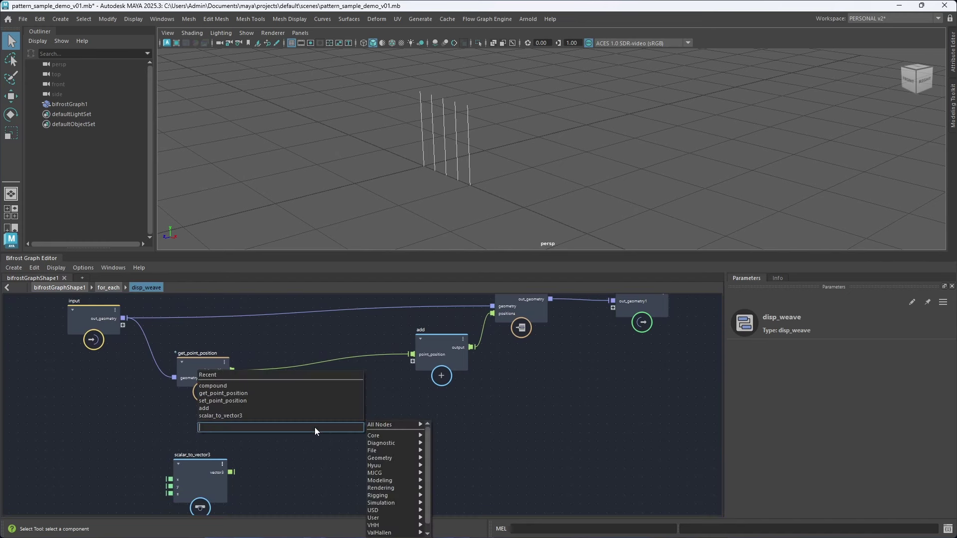
type("gpp")
key("BackSpace")
type("p")
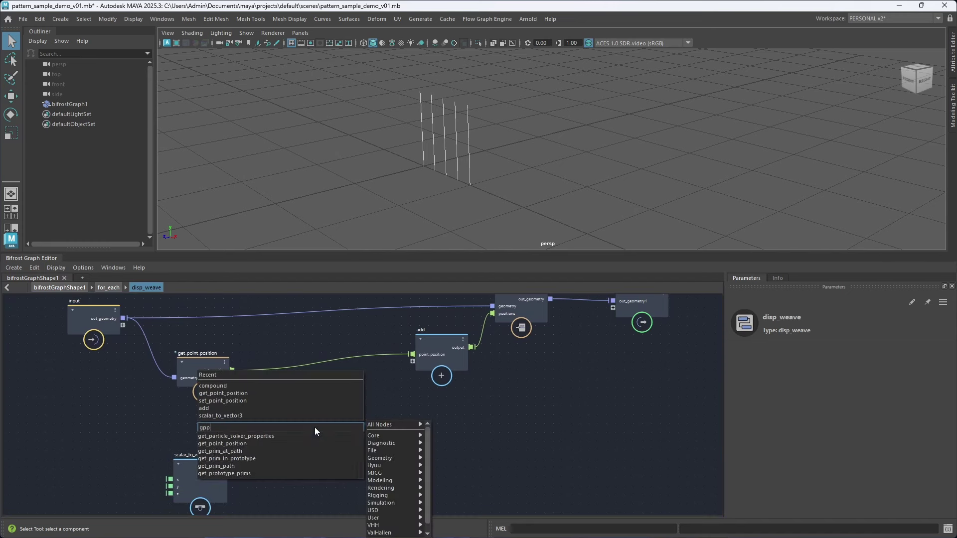
key("Down")
key("Down")
key("Down")
key("Down")
key("BackSpace")
key("BackSpace")
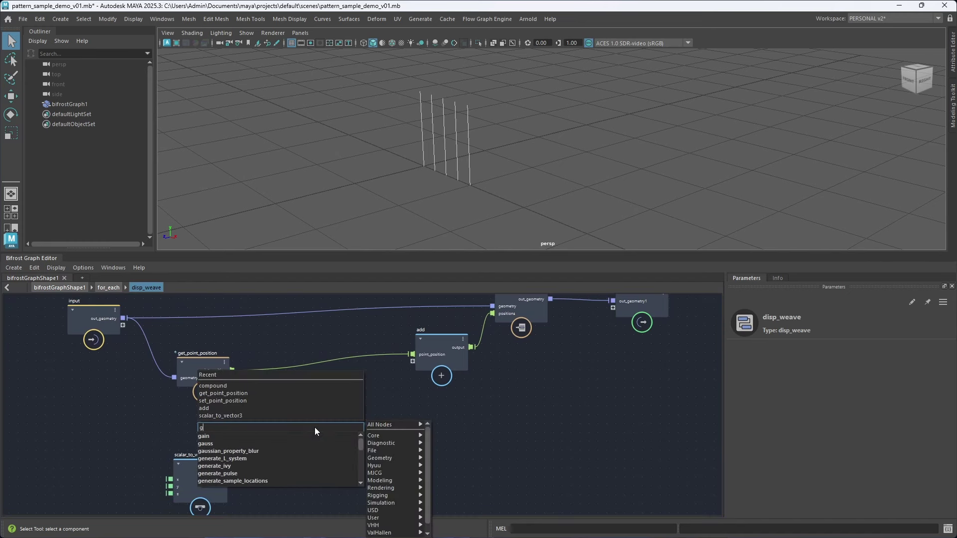
type("gp")
key("Down")
key("Down")
key("Return")
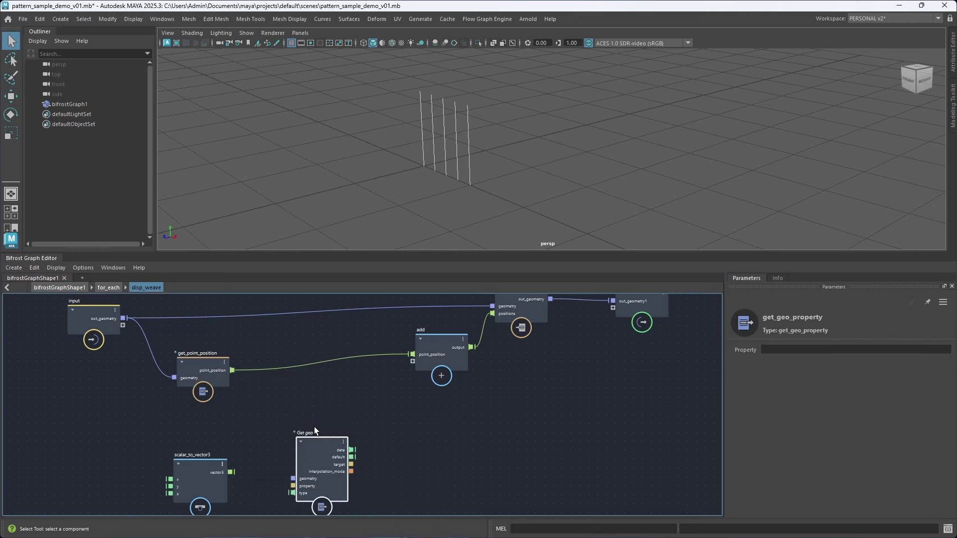
Connect the input geometry to get_geo_property and set its Property to point_ratio.
left_click_drag(261, 449, 253, 448)
left_click_drag(122, 318, 234, 447)
left_click(778, 351)
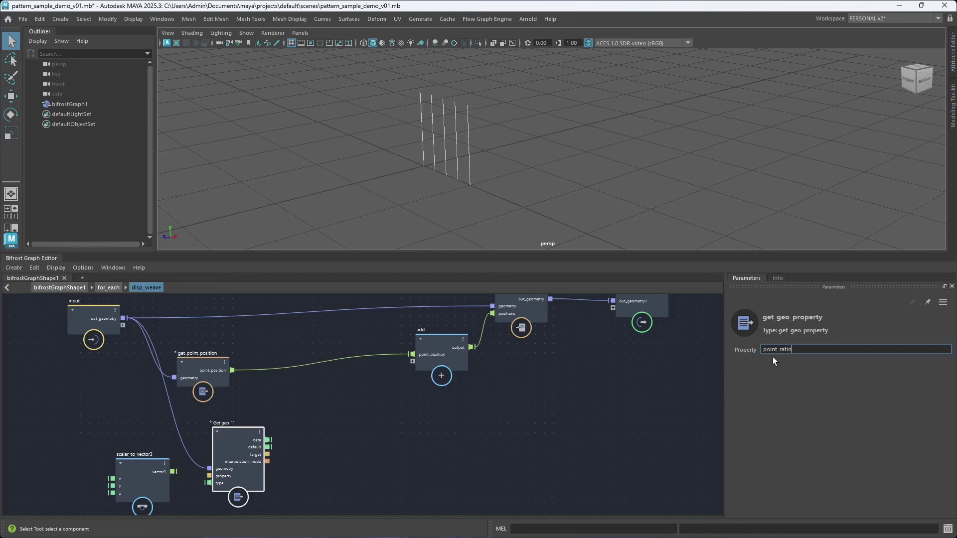
left_click_drag(221, 443, 191, 450)
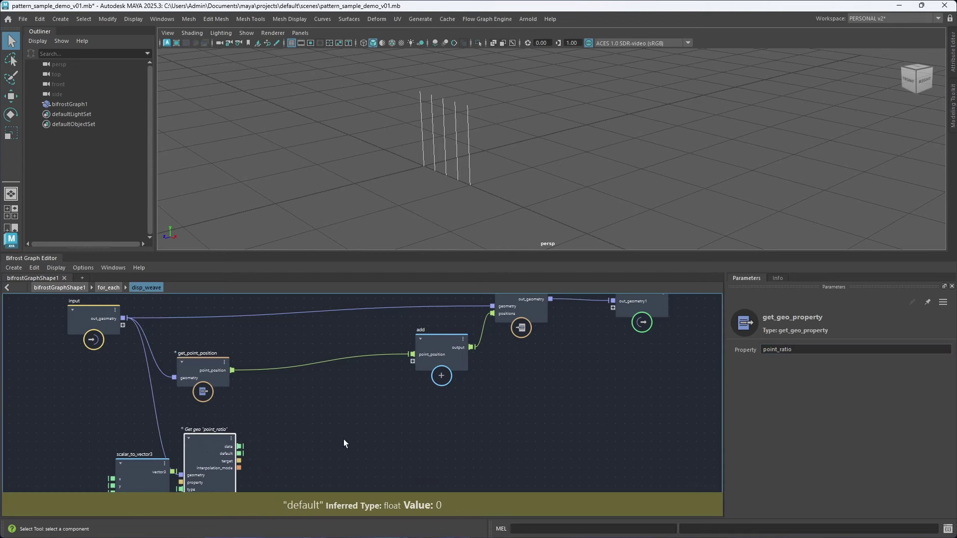
Add a multiply node beside the point_ratio node and connect the point_ratio data to it.
left_click(336, 442)
key("Tab")
type("mul")
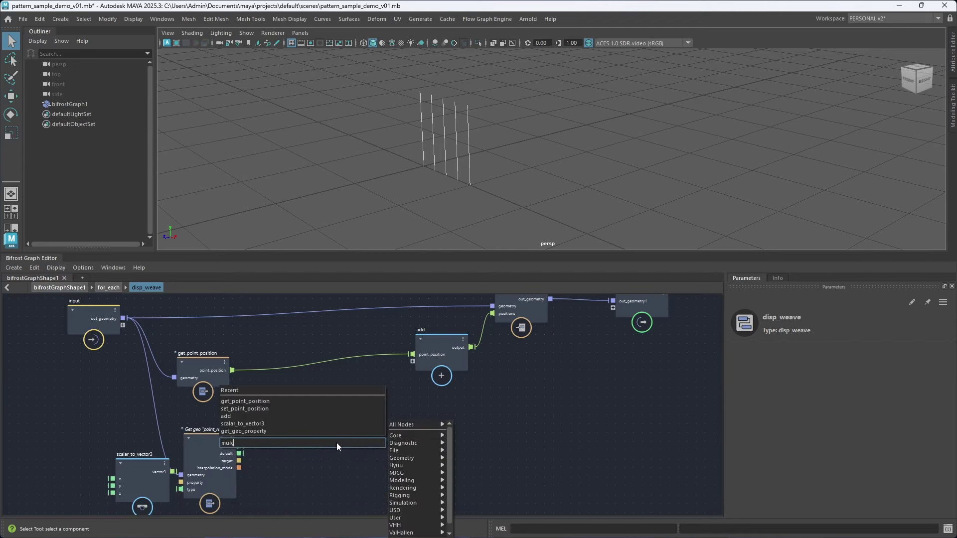
key("Return")
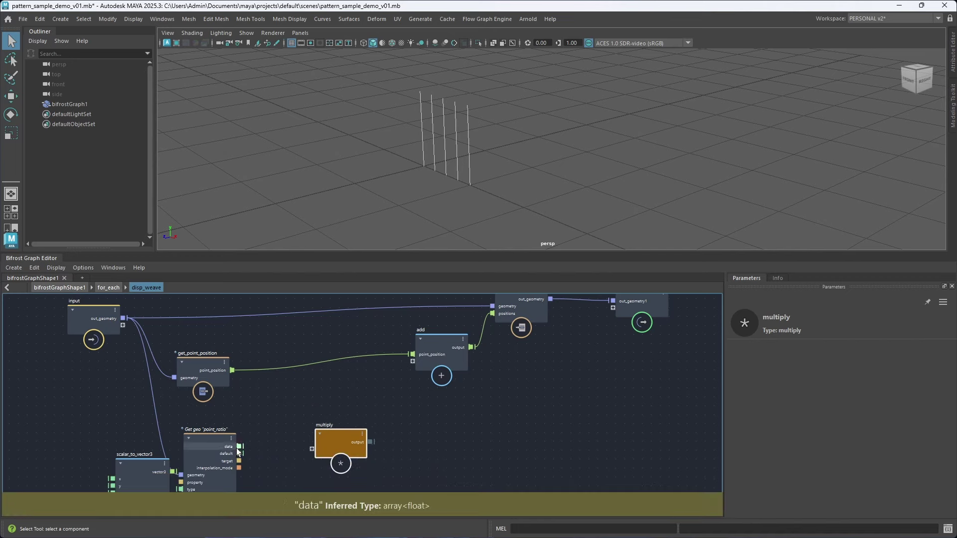
left_click_drag(239, 446, 342, 441)
left_click_drag(239, 447, 312, 453)
Create a float value node as multiply's second input and expose its value as an input port renamed freq.
middle_click_drag(291, 470, 303, 433)
right_click(324, 420)
left_click(335, 428)
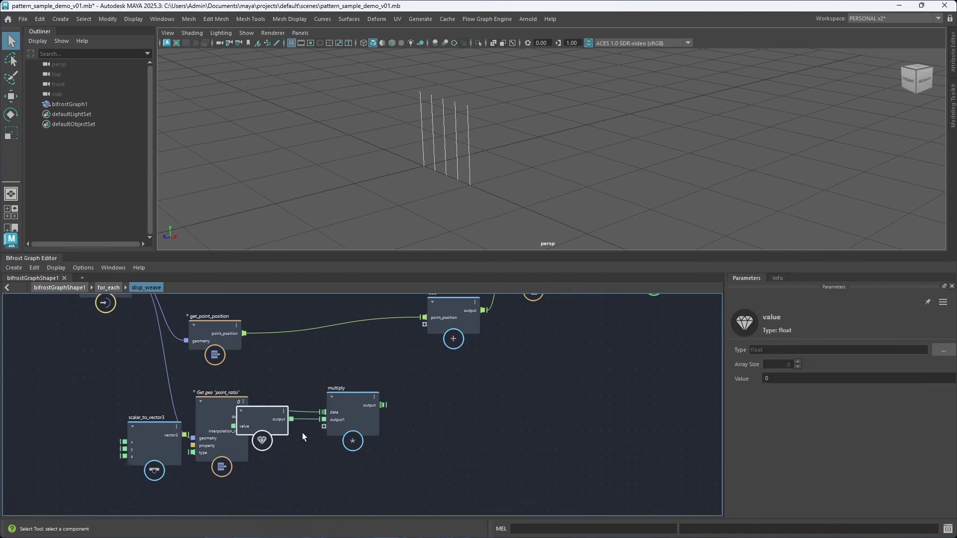
left_click_drag(252, 423, 144, 370)
right_click(141, 370)
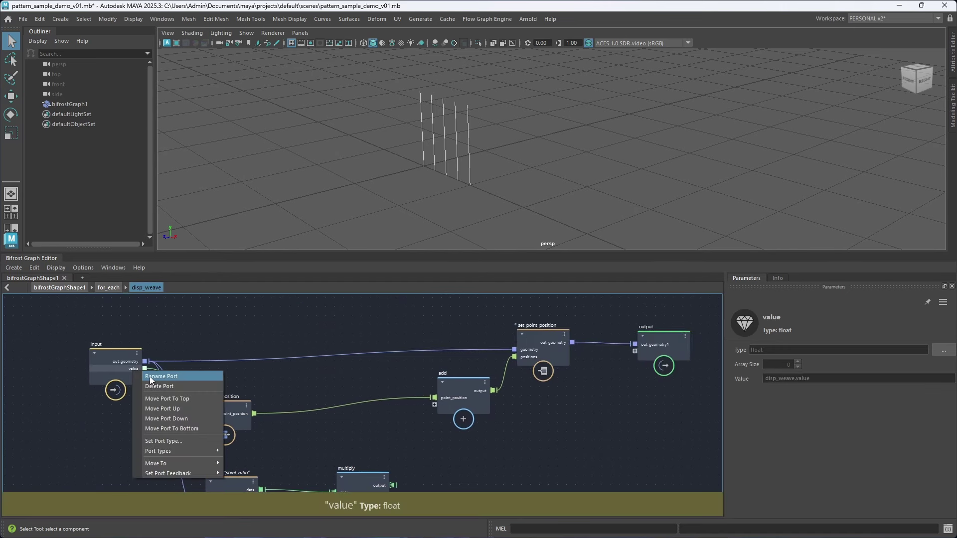
left_click(151, 375)
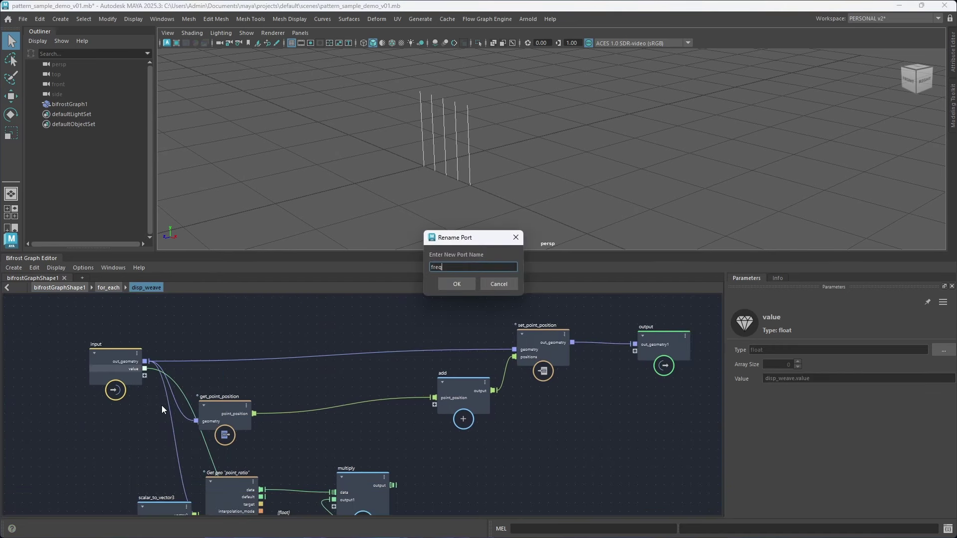
key("Return")
Rearrange scalar_to_vector3, the point_ratio node, the float value and multiply so that they no longer overlap.
scroll(386, 402, "down", 2)
middle_click_drag(427, 443, 424, 354, "alt")
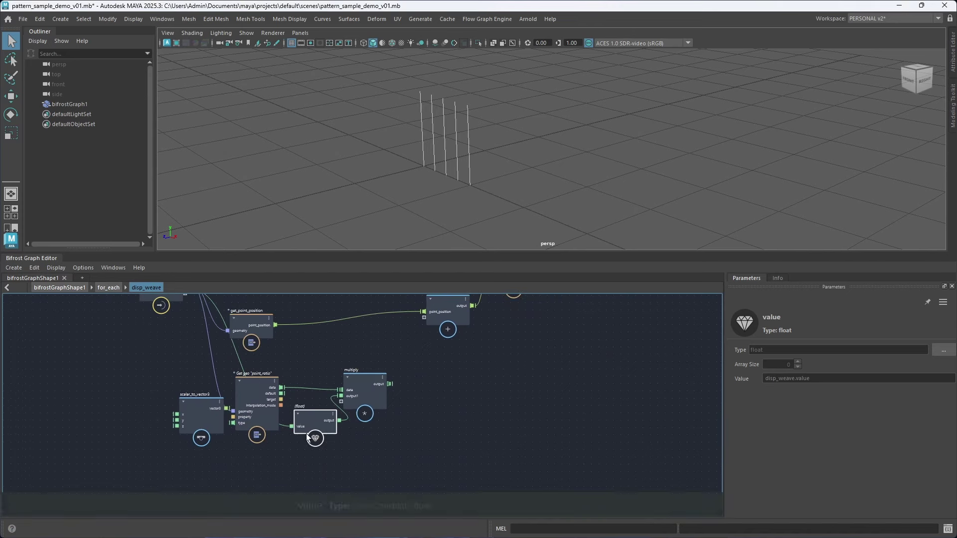
left_click_drag(195, 424, 173, 459)
left_click_drag(245, 421, 219, 455)
left_click_drag(310, 427, 296, 457)
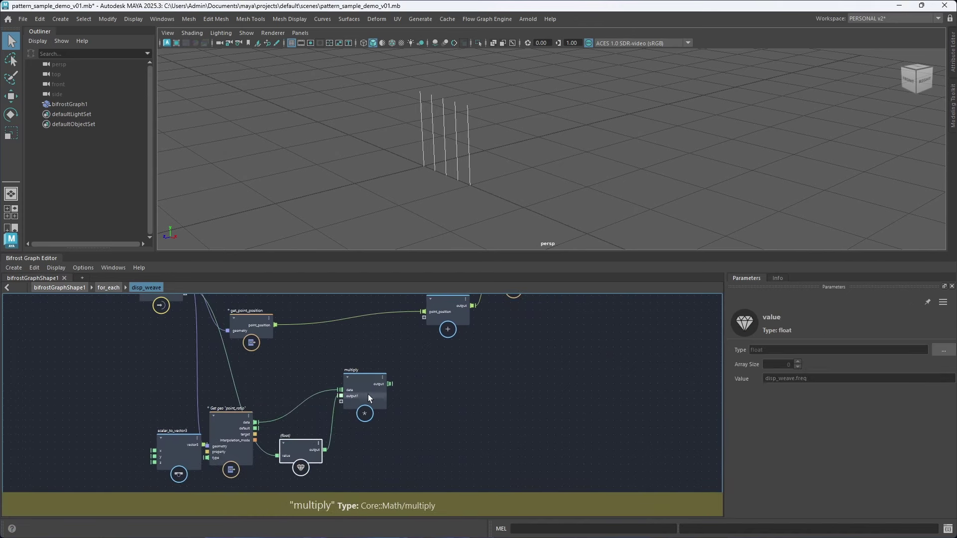
left_click_drag(368, 394, 400, 413)
left_click_drag(295, 445, 300, 384)
left_click_drag(393, 409, 380, 406)
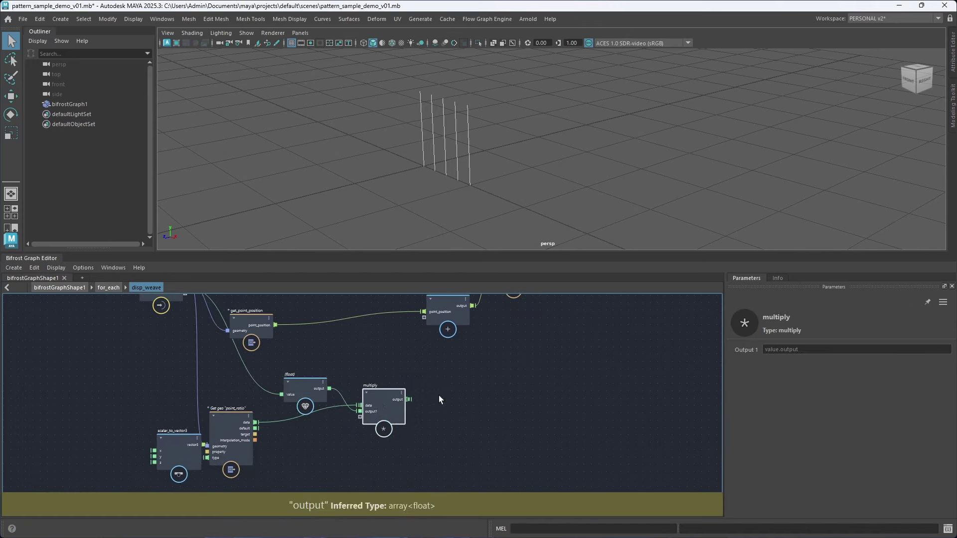
Move scalar_to_vector3 to the free space above get_point_position.
middle_click_drag(438, 398, 380, 402)
left_click_drag(132, 467, 384, 391)
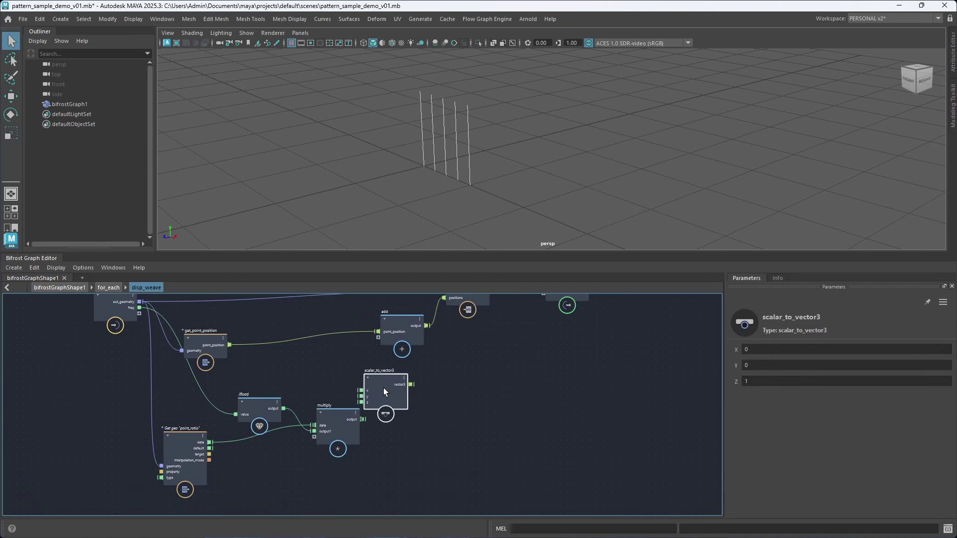
middle_click_drag(408, 382, 417, 447)
left_click_drag(416, 447, 227, 324)
Insert a second multiply node between get_point_position and add, and connect scalar_to_vector3 as its other input.
left_click(331, 432)
key("Tab")
type("mult")
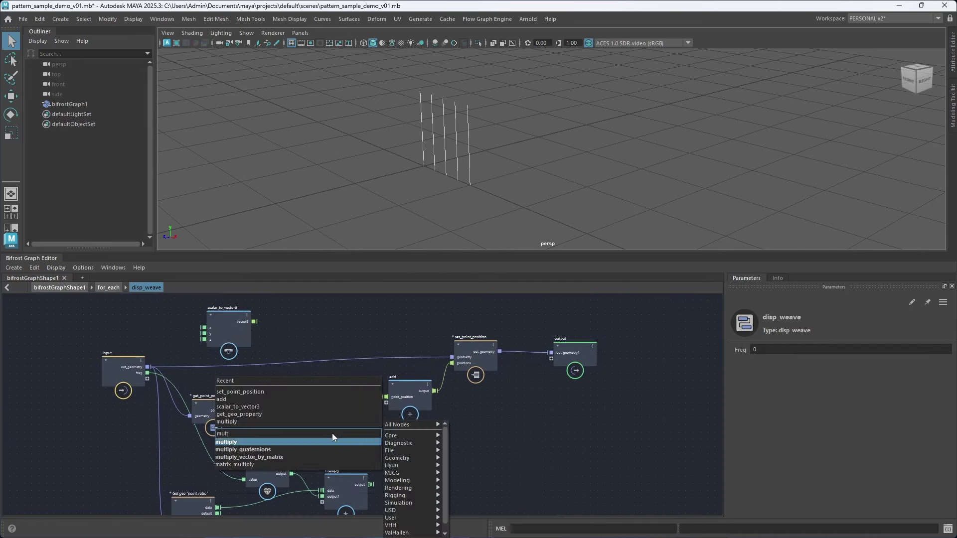
key("Return")
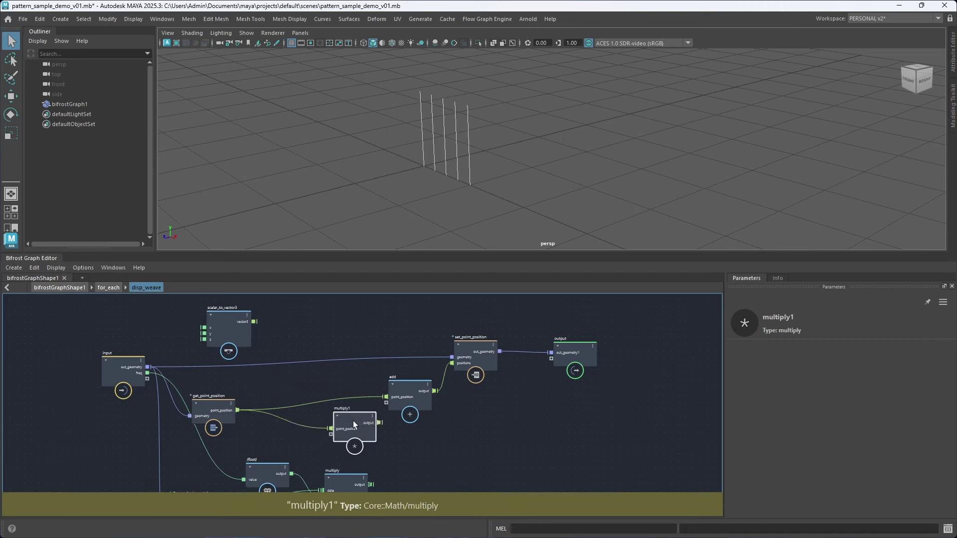
left_click_drag(254, 322, 383, 401)
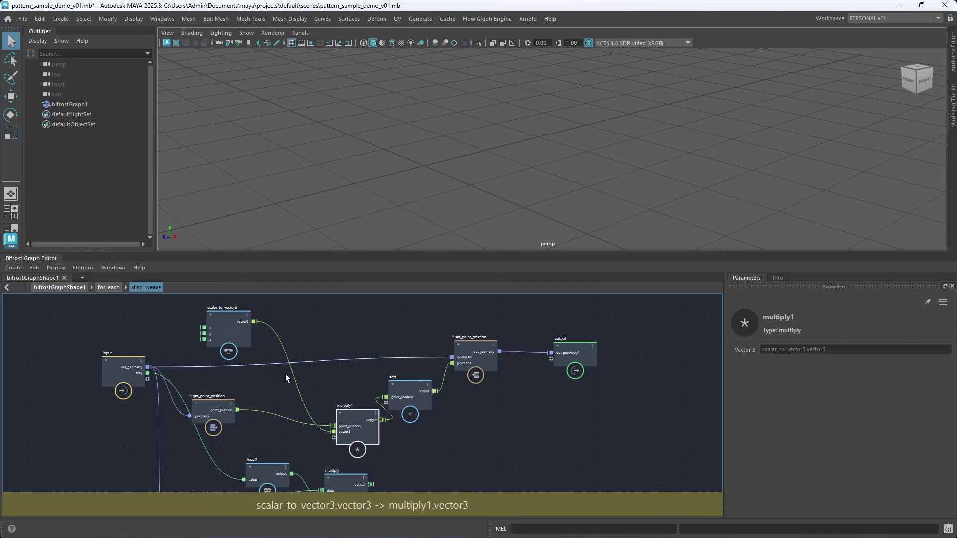
middle_click_drag(312, 444, 312, 405, "alt")
left_click_drag(356, 391, 348, 380)
middle_click_drag(385, 402, 394, 449, "alt")
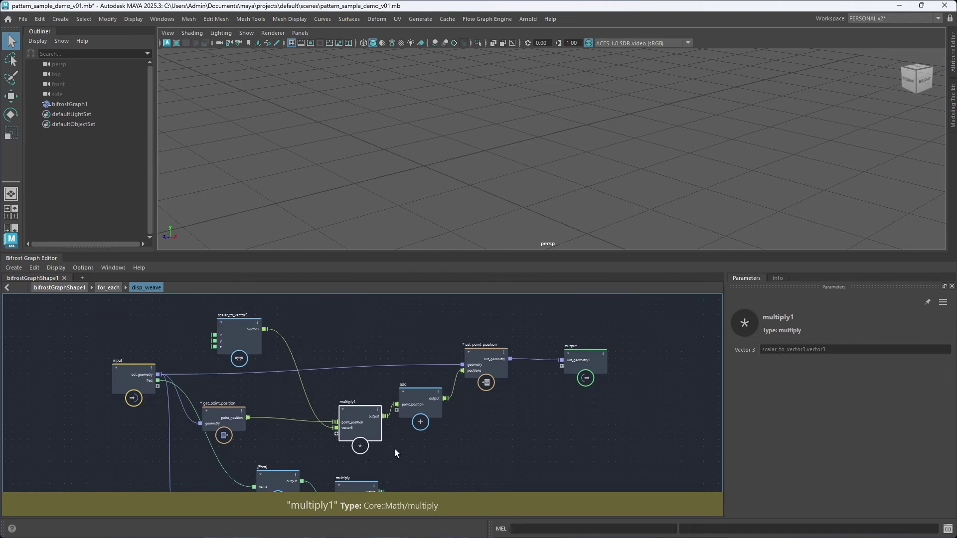
Connect get_point_position directly to add again and remove its connection to the second multiply.
left_click(238, 339)
left_click(758, 381)
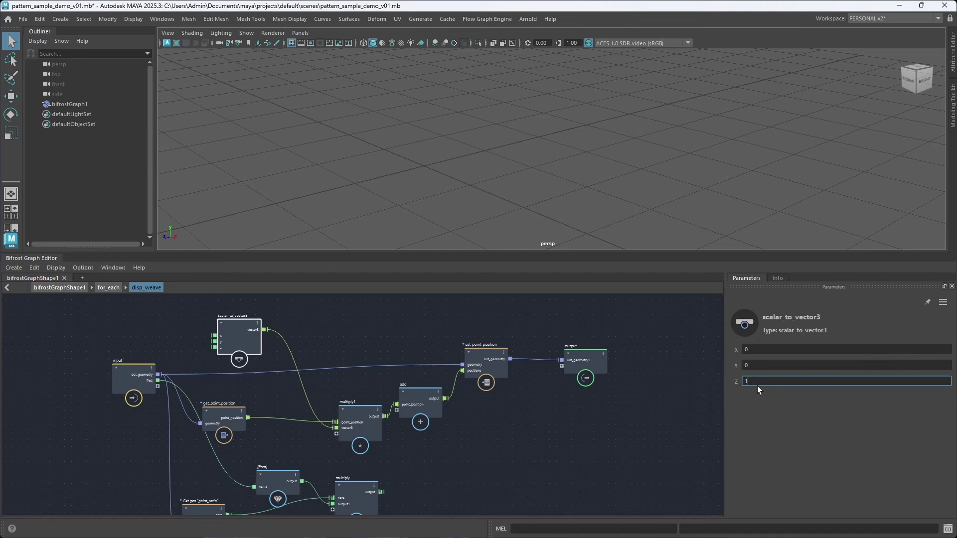
left_click_drag(370, 426, 355, 420)
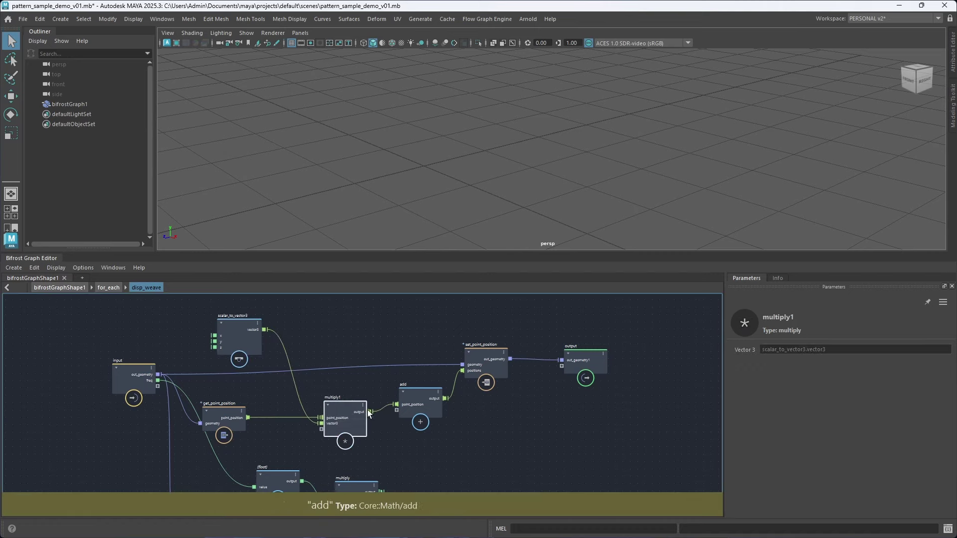
left_click_drag(248, 418, 397, 412)
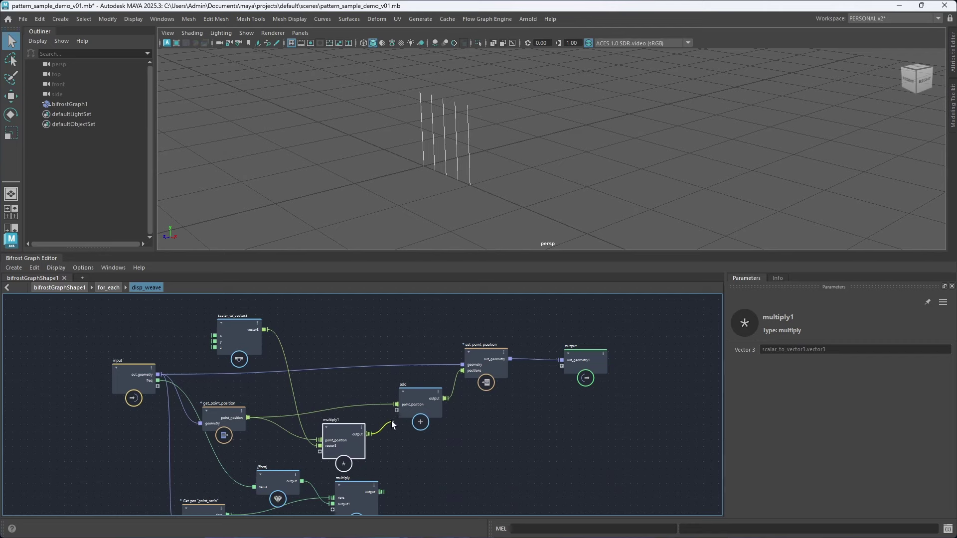
left_click_drag(290, 430, 386, 415, "ctrl+alt+shift")
Connect the first multiply's output to multiply1 and multiply1's output to add as its second input.
middle_click_drag(402, 462, 372, 408, "alt")
left_click_drag(351, 437, 354, 381)
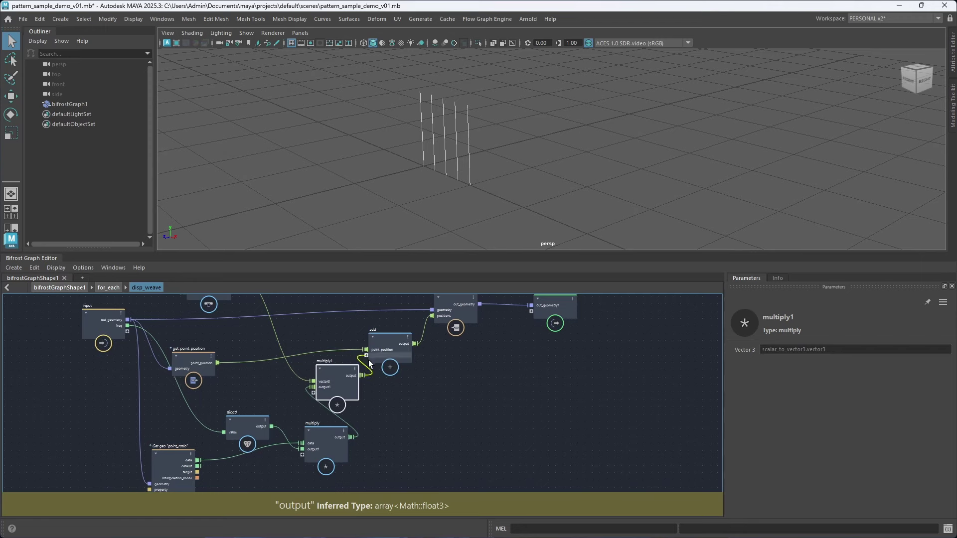
left_click_drag(407, 342, 428, 335)
middle_click_drag(374, 419, 426, 448, "alt")
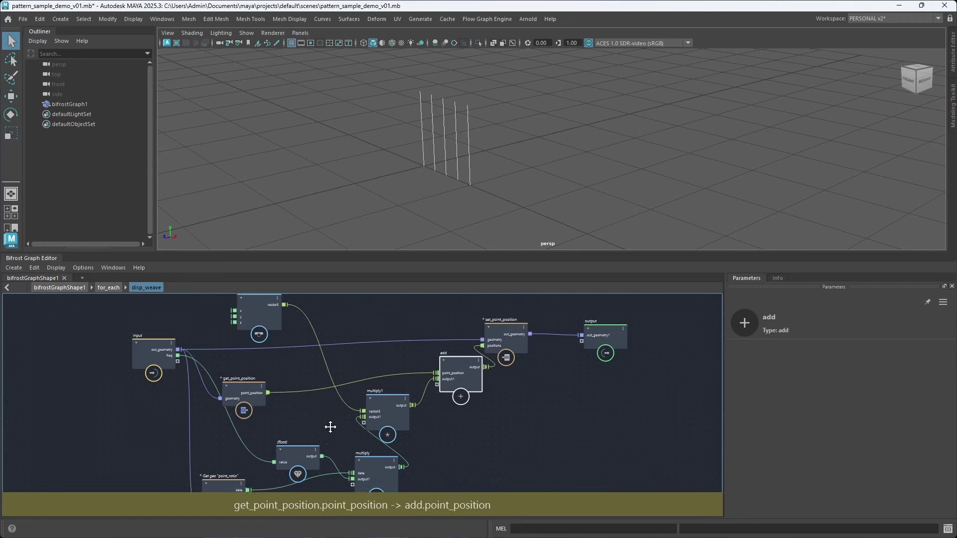
Move the point_ratio, float and first multiply nodes away from multiply1 to free up space.
middle_click_drag(329, 427, 340, 479, "alt")
left_click(283, 365)
middle_click_drag(458, 444, 471, 341, "alt")
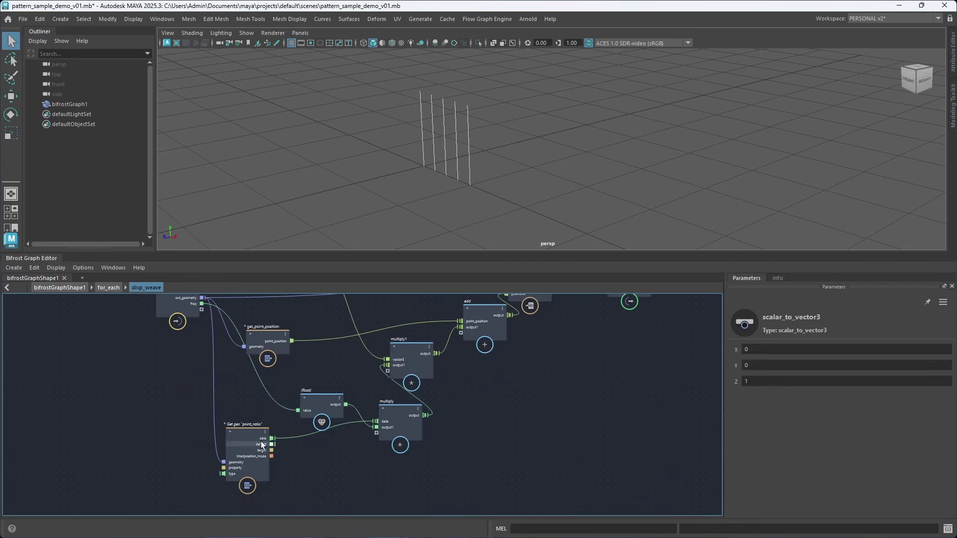
left_click_drag(262, 446, 218, 476)
left_click_drag(306, 418, 234, 432)
left_click_drag(386, 422, 316, 435)
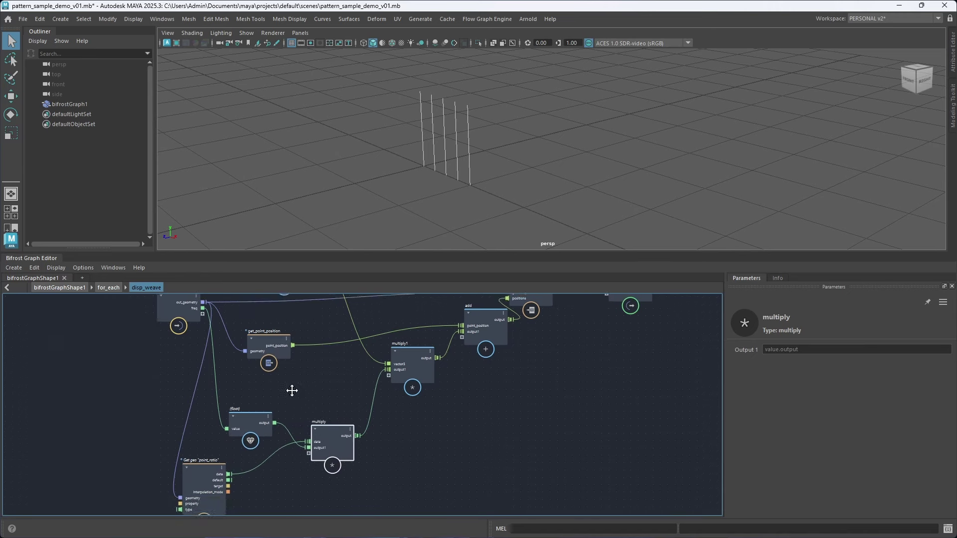
middle_click_drag(288, 388, 308, 446)
Set the Freq value of disp_weave to 3.
left_click(197, 355)
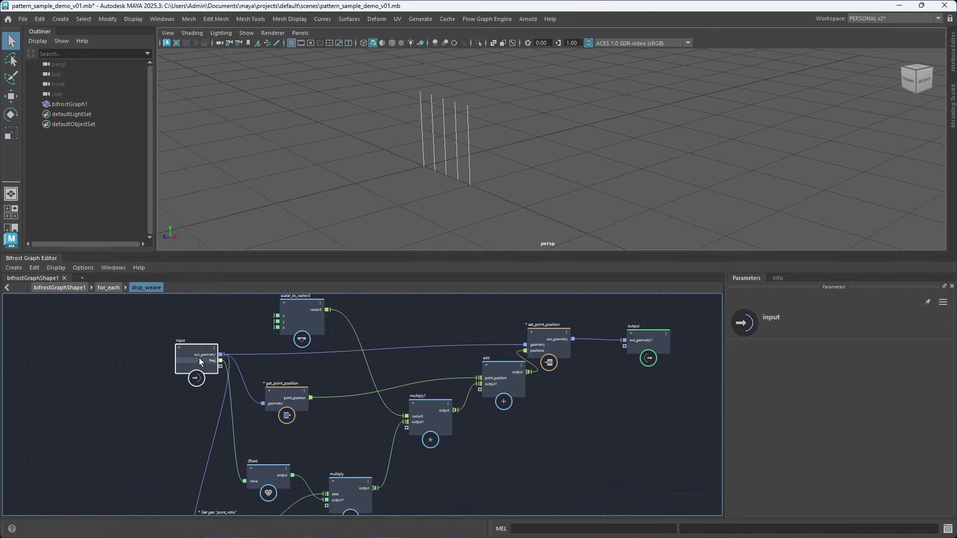
left_click(193, 402)
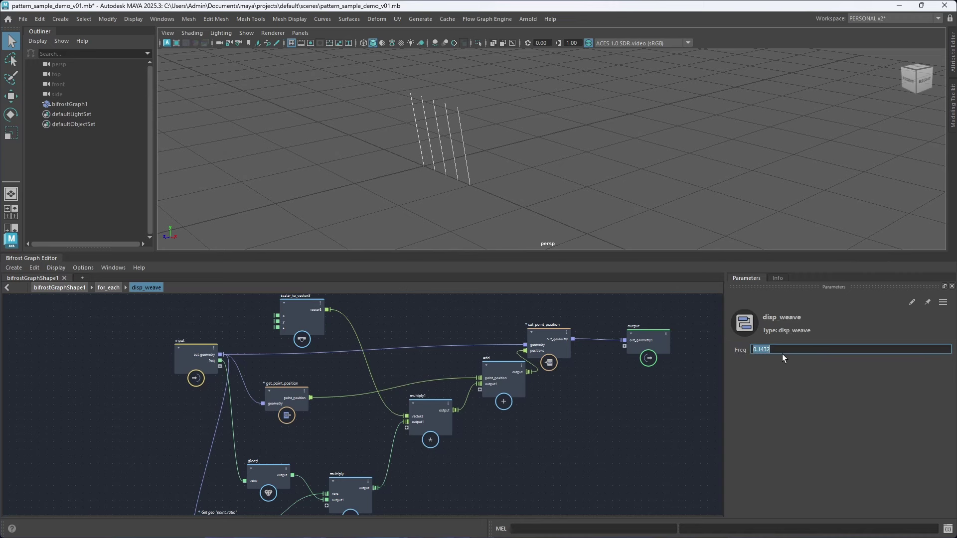
type("1")
key("Return")
Spread output, set_point_position, add and both multiply nodes apart to make room between them.
middle_click_drag(488, 429, 405, 417)
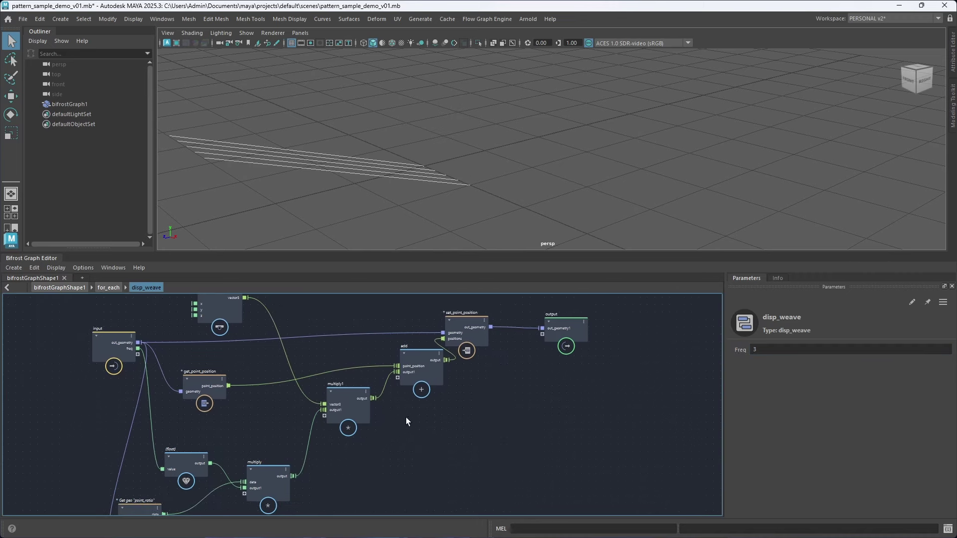
left_click(472, 335)
left_click_drag(472, 334, 485, 333)
left_click_drag(562, 331, 619, 331)
left_click_drag(494, 330, 528, 323)
left_click_drag(429, 361, 454, 354)
left_click_drag(345, 407, 343, 414)
middle_click_drag(336, 461, 364, 414)
left_click_drag(292, 432, 283, 431)
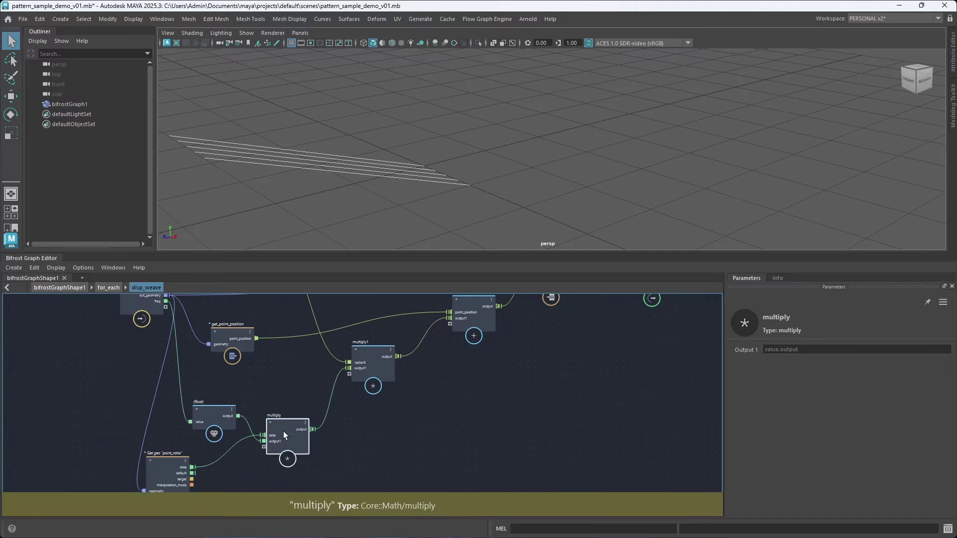
Insert a sin node between the first multiply and multiply1.
left_click(345, 432)
key("Tab")
type("sin")
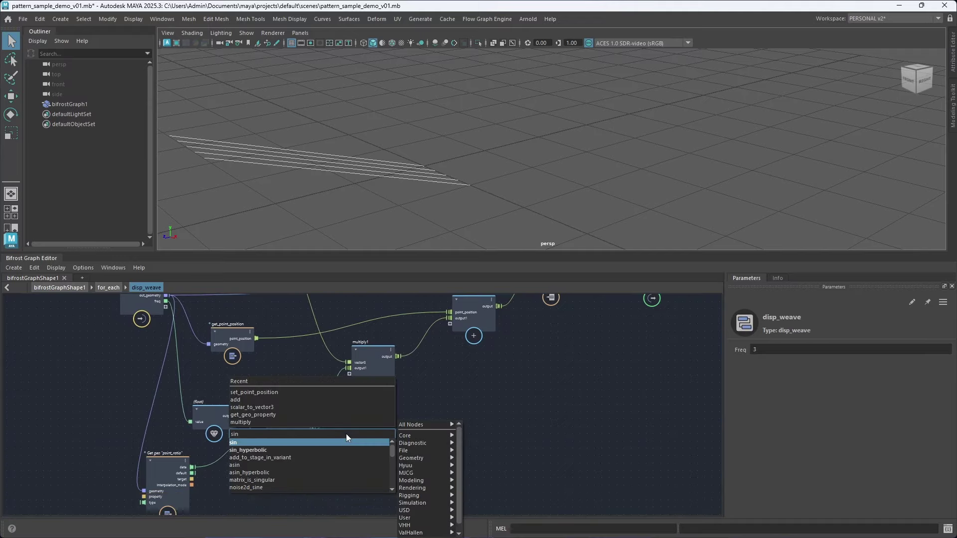
key("Return")
left_click_drag(352, 450, 339, 405)
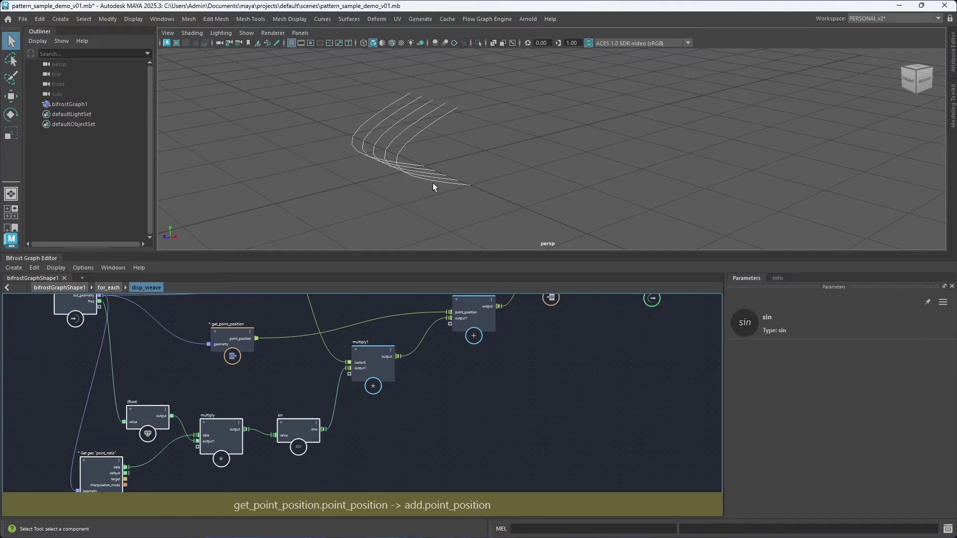
View the strands from the side and raise disp_weave's Freq to 15.1 to add more waves.
left_click_drag(433, 188, 385, 231, "alt")
key("a")
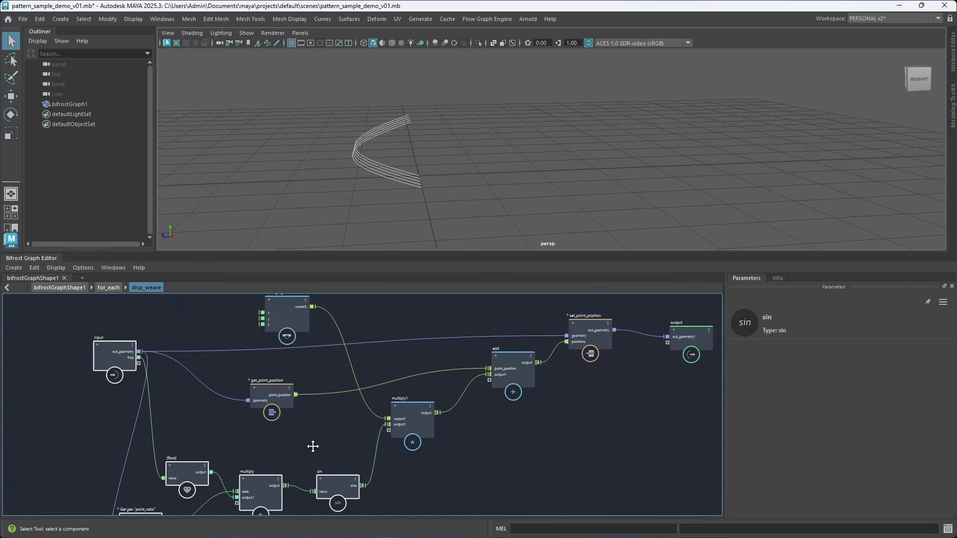
right_click_drag(269, 389, 298, 350, "alt")
mouse_move(317, 394)
middle_mouse_down("alt")
mouse_move(319, 329)
mouse_move(313, 382)
middle_mouse_up("alt")
left_click(282, 384)
left_click(145, 310)
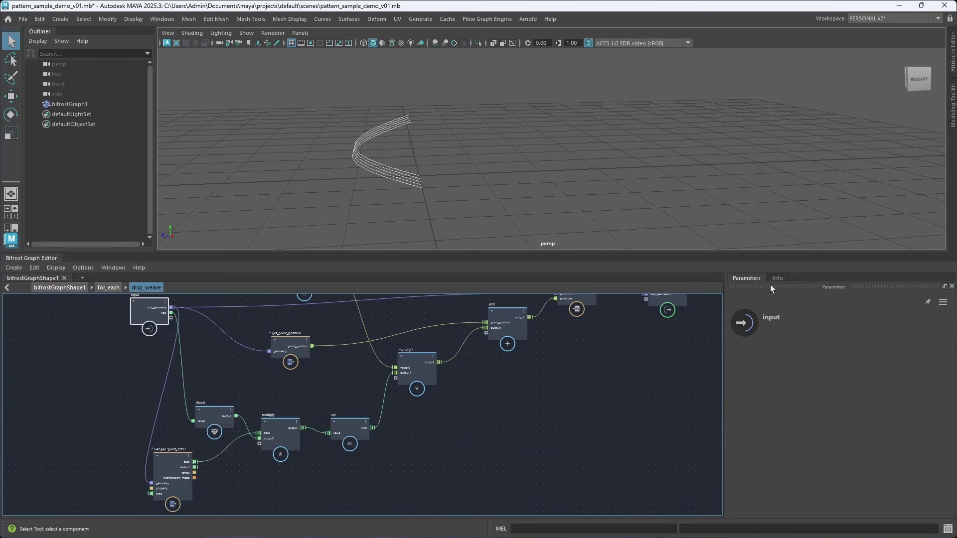
left_click_drag(746, 350, 912, 347)
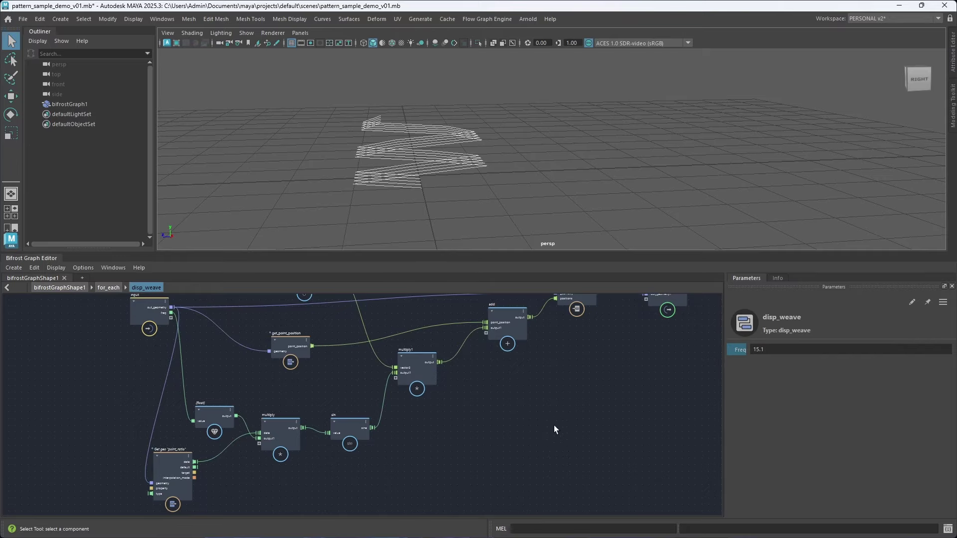
middle_click_drag(491, 372, 459, 414)
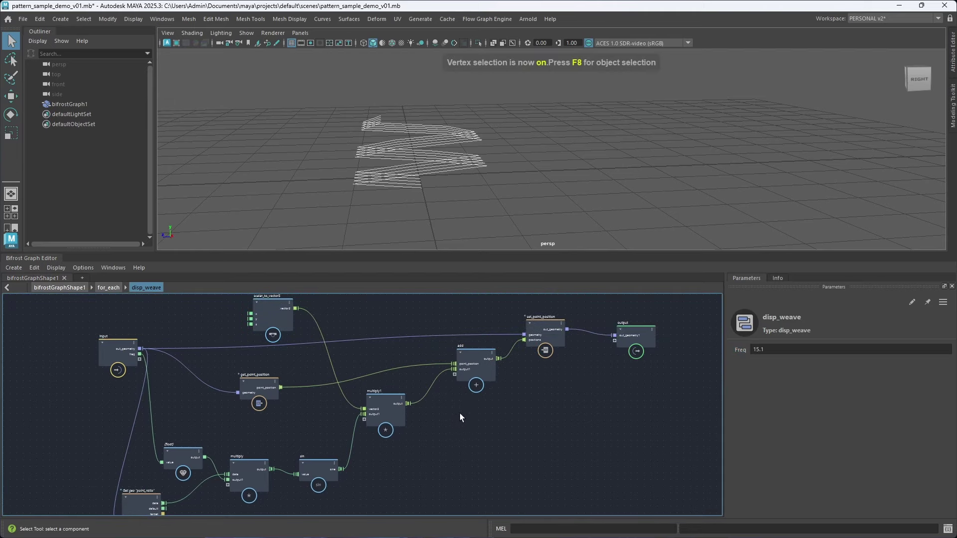
right_click_drag(360, 145, 405, 161, "alt")
middle_click_drag(405, 160, 462, 159, "alt")
right_click_drag(369, 155, 413, 157, "alt")
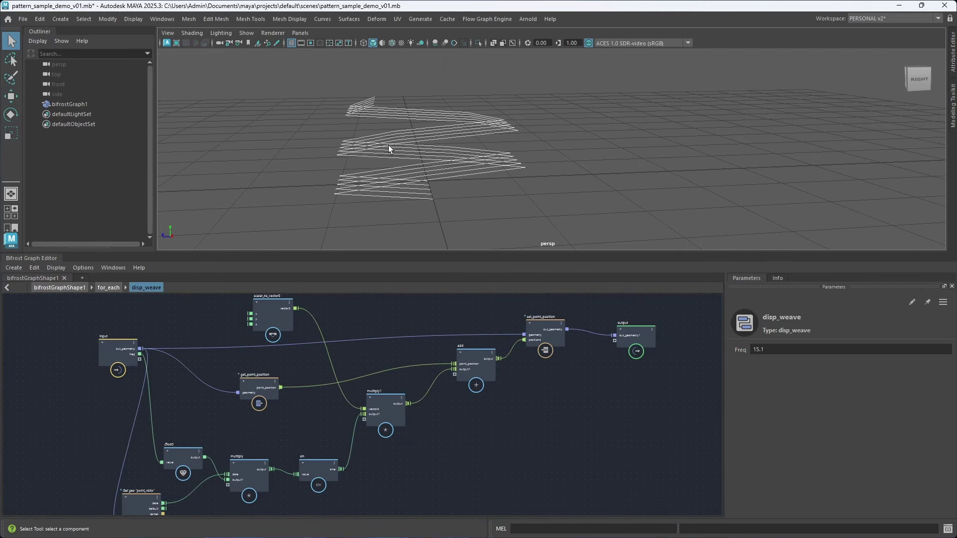
scroll(440, 414, "up", 3)
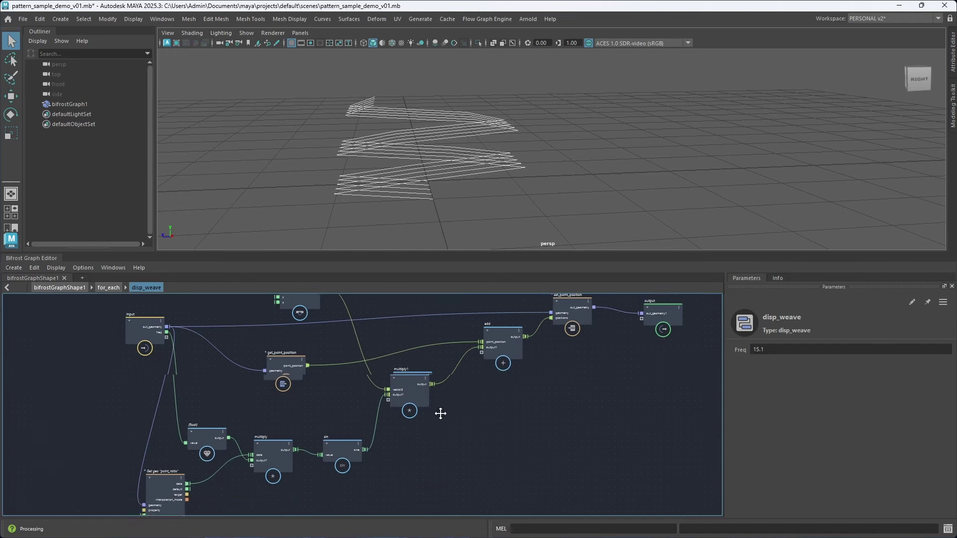
right_click(412, 358)
left_click(425, 361)
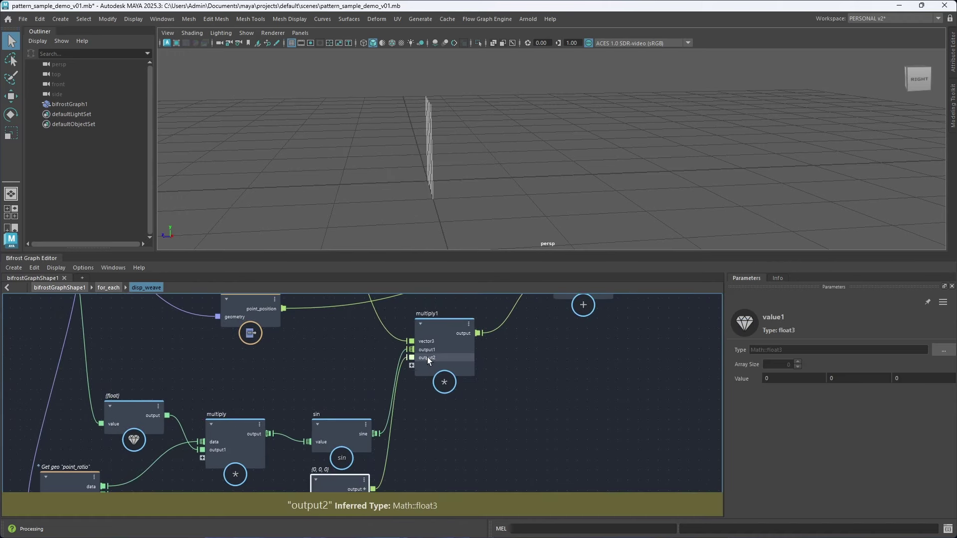
middle_click_drag(433, 422, 446, 383, "alt")
left_click_drag(357, 441, 331, 330)
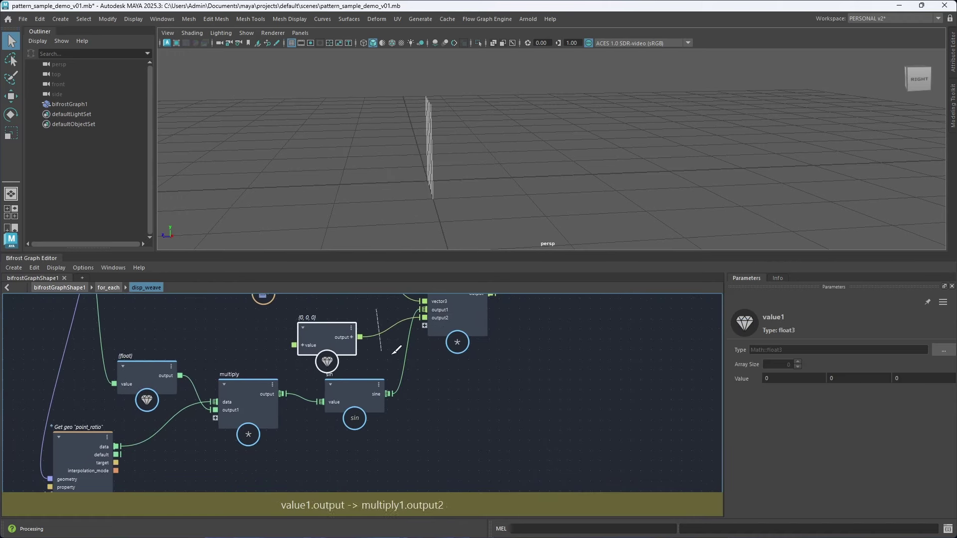
left_click_drag(392, 354, 392, 355, "ctrl+alt+shift")
left_click(334, 339)
key("Delete")
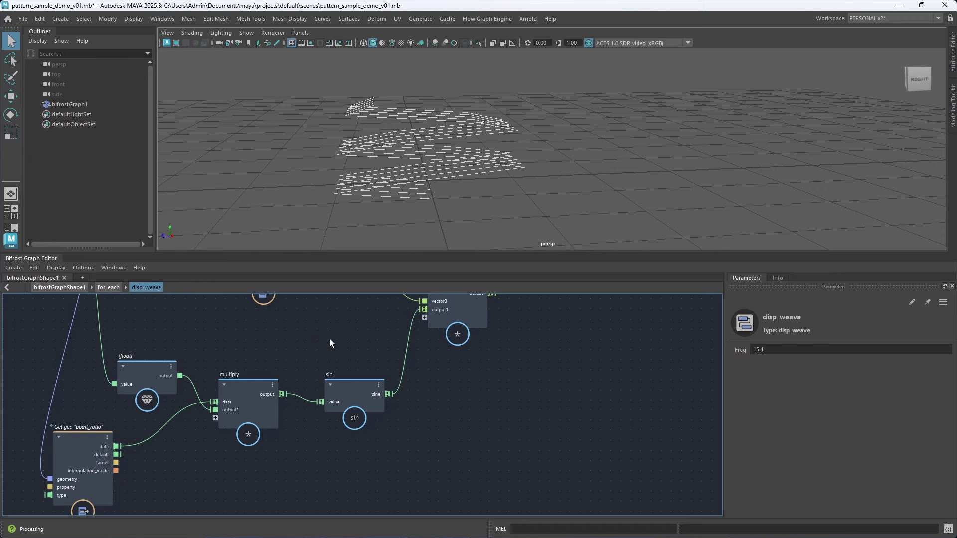
Add a float value node beside the sin node and feed its value from a new port on the input node.
key("Tab")
type("value")
key("Down")
key("Return")
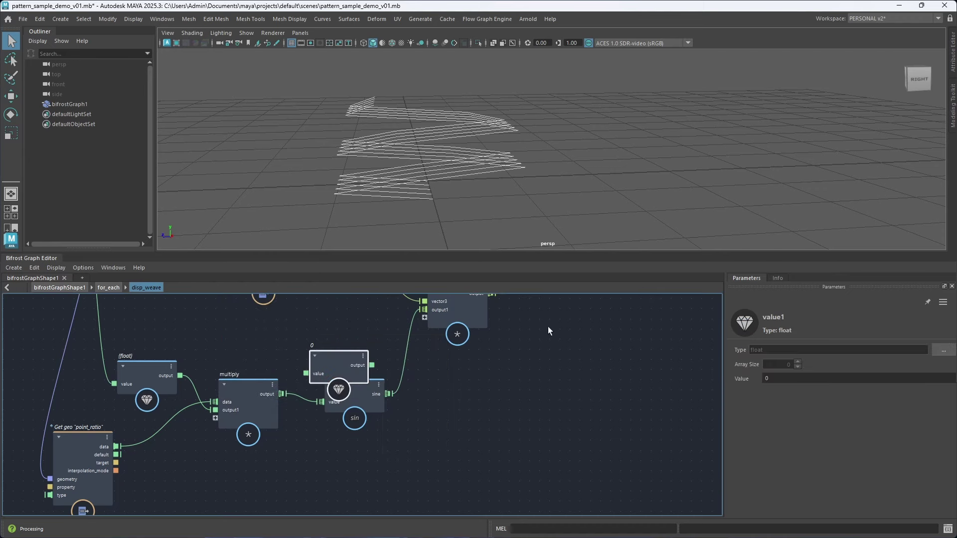
middle_click_drag(333, 342, 376, 429, "alt")
left_click_drag(369, 443, 356, 421)
left_click_drag(124, 312, 336, 437)
Rename the input node's new value port to amp.
right_click(112, 312)
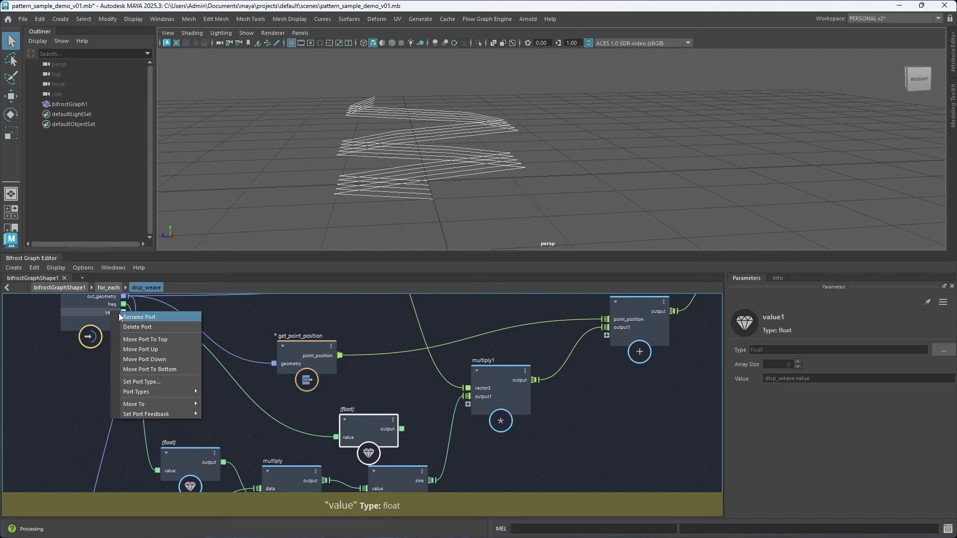
left_click(137, 321)
type("am")
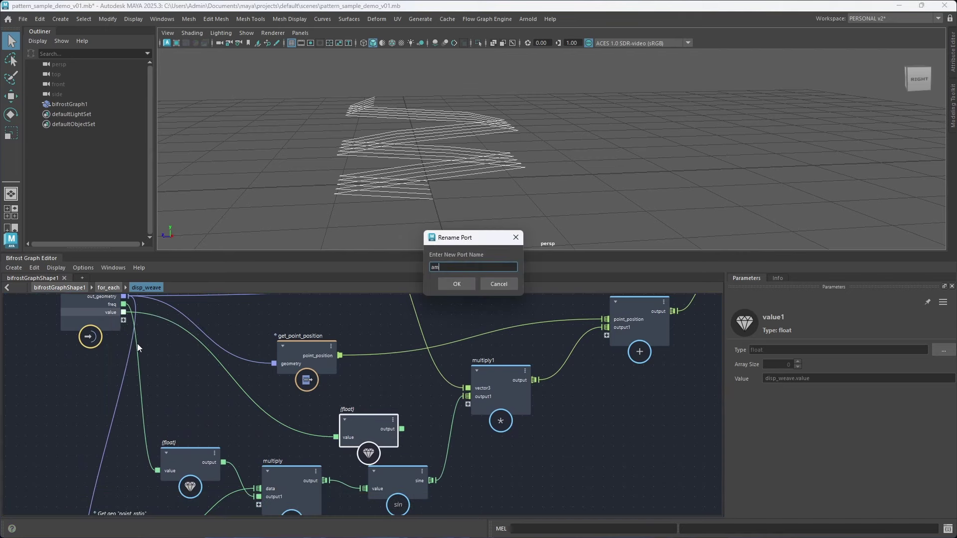
type("p")
key("Return")
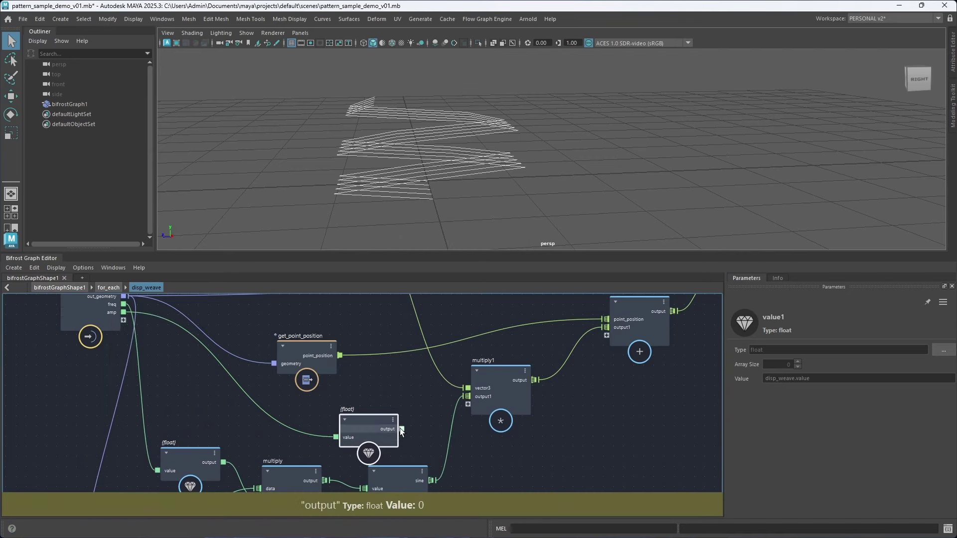
Connect the amp float node's output to a new multiply1 input and set disp_weave's Amp to 0.0415.
left_click_drag(465, 409, 467, 404)
left_click(196, 402)
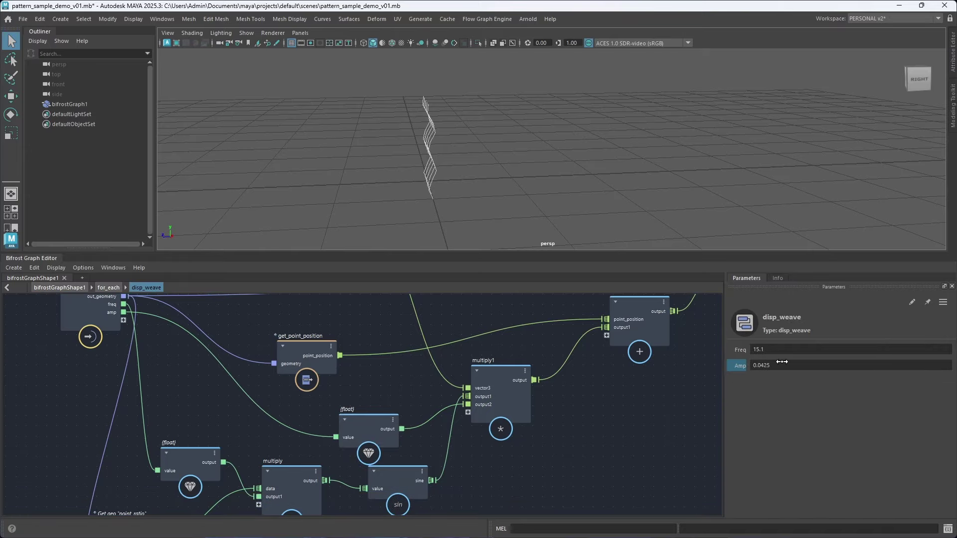
left_click_drag(518, 162, 441, 198, "alt")
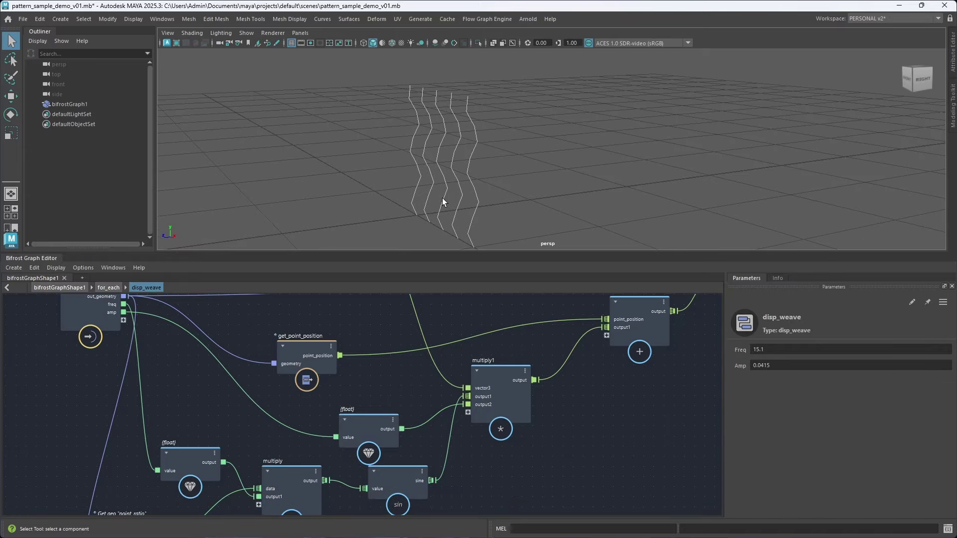
mouse_move(491, 173)
left_mouse_down("alt")
mouse_move(485, 186)
mouse_move(519, 173)
mouse_move(448, 199)
mouse_move(494, 178)
mouse_move(468, 177)
mouse_move(479, 160)
left_mouse_up("alt")
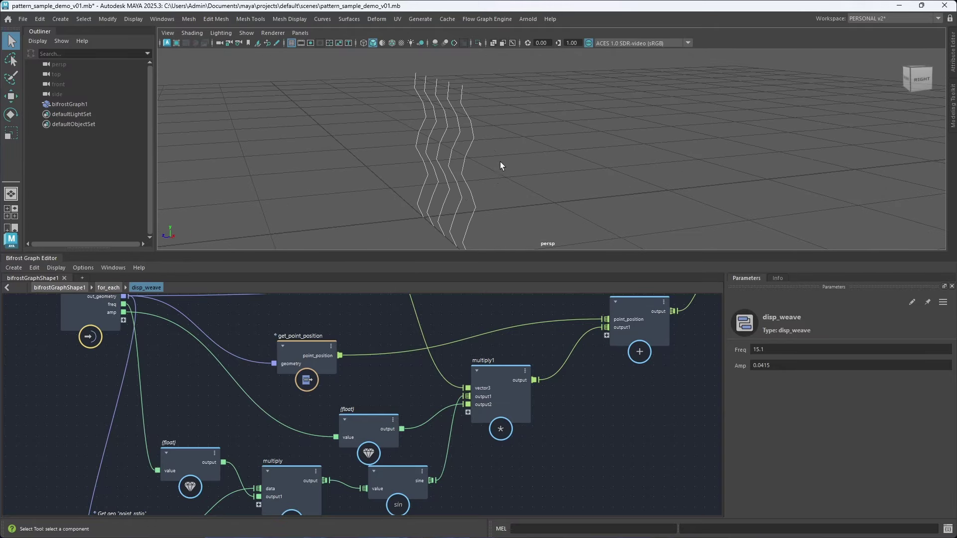
left_click_drag(500, 166, 486, 172, "alt")
Review scalar_to_vector3's X, Y and Z values and shift the add and set_point_position nodes apart.
scroll(583, 401, "down", 2)
middle_click_drag(576, 402, 498, 444, "alt")
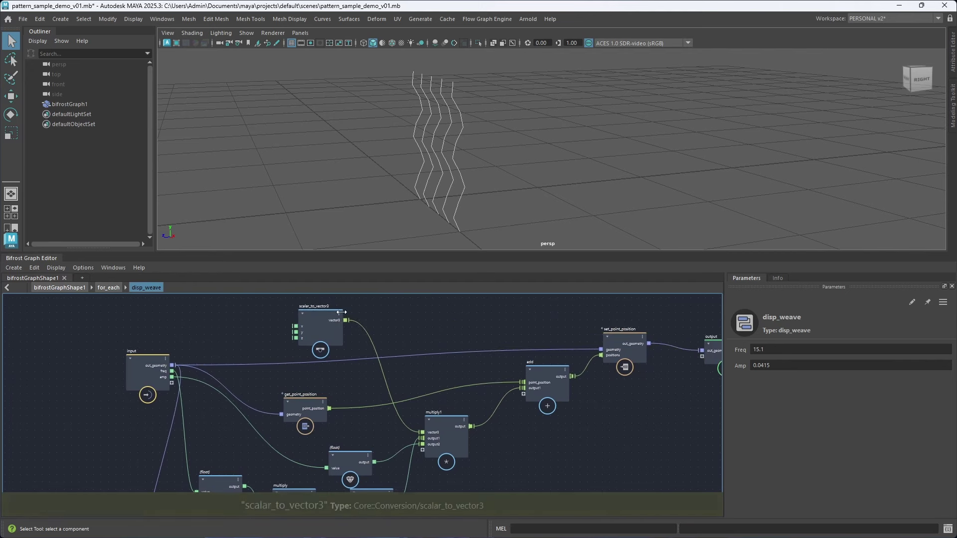
left_click(318, 317)
middle_click_drag(349, 393, 355, 323, "alt")
middle_click_drag(509, 368, 419, 426, "alt")
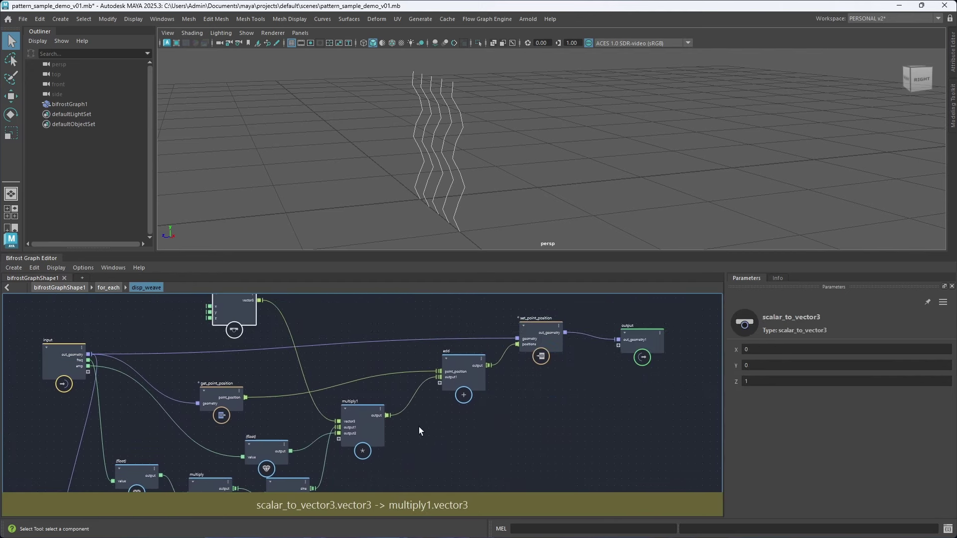
left_click(458, 369)
left_click(542, 339)
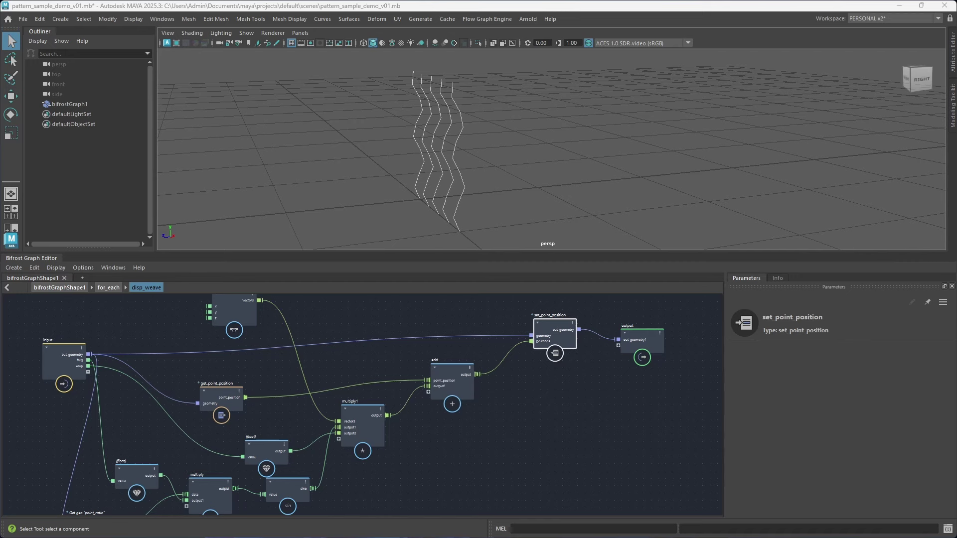
Reposition the add, multiply1 and amp float nodes to tidy the connections between them.
middle_click_drag(431, 446, 407, 429, "alt")
scroll(419, 399, "up", 1)
scroll(414, 424, "down", 1)
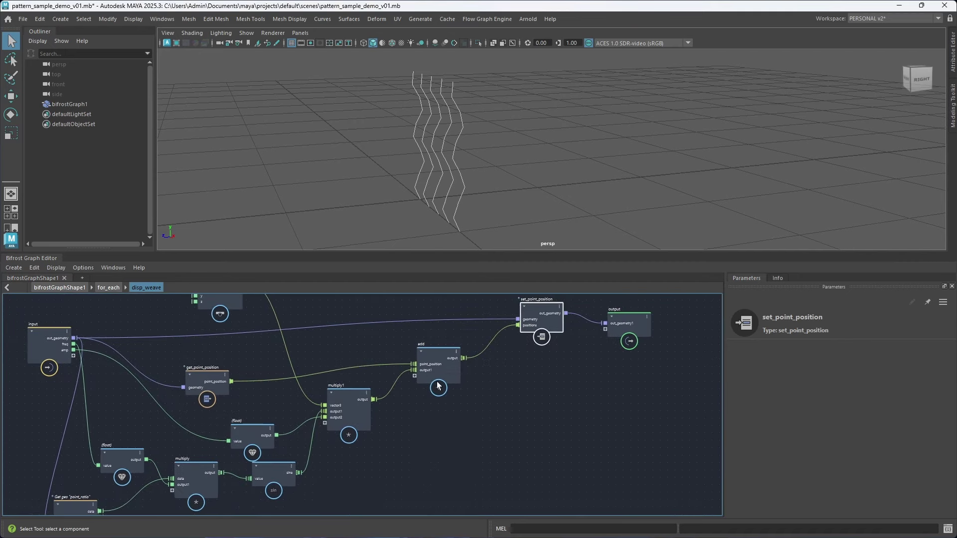
left_click_drag(438, 385, 459, 372)
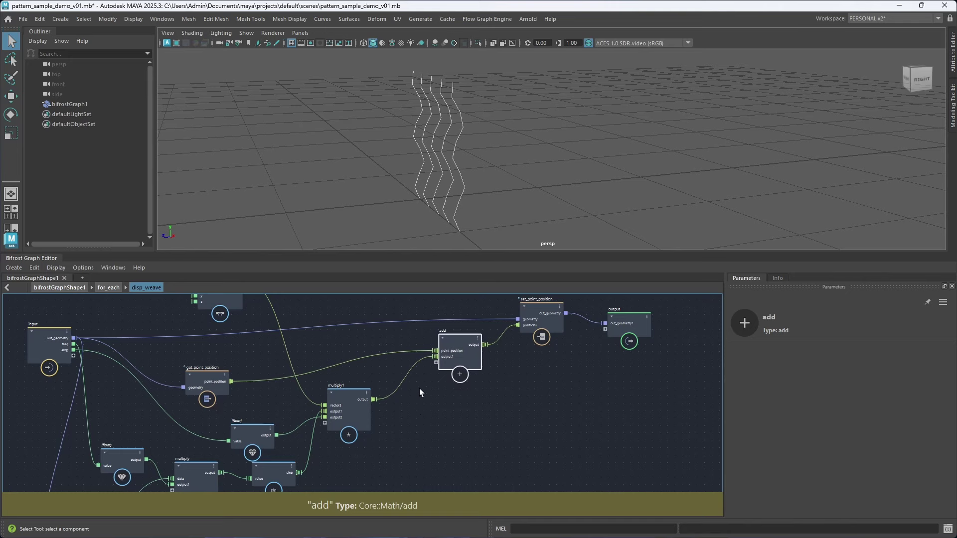
left_click_drag(354, 403, 359, 409)
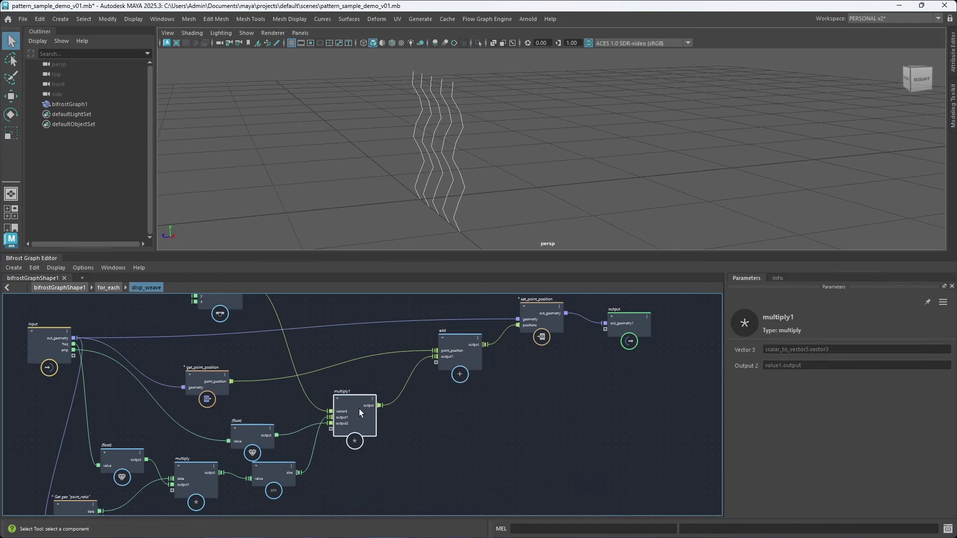
left_click_drag(252, 430, 252, 418)
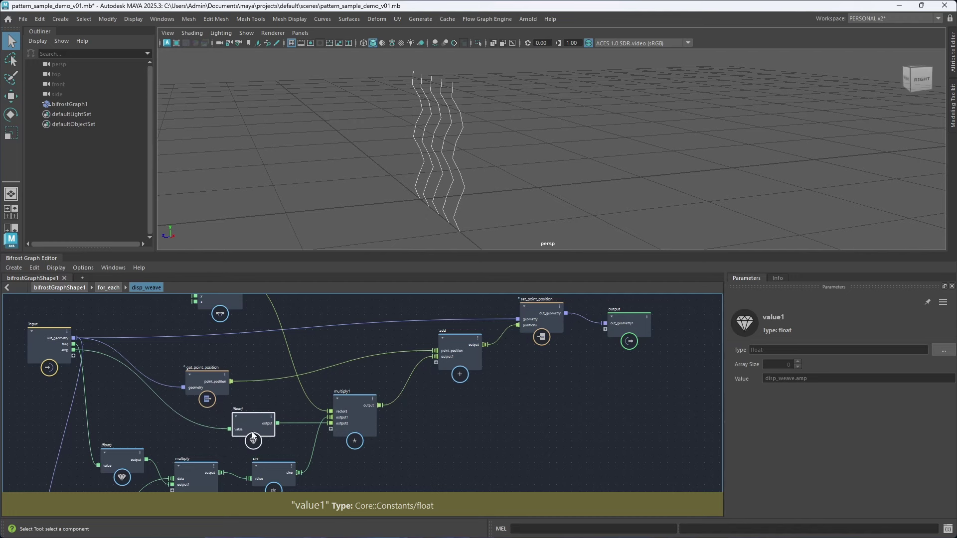
Rearrange the point_ratio, multiply and sin nodes to leave room for another node between multiply and sin.
middle_click_drag(361, 501, 366, 452, "alt")
mouse_move(341, 301)
middle_mouse_down("alt")
mouse_move(327, 369)
mouse_move(335, 305)
middle_mouse_up("alt")
left_click_drag(68, 462, 88, 465)
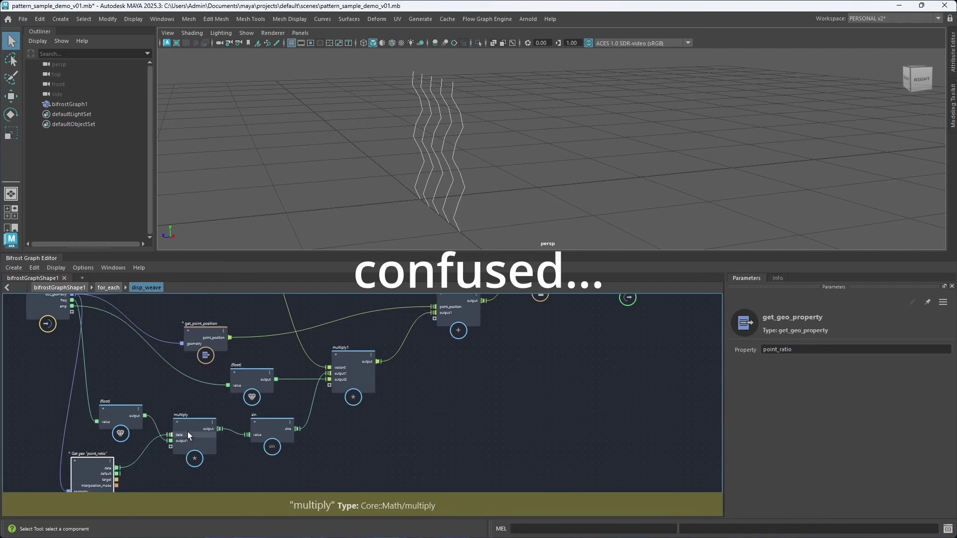
left_click_drag(188, 431, 185, 433)
left_click_drag(272, 429, 320, 415)
left_click_drag(205, 440, 197, 437)
Create an add node and insert it into the connection between multiply and sin.
middle_click_drag(252, 463, 257, 452, "alt")
left_click(256, 452)
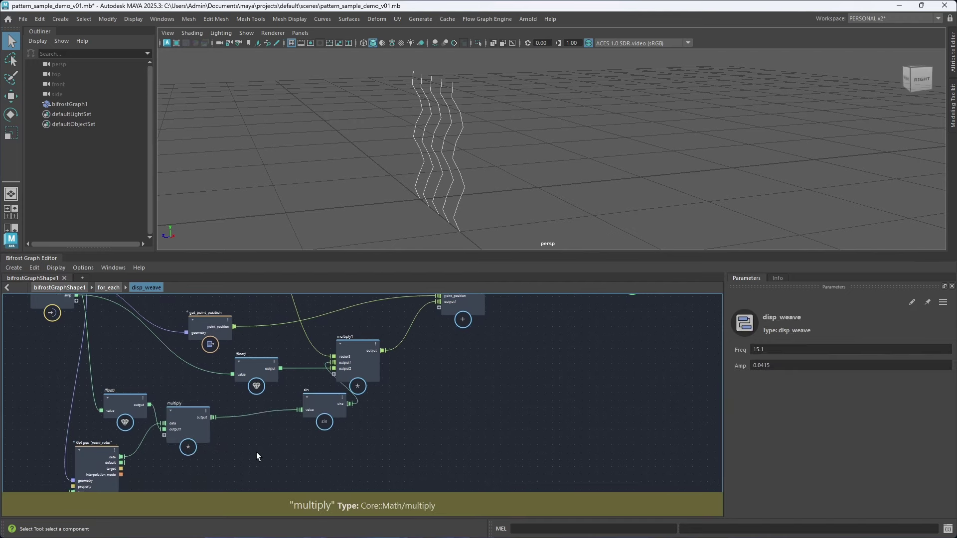
key("Tab")
type("add")
key("Return")
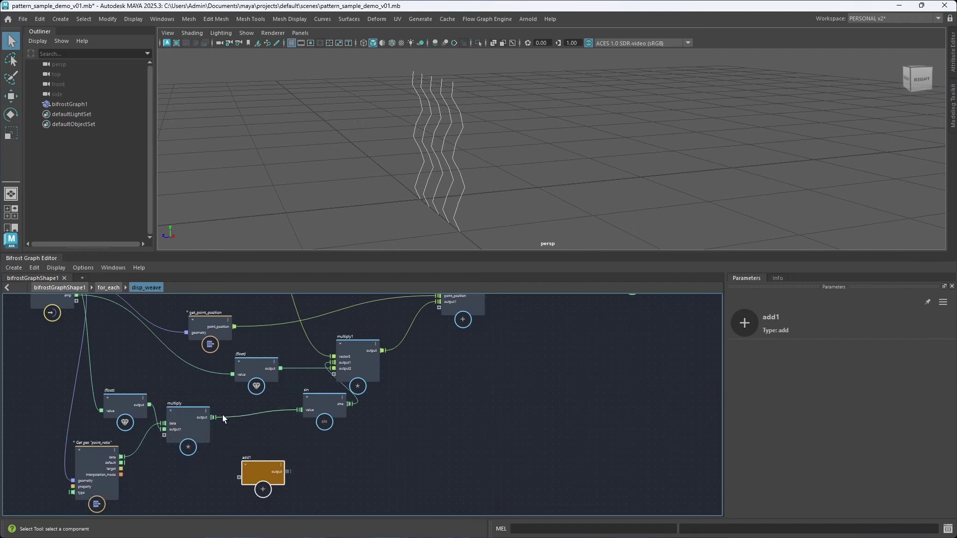
left_click_drag(214, 417, 265, 429)
Create a float value node on add1's empty input and feed it from a new port on the input node.
middle_click_drag(213, 445, 245, 462, "alt")
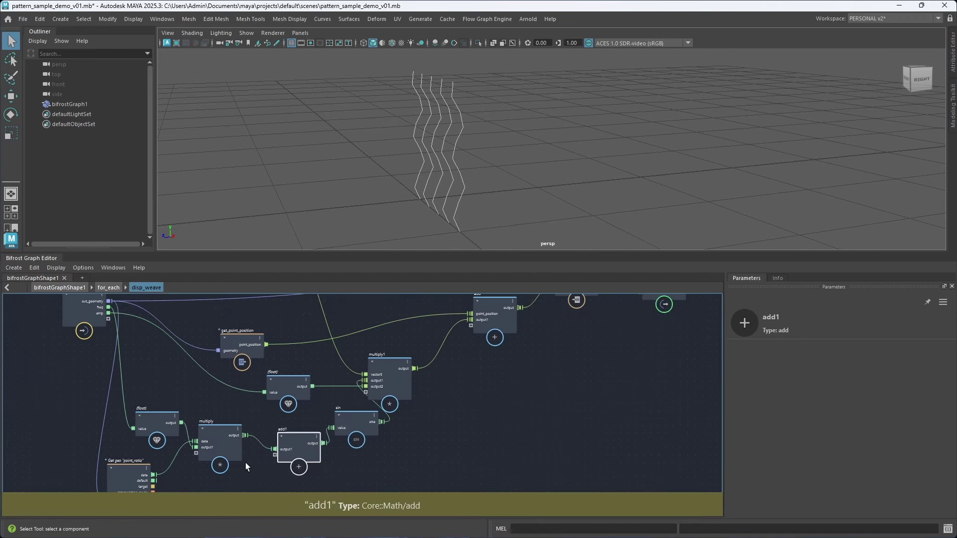
right_click(275, 456)
left_click(281, 458)
left_click_drag(224, 383, 108, 320)
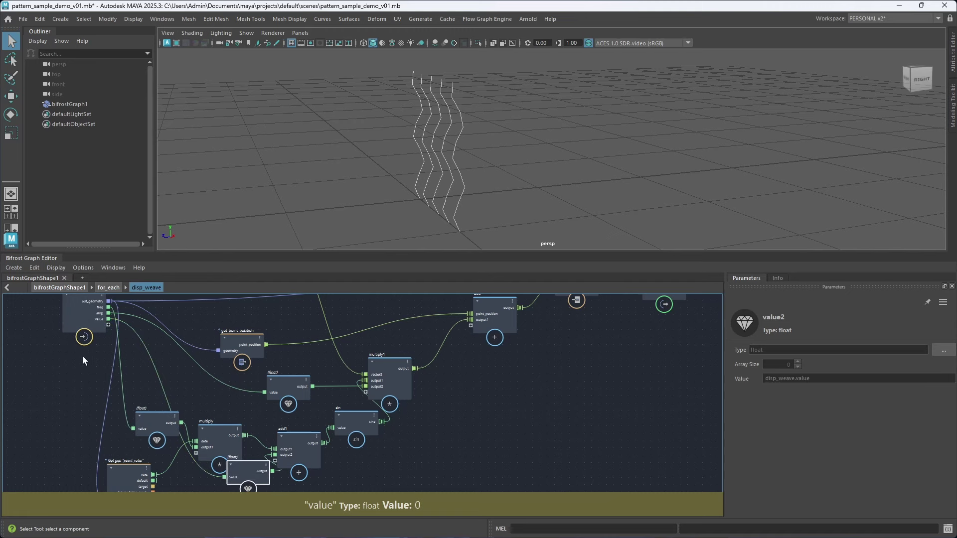
Rename the newest port on the input node to offset.
middle_click_drag(82, 357, 91, 422)
right_click(113, 384)
left_click(136, 429)
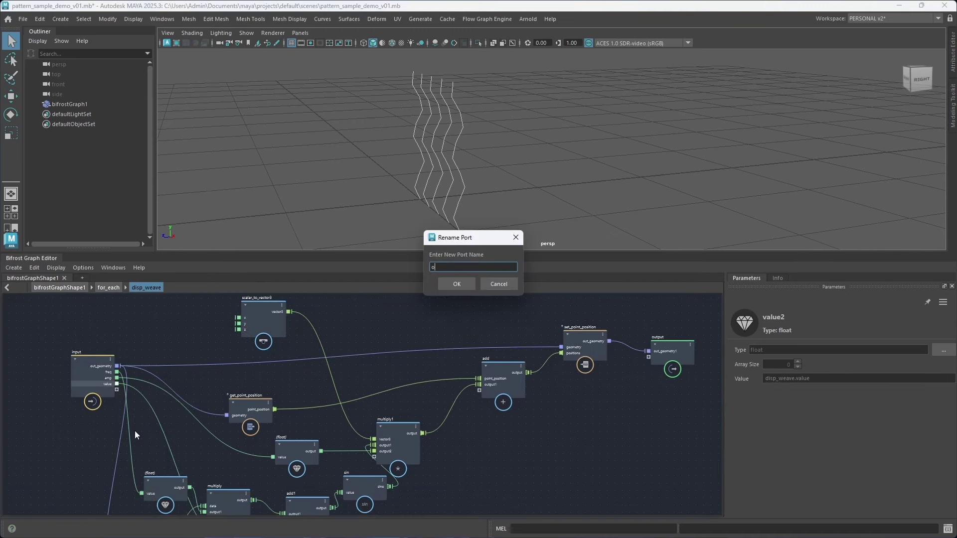
key("Return")
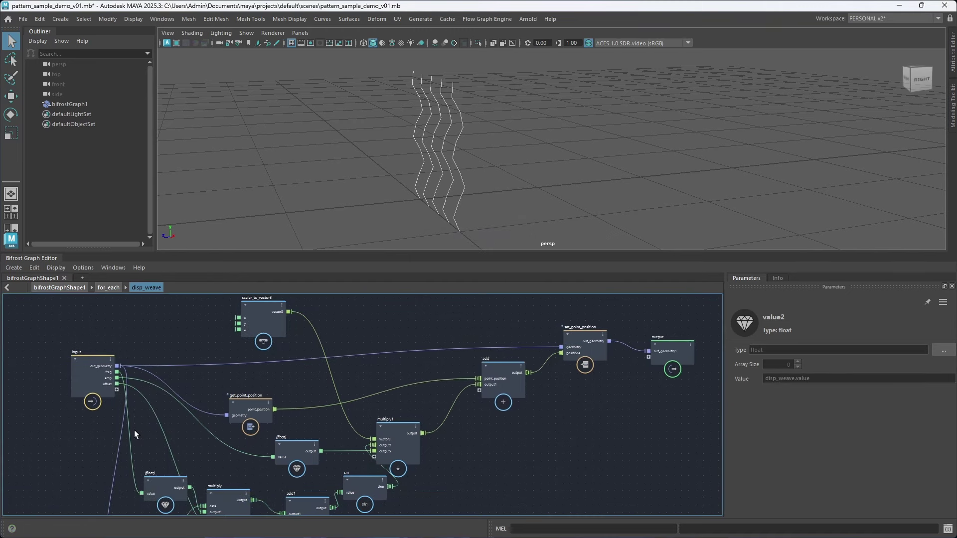
Test how disp_weave's Offset shifts the waves by varying it, and reset it to 0.
left_click(175, 337)
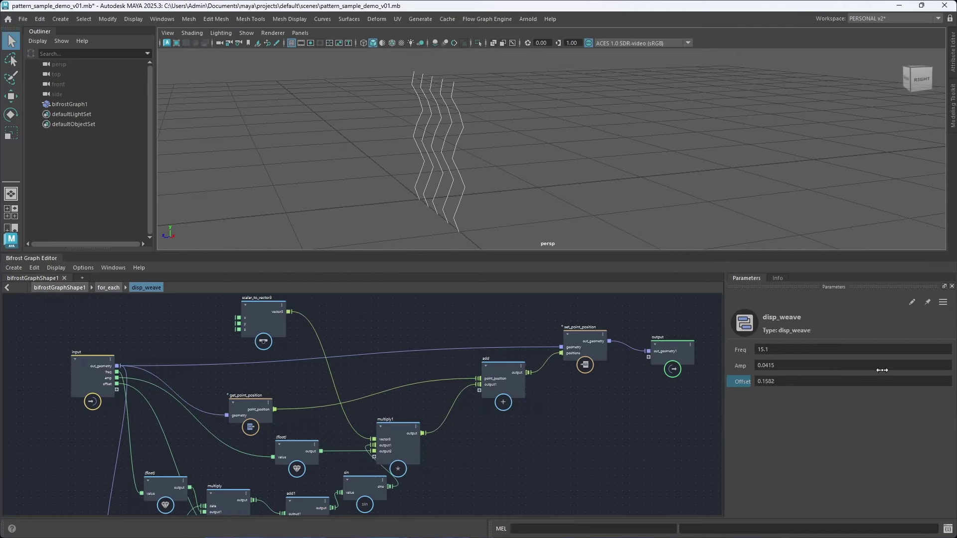
left_click_drag(882, 370, 763, 381)
left_click(776, 381)
type("1")
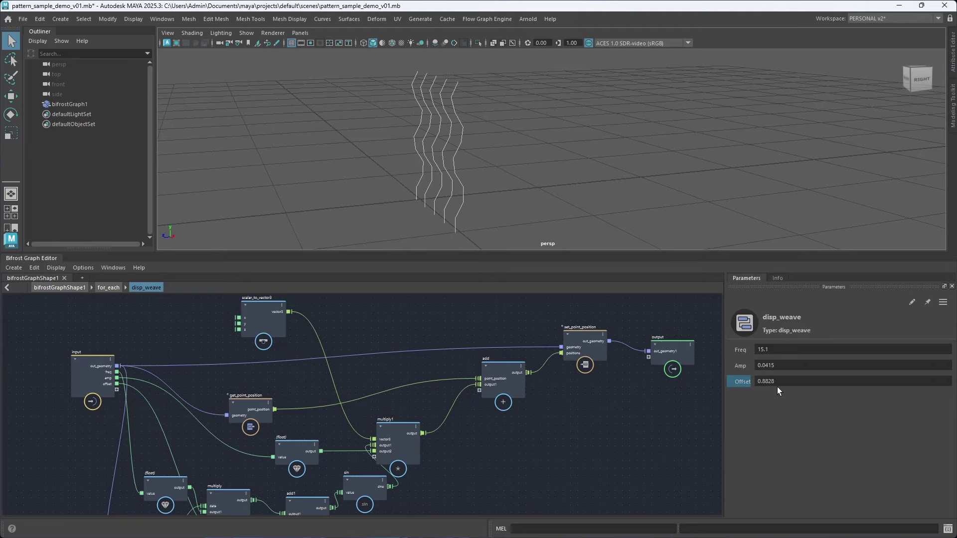
left_click(809, 382)
type("0")
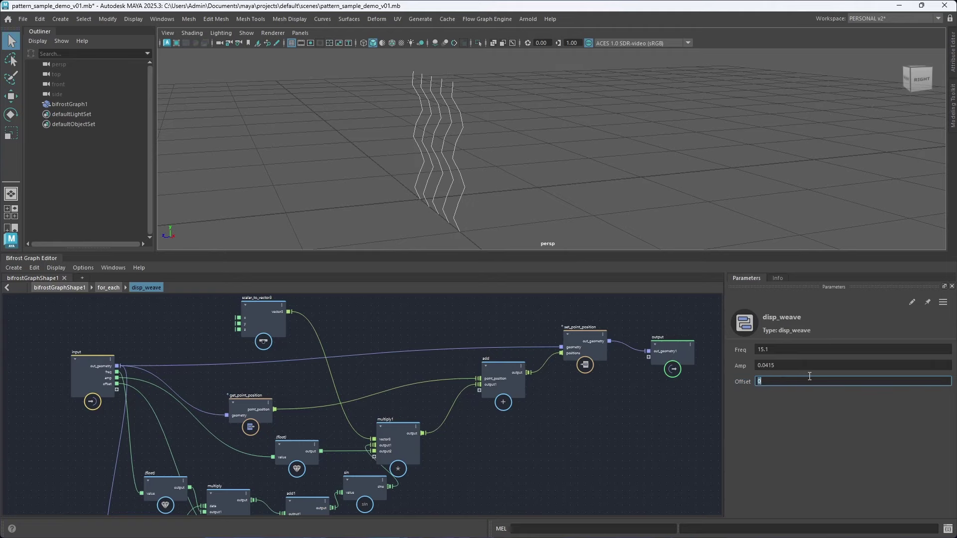
left_click(520, 185)
Examine the waved strands from another angle and review the disp_weave node network.
left_click_drag(522, 170, 463, 184, "alt")
middle_click_drag(463, 183, 473, 177, "alt")
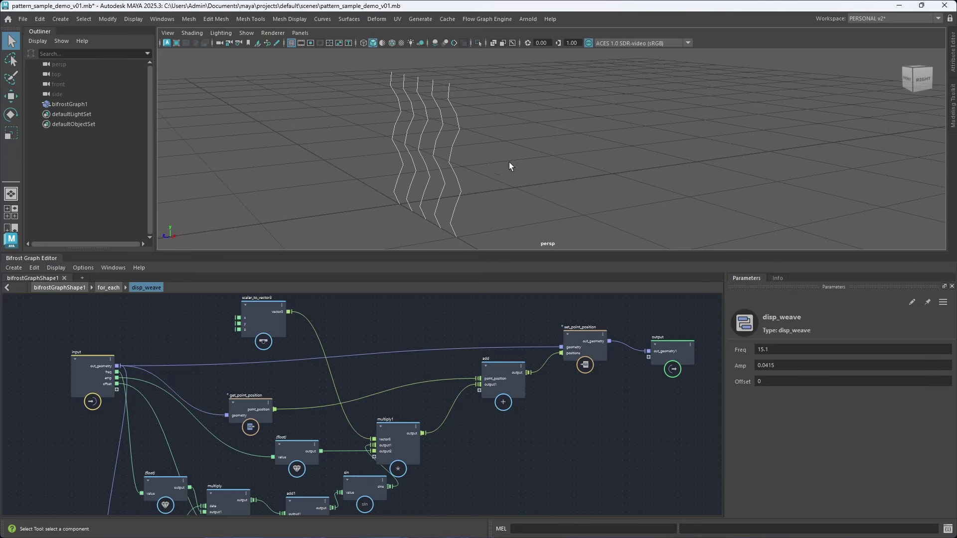
scroll(432, 317, "down", 3)
middle_click_drag(418, 323, 425, 303, "alt")
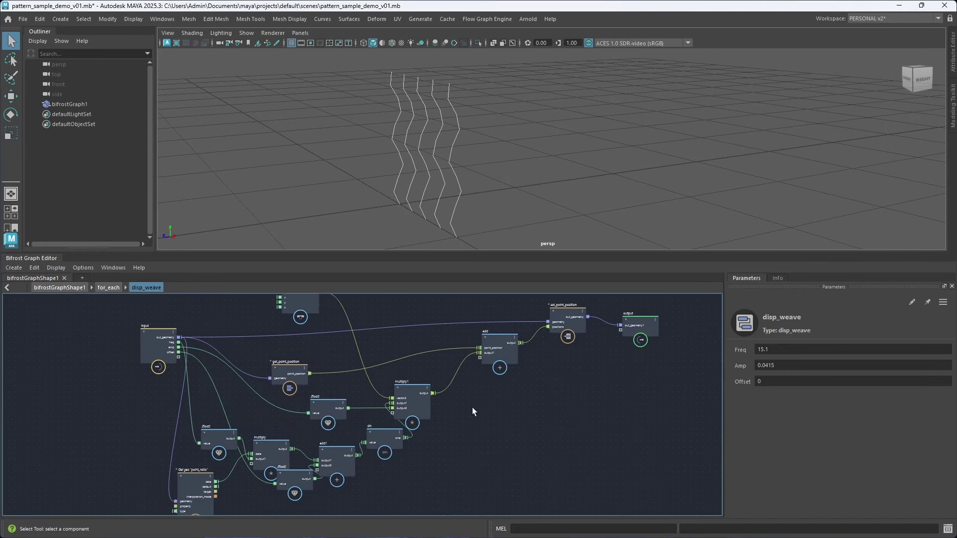
scroll(472, 408, "up", 1)
middle_click_drag(468, 397, 470, 418, "alt")
scroll(379, 363, "up", 1)
mouse_move(383, 363)
middle_mouse_down()
mouse_move(389, 376)
mouse_move(388, 366)
middle_mouse_up()
scroll(382, 374, "up", 1)
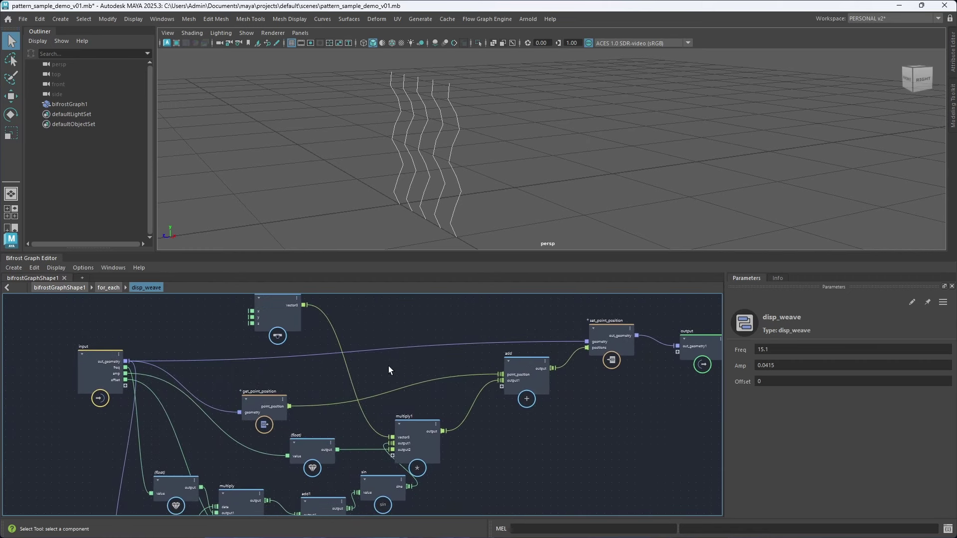
Move the point_ratio node below the network and the offset float node above multiply to separate overlapping nodes.
scroll(386, 368, "down", 2)
middle_click_drag(485, 457, 481, 366, "alt")
scroll(358, 443, "down", 1)
middle_click_drag(367, 453, 406, 422, "alt")
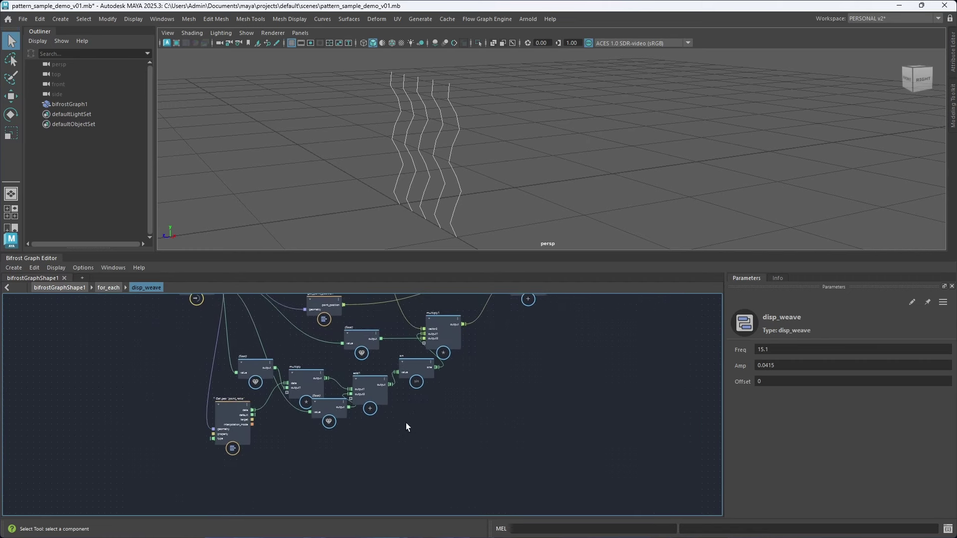
left_click_drag(230, 419, 210, 468)
left_click_drag(328, 410, 291, 342)
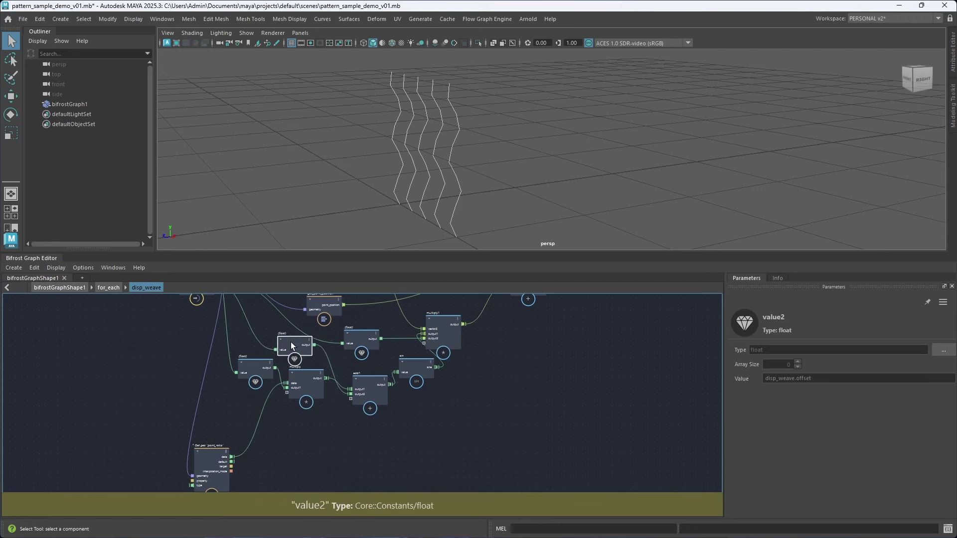
Spread the multiply, add1, freq float and offset float nodes apart in the wave-input branch of disp_weave.
left_click_drag(302, 383, 306, 433)
left_click_drag(254, 373, 238, 403)
left_click_drag(307, 430, 289, 439)
left_click_drag(364, 400, 362, 424)
left_click_drag(294, 344, 284, 371)
Reposition the multiply1, add, output and sin nodes to space out the rest of the disp_weave network.
middle_click_drag(482, 373, 364, 440, "alt")
left_click_drag(326, 402, 343, 382)
left_click_drag(415, 349, 429, 355)
left_click_drag(479, 318, 582, 322)
middle_click_drag(458, 382, 527, 354, "alt")
scroll(454, 382, "up", 3)
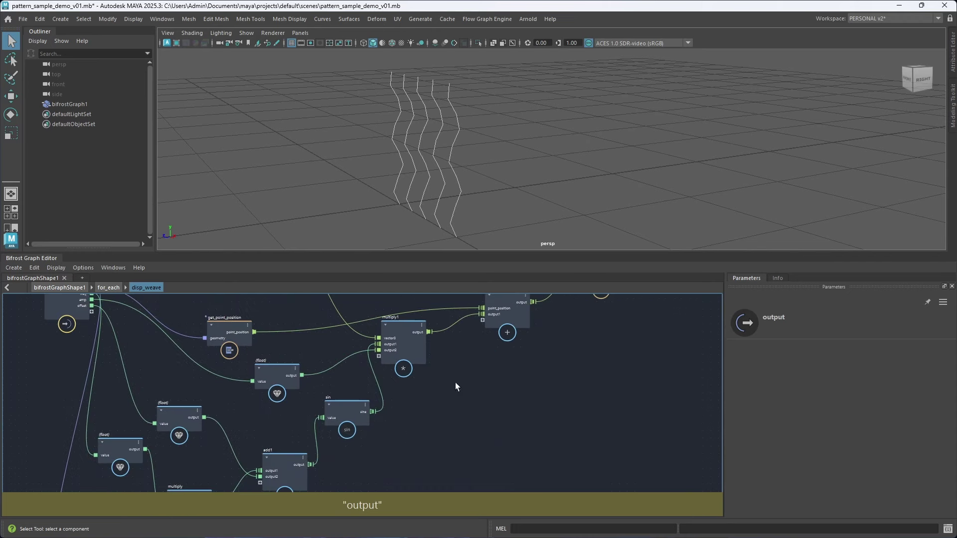
left_click_drag(343, 424, 328, 427)
mouse_move(386, 432)
middle_mouse_down("alt")
mouse_move(418, 411)
mouse_move(412, 380)
mouse_move(411, 423)
mouse_move(388, 425)
middle_mouse_up("alt")
scroll(418, 386, "down", 2)
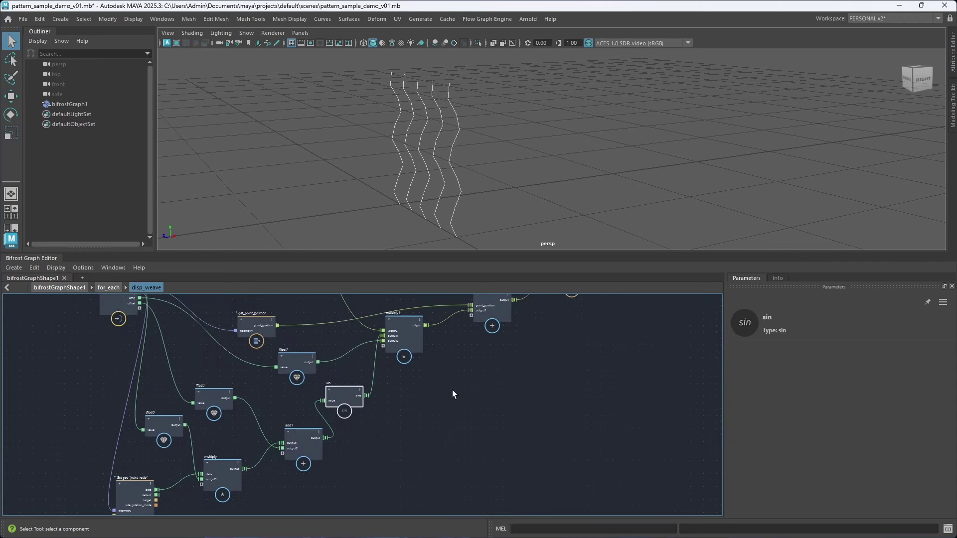
scroll(452, 390, "down", 1)
middle_click_drag(453, 390, 432, 404, "alt")
scroll(439, 403, "down", 1)
scroll(432, 404, "up", 3)
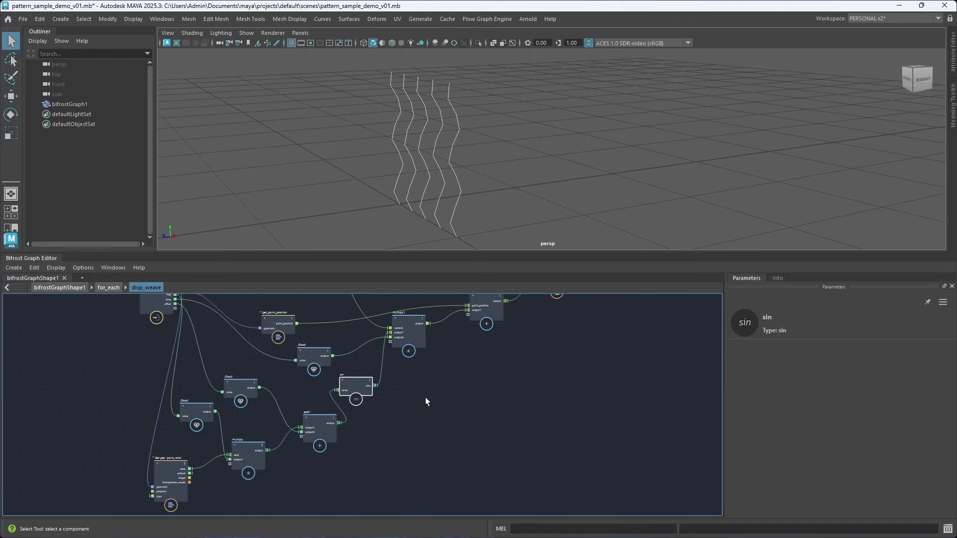
Switch to the Houdini weaving tutorial in the browser to read its sine displacement expression, and return to Maya.
key("alt+Tab")
key("alt+Tab")
key("alt+Tab")
key("alt+Tab")
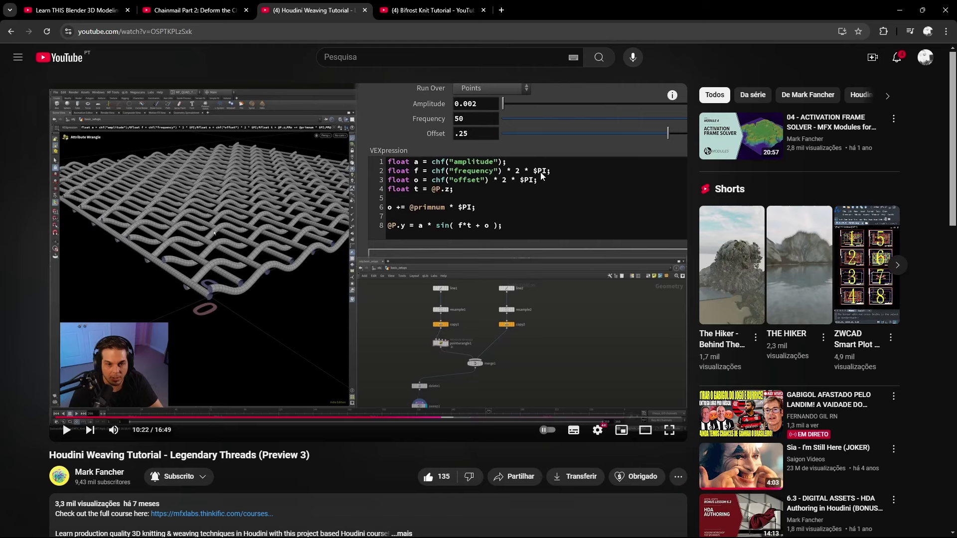
left_click(900, 10)
Examine multiply1 and the sin, add1 and multiply branch that feeds it in the disp_weave network.
middle_click_drag(390, 447, 360, 457, "alt")
right_click_drag(359, 457, 380, 350, "alt")
middle_click_drag(379, 350, 351, 396, "alt")
left_click(351, 396)
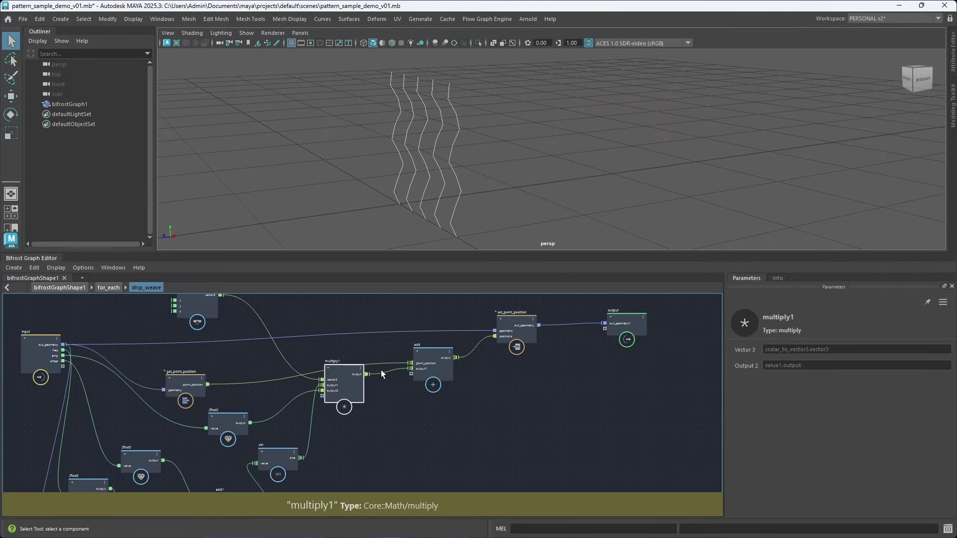
left_click(443, 346)
left_click(341, 385)
scroll(385, 419, "down", 2)
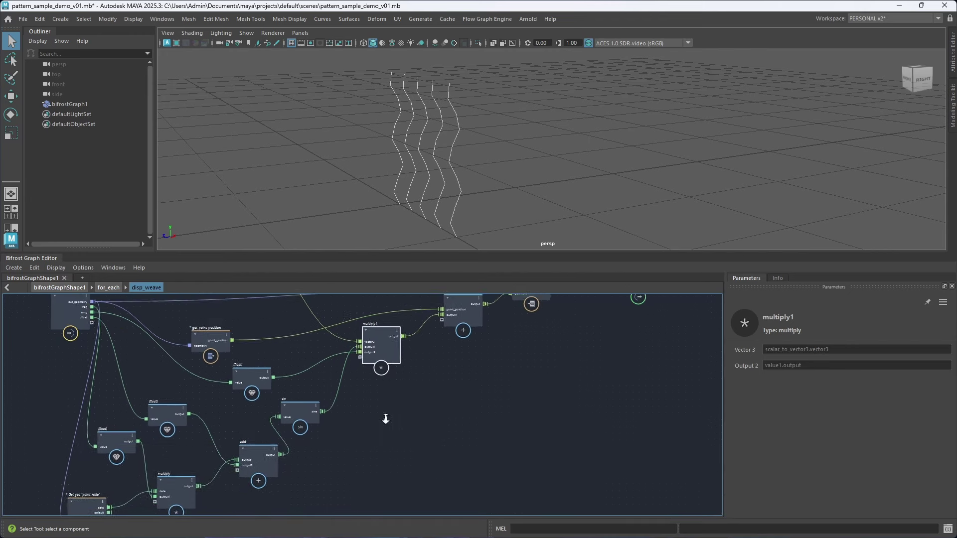
scroll(387, 411, "up", 2)
scroll(376, 404, "down", 3)
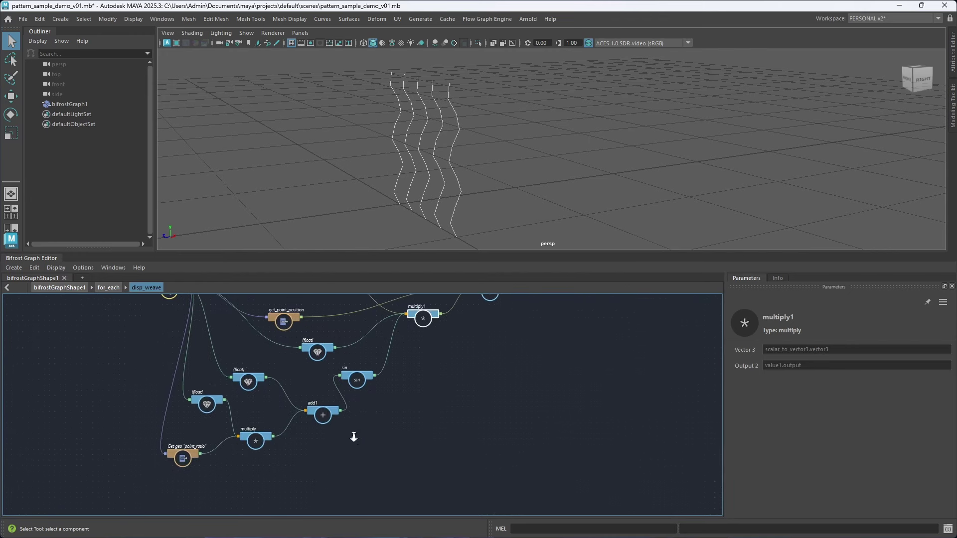
scroll(344, 437, "up", 3)
Add a pi node below the point_ratio node in disp_weave.
left_click(275, 451)
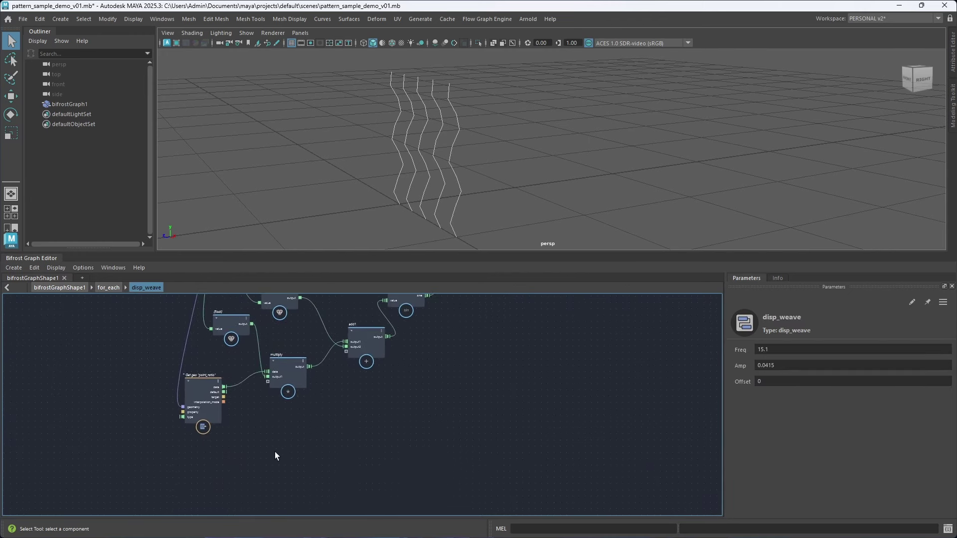
key("Tab")
type("pi")
key("Down")
key("Return")
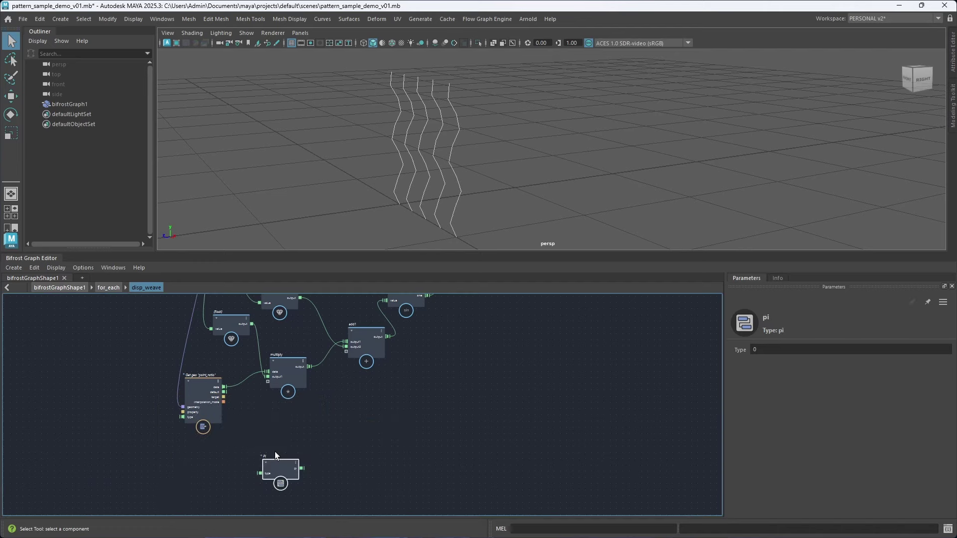
left_click_drag(282, 472, 225, 471)
Add a multiply node beside the pi node and connect pi to it.
left_click(272, 434)
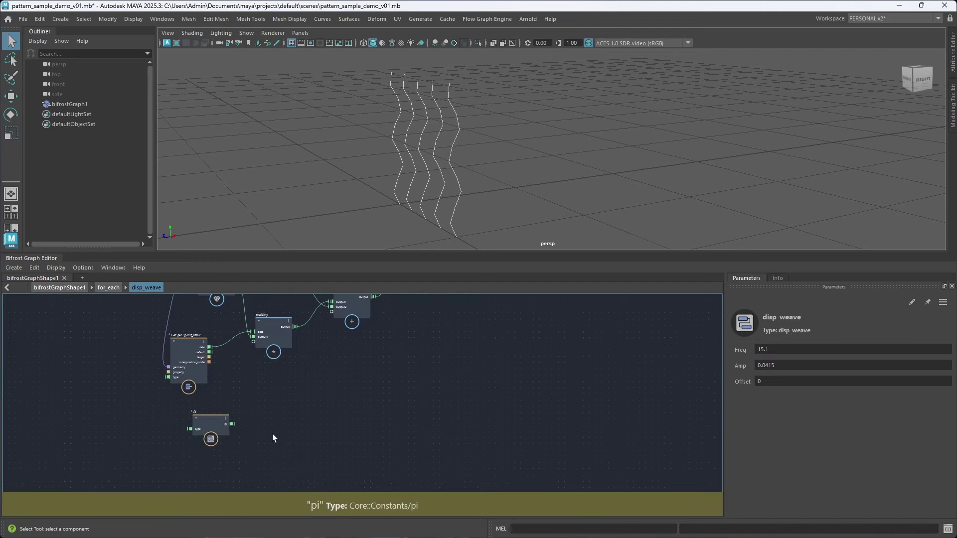
key("Tab")
type("mult")
key("Down")
key("Return")
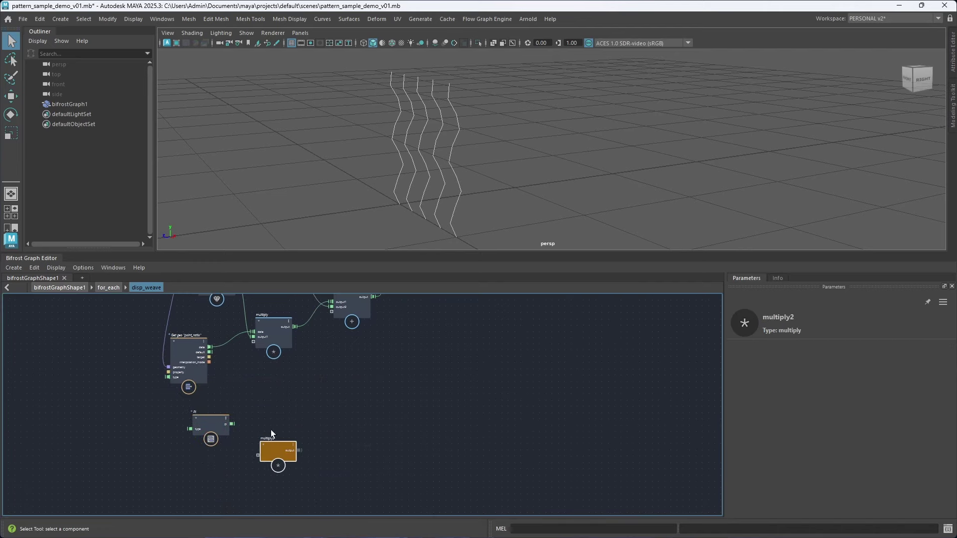
left_click_drag(232, 424, 207, 439)
Create a float value node feeding the pi multiply's second input, set it to 2, and align the nodes.
scroll(299, 404, "up", 2)
right_click(277, 377)
left_click(287, 383)
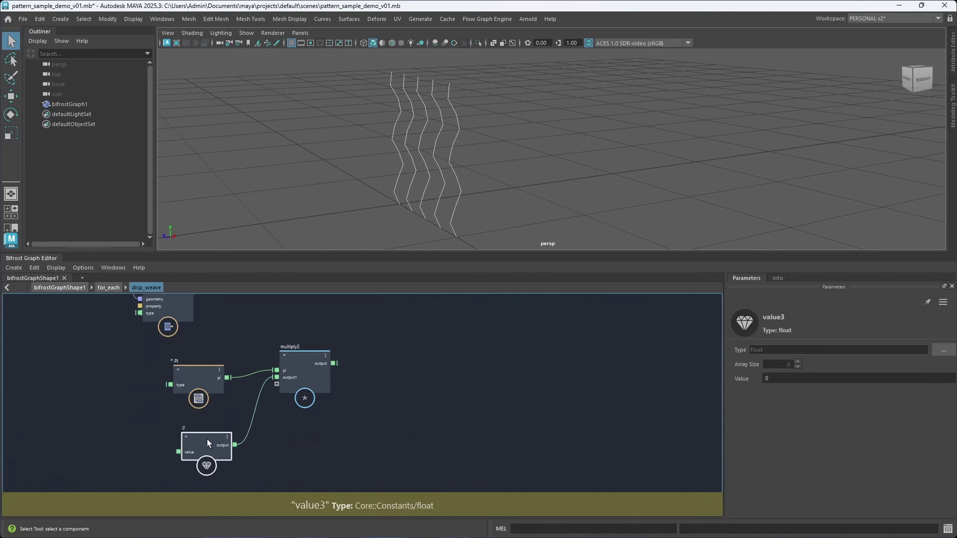
left_click(782, 378)
type("2")
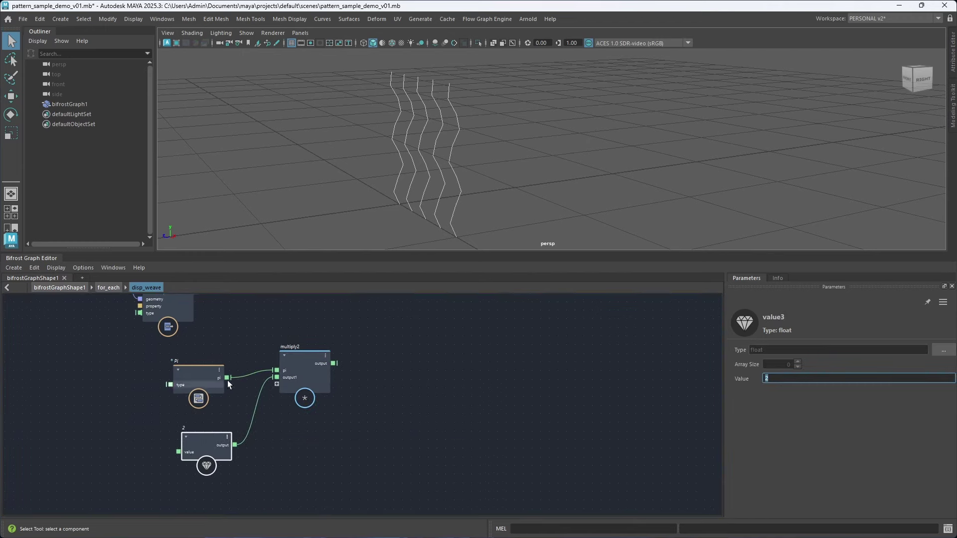
left_click_drag(214, 380, 214, 371)
left_click_drag(312, 370, 306, 386)
Insert a new multiply node into the connection between the offset float and add1.
right_click_drag(362, 420, 372, 367, "alt")
middle_click_drag(372, 367, 301, 447, "alt")
right_click_drag(301, 448, 310, 414, "alt")
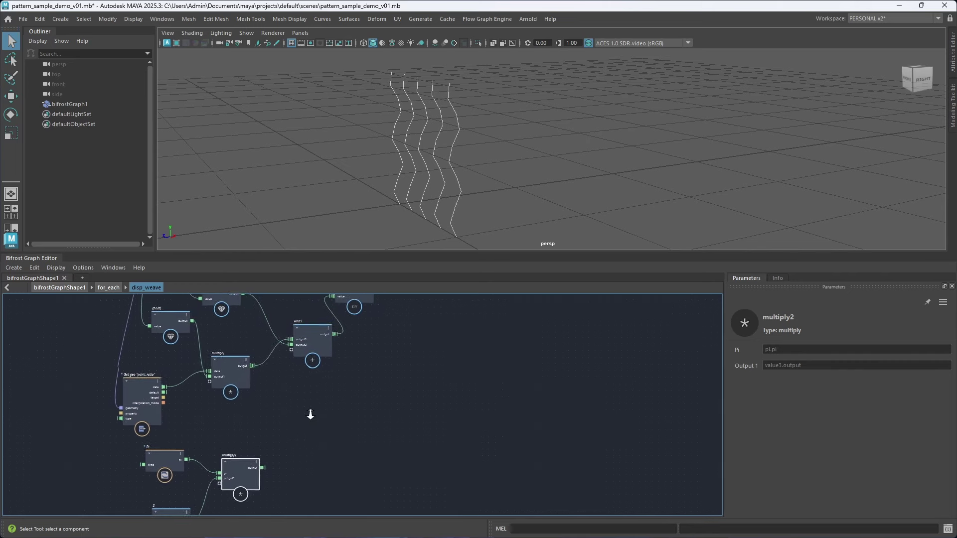
mouse_move(310, 415)
middle_mouse_down()
mouse_move(316, 393)
mouse_move(312, 407)
mouse_move(321, 405)
middle_mouse_up()
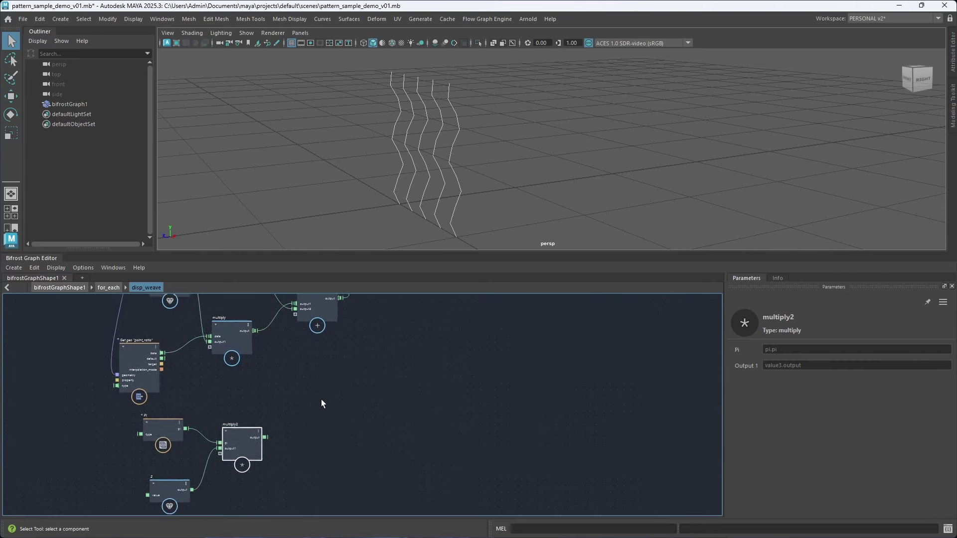
middle_click_drag(306, 372, 345, 473)
middle_click_drag(104, 334, 118, 431)
left_click(284, 441)
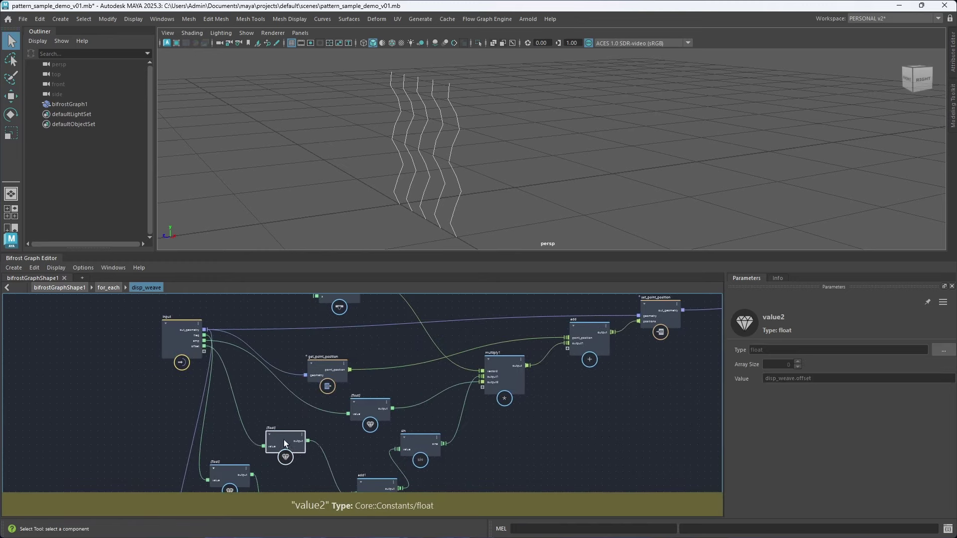
middle_click_drag(312, 481, 256, 379)
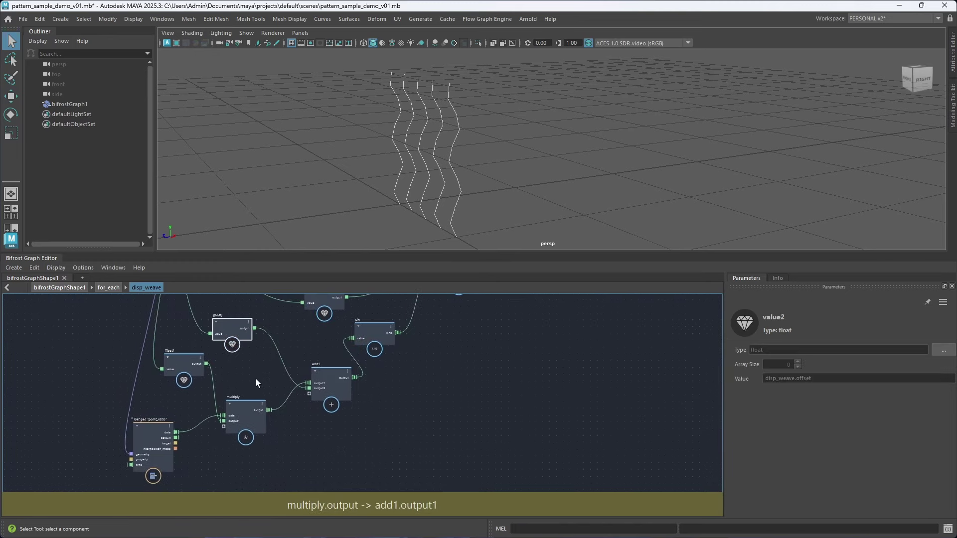
left_click(254, 379)
key("Tab")
type("mult")
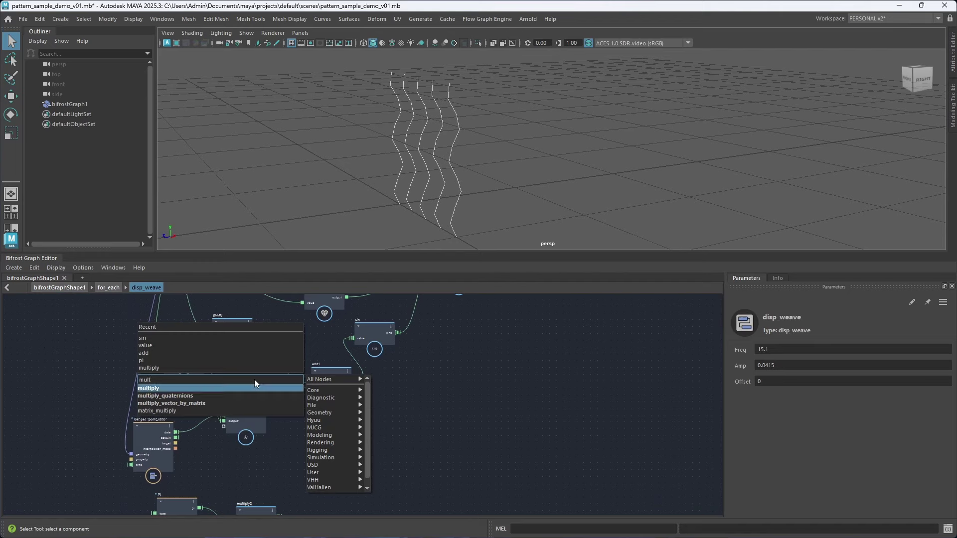
key("Return")
left_click_drag(238, 400, 283, 357)
Connect the 2 × pi multiply's output to the offset multiply, and space the offset float and its multiply apart.
middle_click_drag(271, 462, 275, 390)
left_click(283, 444)
middle_click_drag(266, 323, 262, 397)
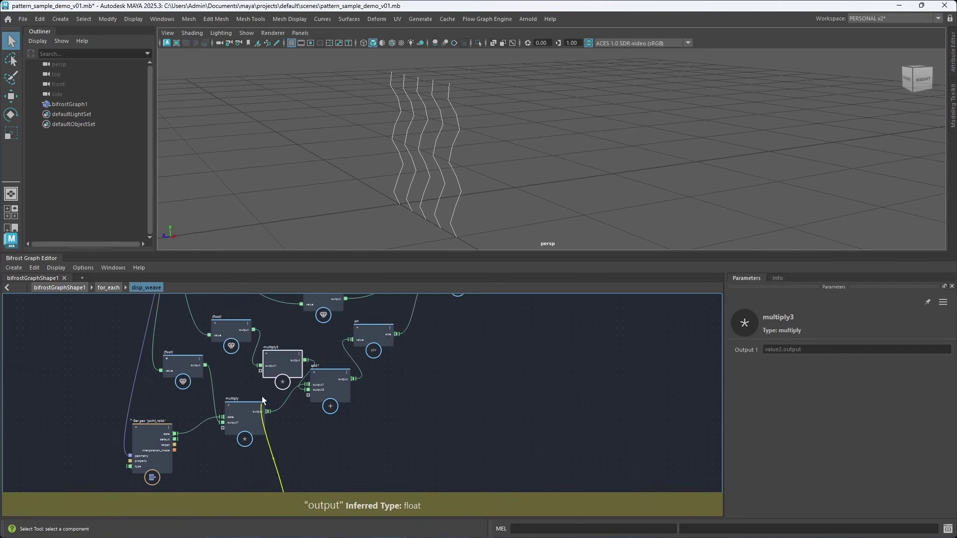
left_click(259, 370)
left_click_drag(231, 333, 215, 338)
left_click_drag(285, 362, 275, 351)
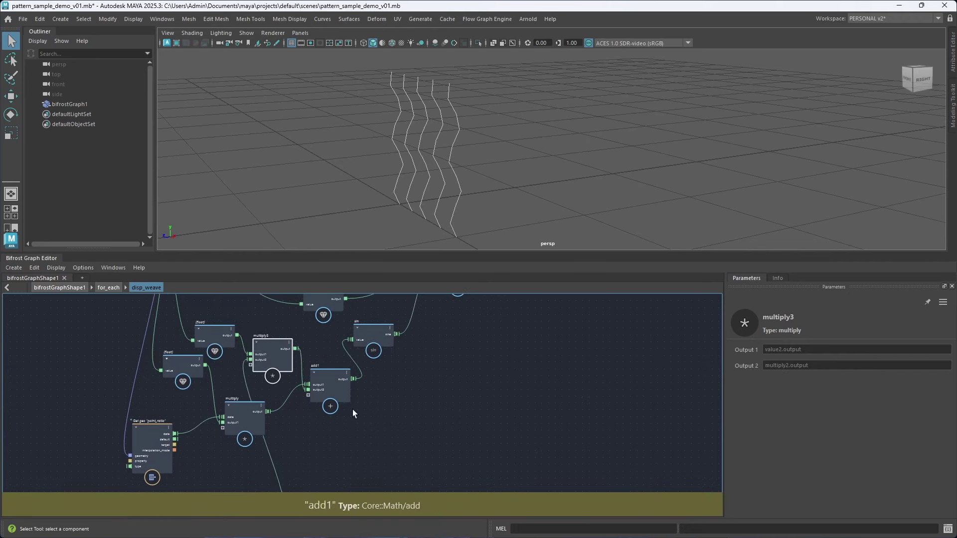
Select the pi, 2 and multiply2 nodes together and move them closer to the point_ratio node.
scroll(294, 437, "down", 2)
middle_click_drag(295, 435, 311, 360)
left_click_drag(318, 460, 190, 391)
left_click_drag(282, 413, 255, 393)
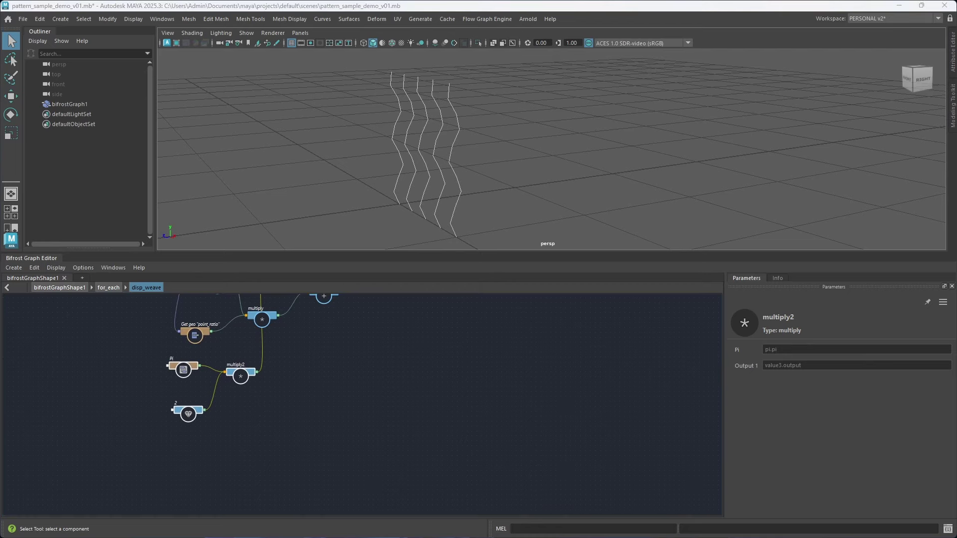
Move the freq float node away from multiply to make room for another node between them.
middle_click_drag(305, 298, 298, 427)
right_click_drag(246, 420, 250, 431, "alt")
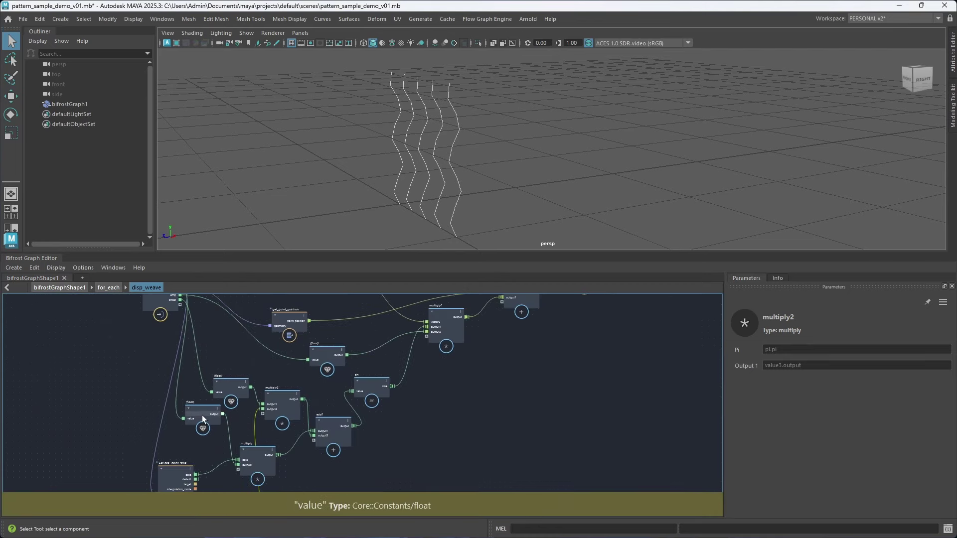
left_click_drag(202, 414, 213, 427)
middle_click_drag(237, 354, 243, 381, "alt")
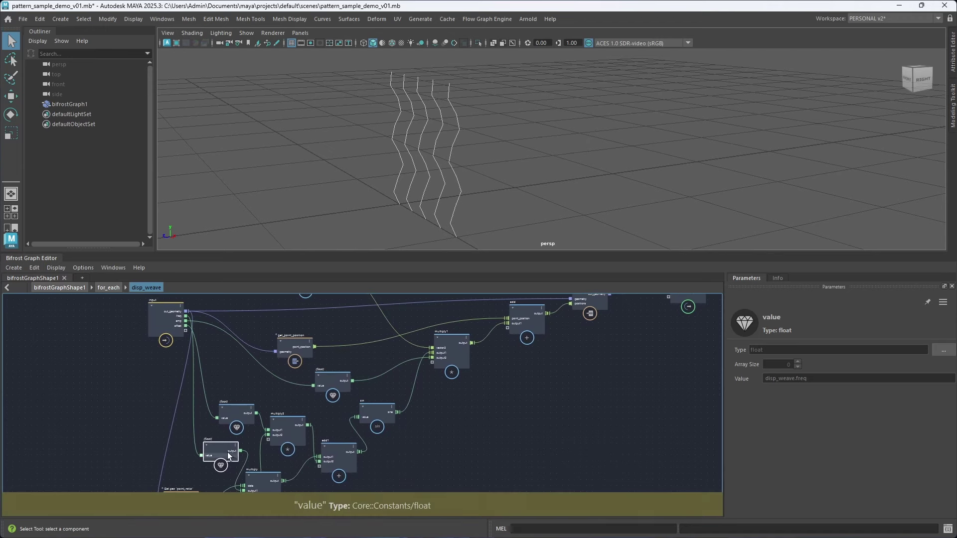
middle_click_drag(252, 450, 253, 372)
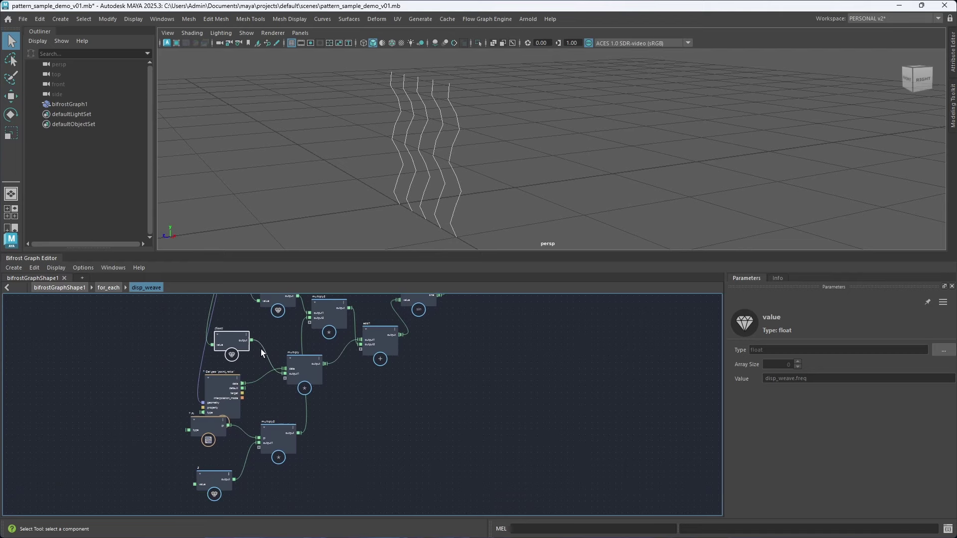
left_click_drag(239, 346, 198, 350)
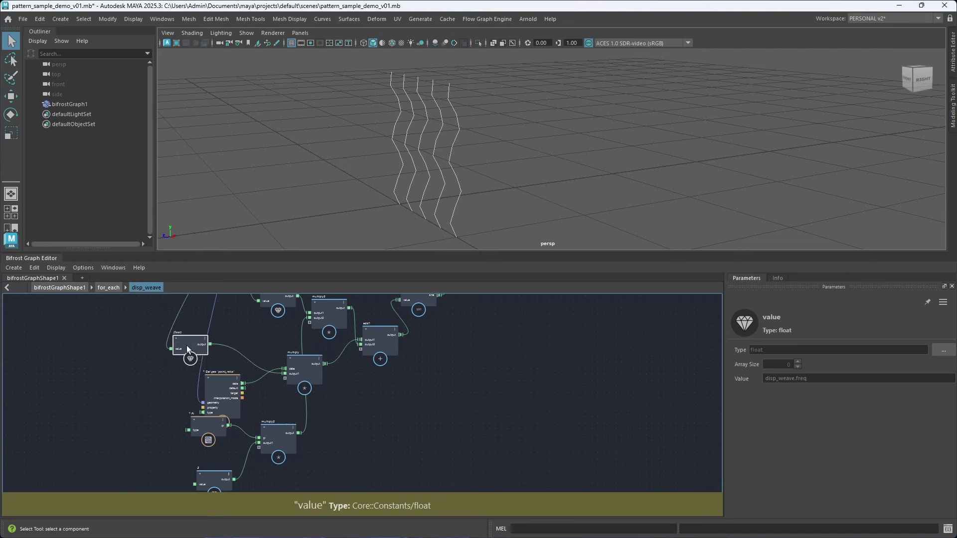
Insert a multiply node between the freq float and multiply, and connect the 2 × pi result to it.
left_click(244, 334)
key("Tab")
type("multiply")
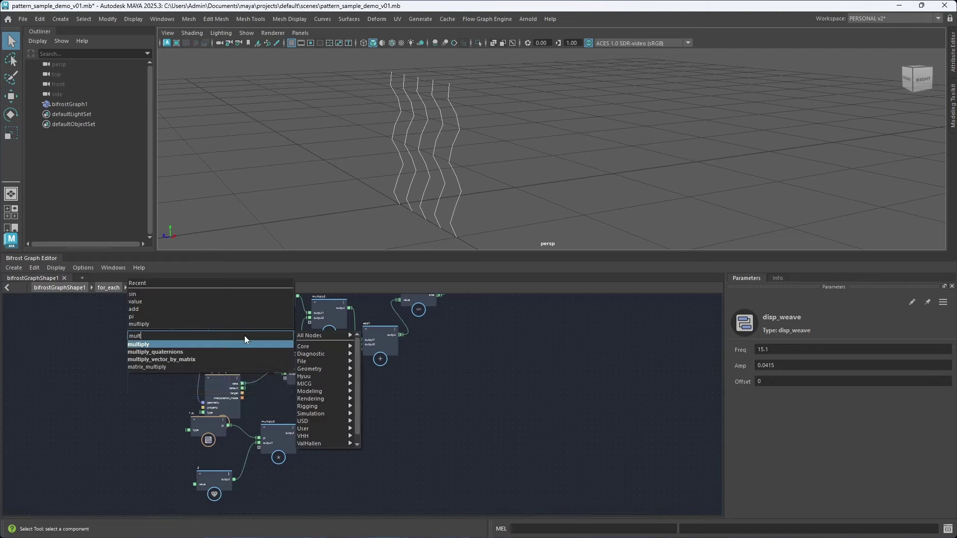
key("Return")
left_click_drag(210, 344, 254, 348)
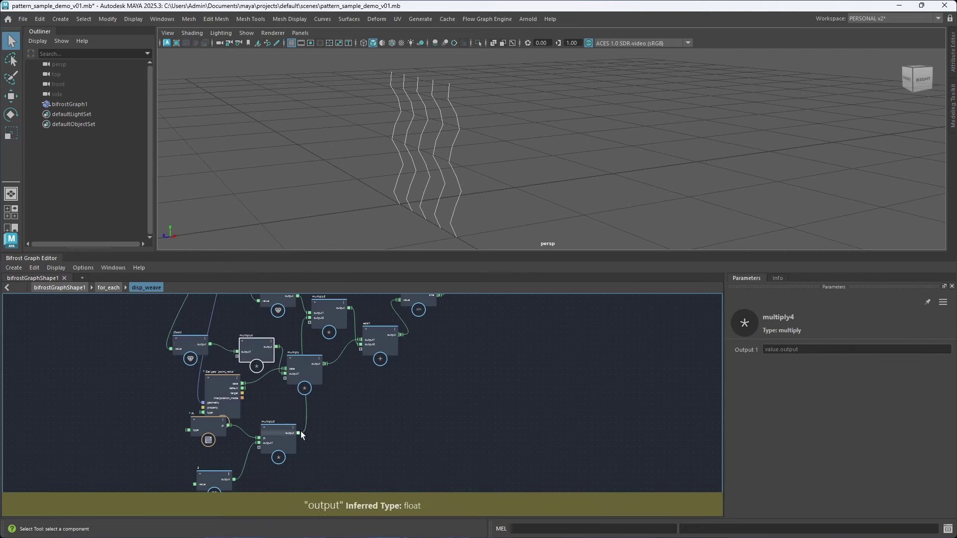
left_click_drag(300, 432, 259, 343)
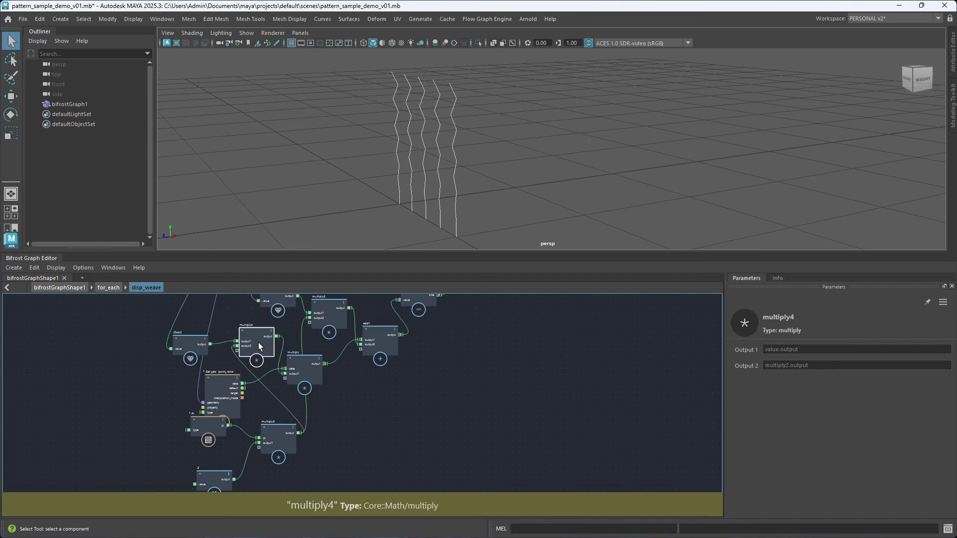
Spread out the multiply1, sin, add1, multiply3 and offset float nodes to make the wave branch easier to read.
middle_click_drag(437, 361, 271, 464, "alt")
scroll(271, 464, "down", 2)
left_click_drag(317, 363, 349, 359)
middle_click_drag(313, 407, 349, 373, "alt")
left_click_drag(292, 382, 338, 375)
left_click_drag(268, 410, 312, 398)
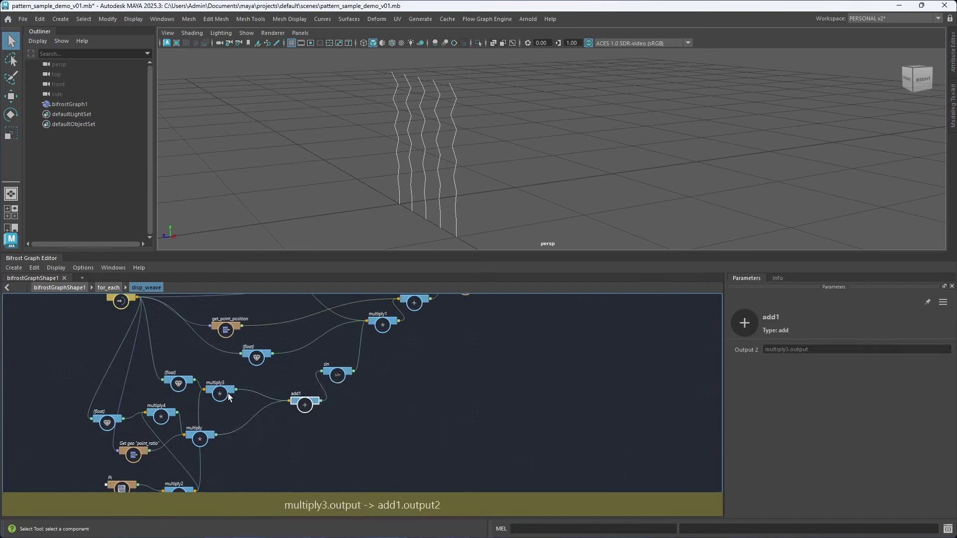
left_click_drag(224, 391, 254, 393)
left_click_drag(179, 384, 197, 384)
middle_click_drag(218, 435, 262, 392, "alt")
scroll(269, 405, "up", 2)
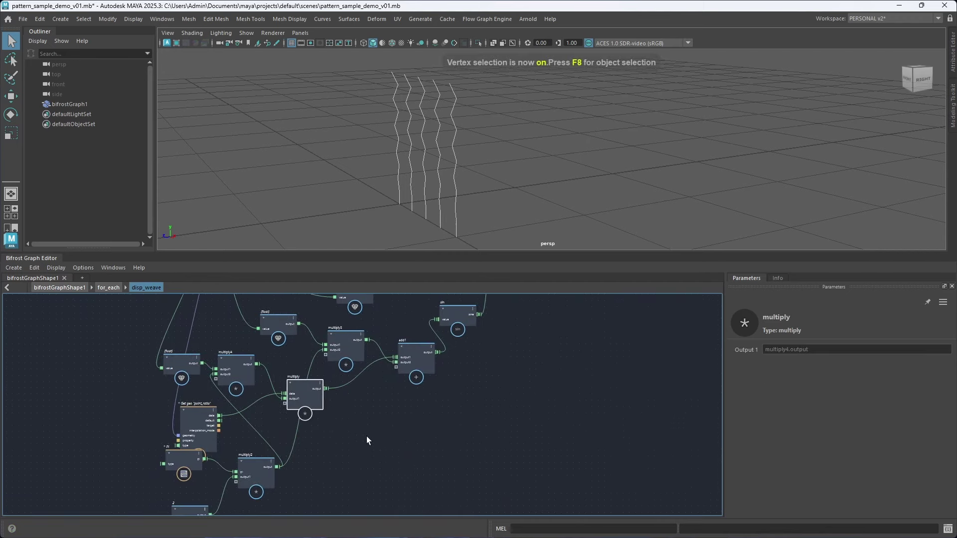
Cut the connection from point_ratio's data to multiply and move the point_ratio node up near the offset float.
middle_click_drag(359, 412, 356, 440, "alt")
right_click_drag(356, 441, 357, 434, "alt")
middle_click_drag(357, 435, 370, 431, "alt")
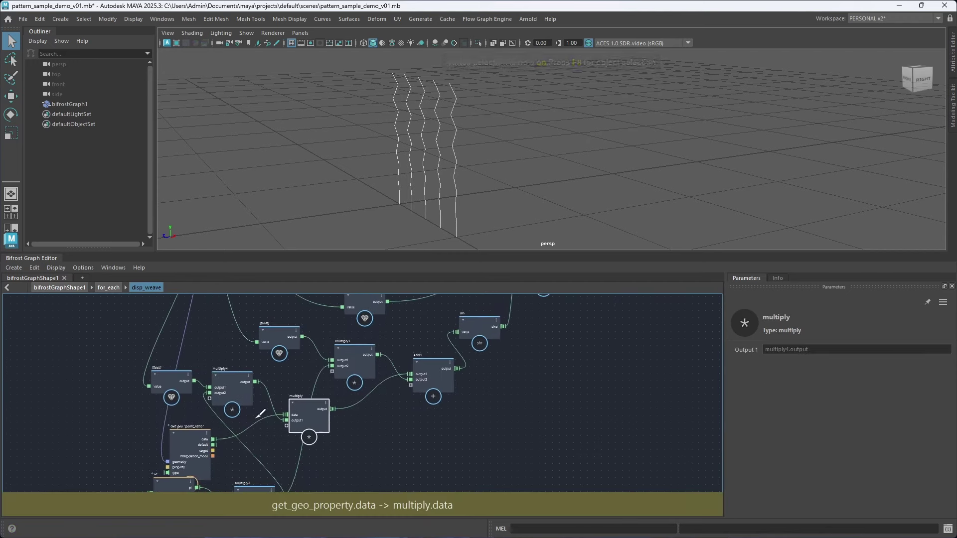
left_click_drag(256, 418, 265, 435, "ctrl+alt+shift")
left_click_drag(197, 438, 285, 305)
Move the input node away from the network and shift the freq float slightly away from multiply4.
middle_click_drag(203, 395, 258, 504, "alt")
left_click_drag(230, 316, 87, 354)
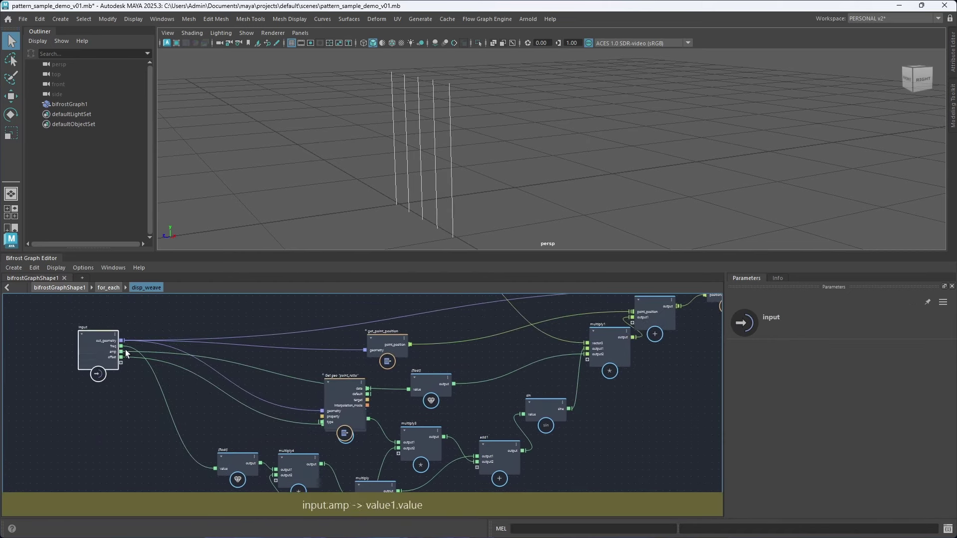
middle_click_drag(174, 446, 164, 351, "alt")
left_click_drag(220, 367, 214, 367)
middle_click_drag(229, 439, 222, 413, "alt")
Move the pi, multiply2 and 2 value nodes together into clear space below the freq float.
left_click_drag(235, 446, 161, 441)
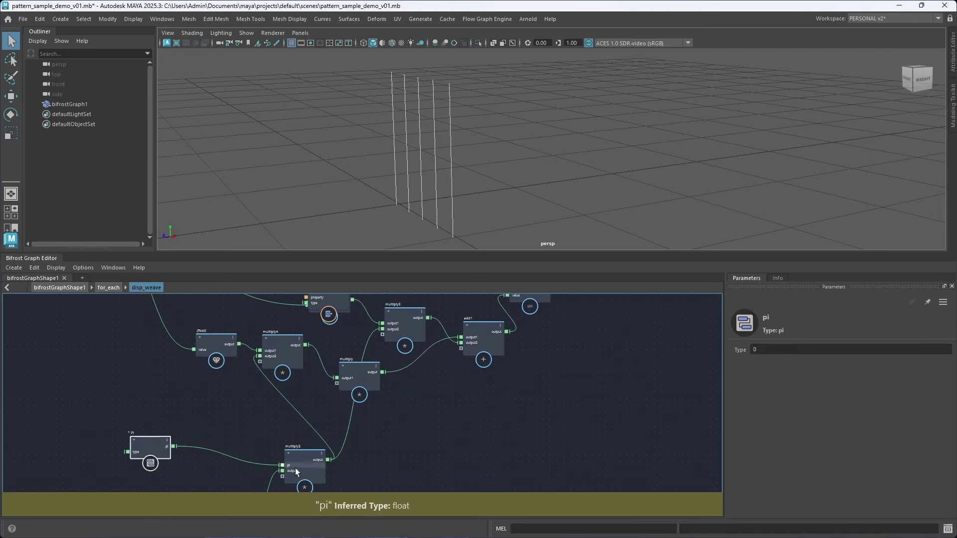
left_click_drag(298, 471, 242, 447)
middle_click_drag(310, 468, 324, 360, "alt")
left_click_drag(253, 427, 177, 408)
middle_click_drag(284, 366, 249, 474, "alt")
left_click_drag(233, 451, 223, 456)
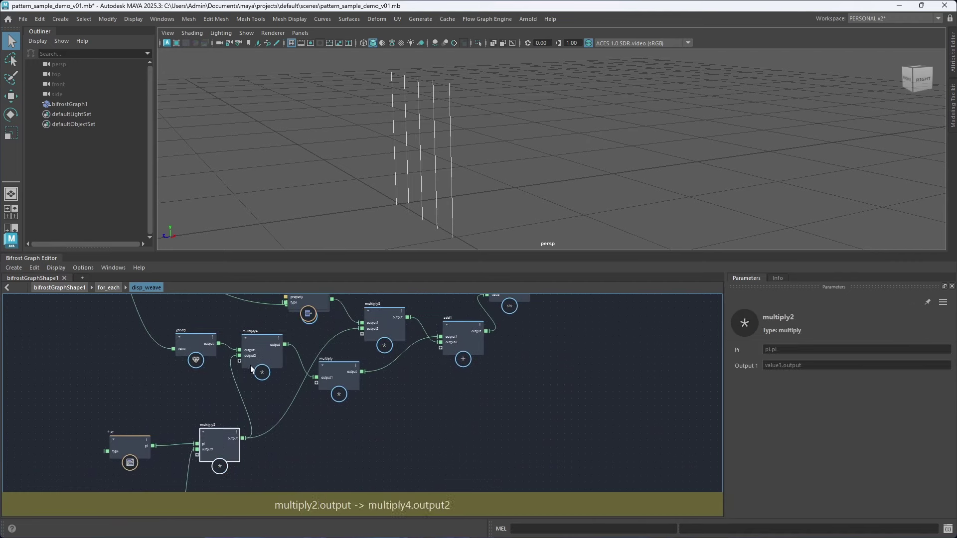
Move multiply4 toward the freq float and multiply toward add1 to widen the gap between them.
left_click_drag(263, 371, 247, 375)
middle_click_drag(248, 375, 211, 428)
left_click_drag(298, 427, 339, 428)
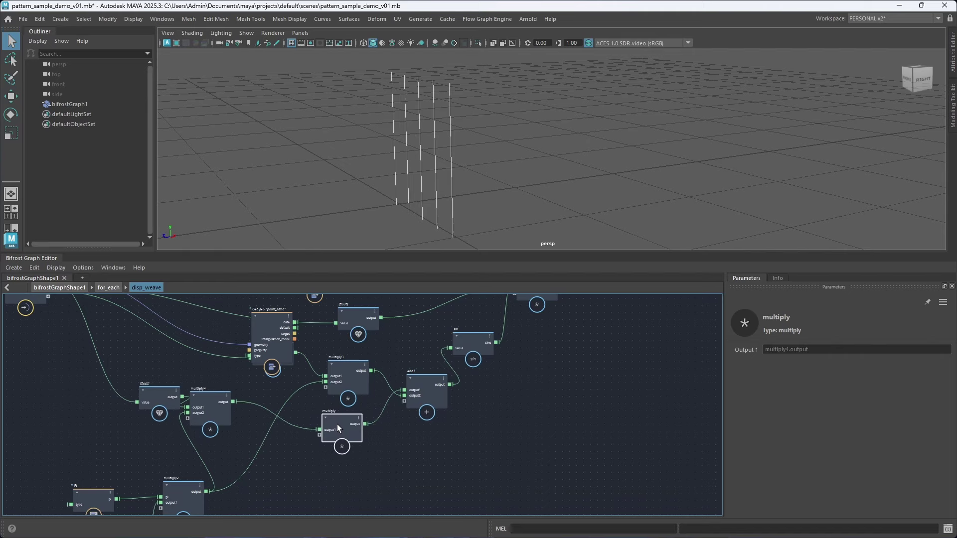
Move the multiply node closer to add1 and reconnect point_ratio's data output to multiply.
left_click_drag(336, 425, 362, 423)
left_click(286, 346)
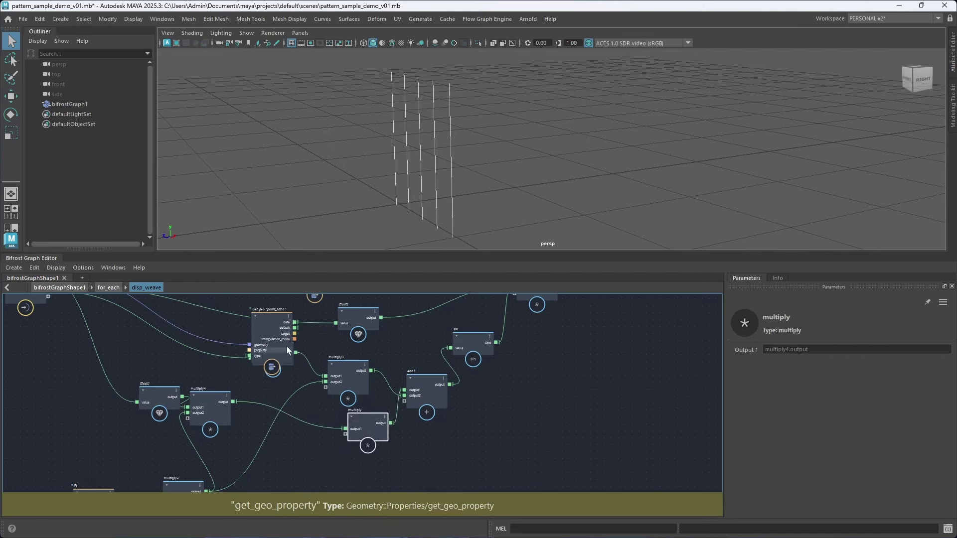
mouse_move(286, 346)
left_mouse_down()
mouse_move(241, 358)
mouse_move(274, 351)
mouse_move(281, 314)
mouse_move(289, 353)
left_mouse_up()
mouse_move(247, 356)
left_mouse_down()
mouse_move(243, 377)
mouse_move(277, 456)
mouse_move(354, 436)
left_mouse_up()
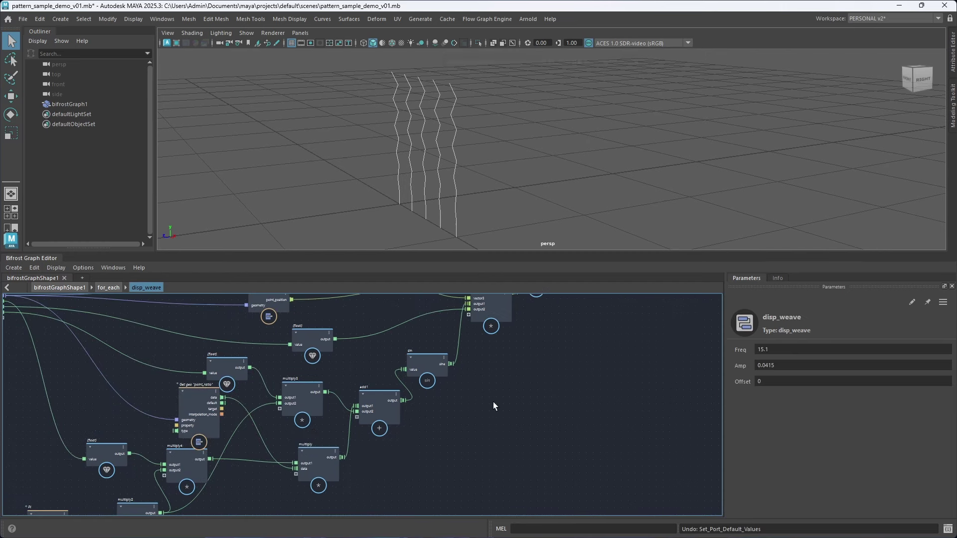
Set disp_weave's offset to 0.25 and its freq to 16.77.
key("F9")
right_click_drag(422, 137, 439, 147, "alt")
scroll(439, 148, "down", 2)
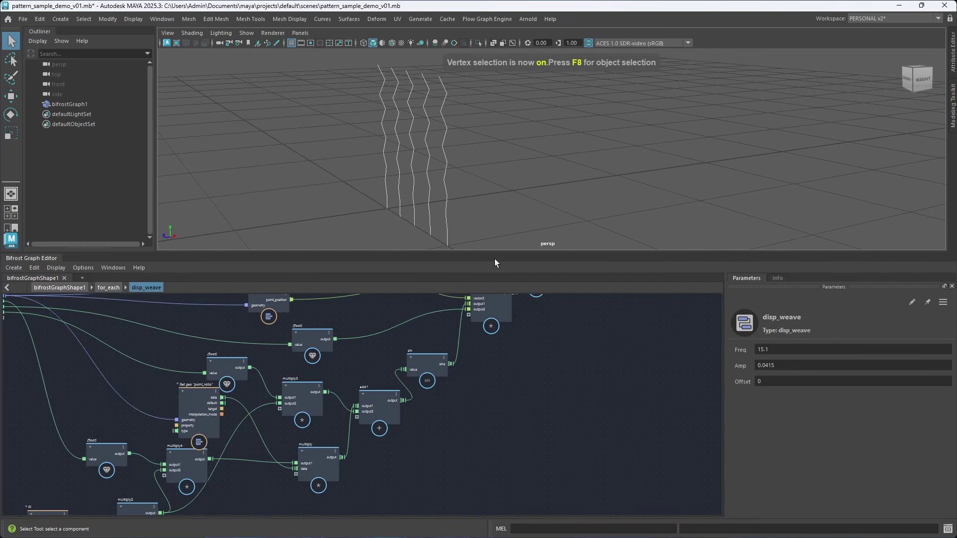
left_click_drag(742, 381, 829, 374)
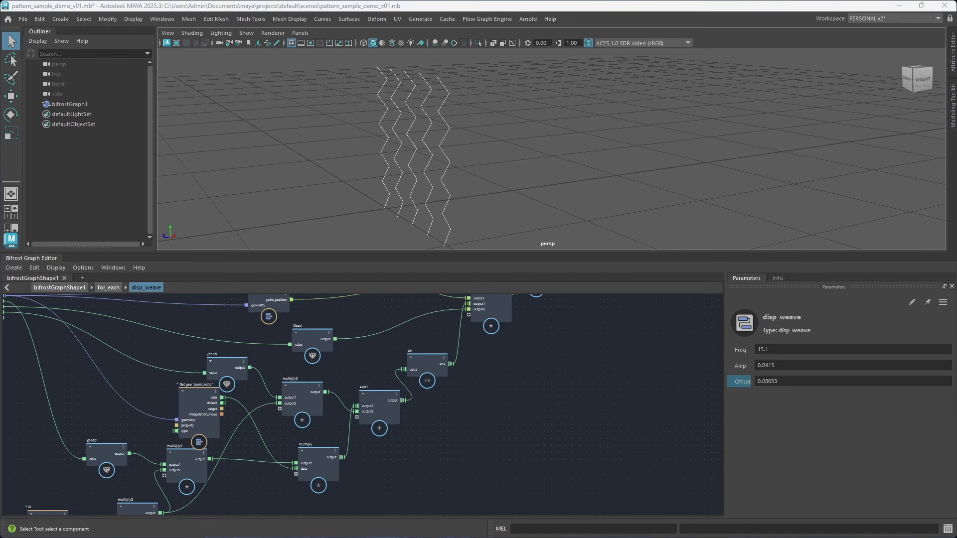
left_click(776, 384)
type(".2")
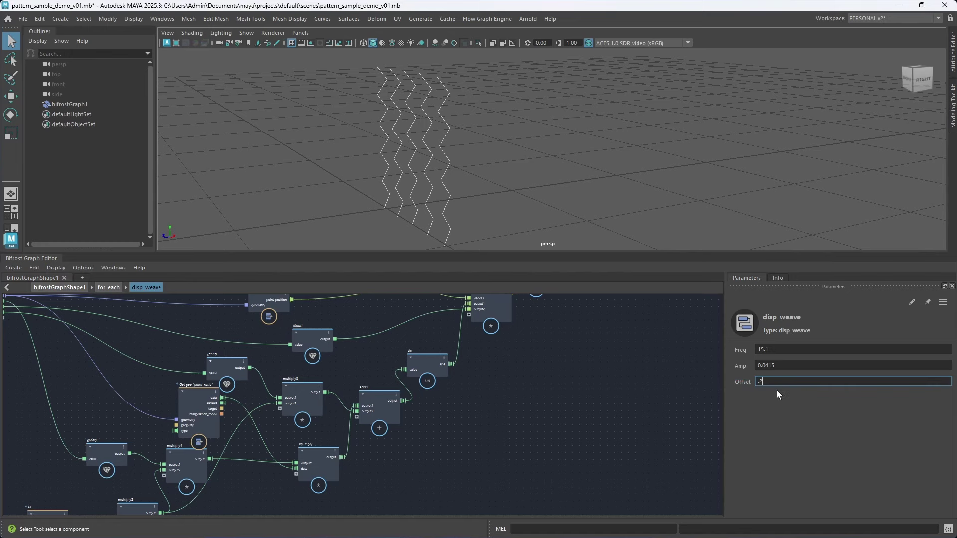
type("5")
mouse_move(465, 177)
left_mouse_down("alt")
mouse_move(449, 166)
mouse_move(466, 169)
mouse_move(458, 173)
left_mouse_up("alt")
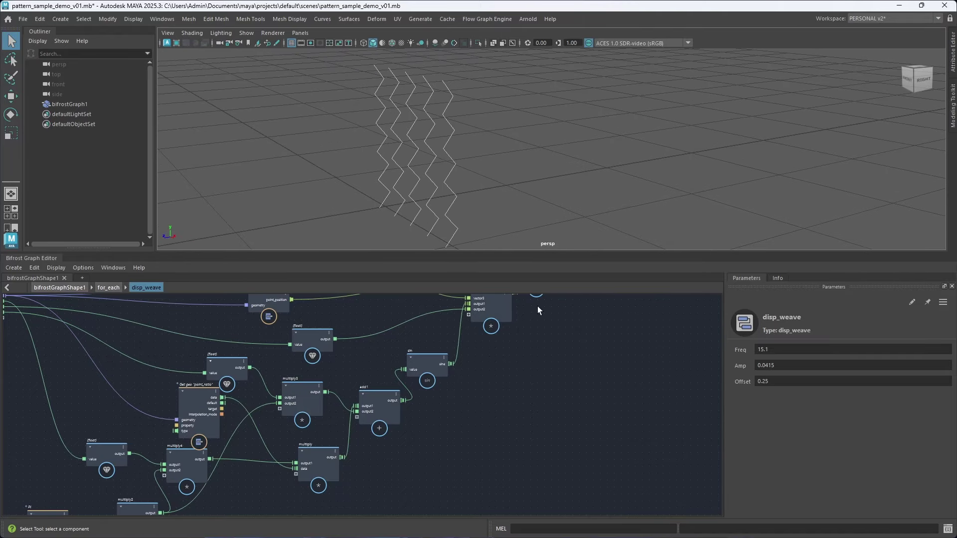
left_click_drag(747, 351, 762, 350)
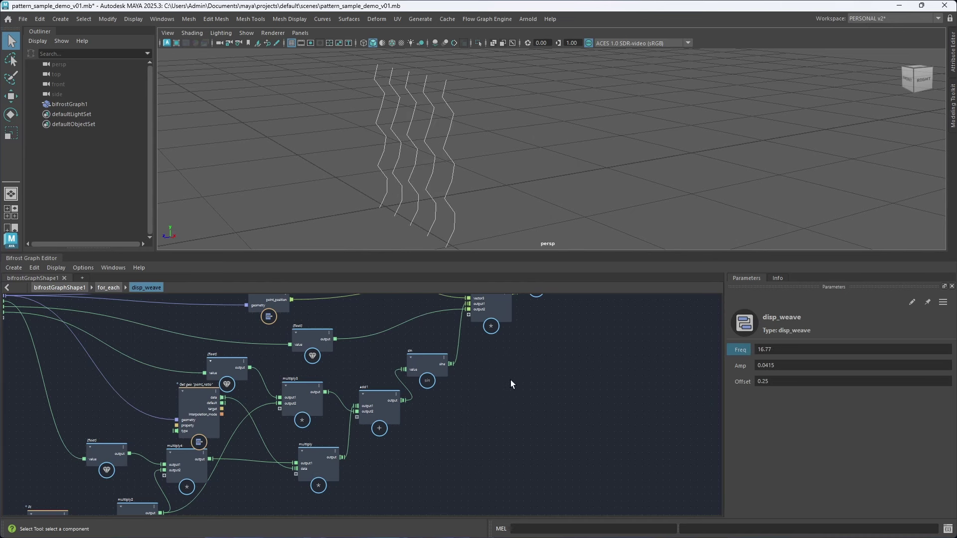
Move the scalar_to_vector3 node slightly closer to get_point_position inside disp_weave.
middle_click_drag(510, 384, 489, 472)
left_click_drag(264, 328, 259, 346)
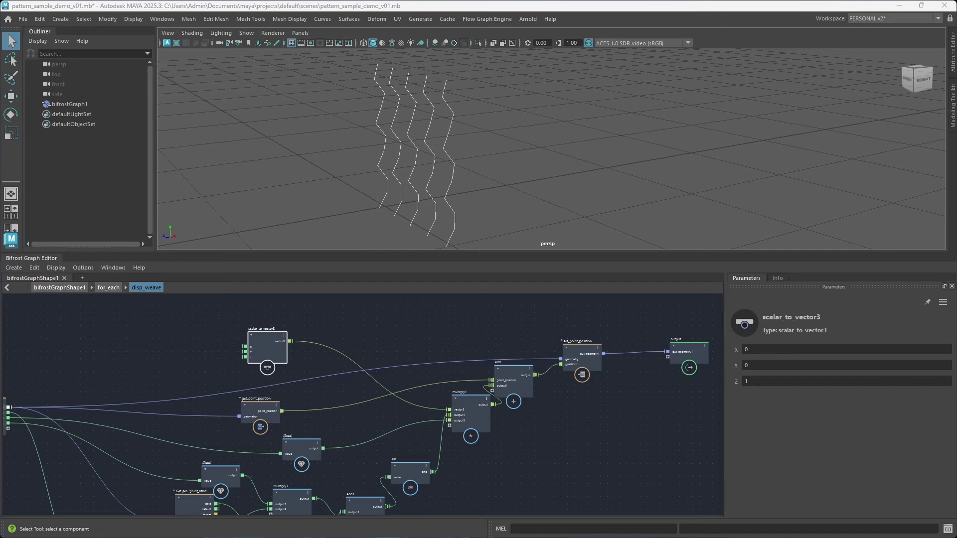
scroll(538, 429, "down", 1)
middle_click_drag(539, 436, 570, 392, "alt")
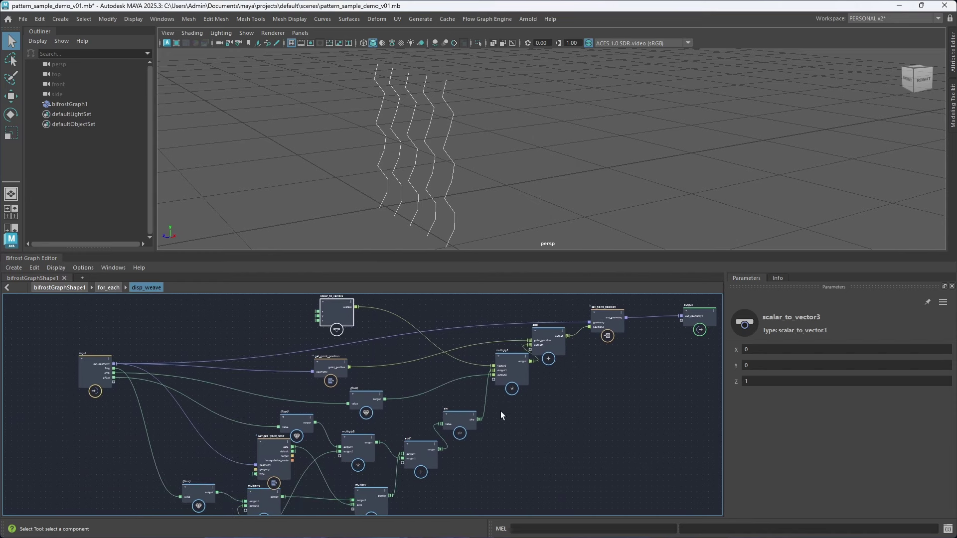
scroll(105, 405, "up", 3)
middle_click_drag(117, 370, 142, 412, "alt")
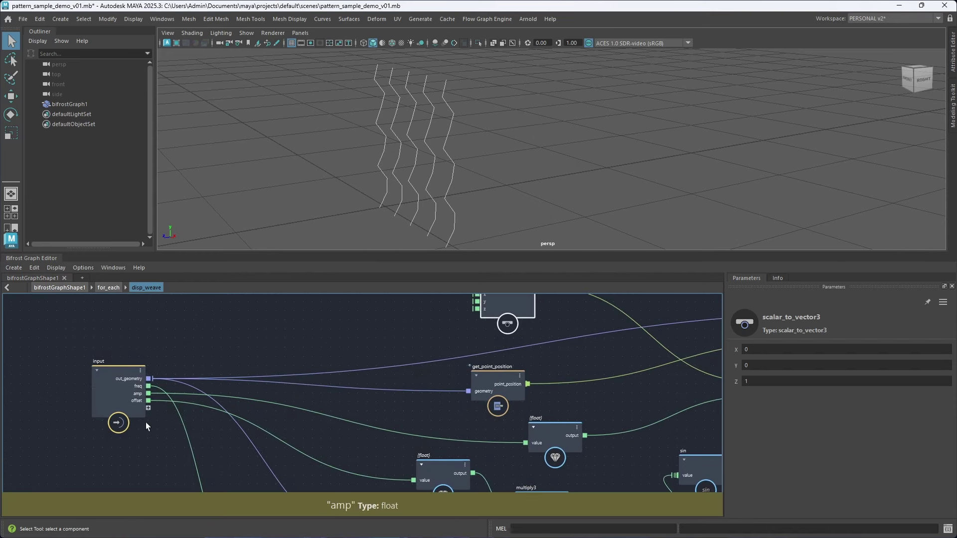
Return to the for_each level to save the scene and set disp_weave's amp to 0.0315.
left_click(108, 287)
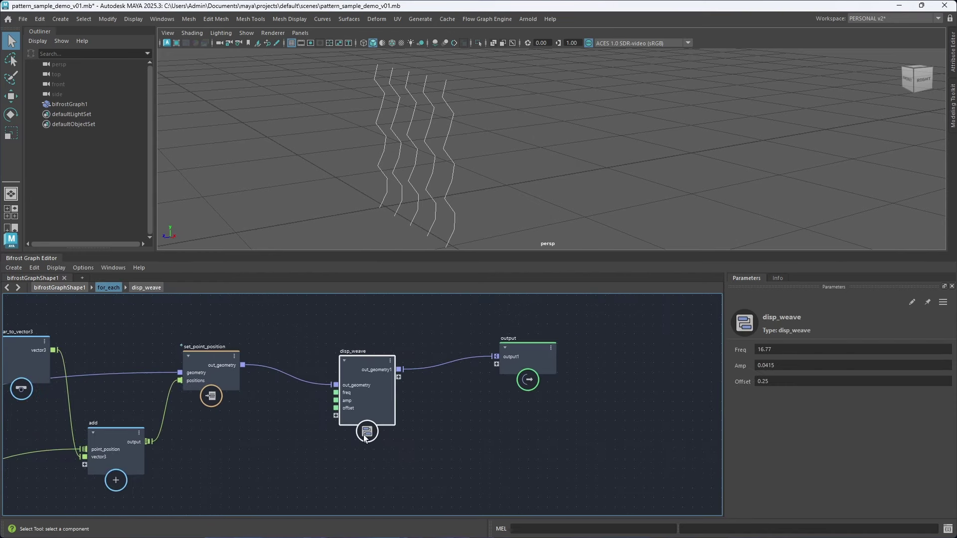
key("ctrl+s")
scroll(320, 439, "down", 1)
middle_click_drag(319, 441, 368, 423, "alt")
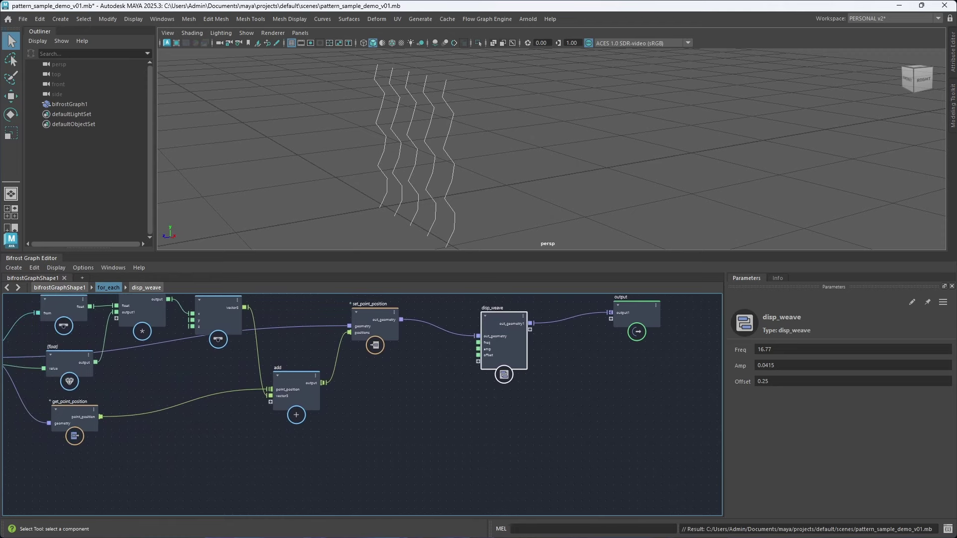
mouse_move(742, 368)
left_mouse_down()
mouse_move(722, 371)
mouse_move(732, 378)
left_mouse_up()
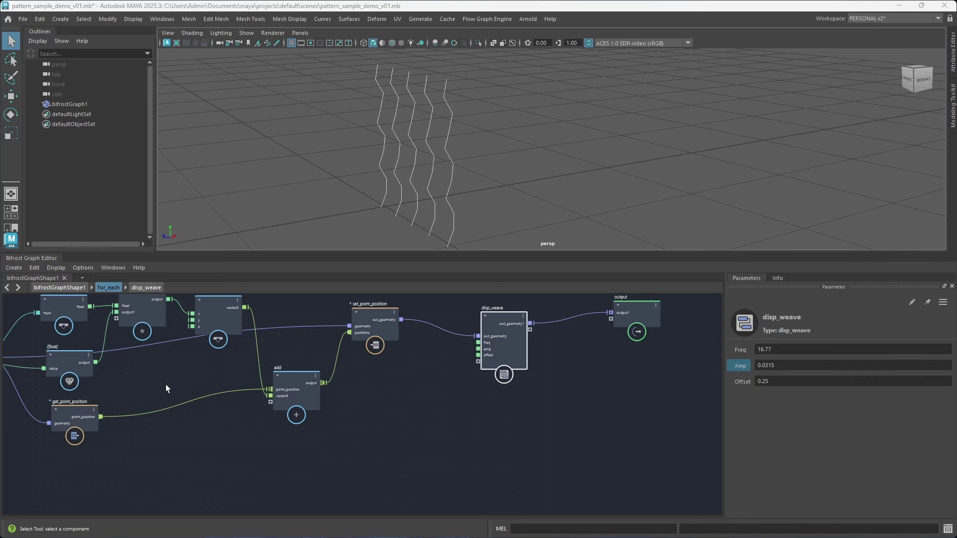
Add a decrement node below get_point_position, fed by the for_each input's max_iterations.
key("a")
left_click_drag(245, 426, 247, 472)
type("dec")
key("Down")
key("Return")
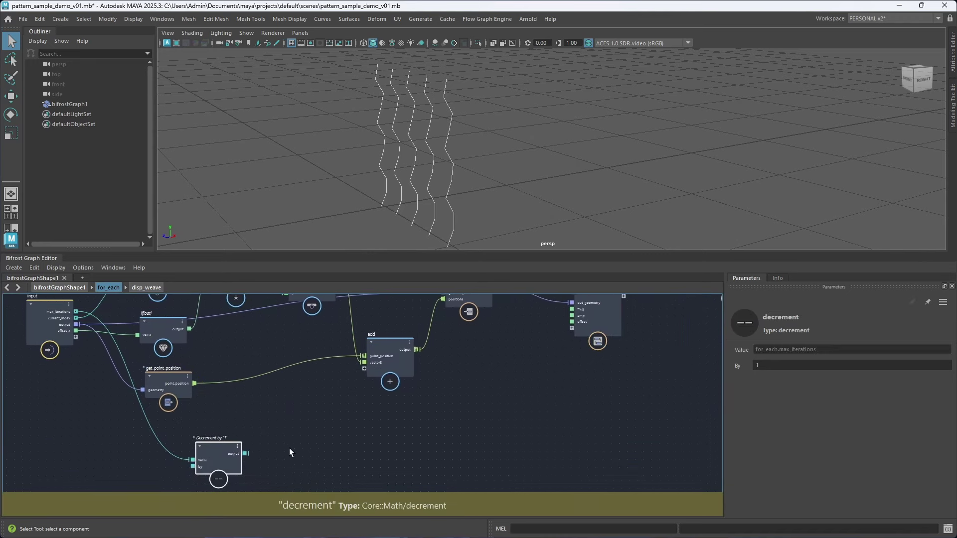
Add a to_float node beside the decrement node and feed it with the decrement output.
left_click(304, 454)
key("Tab")
type("to_float")
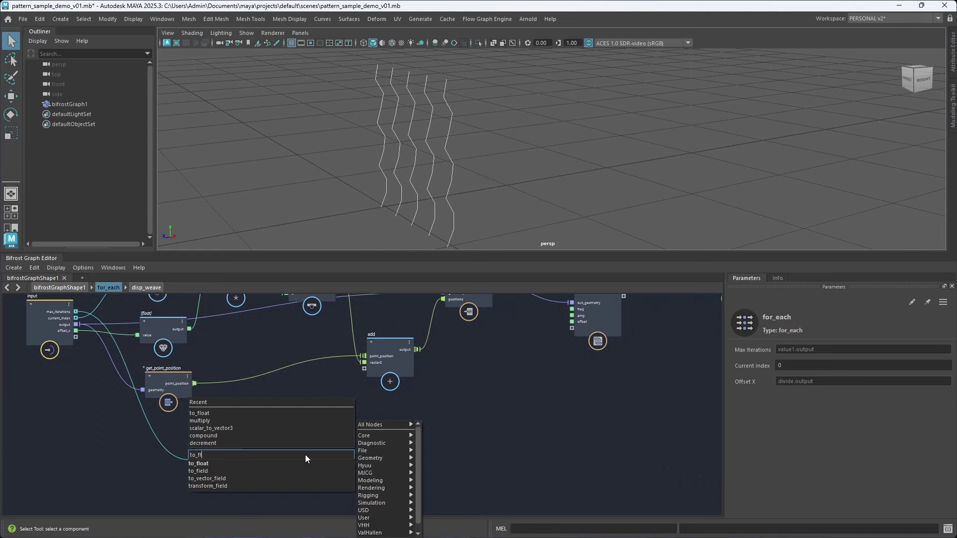
key("Return")
mouse_move(302, 469)
left_mouse_down()
mouse_move(291, 447)
mouse_move(301, 451)
left_mouse_up()
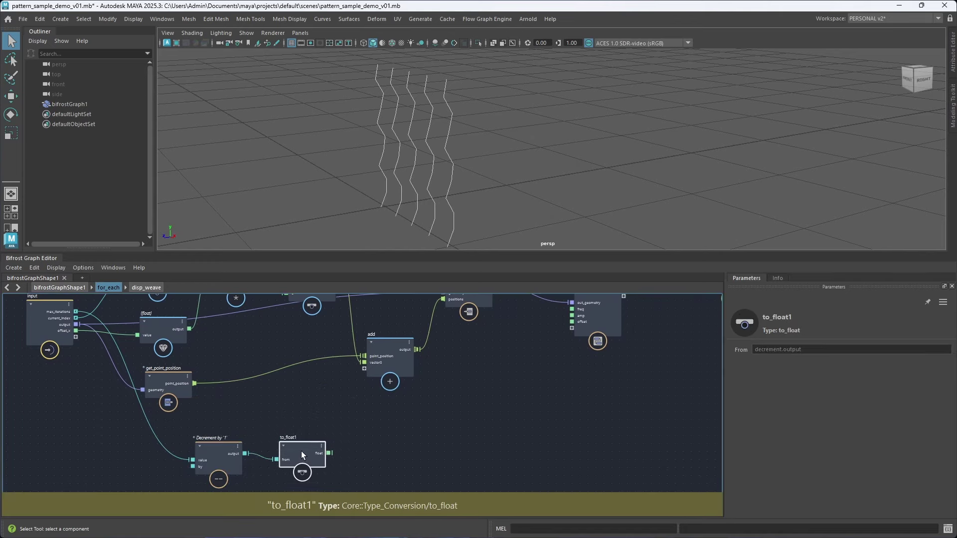
Add a divide node after to_float1 and connect the float output to its first input.
middle_click_drag(422, 451, 367, 453, "alt")
left_click(339, 436)
key("Tab")
type("divide")
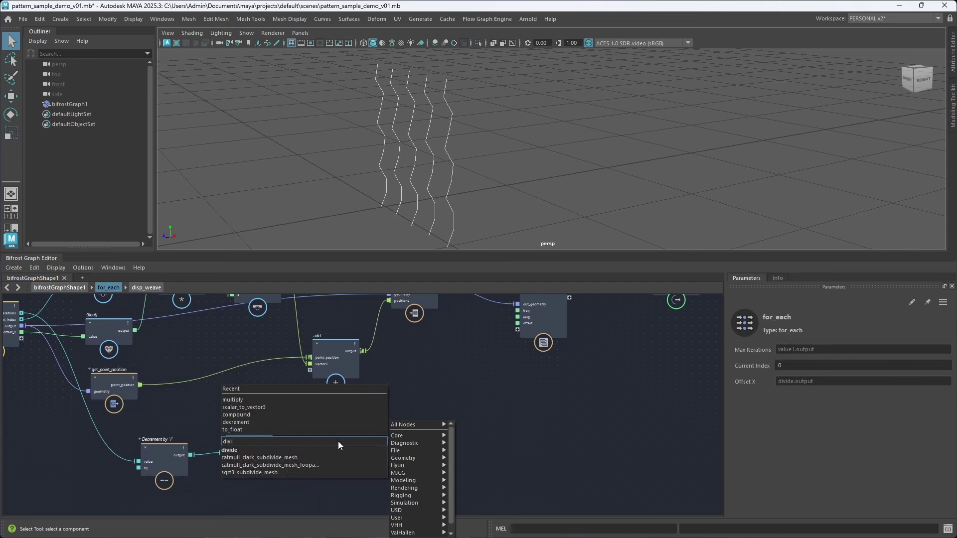
key("Return")
left_click_drag(275, 447, 324, 452)
Create a float value node on divide's second input and set its value to 2.
right_click(332, 463)
left_click(333, 463)
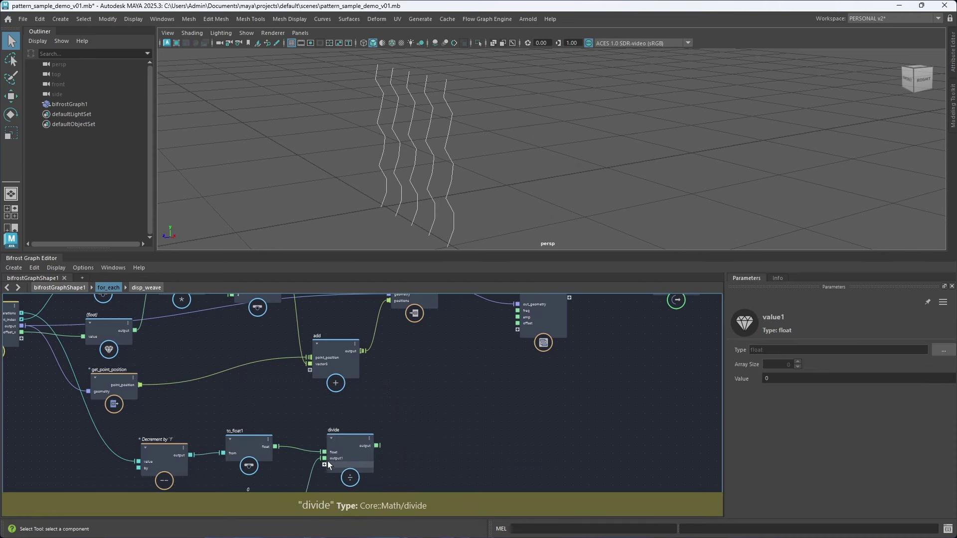
middle_click_drag(446, 463, 451, 404)
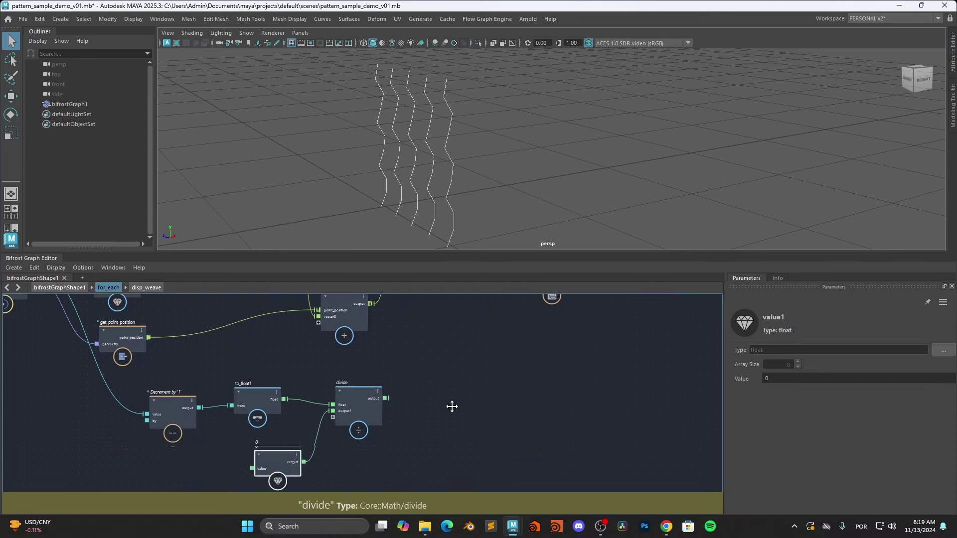
left_click(783, 378)
type("2")
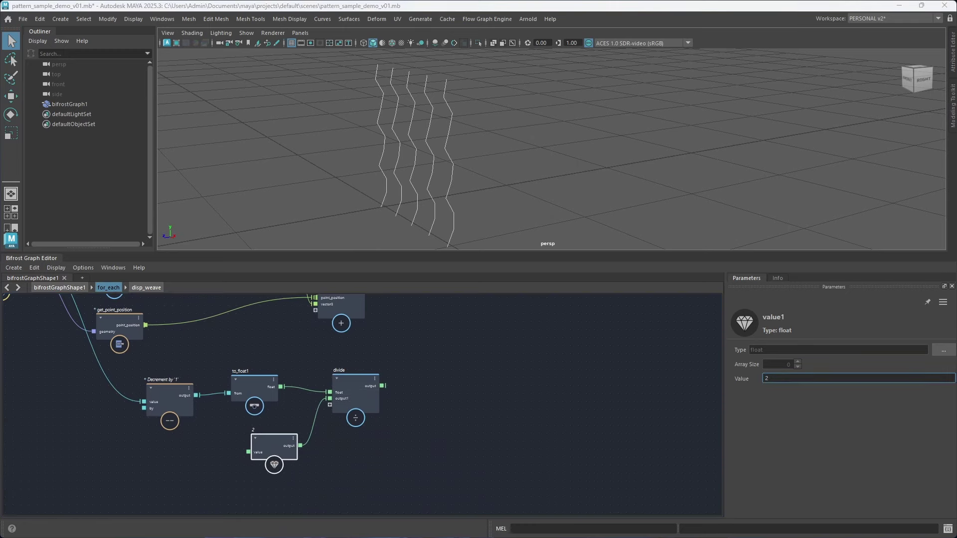
Connect the divide output to disp_weave's freq input and check the strands in the viewport.
left_click_drag(382, 385, 372, 349)
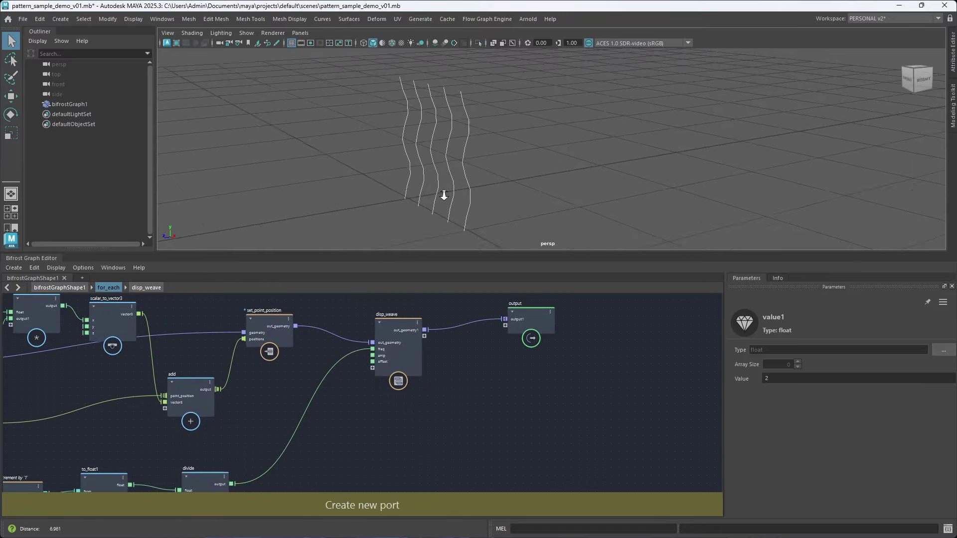
left_click_drag(444, 196, 477, 183, "alt")
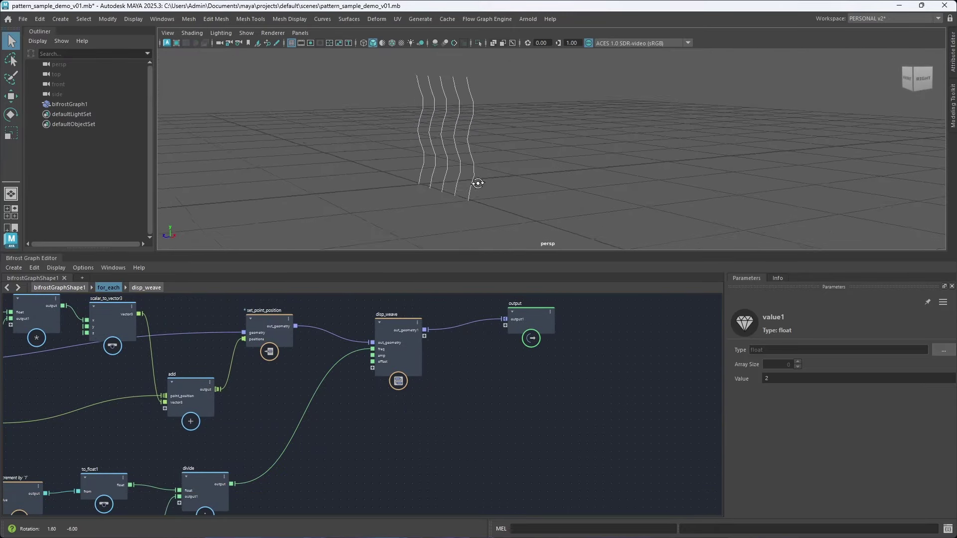
left_click(415, 417)
key("a")
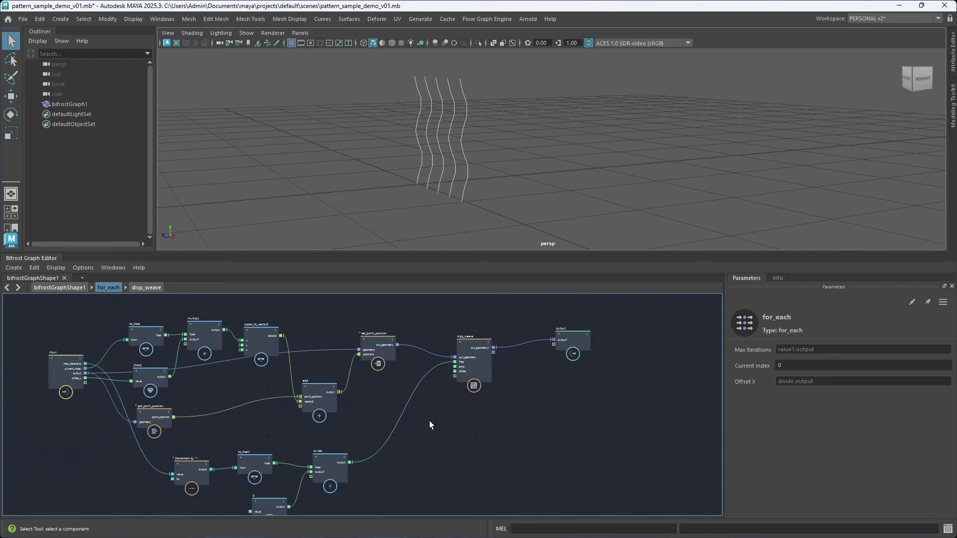
middle_click_drag(429, 421, 450, 411, "alt")
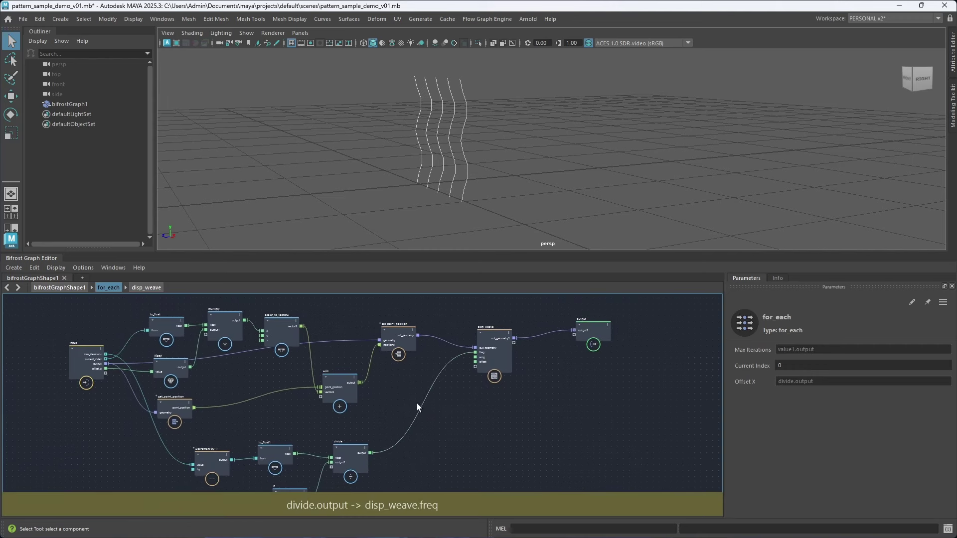
right_click_drag(413, 166, 468, 188, "alt")
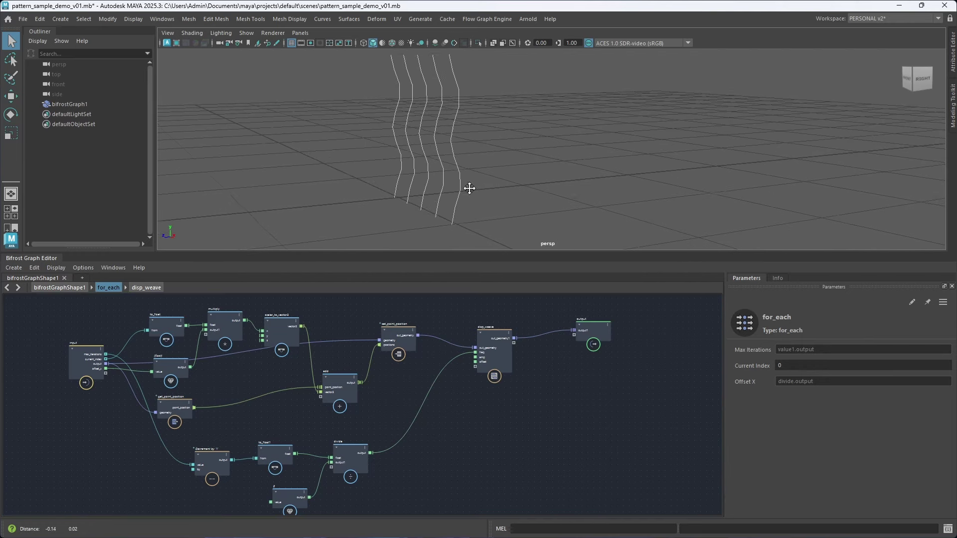
middle_click_drag(468, 188, 461, 240, "alt")
Raise the top-level value node feeding max_iterations to produce eight strands, and reopen the for_each compound.
left_click(95, 355)
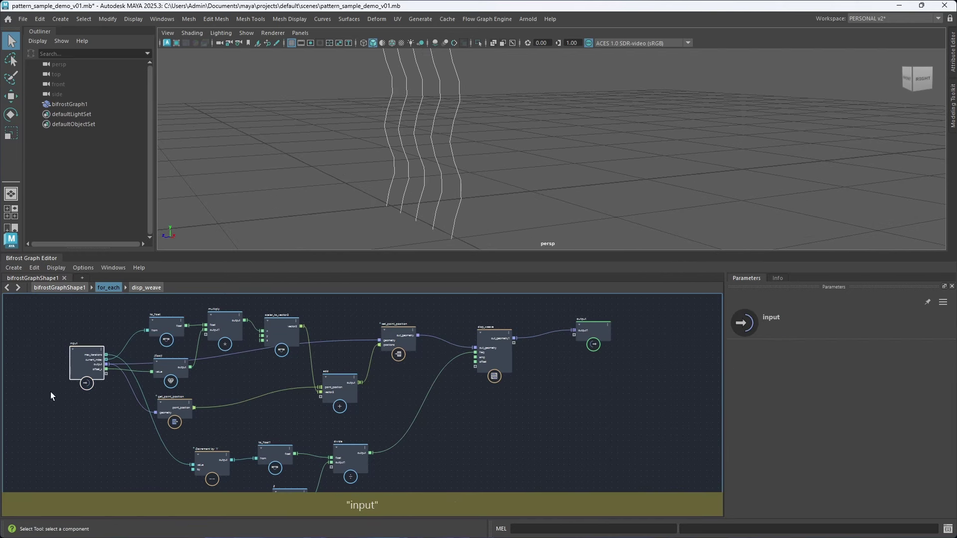
scroll(50, 392, "up", 3)
left_click(635, 454)
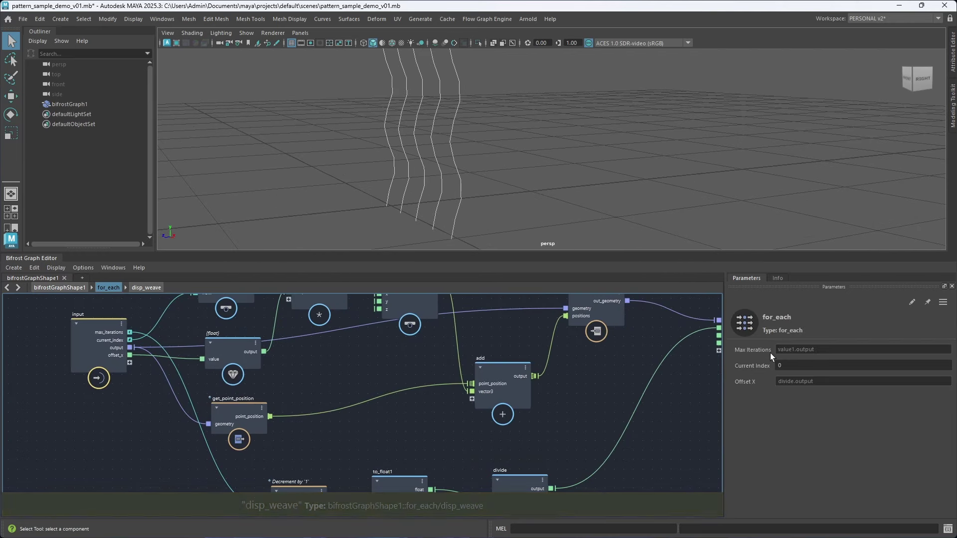
left_click(80, 288)
middle_click_drag(134, 376, 258, 420)
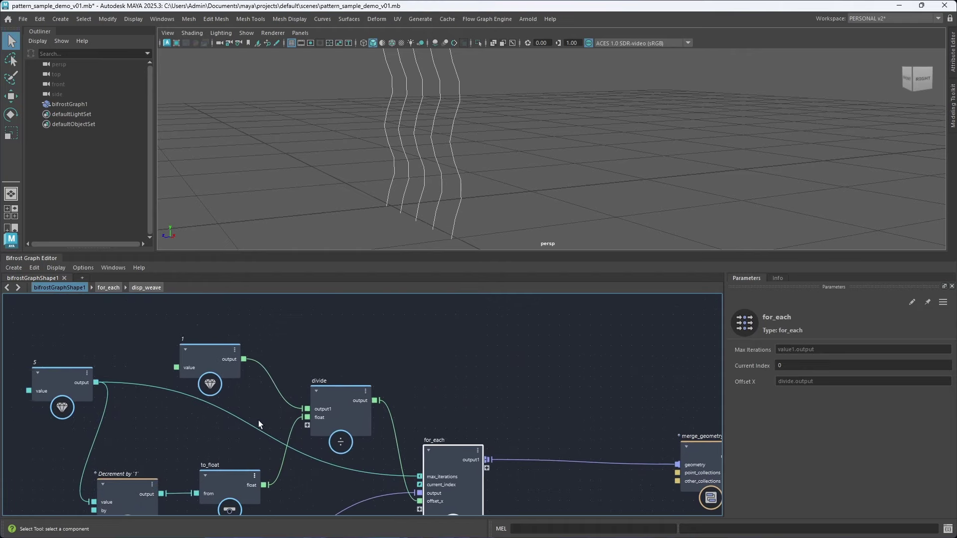
left_click(55, 378)
left_click_drag(743, 383, 765, 386)
middle_click_drag(425, 433, 412, 355, "alt")
double_click(430, 373)
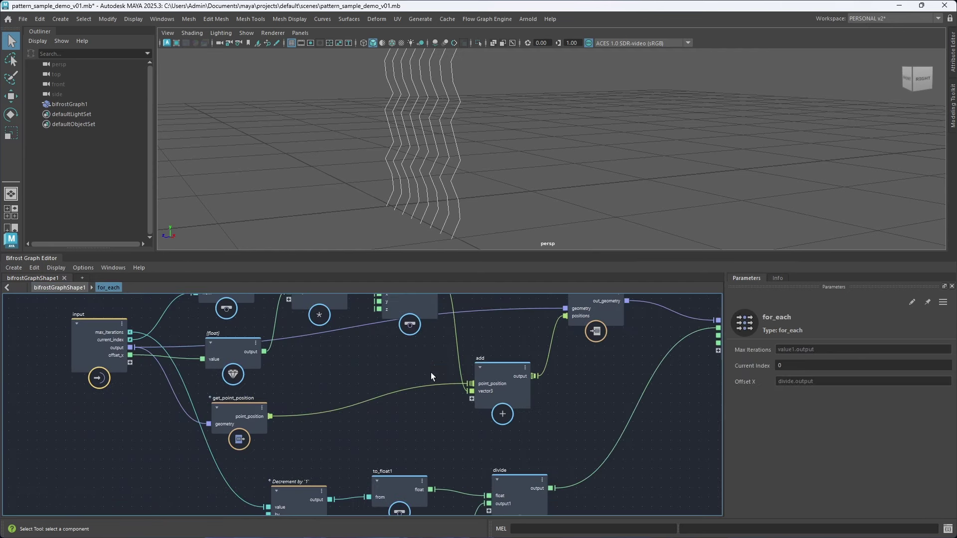
Examine the divide network inside for_each and view the waved strands from several angles.
right_click_drag(428, 439, 354, 465, "alt")
middle_click_drag(548, 471, 490, 441, "alt")
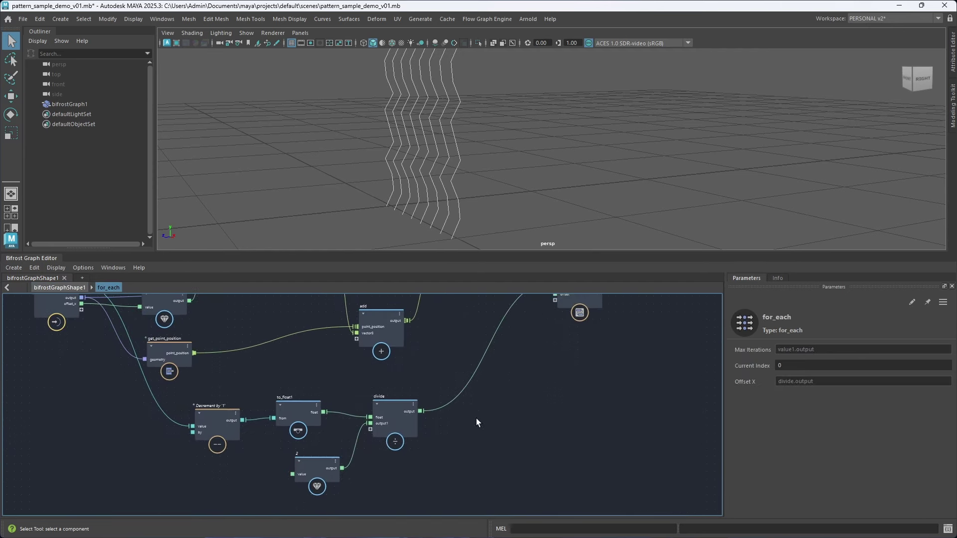
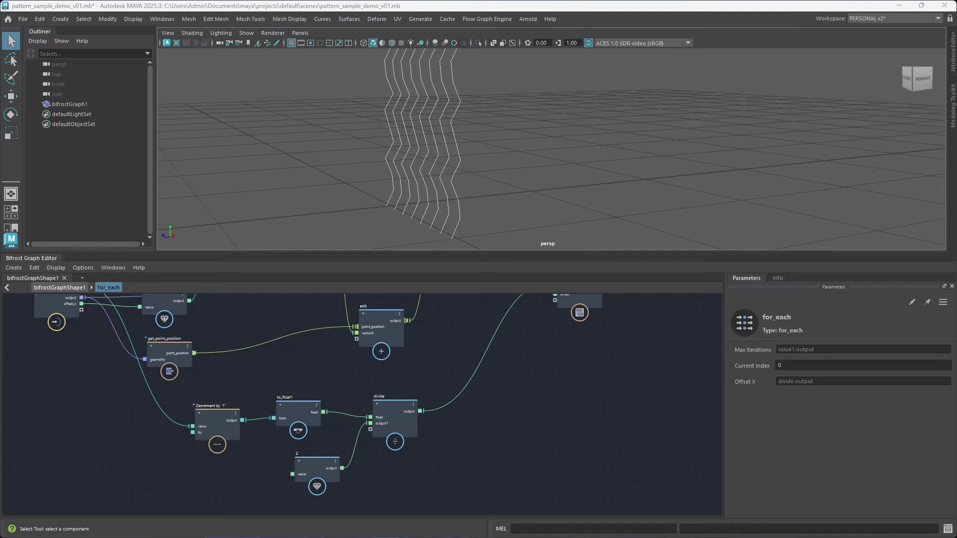
right_click_drag(511, 192, 476, 196, "alt")
middle_click_drag(476, 195, 437, 234, "alt")
middle_click_drag(443, 349, 428, 429, "alt")
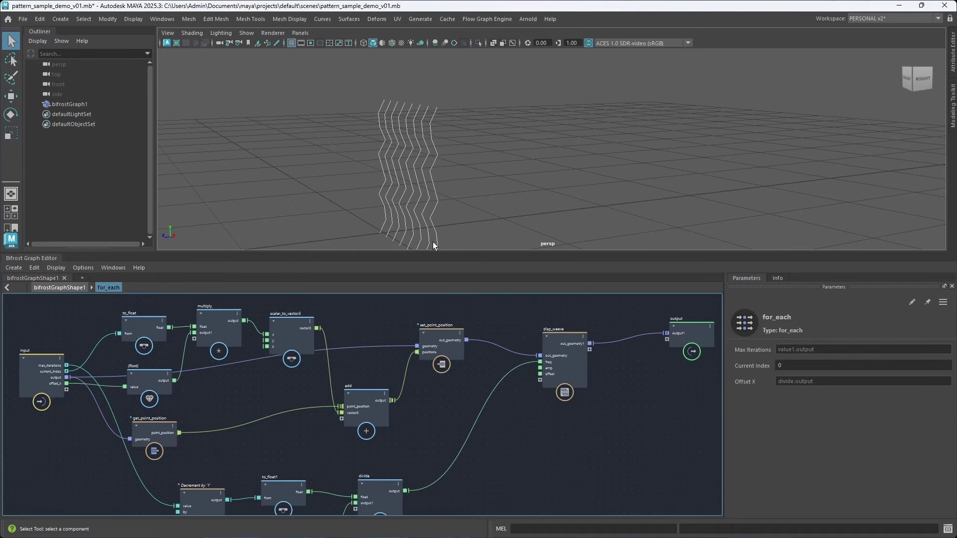
left_click_drag(433, 241, 515, 173, "alt")
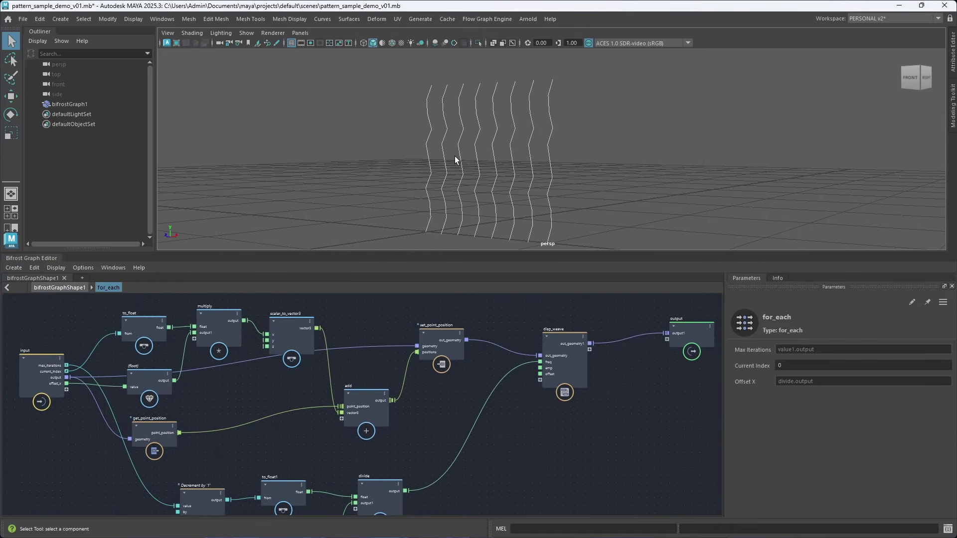
left_click_drag(455, 160, 451, 235, "alt")
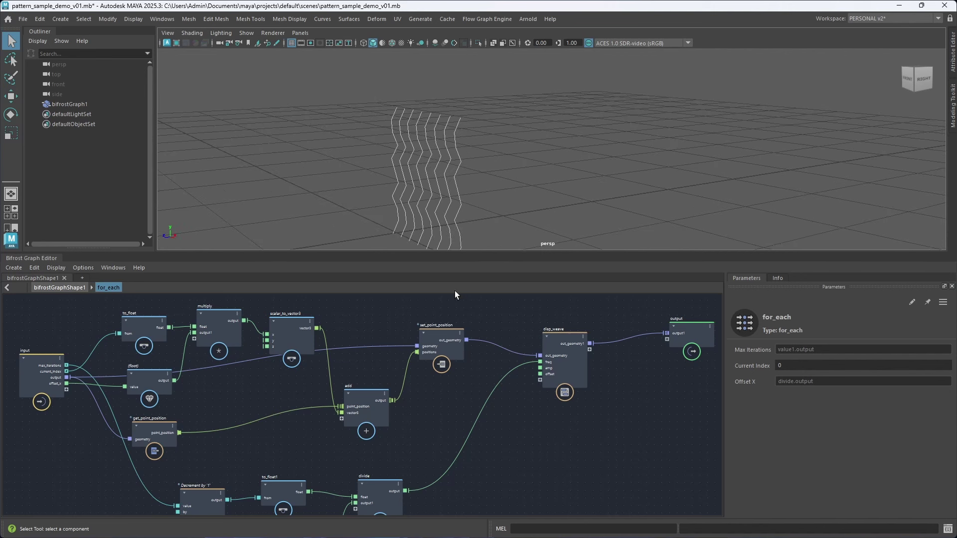
Add a modulo node inside for_each and feed current_index into its value input.
middle_click_drag(438, 423, 444, 405, "alt")
key("Tab")
type("modu")
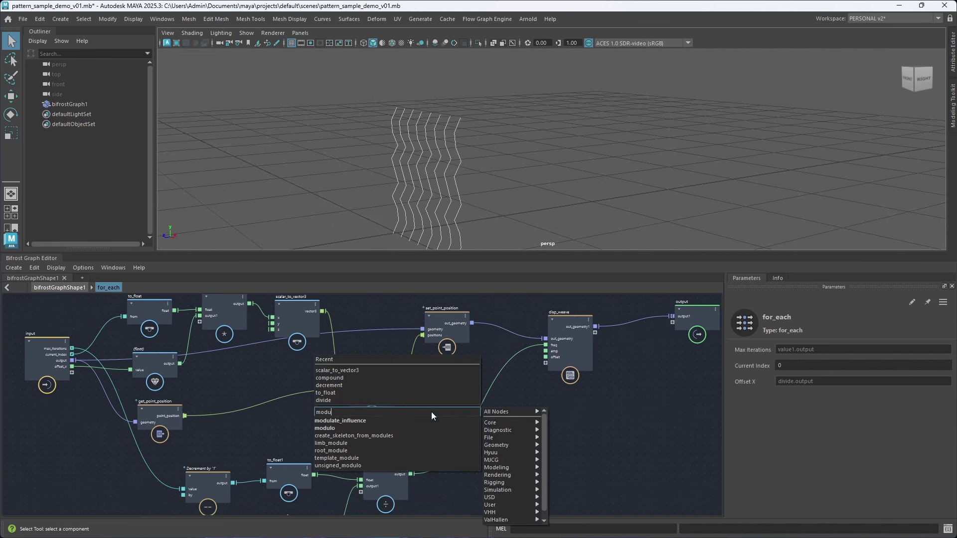
key("Return")
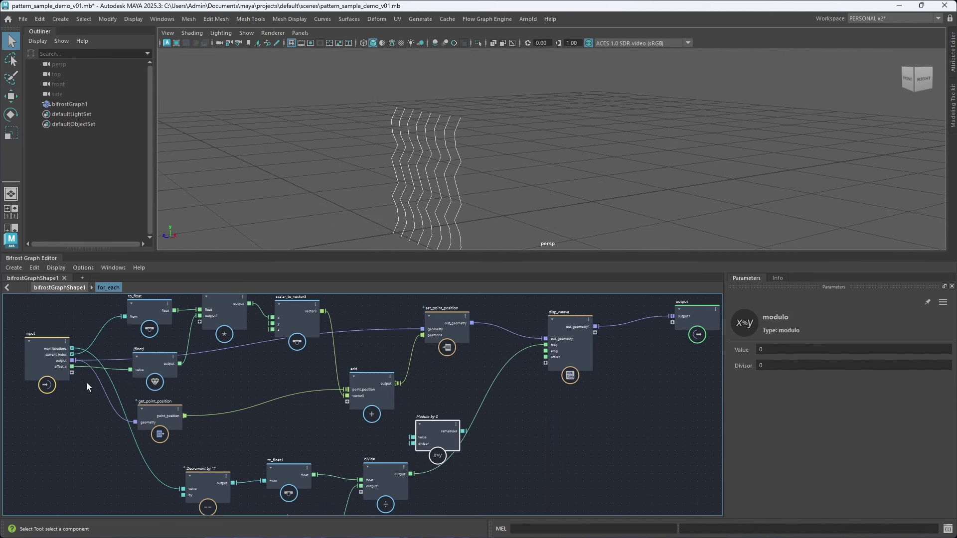
scroll(82, 435, "up", 1)
middle_click_drag(81, 437, 130, 434, "alt")
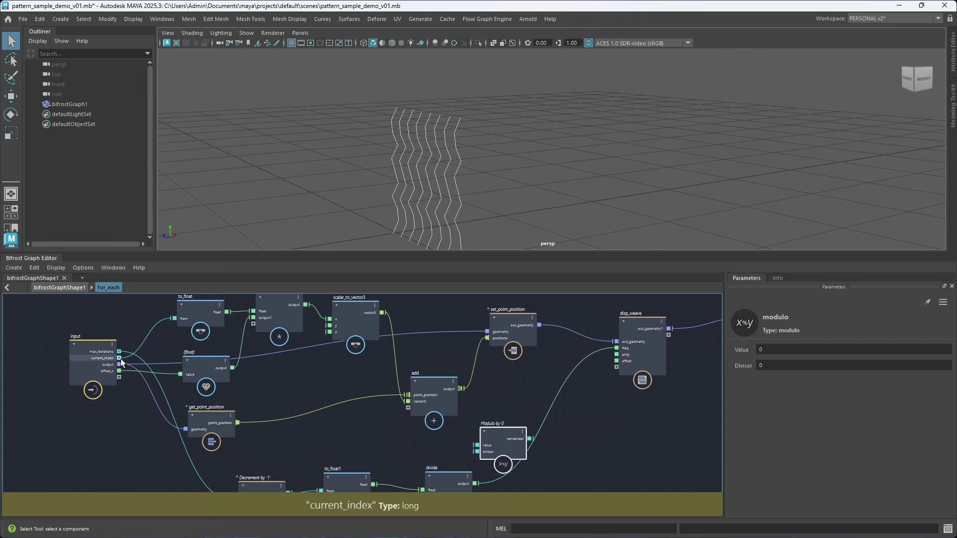
left_click_drag(118, 358, 462, 426)
scroll(573, 428, "up", 1)
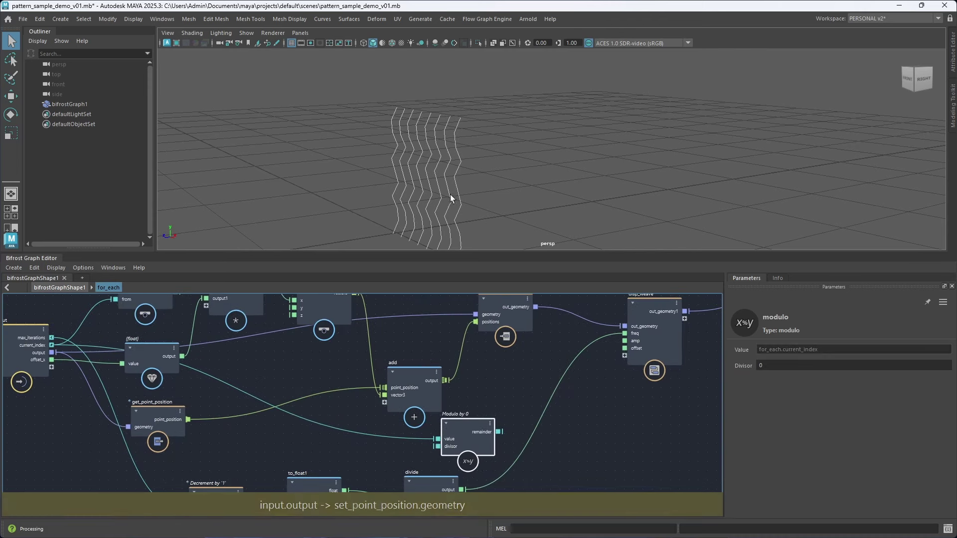
Set the modulo node's divisor to 2.
left_click_drag(414, 386, 415, 379)
middle_click_drag(492, 387, 491, 361, "alt")
left_click(457, 405)
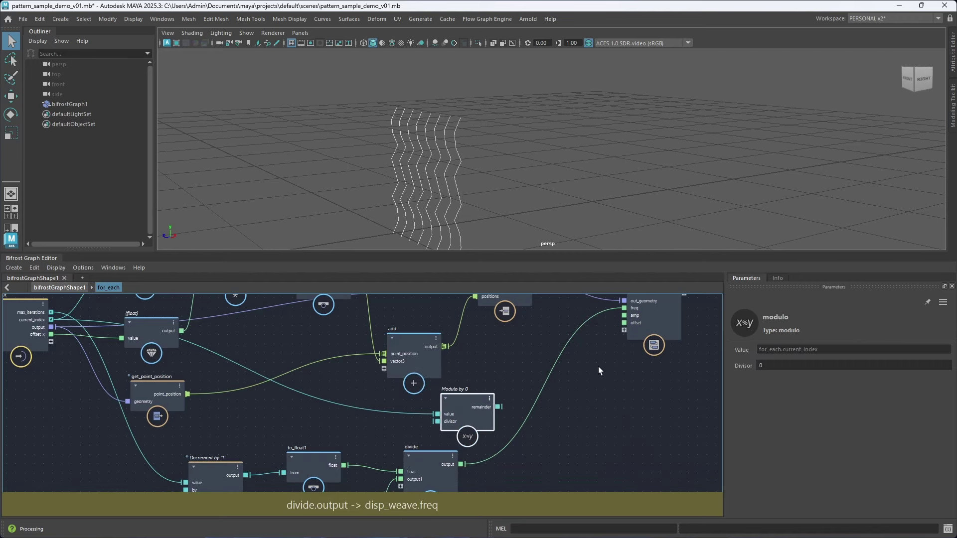
left_click(775, 368)
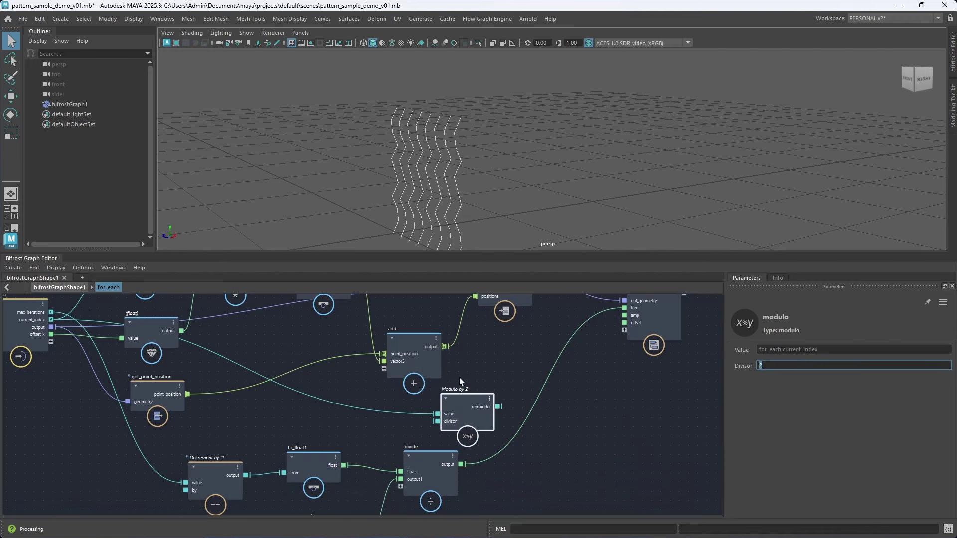
Add a to_bool node beside modulo and connect the modulo remainder to its from input.
left_click_drag(464, 413, 404, 416)
left_click(465, 409)
key("Tab")
type("tobo")
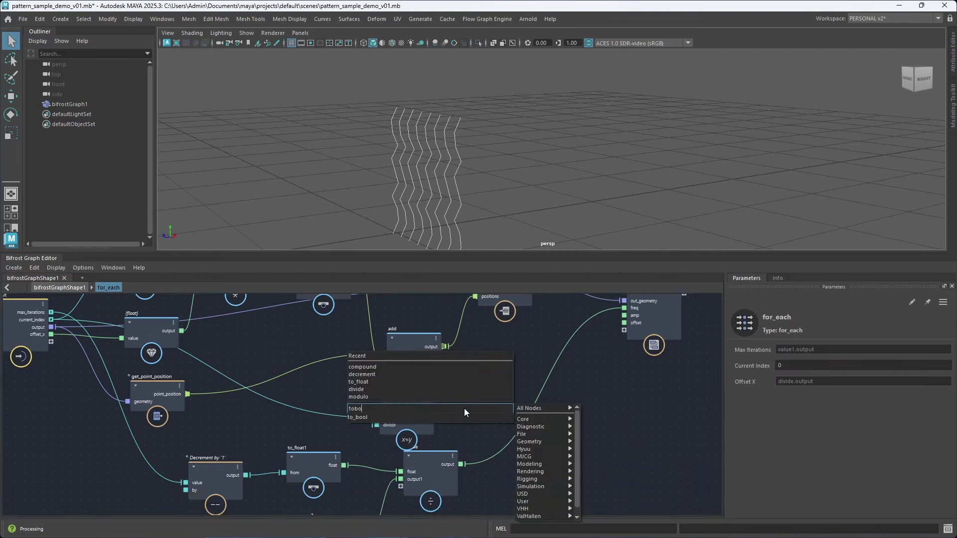
key("Return")
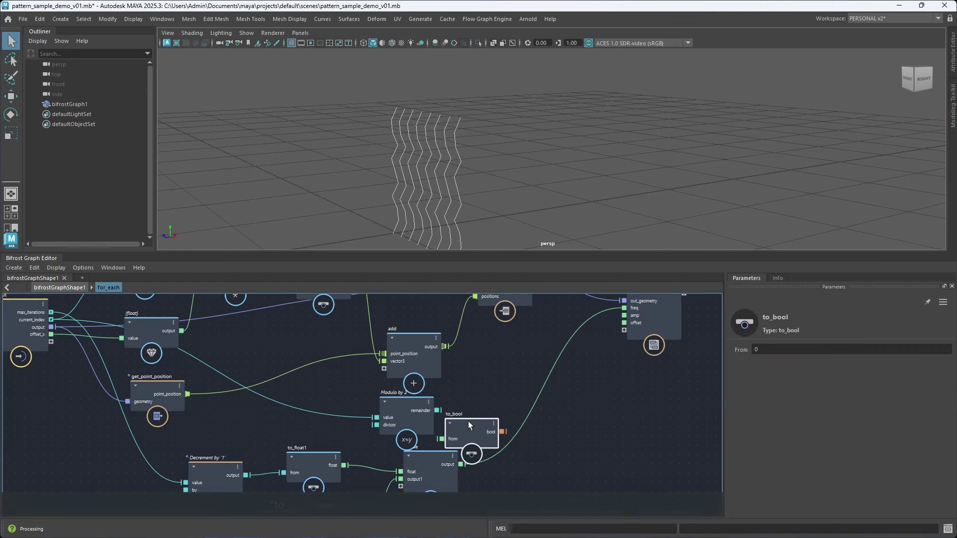
left_click_drag(468, 423, 488, 388)
left_click_drag(437, 410, 375, 415)
left_click_drag(489, 405, 457, 407)
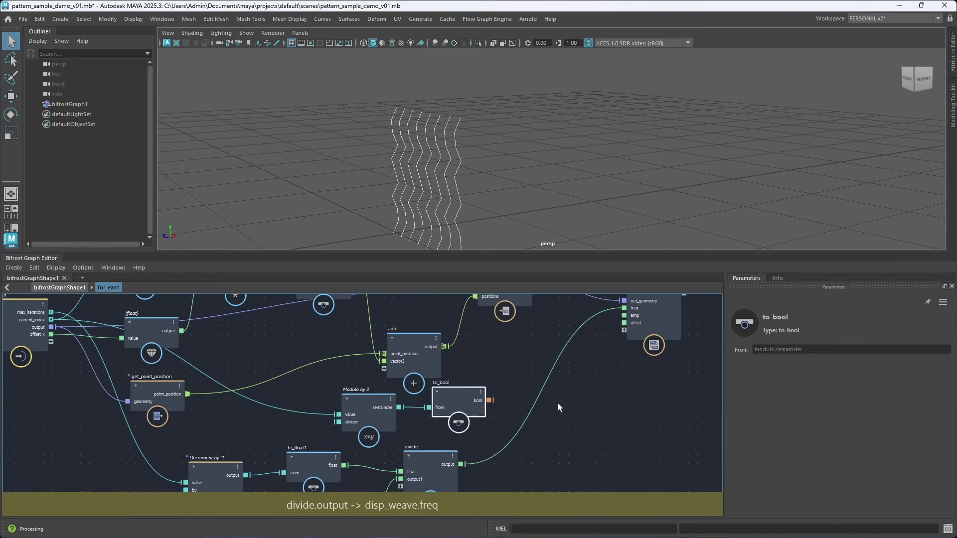
Add an if node and connect the to_bool output to its condition input.
left_click(564, 402)
key("Tab")
type("if")
key("Down")
key("Return")
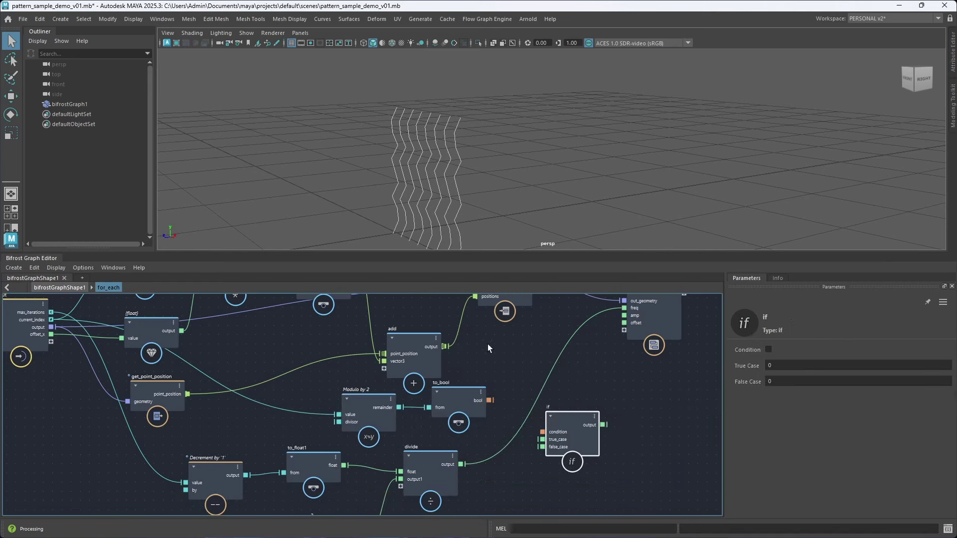
left_click_drag(560, 423, 555, 387)
left_click_drag(491, 400, 540, 406)
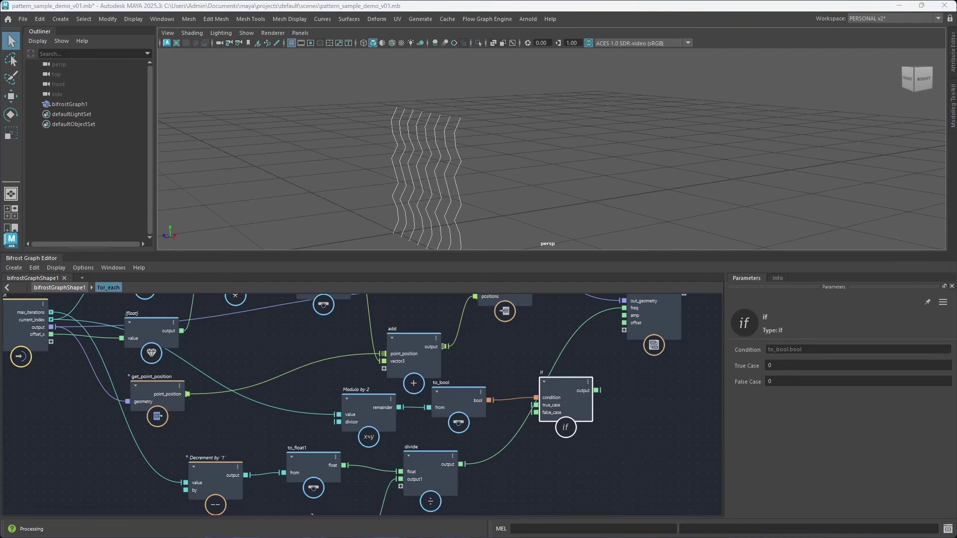
Set the if node's False Case to 0.5, connect its output to disp_weave's offset, and check the strands in the viewport.
left_click(784, 382)
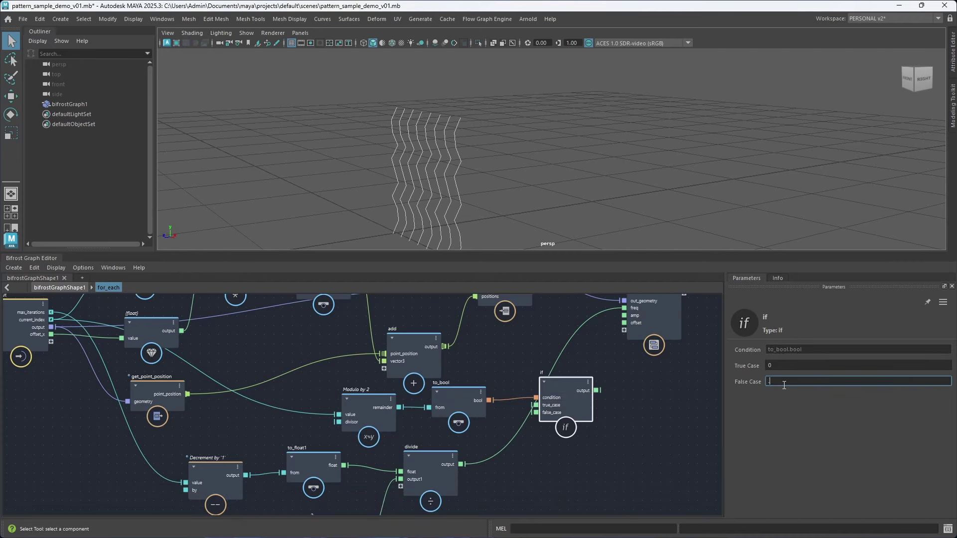
middle_click_drag(627, 380, 503, 430)
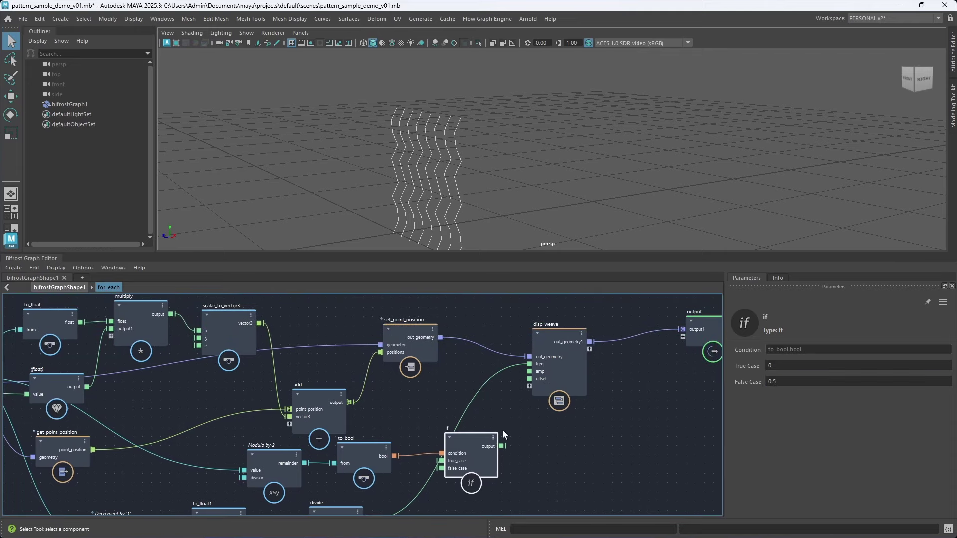
left_click_drag(502, 446, 534, 391)
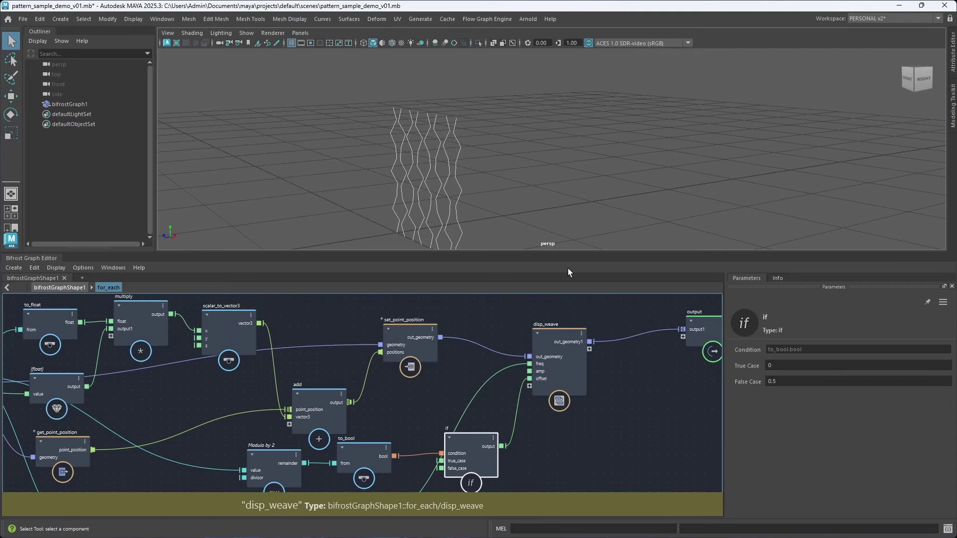
mouse_move(449, 201)
left_mouse_down("alt")
mouse_move(497, 203)
mouse_move(440, 198)
left_mouse_up("alt")
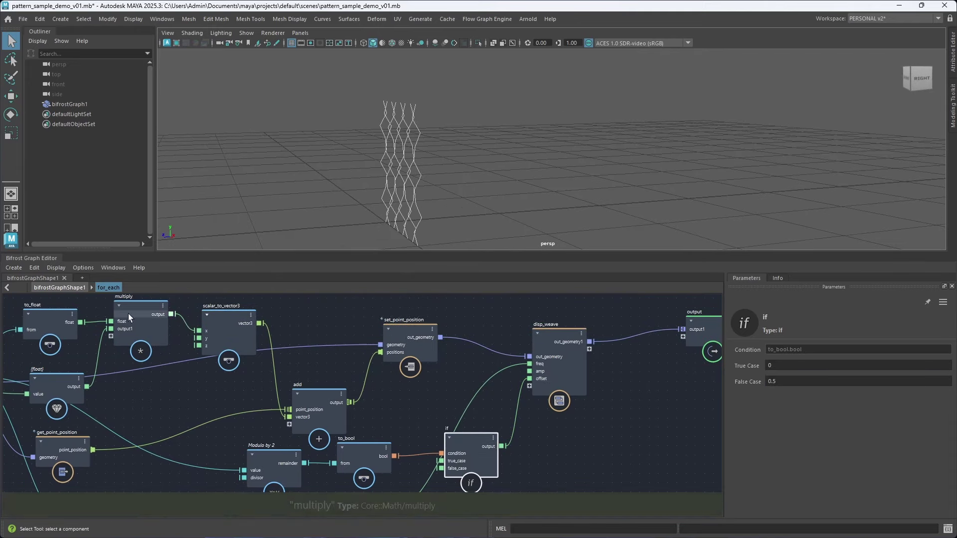
Return to the top-level graph and set the value node feeding resample_strands' spatial_distance to 0.01.
left_click(71, 287)
middle_click_drag(159, 363, 232, 402)
right_click_drag(232, 402, 225, 400, "alt")
middle_click_drag(48, 421, 267, 357, "alt")
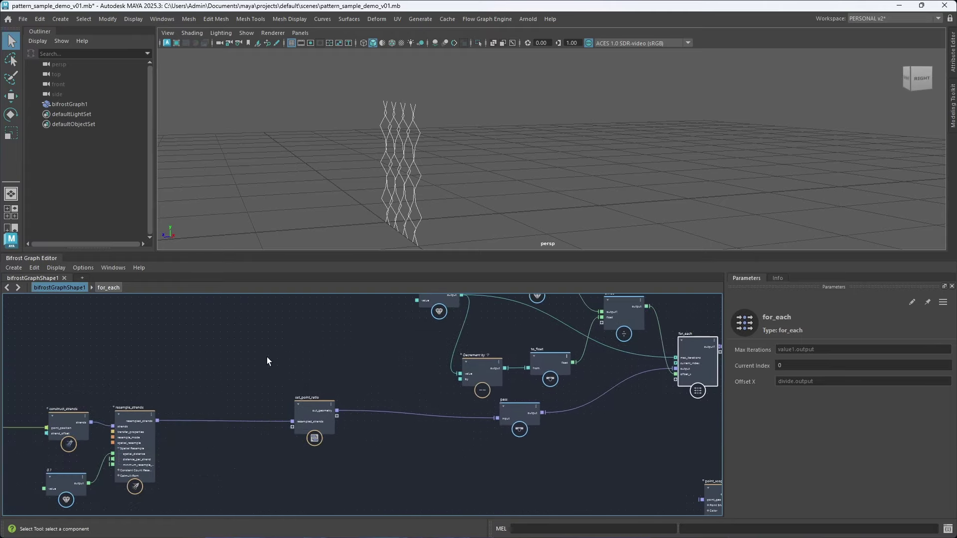
middle_click_drag(79, 411, 288, 360, "alt")
right_click_drag(217, 397, 247, 406, "alt")
left_click_drag(247, 406, 348, 453)
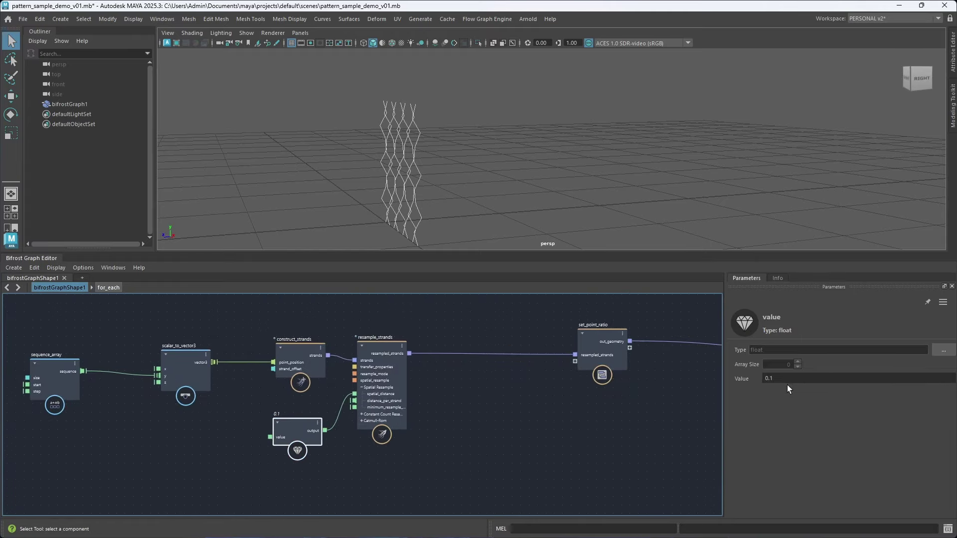
double_click(769, 379)
type("0.01")
key("Return")
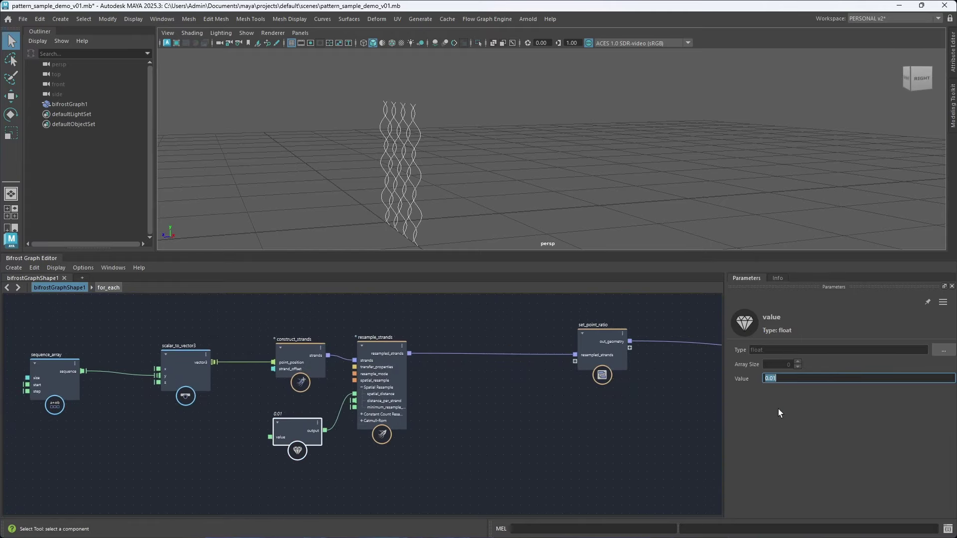
Raise the value node feeding for_each's max_iterations to 21 and check the denser strands in the viewport.
left_click_drag(480, 161, 440, 244, "alt")
left_click(474, 327)
middle_click_drag(474, 327, 240, 419)
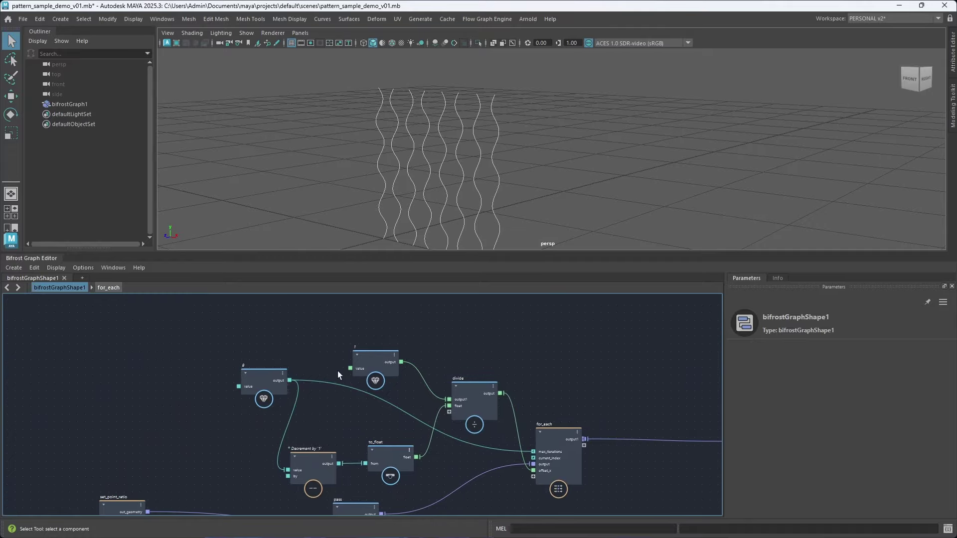
left_click(253, 375)
left_click_drag(745, 379, 787, 375)
left_click_drag(439, 187, 479, 178, "alt")
left_click(576, 374)
scroll(575, 374, "down", 1)
middle_click_drag(575, 374, 508, 336, "alt")
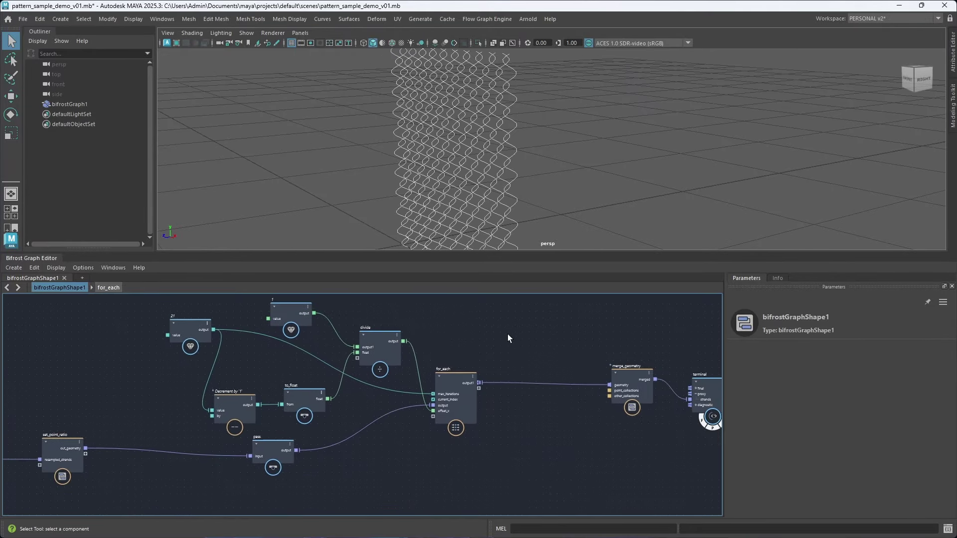
Reopen for_each, reduce disp_weave's amp to 0.009, inspect the strands, and return to the top-level graph.
double_click(454, 381)
left_click(557, 348)
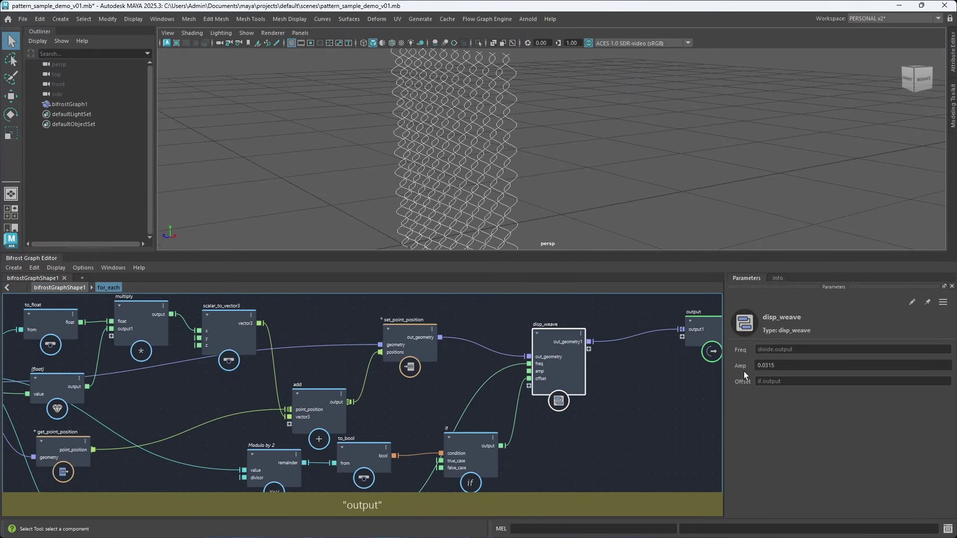
left_click_drag(741, 366, 717, 371)
left_click_drag(422, 186, 410, 170, "alt")
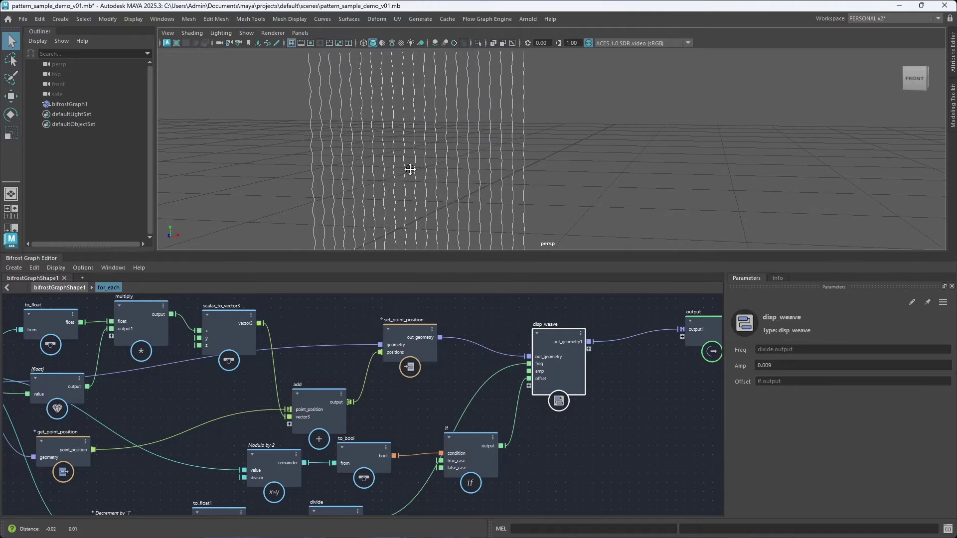
middle_click_drag(409, 169, 421, 163, "alt")
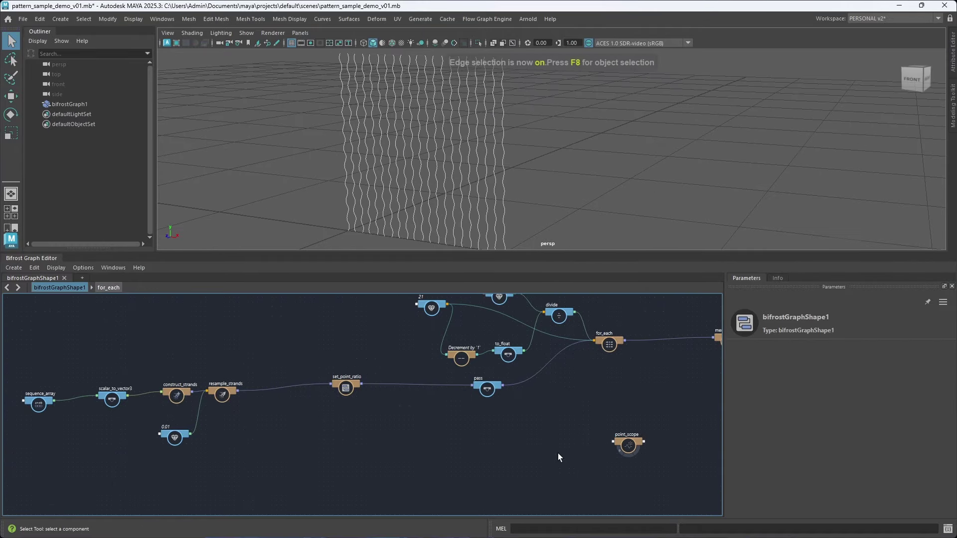
mouse_move(572, 164)
left_mouse_down("alt")
mouse_move(510, 197)
mouse_move(577, 186)
mouse_move(453, 210)
left_mouse_up("alt")
mouse_move(552, 190)
left_mouse_down("alt")
mouse_move(551, 201)
mouse_move(498, 209)
left_mouse_up("alt")
Duplicate the sequence_array, scalar_to_vector3, construct_strands and resample_strands chain with its input connection, and place the copy below the original.
middle_click_drag(252, 444, 400, 403)
middle_click_drag(305, 393, 311, 402)
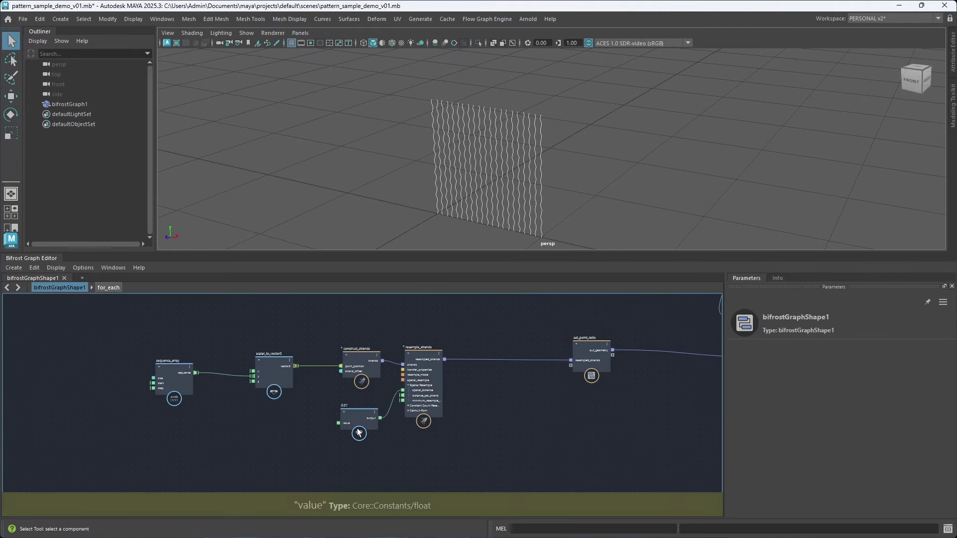
left_click_drag(351, 422, 352, 431)
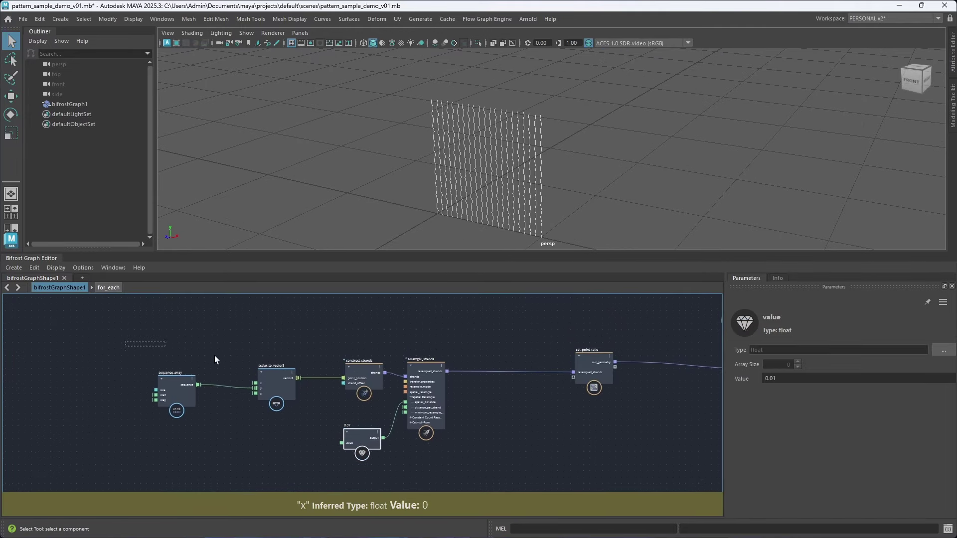
left_click_drag(214, 355, 476, 402)
middle_click_drag(491, 427, 479, 391)
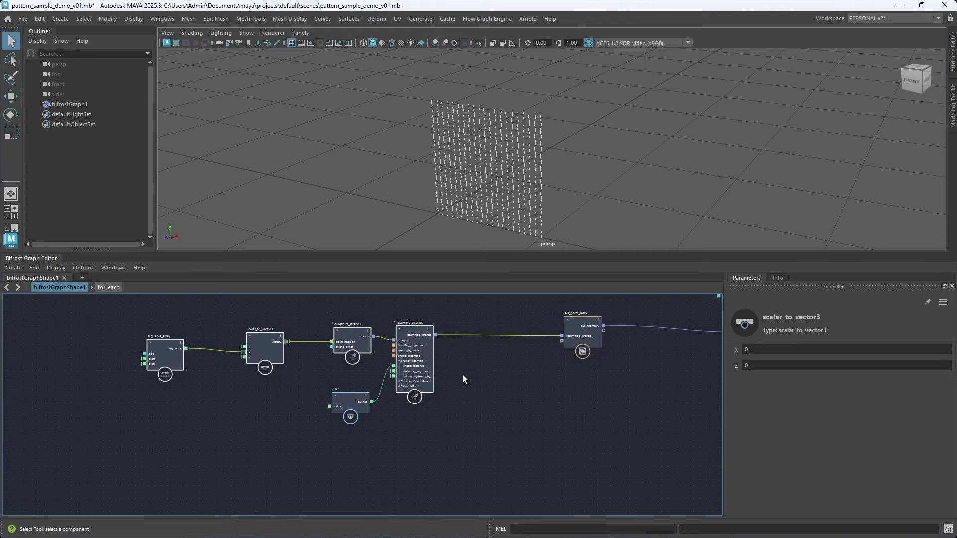
key("ctrl+shift+d")
left_click_drag(444, 347, 422, 445)
scroll(435, 409, "up", 3)
middle_click_drag(444, 426, 464, 381)
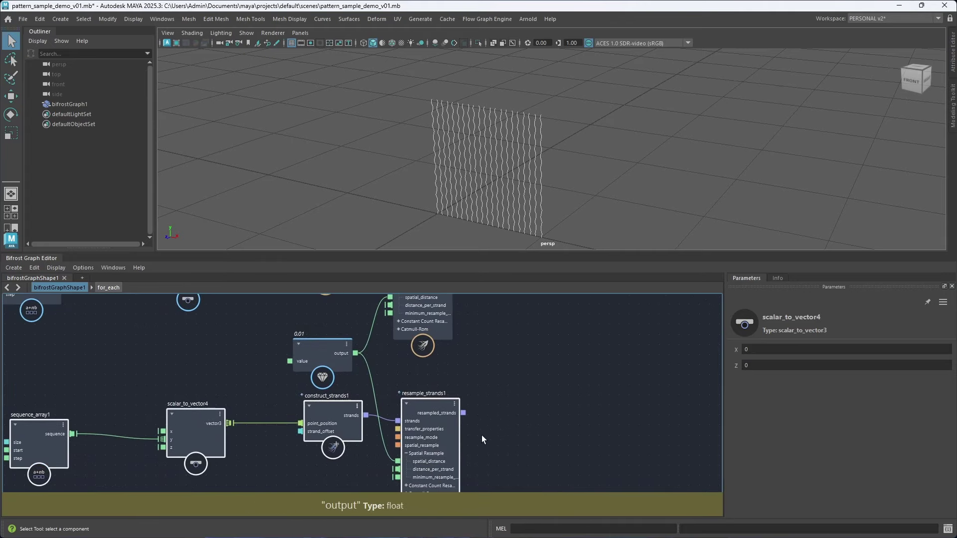
mouse_move(482, 437)
middle_mouse_down()
mouse_move(485, 419)
mouse_move(488, 445)
middle_mouse_up()
Collapse the Spatial Resample port group on both resample_strands nodes and select their shared value node.
left_click(409, 436)
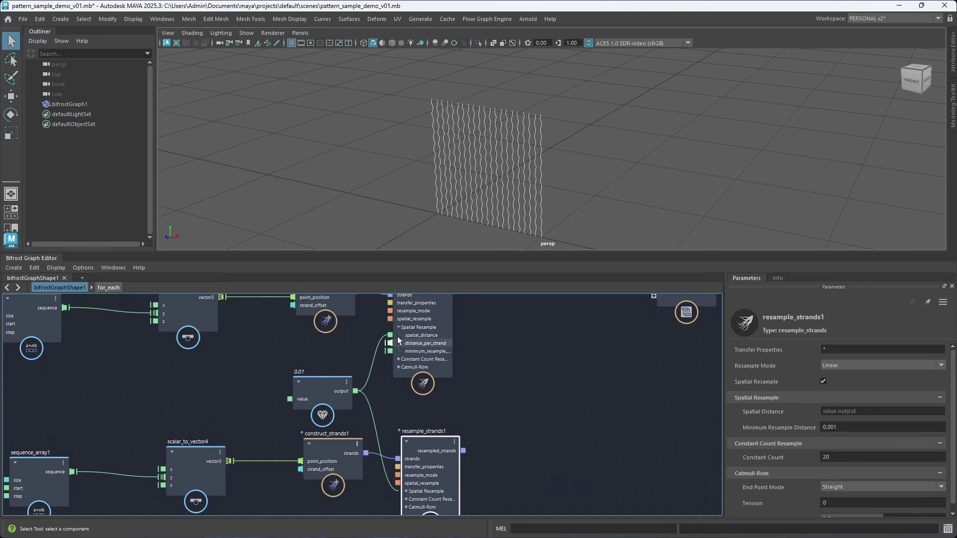
left_click(398, 327)
left_click(324, 385)
right_click_drag(507, 394, 453, 405, "alt")
middle_click_drag(512, 388, 538, 363)
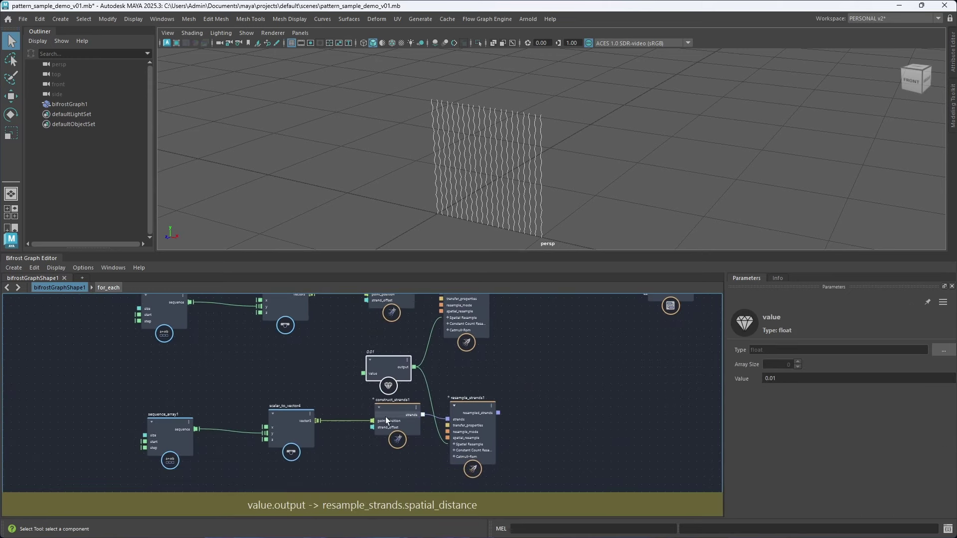
Reroute the sequence_array1 output from the y input to the x input of scalar_to_vector4.
left_click(190, 439)
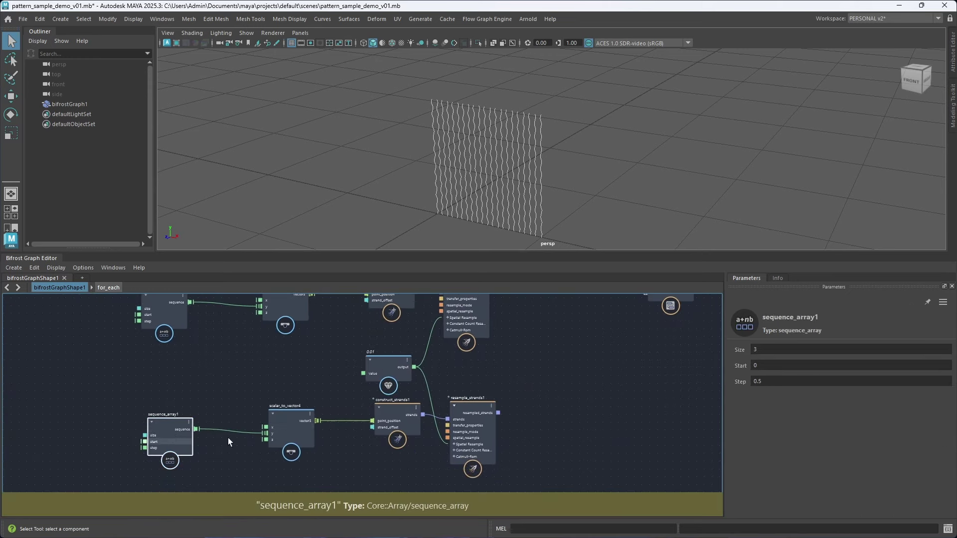
scroll(223, 451, "up", 3)
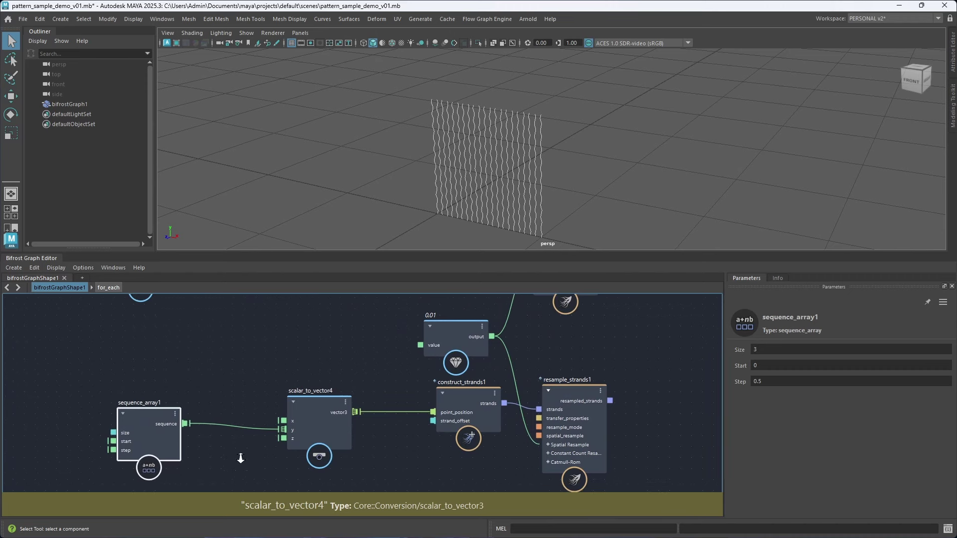
left_click_drag(265, 427, 288, 417)
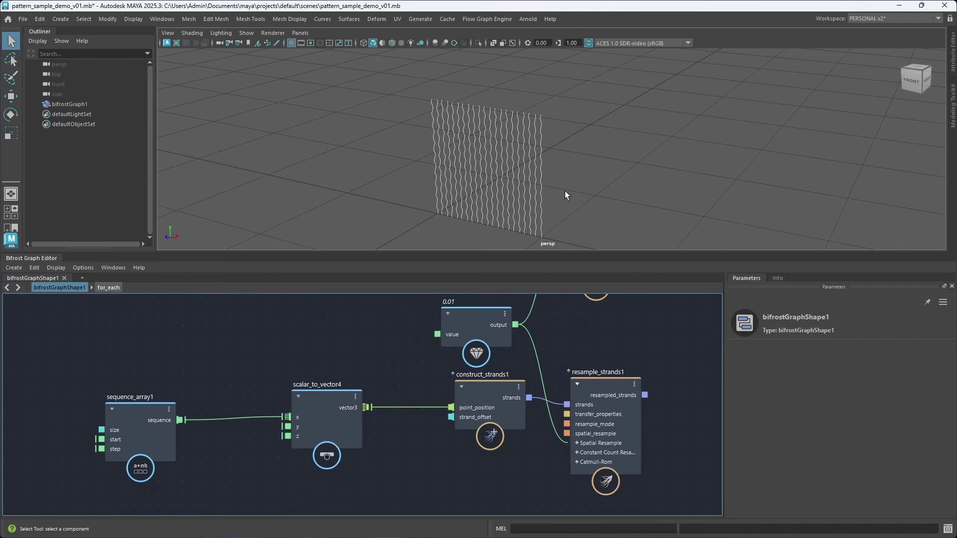
Duplicate set_point_ratio, place the copy below the original, and connect resample_strands1's output to its resampled_strands input.
scroll(650, 348, "down", 5)
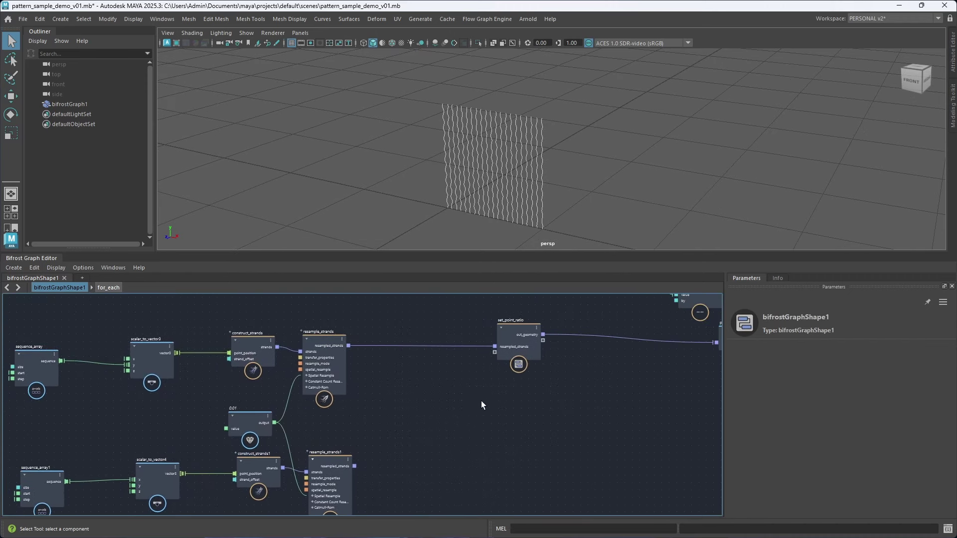
left_click(484, 346)
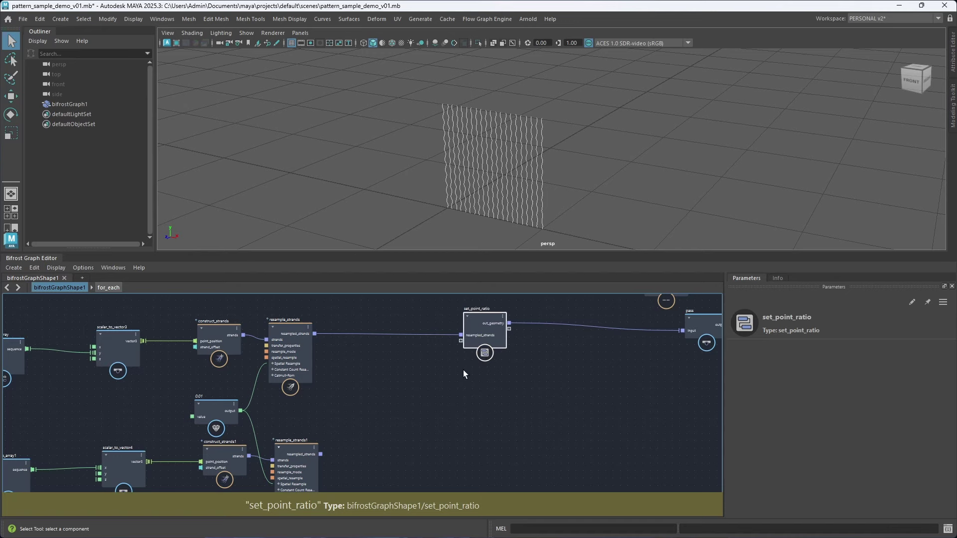
key("ctrl+d")
left_click_drag(481, 394, 492, 436)
left_click_drag(321, 454, 456, 448)
scroll(540, 436, "down", 2)
middle_click_drag(599, 407, 481, 414, "alt")
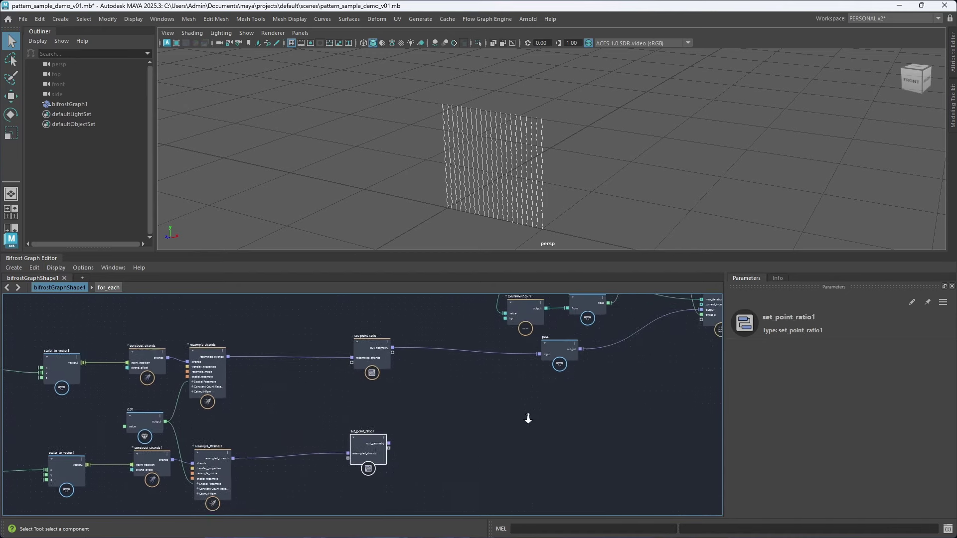
Duplicate the pass node below the original and connect set_point_ratio1's out_geometry to its input.
left_click(494, 366)
key("ctrl+d")
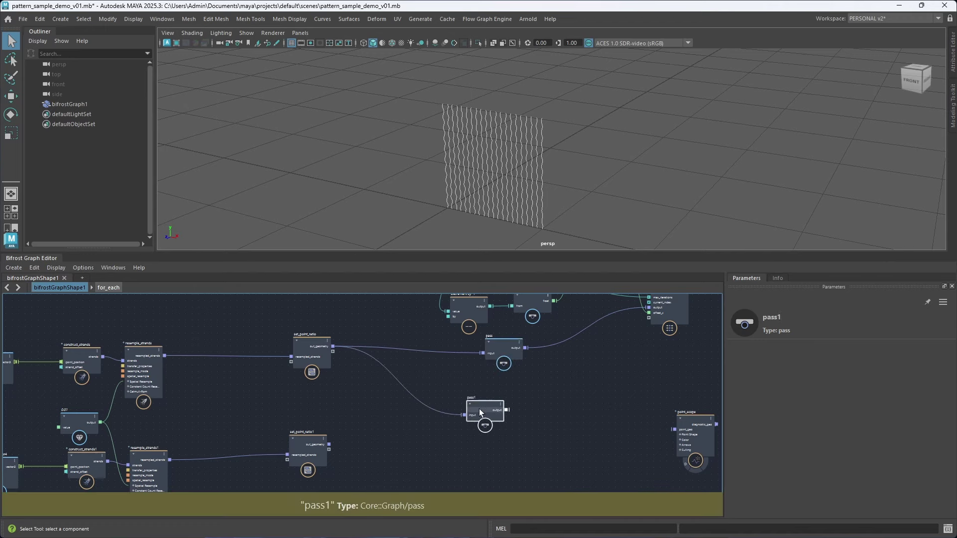
left_click_drag(480, 409, 489, 452)
left_click_drag(333, 445, 477, 457)
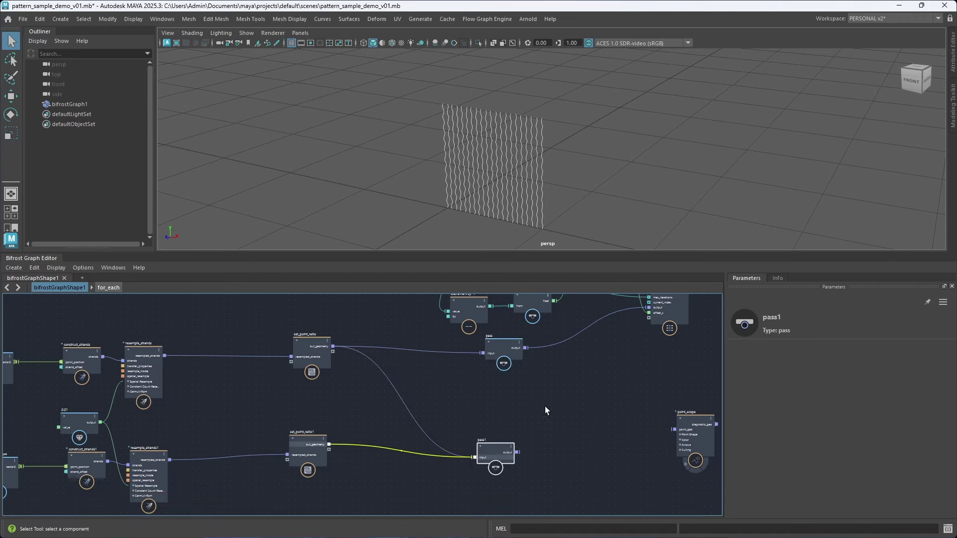
Select the top-level for_each compound that feeds merge_geometry.
middle_click_drag(642, 376, 473, 375, "alt")
scroll(478, 439, "down", 1)
left_click(505, 446)
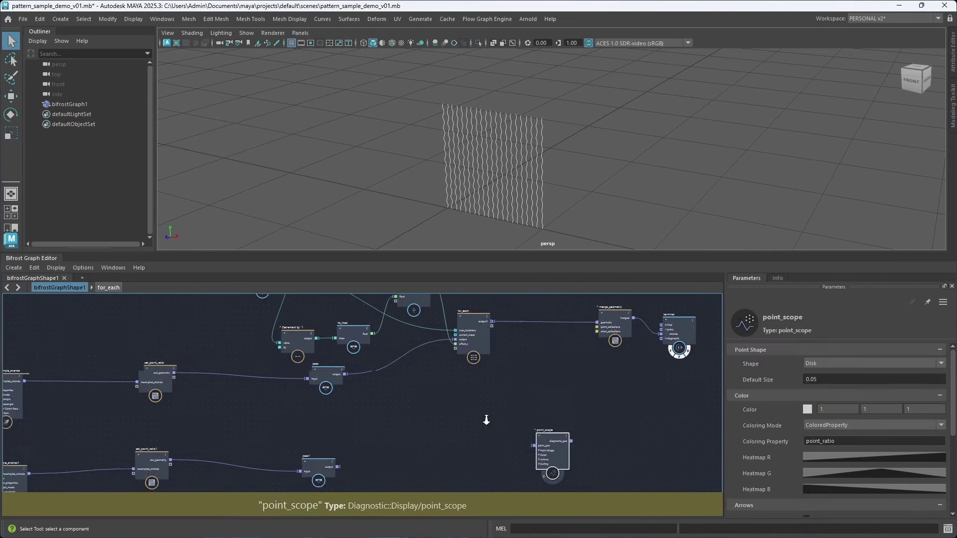
scroll(457, 354, "up", 2)
left_click(467, 341)
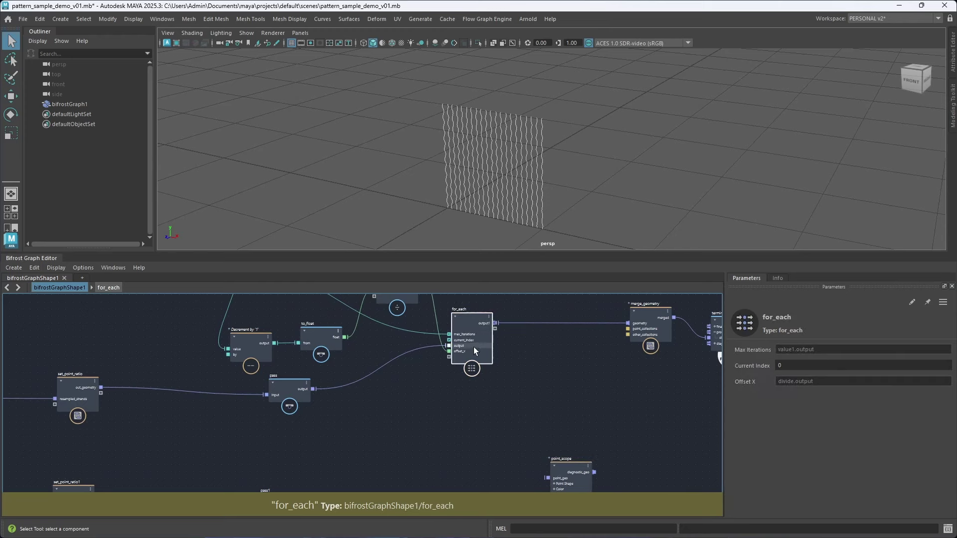
Duplicate the for_each node with its connections below the original and connect pass1's output to the copy's output input port.
key("ctrl+d")
left_click_drag(472, 395, 478, 465)
scroll(382, 415, "up", 3)
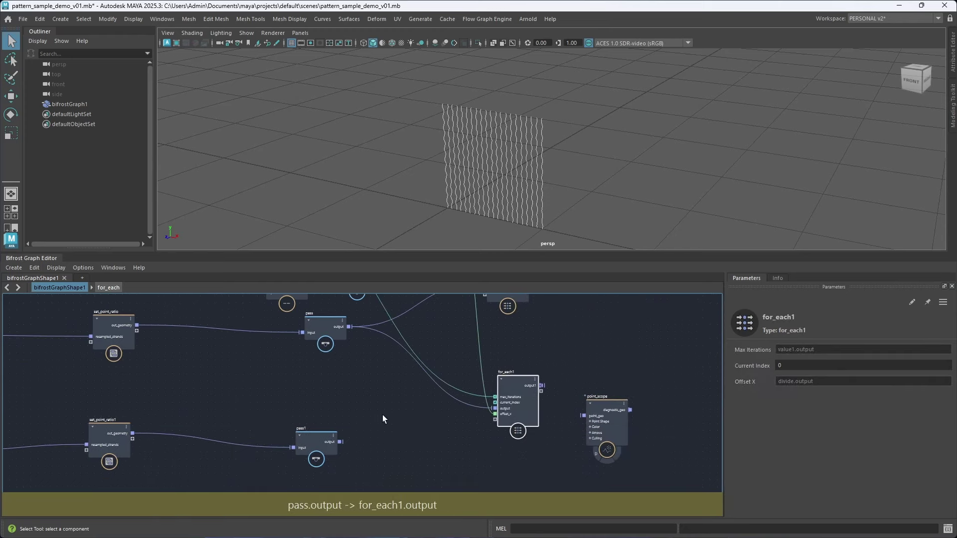
left_click_drag(333, 453, 552, 402)
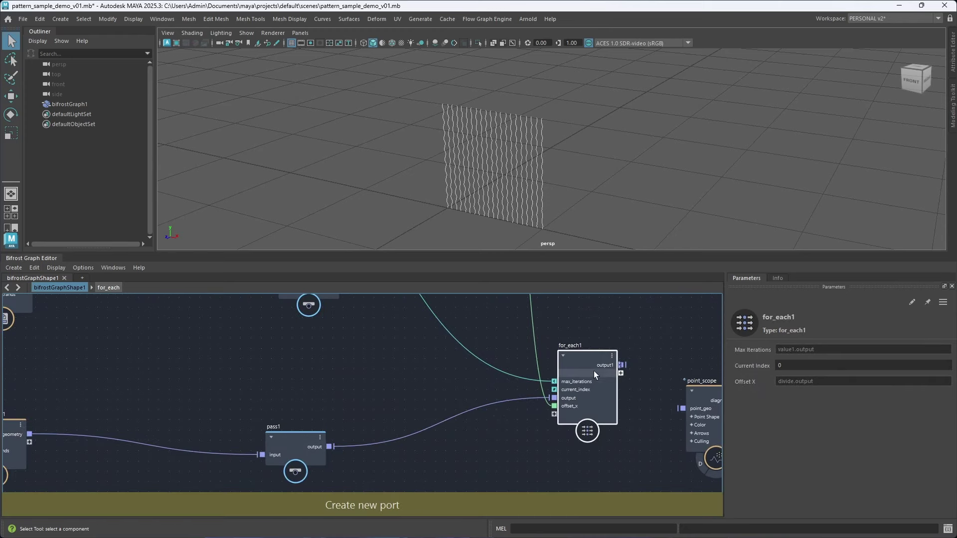
left_click_drag(593, 371, 560, 394)
middle_click_drag(617, 396, 495, 399)
scroll(487, 415, "up", 1)
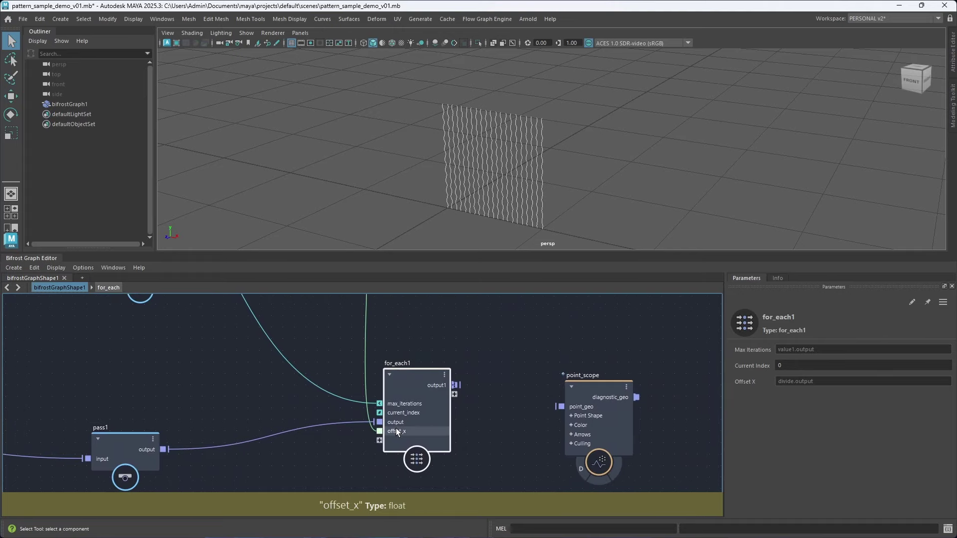
scroll(477, 410, "down", 3)
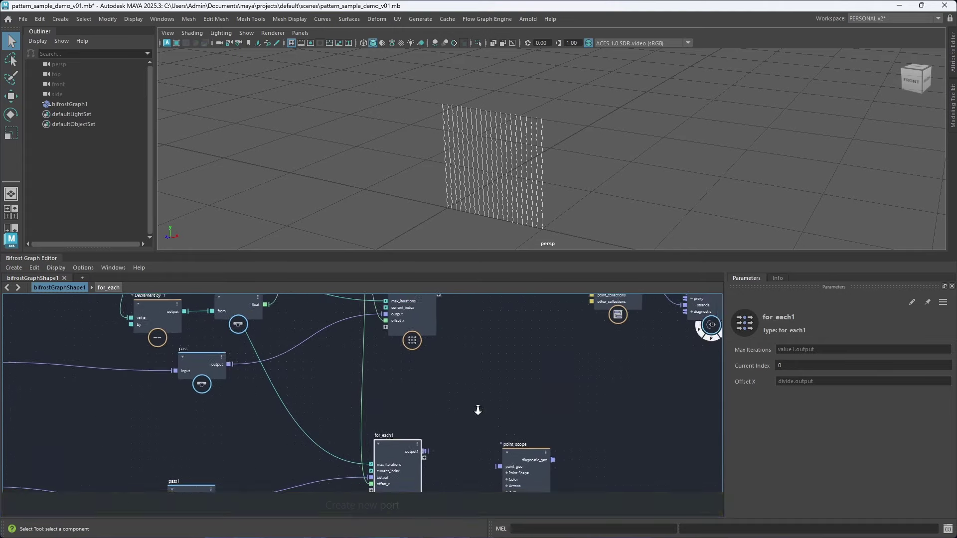
Inside for_each1, connect set_point_position's out_geometry directly to the output node, bypassing disp_weave, and return to the bifrostGraphShape1 level.
double_click(414, 446)
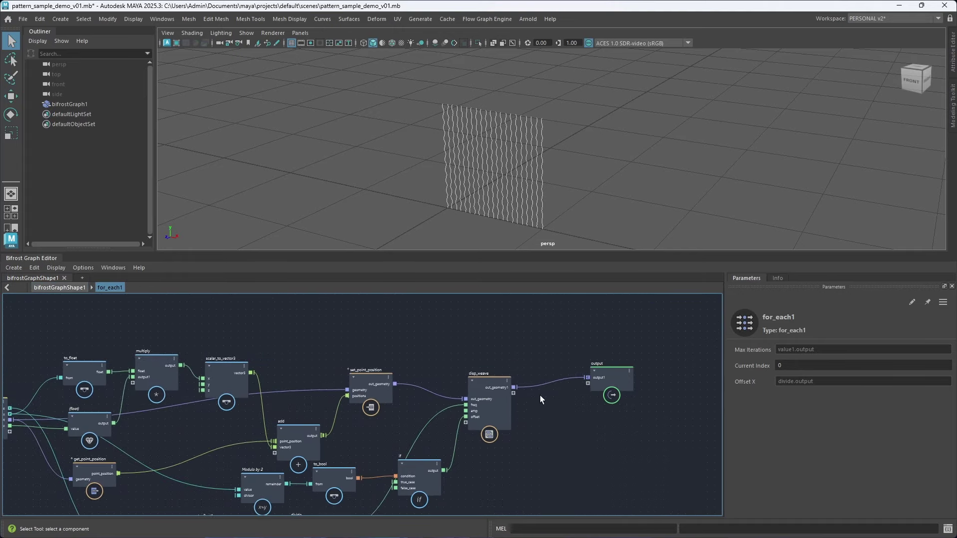
scroll(414, 415, "up", 3)
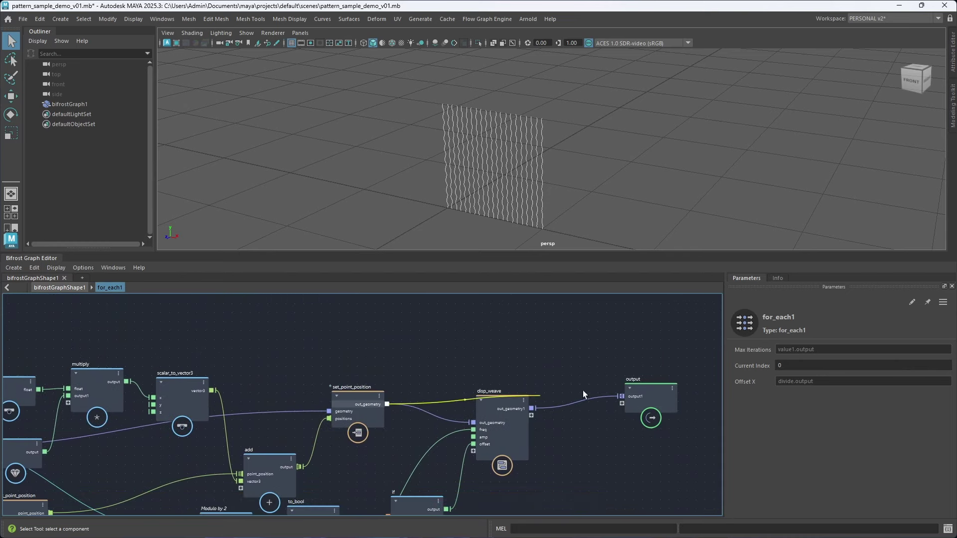
left_click_drag(490, 429, 497, 460)
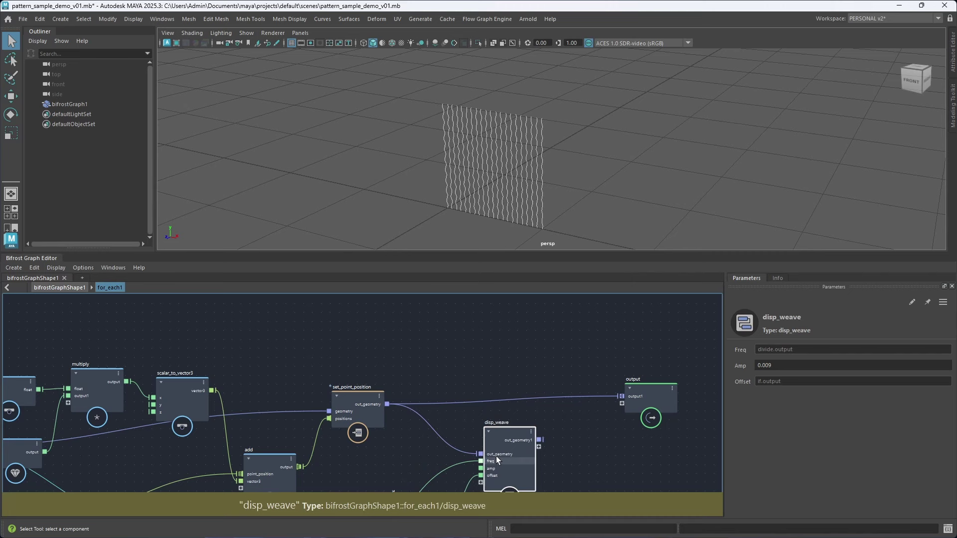
left_click(64, 287)
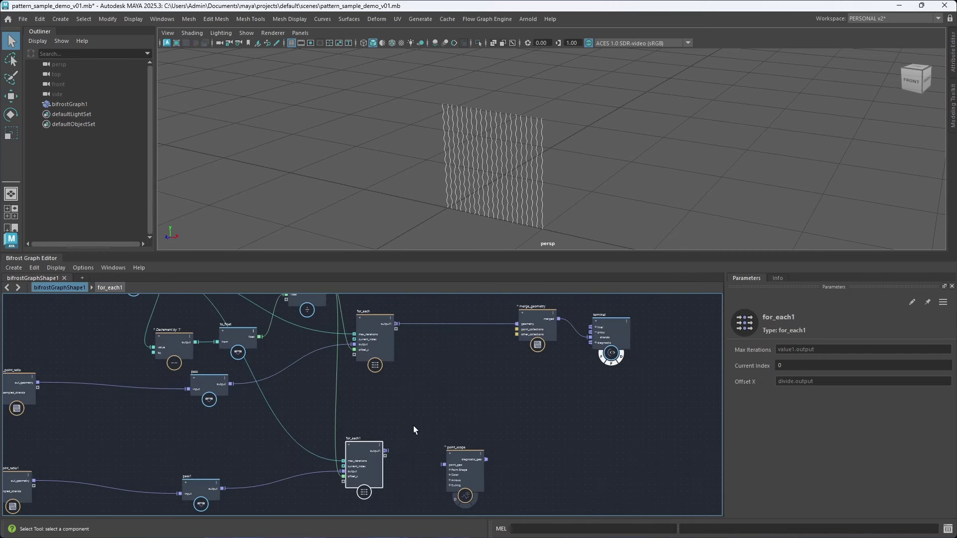
Connect for_each1's output1 to merge_geometry's geometry input in place of the for_each connection.
left_click_drag(386, 450, 516, 324)
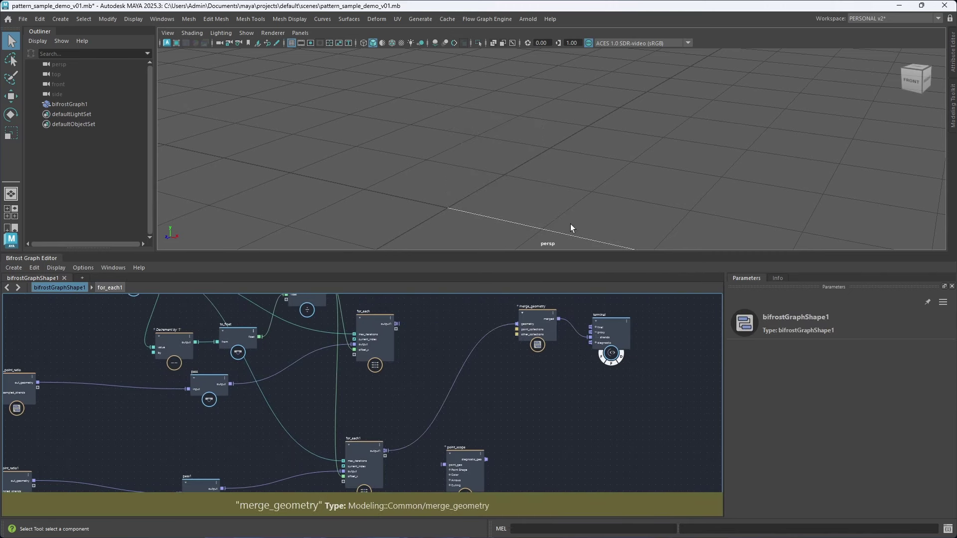
scroll(570, 224, "down", 3)
middle_click_drag(451, 360, 553, 289)
scroll(481, 347, "up", 1)
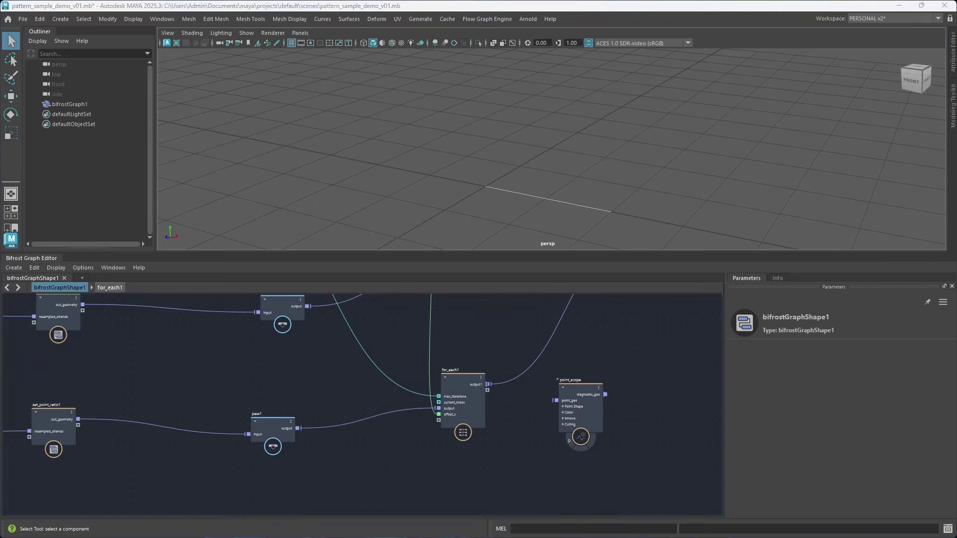
Inside for_each1, reroute the multiply output from the x to the y input of scalar_to_vector3 and return to the bifrostGraphShape1 level.
double_click(457, 381)
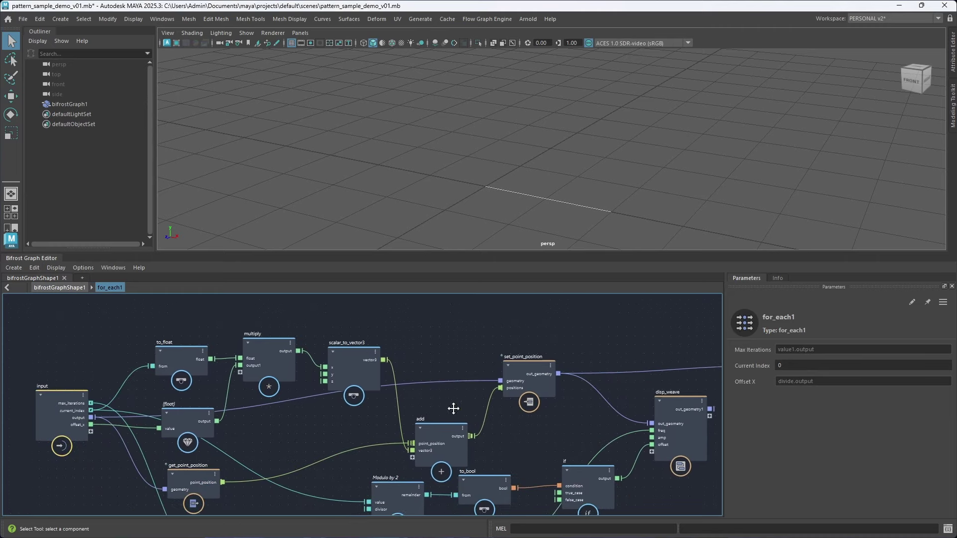
middle_click_drag(339, 409, 359, 441)
scroll(369, 391, "up", 1)
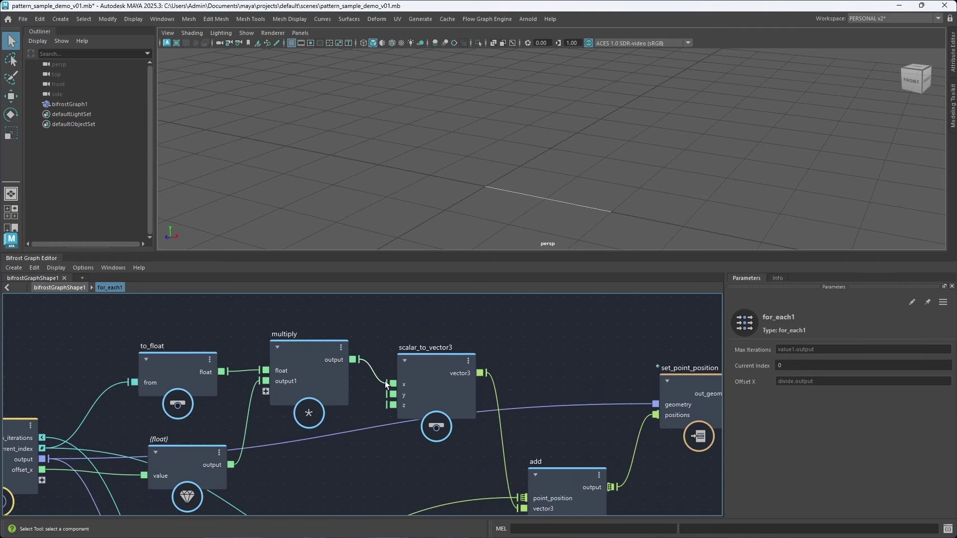
left_click_drag(379, 378, 392, 394)
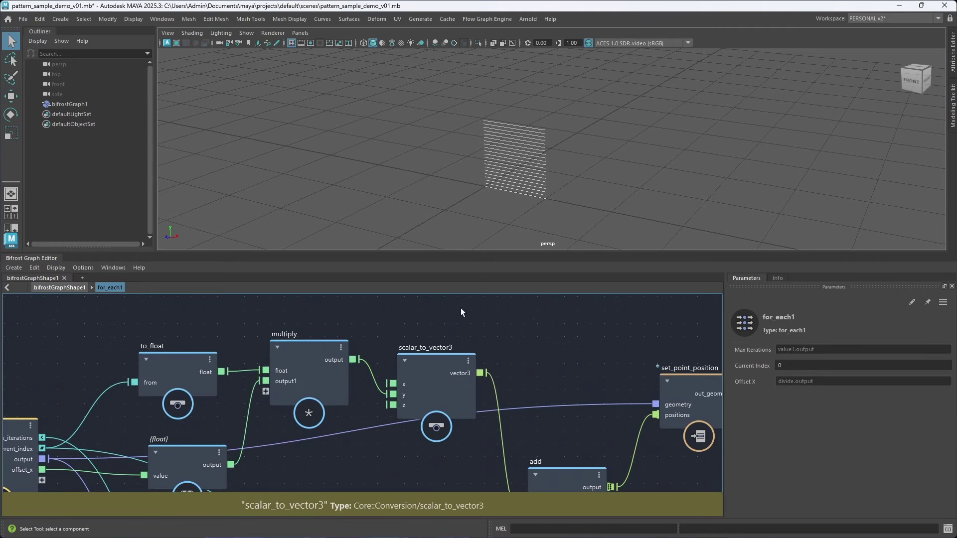
left_click_drag(535, 201, 529, 207, "alt")
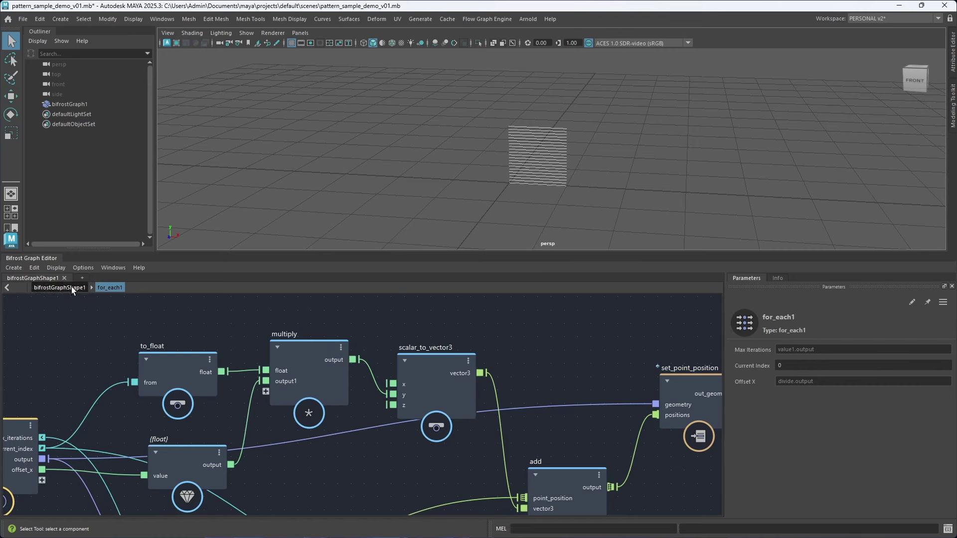
left_click(71, 286)
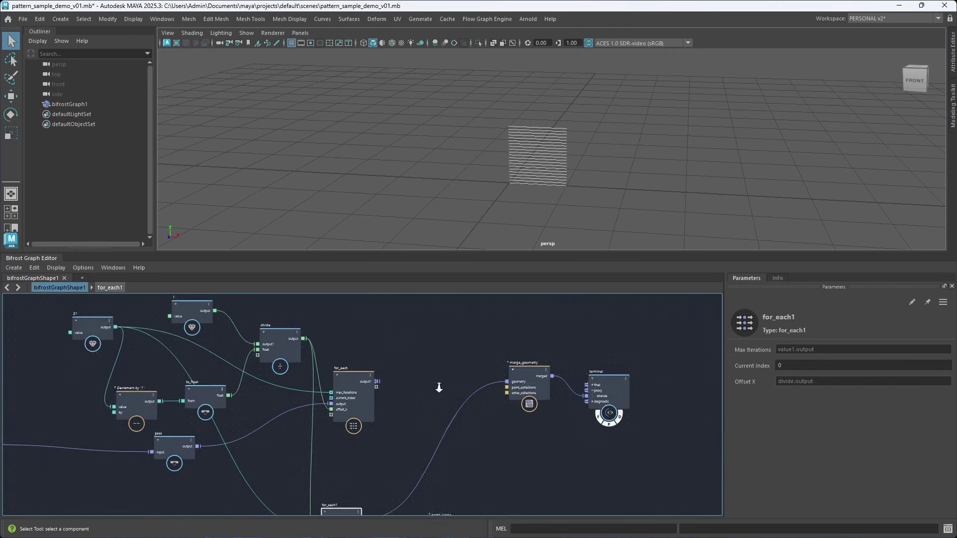
Feed both for_each and for_each1 outputs into merge_geometry's geometry input and inspect the combined strands in perspective.
left_click_drag(369, 378, 561, 381)
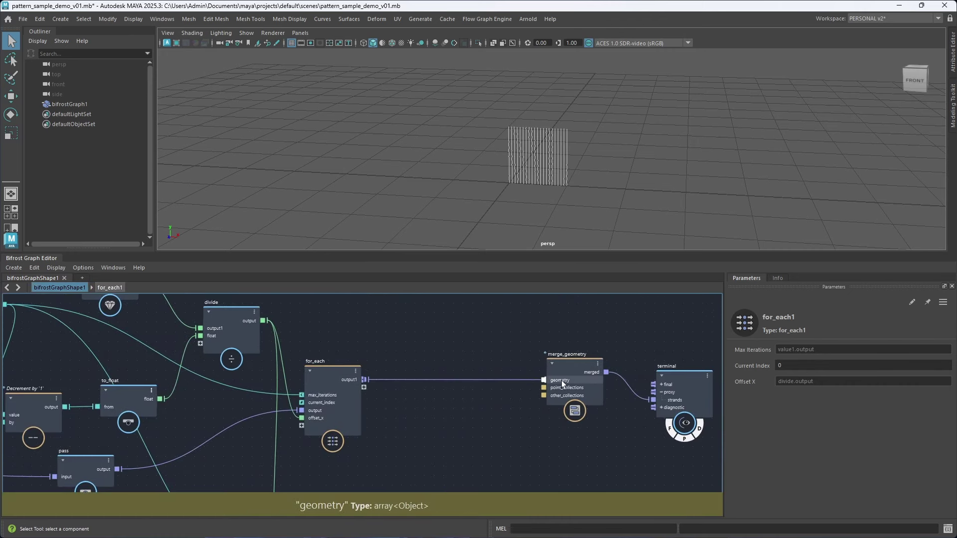
right_click(561, 381)
left_click(573, 386)
middle_click_drag(390, 490, 446, 376, "alt")
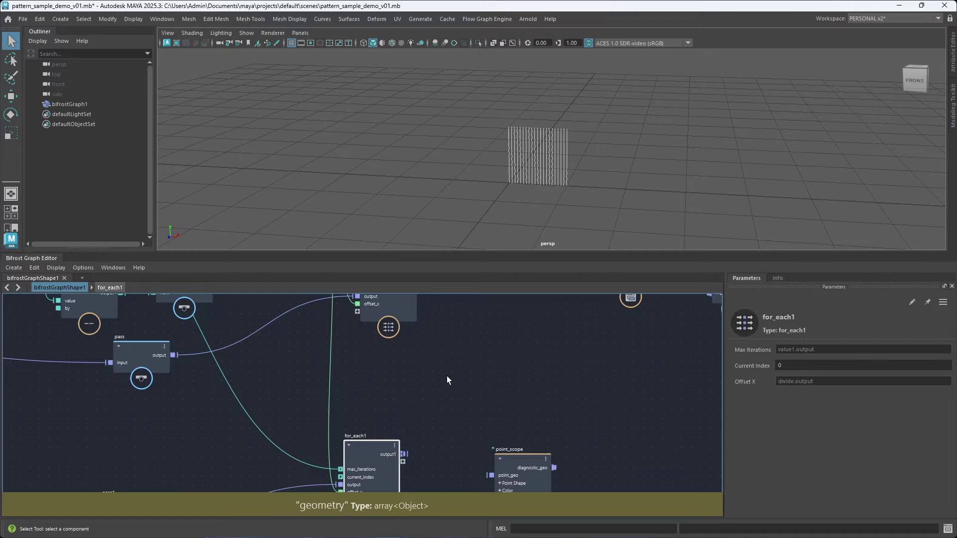
left_click(402, 454)
middle_click_drag(536, 336, 431, 461, "alt")
left_click(494, 391)
right_click_drag(472, 174, 740, 167, "alt")
middle_click_drag(588, 181, 540, 187, "alt")
left_click_drag(540, 188, 675, 157, "alt")
key("space")
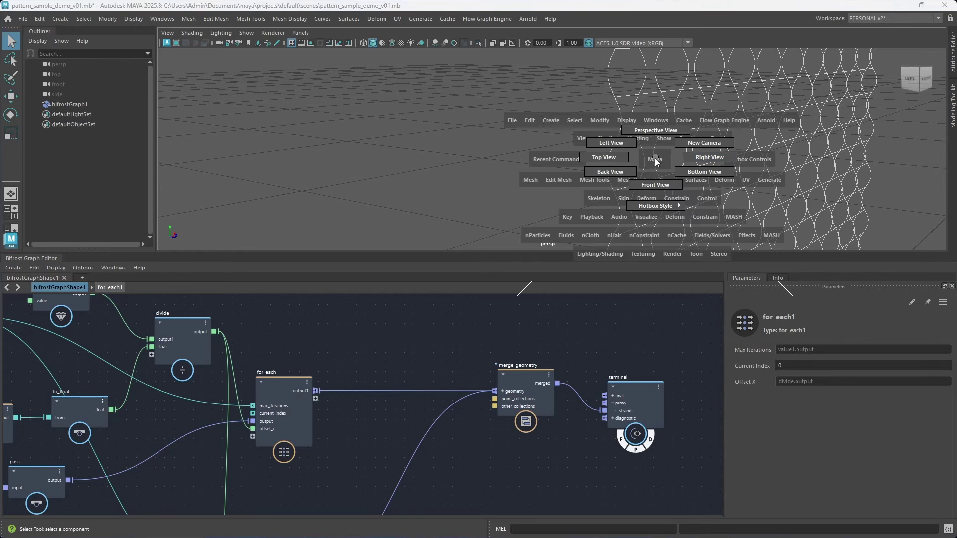
Move the terminal node away from merge_geometry to make room and add an extrude_strands node between them.
scroll(608, 330, "down", 1)
middle_click_drag(590, 340, 450, 346, "alt")
left_click_drag(486, 383, 601, 355)
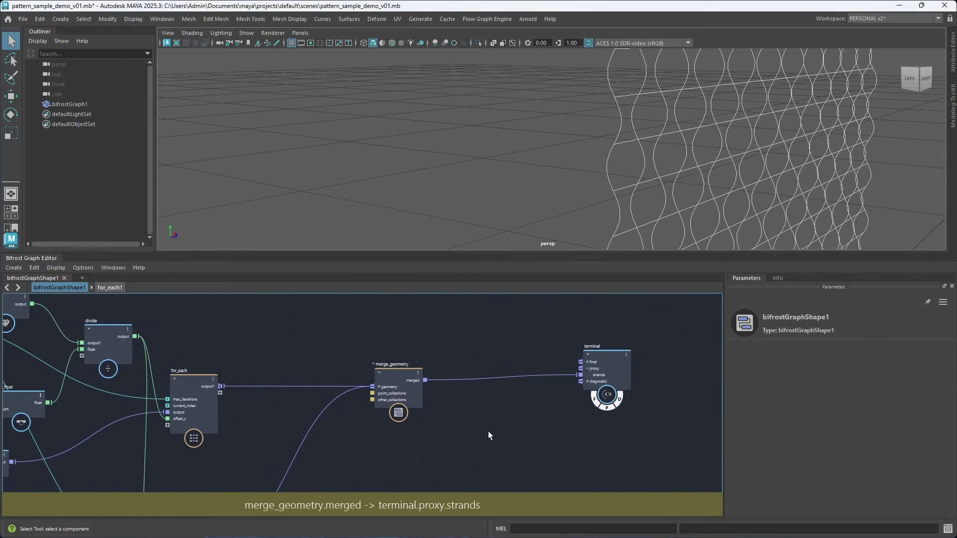
key("Tab")
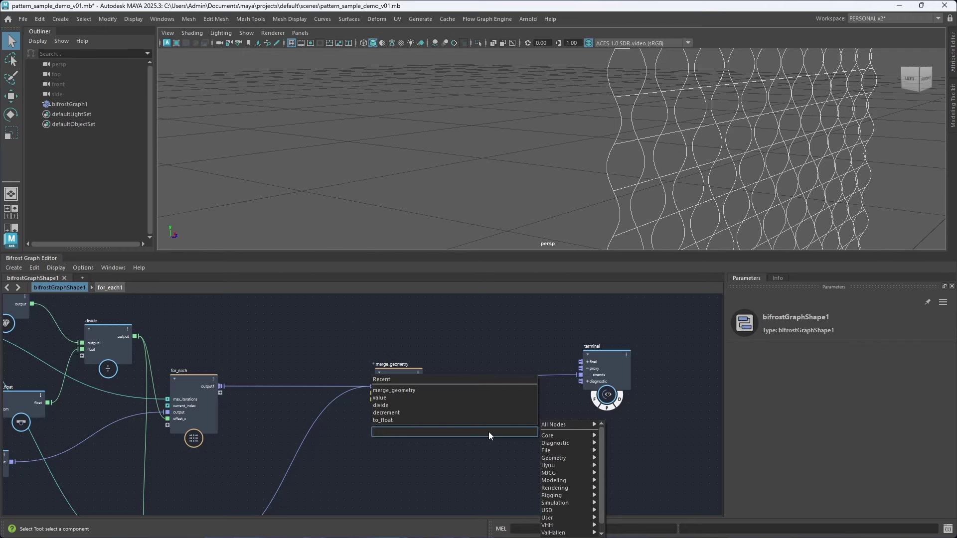
type("extru")
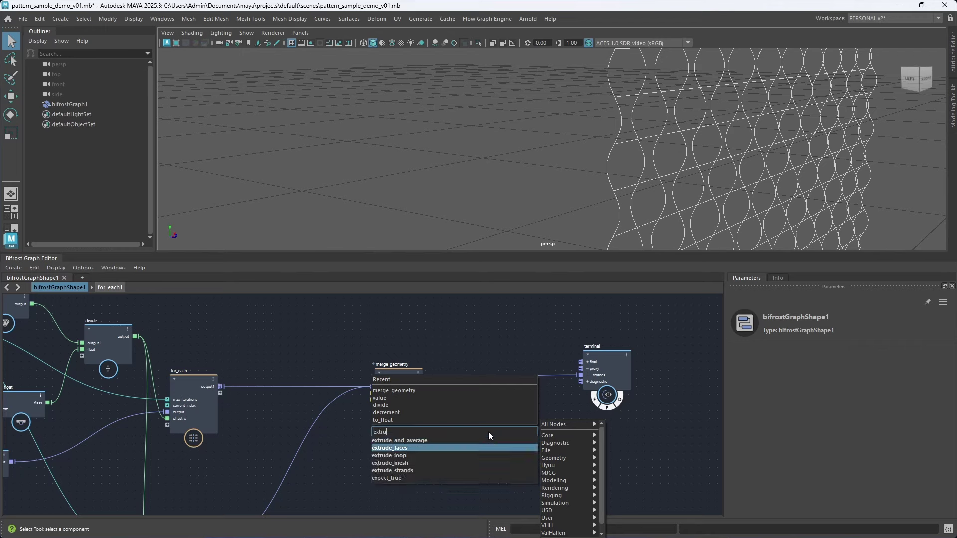
key("Down")
key("Down")
key("Down")
key("Return")
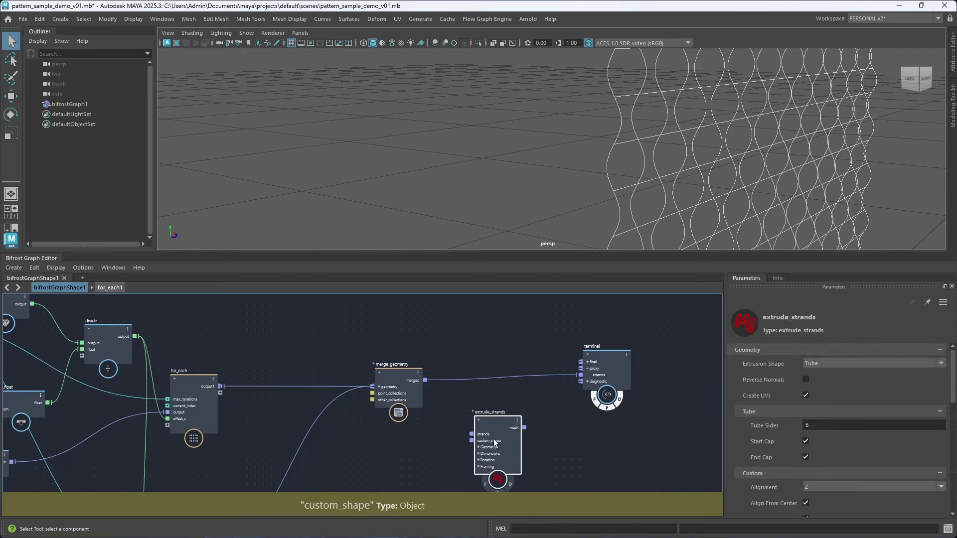
Connect merge_geometry's merged output to the strands input of extrude_strands and enable that node's proxy display.
scroll(563, 449, "up", 1)
left_click(777, 278)
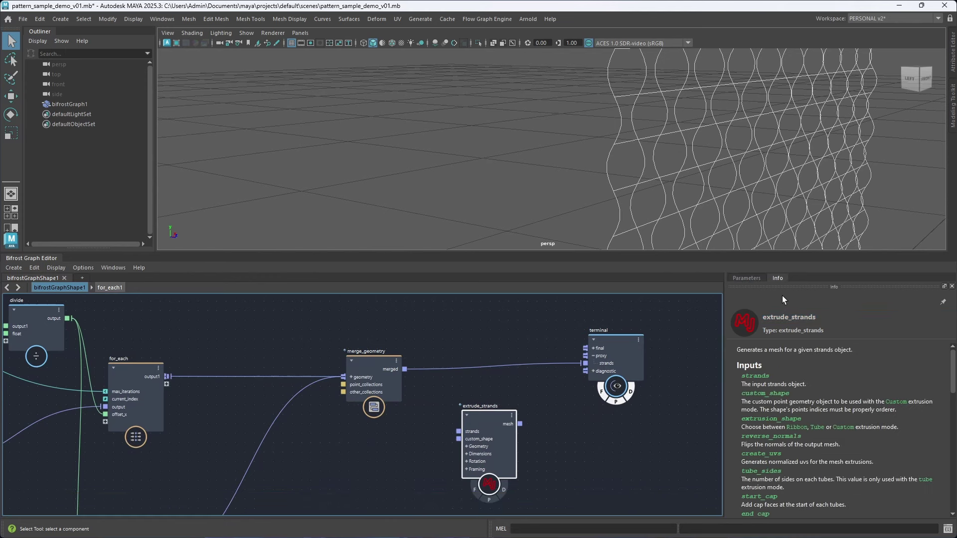
left_click_drag(479, 430, 481, 410)
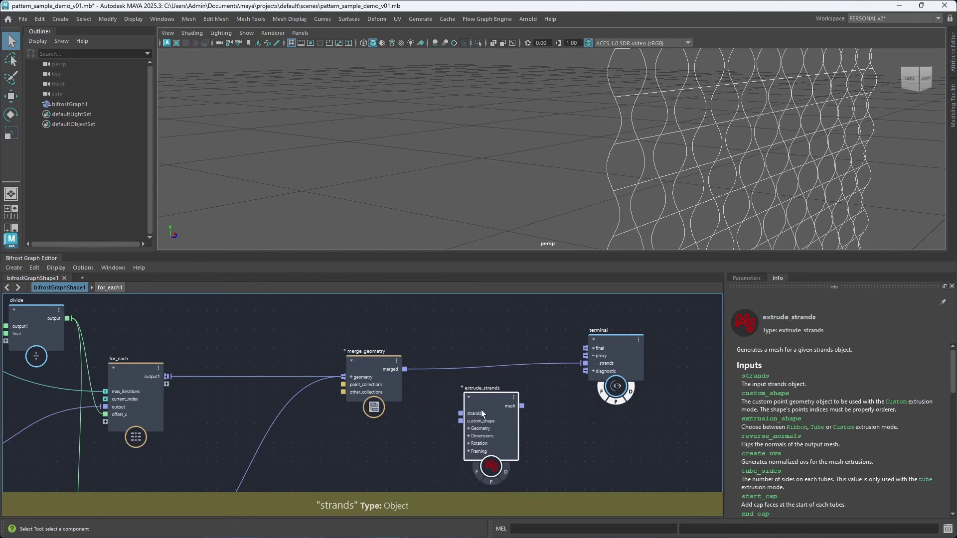
scroll(453, 412, "up", 1)
middle_click_drag(429, 429, 381, 432)
scroll(361, 438, "down", 2)
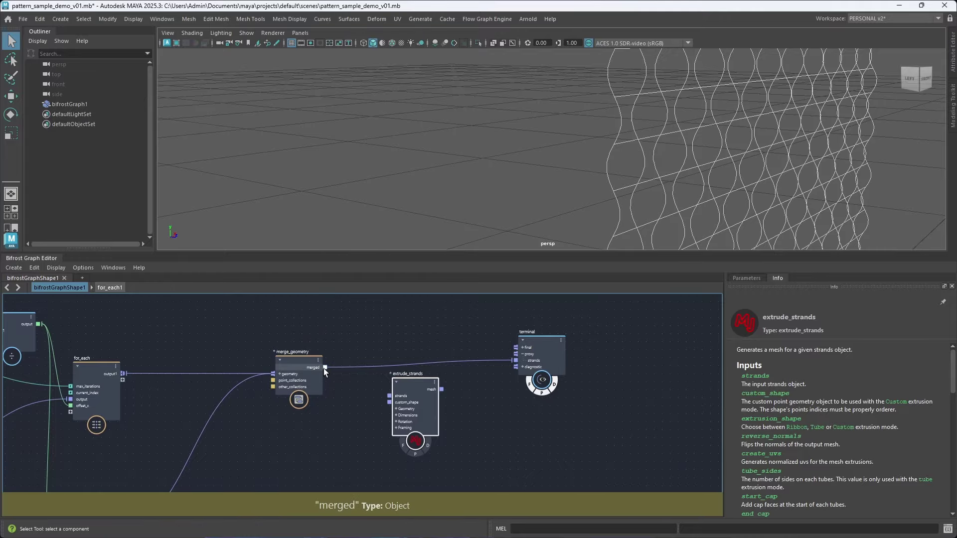
left_click_drag(390, 393, 389, 395)
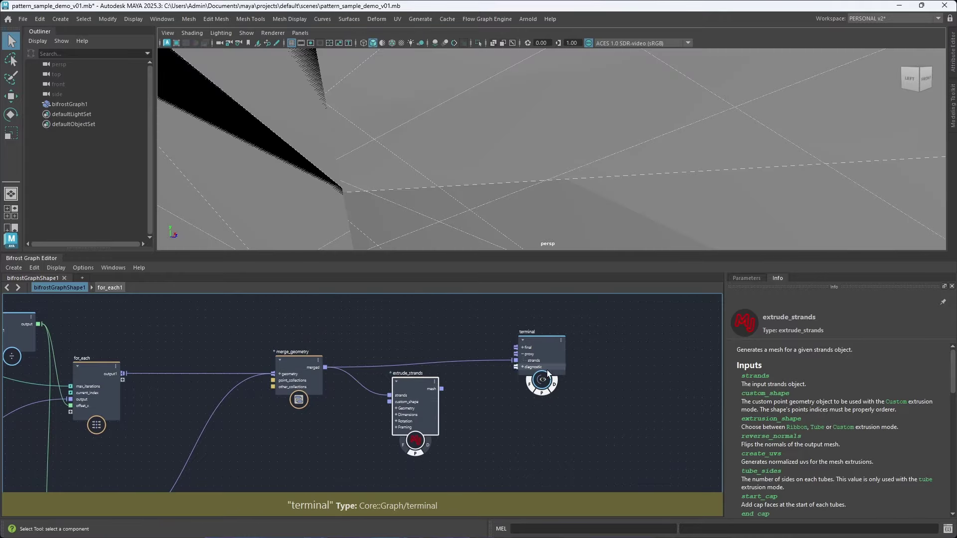
right_click_drag(642, 197, 299, 199, "alt")
right_click_drag(663, 188, 448, 199, "alt")
Turn off Start Cap, End Cap and Use Point Size on extrude_strands and set its Size to 0.01.
left_click(751, 279)
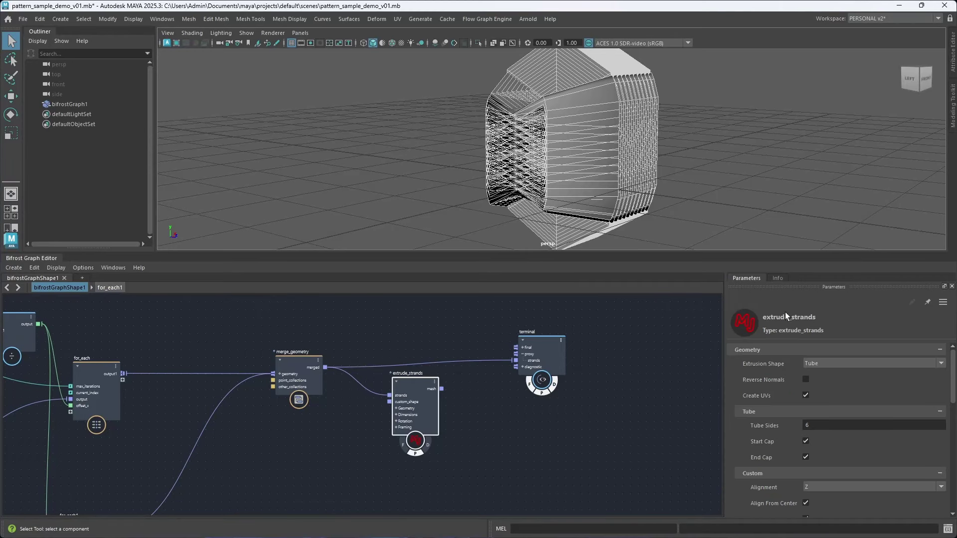
scroll(945, 368, "down", 3)
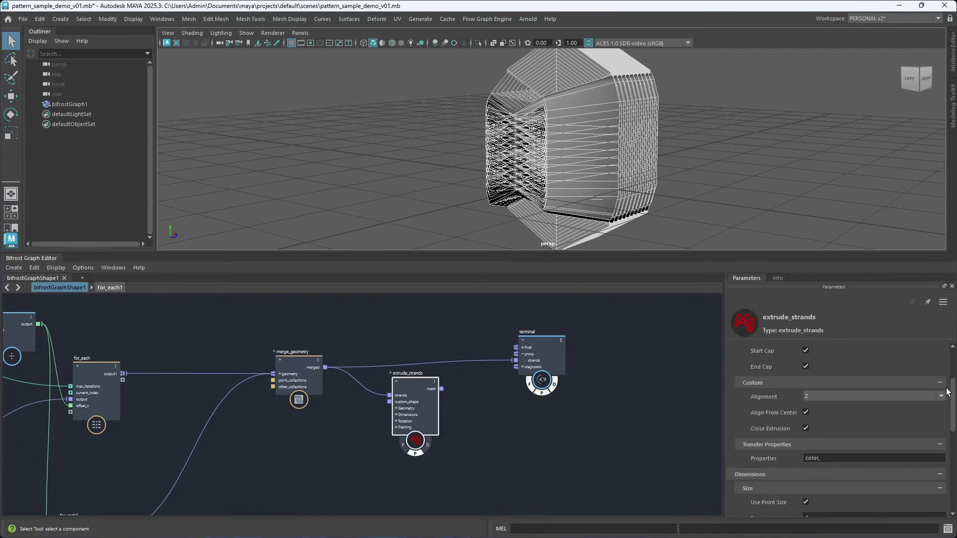
scroll(944, 365, "up", 1)
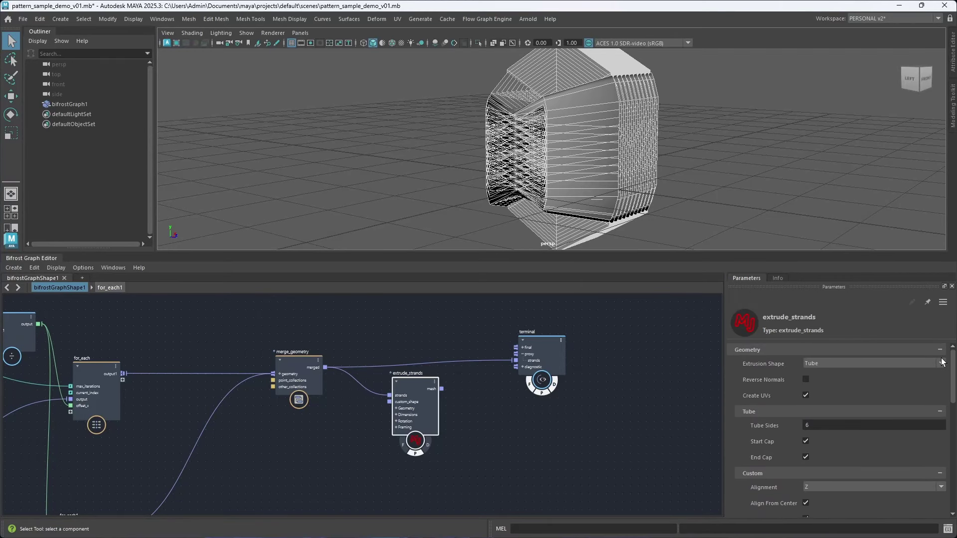
left_click(806, 442)
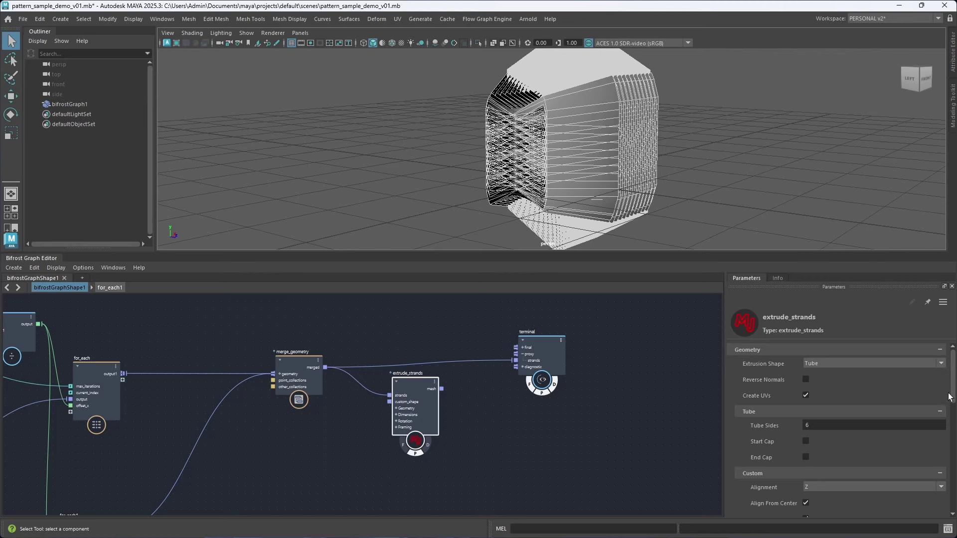
left_click_drag(952, 371, 953, 421)
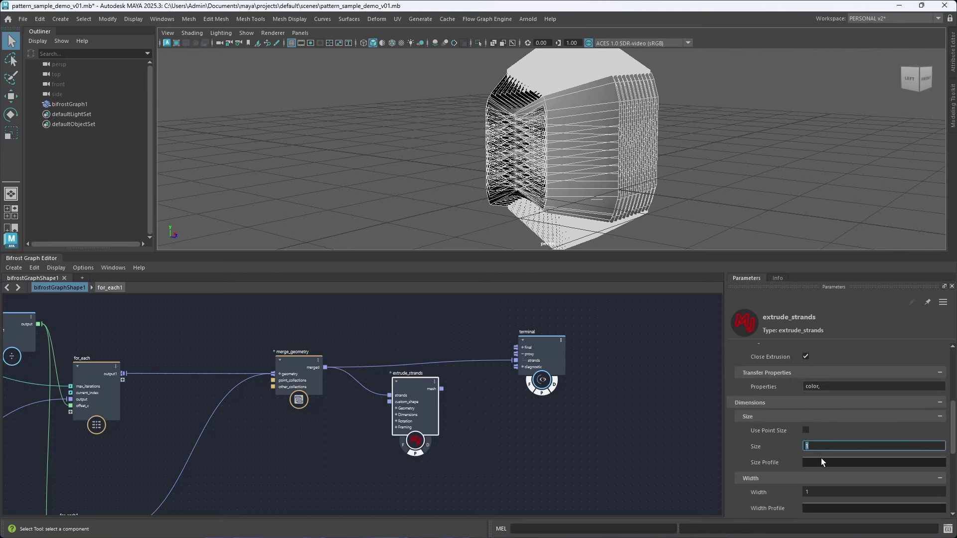
type(".01")
key("Return")
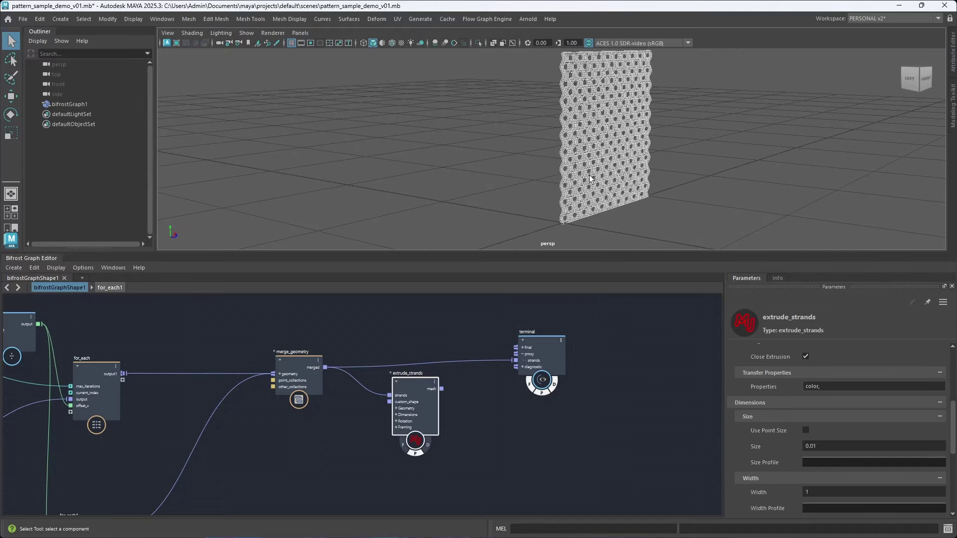
Examine the extruded weave up close in perspective, clearing the selection so the mesh shows shaded without wireframe.
left_click(636, 340)
right_click_drag(631, 180, 729, 219, "alt")
left_click_drag(728, 219, 631, 216, "alt")
left_click_drag(716, 184, 710, 190, "alt")
key("ctrl+s")
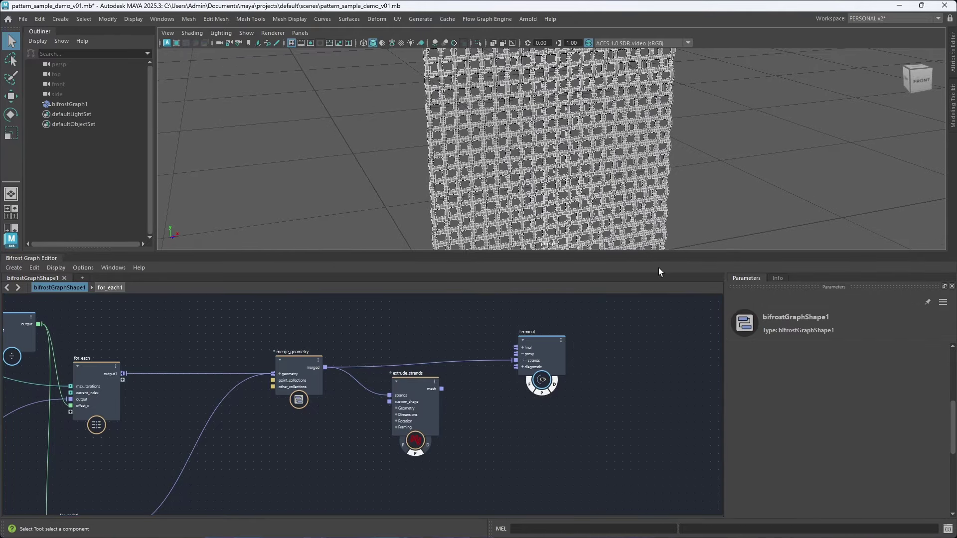
key("p")
key("ctrl+p")
left_click(88, 114)
left_click_drag(75, 95, 73, 87)
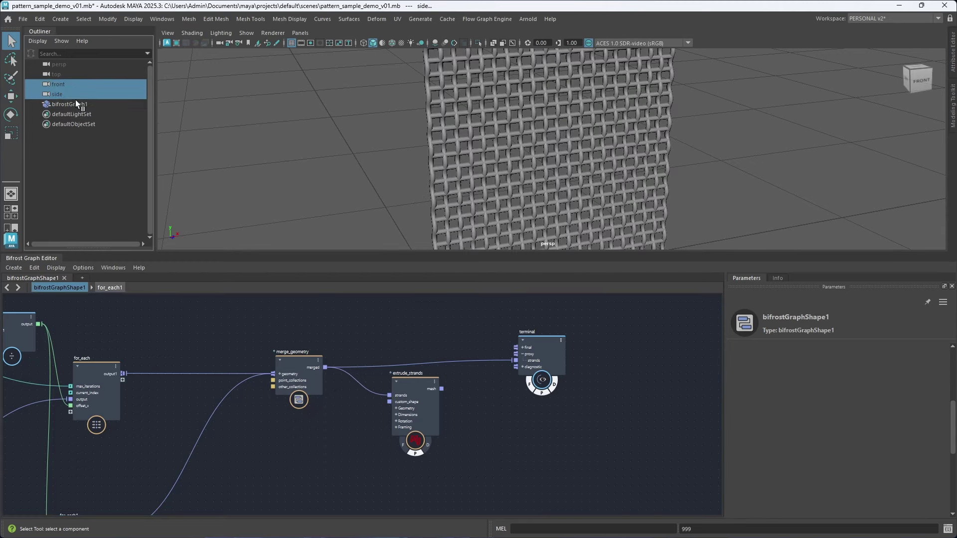
left_click(82, 144)
key("f")
right_click_drag(513, 192, 593, 196, "alt")
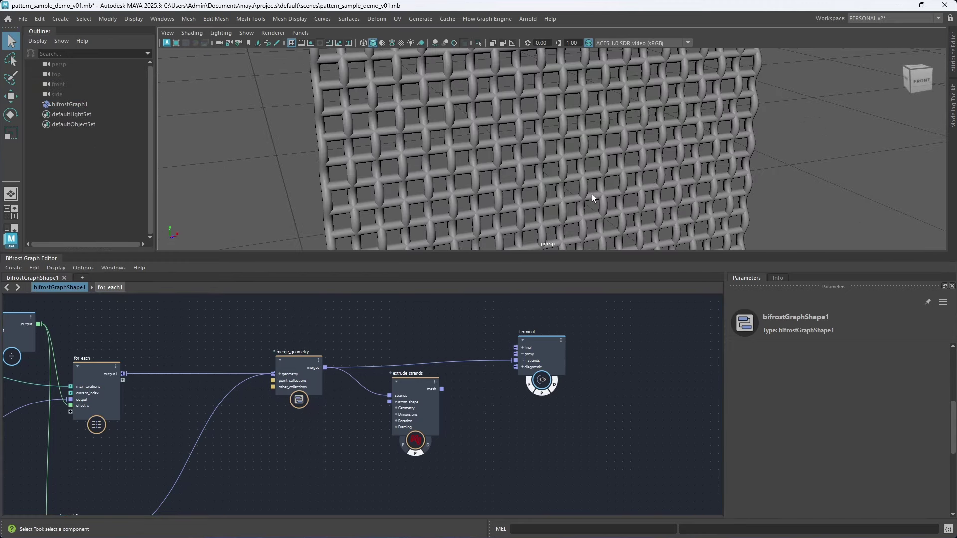
Examine the strand crossings of the extruded weave from an oblique side angle, then from farther back.
left_click_drag(594, 196, 612, 178, "alt")
right_click_drag(612, 178, 634, 180, "alt")
left_click_drag(635, 180, 612, 179, "alt")
right_click_drag(612, 180, 629, 180, "alt")
middle_click_drag(579, 172, 608, 192, "alt")
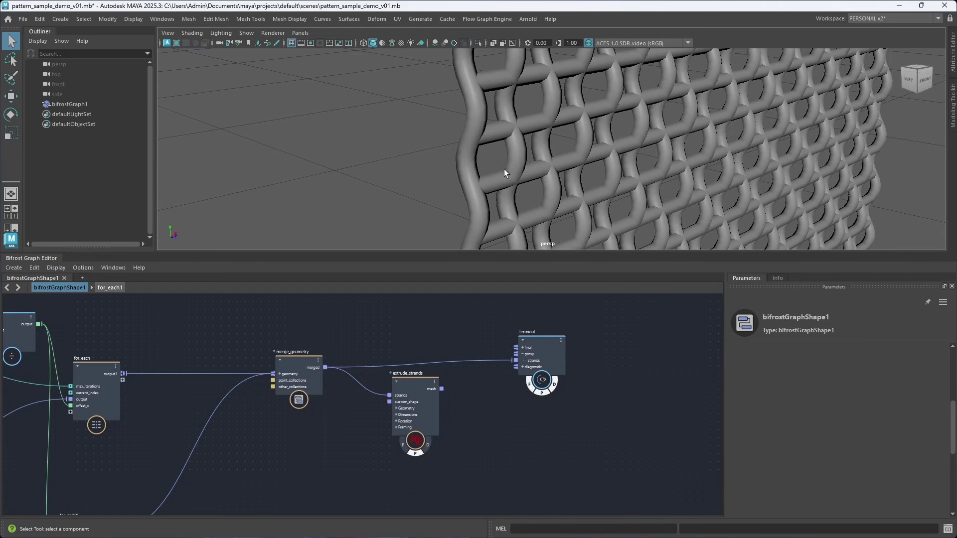
right_click_drag(605, 176, 559, 177, "alt")
middle_click_drag(559, 178, 537, 181, "alt")
Open the for_each compound and locate the if node feeding the weave displacement compound's offset.
middle_click_drag(180, 348, 449, 271, "alt")
middle_click_drag(451, 361, 479, 394, "alt")
double_click(393, 368)
scroll(467, 391, "up", 1)
left_click_drag(417, 379, 403, 381)
middle_click_drag(488, 357, 427, 389, "alt")
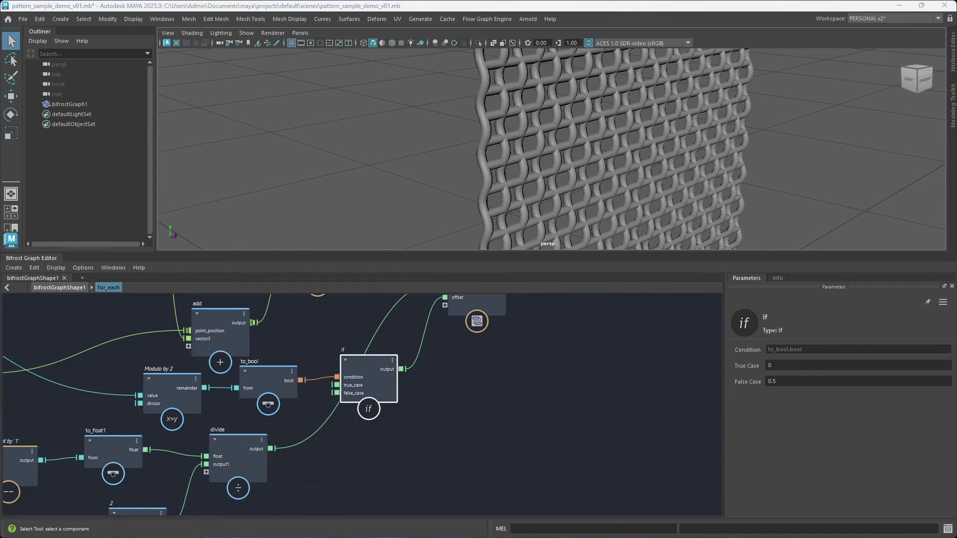
middle_click_drag(508, 389, 454, 403)
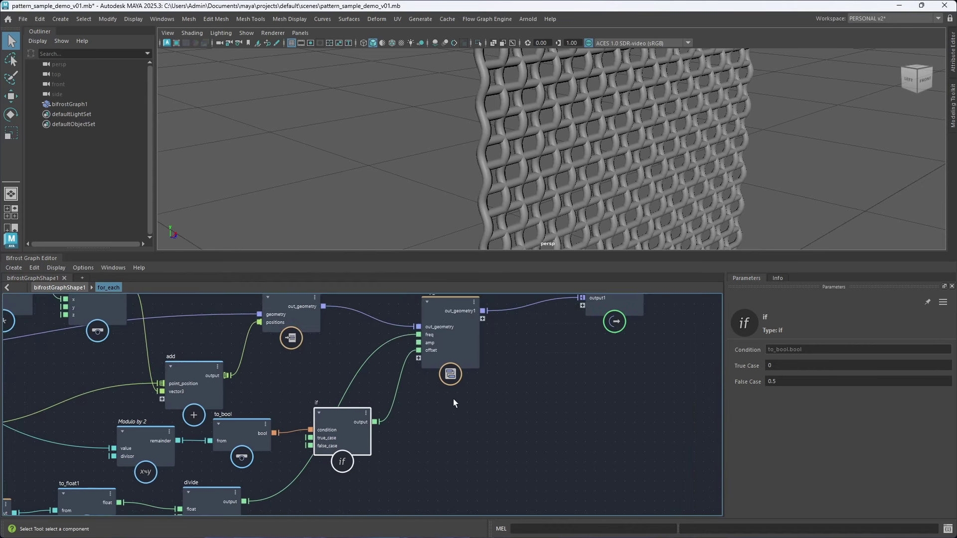
left_click(81, 286)
middle_click_drag(404, 385, 401, 366)
double_click(399, 365)
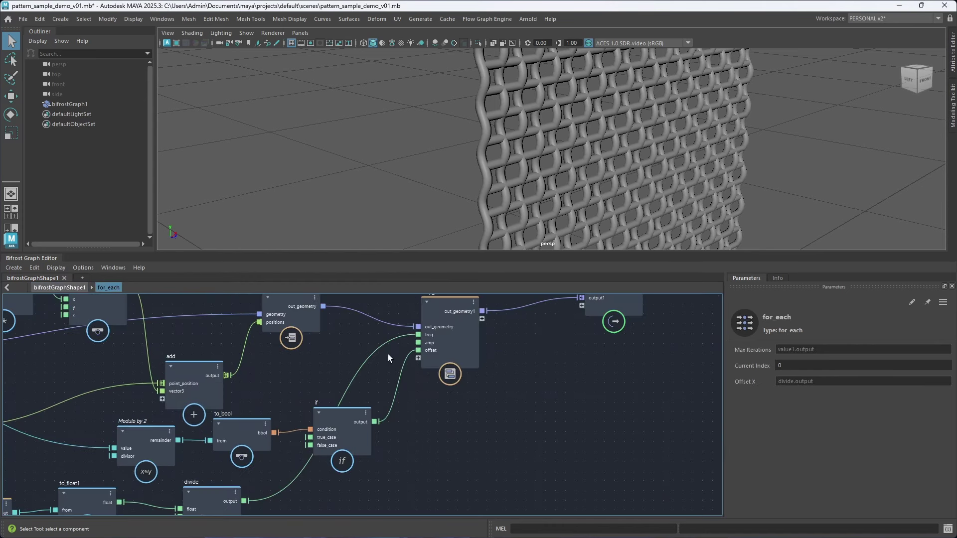
Insert an add node inside for_each between the if output and the displacement compound's offset input.
middle_click_drag(432, 434, 426, 429)
key("Tab")
type("ad")
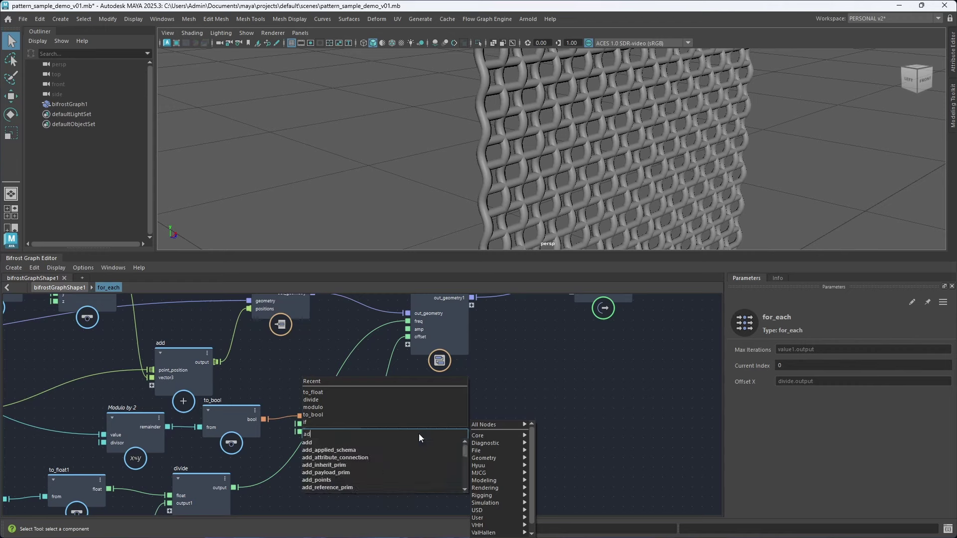
key("Return")
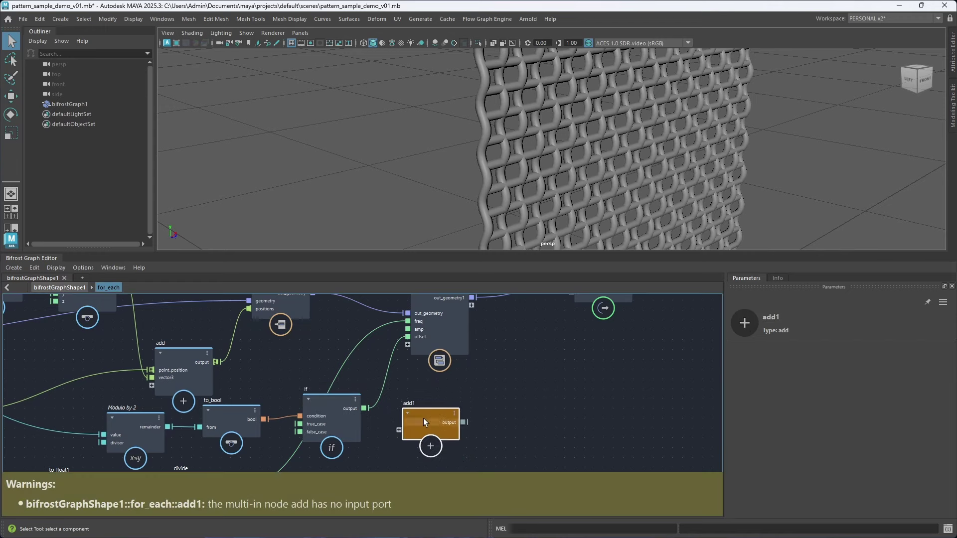
left_click_drag(363, 409, 399, 429)
left_click_drag(462, 423, 409, 339)
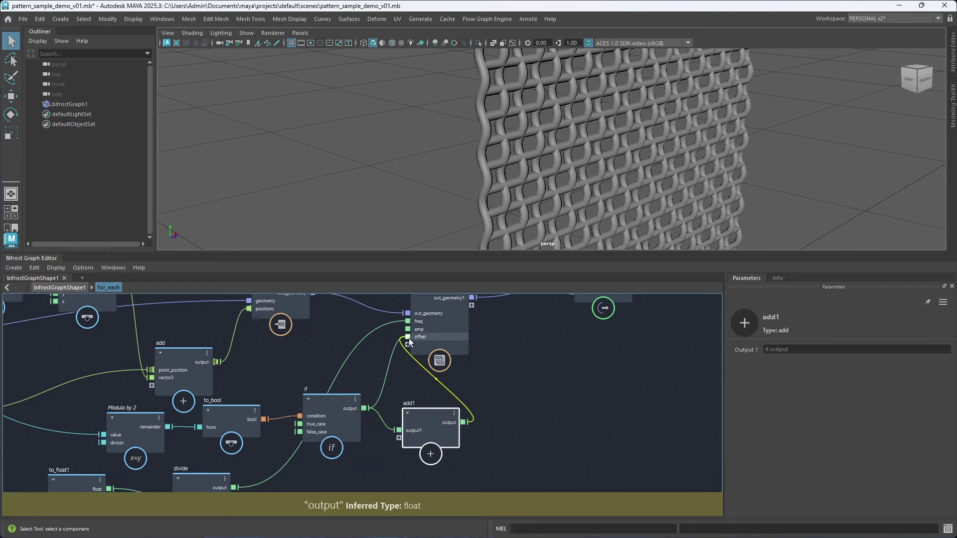
left_click_drag(420, 426, 417, 414)
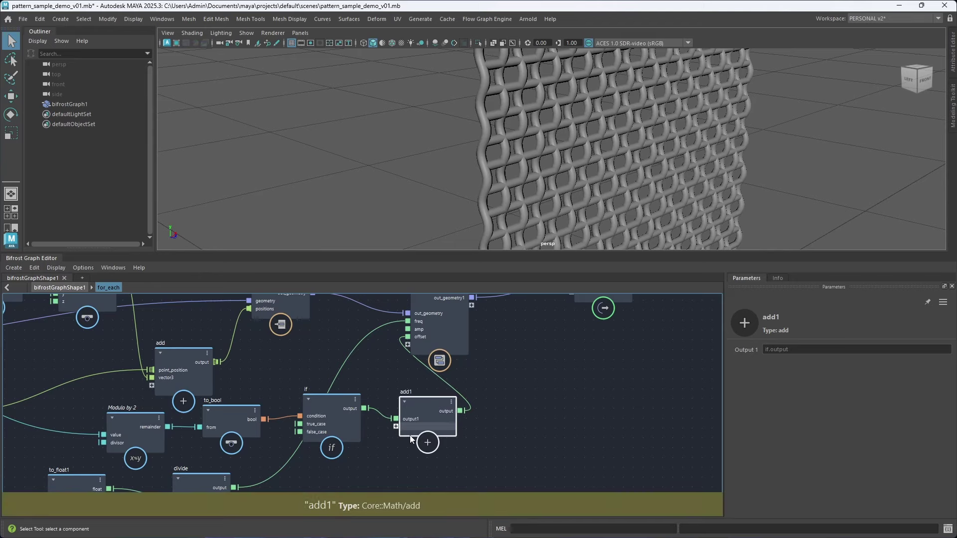
Connect a new float value node to the new add node's second input and set its value to 0.25.
key("v")
left_click(396, 426)
middle_click_drag(394, 462, 396, 415)
left_click(799, 380)
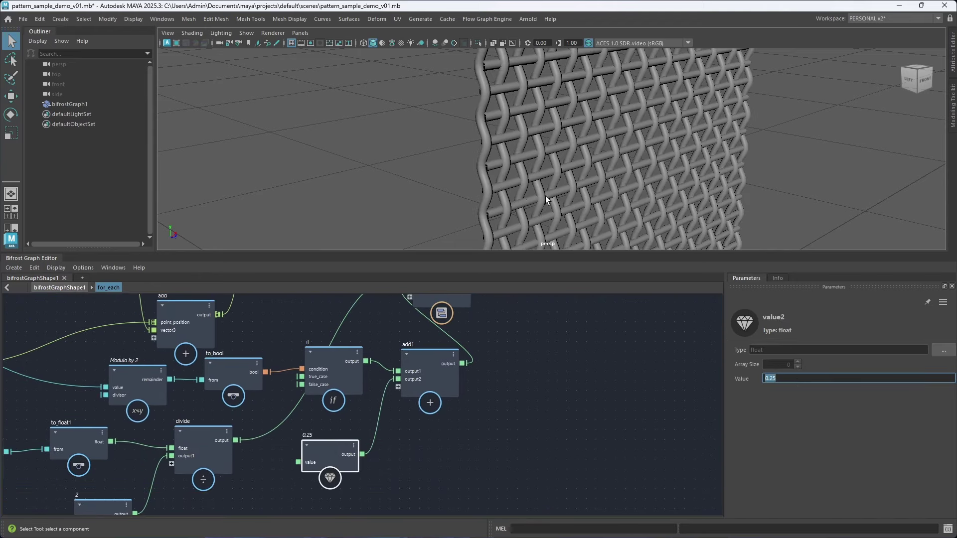
Examine how the shifted vertical strands pass around the horizontal ones, up close and from low side angles.
left_click_drag(547, 199, 521, 145, "alt")
scroll(587, 158, "up", 3)
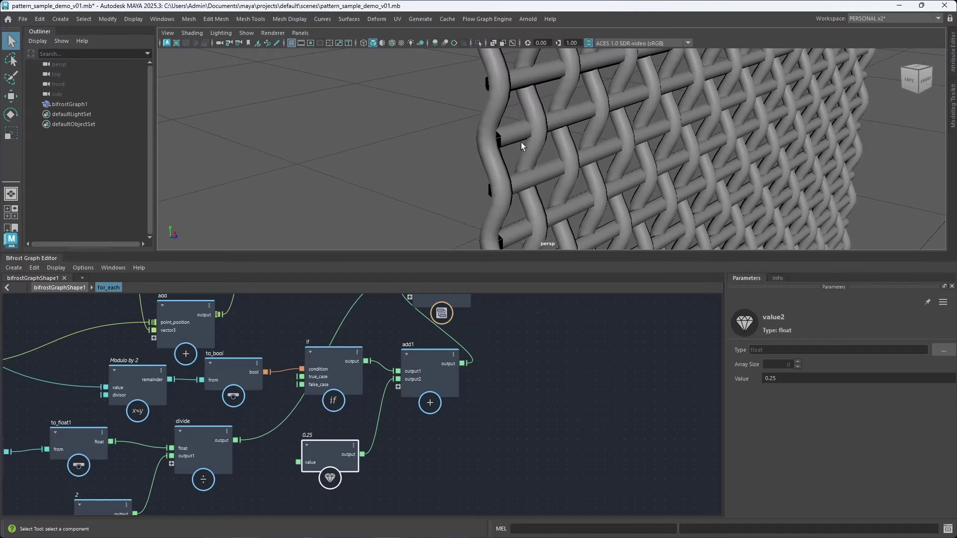
right_click_drag(605, 116, 434, 203, "alt")
middle_click_drag(600, 195, 560, 195, "alt")
left_click_drag(560, 195, 555, 186, "alt")
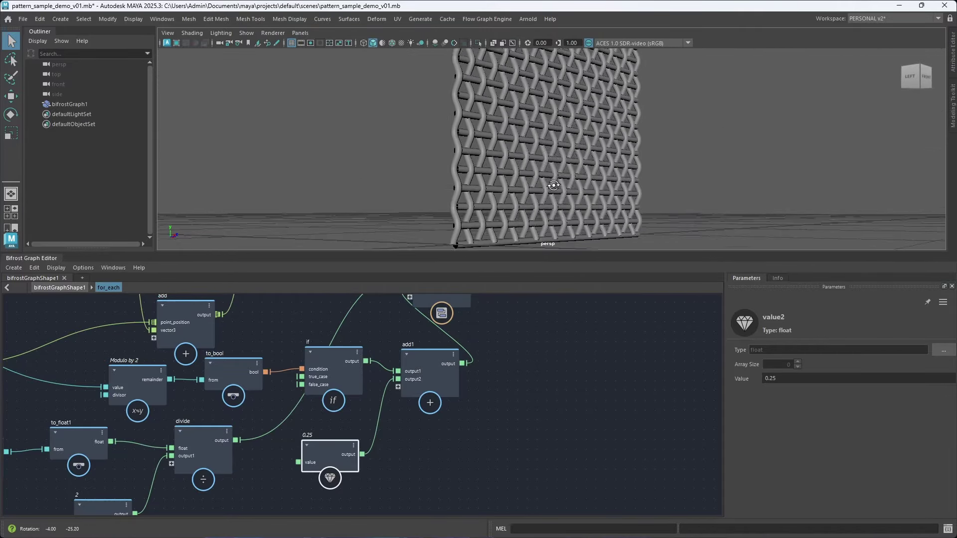
right_click_drag(555, 186, 497, 182, "alt")
left_click_drag(497, 182, 512, 187, "alt")
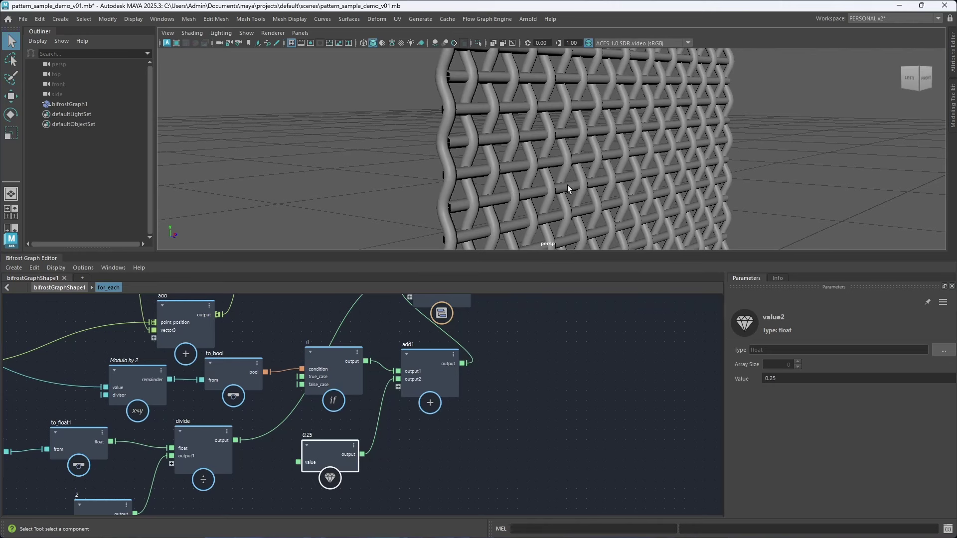
left_click_drag(568, 184, 546, 206, "alt")
Inside for_each1, connect disp_weave's out_geometry1 to output1 in place of the direct set_point_position connection, and check the weave.
left_click(81, 289)
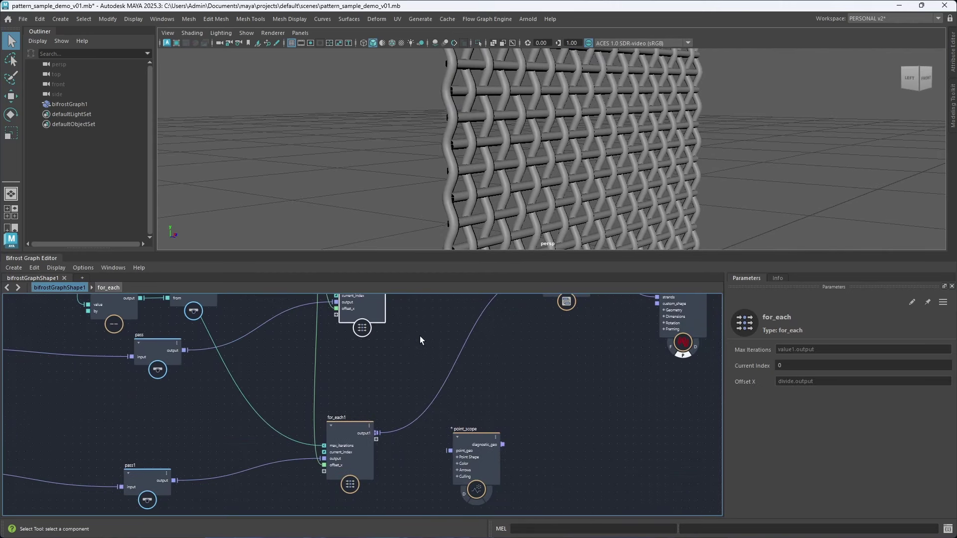
double_click(366, 411)
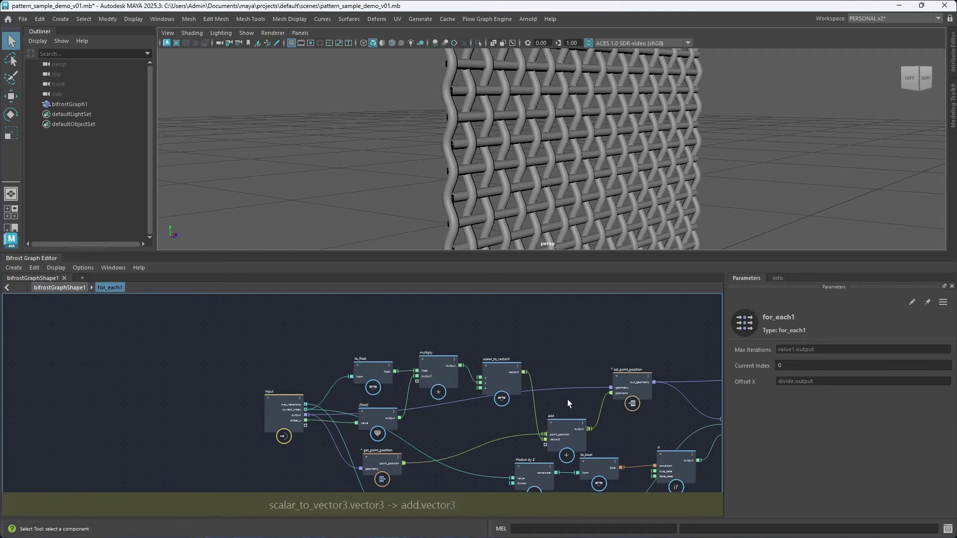
scroll(567, 414, "up", 3)
right_click_drag(551, 390, 600, 389, "alt")
left_click_drag(408, 368, 402, 355)
middle_click_drag(493, 351, 455, 389, "alt")
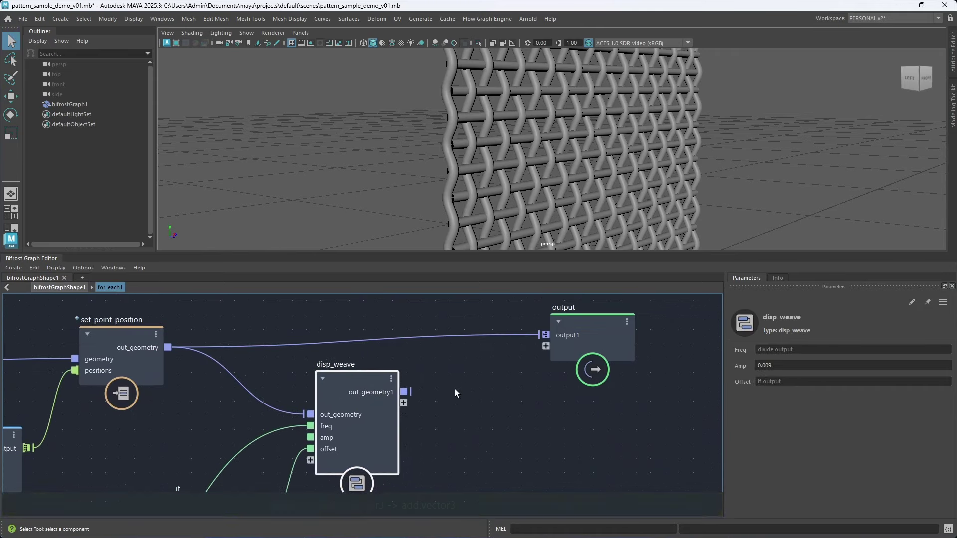
left_click(454, 390)
left_click_drag(405, 392, 545, 335)
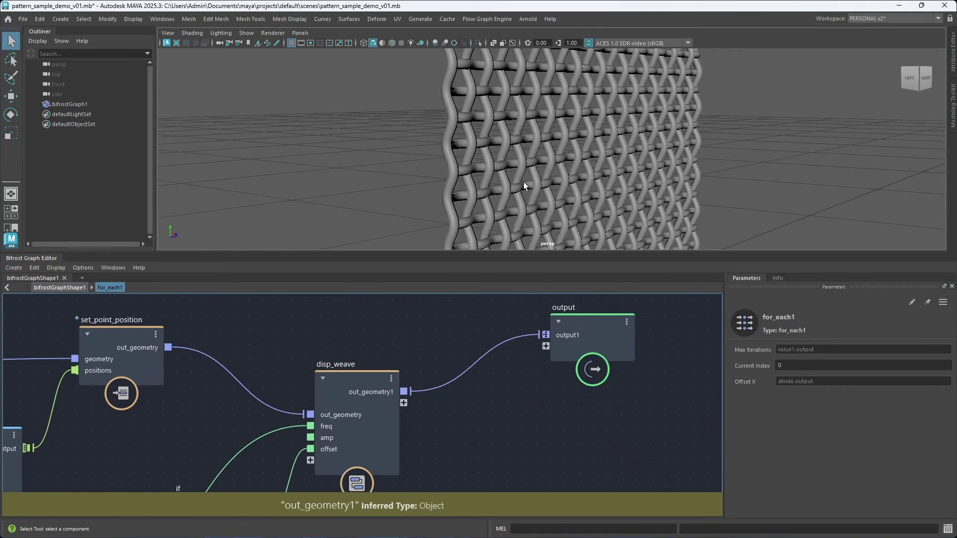
left_click_drag(523, 182, 504, 199, "alt")
right_click_drag(503, 199, 529, 204, "alt")
left_click_drag(529, 204, 483, 247, "alt")
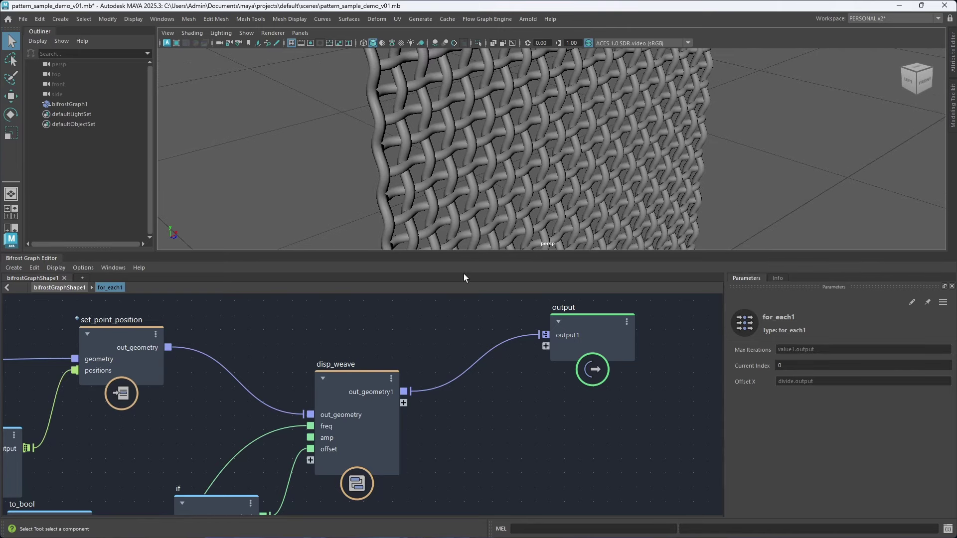
Insert an add node inside for_each1 between the if output and disp_weave's offset input.
scroll(495, 406, "down", 2)
middle_click_drag(495, 406, 572, 298, "alt")
middle_click_drag(426, 406, 455, 410, "alt")
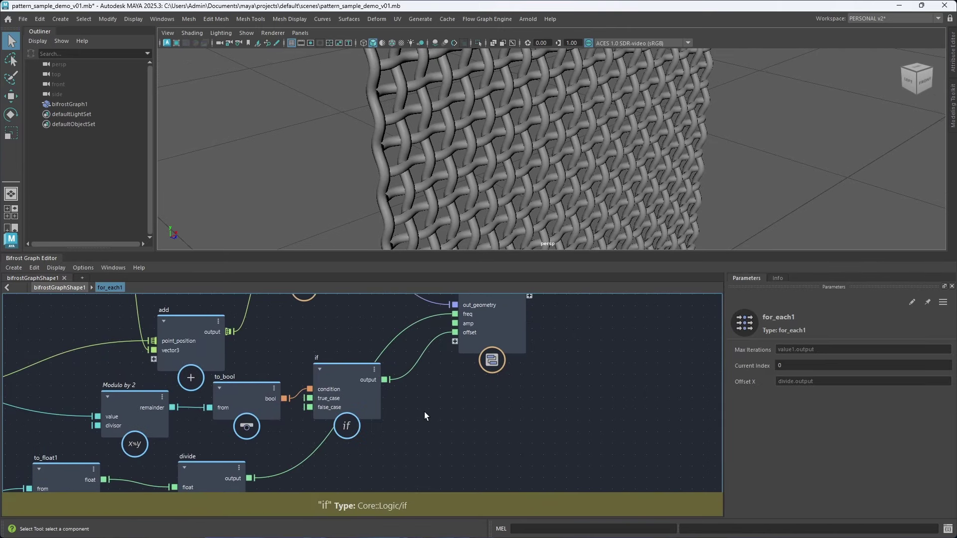
key("Tab")
type("add")
key("Return")
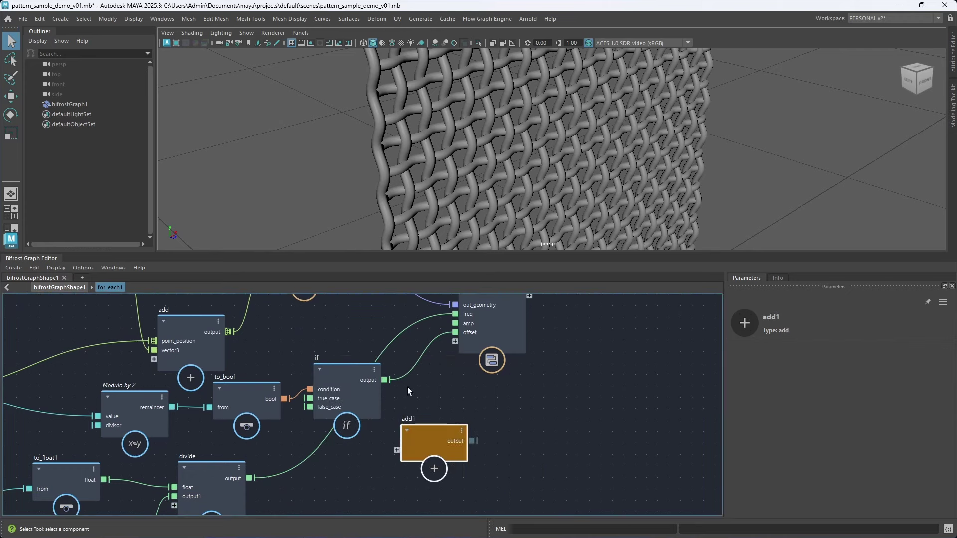
left_click_drag(385, 380, 398, 431)
left_click_drag(466, 439, 461, 398)
right_click(415, 428)
left_click(435, 430)
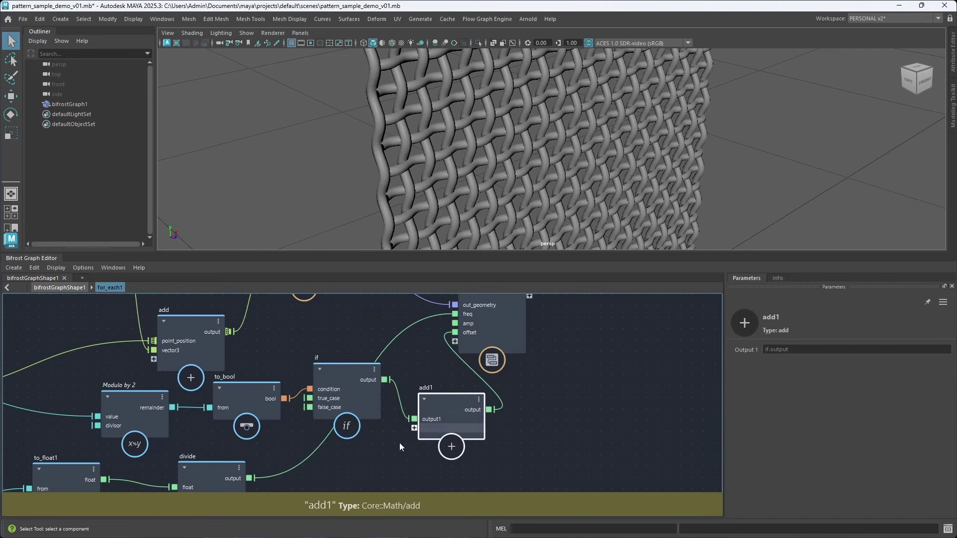
Feed a float value node of 0.75 into the second input of for_each1's new add node.
middle_click_drag(397, 448, 426, 329, "alt")
left_click(794, 379)
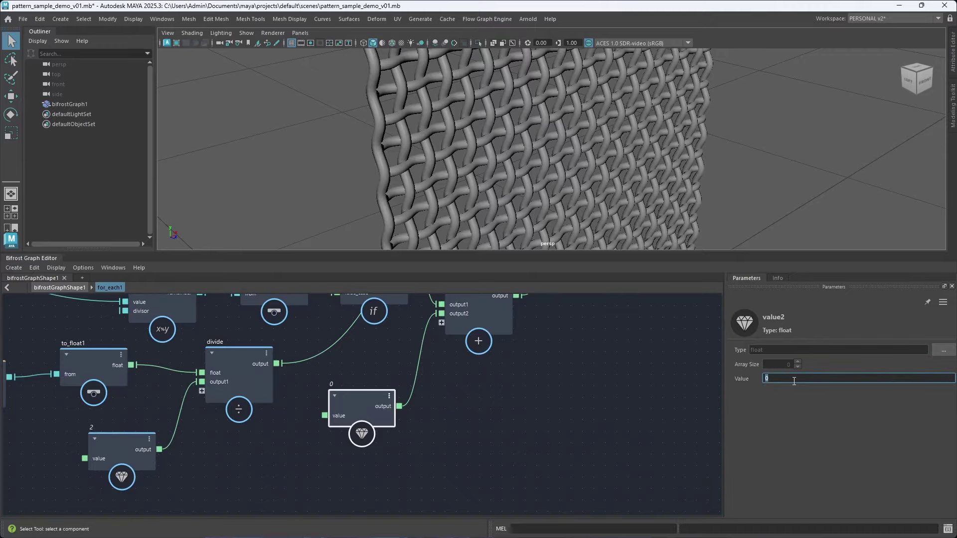
key("Return")
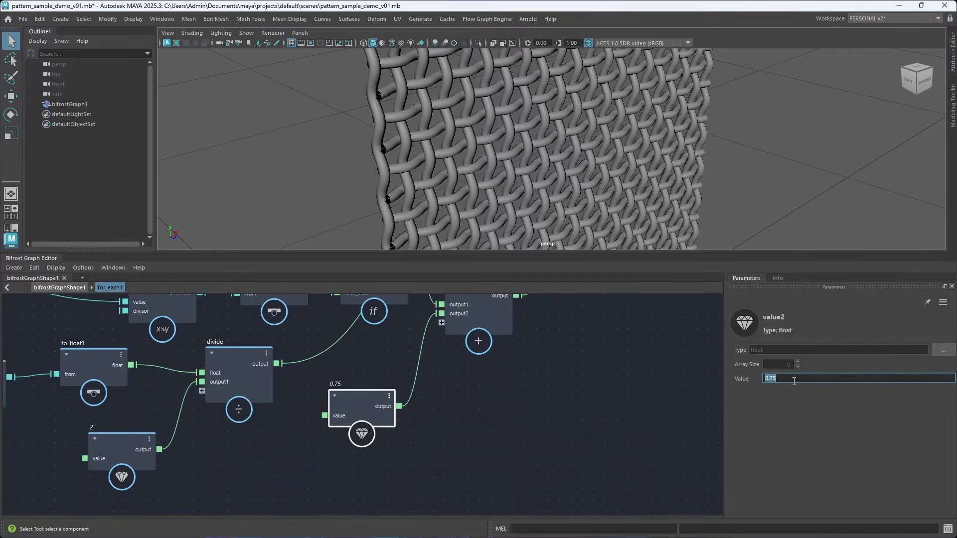
Examine the interlaced weave from the side and front, both up close and as a whole panel.
right_click_drag(471, 172, 536, 180, "alt")
left_click_drag(543, 182, 498, 185, "alt")
middle_click_drag(518, 184, 507, 184, "alt")
left_click_drag(507, 183, 482, 172, "alt")
right_click_drag(482, 174, 434, 190, "alt")
middle_click_drag(543, 167, 488, 184, "alt")
right_click_drag(488, 185, 443, 193, "alt")
scroll(486, 177, "up", 3)
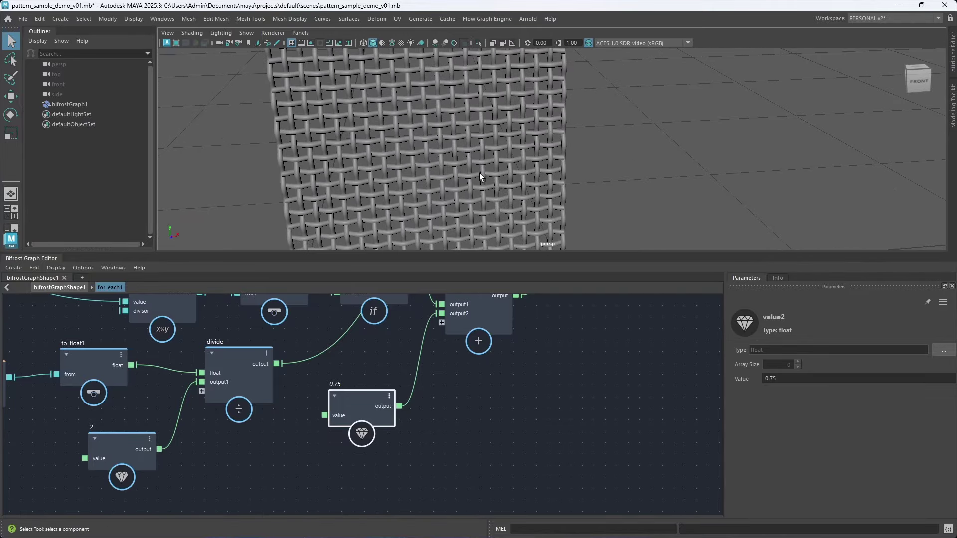
middle_click_drag(429, 162, 493, 169, "alt")
scroll(492, 167, "up", 5)
left_click_drag(478, 157, 504, 157, "alt")
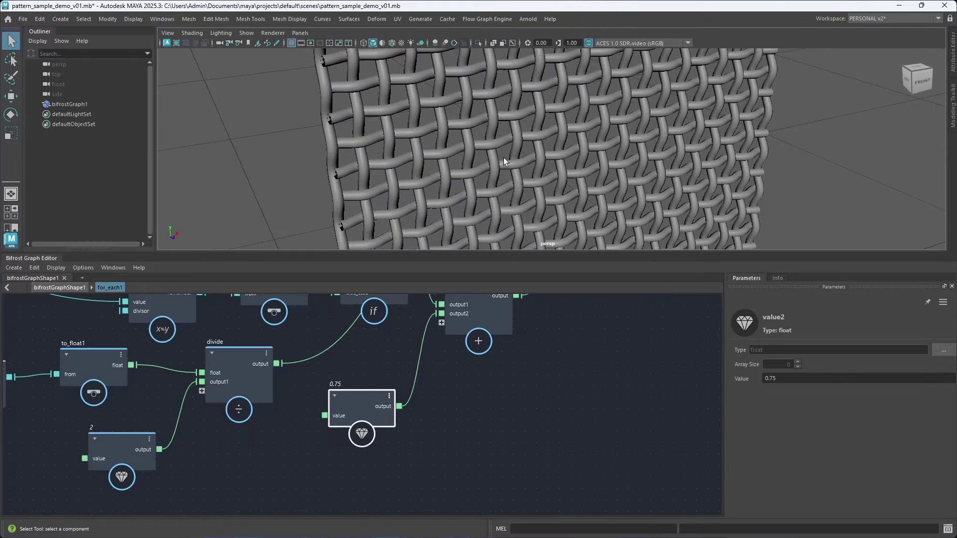
scroll(518, 162, "up", 4)
scroll(536, 172, "down", 5)
middle_click_drag(544, 177, 546, 177, "alt")
left_click_drag(508, 171, 506, 149, "alt")
scroll(533, 160, "up", 4)
middle_click_drag(558, 172, 573, 174, "alt")
right_click_drag(558, 172, 511, 159, "alt")
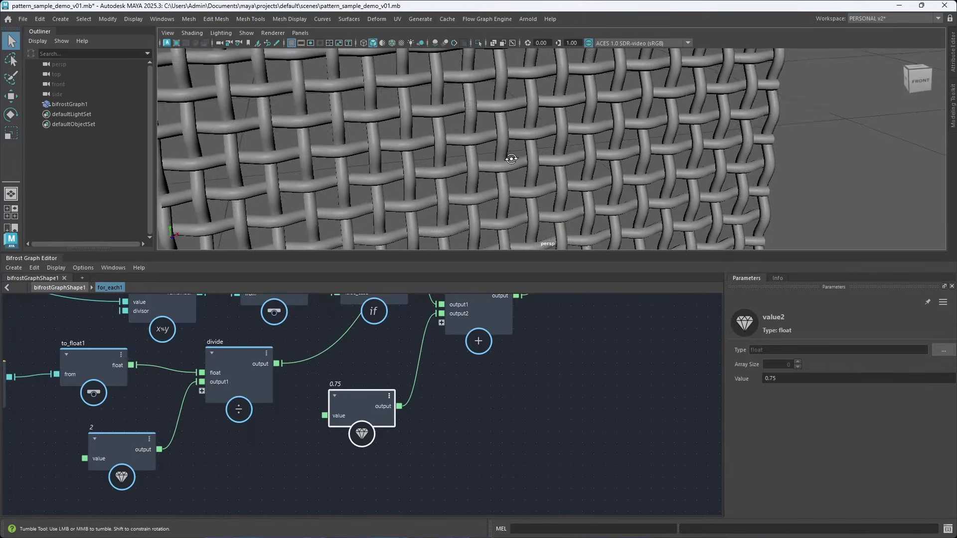
left_click_drag(510, 159, 512, 165, "alt")
right_click_drag(513, 164, 394, 201, "alt")
mouse_move(477, 174)
left_mouse_down("alt")
mouse_move(453, 195)
mouse_move(513, 177)
mouse_move(489, 183)
mouse_move(500, 192)
mouse_move(516, 180)
mouse_move(489, 175)
left_mouse_up("alt")
scroll(490, 184, "down", 3)
right_click_drag(489, 175, 519, 169, "alt")
middle_click_drag(519, 169, 526, 151, "alt")
right_click_drag(526, 151, 505, 174, "alt")
right_click_drag(444, 169, 516, 171, "alt")
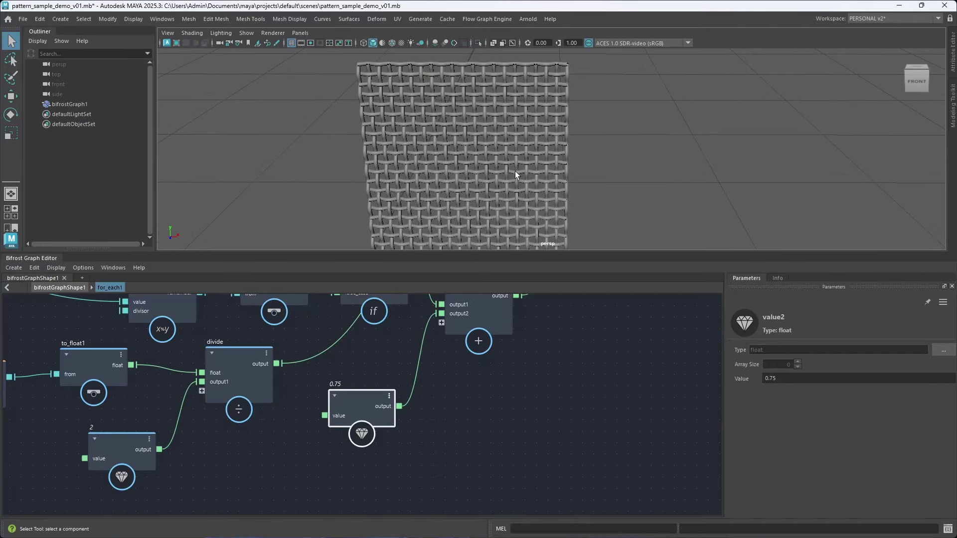
middle_click_drag(515, 171, 531, 155, "alt")
right_click_drag(531, 155, 515, 177, "alt")
middle_click_drag(515, 177, 513, 179, "alt")
right_click_drag(513, 178, 491, 167, "alt")
Save the scene as pattern_sample_demo_v02.mb and return to the top-level graph.
key("ctrl+s")
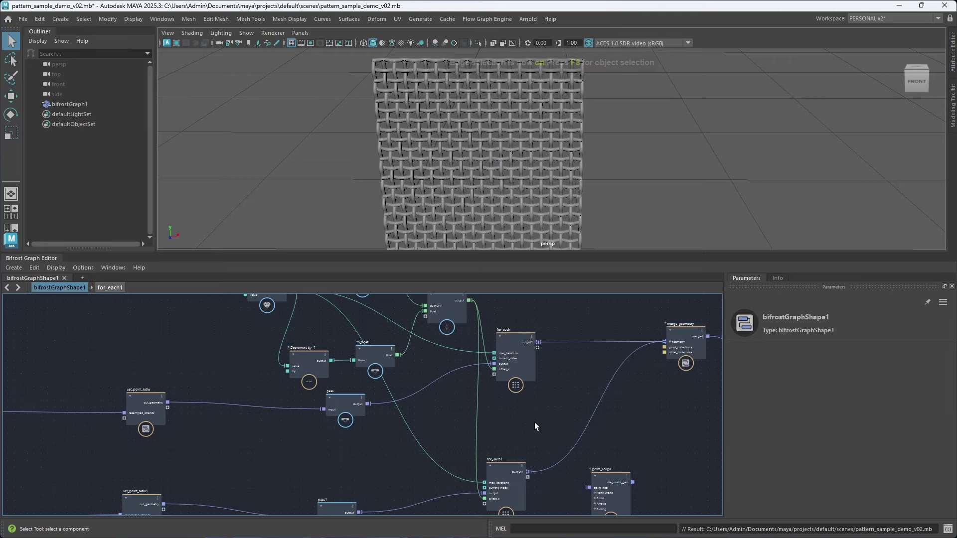
key("F10")
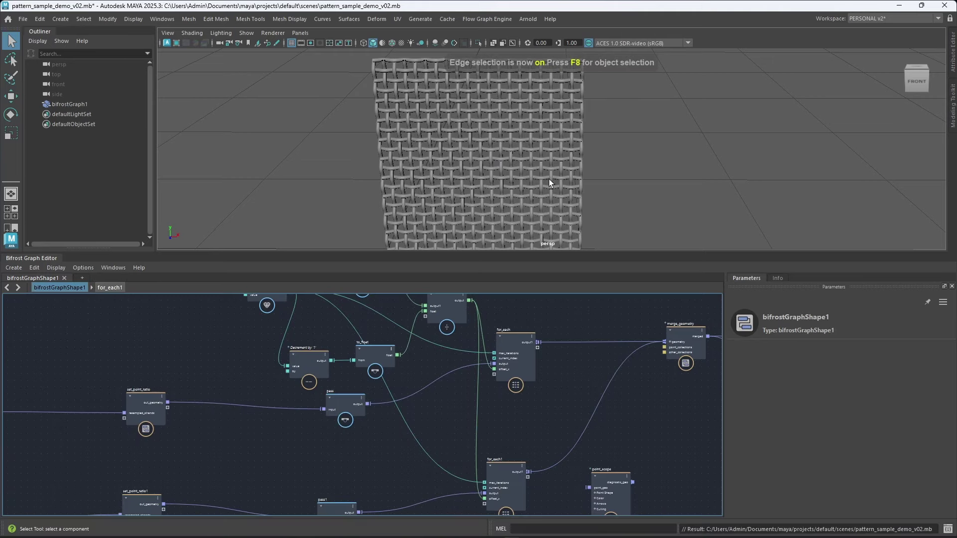
right_click_drag(549, 183, 529, 201, "alt")
middle_click_drag(529, 200, 534, 202, "alt")
Pause the Bifrost graph's evaluation and collapse the Bifrost Graph Editor to free the viewport.
left_click(553, 406)
key("Escape")
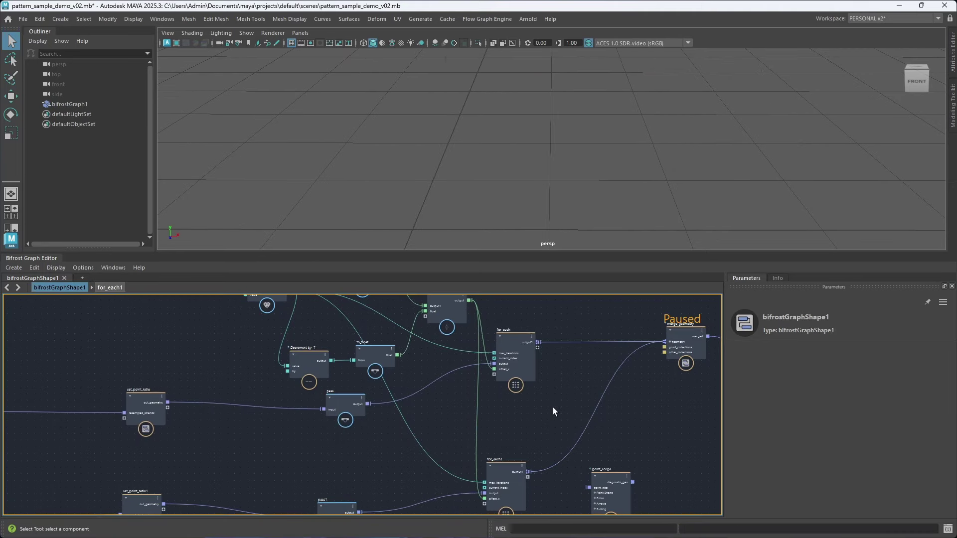
left_click(45, 258)
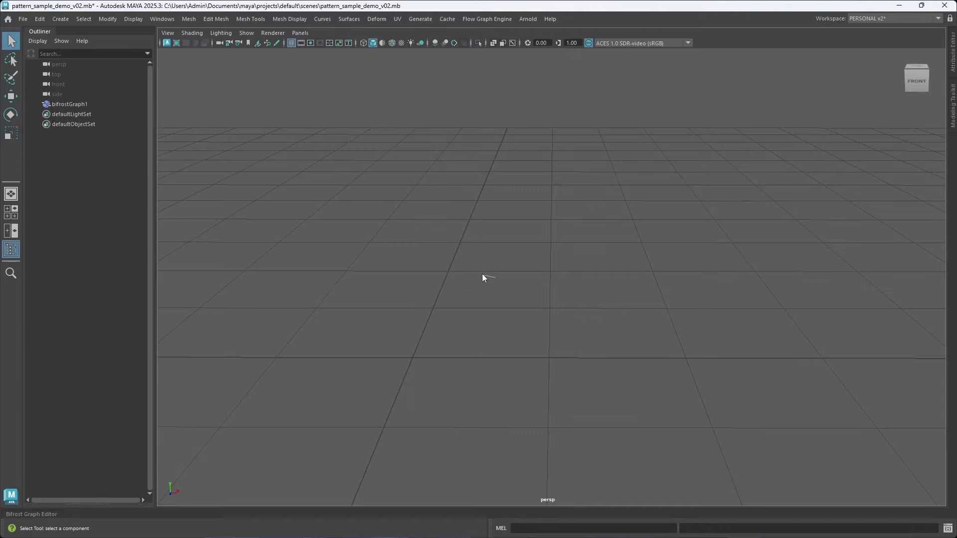
Create a polygon cylinder at the origin and frame it against the grid.
right_click_drag(483, 274, 438, 281, "shift")
right_click_drag(555, 291, 321, 324, "alt")
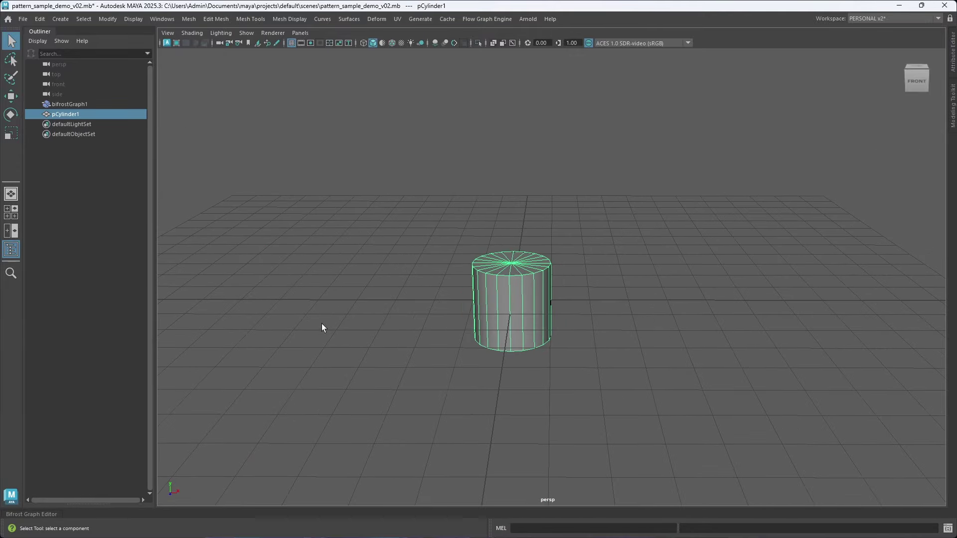
left_click_drag(321, 327, 492, 292, "alt")
Tilt the cylinder onto its side, stretch it lengthwise by about 7.9 times, and thin it into a rod.
key("r")
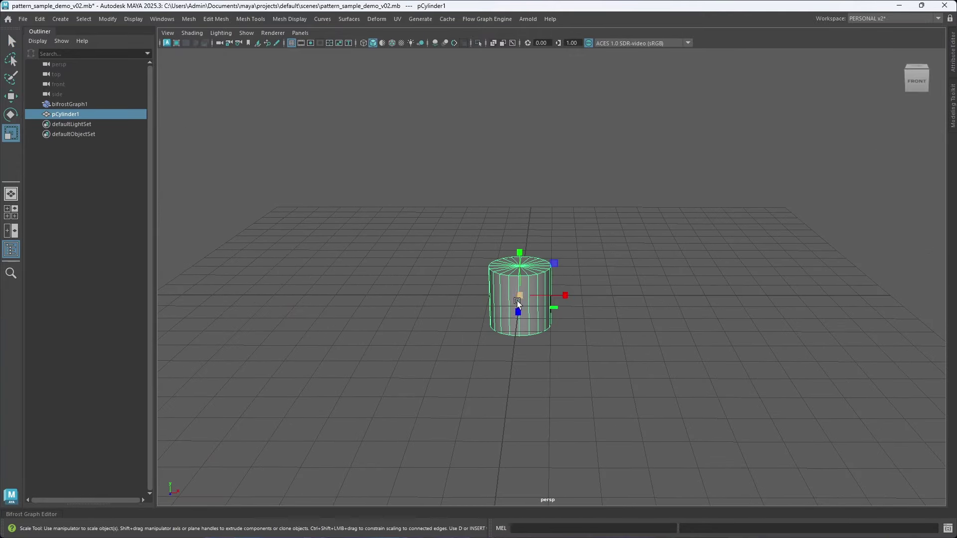
key("e")
left_click_drag(545, 258, 797, 238)
key("r")
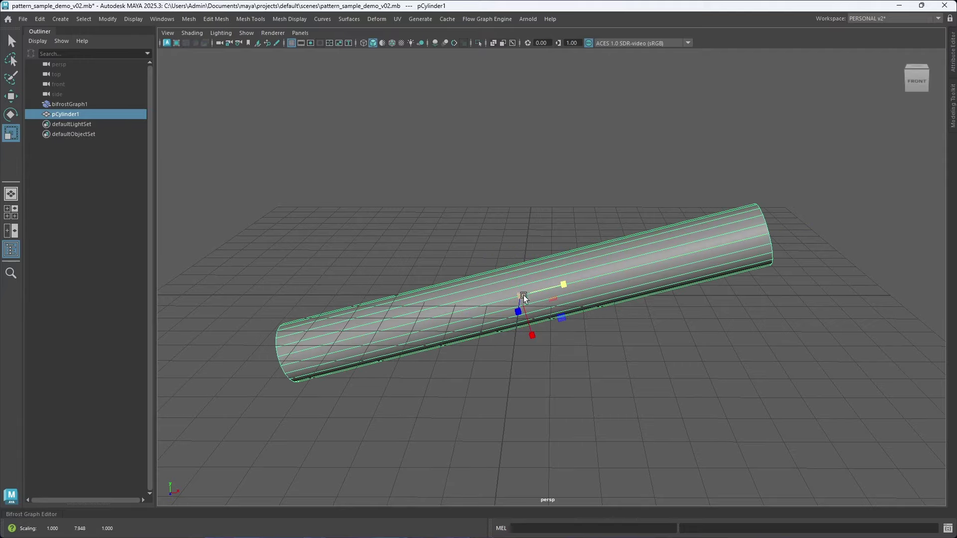
left_click_drag(561, 285, 528, 297, "ctrl")
Rotate the thin cylinder to a shallower diagonal angle and clear the selection.
left_click_drag(548, 320, 590, 332, "alt")
key("e")
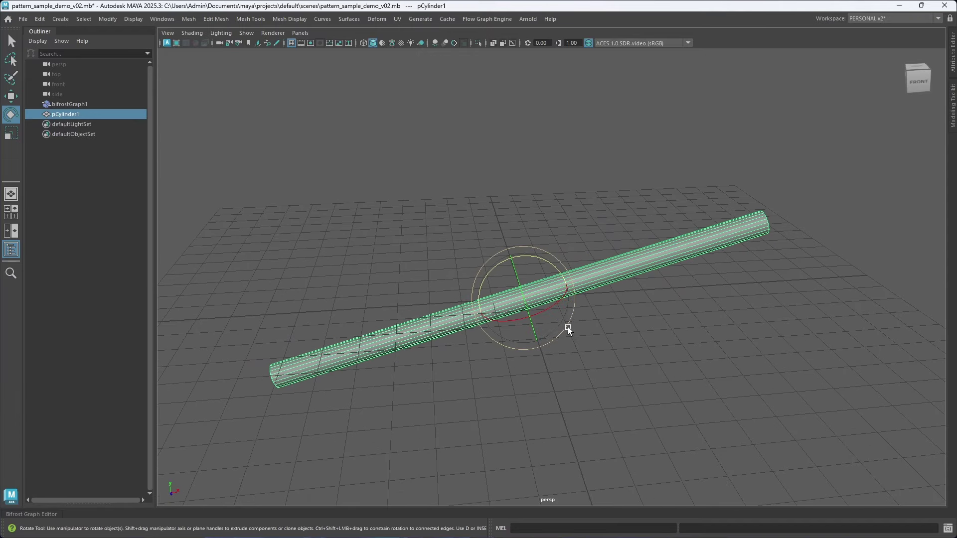
left_click_drag(541, 282, 562, 289)
key("q")
key("r")
left_click(618, 349)
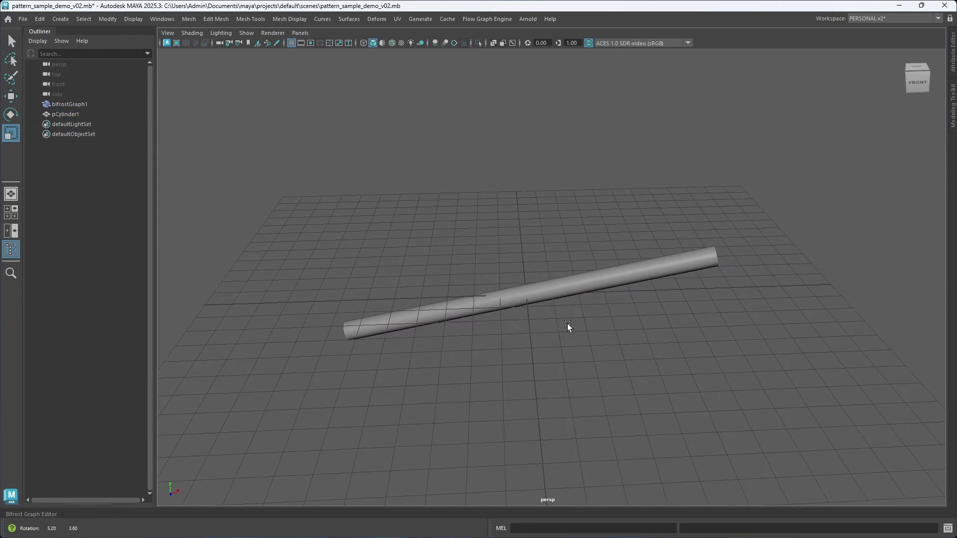
Shorten the cylinder rod to a lengthwise scale of about 5.49, clear the selection, and save the scene.
left_click(524, 304)
left_click(527, 300)
left_click_drag(531, 299, 570, 325)
left_click_drag(569, 289, 574, 284)
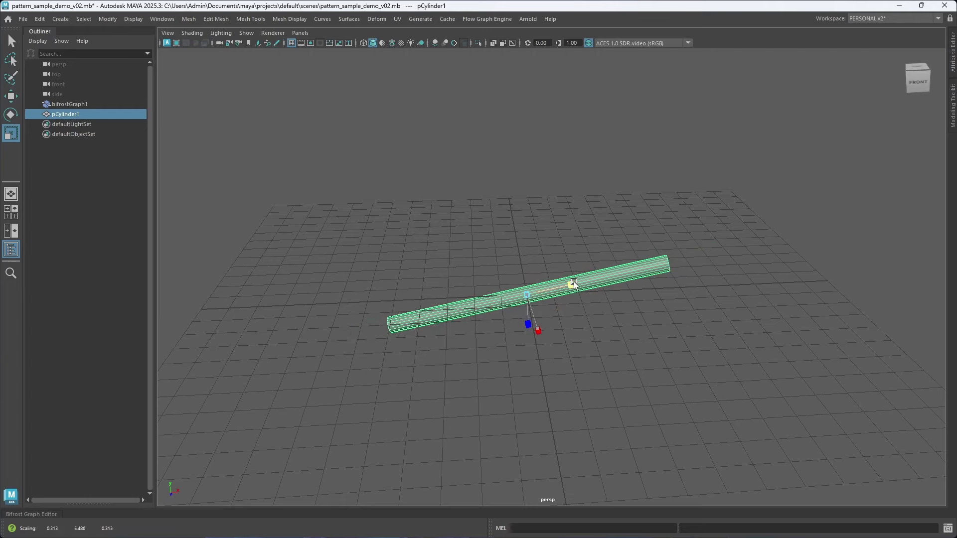
key("q")
left_click(592, 323)
right_click_drag(468, 287, 561, 310, "alt")
left_click_drag(565, 299, 510, 314, "alt")
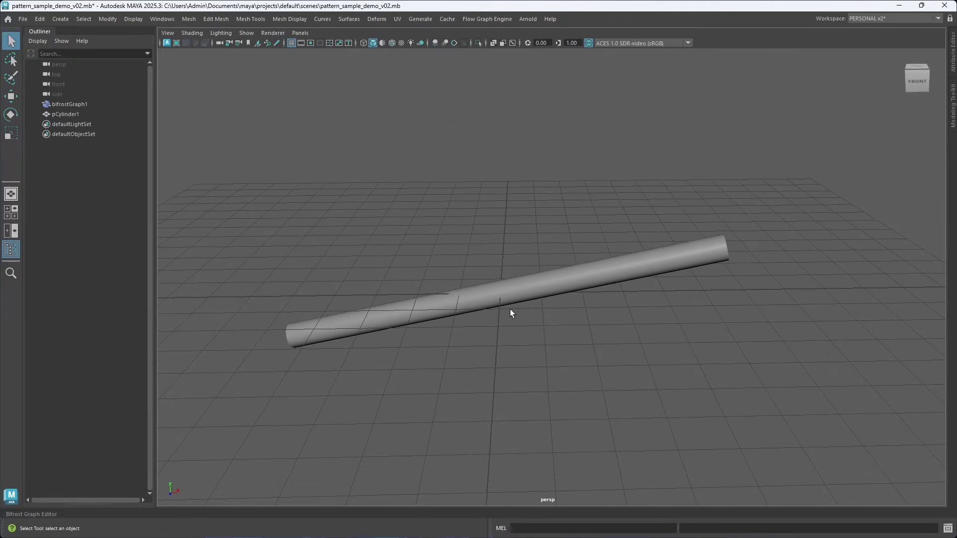
key("ctrl+s")
scroll(480, 283, "up", 1)
Reopen the Bifrost Graph Editor, create a second Bifrost graph, and delete its default input and output nodes.
left_click_drag(38, 508, 40, 252)
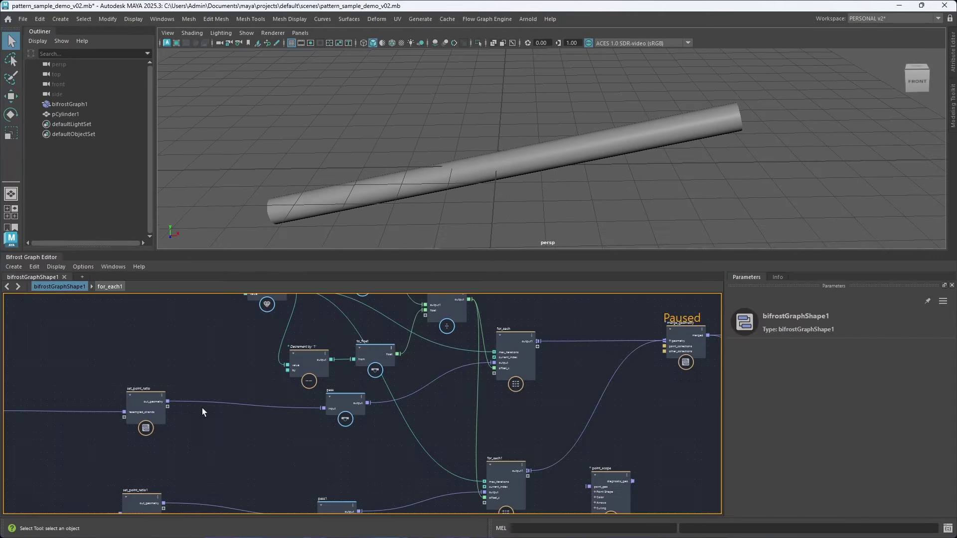
scroll(502, 211, "down", 1)
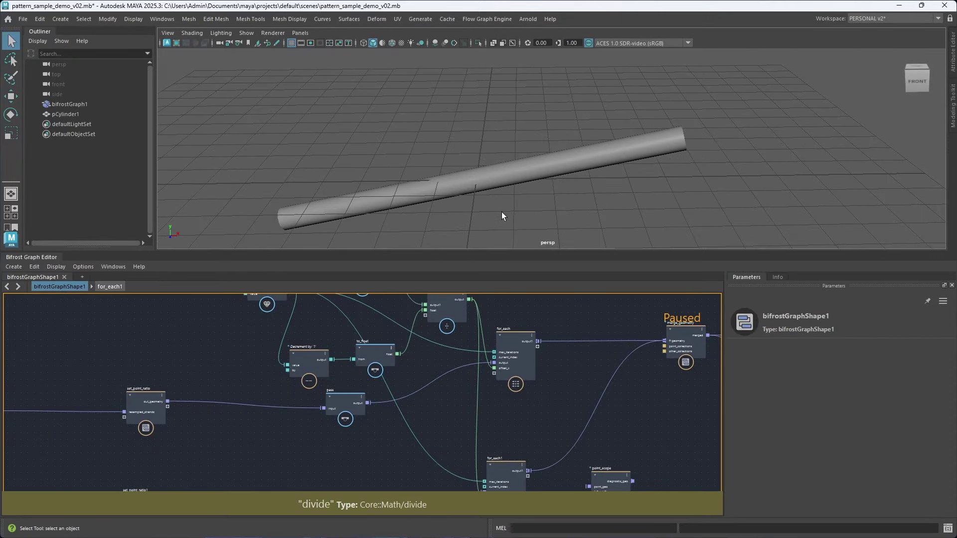
left_click(82, 277)
left_click(108, 293)
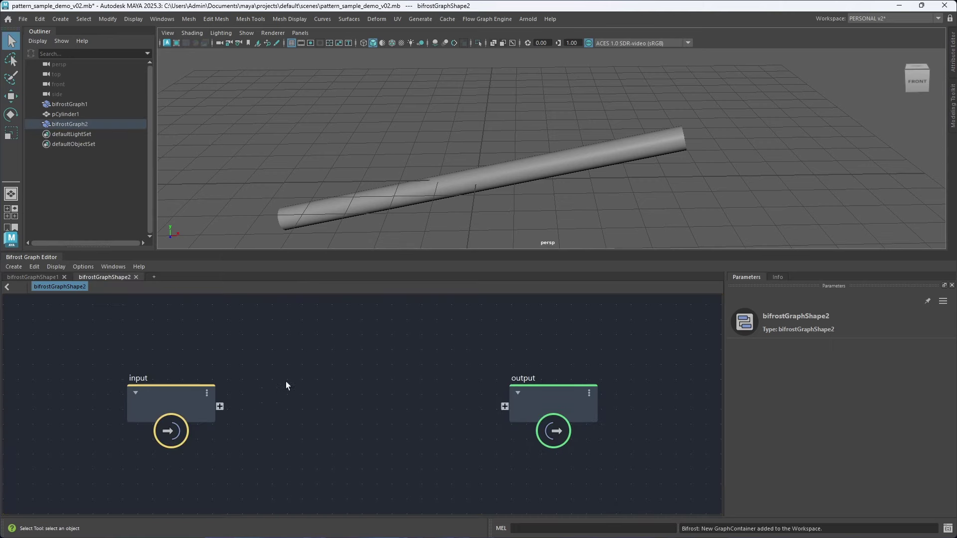
left_click_drag(104, 349, 584, 451)
key("Delete")
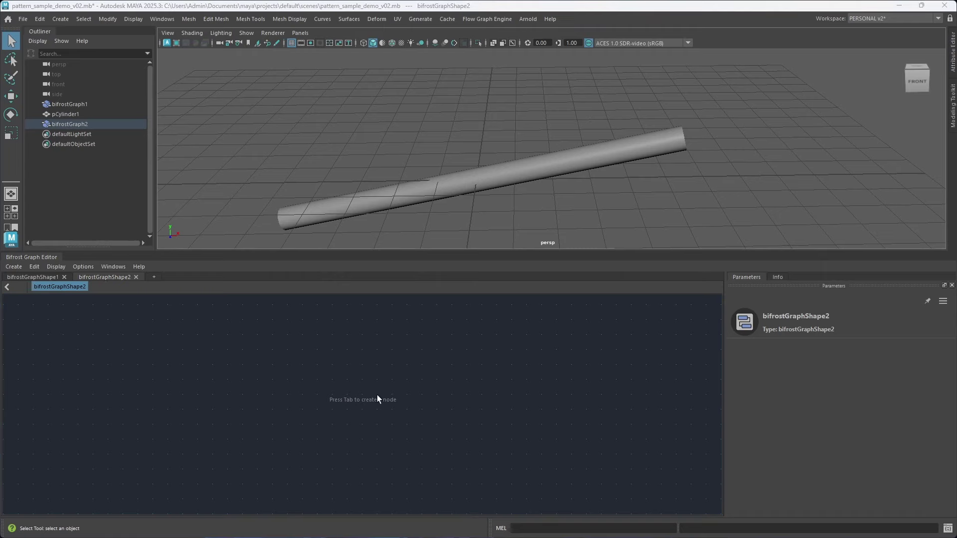
Bring pCylinder1 into the new graph as a mesh input and hide the original cylinder in the scene.
left_click(66, 114)
left_click_drag(66, 114, 190, 387)
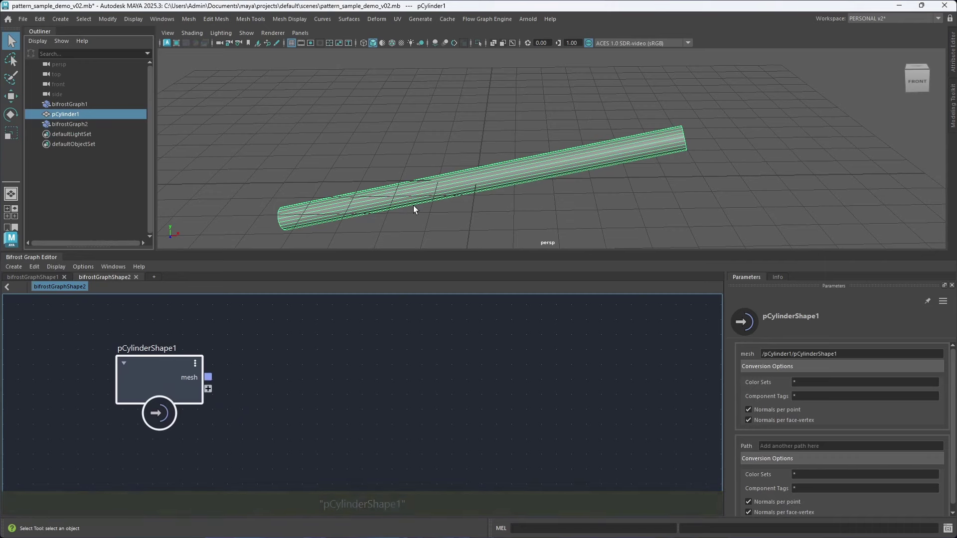
key("ctrl+h")
Add a terminal node and connect the cylinder's mesh output to its proxy input.
left_click(474, 373)
key("Tab")
type("terminal")
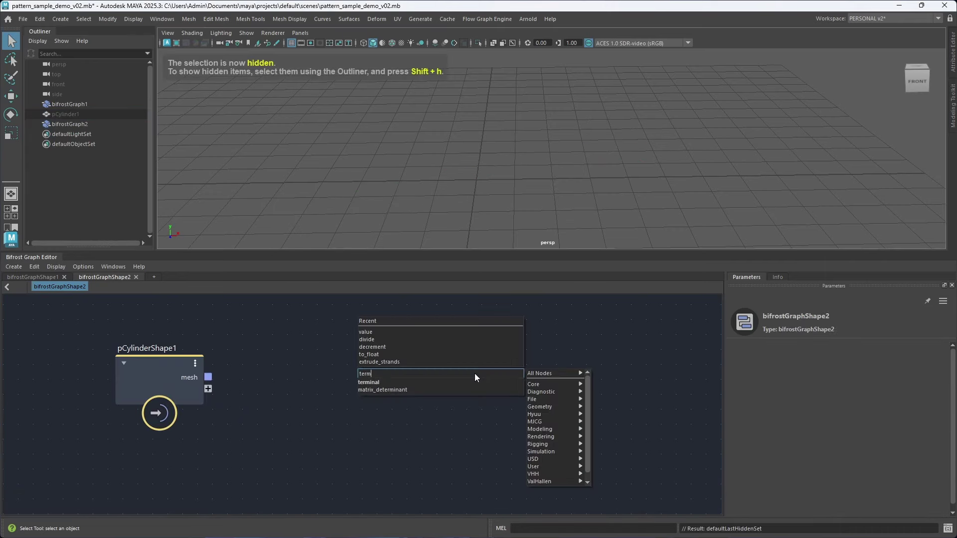
key("Return")
left_click_drag(482, 409, 476, 374)
left_click_drag(210, 377, 433, 389)
middle_click_drag(284, 441, 317, 406, "alt")
Add a create_mesh_plane node below the cylinder input and connect its plane_mesh output to the terminal's proxy.
left_click(242, 454)
key("Tab")
type("cret")
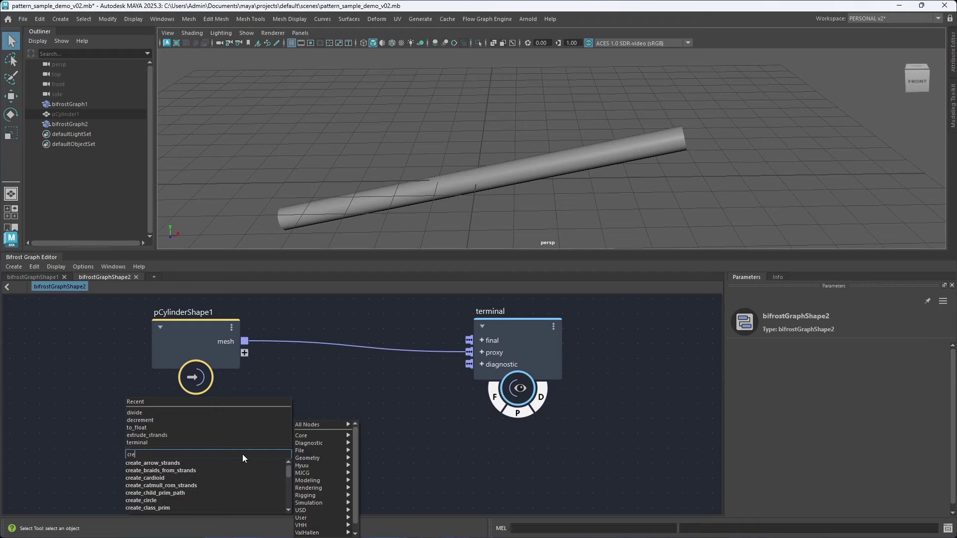
key("BackSpace")
key("BackSpace")
key("BackSpace")
key("BackSpace")
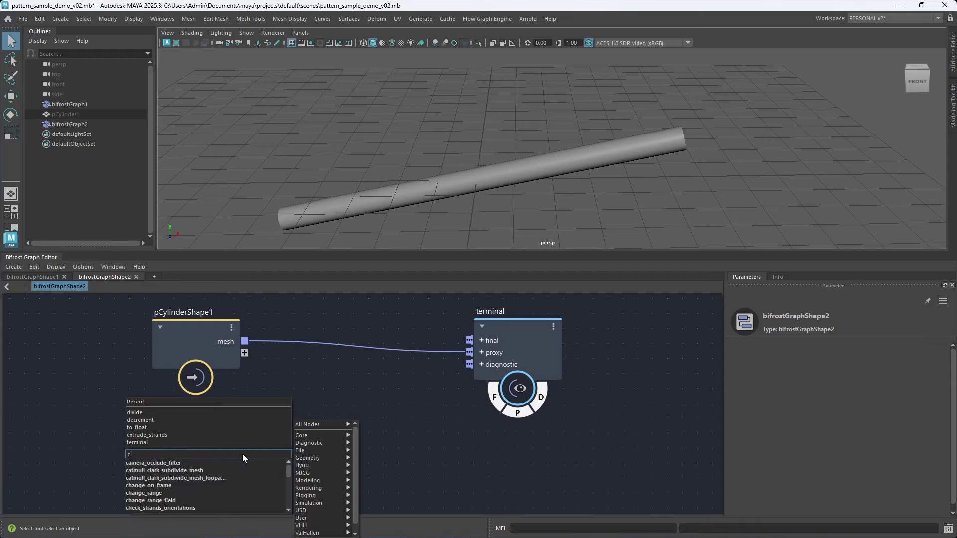
type("plane")
key("Down")
key("Return")
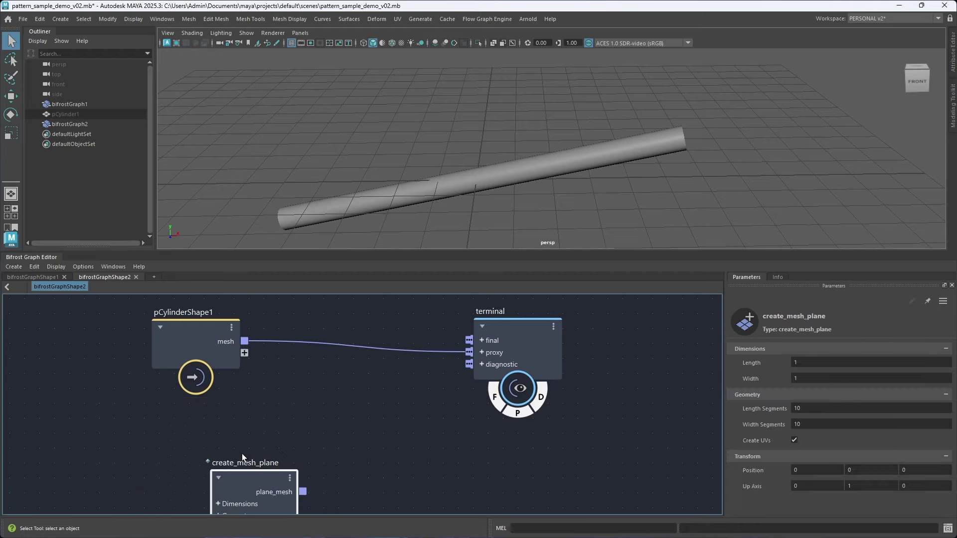
middle_click_drag(289, 479, 286, 445, "alt")
left_click_drag(287, 448, 453, 320)
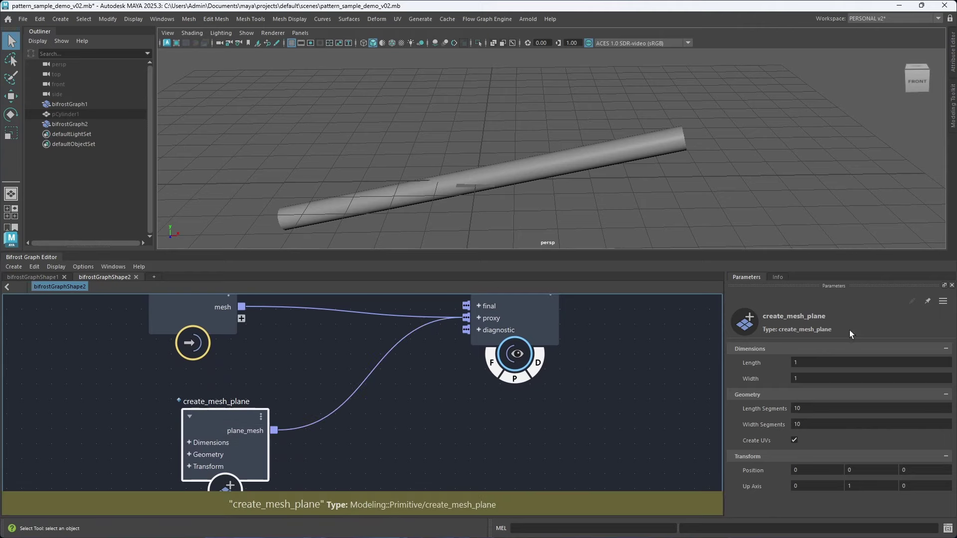
Set the mesh plane's length and width to 5 and its Y position to 3.5.
left_click(822, 363)
key("Tab")
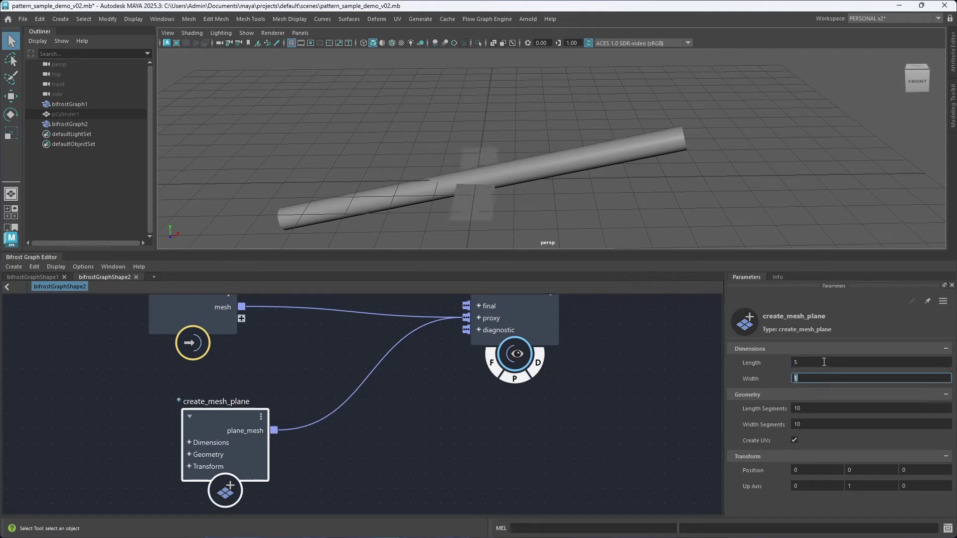
type("5")
key("Tab")
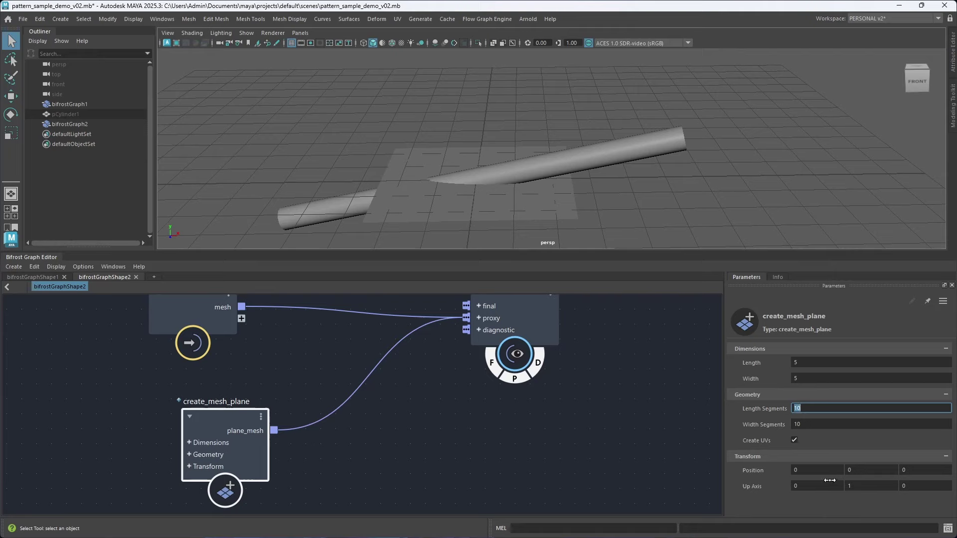
left_click(859, 474)
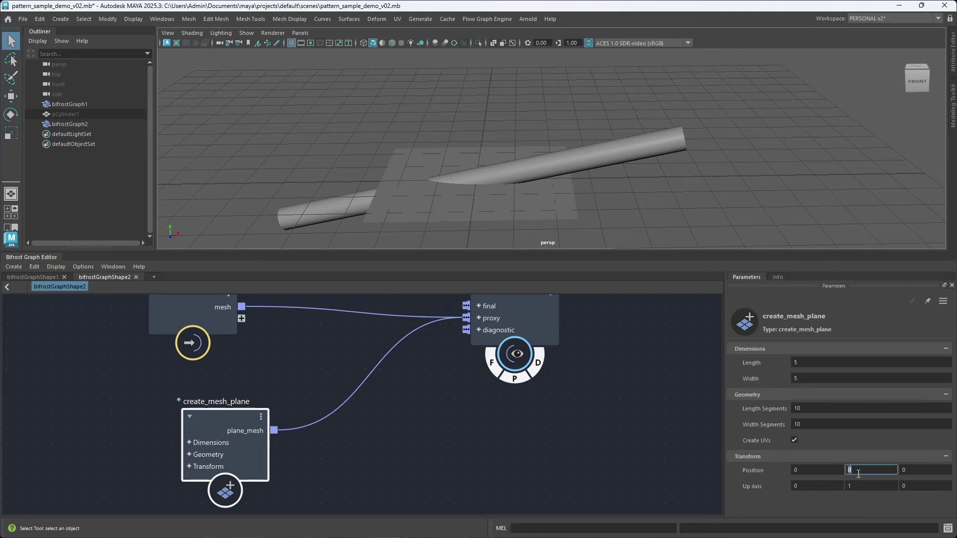
type("3.5")
key("Return")
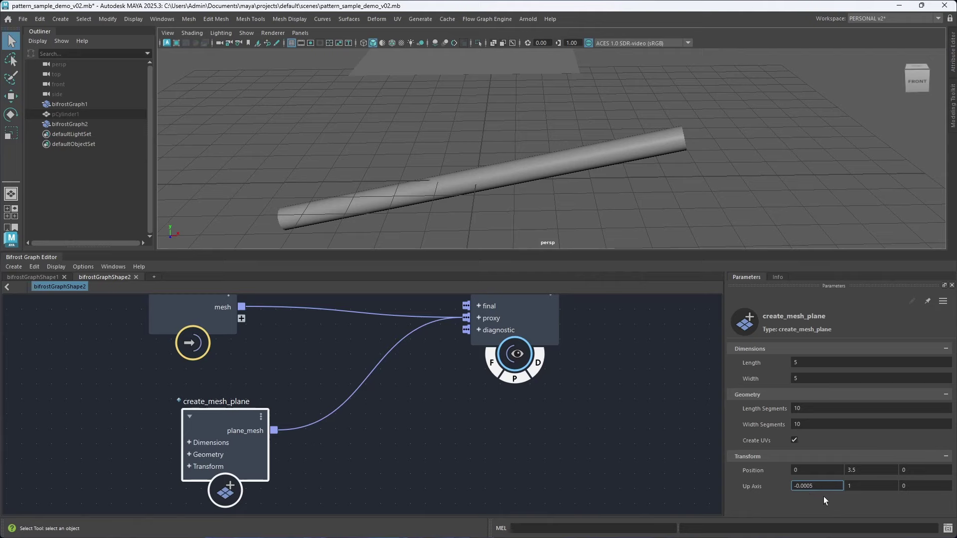
Stand the plane nearly upright with a slight tilt by setting its up axis to 1, 0.1559, 0.
double_click(811, 490)
type("1")
key("Tab")
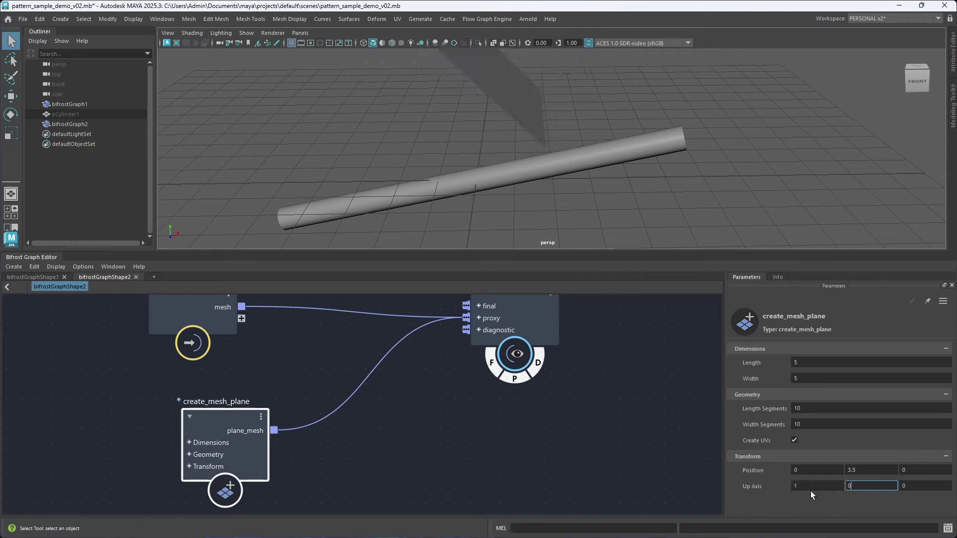
type("0")
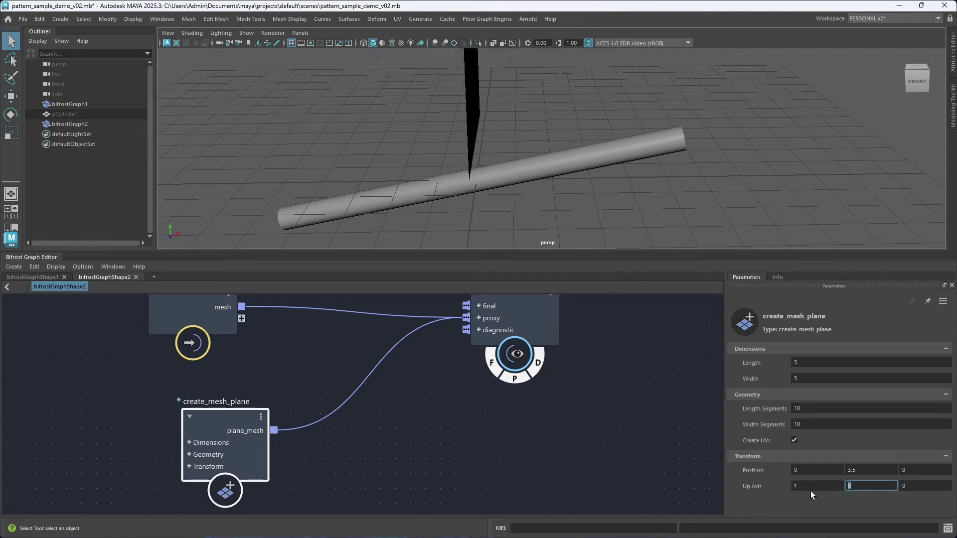
type(".1")
key("Return")
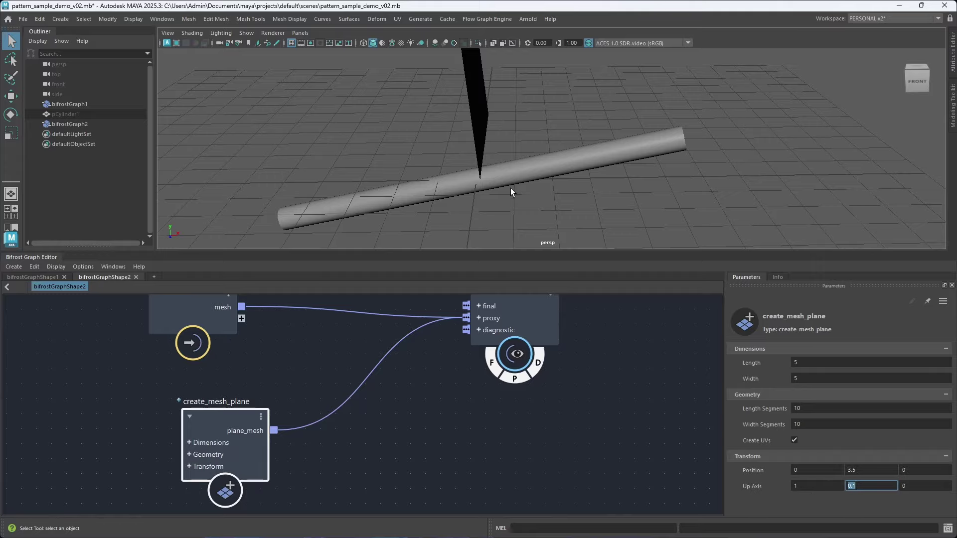
left_click_drag(510, 188, 501, 170, "alt")
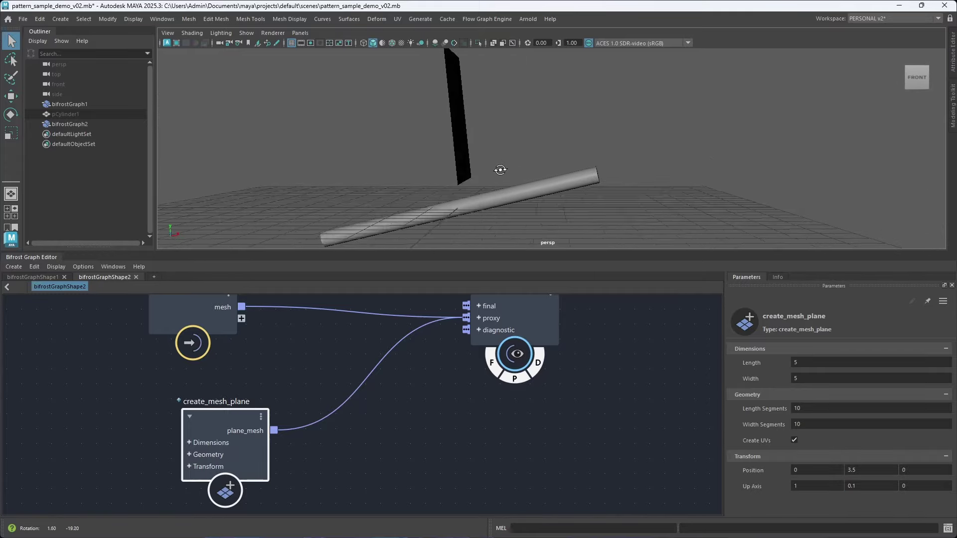
mouse_move(500, 170)
right_mouse_down("alt")
mouse_move(471, 170)
mouse_move(508, 179)
right_mouse_up("alt")
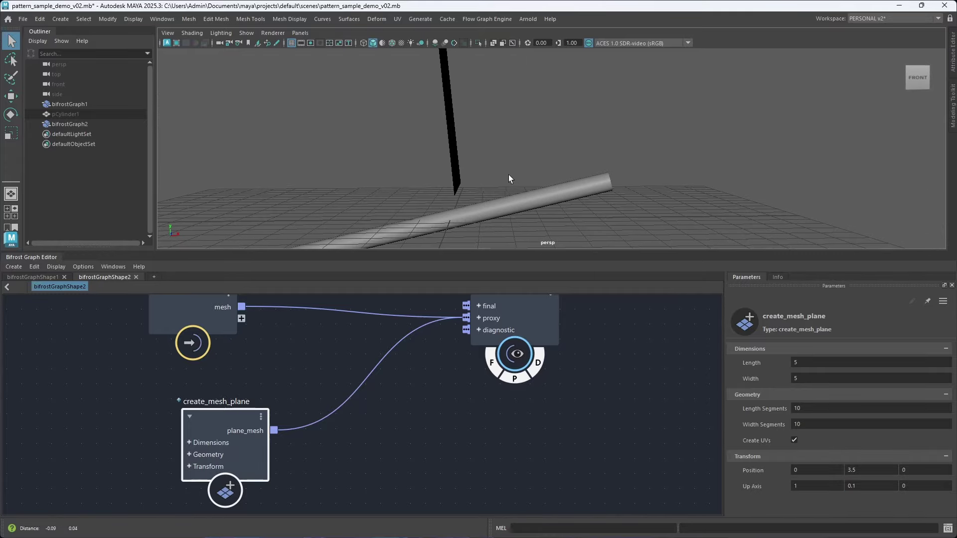
left_click_drag(872, 486, 909, 476)
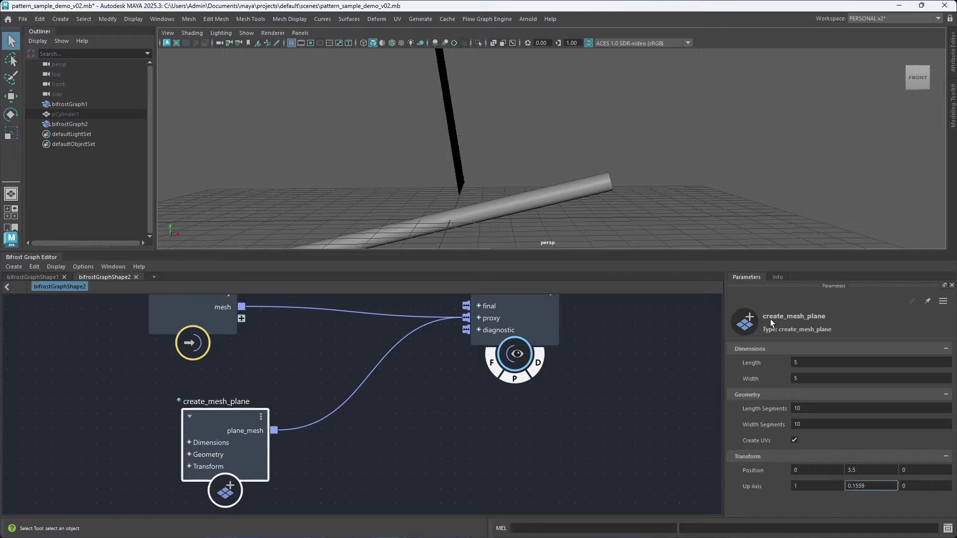
left_click_drag(499, 195, 528, 209, "alt")
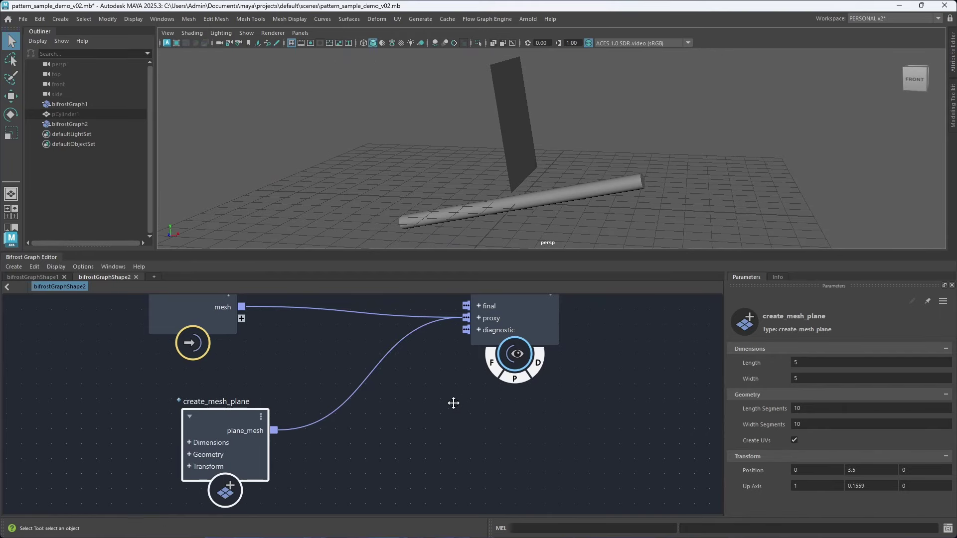
Delete the terminal node from the graph and save the scene.
middle_click_drag(453, 403, 370, 449, "alt")
left_click_drag(431, 355, 508, 345)
key("Delete")
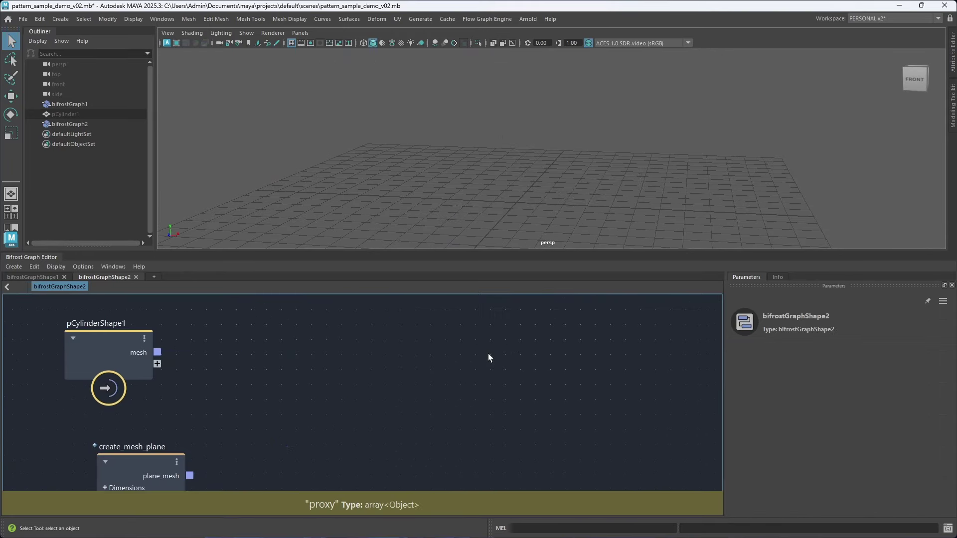
scroll(423, 384, "down", 3)
key("ctrl+s")
Search the node library for mpm and add the basic_mpm_cloth_graph compound.
key("Tab")
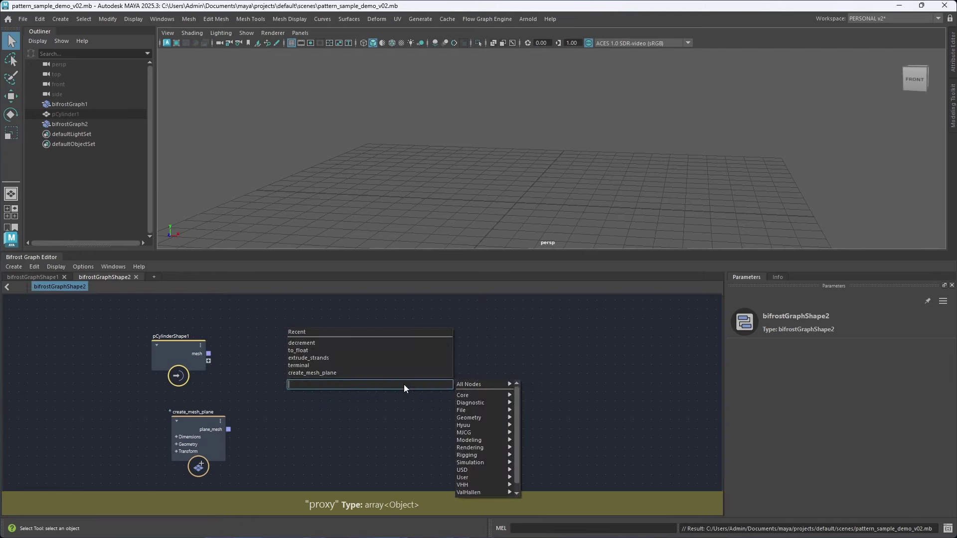
type("mpm")
key("Down")
key("Down")
key("Down")
key("Down")
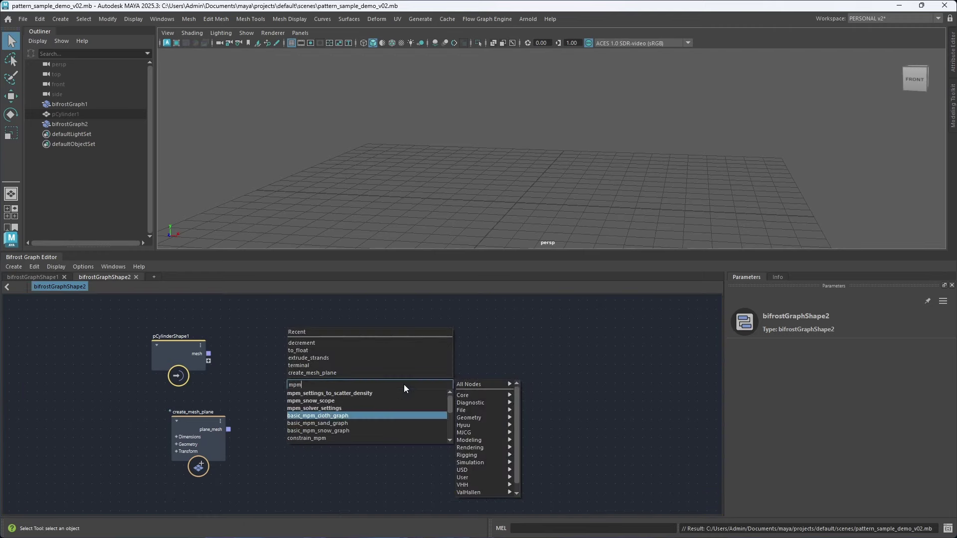
key("Return")
Explode the basic_mpm_cloth_graph compound and move its nodes clear of the cylinder and plane nodes.
right_click(426, 405)
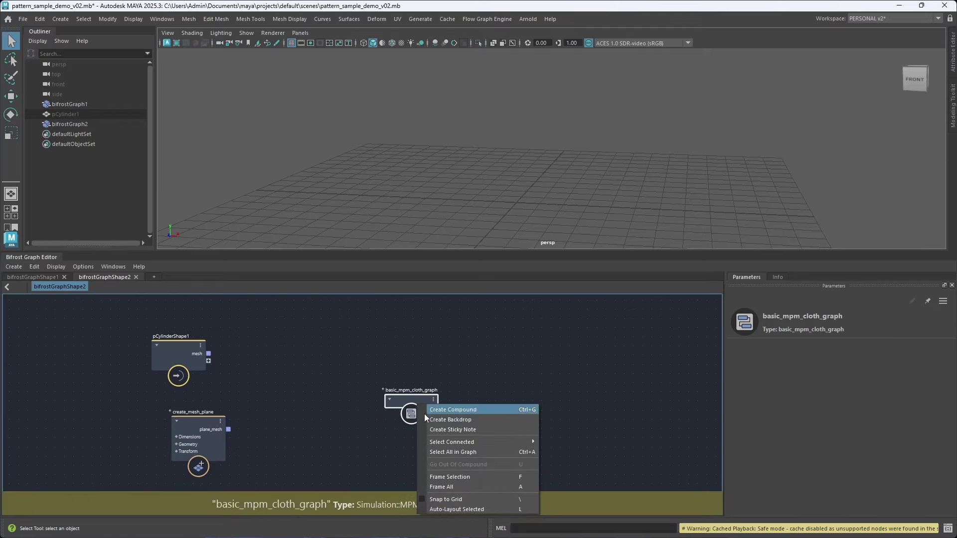
left_click(346, 419)
scroll(346, 419, "up", 3)
right_click(479, 381)
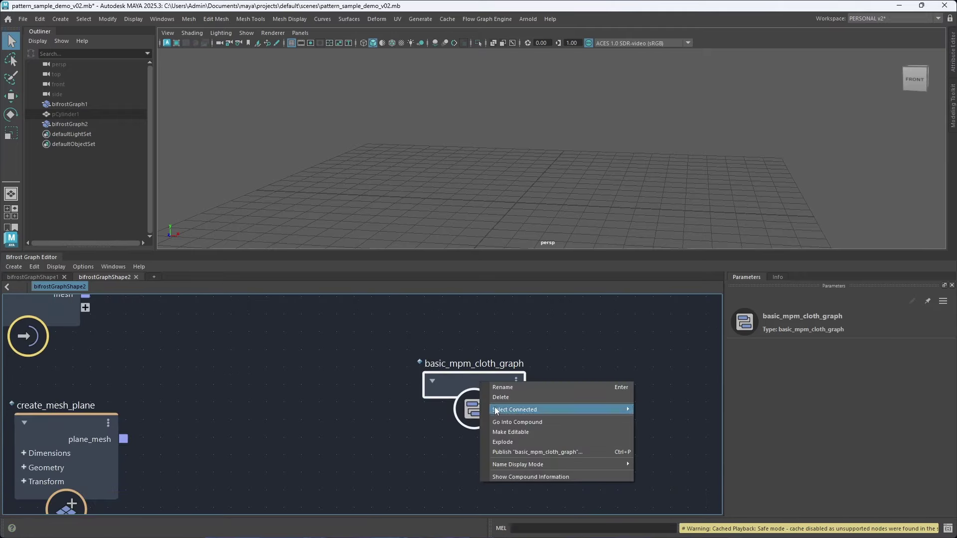
left_click(503, 442)
scroll(514, 397, "down", 3)
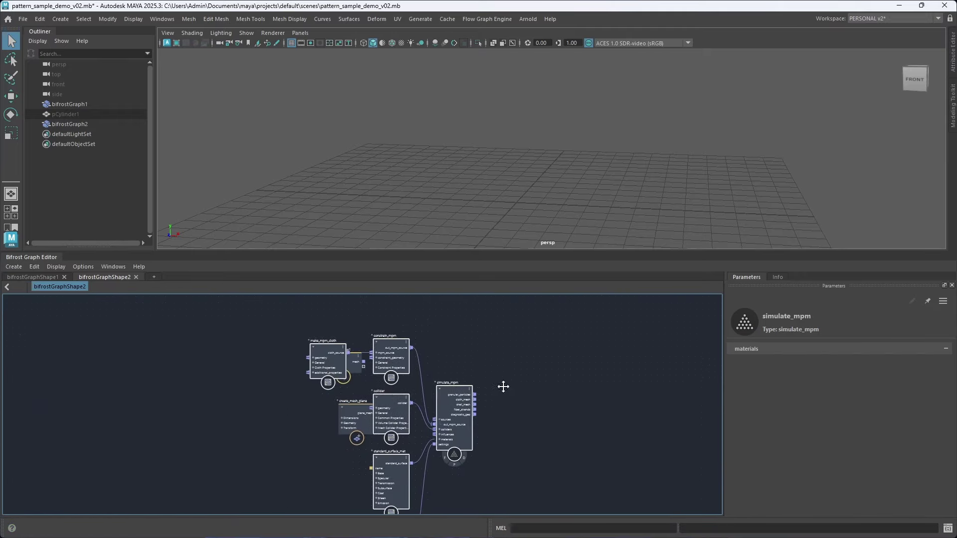
middle_click_drag(504, 387, 479, 386, "alt")
left_click_drag(428, 396, 549, 388)
scroll(442, 411, "up", 4)
middle_click_drag(357, 406, 372, 410, "alt")
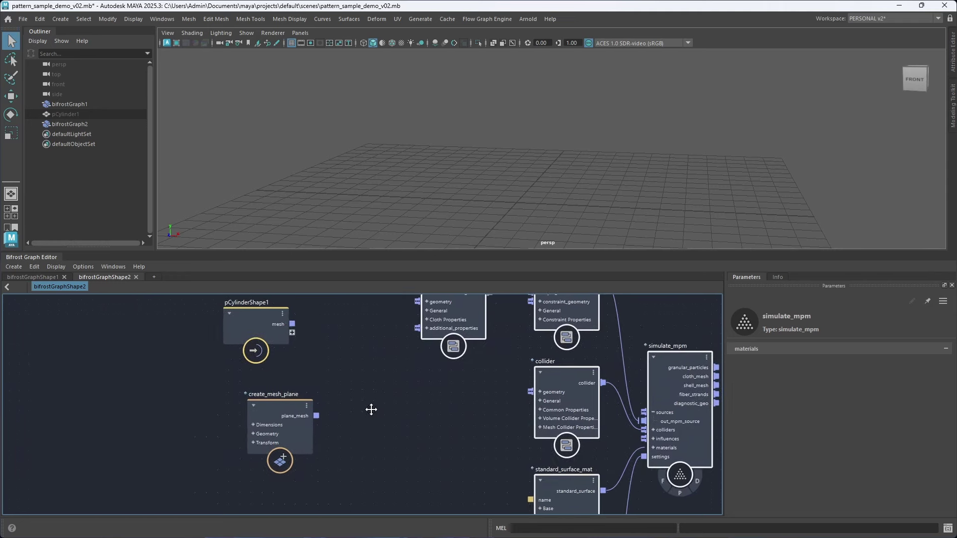
Connect the pCylinderShape1 mesh output to the collider node's geometry input.
left_click(371, 409)
left_click_drag(518, 432, 526, 429)
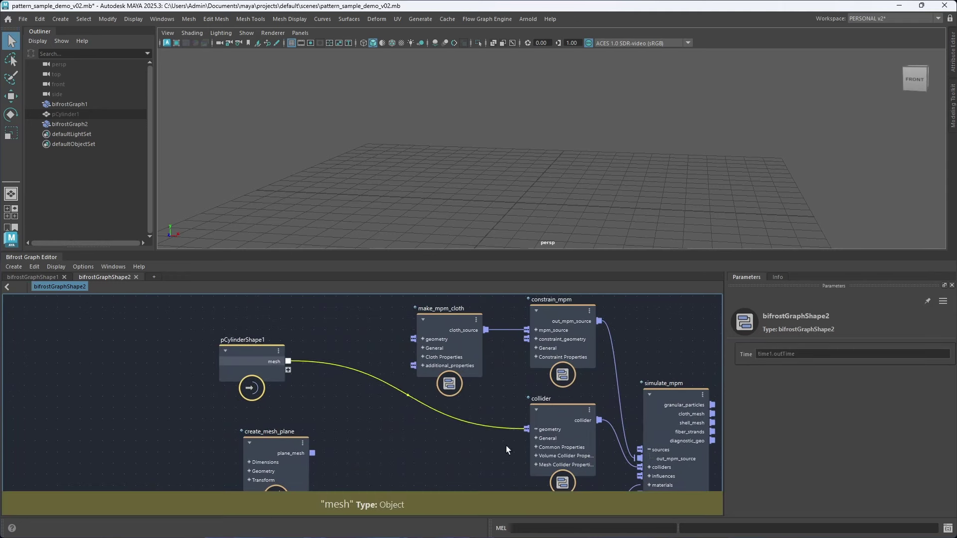
middle_click_drag(551, 427, 445, 402, "alt")
Set the collider node's method to Mesh_For_Points and its mesh collider friction to 1.
left_click(447, 389)
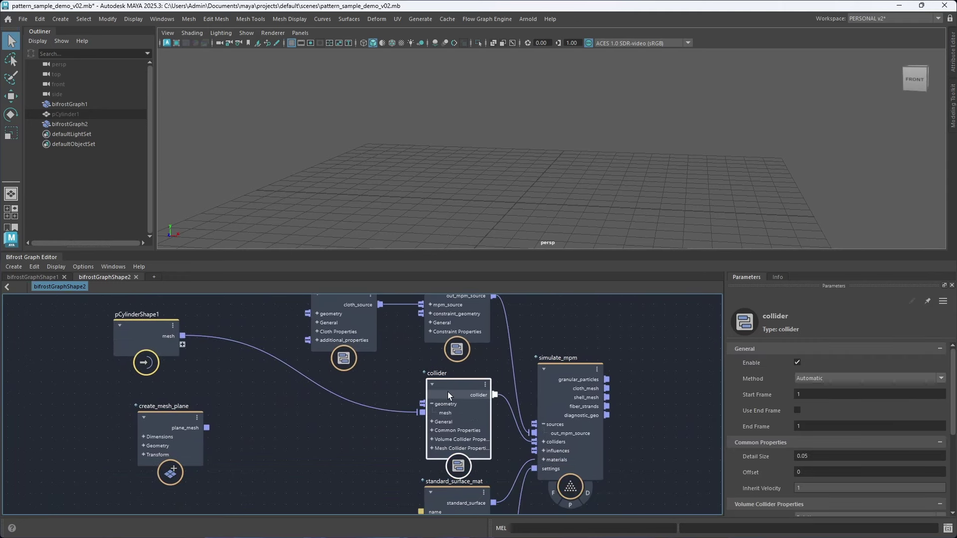
left_click(841, 381)
left_click(835, 402)
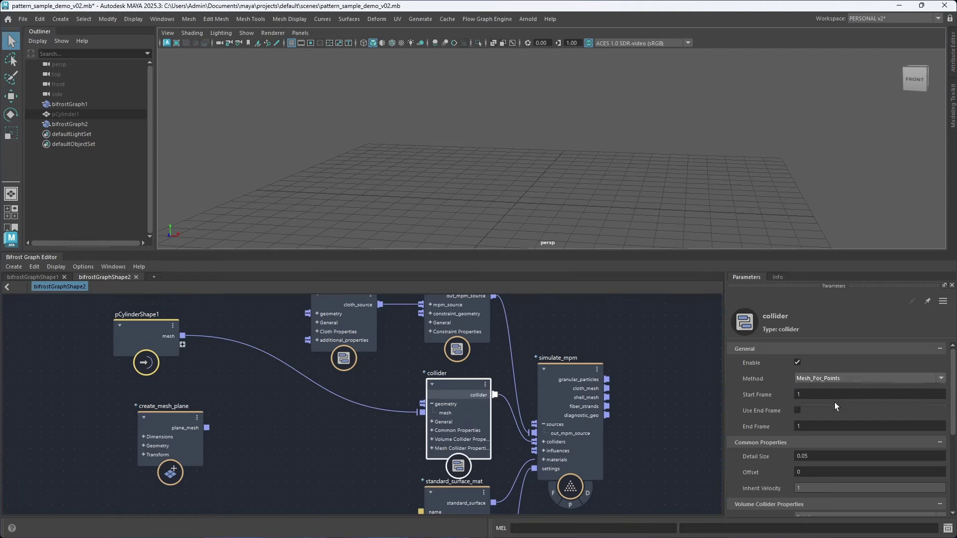
left_click_drag(953, 384, 943, 445)
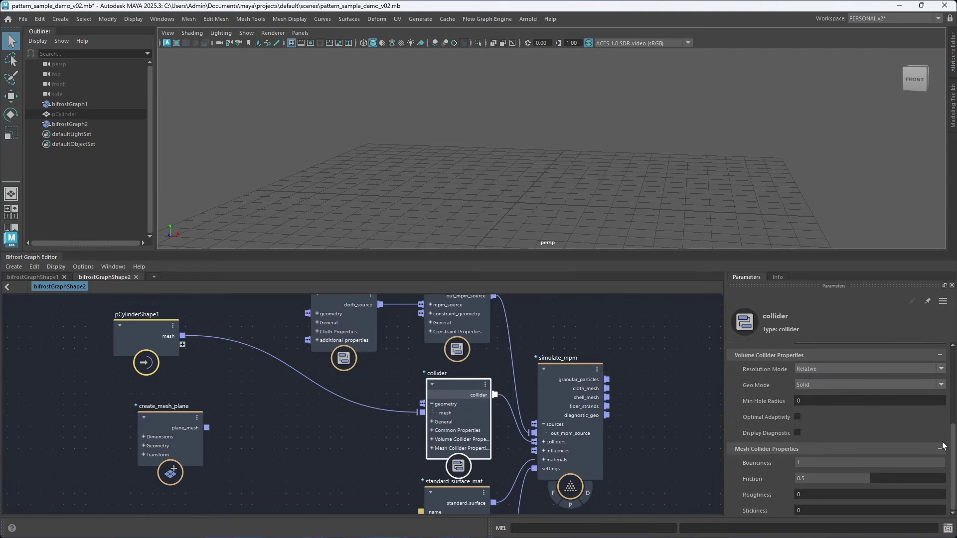
left_click(815, 481)
type("1")
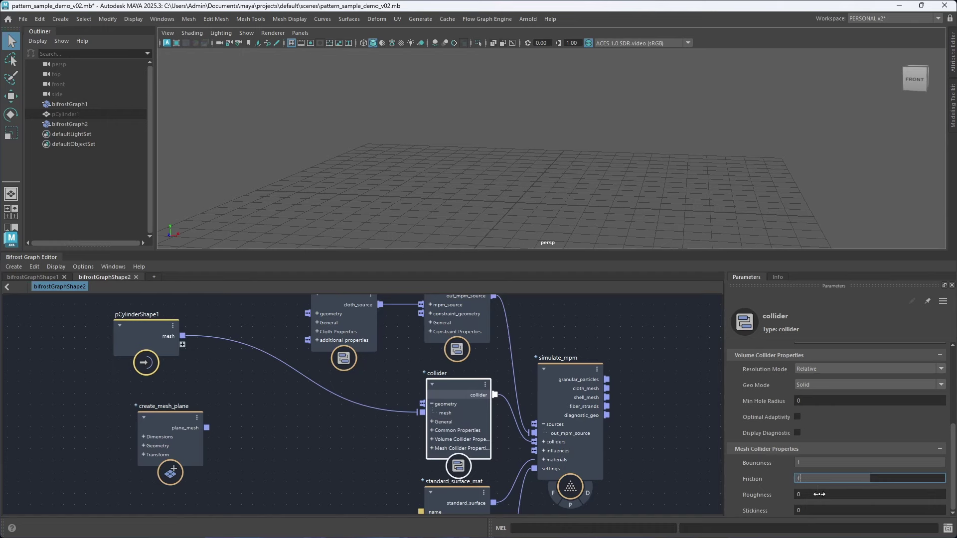
key("Return")
Move create_mesh_plane above the pCylinderShape1 node and connect its plane_mesh output to make_mpm_cloth's geometry input.
middle_click_drag(586, 336, 585, 412)
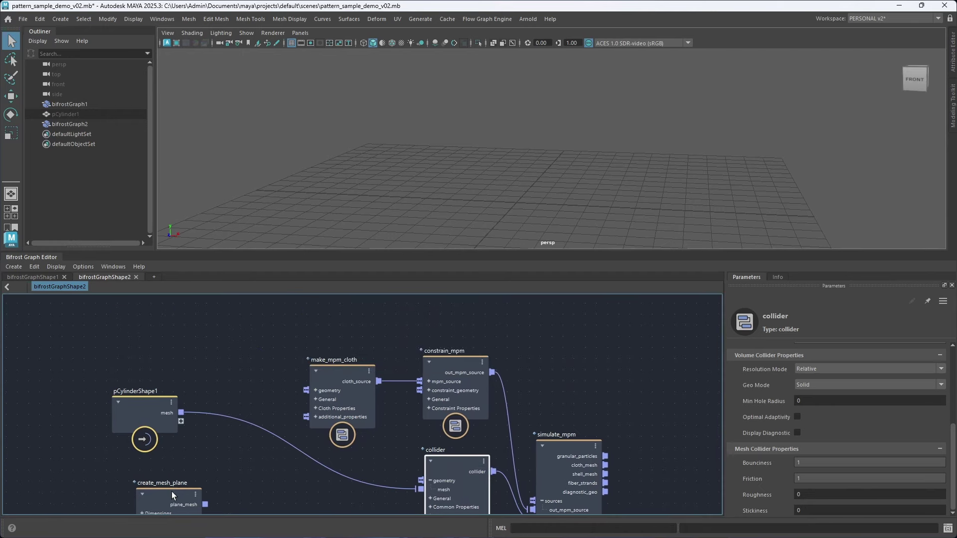
left_click_drag(171, 491, 319, 391)
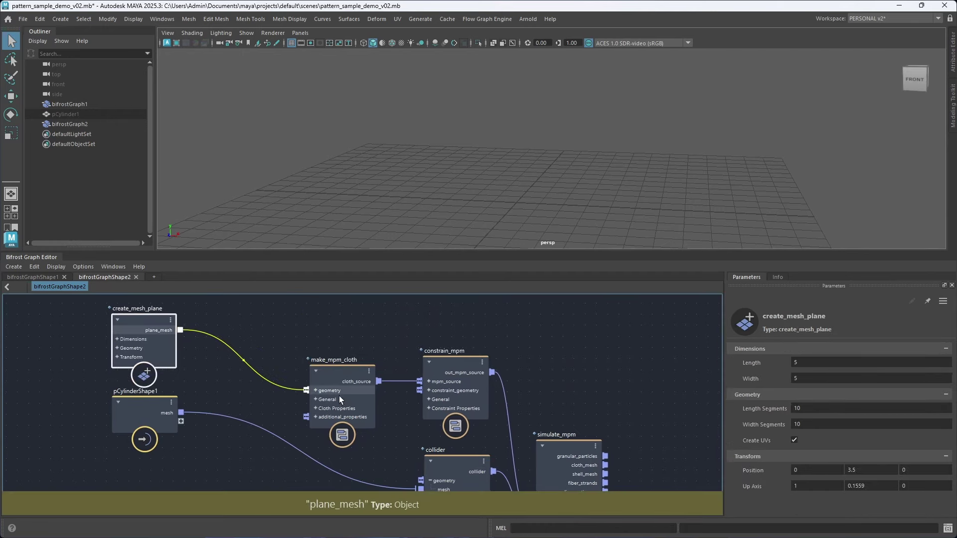
middle_click_drag(412, 441, 297, 363)
middle_click_drag(611, 384, 505, 388)
mouse_move(509, 389)
right_mouse_down("alt")
mouse_move(487, 393)
mouse_move(516, 377)
right_mouse_up("alt")
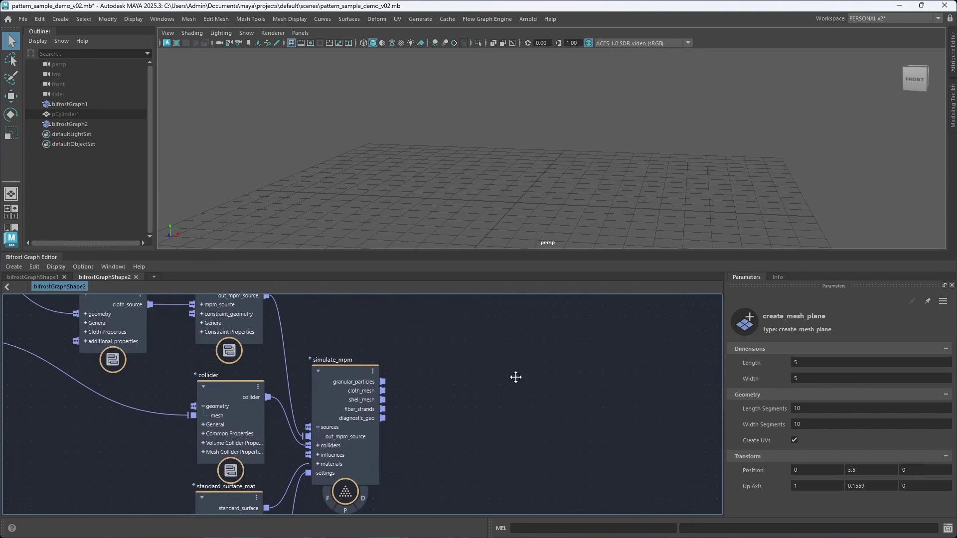
middle_click_drag(516, 377, 510, 340)
Show the time slider, set the end of the animation and playback range to frame 72, and enlarge the viewport area.
key("space")
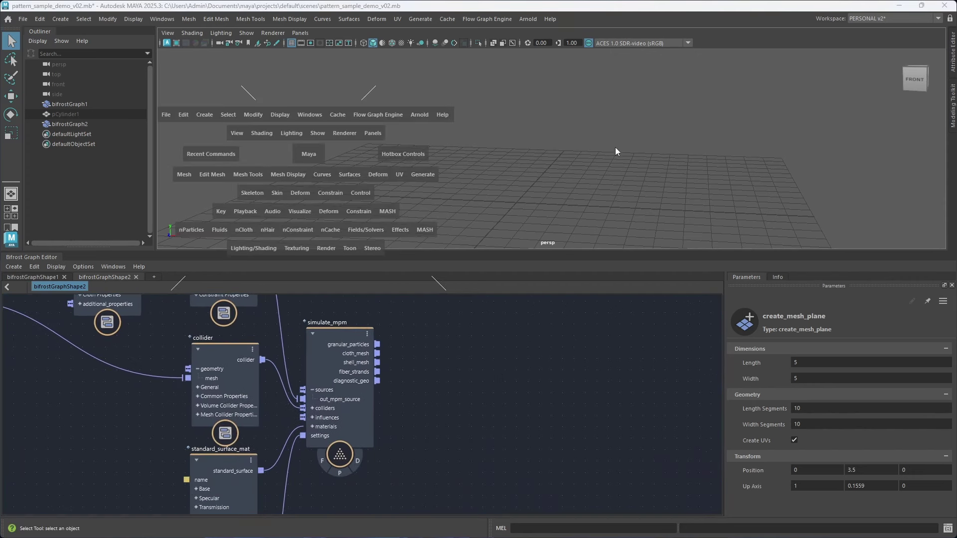
left_click_drag(615, 147, 599, 169)
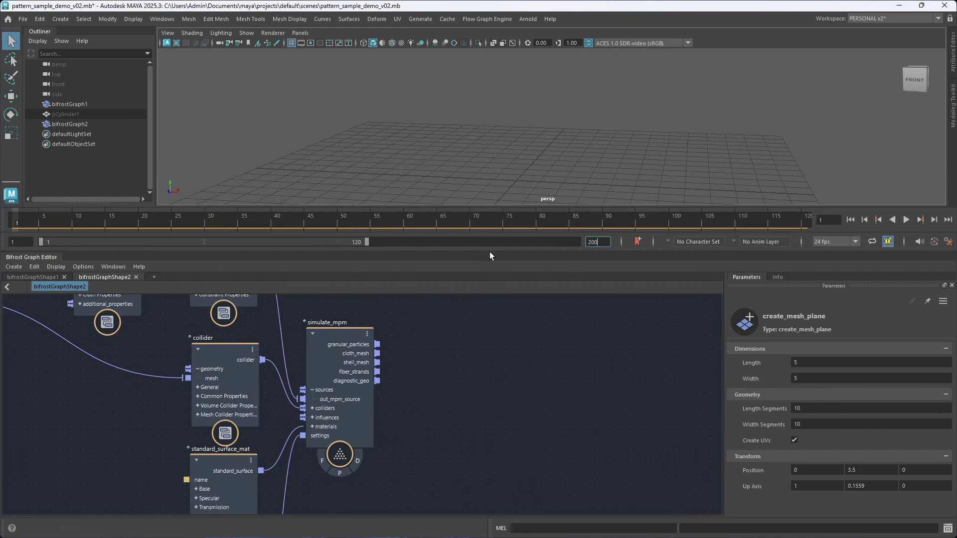
key("ctrl+a")
type("50")
key("Return")
type("72")
key("Return")
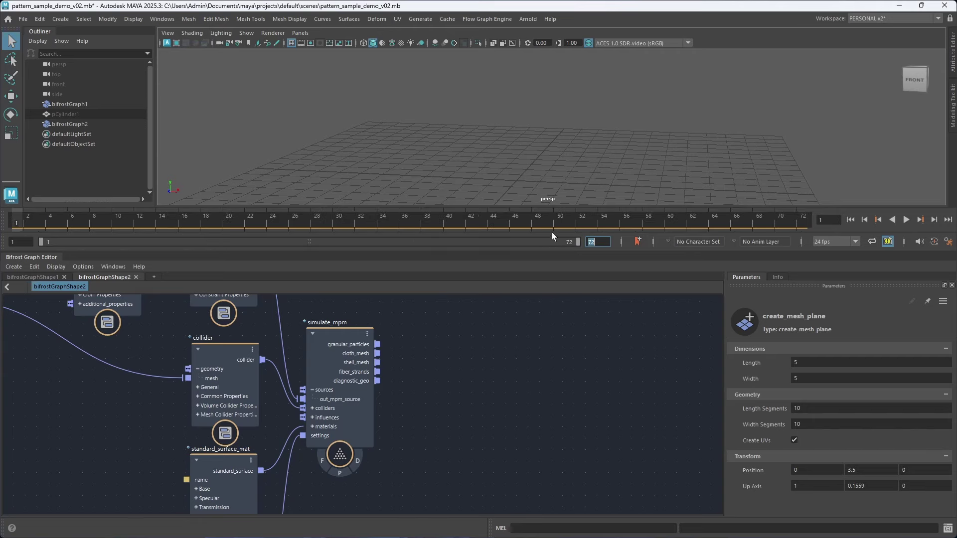
left_click_drag(561, 206, 545, 278)
Turn on the P terminal of simulate_mpm, run the playback briefly and return to the first frame.
middle_click_drag(347, 511, 375, 431, "alt")
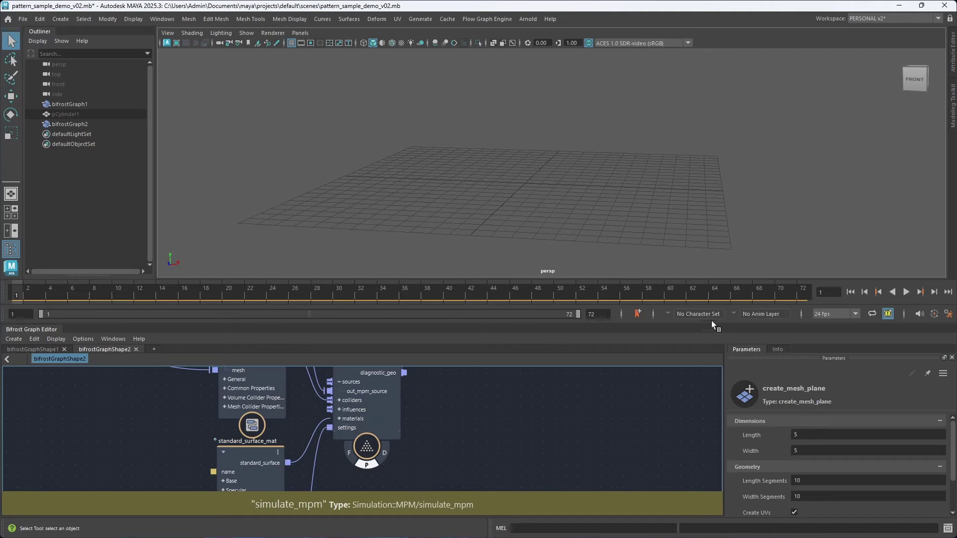
left_click(905, 292)
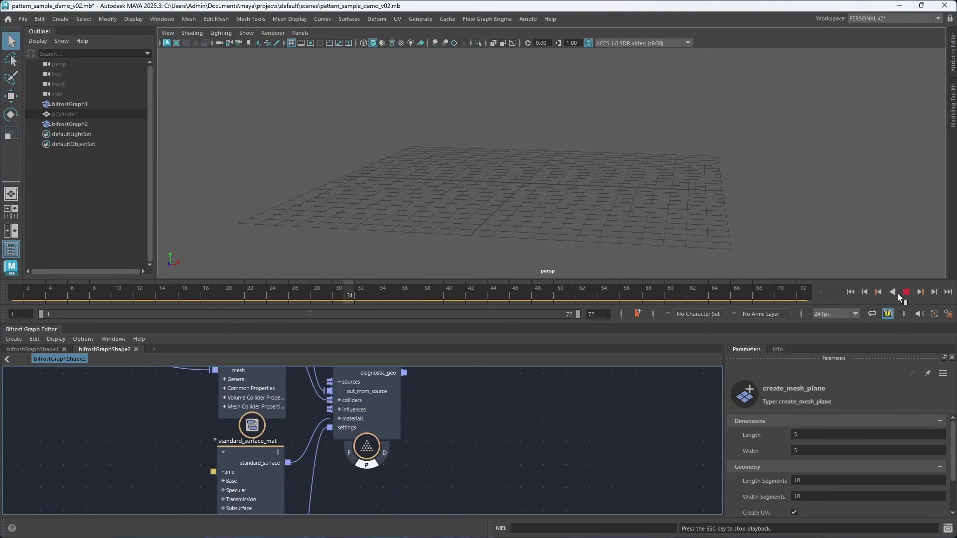
left_click(900, 294)
left_click(850, 293)
scroll(441, 441, "down", 4)
middle_click_drag(482, 392, 435, 461, "alt")
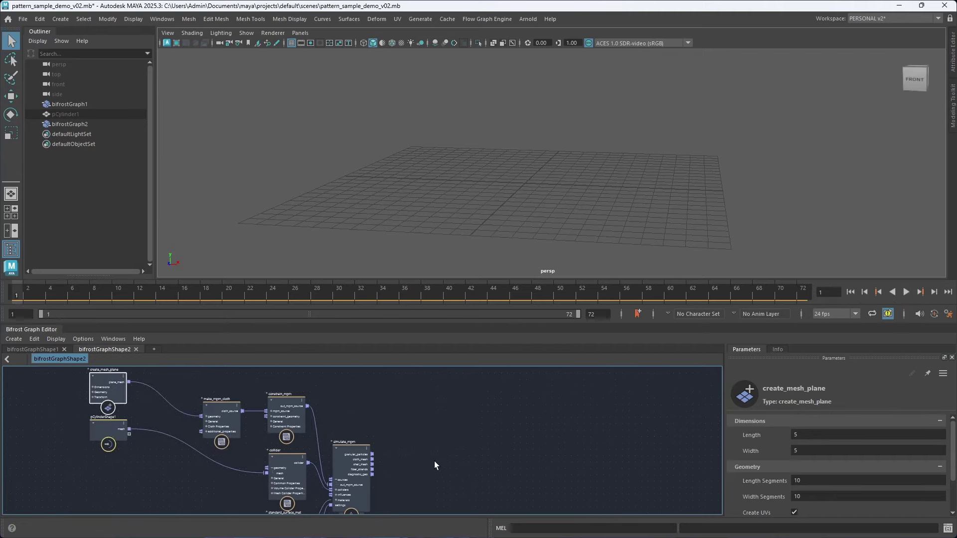
scroll(429, 461, "up", 6)
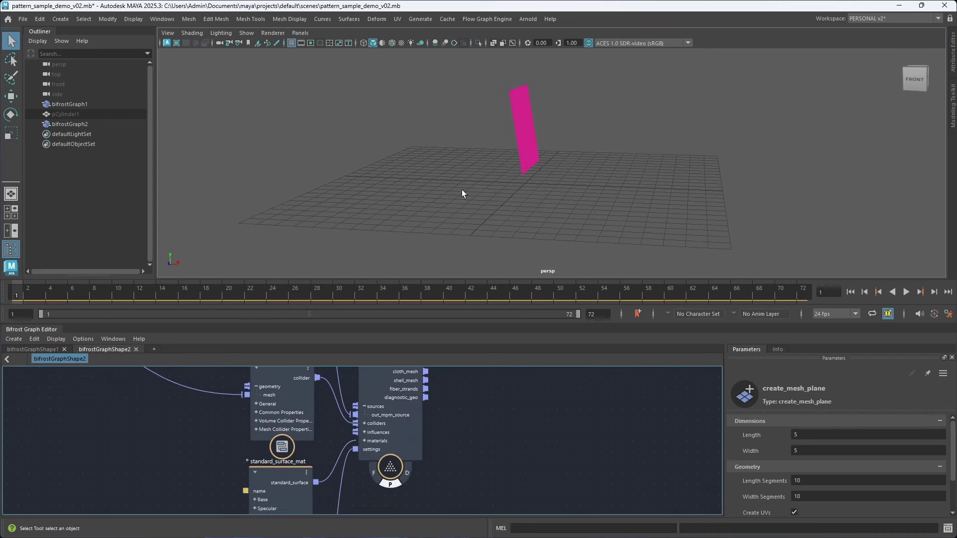
Save the scene and play the cloth simulation to check how the plane falls.
key("ctrl+s")
left_click(906, 292)
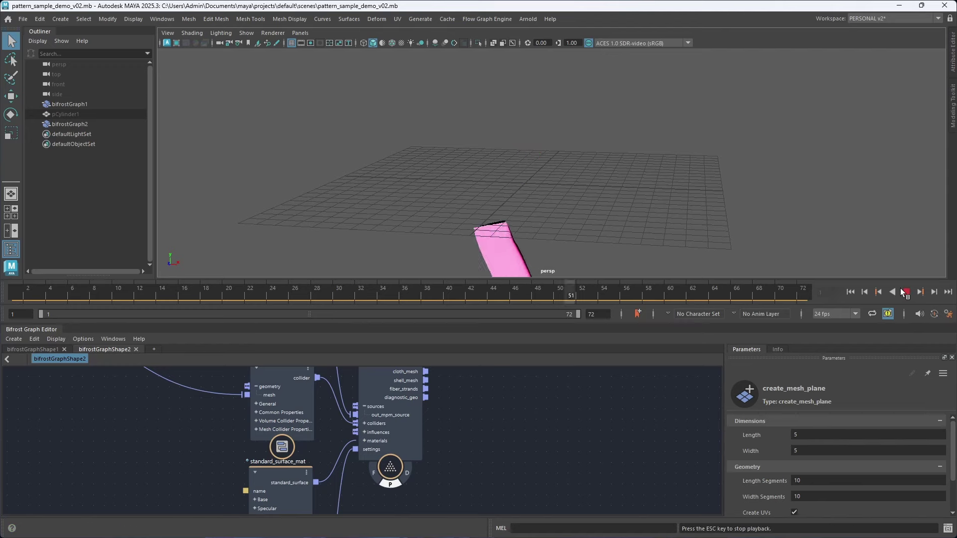
left_click(905, 292)
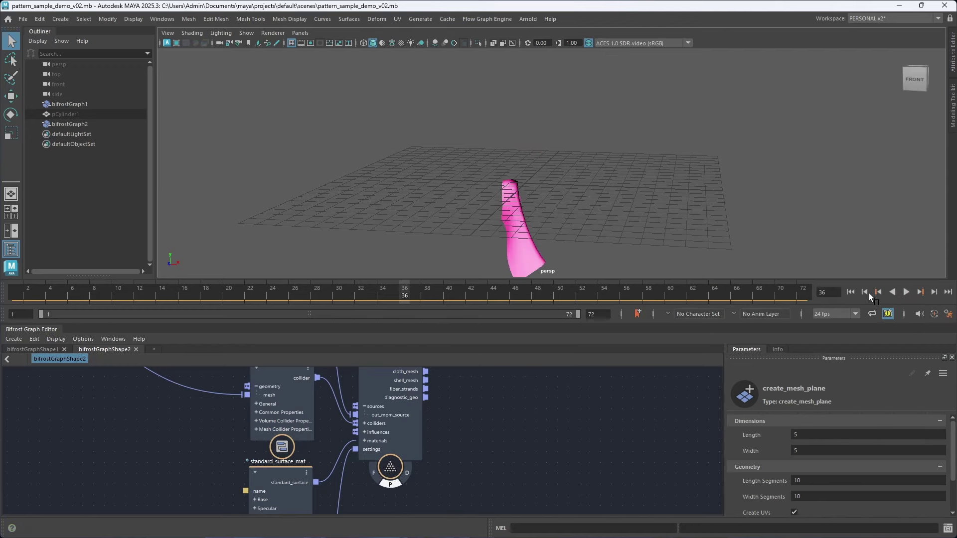
Set the playback speed to Play Every Frame, Max Real-time, replay the simulation and rewind to frame 1.
right_click(728, 294)
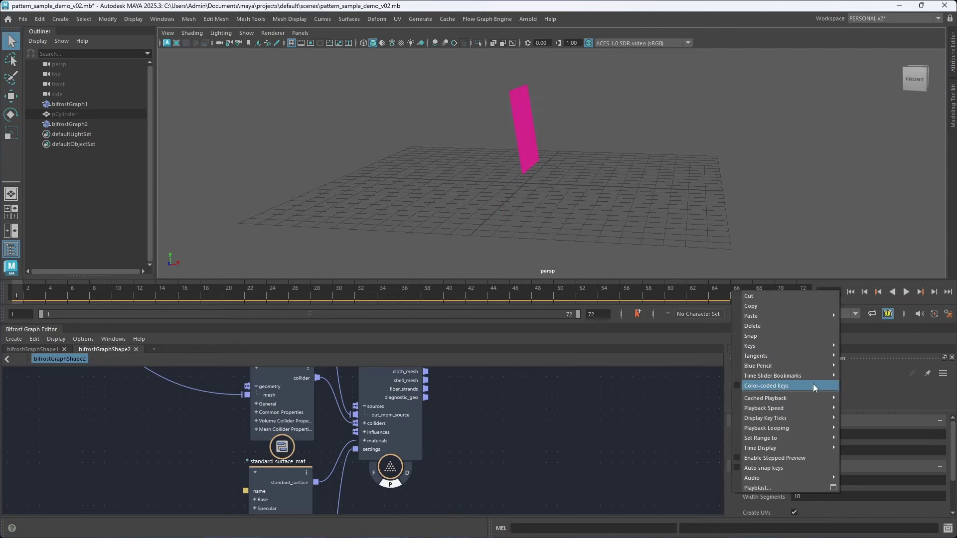
mouse_move(810, 408)
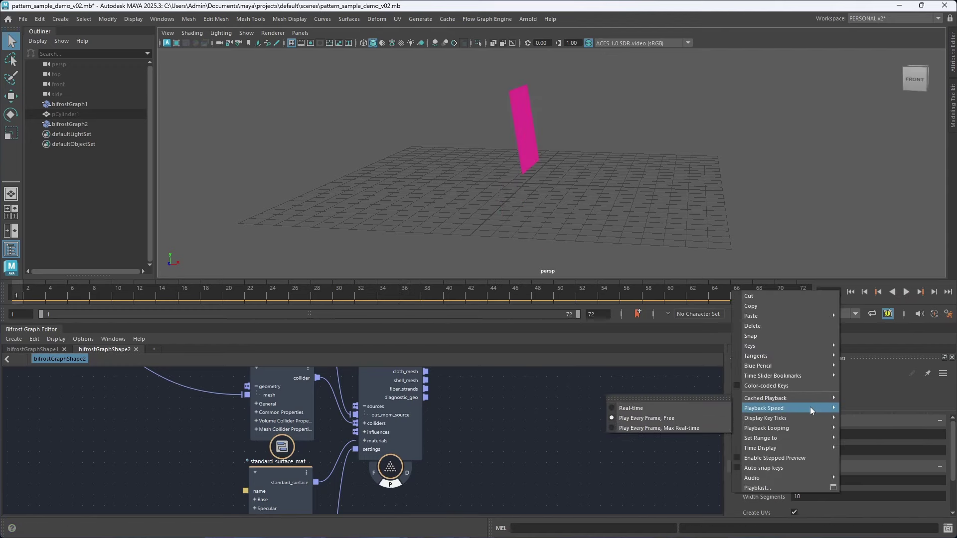
left_click(684, 428)
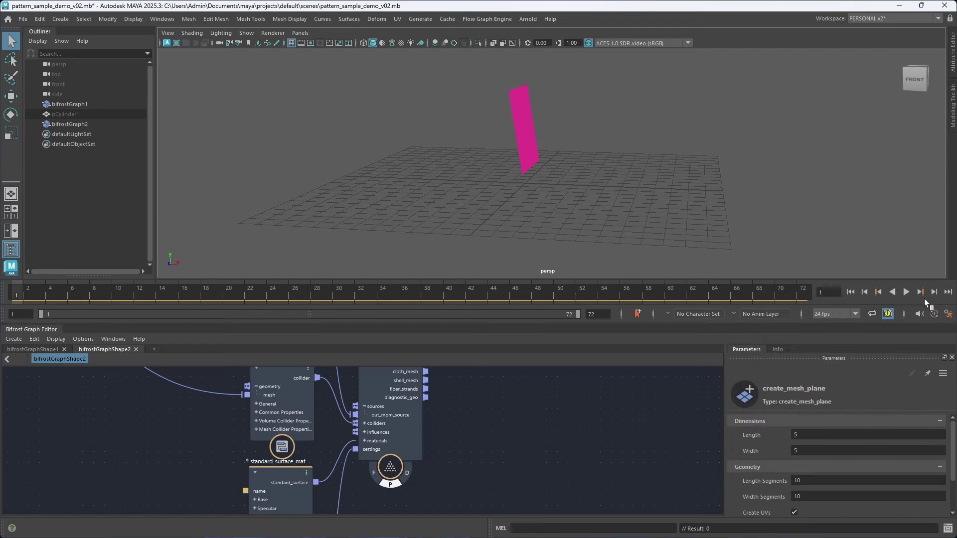
left_click(906, 292)
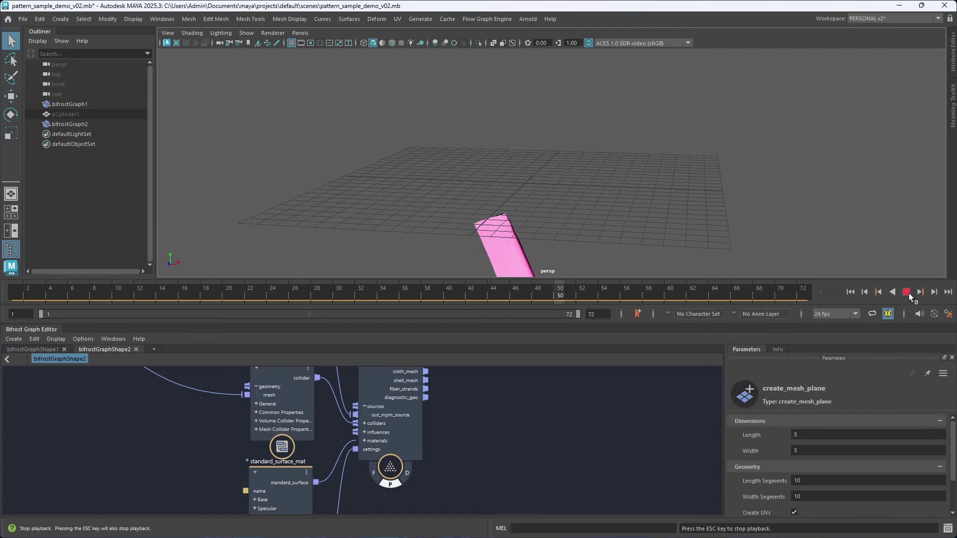
left_click(907, 292)
left_click(850, 293)
Try the Volume method on the collider node, play the simulation and rewind to frame 1.
middle_click_drag(498, 450, 521, 406)
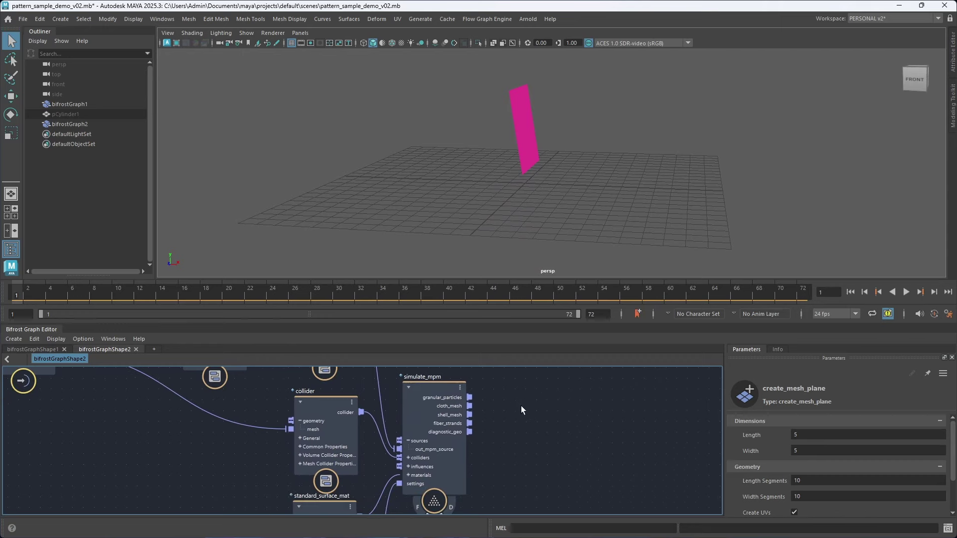
left_click(328, 409)
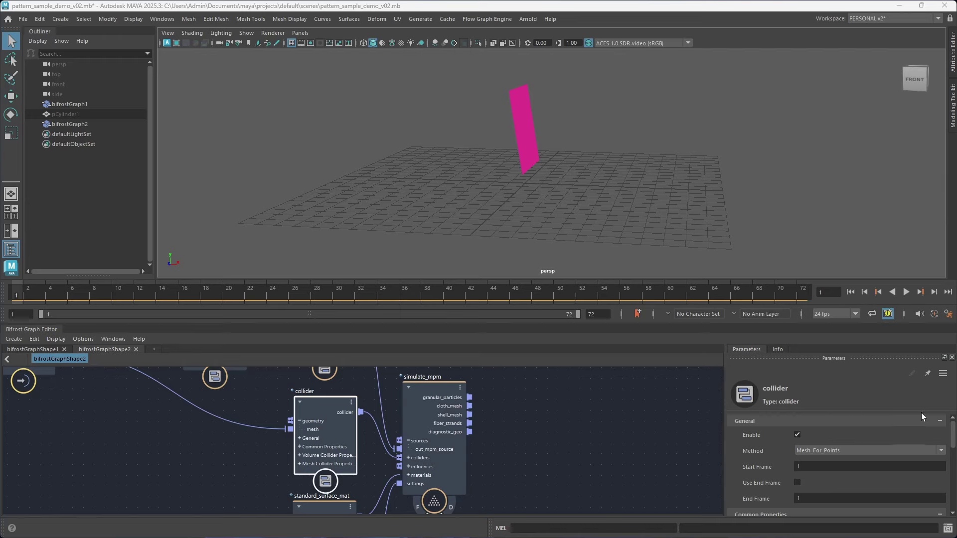
left_click(892, 451)
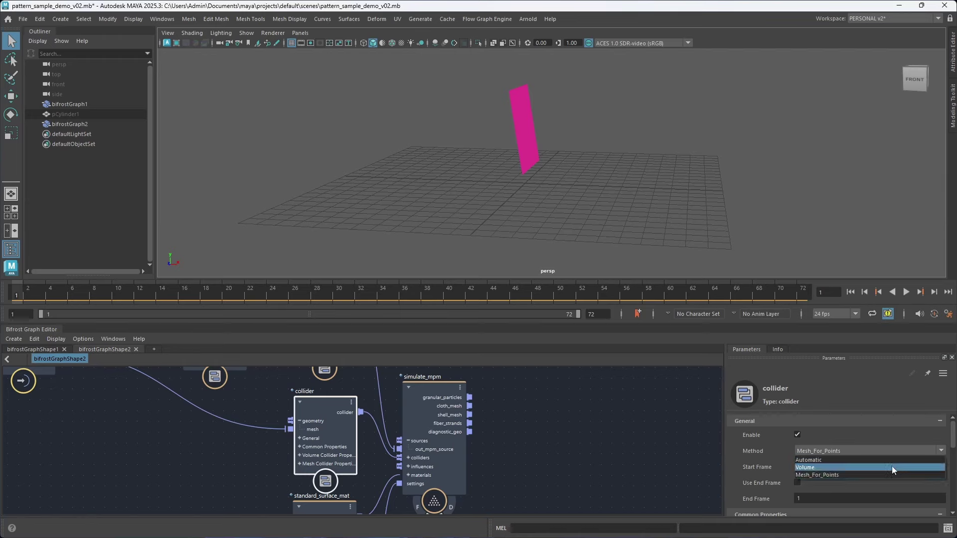
left_click(890, 466)
left_click(902, 292)
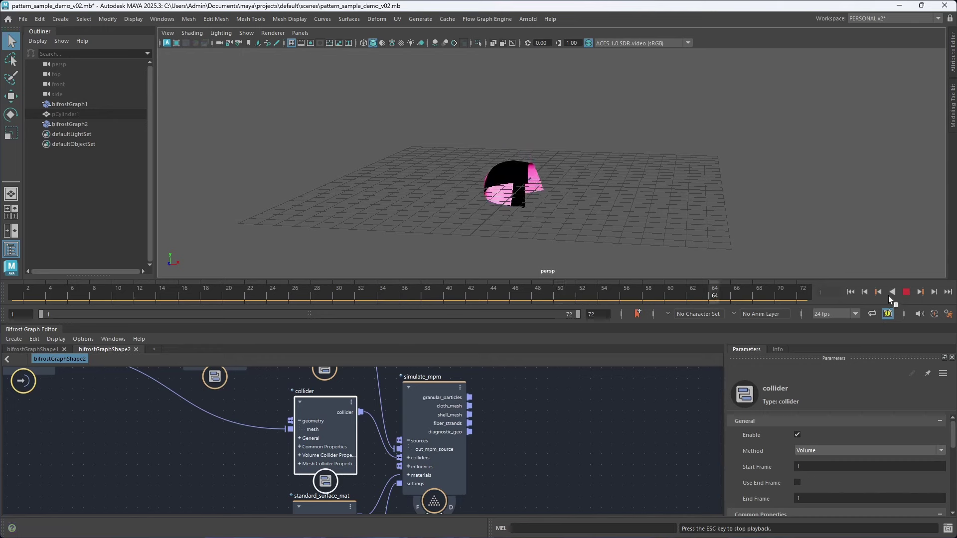
left_click(852, 295)
left_click(903, 295)
left_click(851, 294)
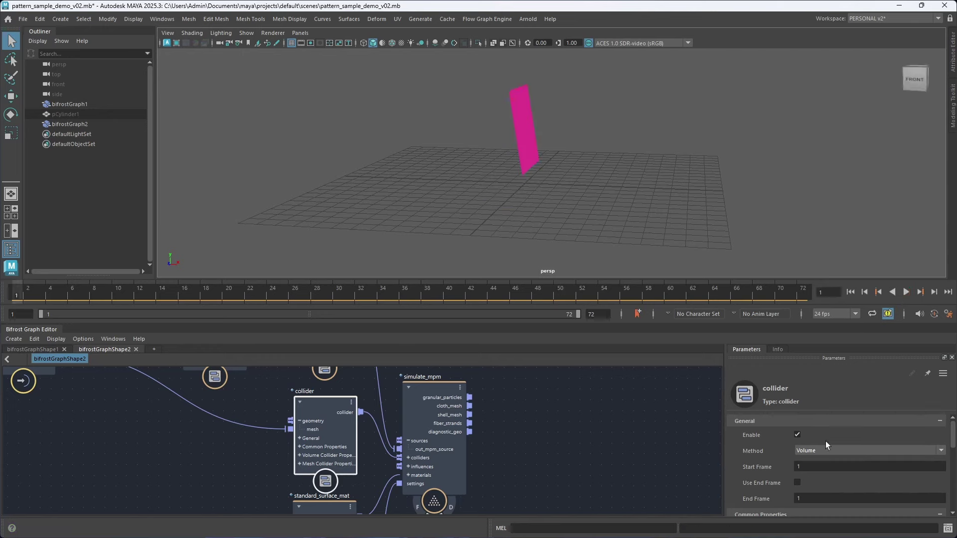
Set the length and width segments of create_mesh_plane to 50 each.
middle_click_drag(153, 389, 294, 476, "alt")
middle_click_drag(234, 476, 305, 498, "alt")
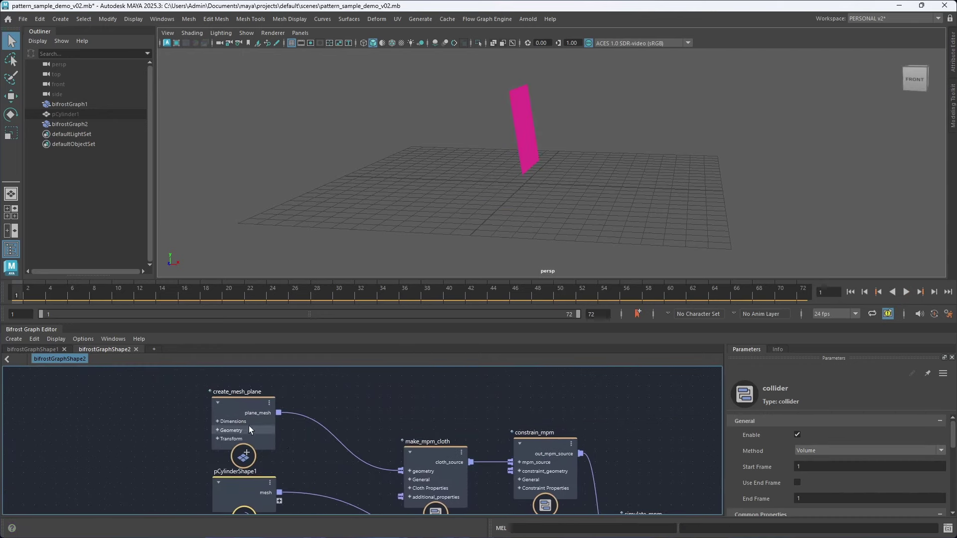
left_click(250, 407)
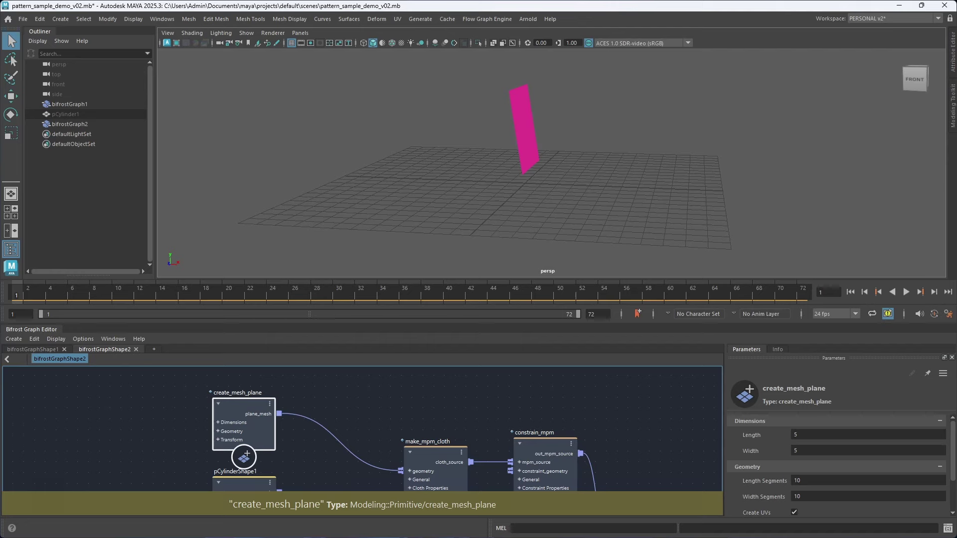
left_click(815, 481)
key("Tab")
type("50")
key("Tab")
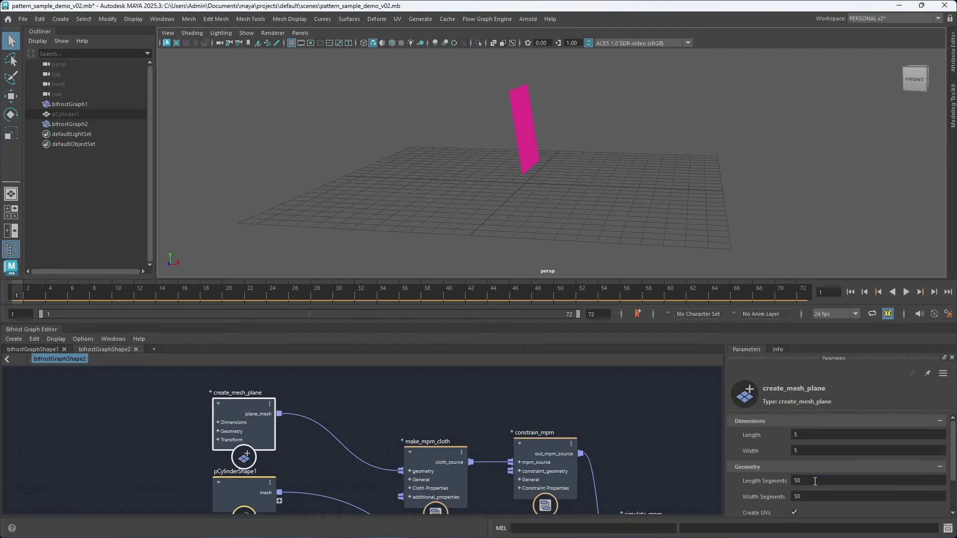
Set the collider's method back to Mesh_For_Points and replay the simulation to inspect how the denser cloth drapes.
middle_click_drag(570, 443, 533, 411)
left_click(441, 442)
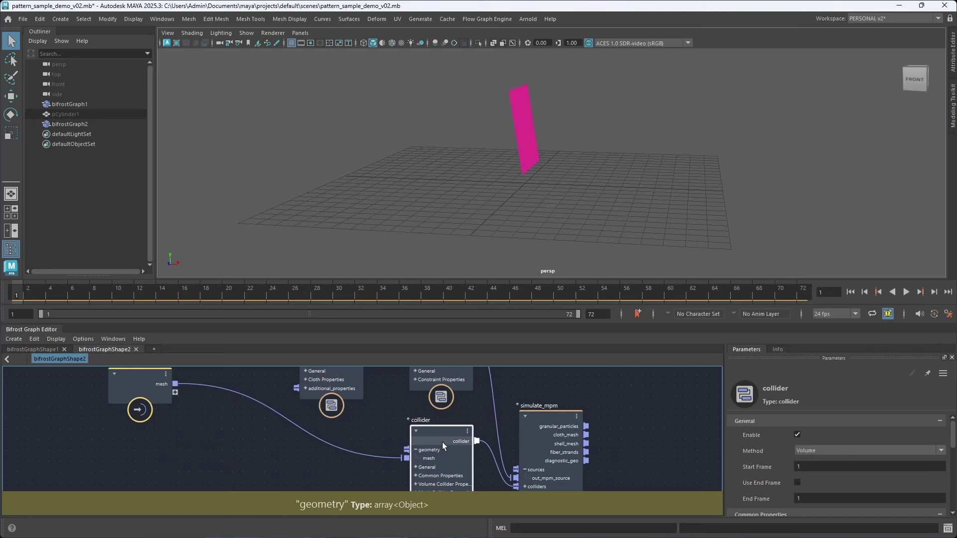
left_click(839, 451)
left_click(833, 476)
left_click(906, 292)
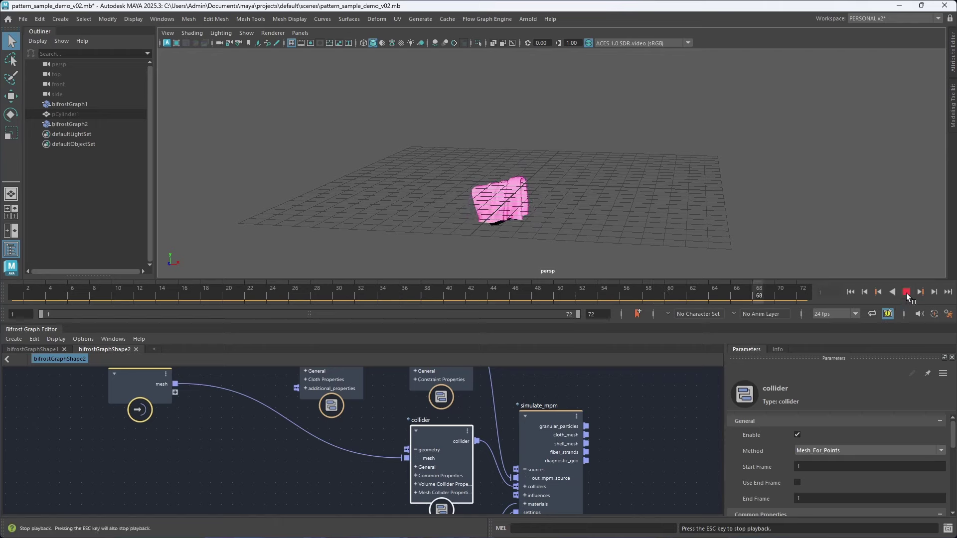
left_click(906, 292)
left_click(878, 292)
left_click(905, 292)
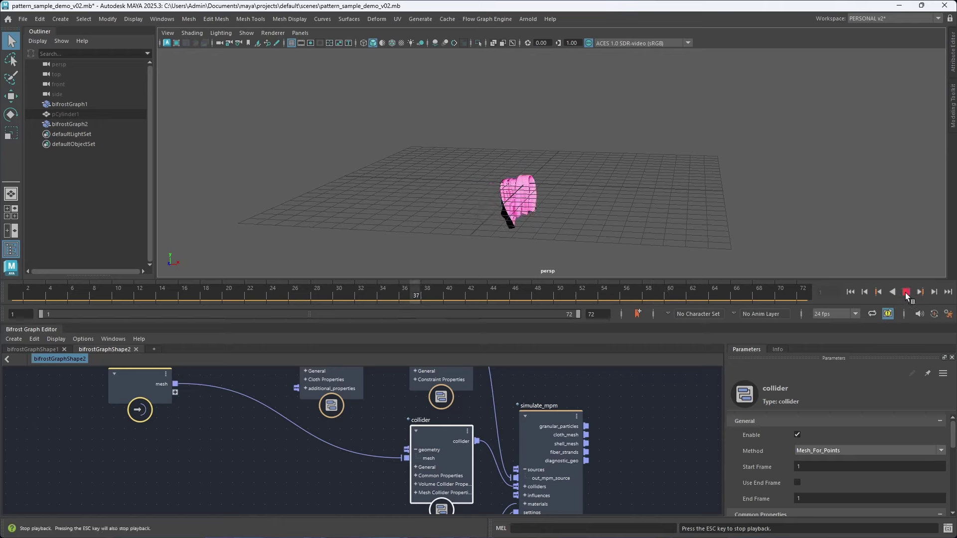
left_click(905, 293)
scroll(632, 199, "up", 3)
left_click_drag(632, 199, 541, 224, "alt")
Add an output node beside simulate_mpm and connect the cloth_mesh output to it.
middle_click_drag(669, 449, 493, 426, "alt")
scroll(494, 427, "down", 1)
middle_click_drag(559, 409, 391, 446, "alt")
scroll(532, 420, "down", 1)
scroll(463, 435, "up", 1)
left_click(399, 432)
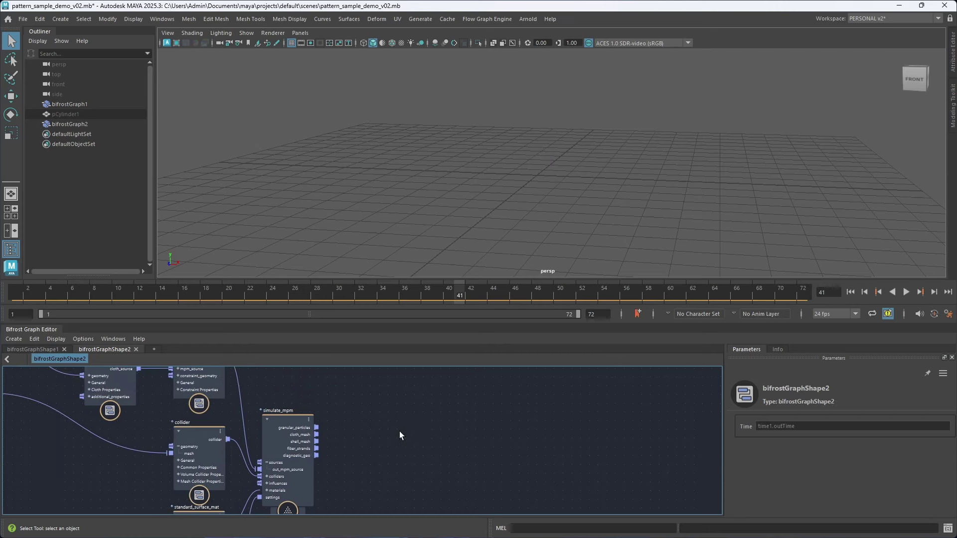
key("Tab")
type("out")
key("Return")
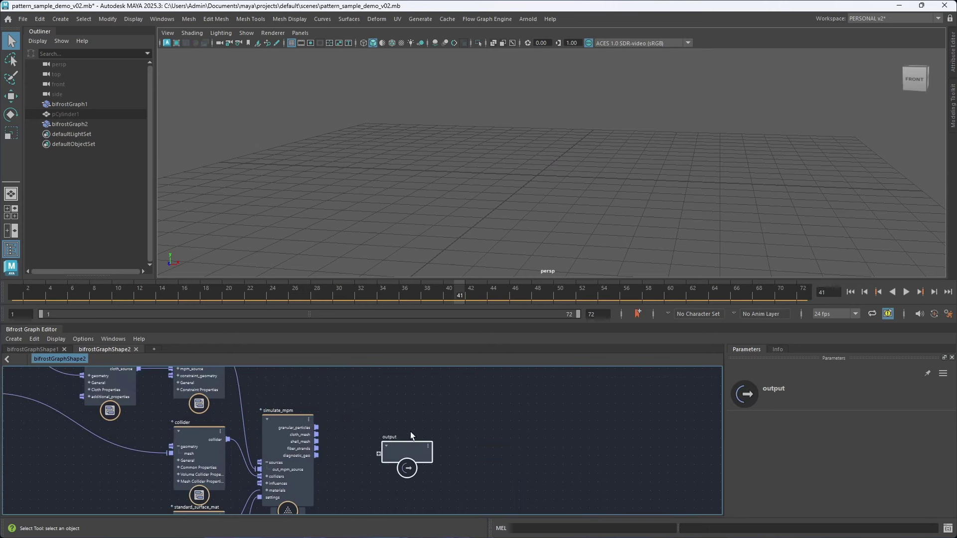
scroll(360, 417, "up", 3)
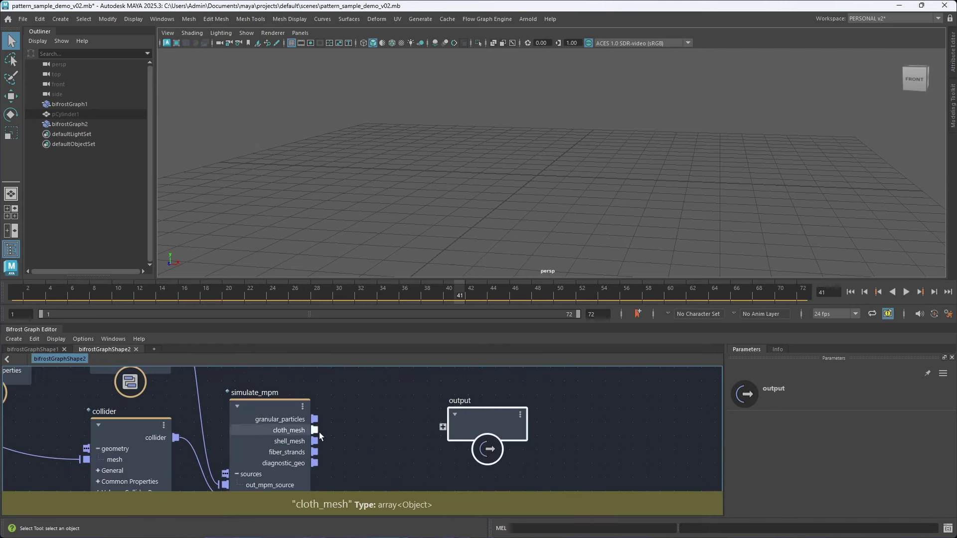
left_click_drag(314, 430, 441, 426)
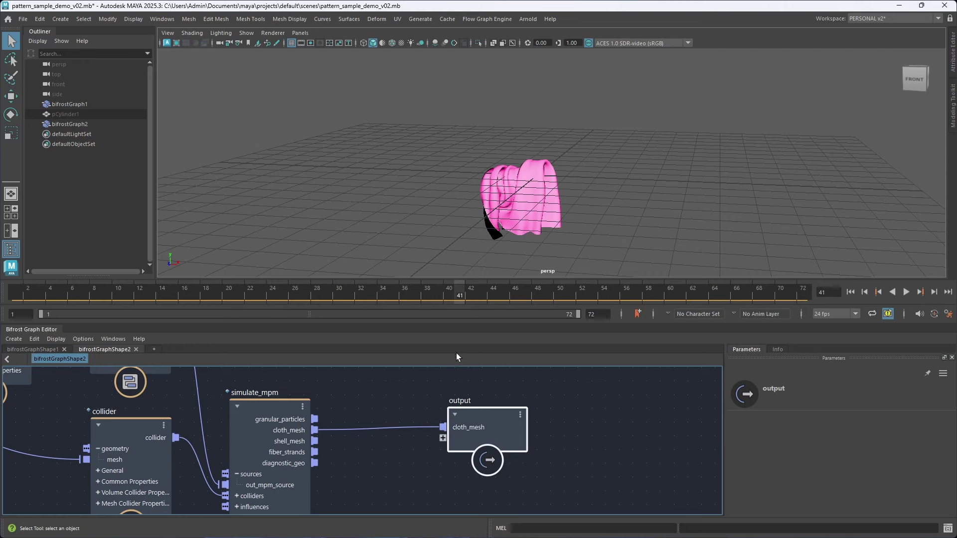
Create a Maya mesh from the output node's cloth_mesh port and duplicate that mesh.
scroll(570, 411, "up", 2)
right_click(464, 425)
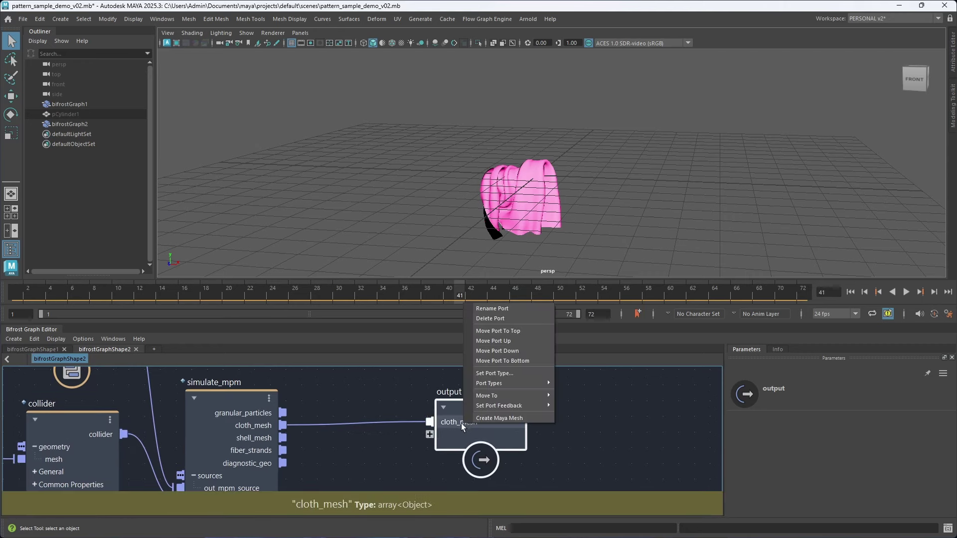
left_click(511, 418)
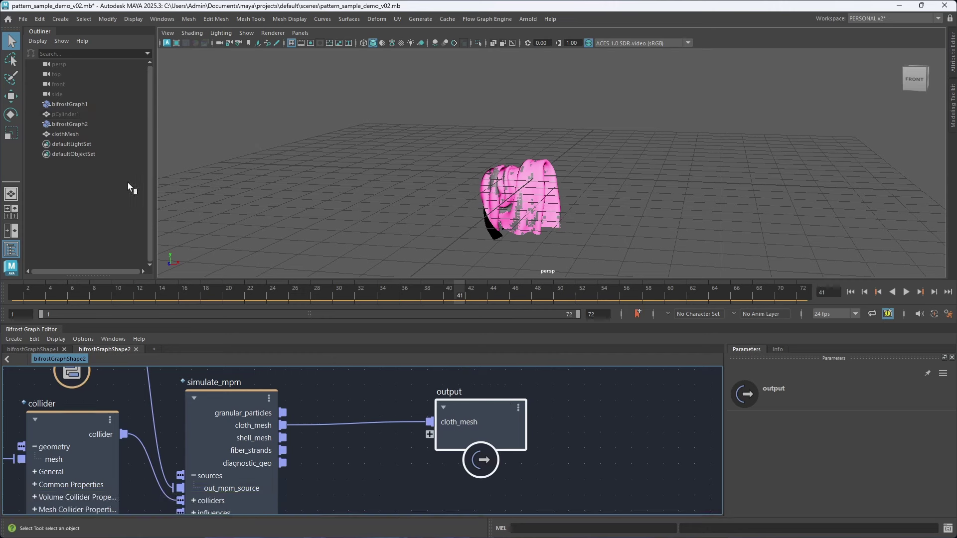
left_click(100, 135)
key("ctrl+d")
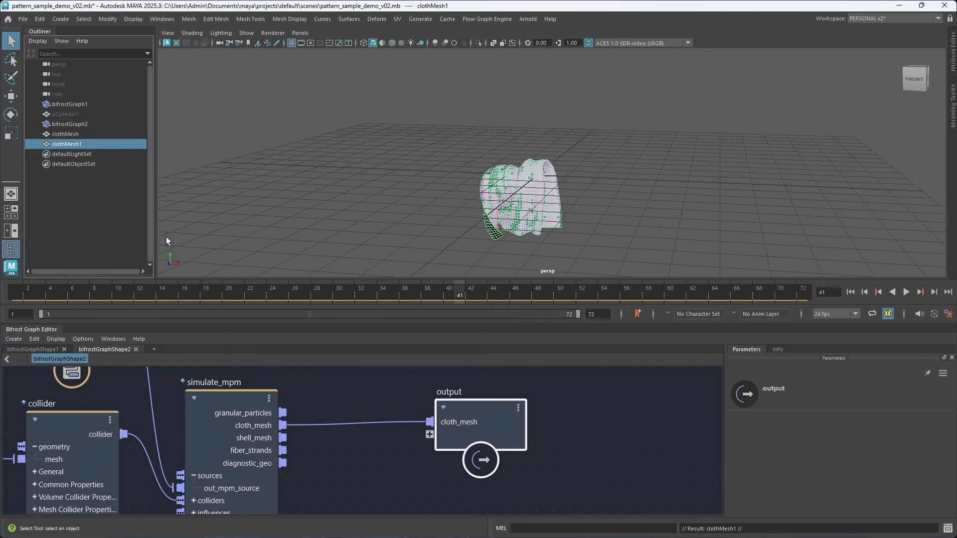
Pause the bifrostGraphShape2 graph and rename the duplicated mesh cloth_mesh.
left_click(381, 471)
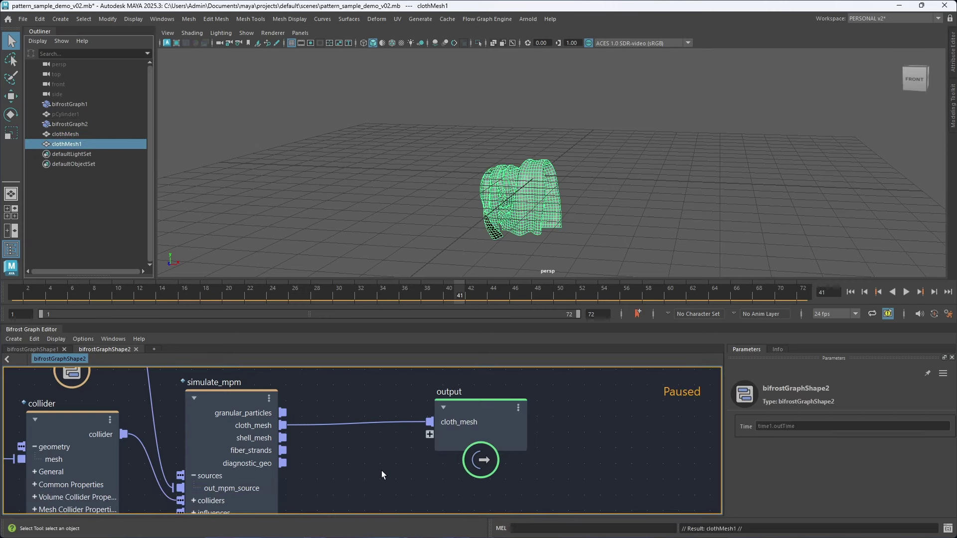
double_click(87, 143)
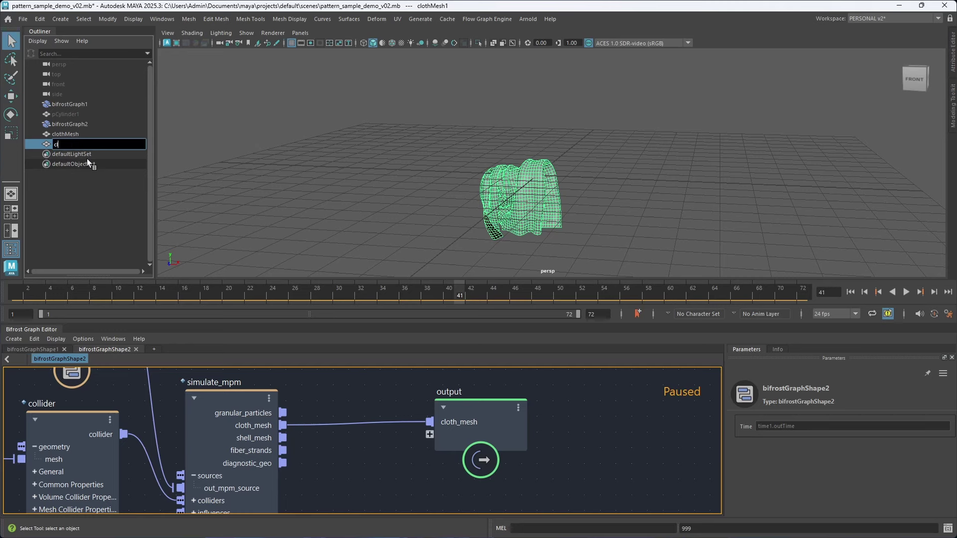
type("cloth_mesh")
key("Return")
Frame the duplicated cloth, open and close the UV Editor for it, and save the scene.
left_click(492, 250)
left_click(527, 201)
key("f")
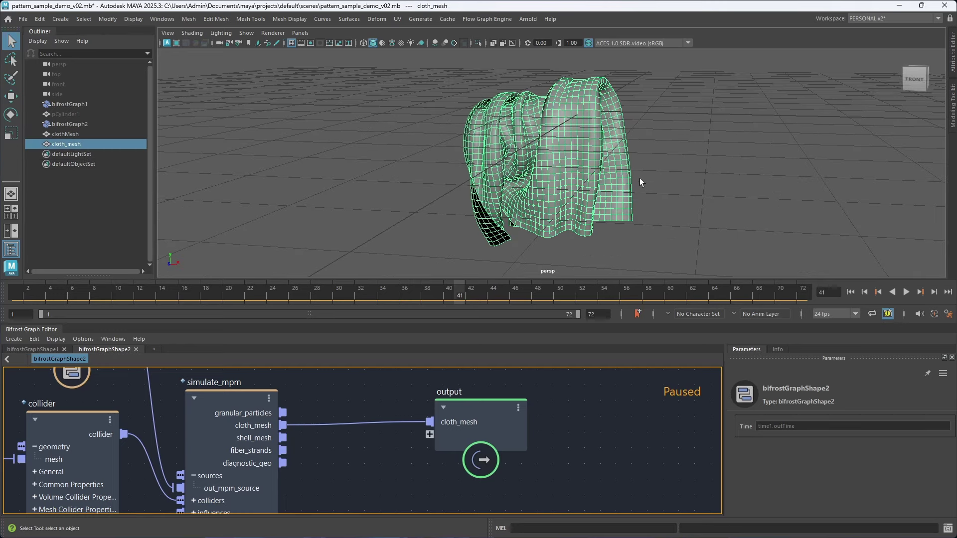
left_click_drag(628, 162, 605, 178, "alt")
left_click(397, 19)
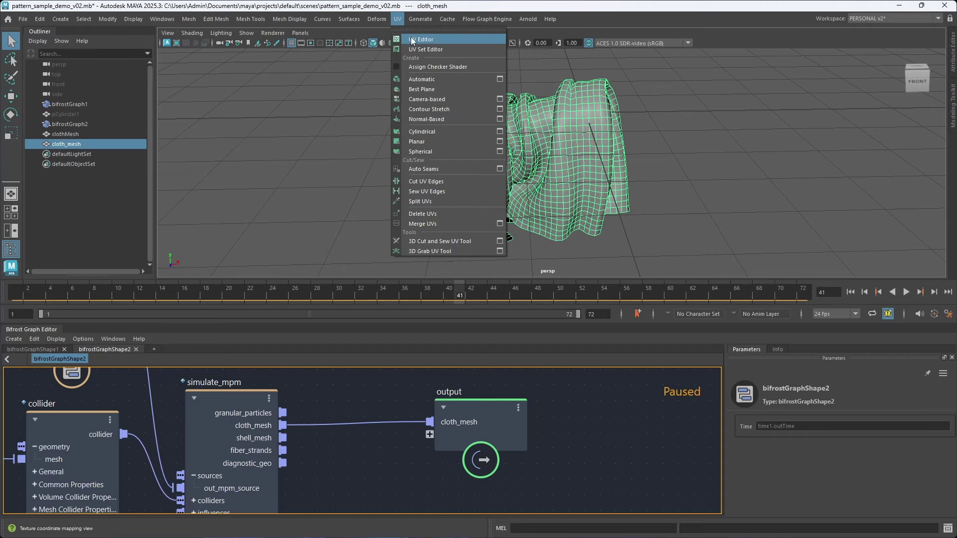
left_click(411, 37)
left_click(793, 67)
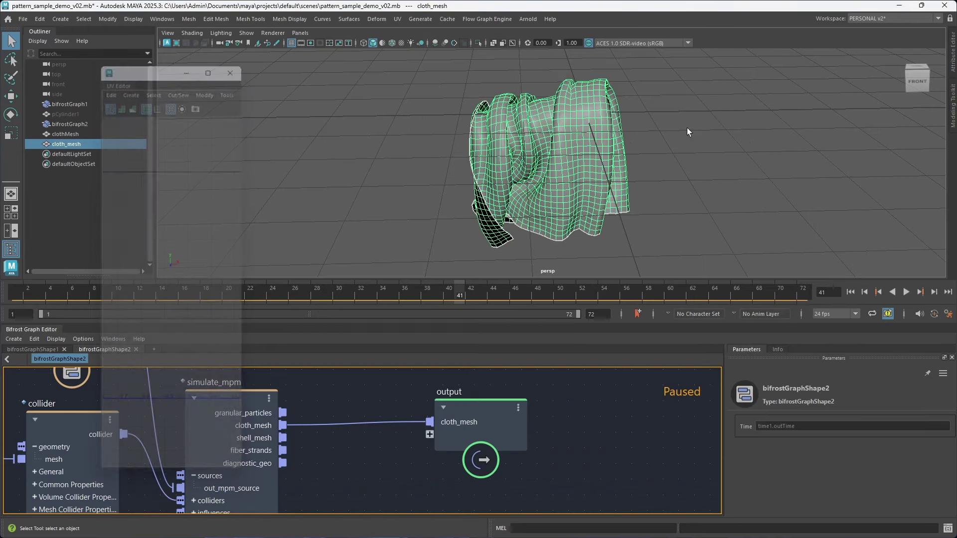
left_click(647, 166)
key("ctrl+s")
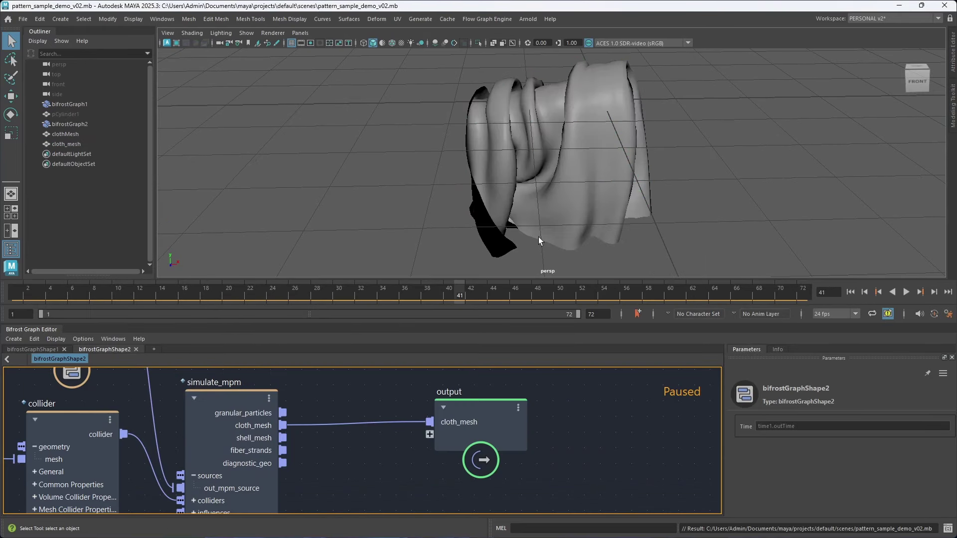
Close the bifrostGraphShape2 graph and bring cloth_mesh into bifrostGraphShape1 as an input node, placed in the empty area below extrude_strands.
left_click(135, 349)
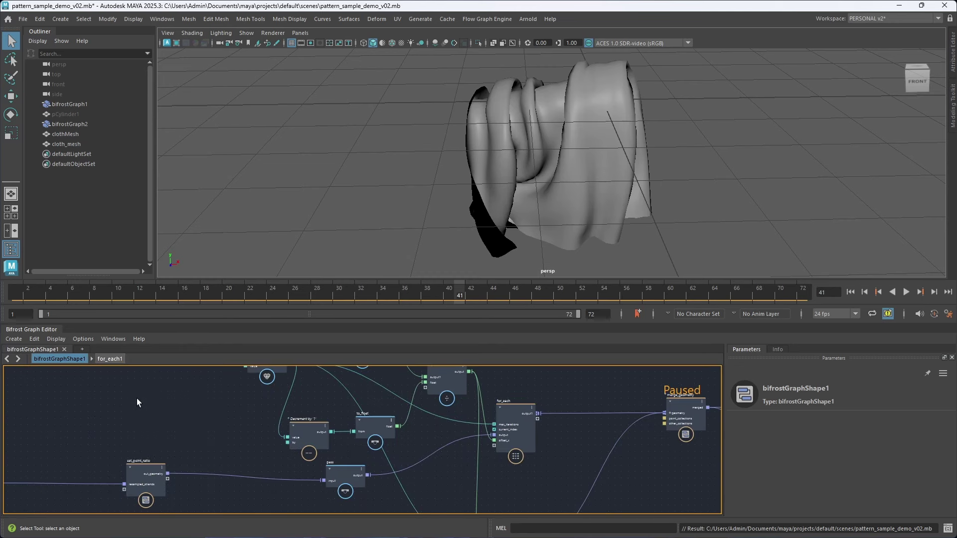
scroll(219, 410, "down", 10)
scroll(208, 440, "up", 2)
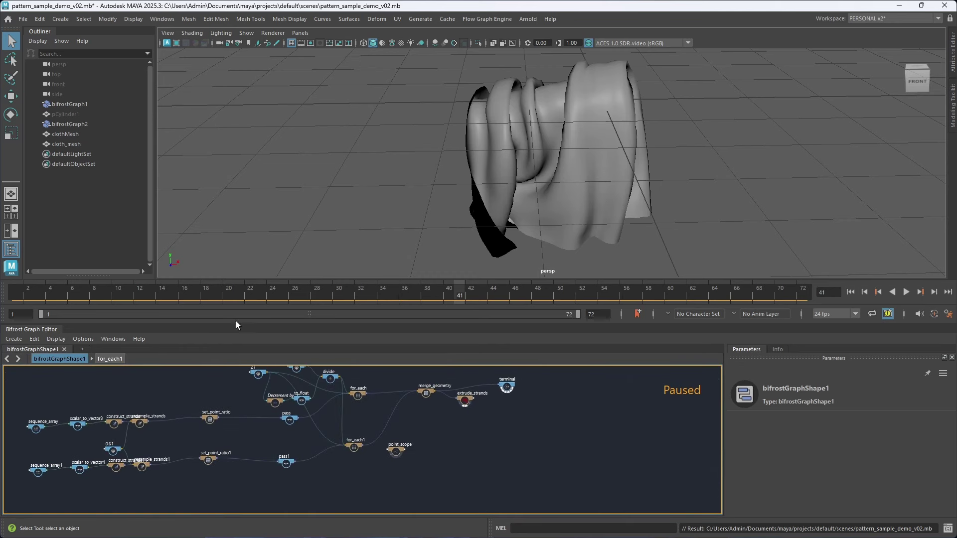
left_click(83, 145)
middle_click_drag(315, 133, 342, 483)
left_click_drag(378, 437, 483, 453)
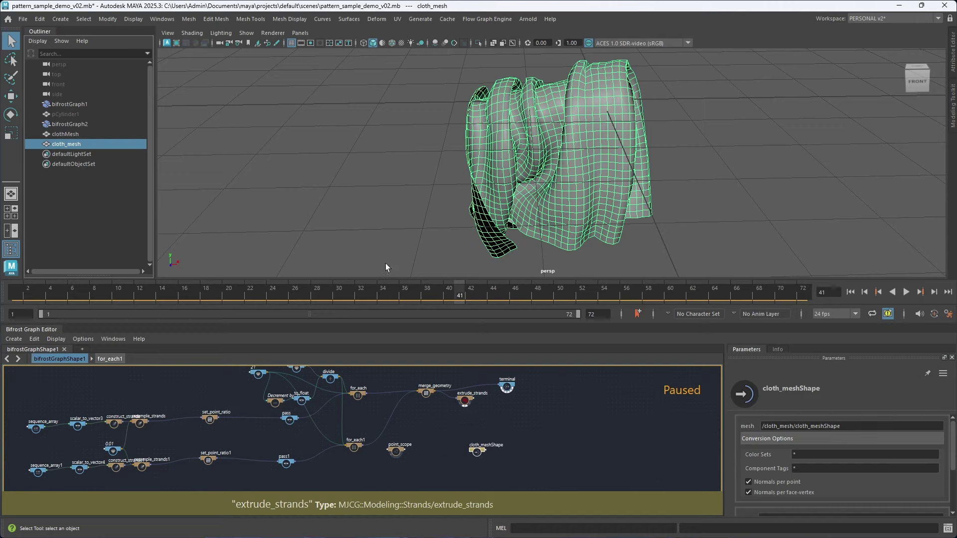
Hide cloth_mesh in the scene and resume the paused bifrostGraphShape1 graph so the woven patch is evaluated.
key("ctrl+h")
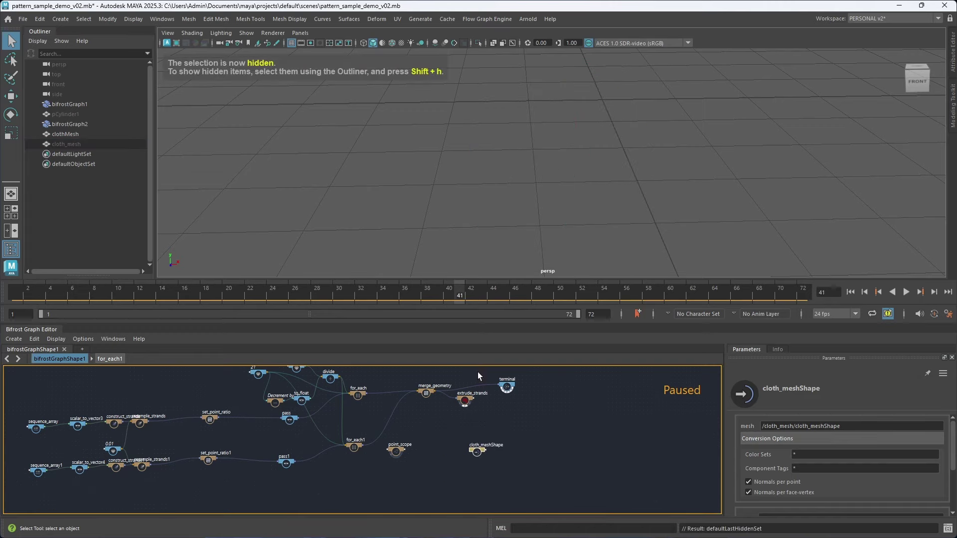
left_click(573, 446)
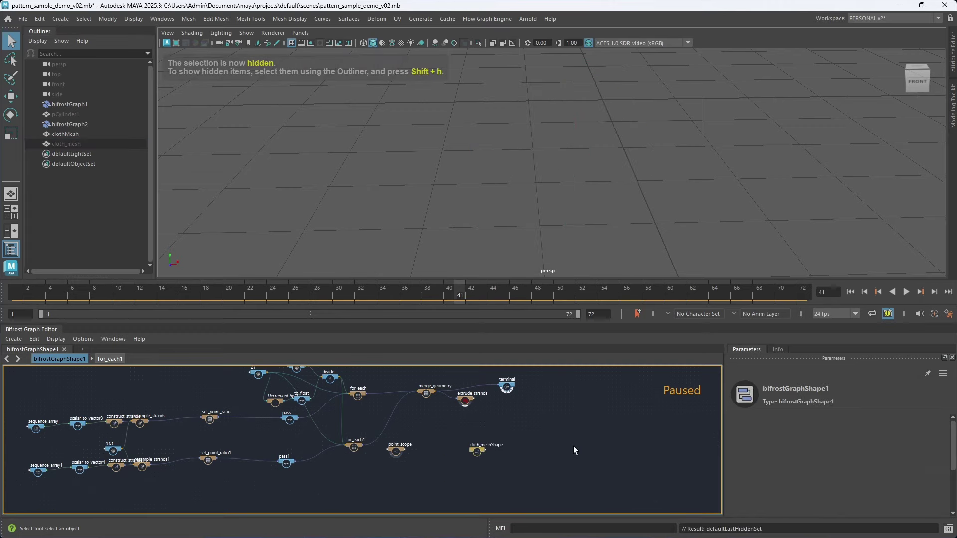
key("Escape")
middle_click_drag(659, 139, 499, 264, "alt")
right_click_drag(499, 265, 640, 152, "alt")
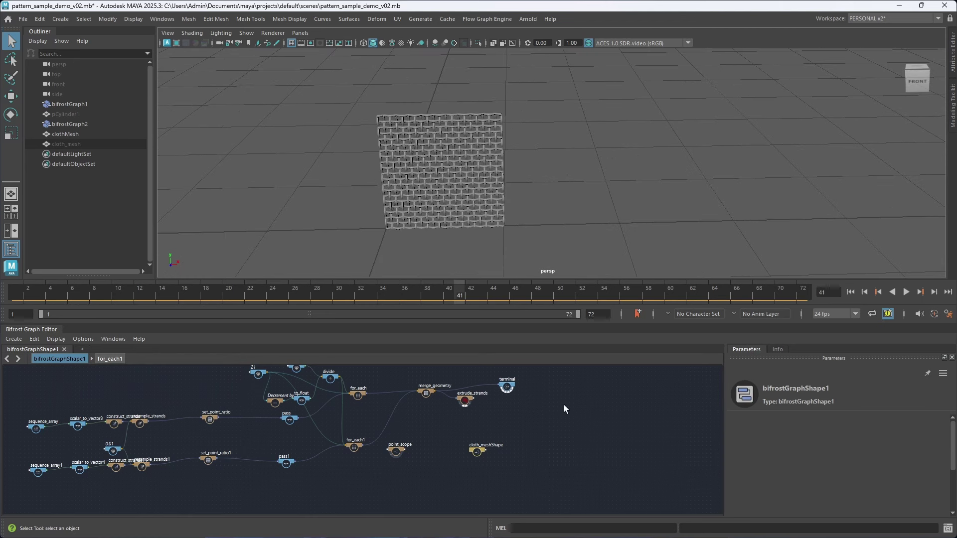
middle_click_drag(563, 404, 558, 398, "alt")
key("Escape")
key("Escape")
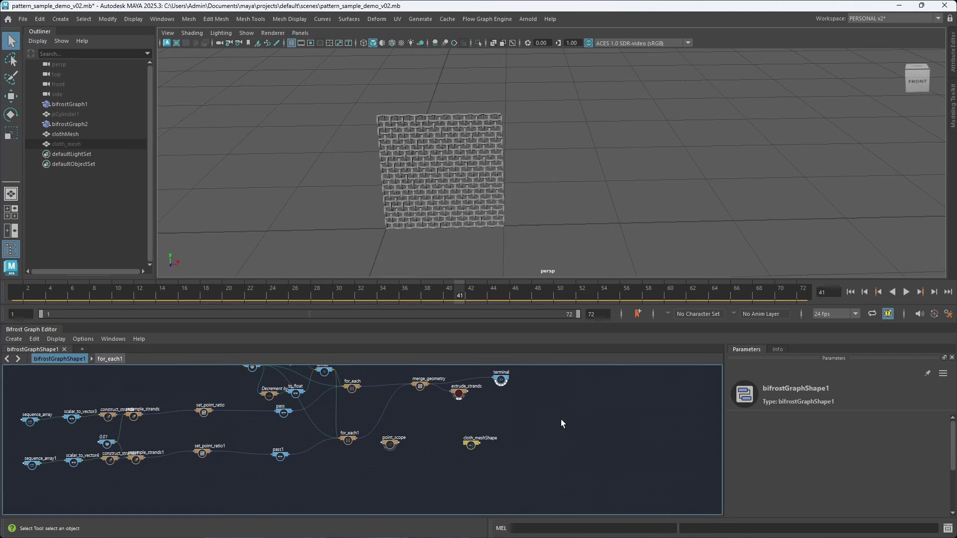
key("p")
key("p")
scroll(559, 414, "up", 3)
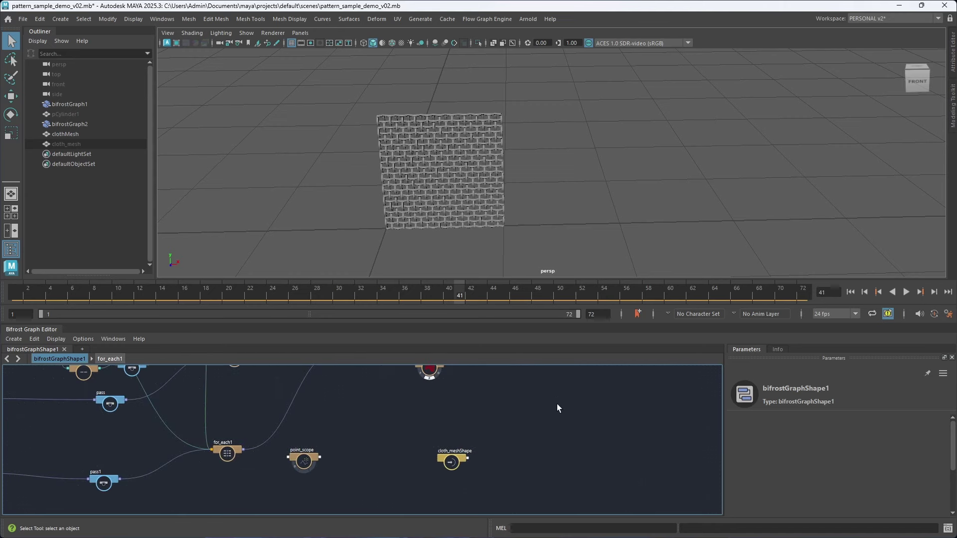
Rearrange cloth_meshShape next to point_scope and connect its mesh output to the terminal node's mesh input.
middle_click_drag(557, 406, 599, 396, "alt")
left_click_drag(493, 449, 479, 426)
scroll(420, 410, "up", 3)
scroll(441, 406, "down", 1)
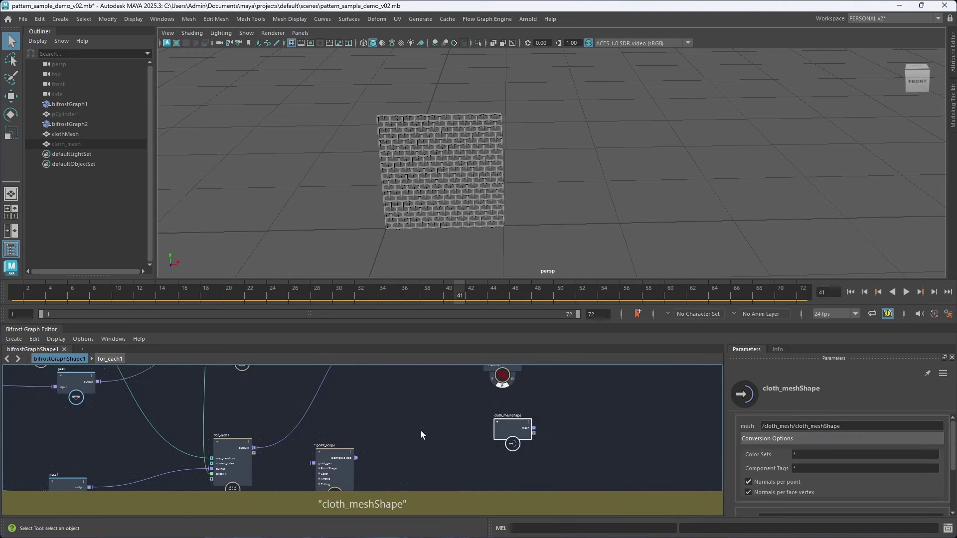
middle_click_drag(421, 433, 439, 419, "alt")
left_click_drag(358, 445, 386, 420)
scroll(382, 449, "down", 1)
middle_click_drag(471, 391, 430, 367, "alt")
scroll(384, 443, "up", 2)
scroll(399, 405, "down", 1)
middle_click_drag(388, 429, 376, 473, "alt")
left_click_drag(444, 442, 387, 440)
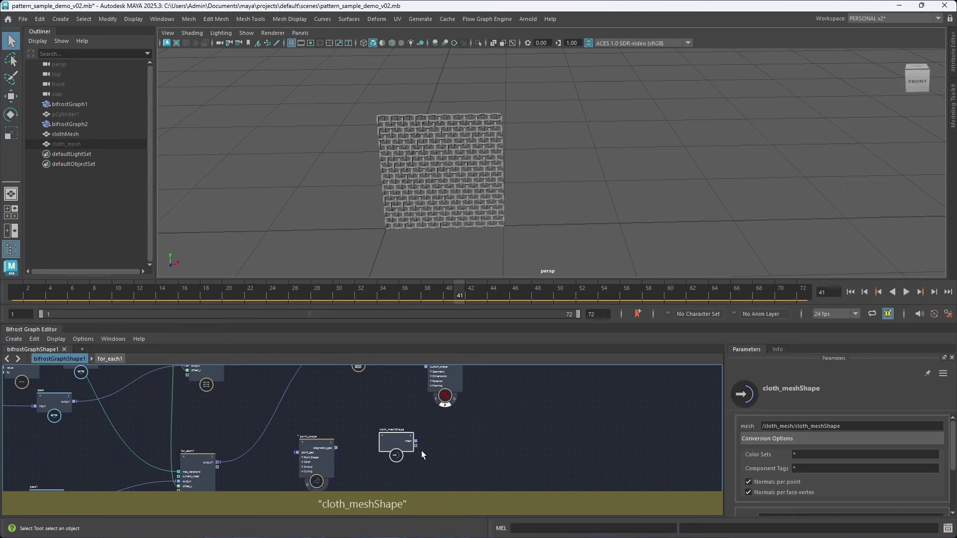
middle_click_drag(421, 450, 393, 447, "alt")
scroll(429, 421, "up", 1)
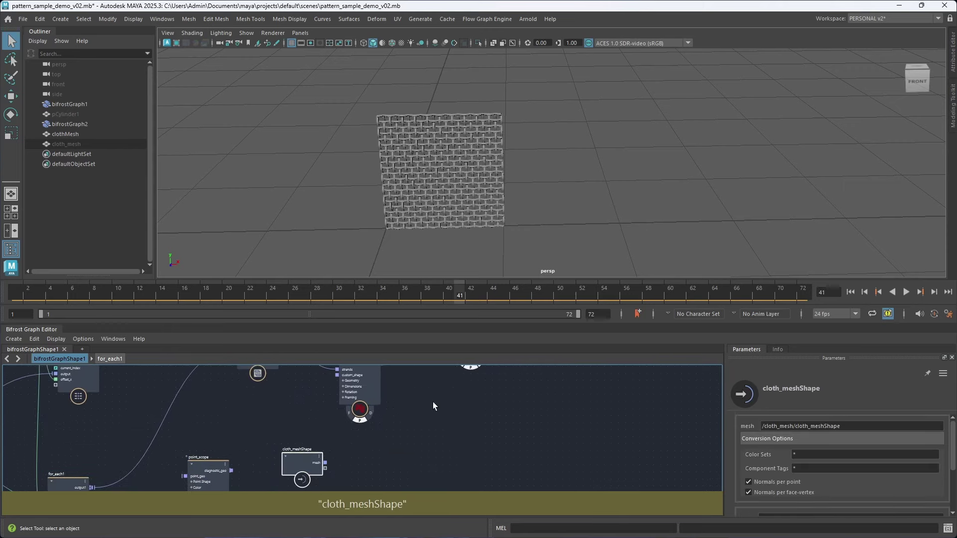
left_click_drag(342, 463, 401, 408)
Unhide the pCylinder1 rod beneath the draped cloth and save the scene.
right_click_drag(571, 173, 199, 232, "alt")
middle_click_drag(451, 245, 465, 167, "alt")
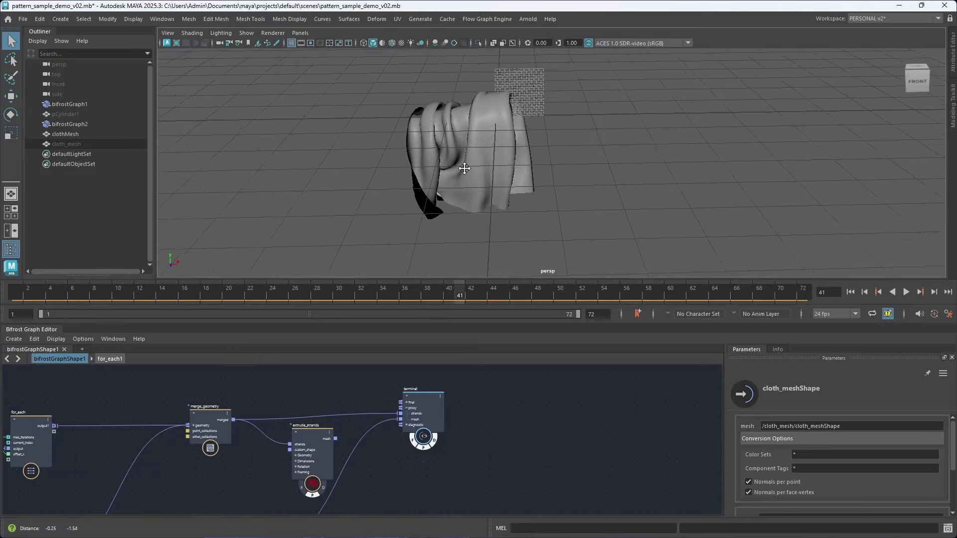
mouse_move(465, 168)
left_mouse_down("alt")
mouse_move(448, 177)
mouse_move(471, 171)
left_mouse_up("alt")
left_click(489, 160)
right_click_drag(489, 161, 568, 171, "alt")
left_click(569, 174)
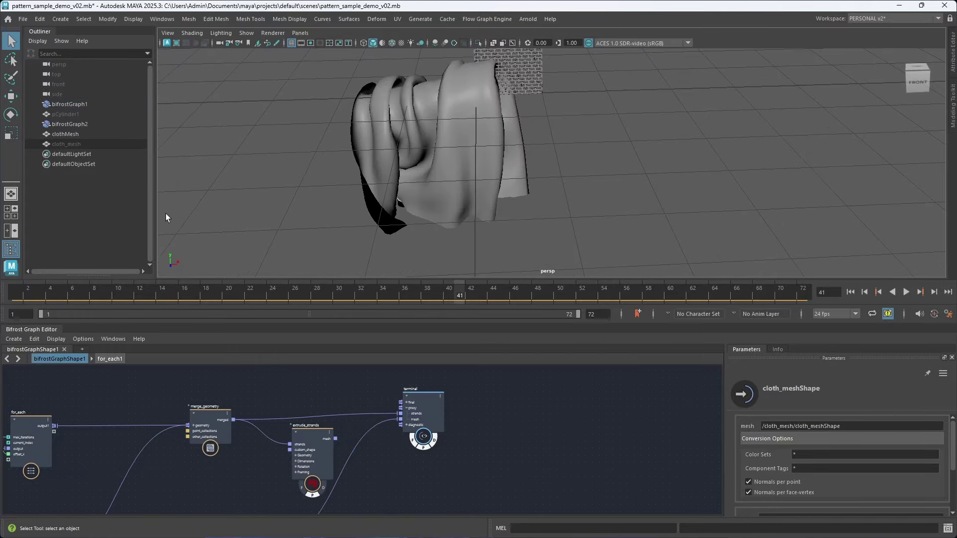
mouse_move(442, 170)
left_mouse_down("alt")
mouse_move(322, 181)
mouse_move(447, 150)
mouse_move(454, 158)
left_mouse_up("alt")
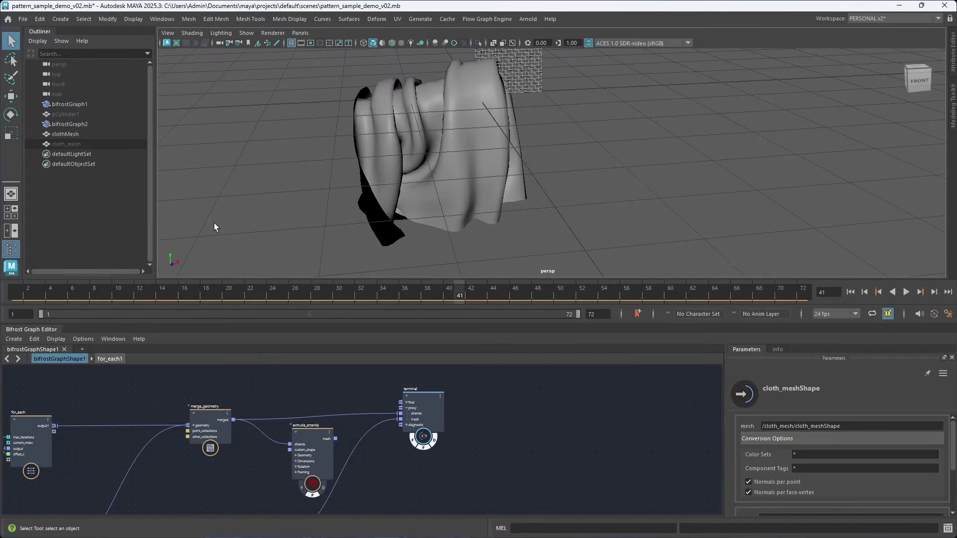
middle_click_drag(232, 112, 228, 144, "alt")
left_click(75, 114)
key("shift+h")
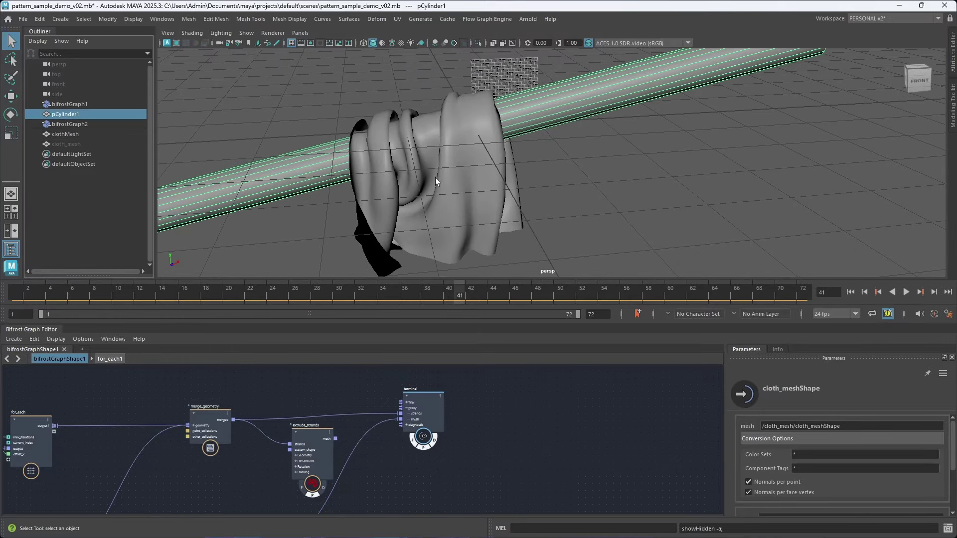
left_click_drag(435, 177, 548, 187, "alt")
left_click(577, 191)
right_click_drag(576, 191, 485, 222, "alt")
key("ctrl+s")
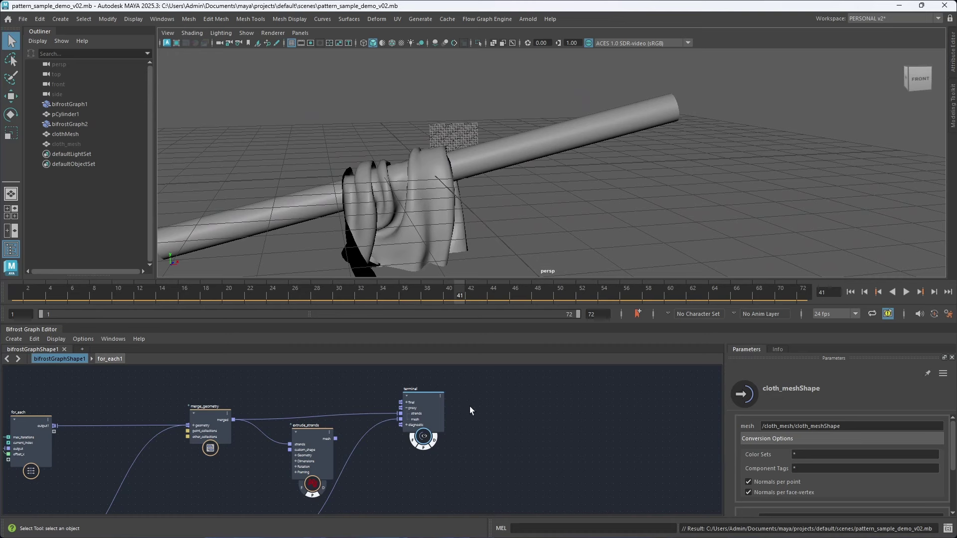
Examine the weave graph's final nodes and the draped cloth on the rod beside the woven patch.
scroll(470, 407, "down", 2)
middle_click_drag(470, 453, 429, 443, "alt")
scroll(435, 449, "up", 1)
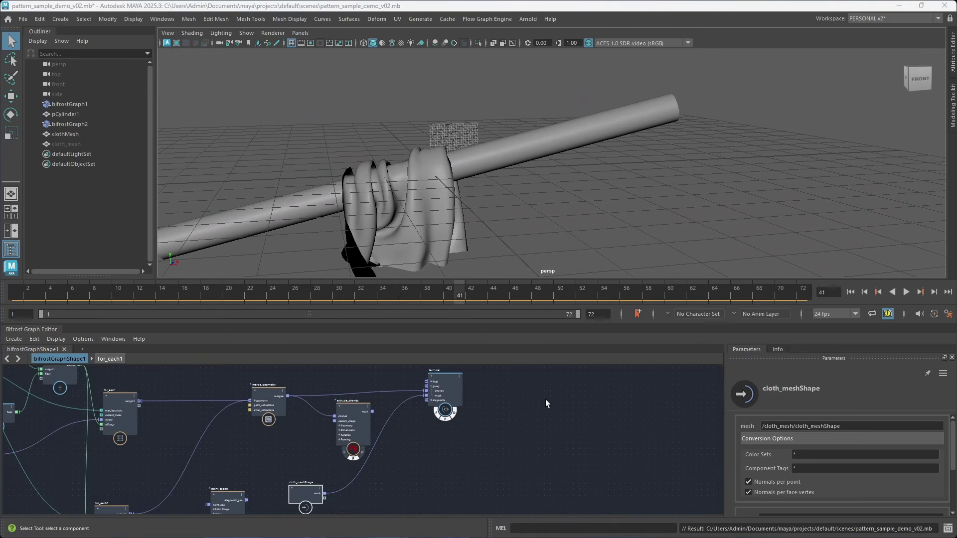
scroll(565, 413, "down", 1)
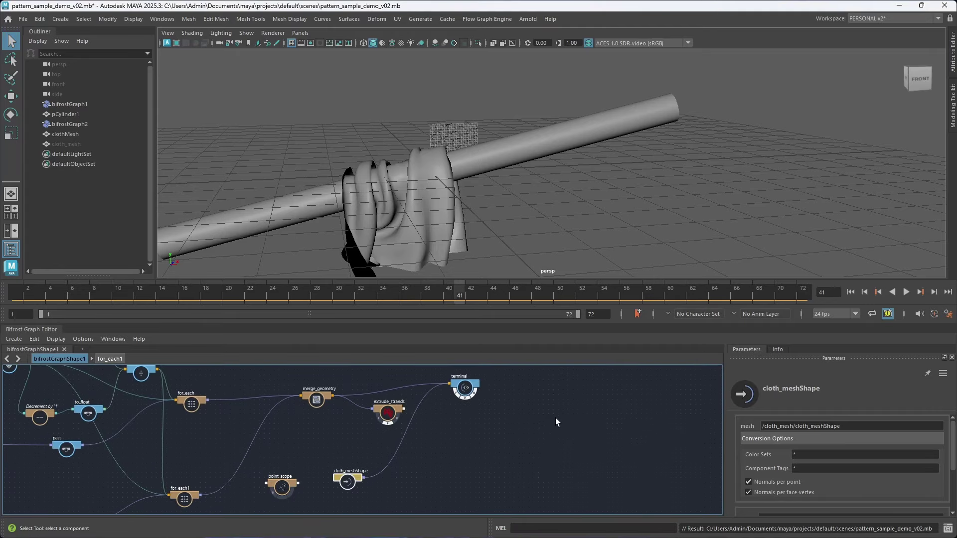
right_click_drag(555, 417, 551, 433, "alt")
middle_click_drag(552, 433, 544, 414, "alt")
right_click_drag(507, 437, 562, 383, "alt")
middle_click_drag(562, 383, 561, 411, "alt")
right_click_drag(564, 205, 413, 213, "alt")
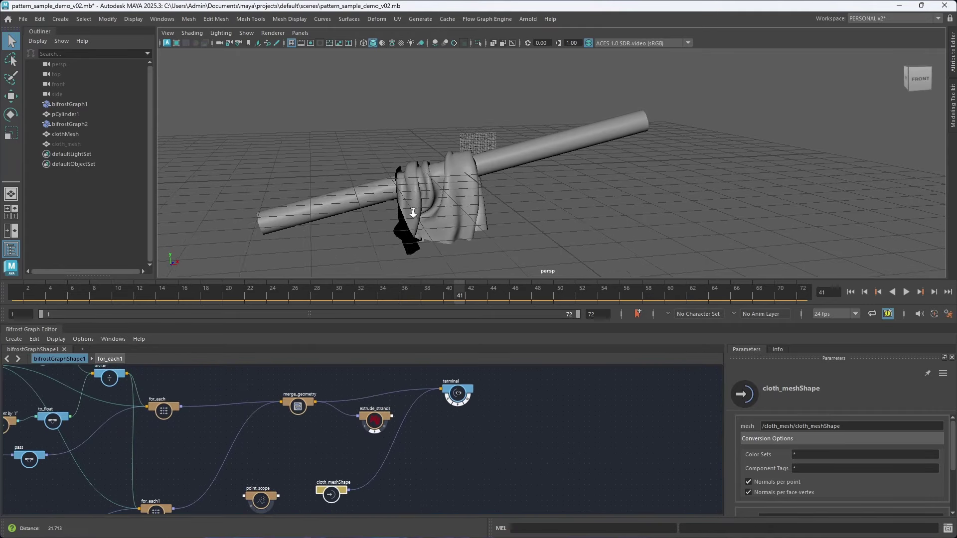
middle_click_drag(413, 213, 491, 201, "alt")
left_click_drag(491, 201, 519, 200, "alt")
right_click_drag(519, 199, 541, 197, "alt")
mouse_move(541, 198)
middle_mouse_down("alt")
mouse_move(512, 197)
mouse_move(541, 202)
middle_mouse_up("alt")
right_click_drag(540, 202, 514, 215, "alt")
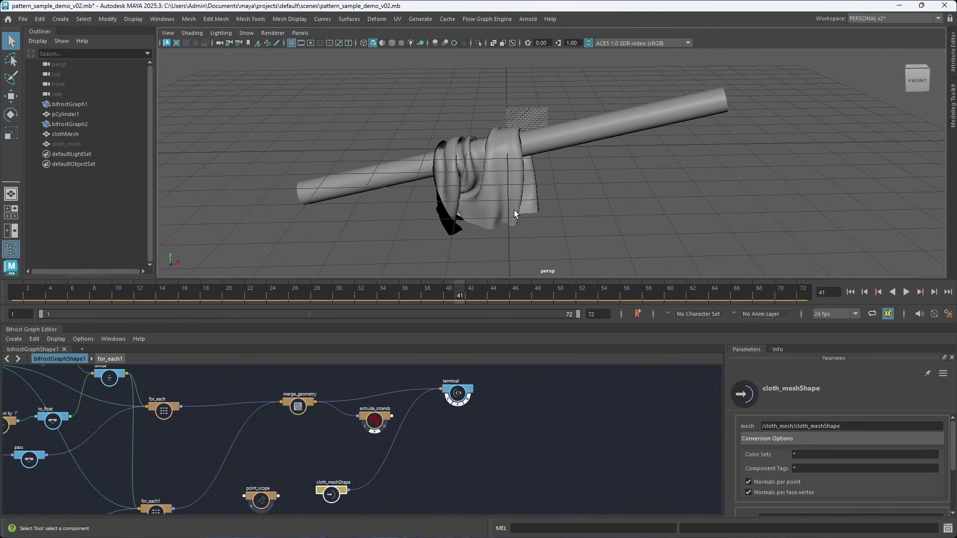
Disconnect cloth_meshShape from the terminal node and move it to an empty area of the graph.
right_click_drag(514, 442, 472, 462, "alt")
middle_click_drag(471, 461, 543, 353, "alt")
middle_click_drag(297, 451, 534, 427, "alt")
right_click_drag(404, 433, 339, 451, "alt")
mouse_move(541, 413)
middle_mouse_down("alt")
mouse_move(578, 415)
mouse_move(398, 461)
middle_mouse_up("alt")
right_click_drag(439, 429, 495, 442, "alt")
left_click_drag(454, 426, 421, 463)
left_click_drag(489, 432, 450, 413, "ctrl+alt+shift")
middle_click_drag(468, 459, 539, 384, "alt")
left_click_drag(489, 390, 207, 459)
right_click_drag(245, 449, 266, 444, "alt")
middle_click_drag(266, 444, 271, 451, "alt")
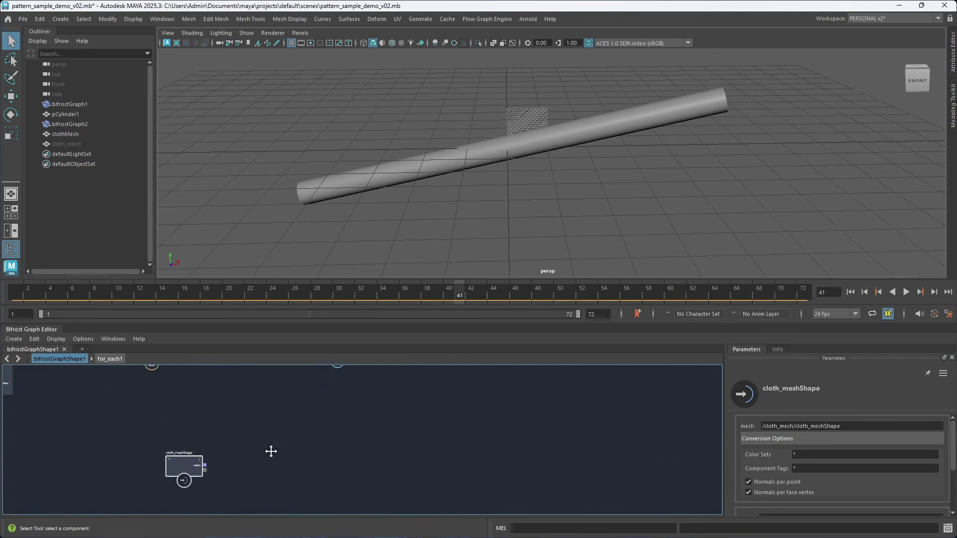
Add an update_mesh_normals node beside cloth_meshShape.
left_click(324, 423)
key("Tab")
type("up")
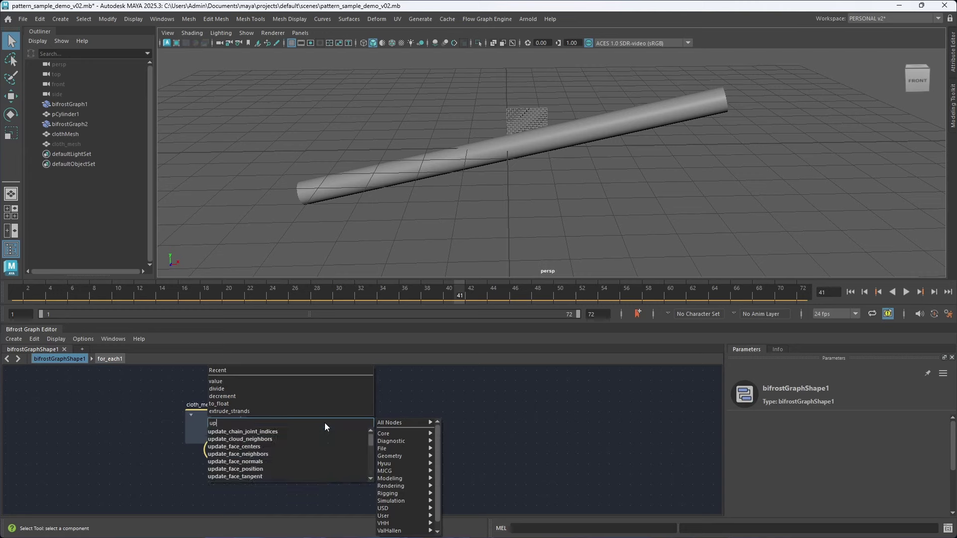
type("da_me")
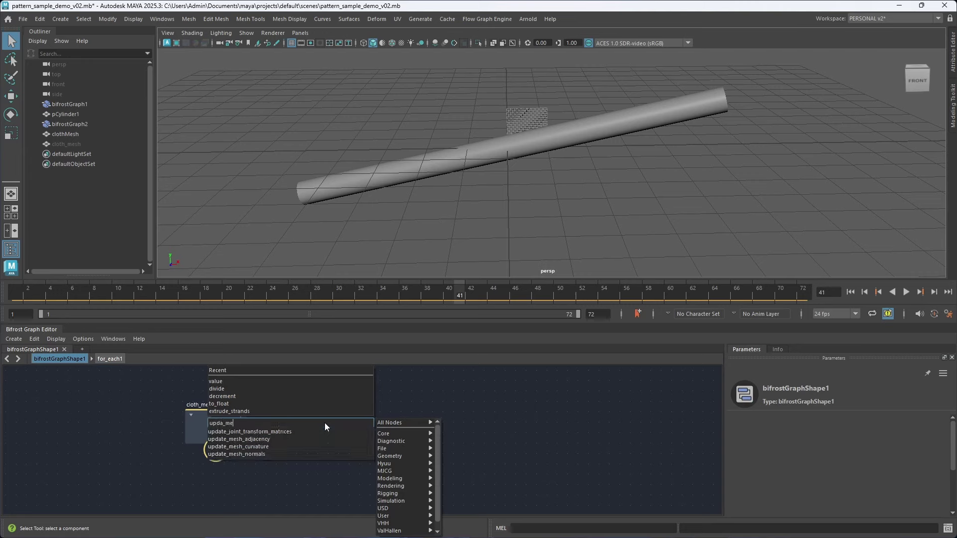
key("Down")
key("Down")
key("Down")
key("Down")
key("Return")
Connect cloth_meshShape's mesh output to the mesh input of update_mesh_normals and tidy the node's position.
left_click_drag(336, 450, 334, 422)
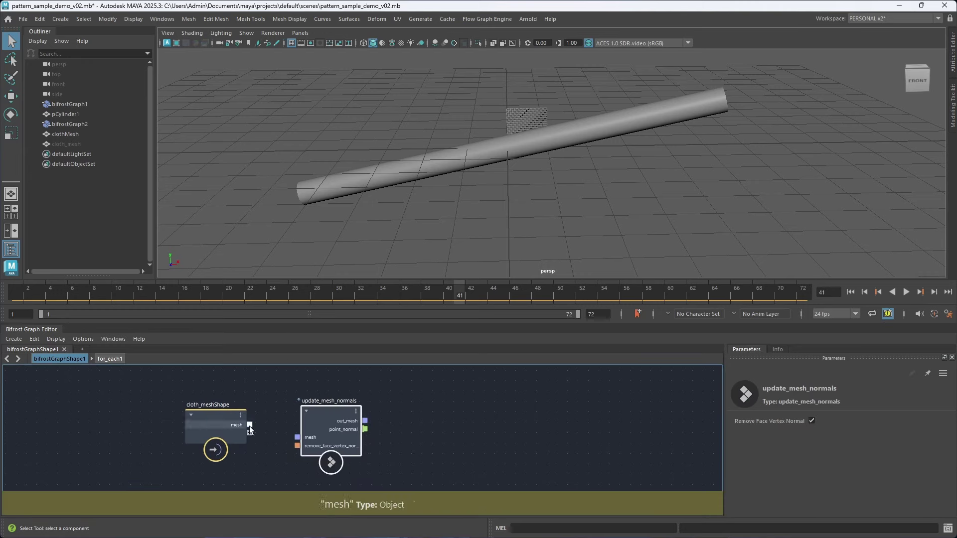
left_click_drag(249, 424, 316, 418)
middle_click_drag(406, 423, 378, 414, "alt")
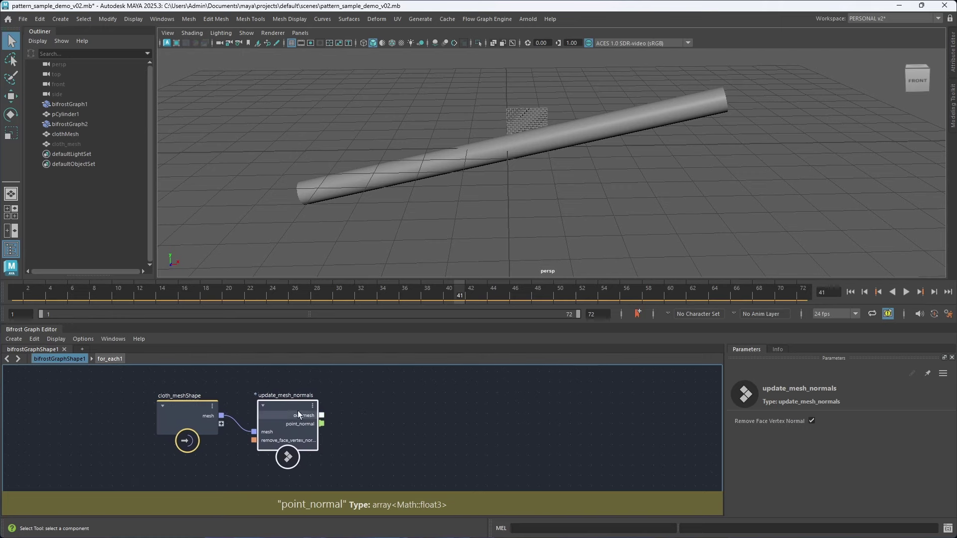
left_click_drag(297, 411, 317, 400)
scroll(391, 412, "down", 1)
middle_click_drag(395, 413, 384, 414, "alt")
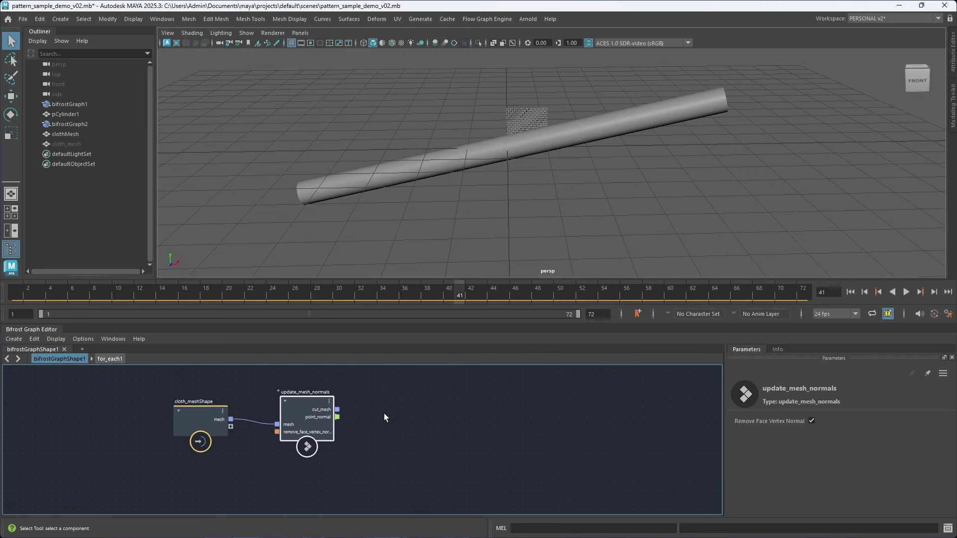
Add a pass node beside update_mesh_normals and connect out_mesh to its input.
left_click(397, 405)
key("Tab")
type("pass")
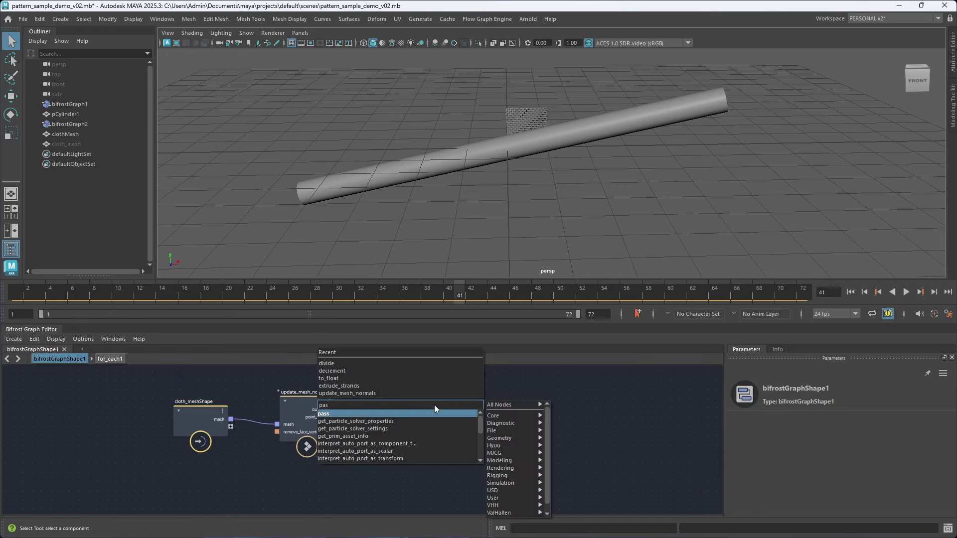
key("Return")
left_click_drag(337, 409, 408, 423)
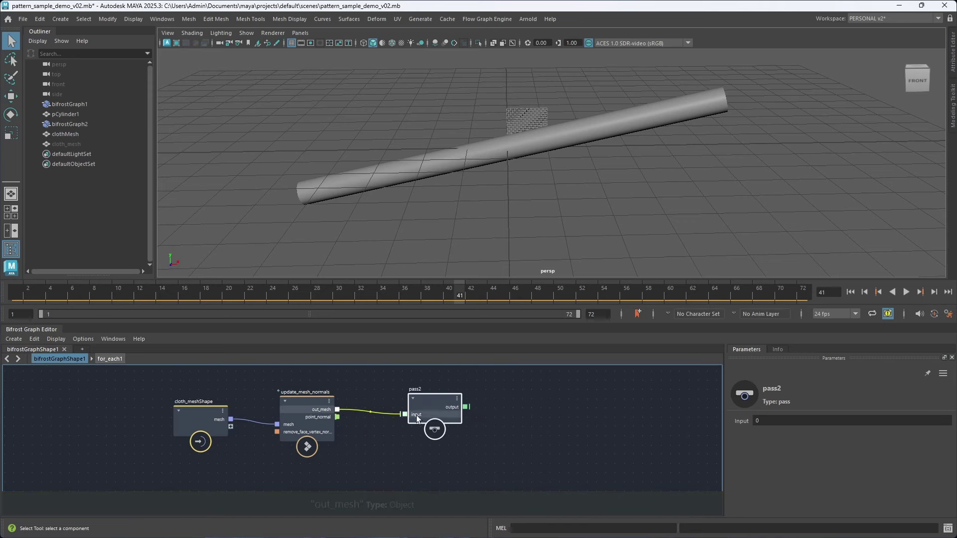
middle_click_drag(504, 402, 443, 432)
scroll(379, 411, "down", 2)
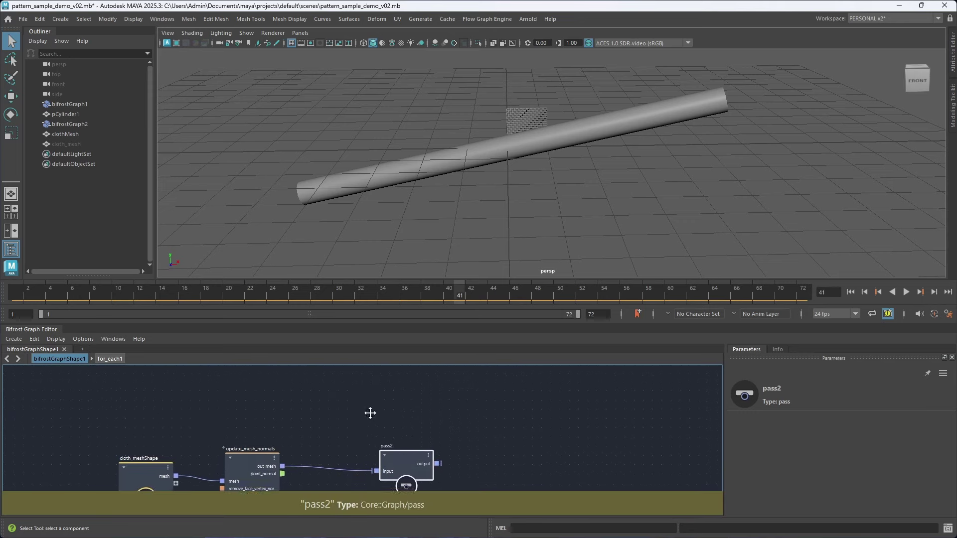
Hide the time and range sliders and fit the graph editor directly below the viewport.
key("space")
left_click_drag(367, 151, 647, 137)
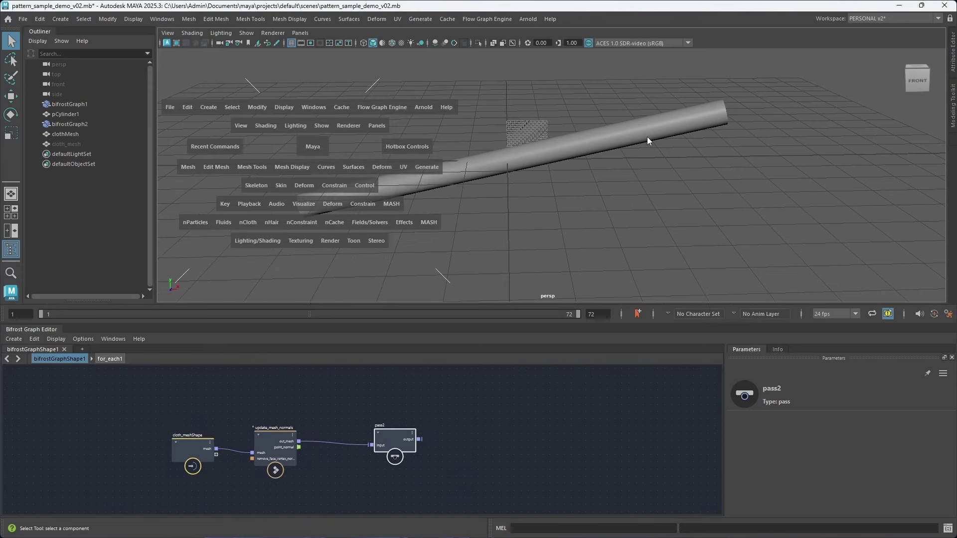
left_click(520, 397)
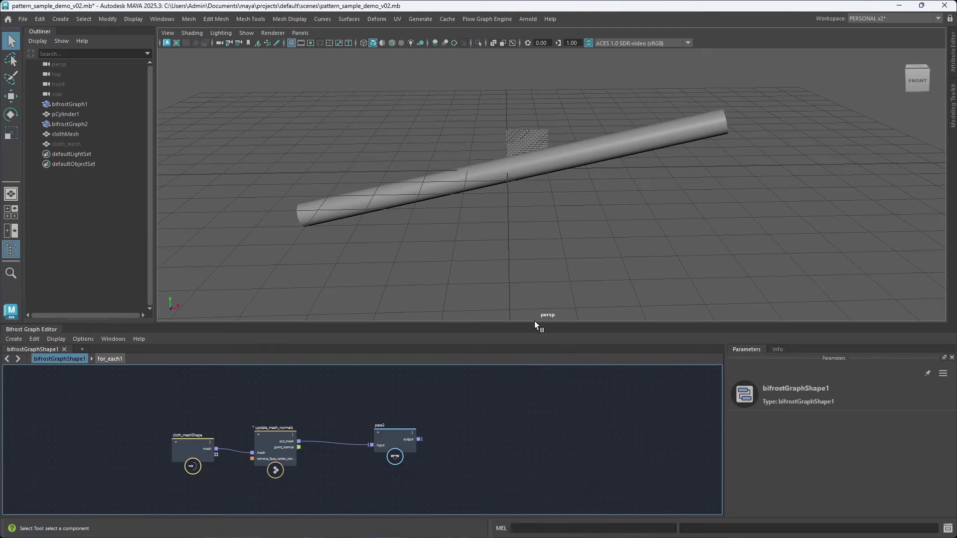
double_click(34, 329)
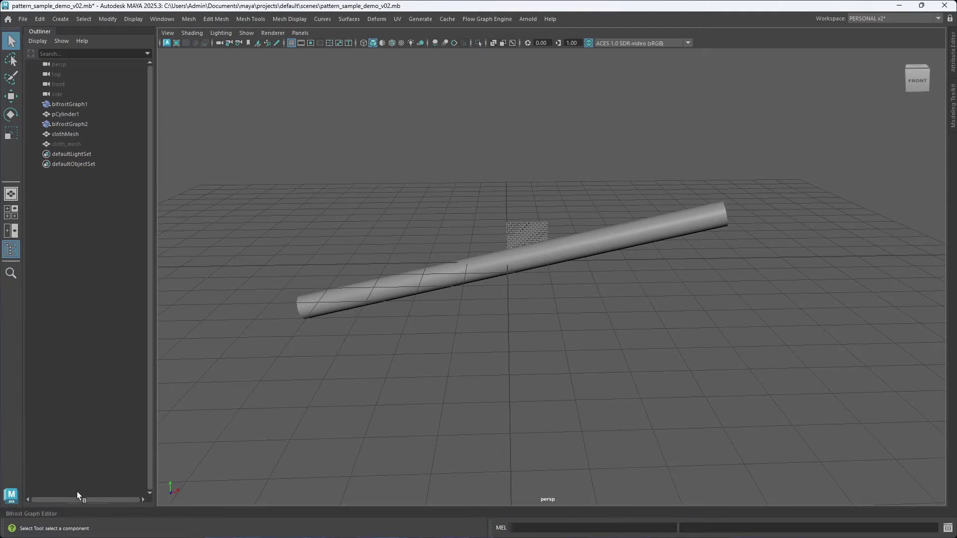
left_click(70, 513)
left_click_drag(423, 258, 419, 329)
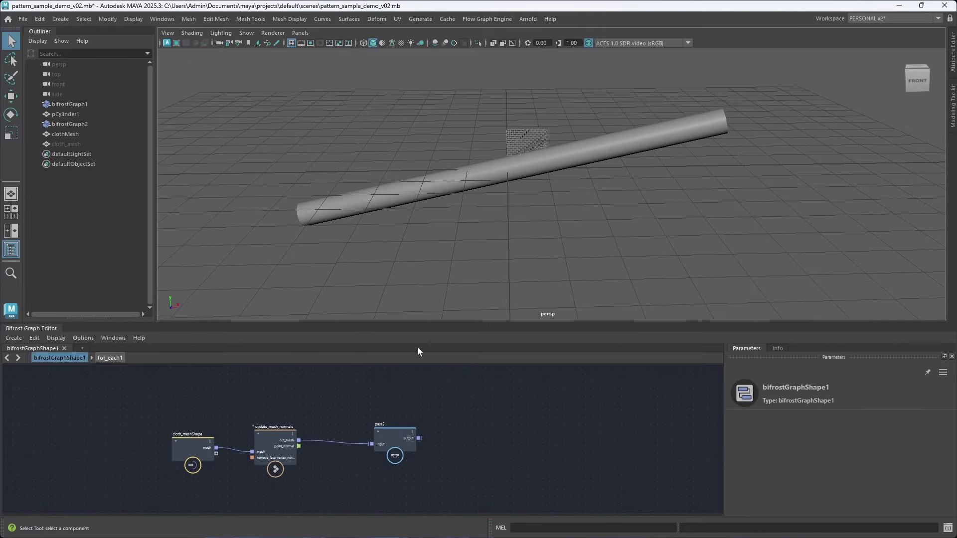
Move pass2 farther away from update_mesh_normals to make room for another node.
scroll(367, 357, "up", 2)
left_click(266, 445)
left_click_drag(437, 452, 488, 465)
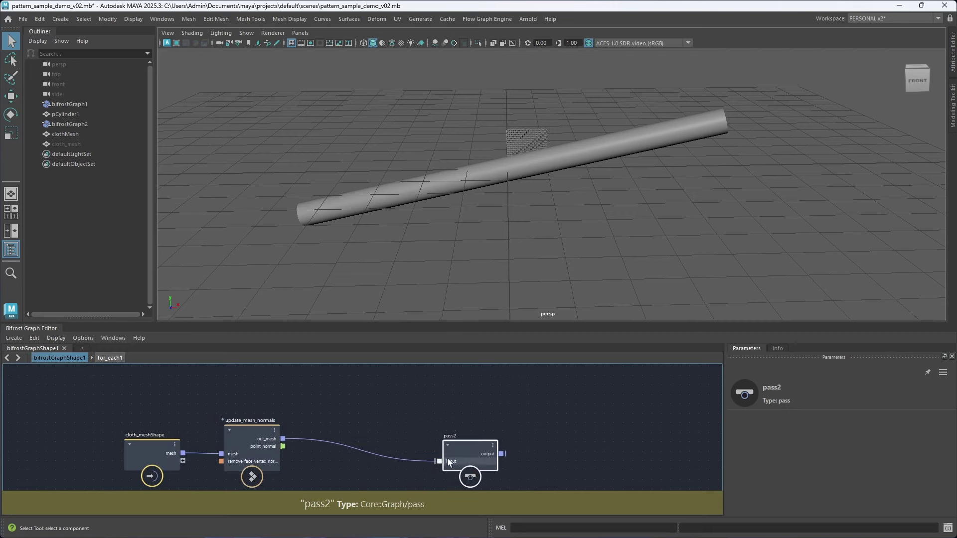
Add a create_mesh_from_uv node above pass2, feed its mesh input from update_mesh_normals' out_mesh, and preview it in the viewport.
left_click(357, 406)
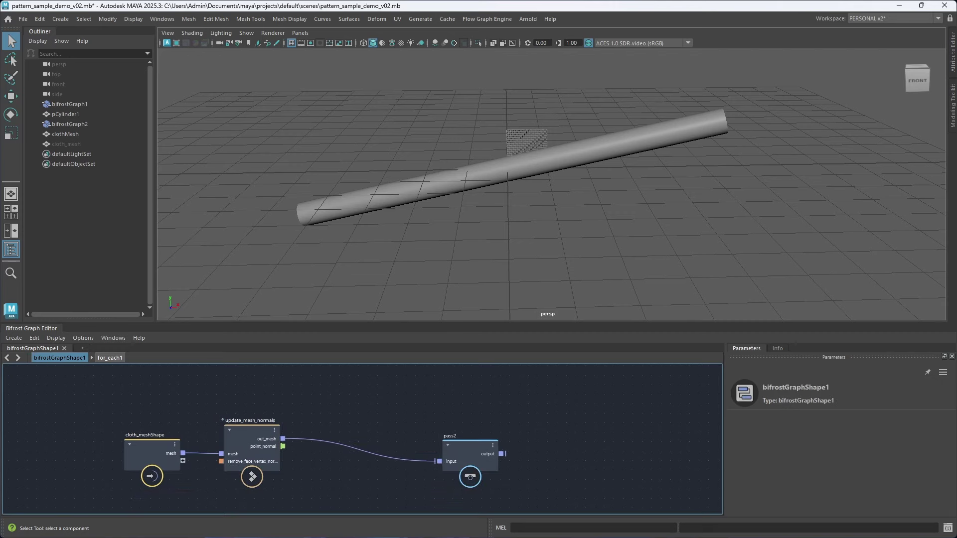
key("Tab")
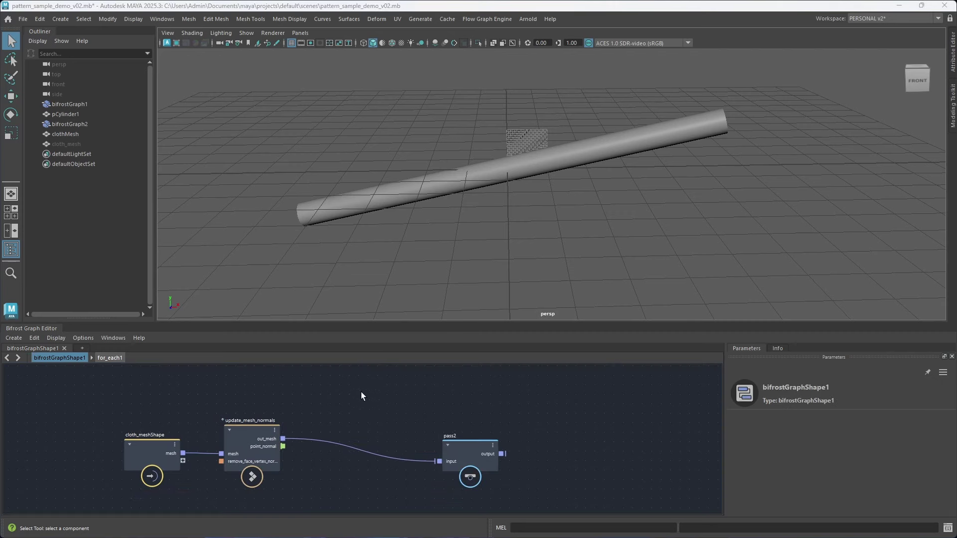
key("Tab")
type("create")
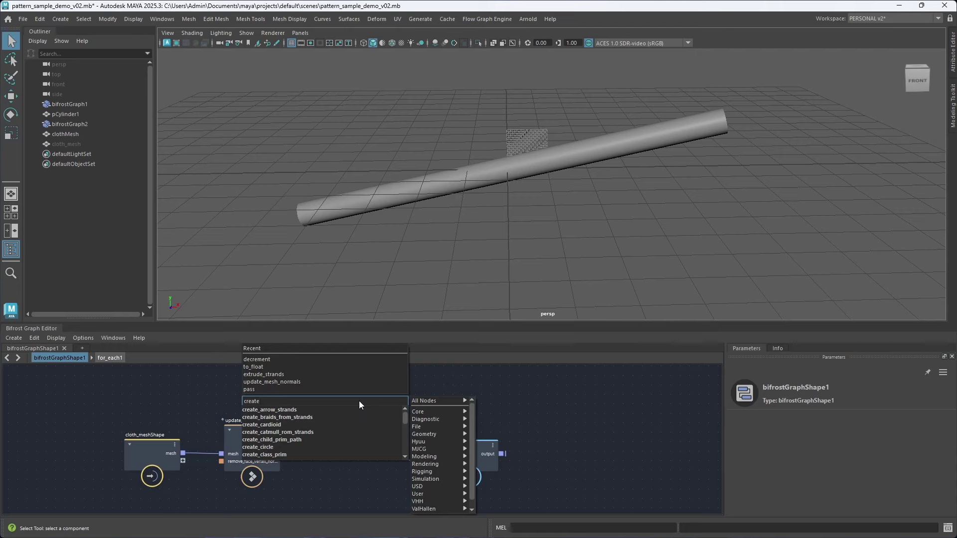
type("_me")
key("Down")
key("Down")
key("Down")
key("Down")
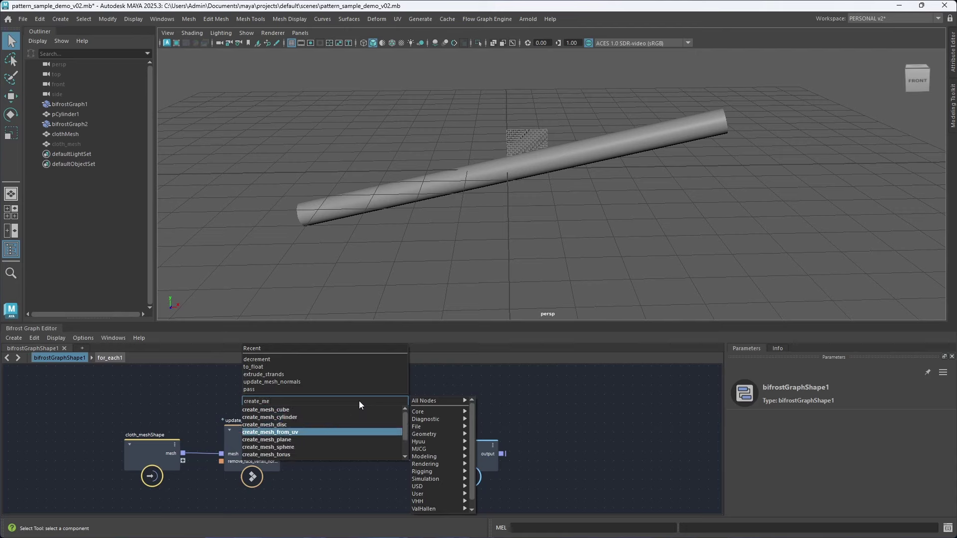
key("Return")
left_click_drag(371, 417, 382, 380)
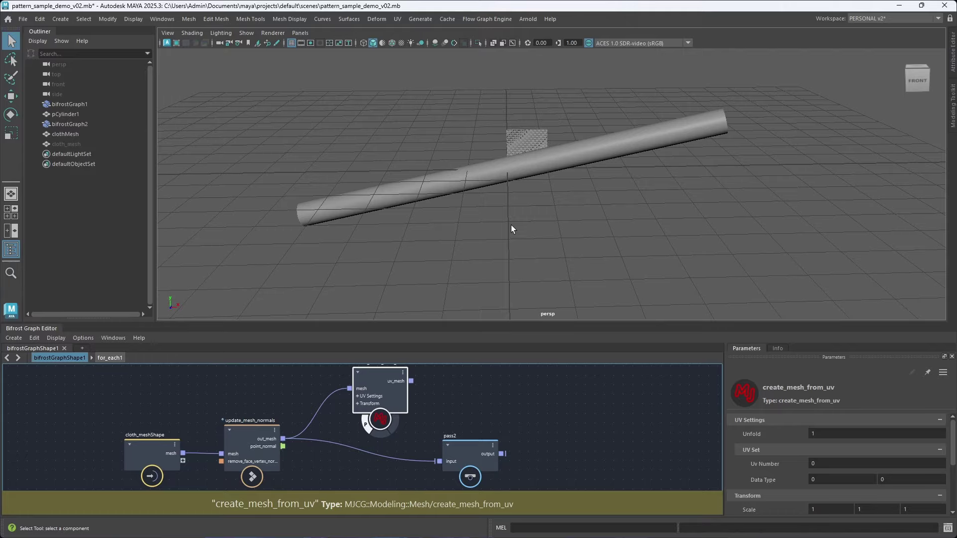
scroll(513, 224, "up", 10)
middle_click_drag(405, 96, 438, 140, "alt")
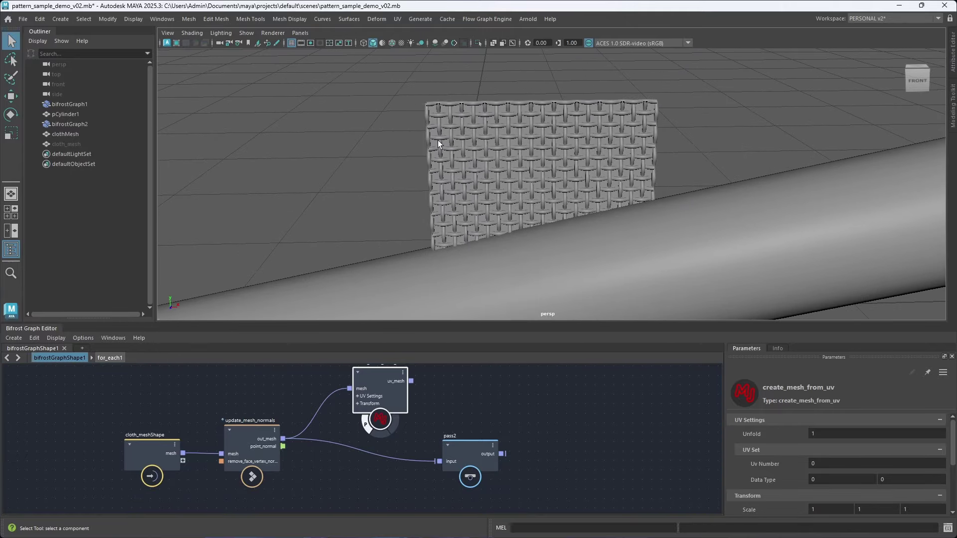
right_click_drag(438, 140, 502, 108, "alt")
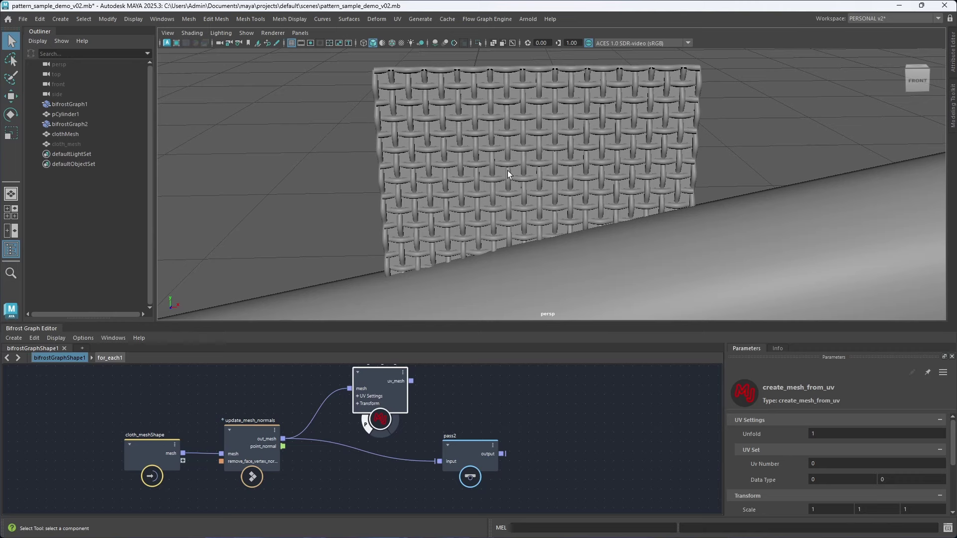
Rearrange cloth_meshShape, update_mesh_normals and pass2 so the pass branch sits below create_mesh_from_uv.
scroll(476, 406, "down", 1)
middle_click_drag(476, 405, 474, 396, "alt")
left_click_drag(465, 436, 425, 468)
left_click_drag(286, 423, 296, 432)
left_click_drag(210, 431, 196, 436)
left_click_drag(300, 433, 291, 430)
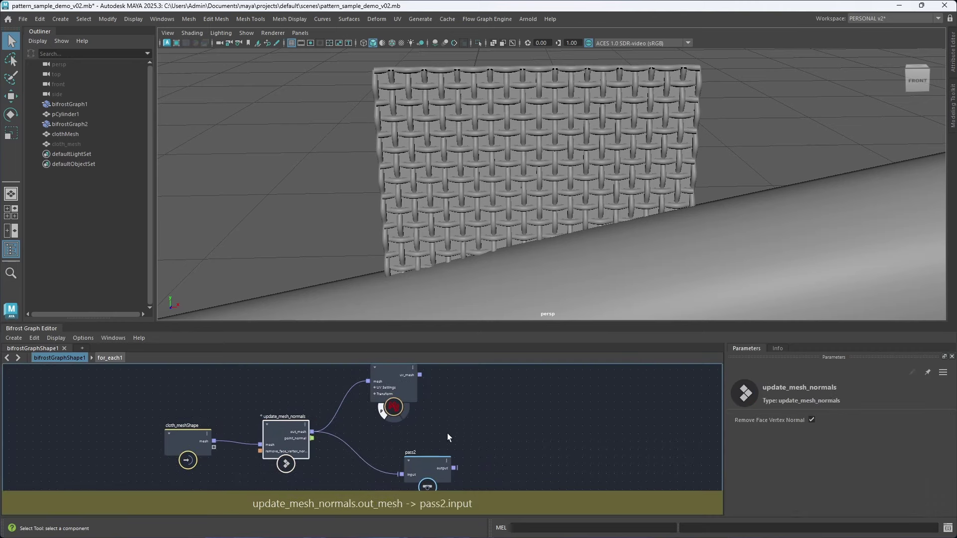
scroll(447, 432, "down", 1)
middle_click_drag(446, 432, 402, 418, "alt")
left_click_drag(370, 439, 356, 452)
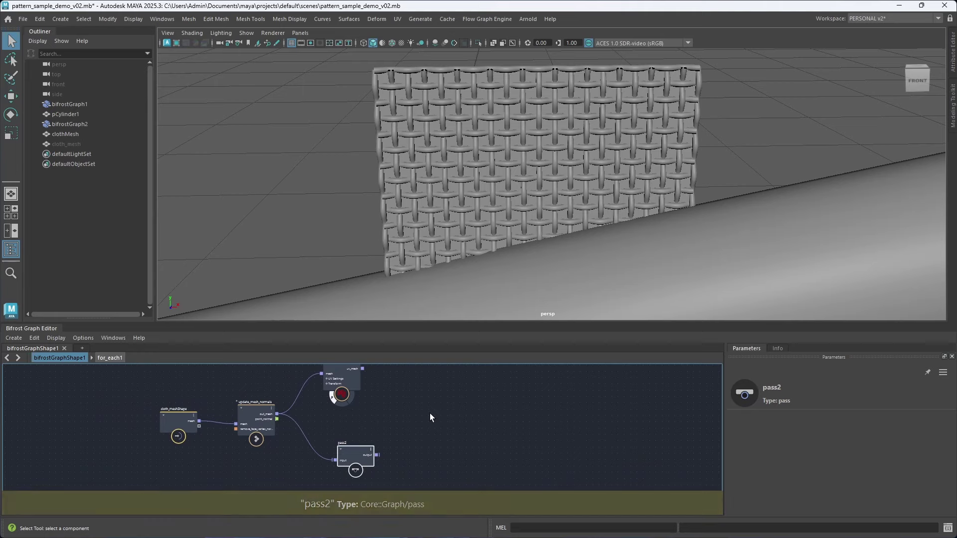
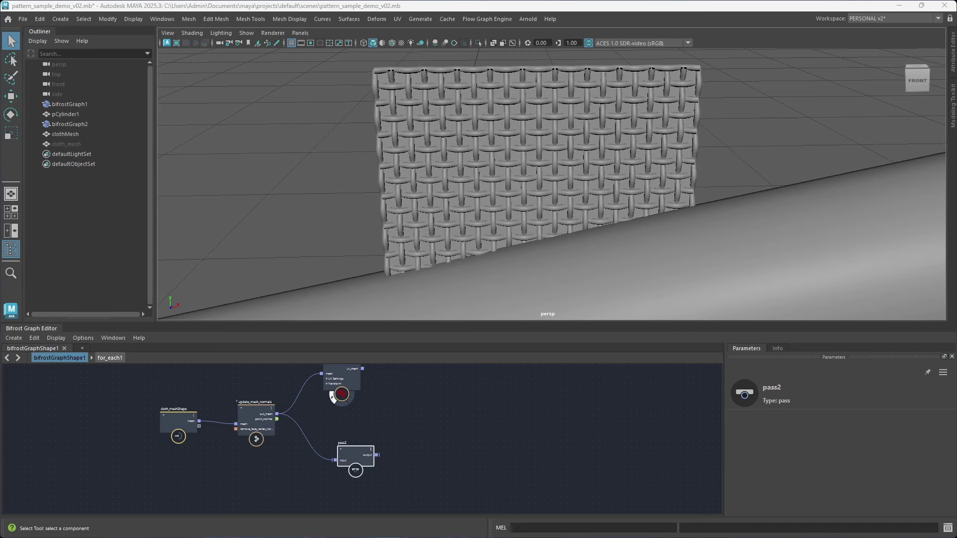
Enlarge the graph editor and add a get_closest_locations node beyond create_mesh_from_uv.
middle_click_drag(459, 377, 388, 424, "alt")
scroll(388, 427, "up", 1)
left_click(393, 439)
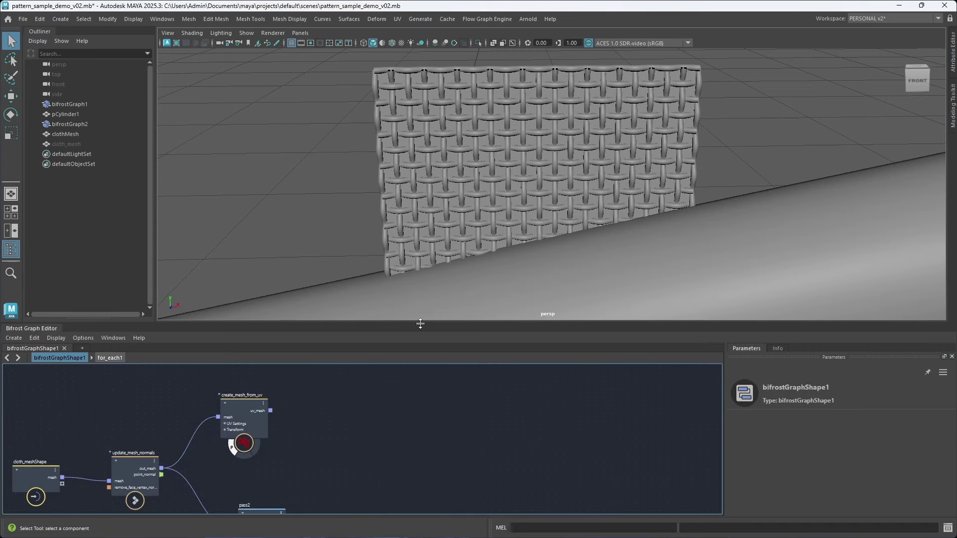
left_click_drag(429, 324, 429, 247)
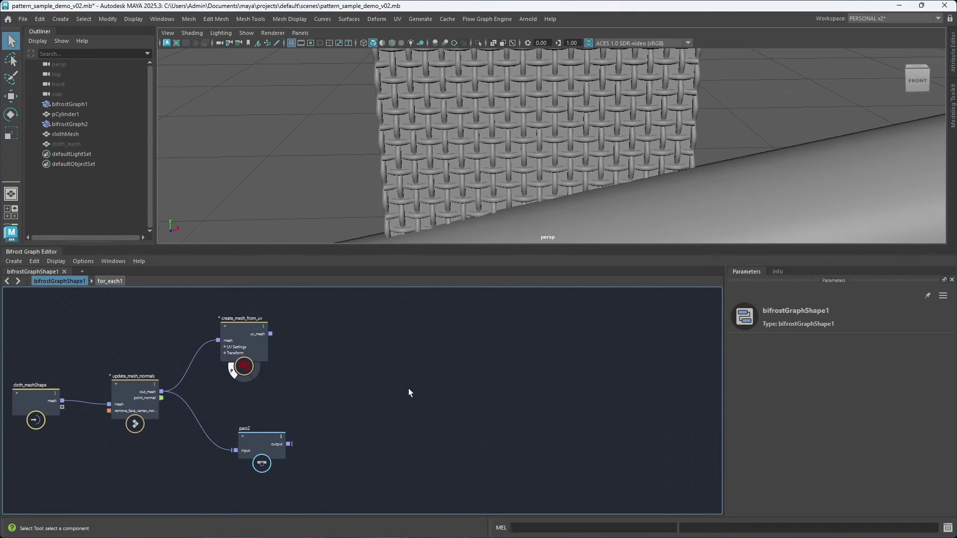
scroll(391, 397, "up", 1)
key("Tab")
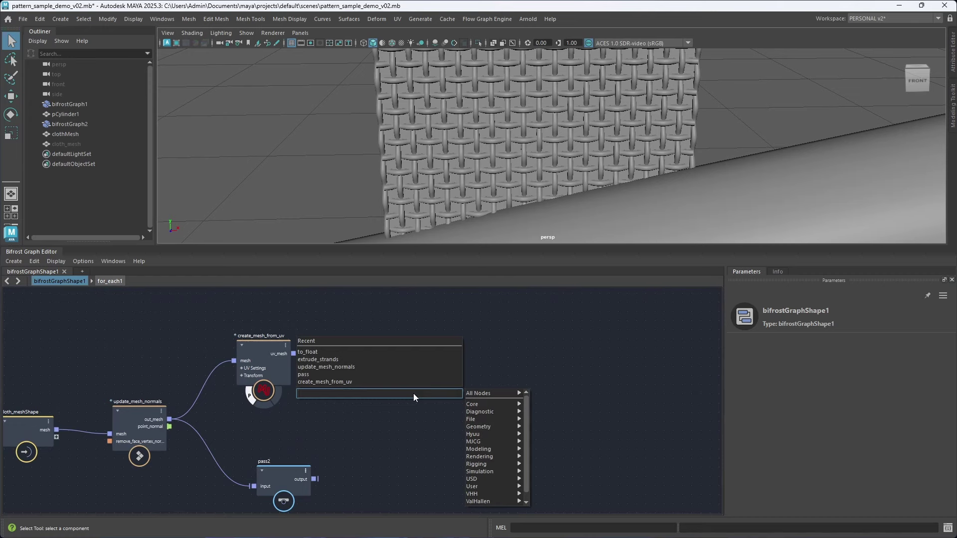
type("gcl")
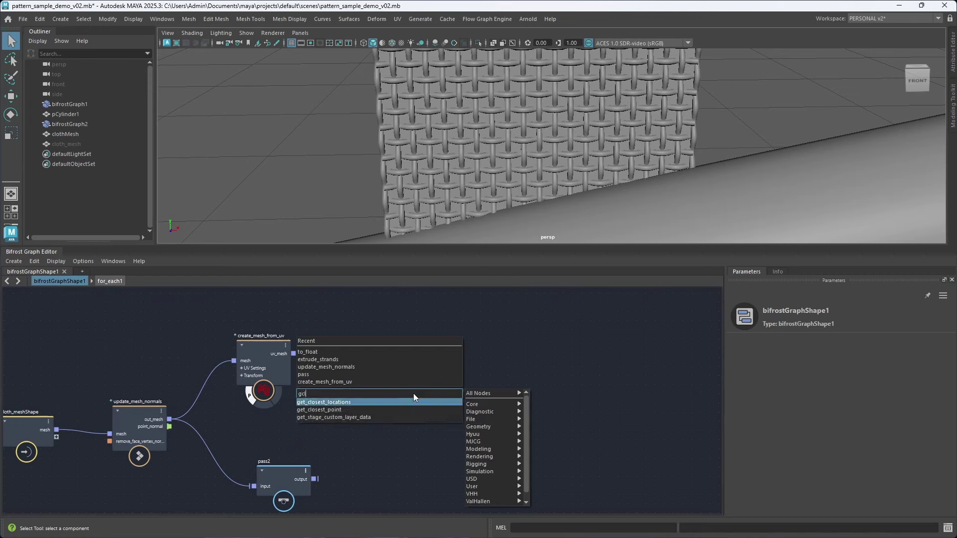
key("Return")
left_click_drag(394, 404, 416, 384)
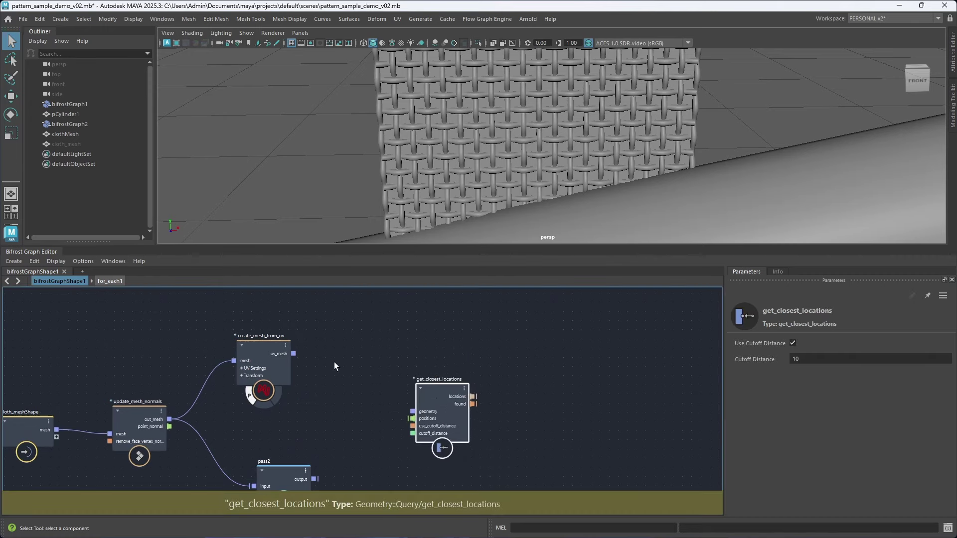
middle_click_drag(358, 412, 365, 388, "alt")
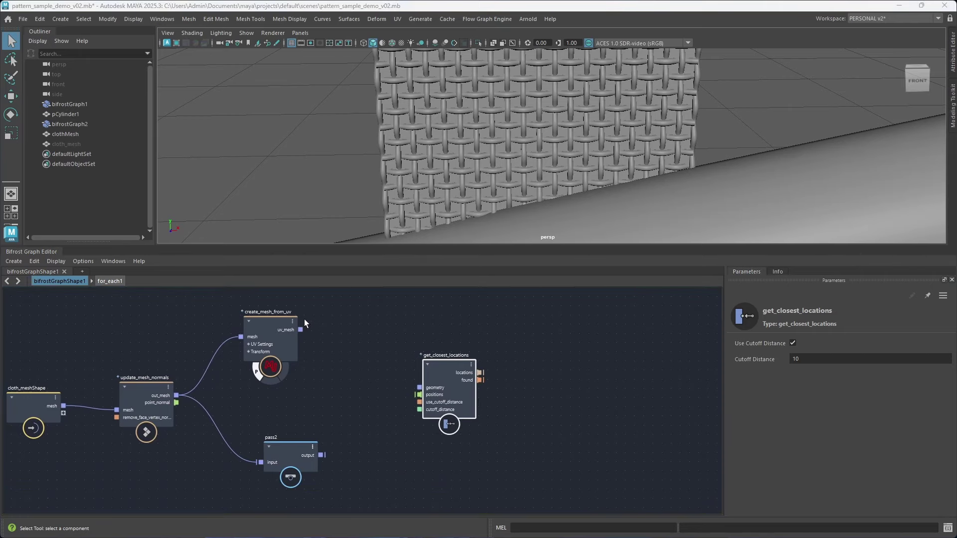
Connect uv_mesh to the geometry input of get_closest_locations and turn off create_mesh_from_uv's preview.
left_click_drag(300, 329, 420, 387)
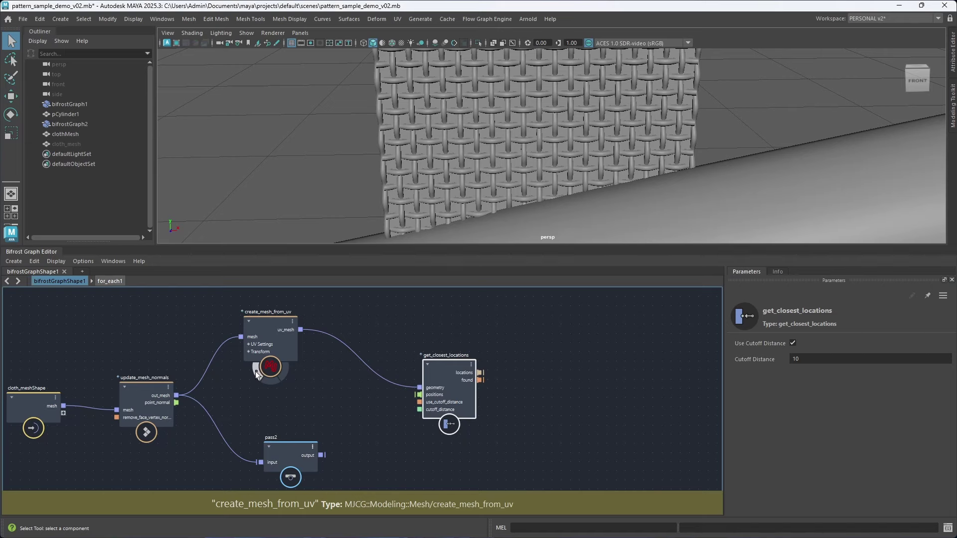
left_click_drag(271, 336, 267, 342)
left_click_drag(448, 373, 452, 355)
Turn off the preview of extrude_strands and move the node away from merge_geometry.
scroll(563, 346, "down", 5)
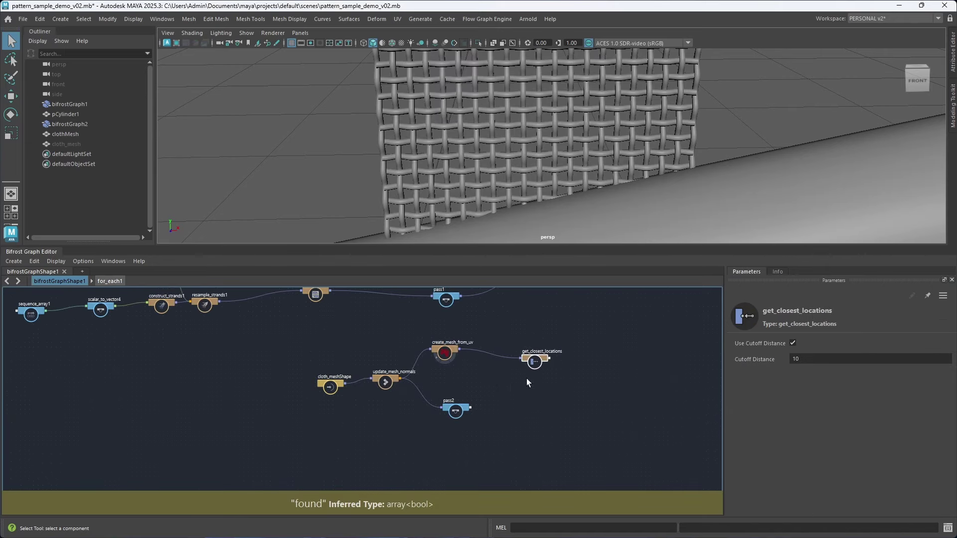
middle_click_drag(527, 381, 390, 397, "alt")
scroll(390, 397, "down", 1)
scroll(391, 389, "up", 5)
left_click(419, 403)
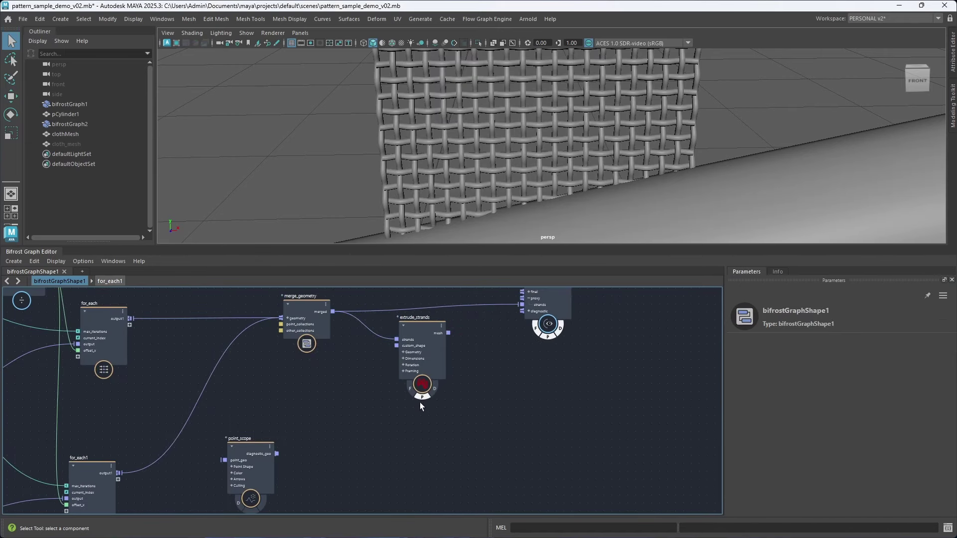
left_click_drag(414, 343, 458, 371)
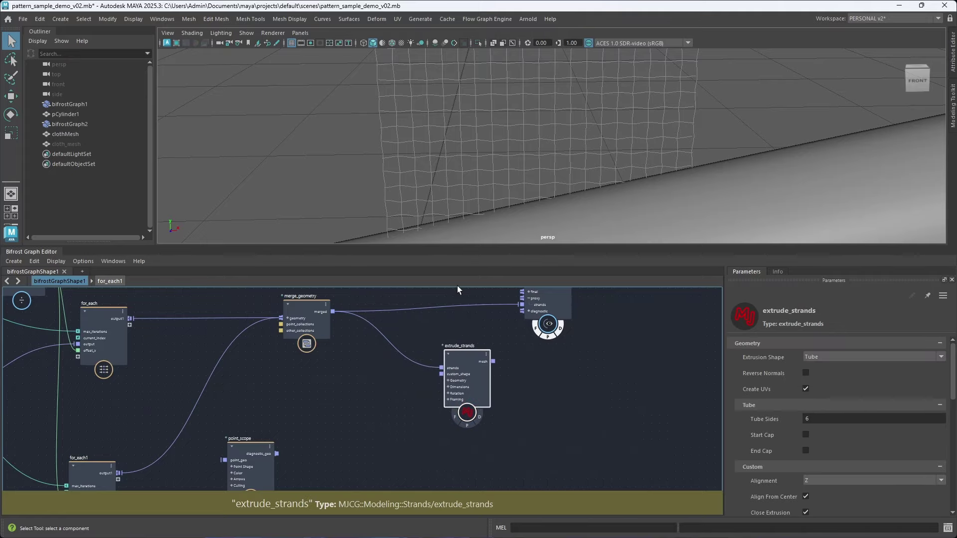
Move point_scope and extrude_strands farther down, clear of the merge_geometry to terminal connection.
left_click(591, 373)
scroll(590, 371, "down", 2)
middle_click_drag(567, 382, 550, 381, "alt")
left_click_drag(338, 430, 419, 463)
left_click_drag(486, 366, 483, 419)
Hide pCylinder1 to leave the strand grid unobstructed in the viewport.
scroll(401, 165, "down", 5)
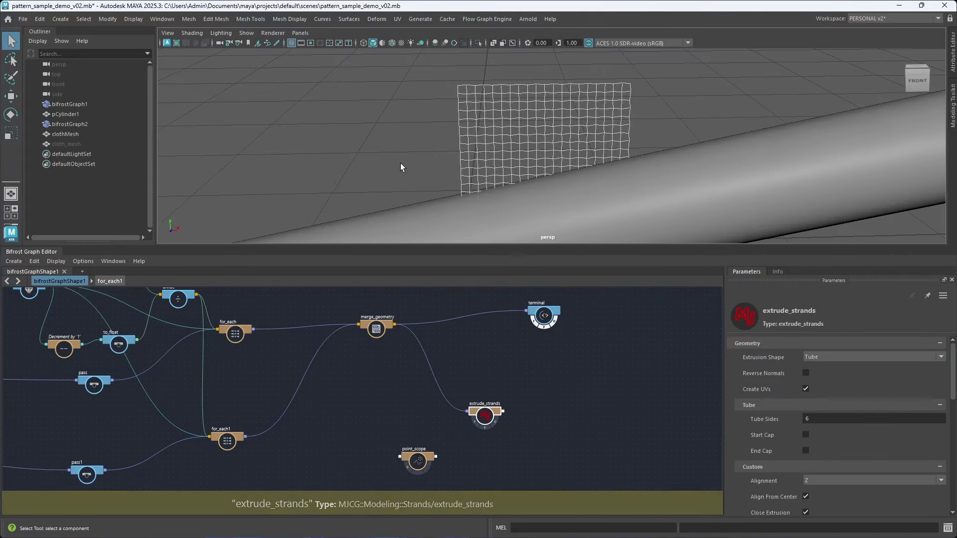
mouse_move(422, 160)
left_mouse_down("alt")
mouse_move(404, 166)
mouse_move(417, 162)
left_mouse_up("alt")
left_click(67, 114)
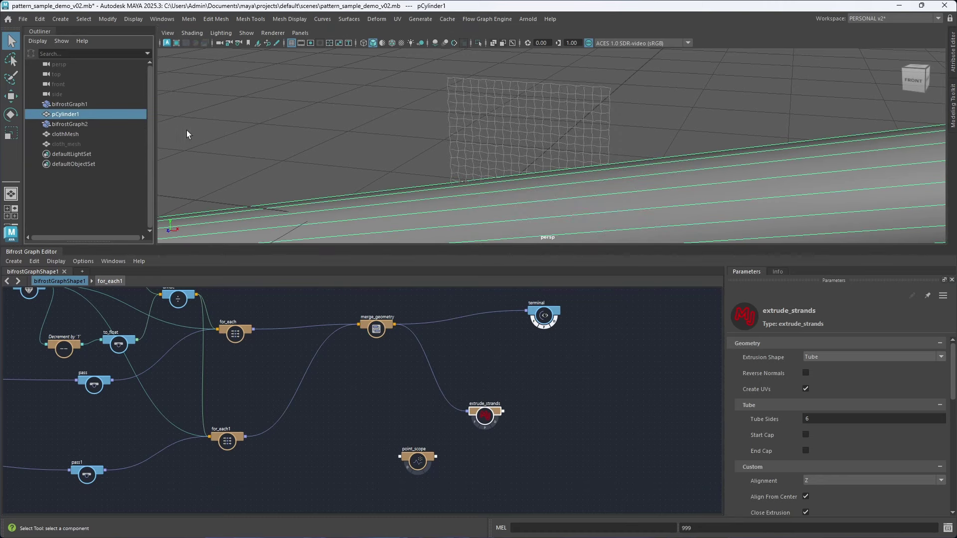
key("ctrl+h")
scroll(508, 153, "up", 3)
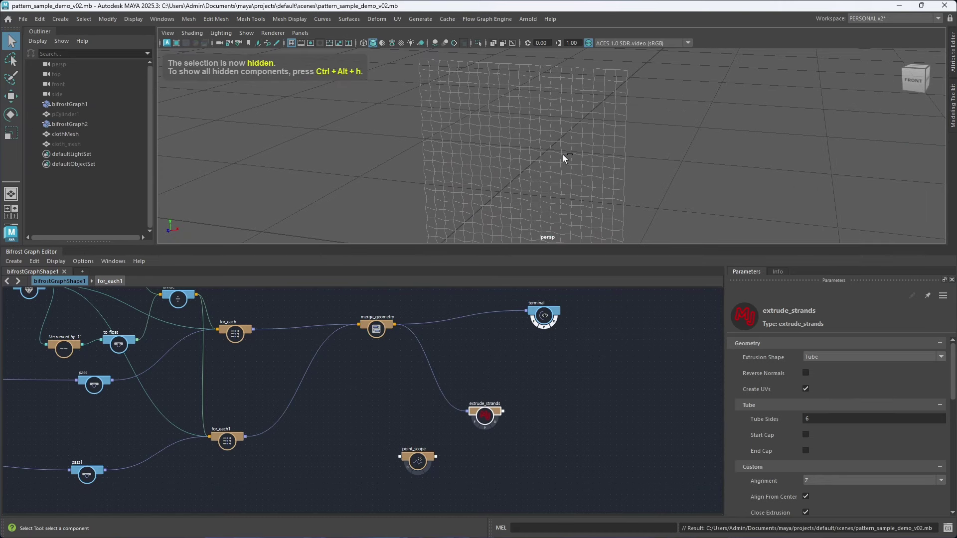
Move the terminal node farther along and shift the whole cloth_meshShape branch below the weave nodes.
middle_click_drag(480, 354, 433, 373)
scroll(499, 349, "down", 2)
left_click_drag(429, 325, 551, 327)
middle_click_drag(403, 442, 567, 329)
left_click_drag(375, 470, 144, 367)
left_click_drag(323, 387, 508, 383)
middle_click_drag(549, 350, 421, 435, "alt")
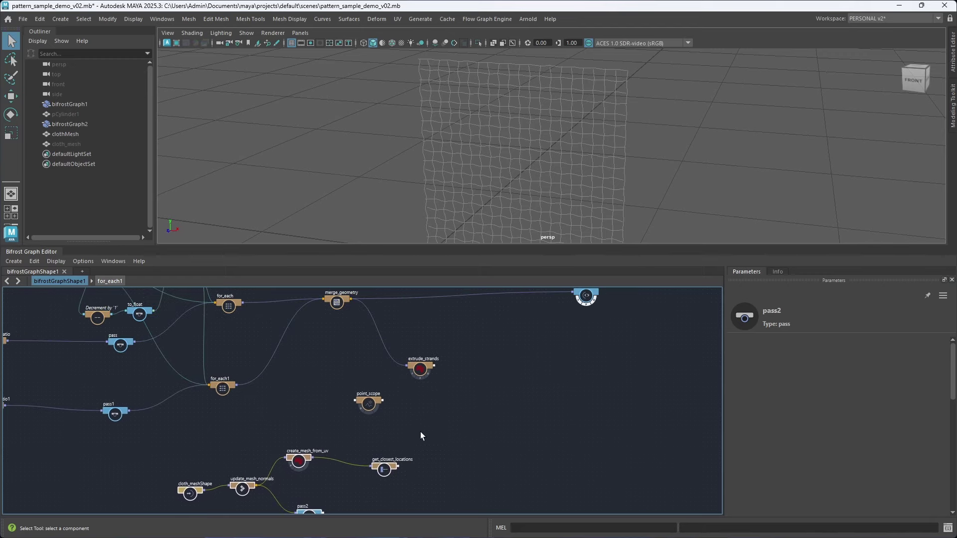
Move point_scope and extrude_strands toward the terminal and cut the connection from merge_geometry to extrude_strands.
scroll(375, 415, "up", 3)
left_click_drag(360, 413, 596, 404)
middle_click_drag(463, 382, 437, 424)
left_click_drag(397, 404, 641, 374)
left_click_drag(562, 378, 574, 347, "ctrl+alt+shift")
left_click_drag(636, 369, 698, 367)
scroll(316, 341, "up", 3)
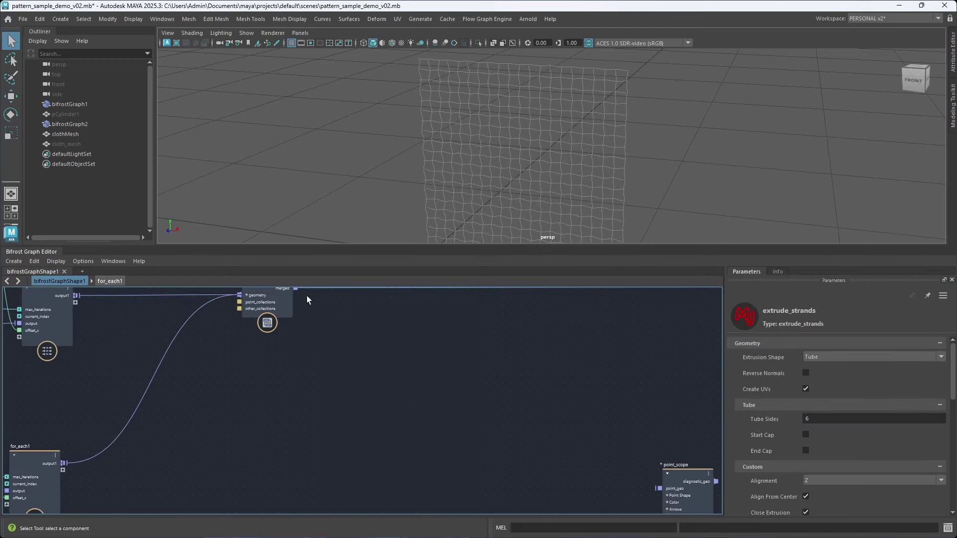
Add a get_point_position node below merge_geometry and feed it from the merged output.
middle_click_drag(306, 295, 298, 330)
left_click(351, 418)
key("Tab")
type("gpp")
key("Down")
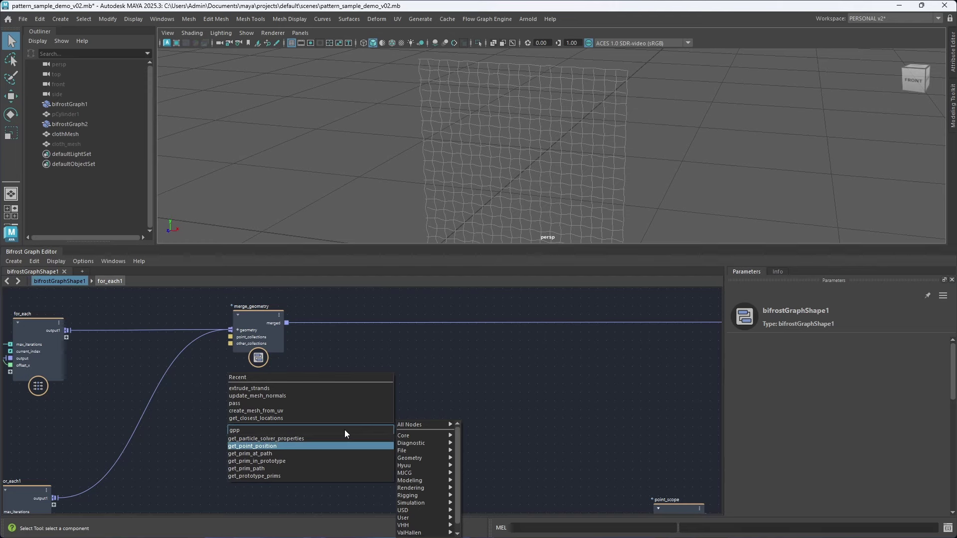
key("Return")
left_click_drag(286, 323, 324, 458)
Connect get_point_position's point_position output to the positions input of get_closest_locations.
left_click_drag(382, 455, 408, 425)
left_click(423, 407)
scroll(518, 373, "down", 2)
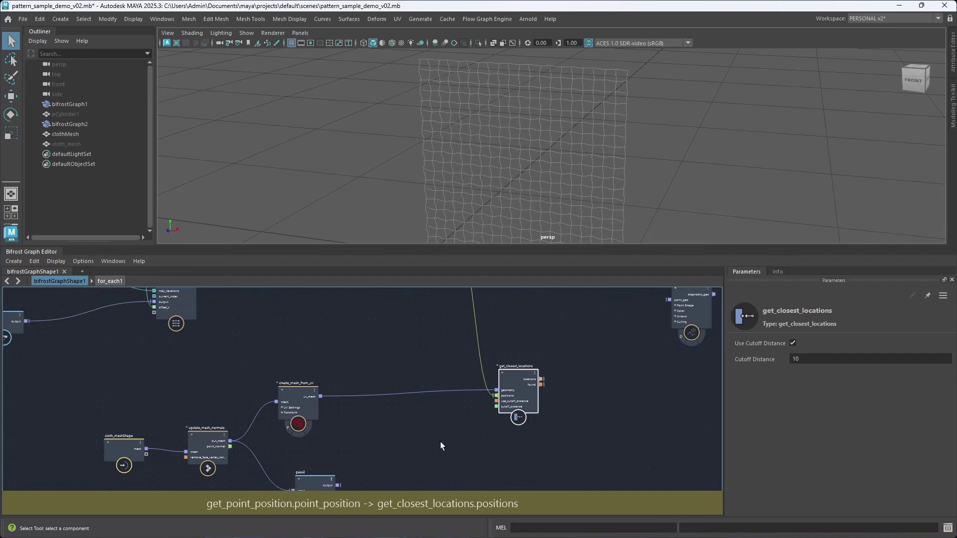
Add a sample_property node to the graph beside get_closest_locations.
middle_click_drag(489, 390, 474, 397, "alt")
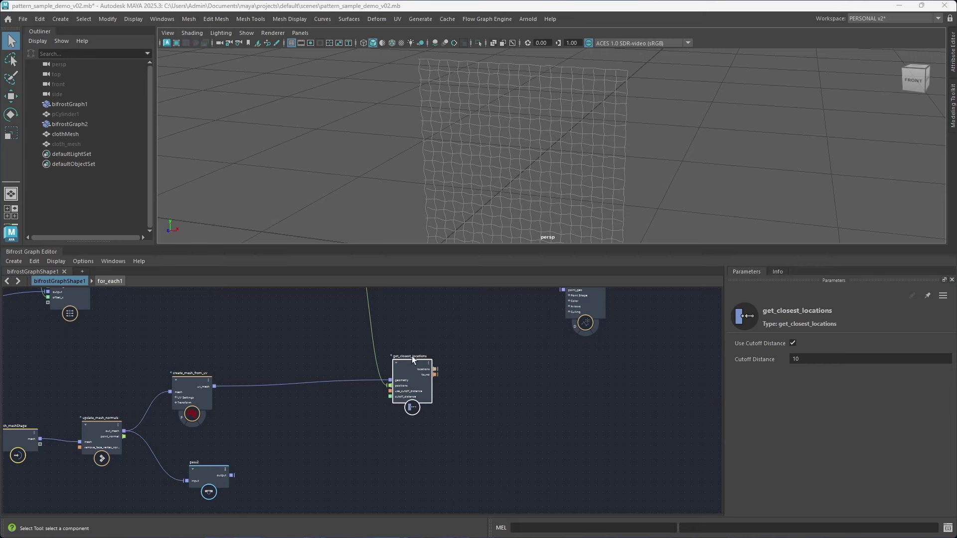
middle_click_drag(498, 362, 419, 397, "alt")
left_click(415, 392)
key("Tab")
type("sample_pr")
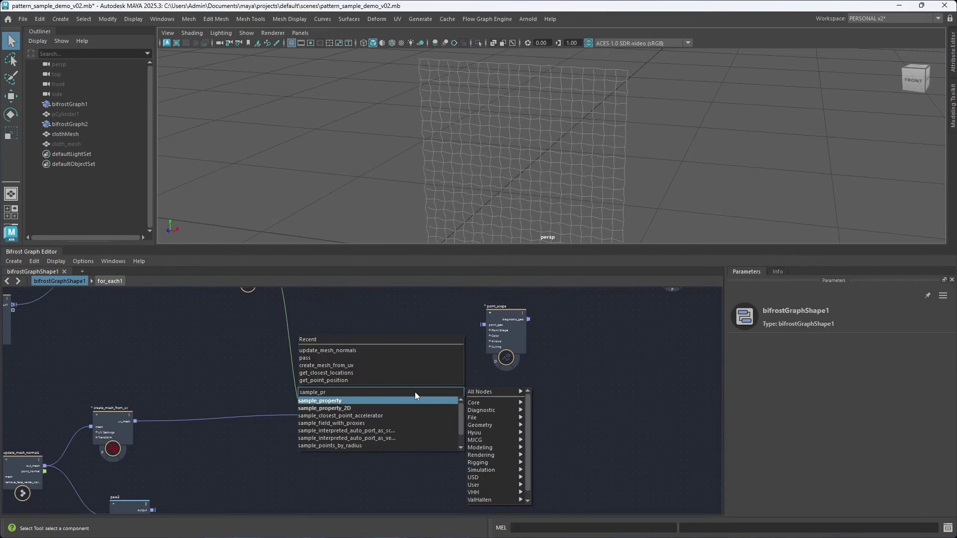
key("Return")
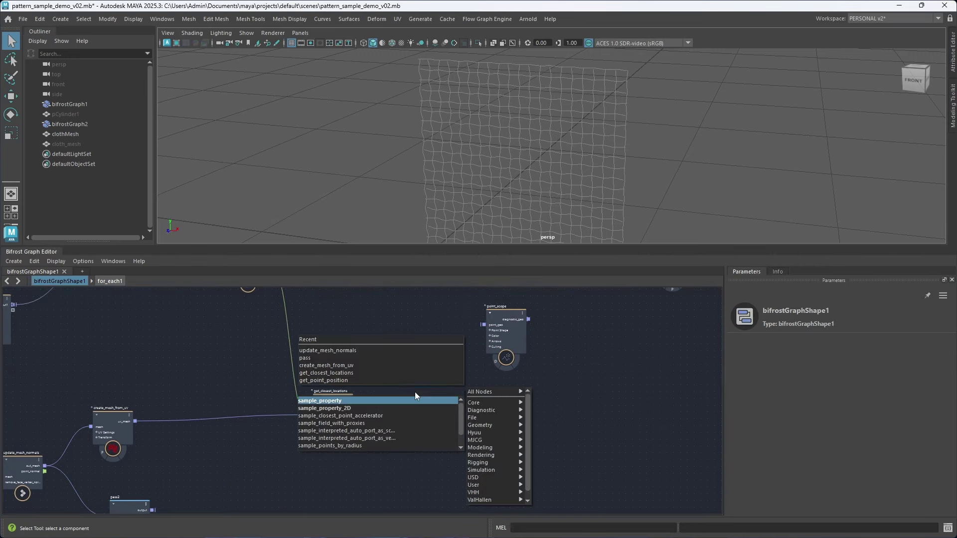
Connect pass2's output to sample_property's geometry input and get_closest_locations' locations output to its locations input.
middle_click_drag(216, 454, 327, 364)
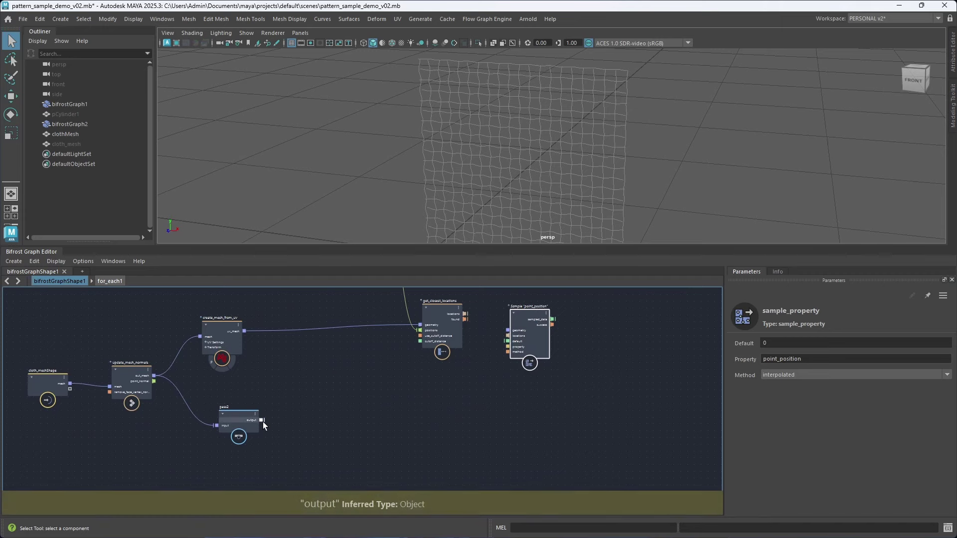
left_click_drag(261, 420, 362, 441)
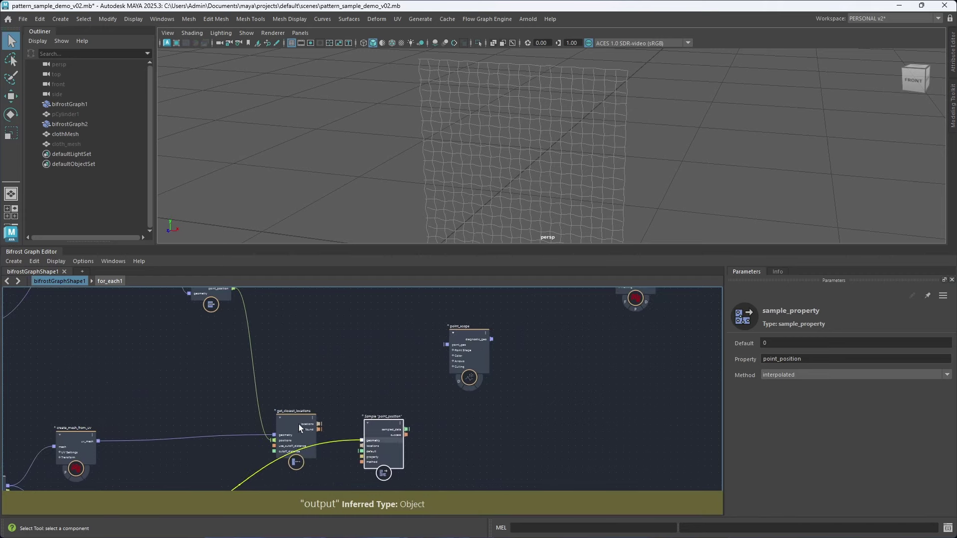
left_click_drag(299, 423, 284, 392)
left_click_drag(370, 428, 368, 421)
right_click_drag(317, 407, 361, 394, "alt")
scroll(361, 394, "up", 1)
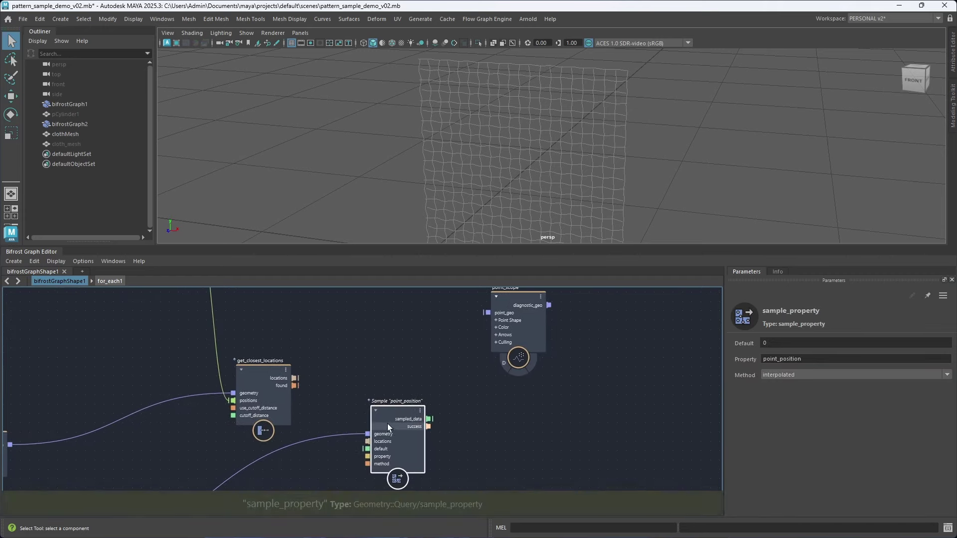
left_click_drag(294, 378, 369, 432)
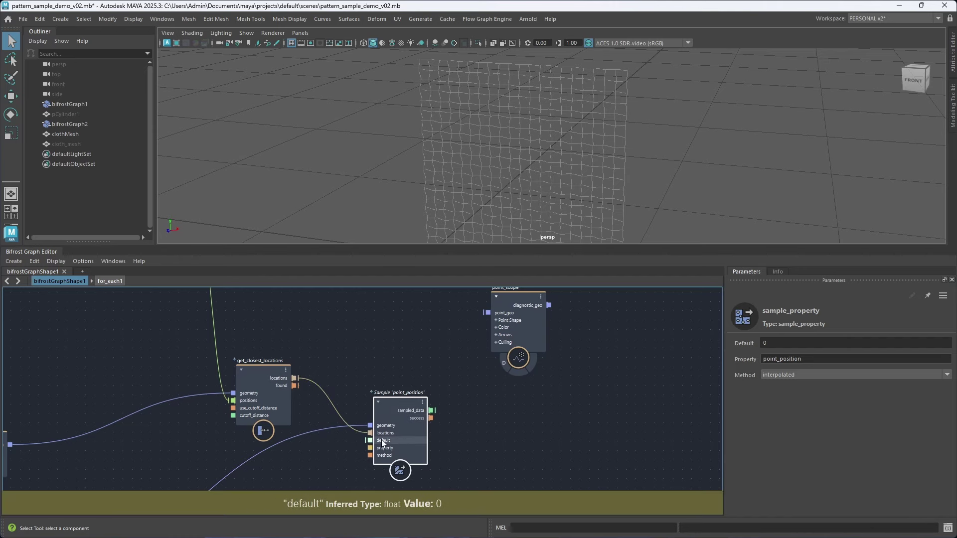
Set the value type of sample_property's default input to Math::float3.
right_click(382, 439)
mouse_move(452, 456)
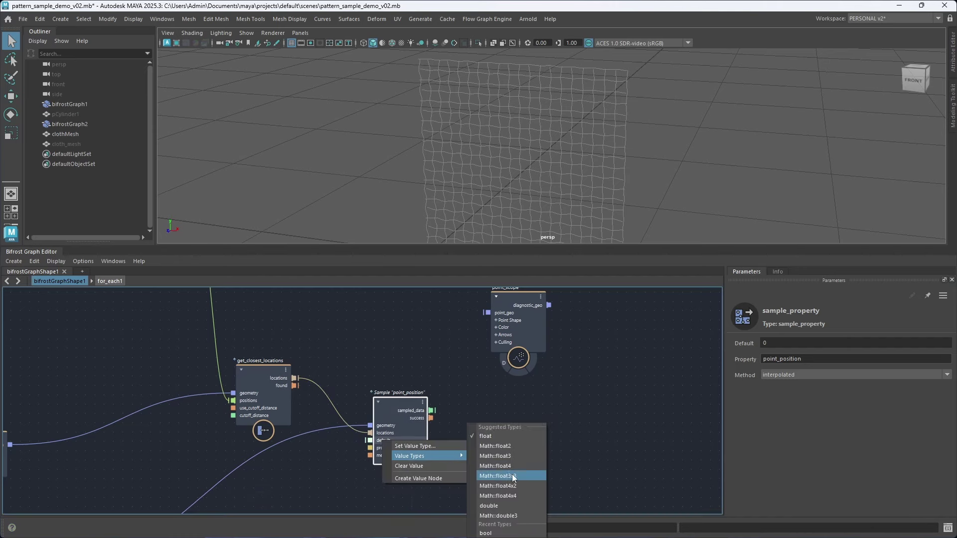
left_click(513, 456)
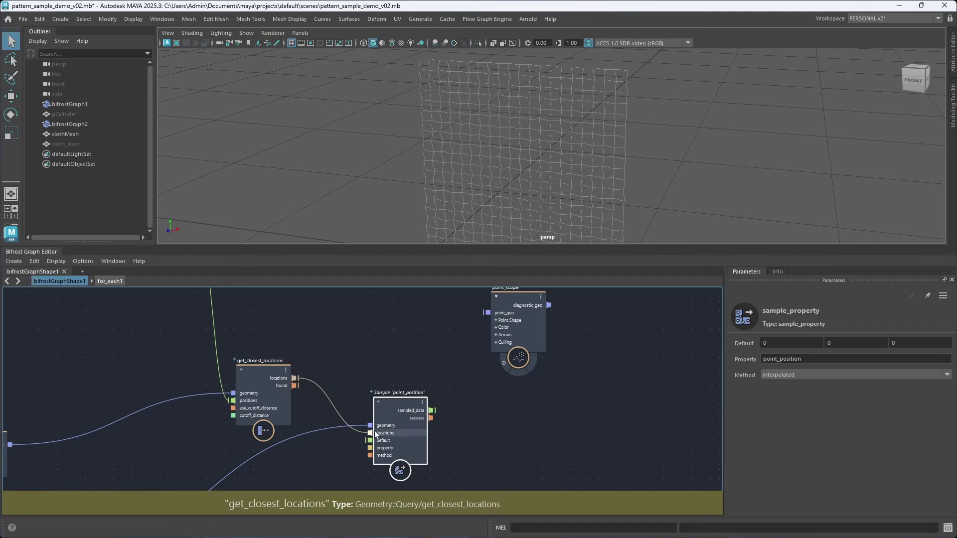
Move point_scope below extrude_strands and shift the terminal node farther from merge_geometry.
scroll(447, 444, "down", 6)
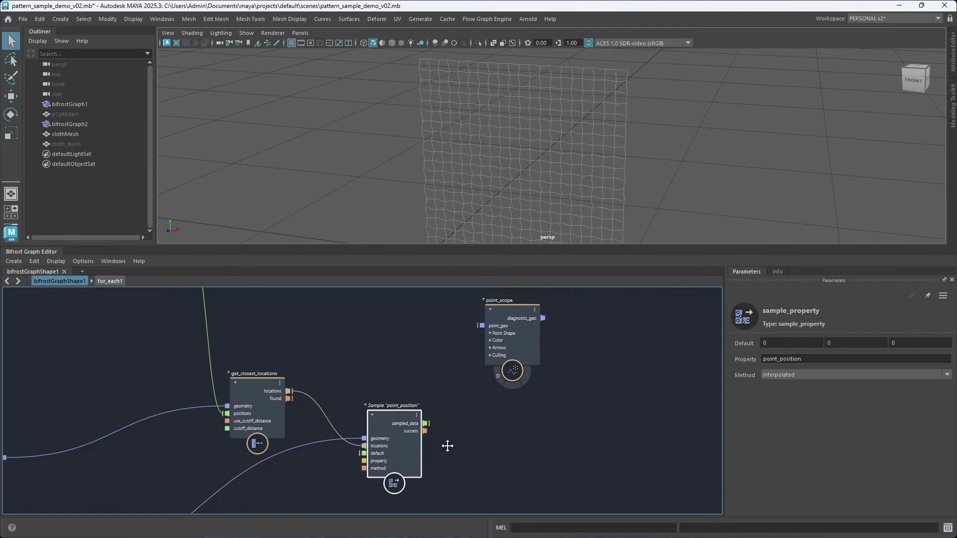
scroll(432, 447, "up", 3)
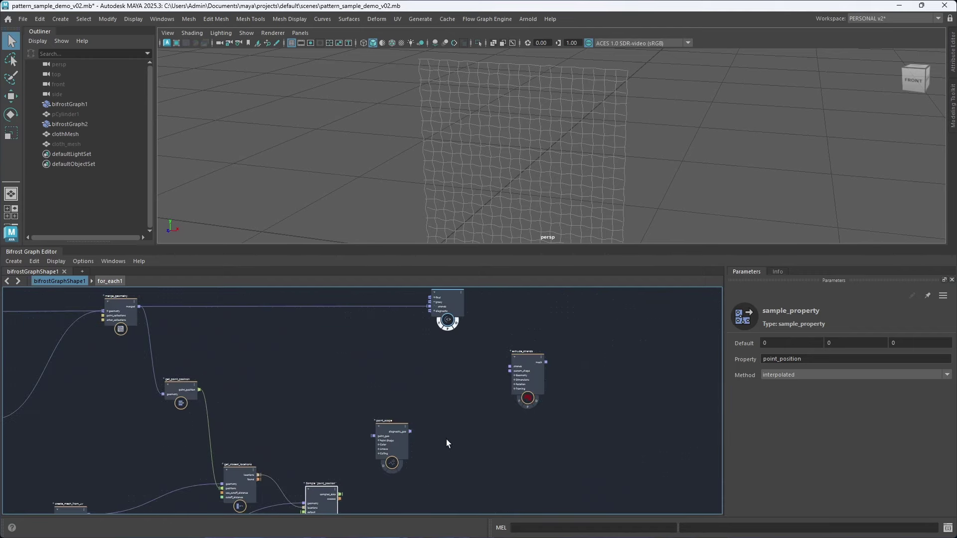
left_click_drag(401, 434, 533, 426)
left_click_drag(453, 308, 555, 312)
middle_click_drag(432, 383, 429, 421, "alt")
Add a set_point_position node and insert it into the connection between merge_geometry and the terminal's strands input.
left_click(393, 414)
key("Tab")
type("spp")
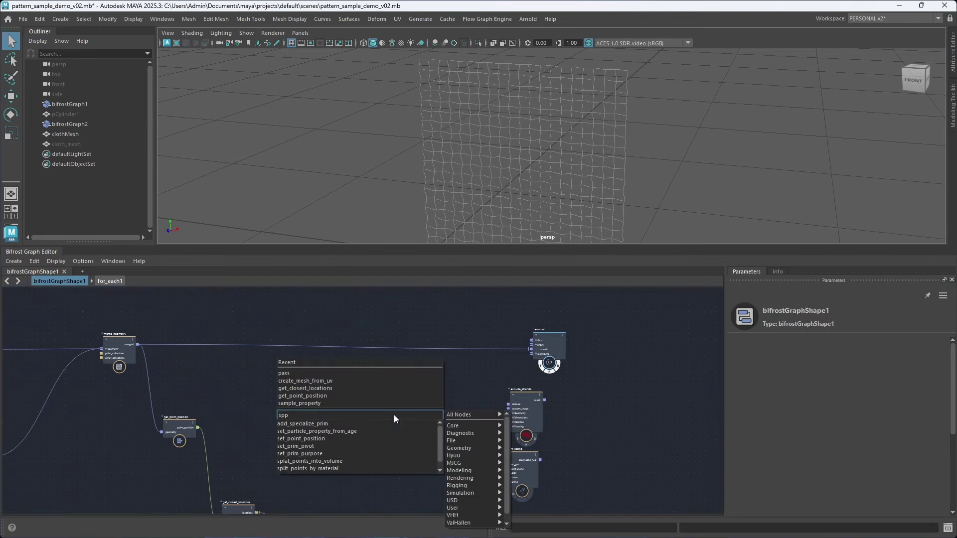
key("Down")
key("Down")
key("Down")
key("Return")
left_click_drag(395, 426, 422, 348)
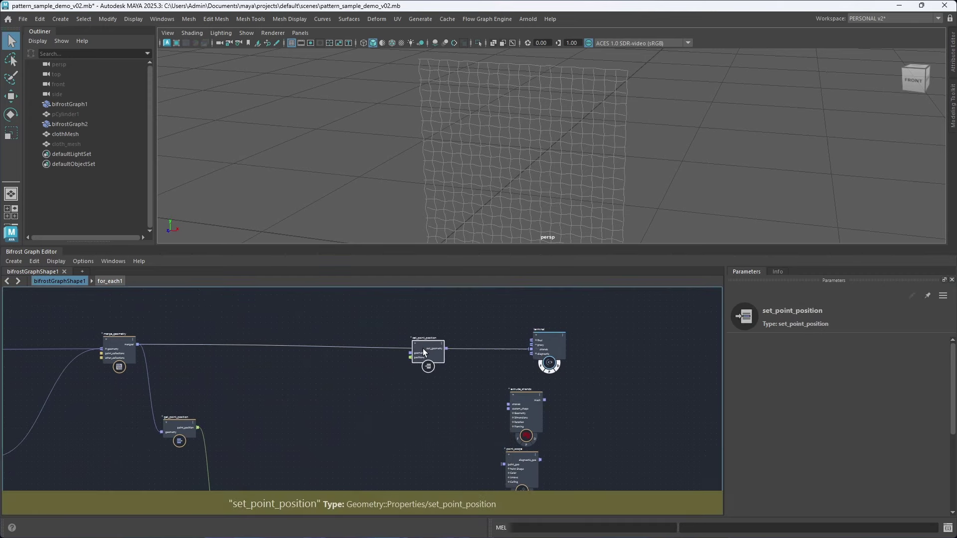
left_click(425, 358)
left_click(388, 433)
Connect sample_property's sampled_data output to set_point_position's positions input and inspect the strands in the viewport.
middle_click_drag(364, 513, 378, 396, "alt")
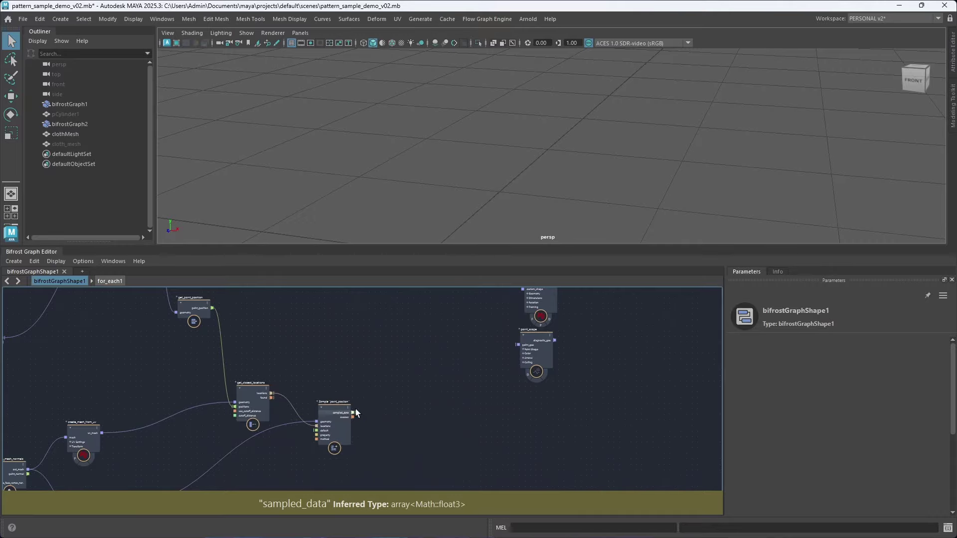
left_click_drag(353, 413, 415, 368)
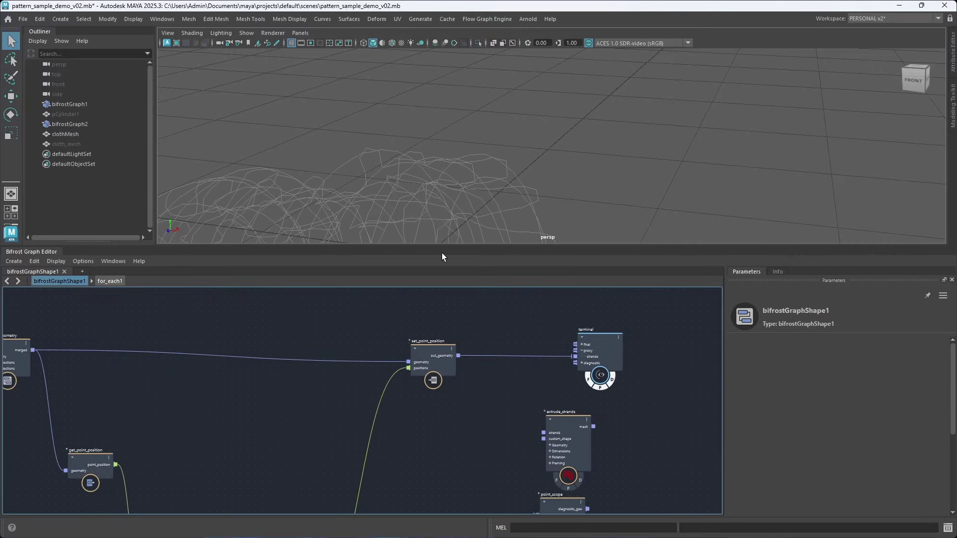
left_click_drag(515, 171, 419, 184, "alt")
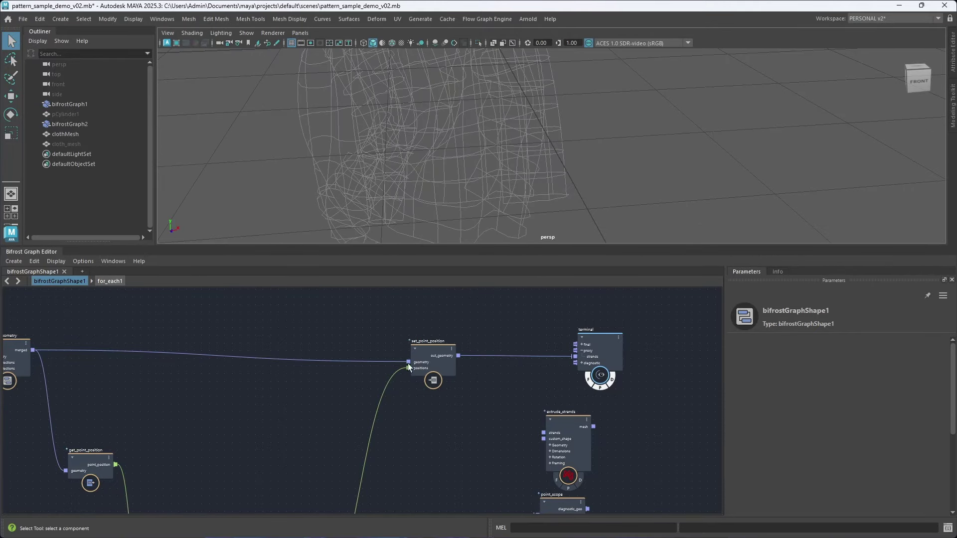
Add a set_geo_property node and insert it into the connection between merge_geometry and set_point_position.
middle_click_drag(206, 404, 279, 413, "alt")
scroll(280, 412, "up", 2)
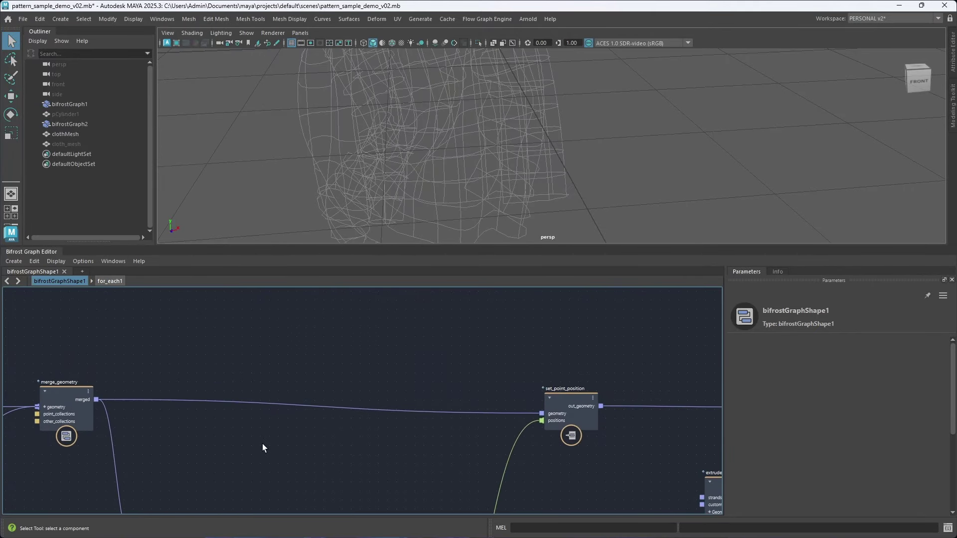
key("Tab")
type("sgp")
key("Down")
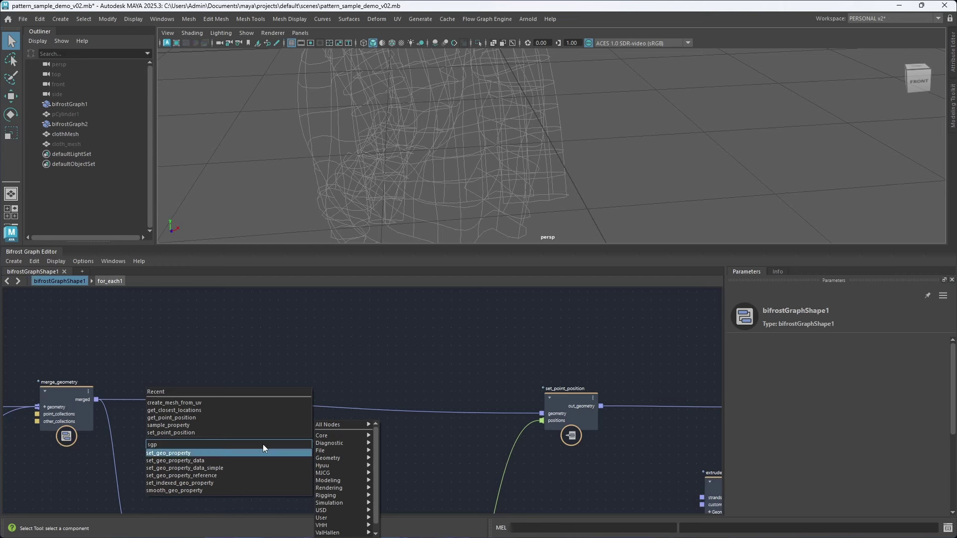
key("Return")
left_click_drag(264, 461, 318, 397)
left_click(317, 434)
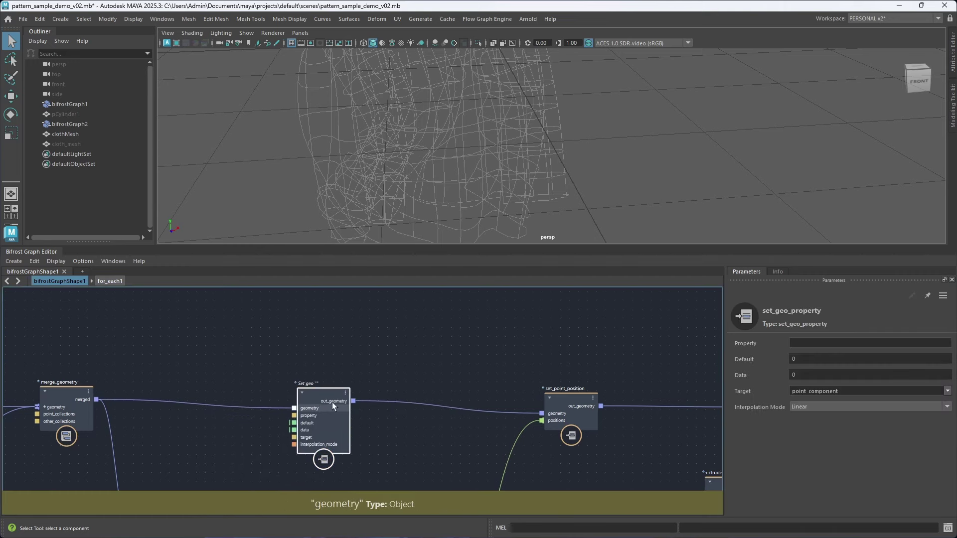
Set set_geo_property's data input to type Math::float3 and its Property name to point_color.
left_click(795, 346)
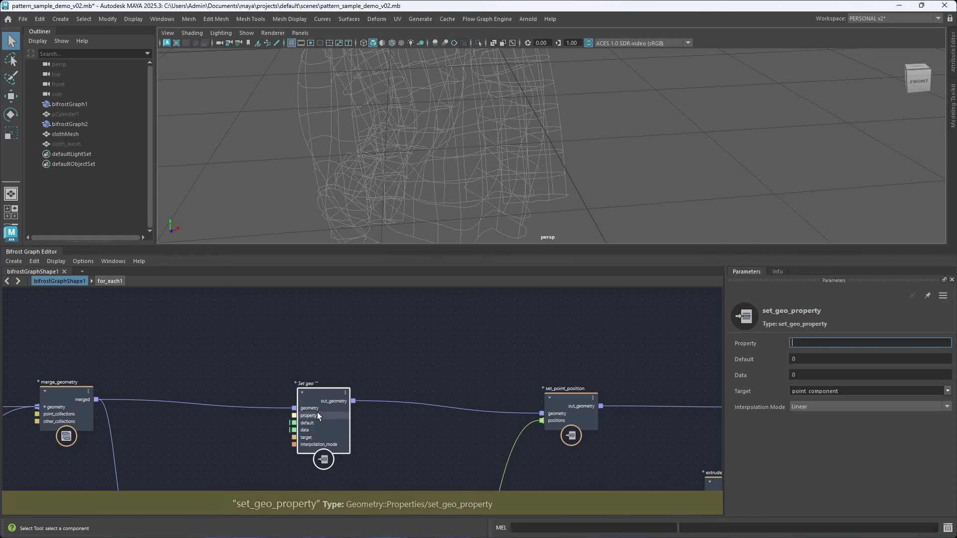
right_click(315, 430)
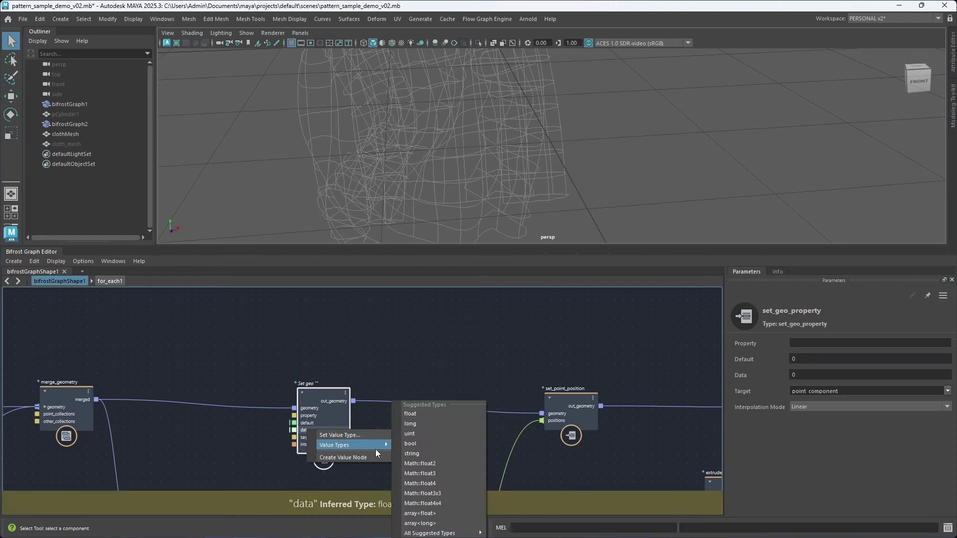
left_click(434, 474)
left_click(798, 343)
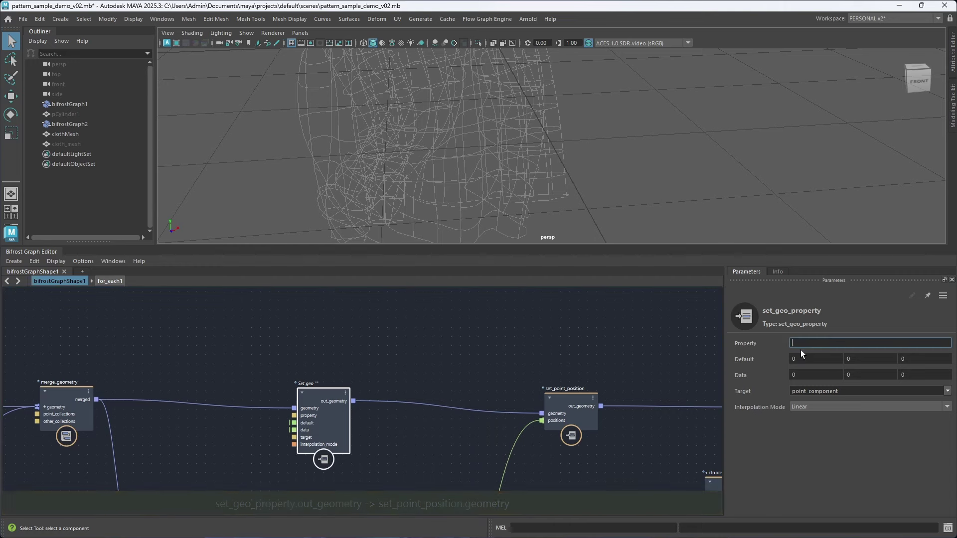
type("point_c")
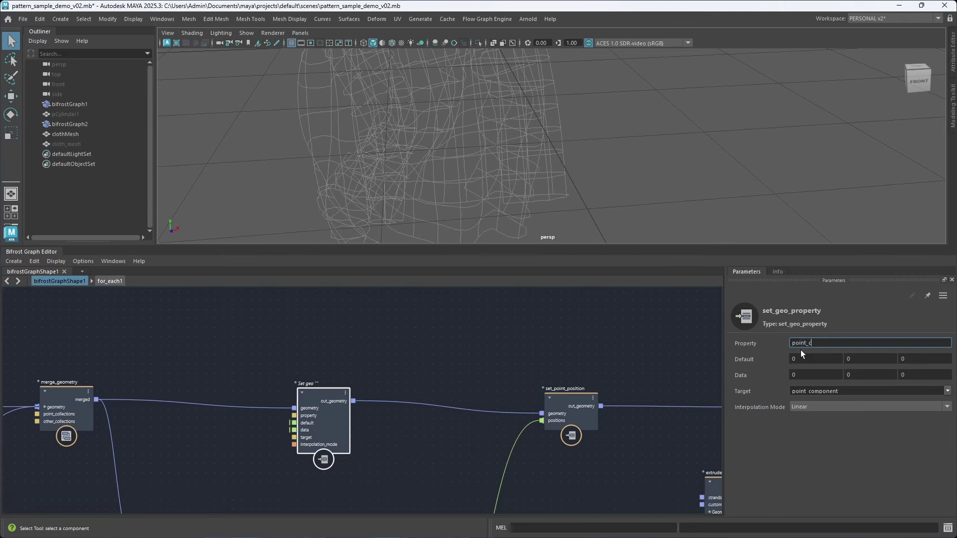
type("olor")
key("Return")
Add an assign_diagnostic_material node between set_geo_property and set_point_position.
middle_click_drag(418, 448, 322, 427)
scroll(484, 456, "down", 1)
middle_click_drag(485, 455, 389, 435)
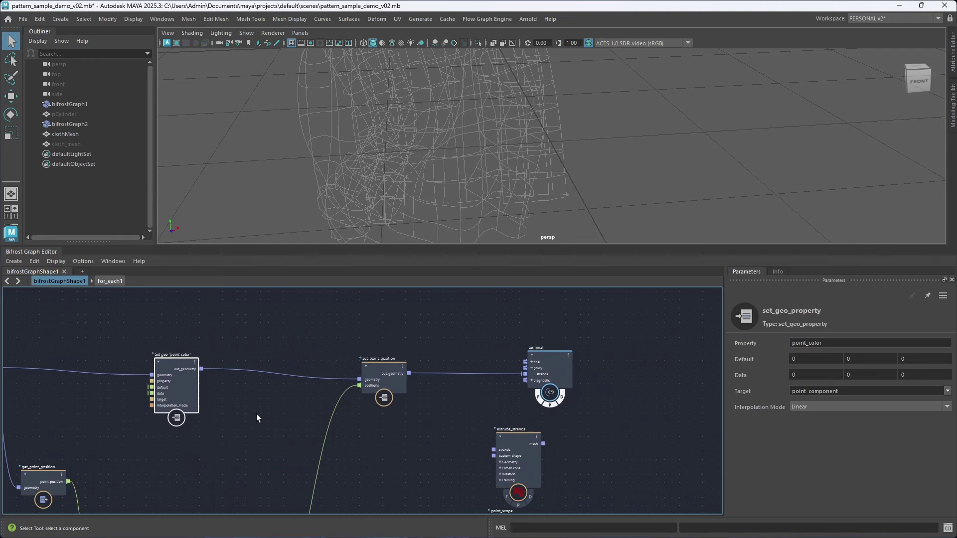
middle_click_drag(256, 418, 307, 429)
left_click(274, 432)
key("Tab")
type("ass")
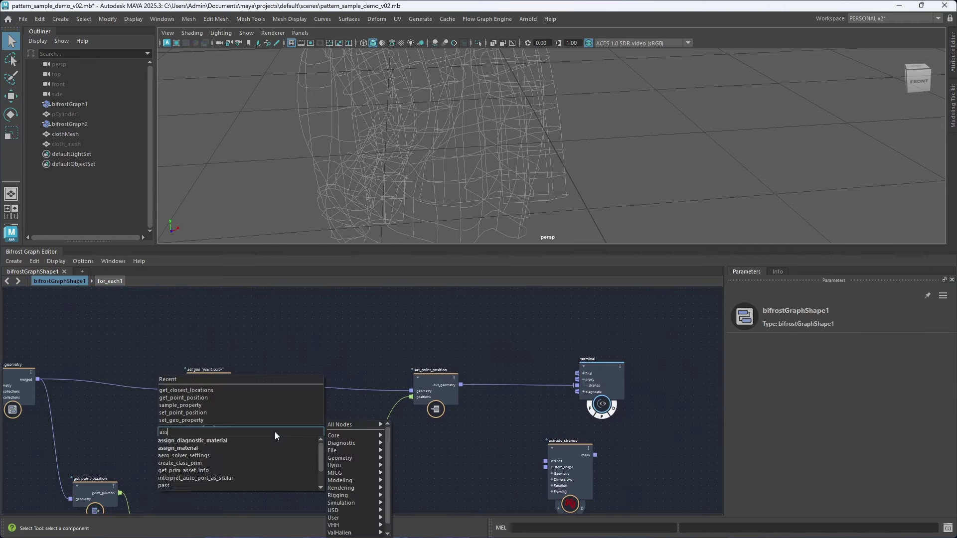
key("Down")
key("Return")
scroll(291, 430, "up", 2)
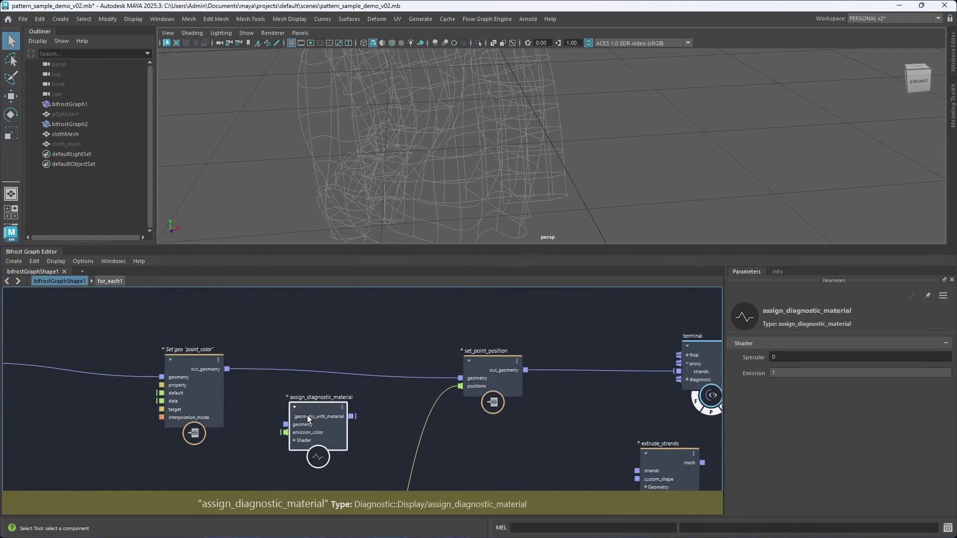
Change the value type of assign_diagnostic_material's emission_color input to string.
right_click(311, 433)
mouse_move(381, 447)
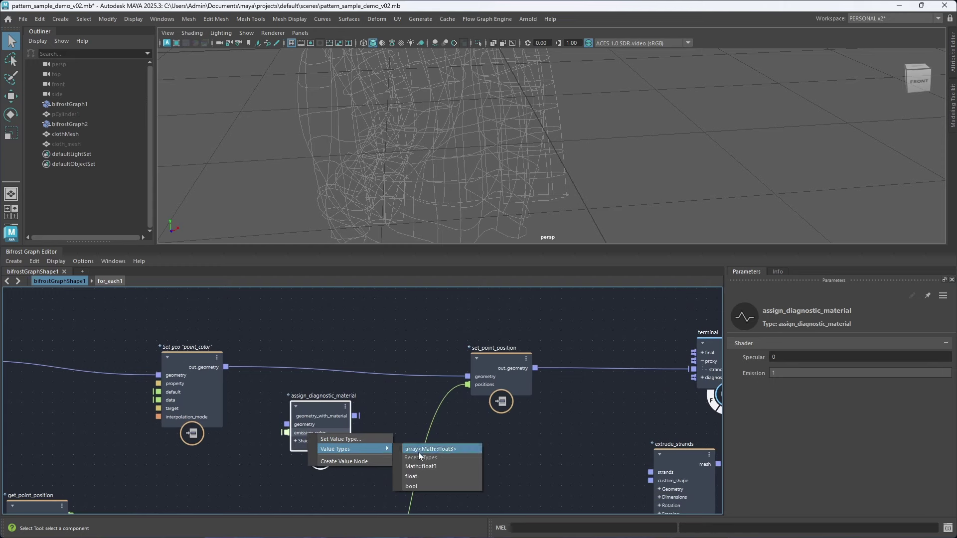
left_click(371, 439)
left_click(415, 282)
left_click(518, 343)
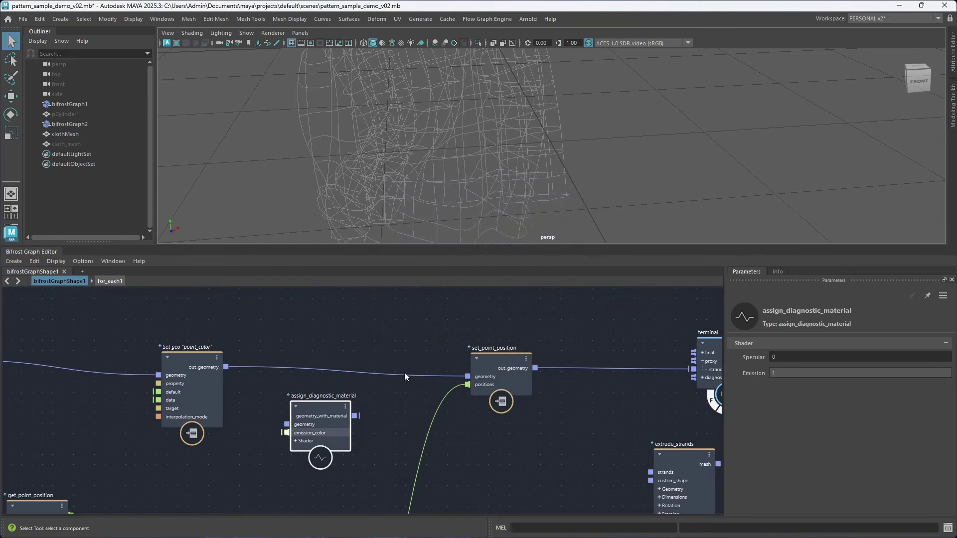
Route set_geo_property's out_geometry through assign_diagnostic_material into set_point_position's geometry, and set Emission Color to point_color.
left_click_drag(227, 367, 303, 421)
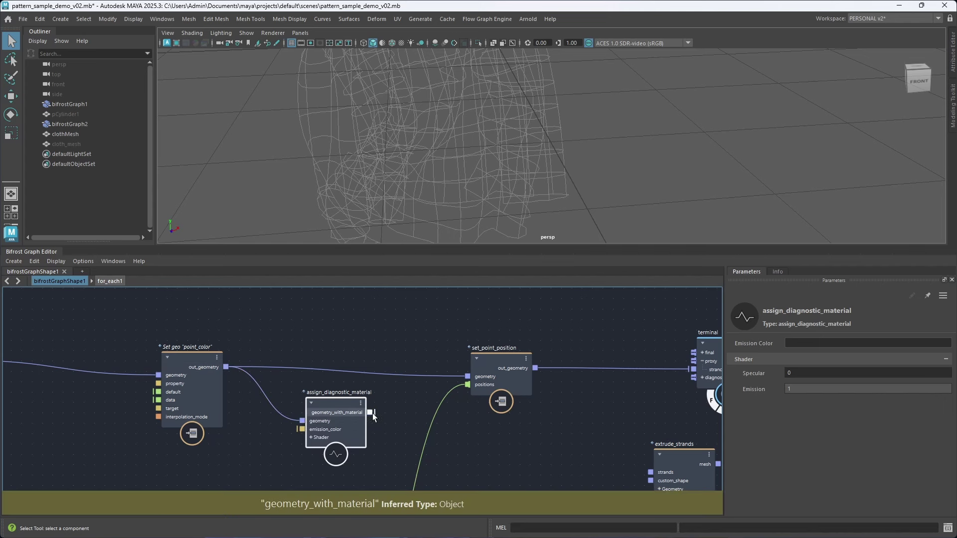
left_click_drag(371, 412, 467, 376)
left_click_drag(330, 416, 339, 381)
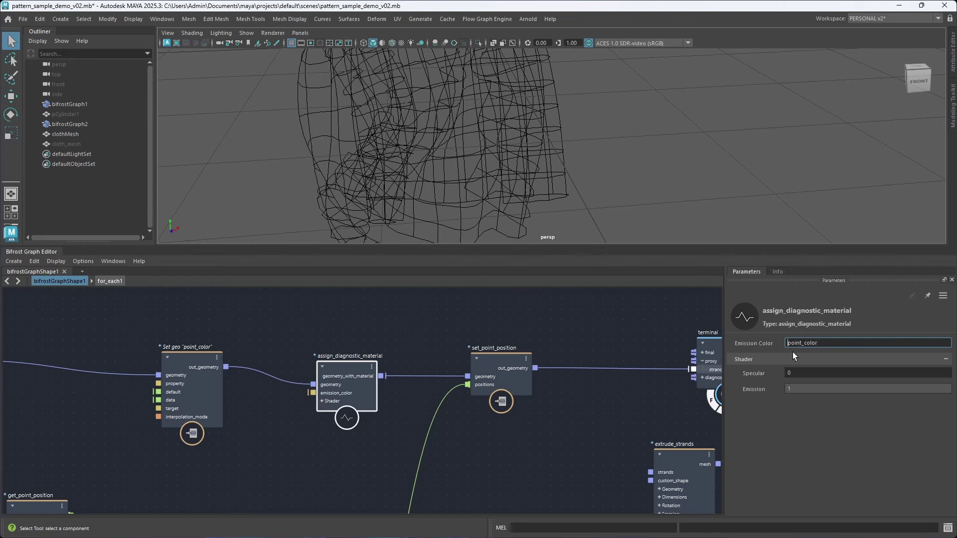
Test the strand colour by varying the first Data component of the point_color set_geo_property node.
left_click_drag(175, 360, 174, 363)
left_click_drag(813, 374, 912, 371, "ctrl")
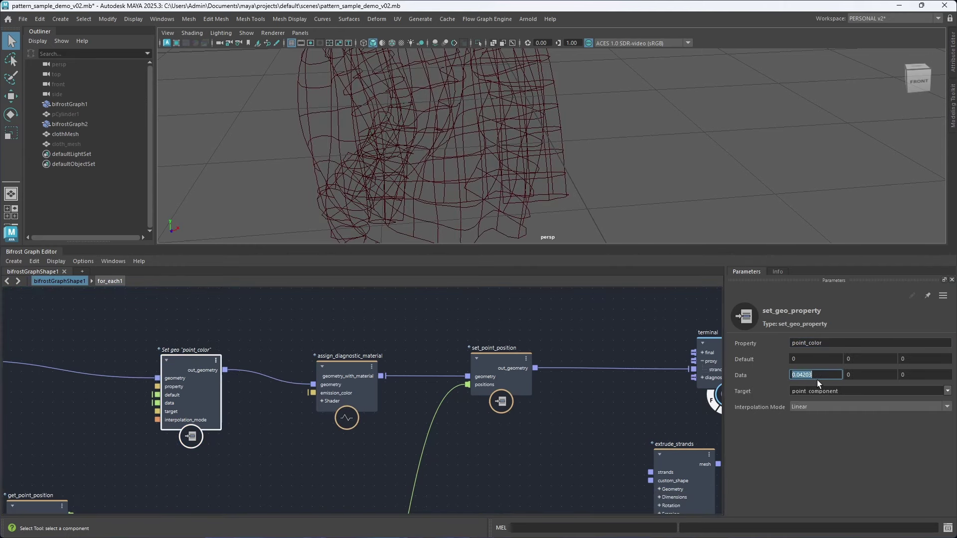
left_click_drag(500, 229, 450, 201, "alt")
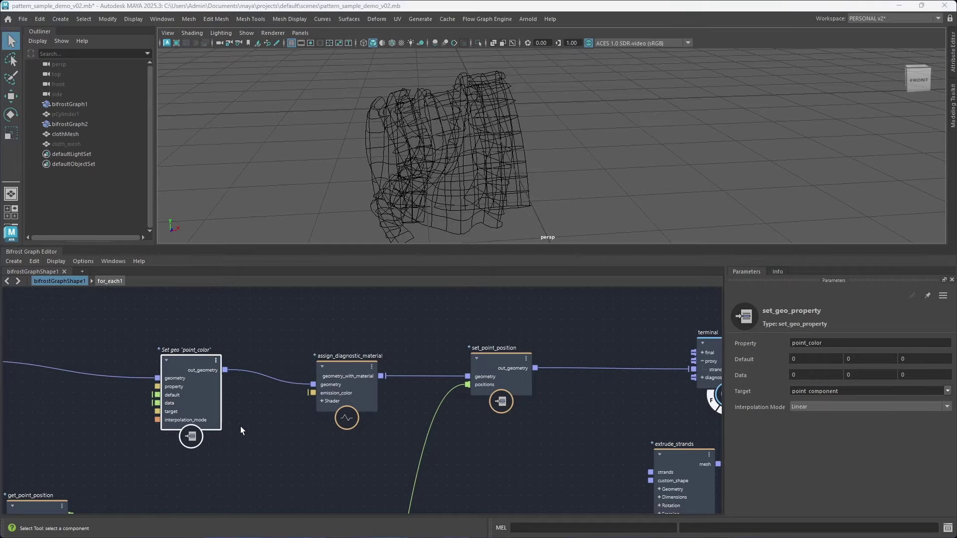
Set the value node that drives for_each's max_iterations to 200 and inspect the denser weave up close.
right_click_drag(310, 448, 207, 429, "alt")
middle_click_drag(100, 432, 310, 416, "alt")
middle_click_drag(101, 388, 165, 386, "alt")
scroll(164, 385, "up", 5)
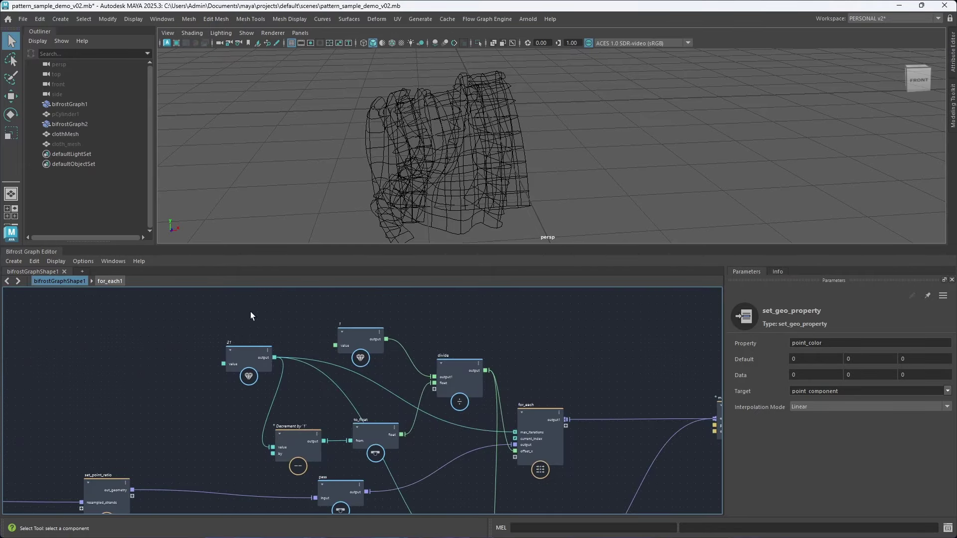
left_click(248, 356)
double_click(809, 371)
type("200")
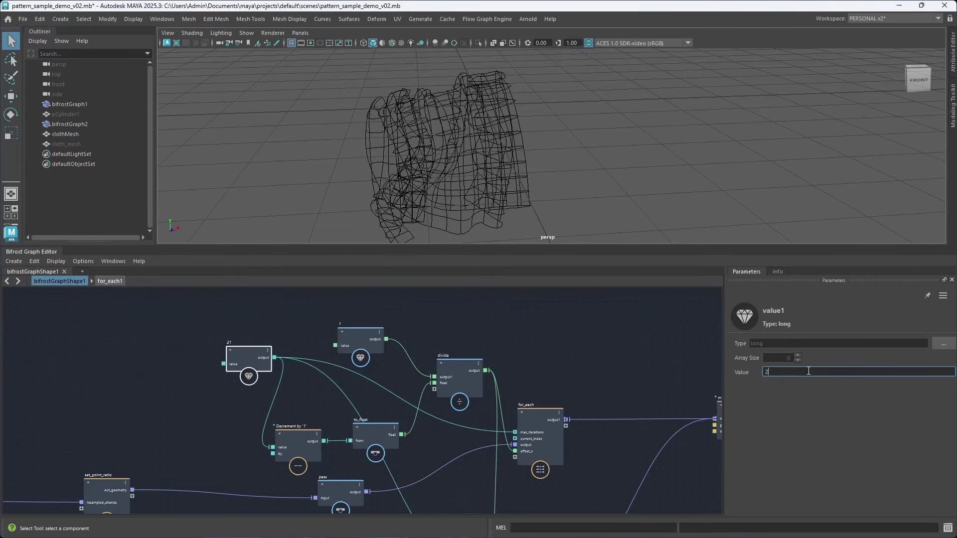
key("Return")
right_click_drag(414, 150, 444, 164, "alt")
middle_click_drag(404, 172, 513, 167, "alt")
right_click_drag(513, 167, 502, 184, "alt")
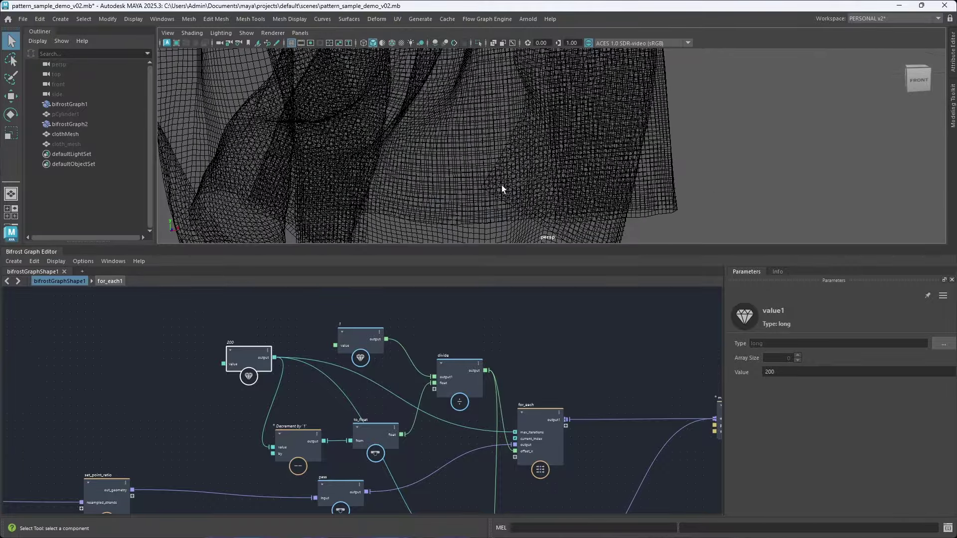
Set the value node that drives for_each's max_iterations to 20 and inspect the sparser strands on the draped cloth.
double_click(801, 370)
type("20")
key("Return")
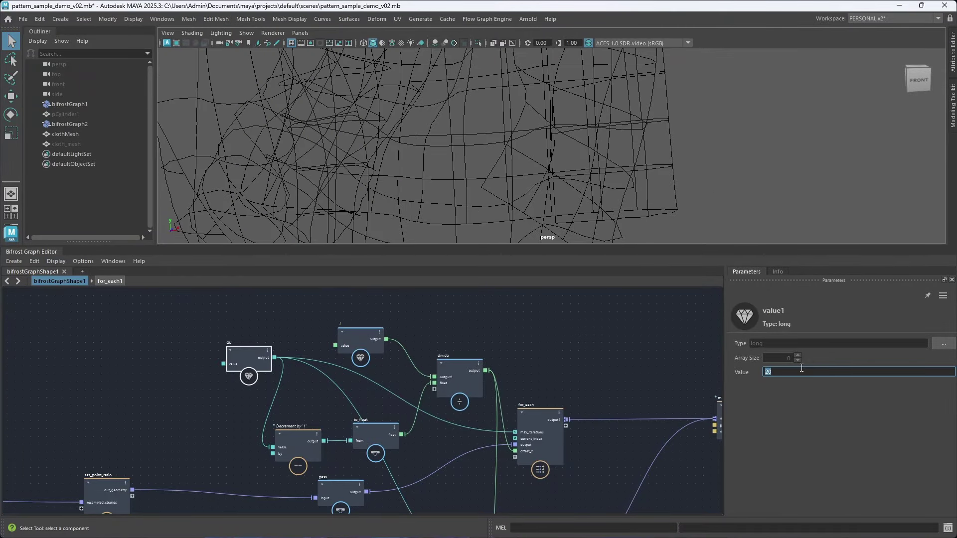
left_click_drag(344, 159, 483, 185, "alt")
right_click_drag(483, 184, 532, 186, "alt")
left_click_drag(532, 185, 446, 154, "alt")
right_click_drag(446, 154, 473, 147, "alt")
left_click_drag(474, 147, 458, 173, "alt")
left_click_drag(369, 164, 415, 158, "alt")
Space out the merge_geometry, point_color set_geo_property, assign_diagnostic_material and set_point_position nodes along the main chain to make room between them.
right_click_drag(609, 353, 569, 350, "alt")
middle_click_drag(569, 350, 419, 321, "alt")
right_click_drag(420, 322, 451, 336, "alt")
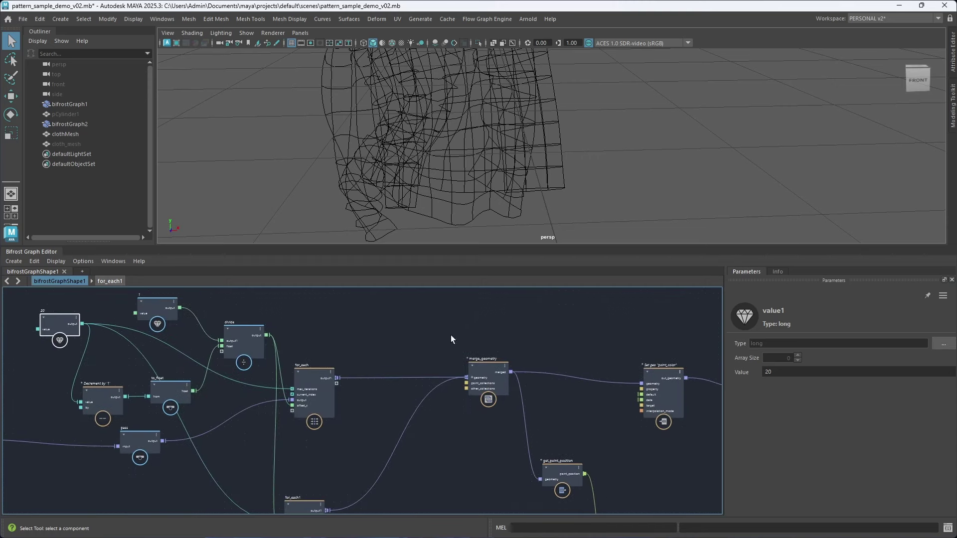
middle_click_drag(451, 336, 424, 330, "alt")
left_click_drag(459, 365, 481, 367)
middle_click_drag(534, 385, 501, 382, "alt")
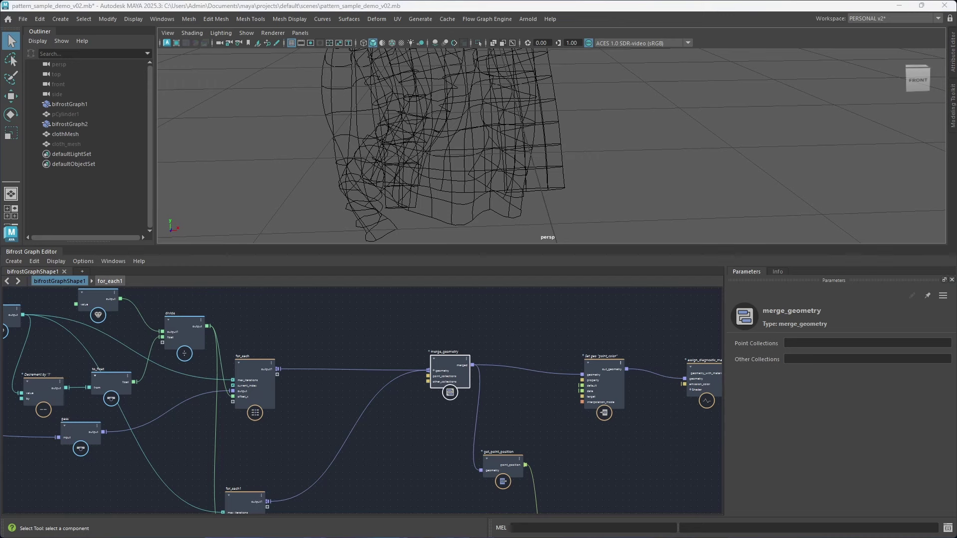
middle_click_drag(430, 421, 297, 408)
middle_click_drag(415, 409, 351, 403)
left_click(394, 355)
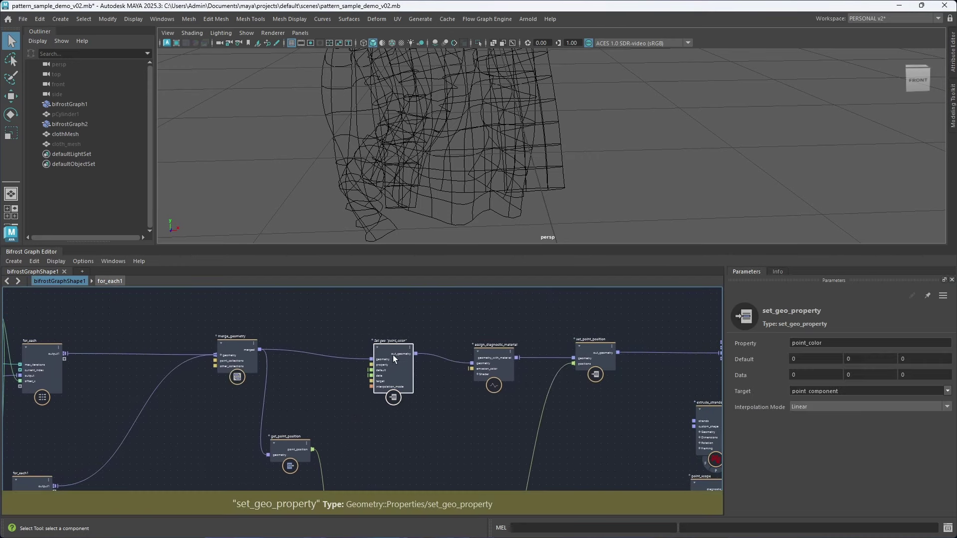
left_click_drag(393, 355, 415, 351)
left_click_drag(488, 360, 529, 351)
left_click_drag(593, 353, 674, 349)
left_click_drag(523, 351, 530, 351)
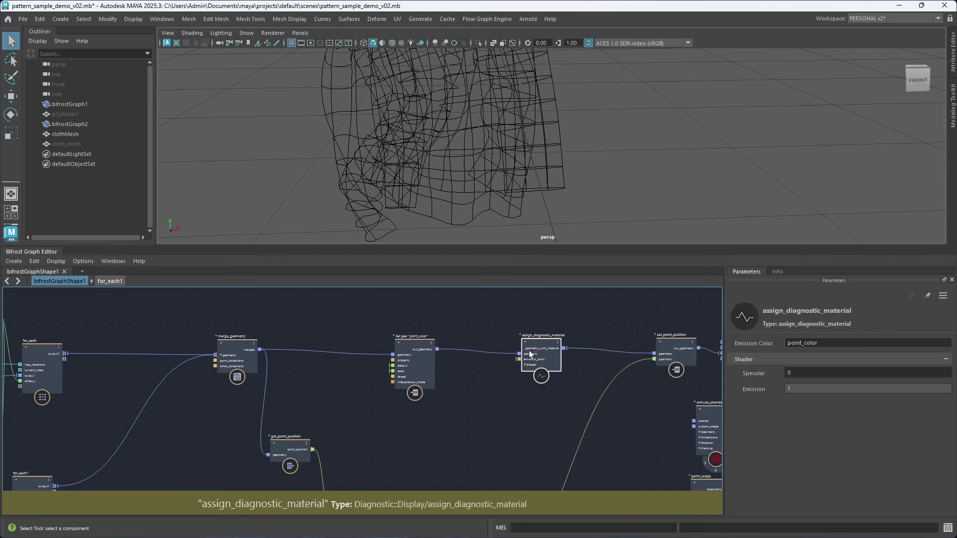
Add a vector3_to_scalar node below the main chain and feed get_point_position's point_position into its vector3 input.
left_click(411, 354)
scroll(337, 380, "up", 3)
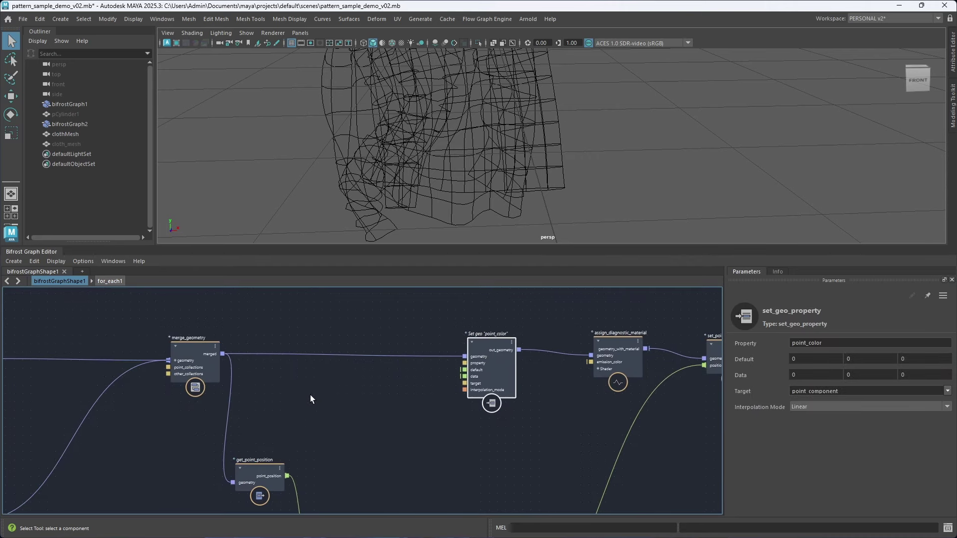
scroll(324, 390, "up", 2)
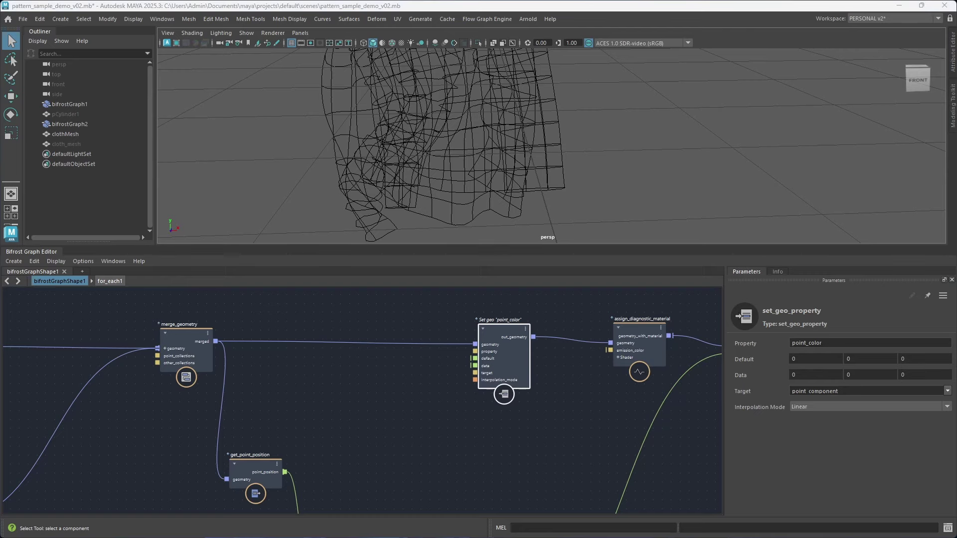
mouse_move(293, 386)
middle_mouse_down("alt")
mouse_move(447, 318)
mouse_move(279, 391)
middle_mouse_up("alt")
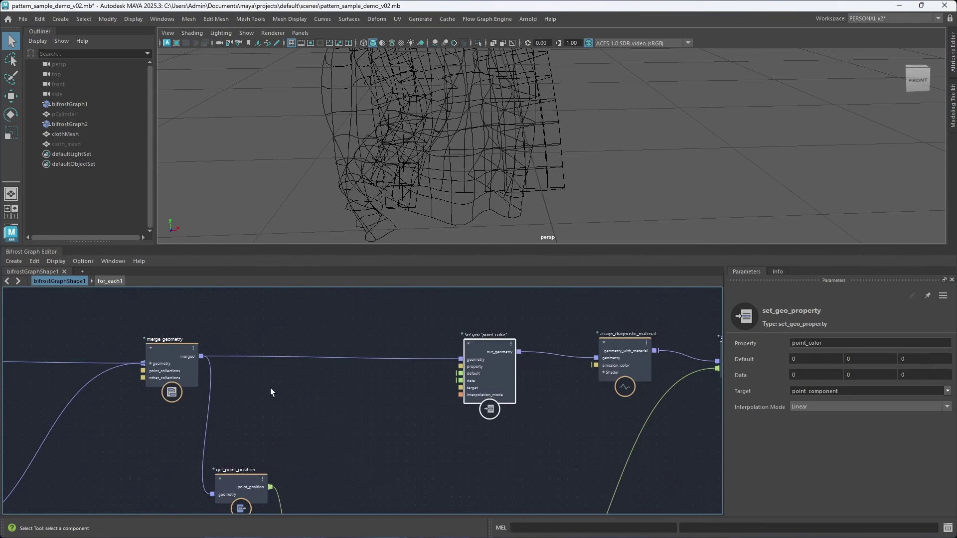
middle_click_drag(305, 423, 297, 410, "alt")
left_click(298, 416)
key("Tab")
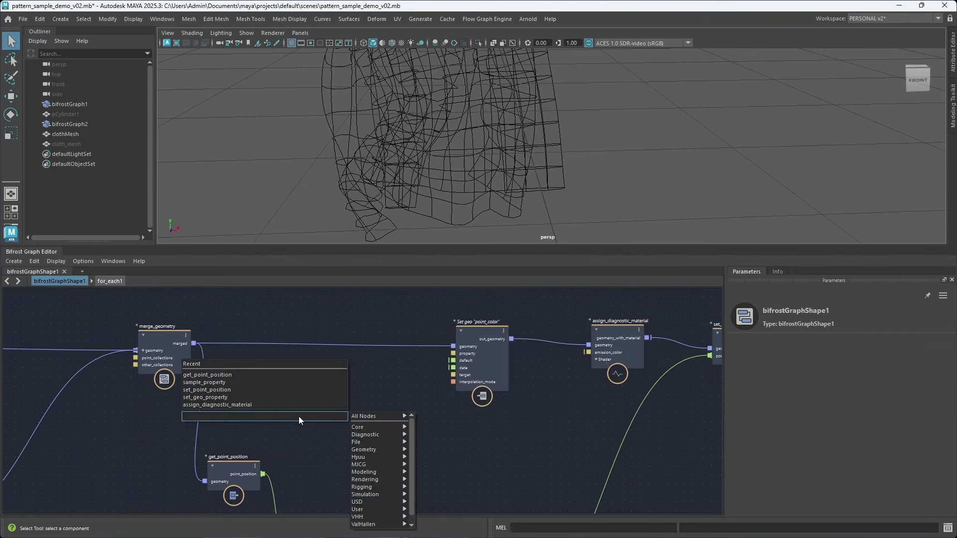
type("vts")
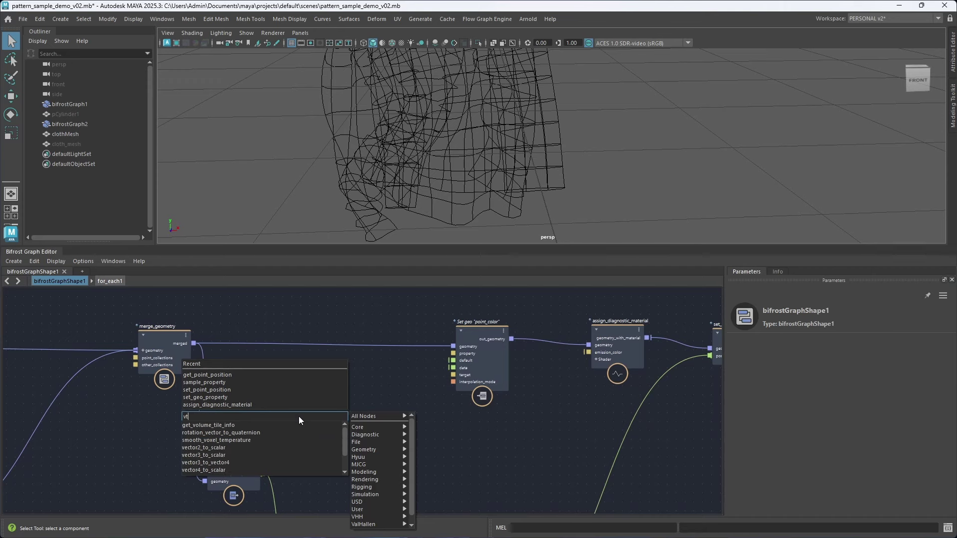
key("Down")
key("Down")
key("Return")
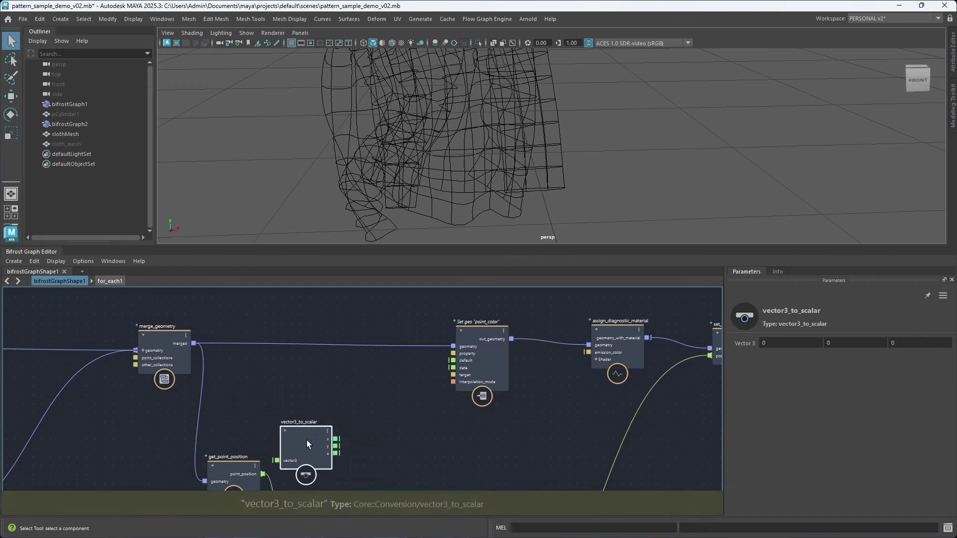
left_click_drag(306, 441, 315, 429)
left_click_drag(262, 474, 285, 449)
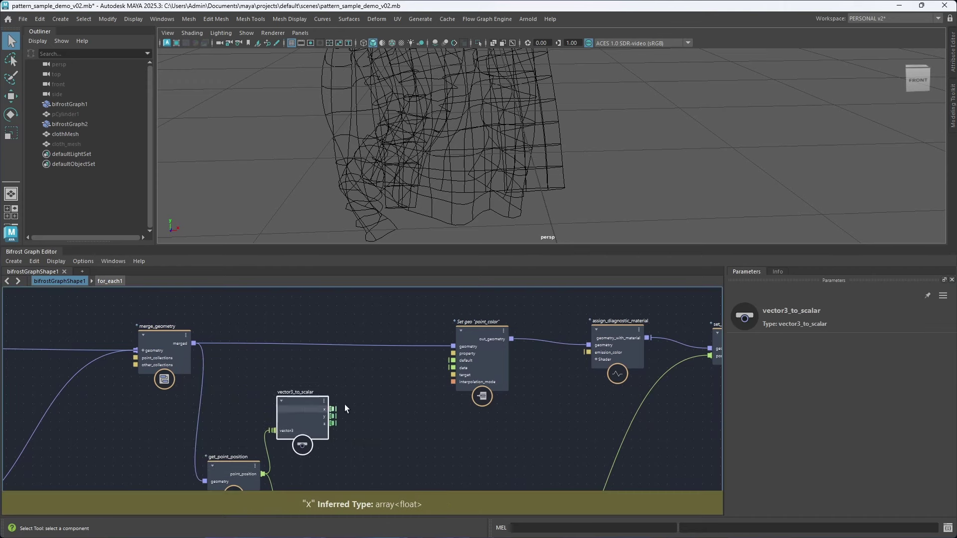
Add a second set_geo_property node and insert it between merge_geometry and the point_color set_geo_property.
middle_click_drag(368, 393, 309, 408)
left_click(313, 405)
key("Tab")
type("set_geo")
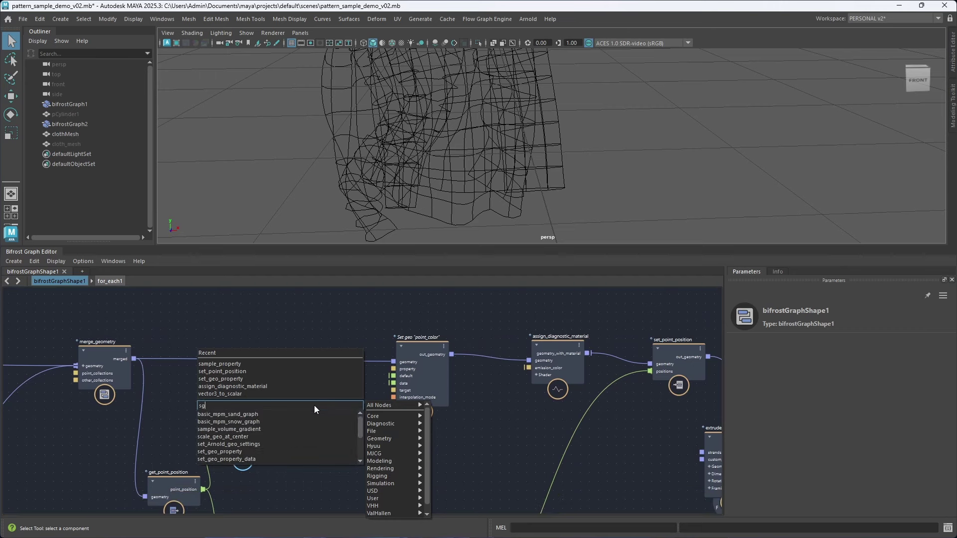
key("Down")
key("Return")
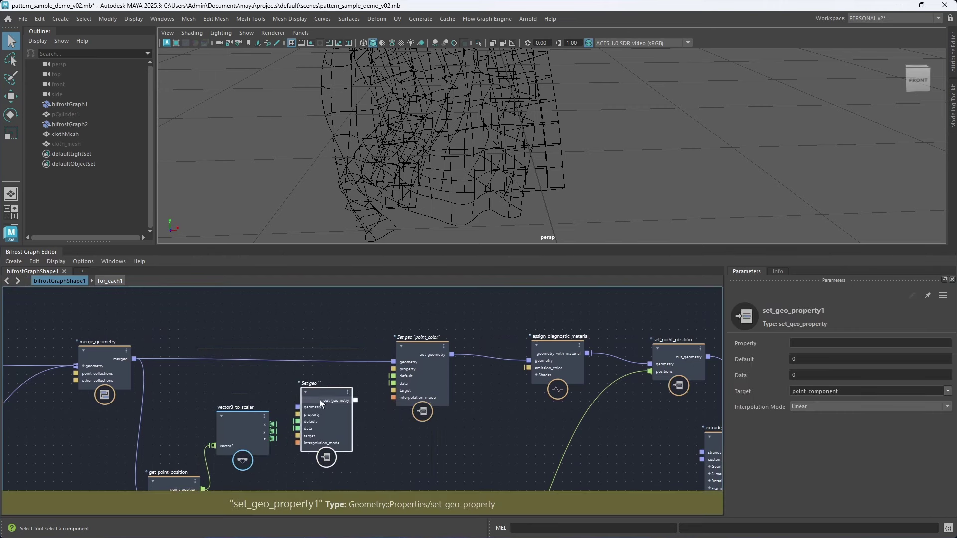
left_click_drag(339, 435, 356, 371)
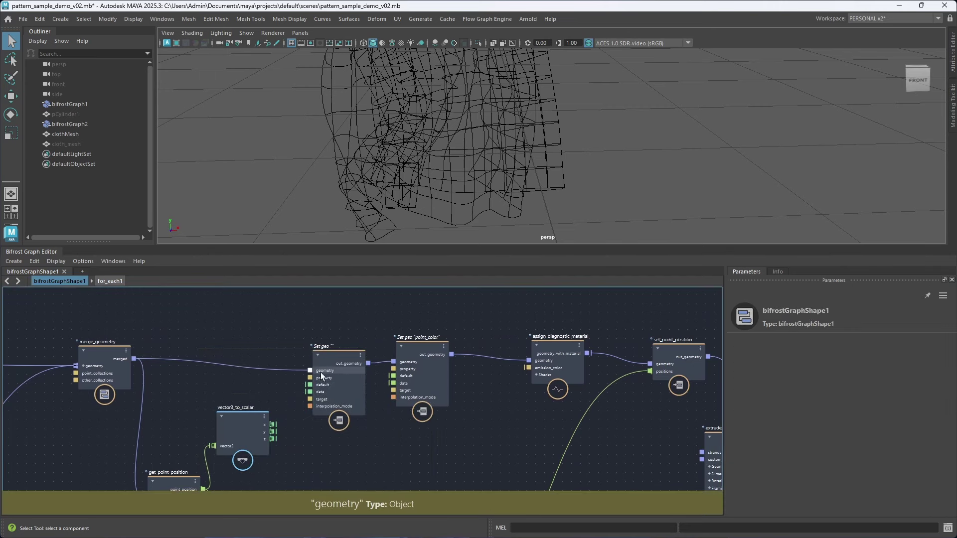
Connect vector3_to_scalar's z output to the new set_geo_property's data input and set its Property to height.
left_click(338, 394)
scroll(392, 441, "down", 3)
middle_click_drag(392, 441, 379, 423)
scroll(380, 423, "up", 3)
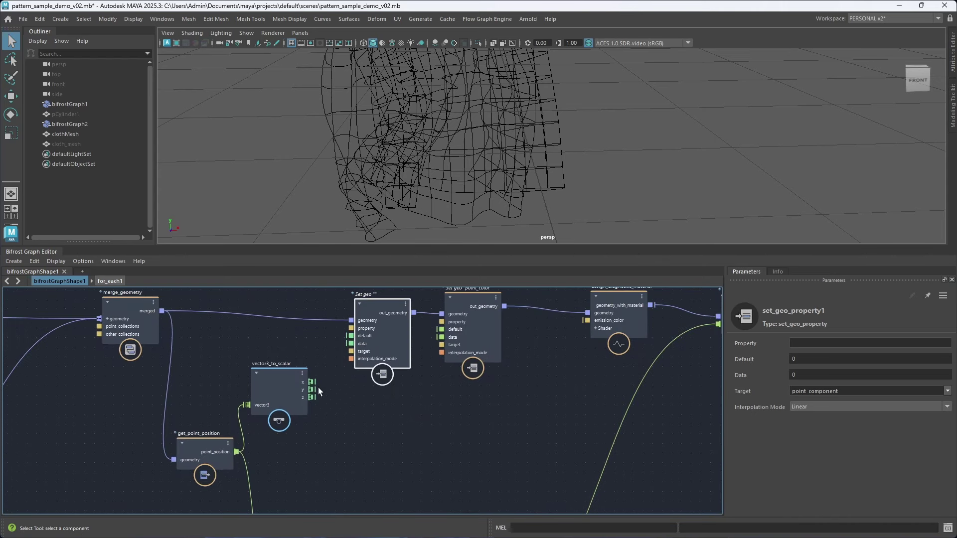
middle_click_drag(328, 389, 339, 434)
left_click_drag(307, 427, 348, 375)
middle_click_drag(356, 435, 322, 470, "alt")
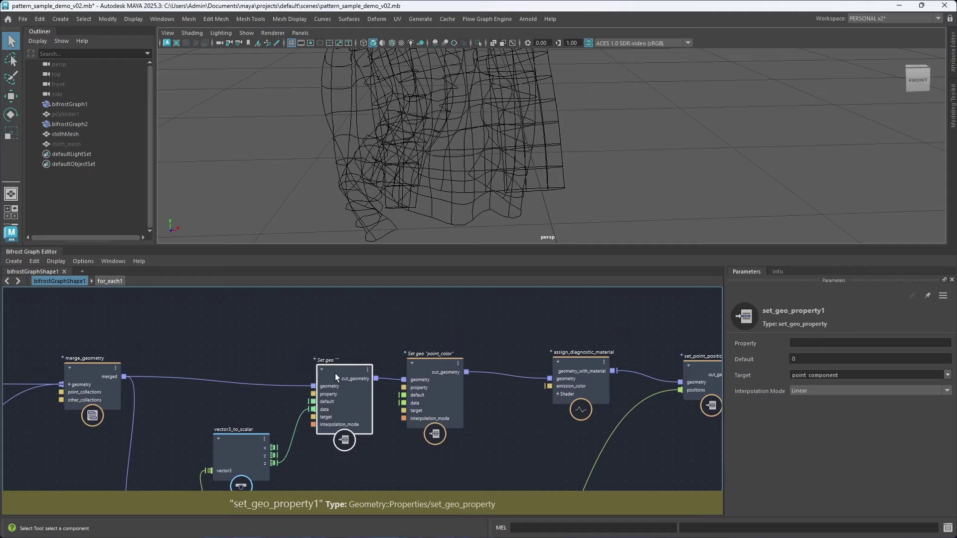
left_click(817, 343)
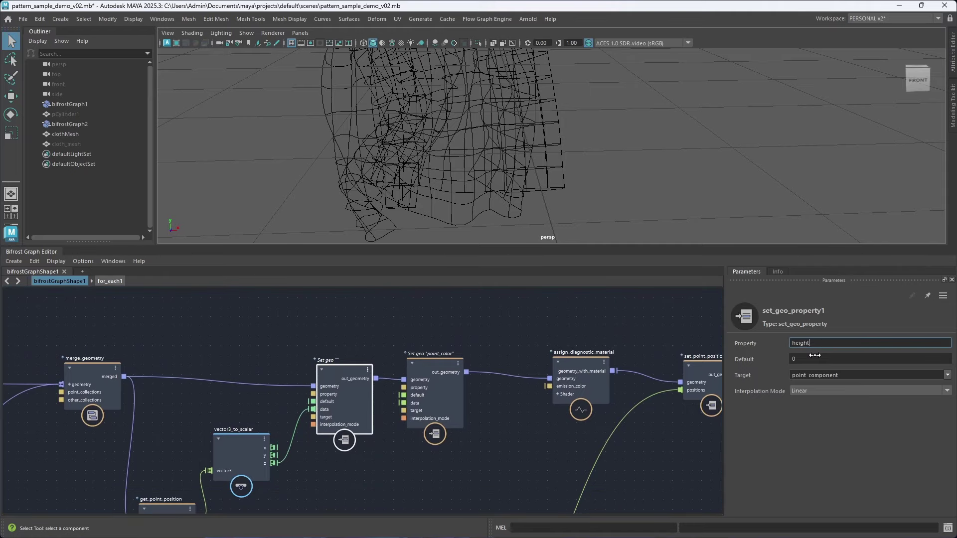
scroll(369, 429, "down", 4)
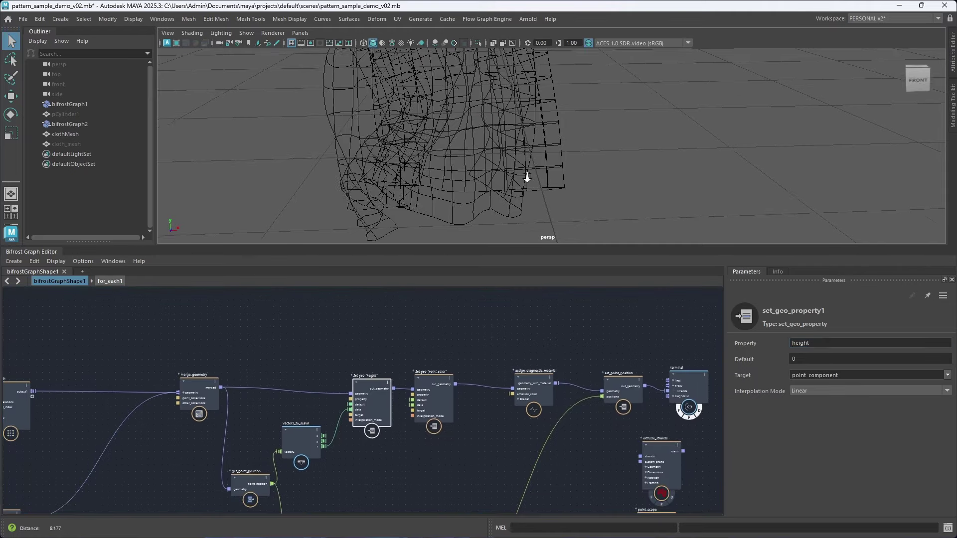
Duplicate get_point_position, feed it the point_color node's out_geometry, and use its point_position as the positions source for get_closest_locations.
left_click_drag(520, 175, 467, 181, "alt")
middle_click_drag(371, 352, 396, 331, "alt")
scroll(396, 331, "down", 1)
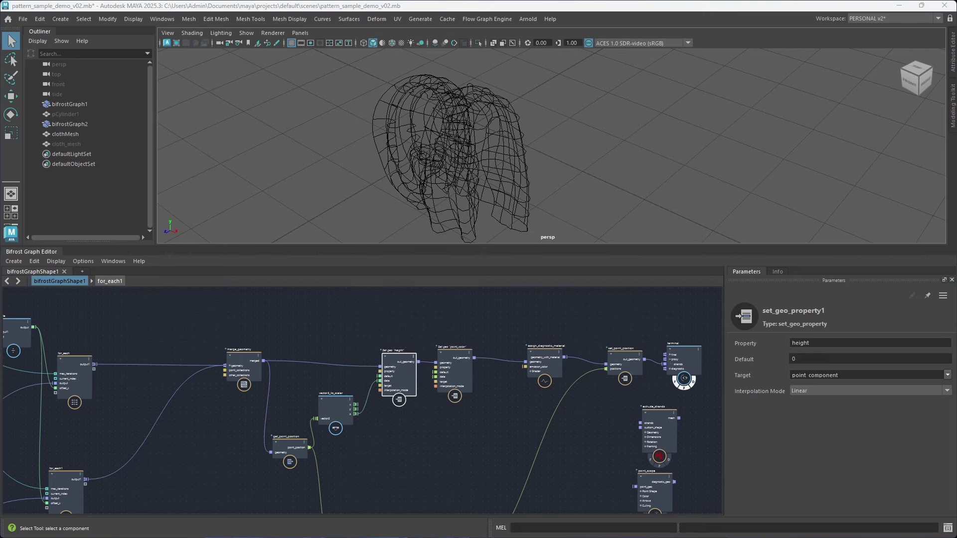
scroll(378, 432, "up", 2)
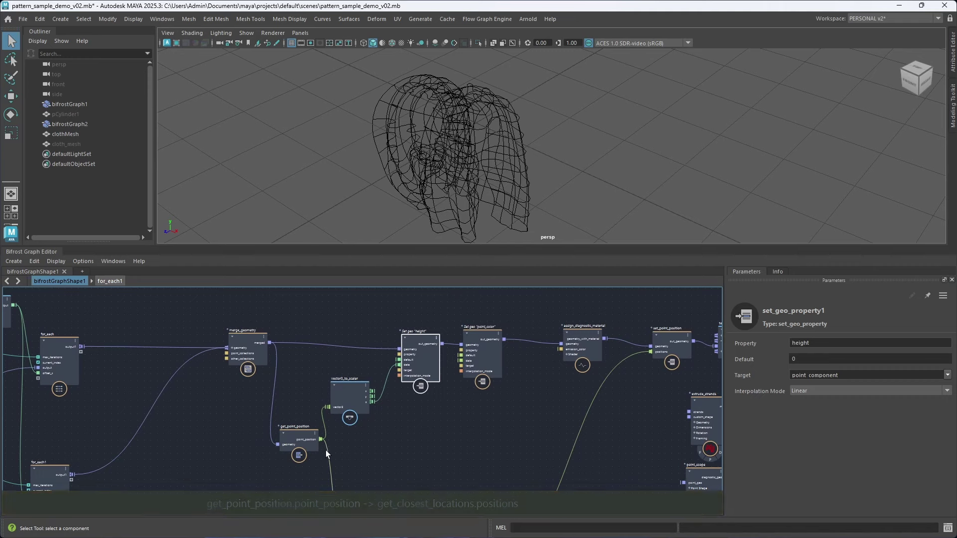
left_click(315, 441)
key("ctrl+d")
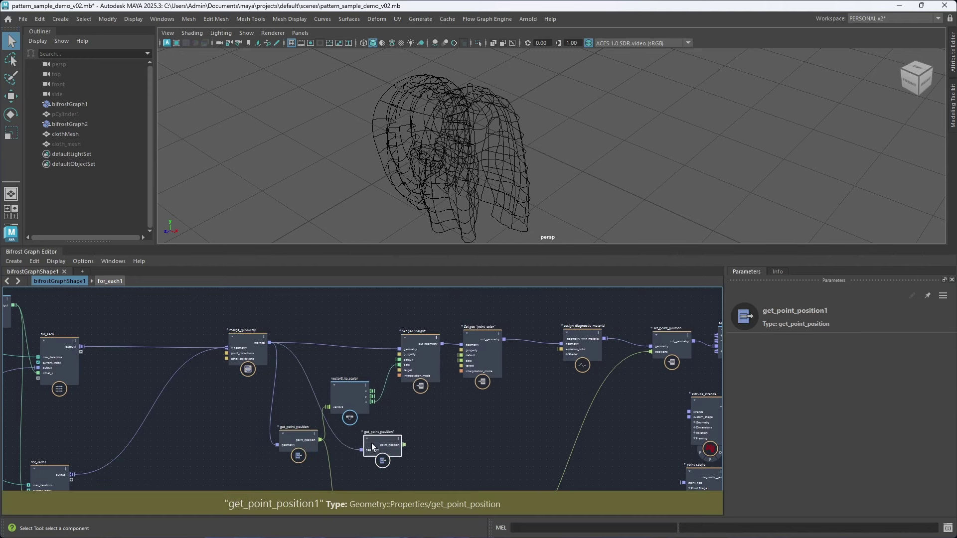
left_click_drag(372, 443, 506, 415)
left_click_drag(503, 339, 511, 417)
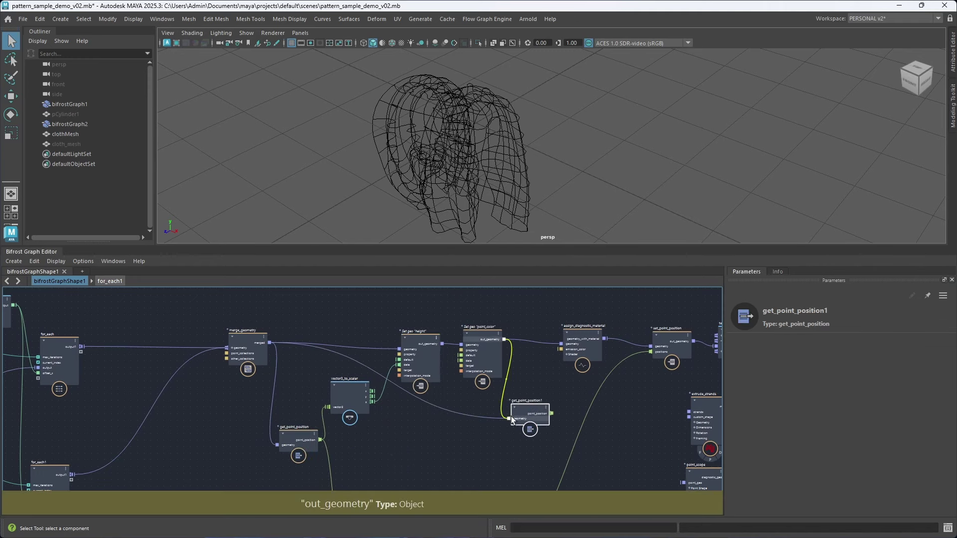
scroll(316, 443, "up", 3)
left_click_drag(318, 442, 634, 396)
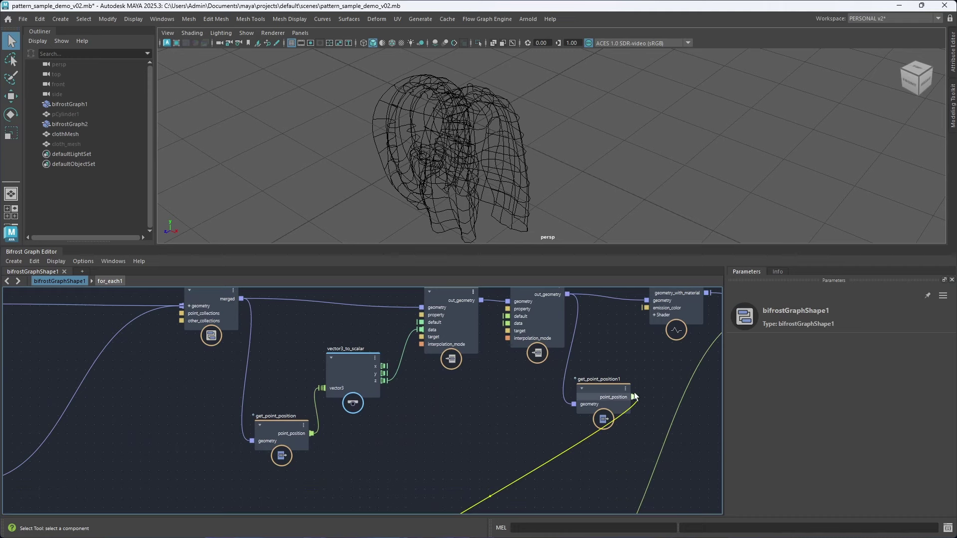
Rearrange the cloth sampling nodes, the output nodes and assign_diagnostic_material to open up space around get_closest_locations.
scroll(431, 429, "down", 5)
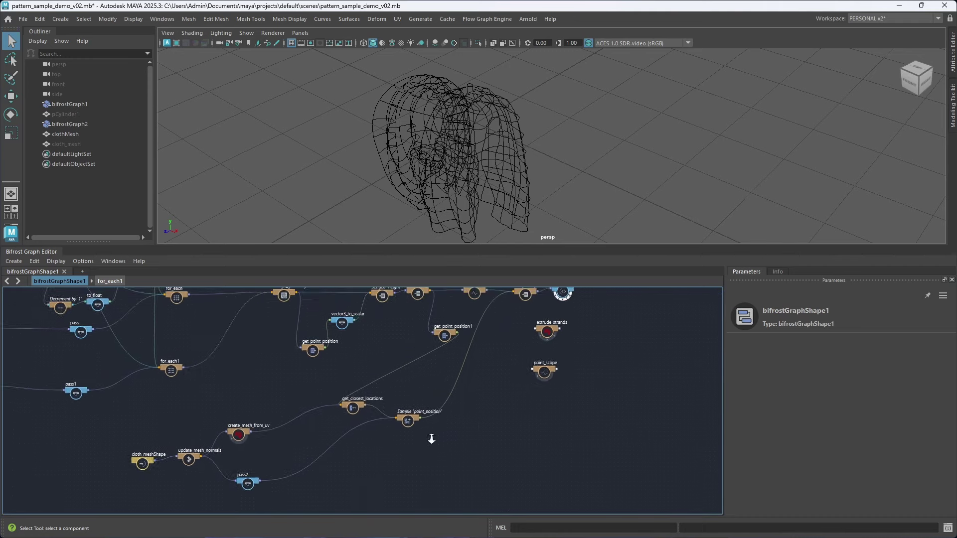
right_click_drag(432, 439, 427, 441, "alt")
left_click_drag(454, 501, 154, 407)
left_click_drag(368, 412, 476, 399)
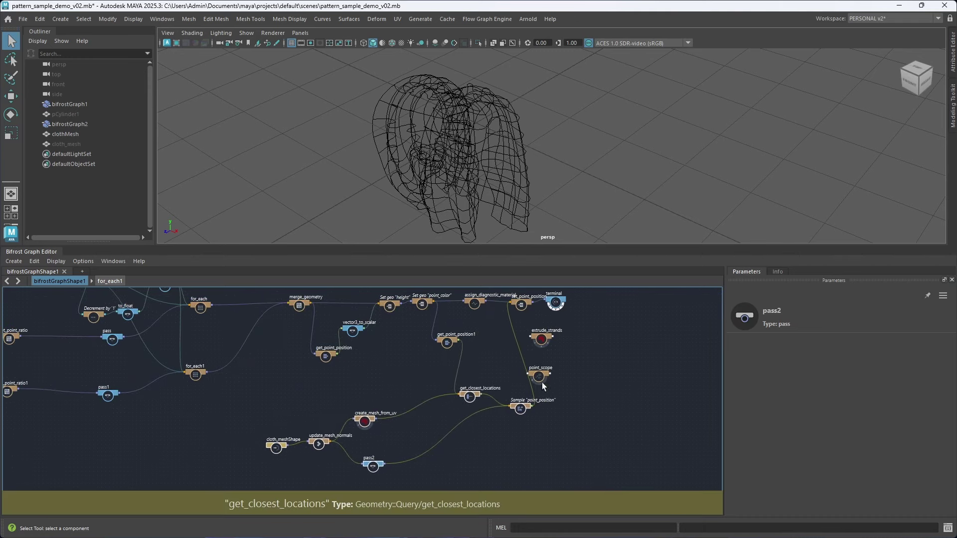
middle_click_drag(543, 383, 394, 435, "alt")
left_click_drag(503, 327, 514, 413)
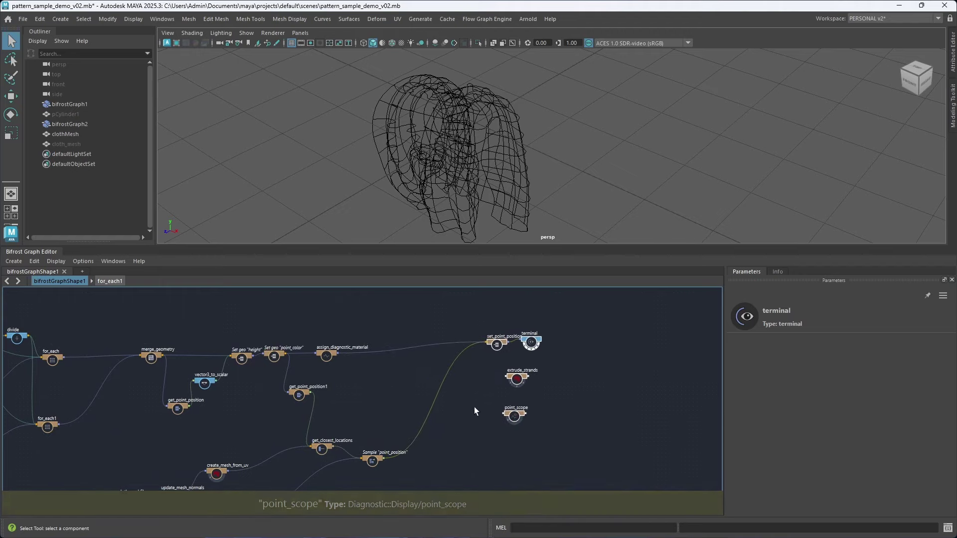
scroll(350, 395, "up", 3)
middle_click_drag(351, 396, 378, 391, "alt")
left_click_drag(331, 329, 383, 329)
middle_click_drag(383, 418, 415, 307, "alt")
scroll(389, 360, "up", 1)
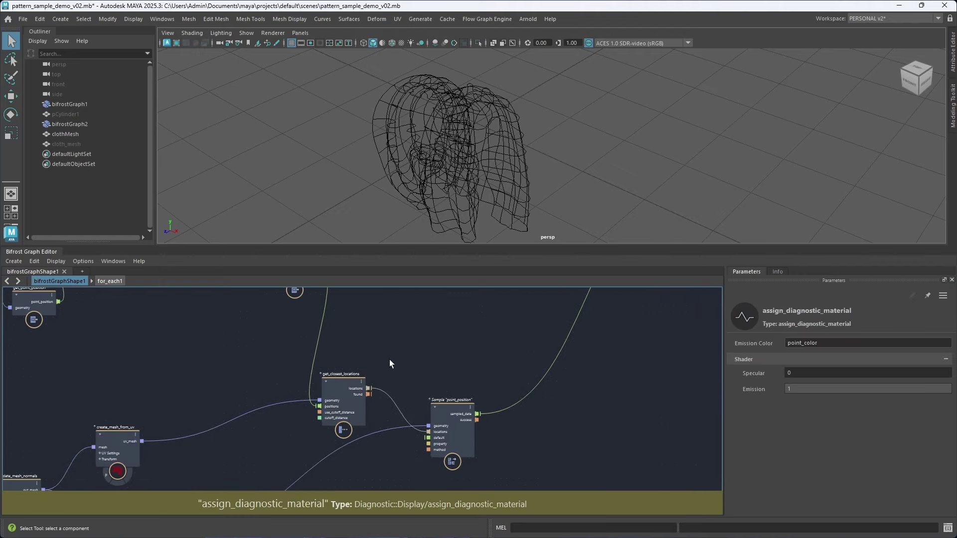
middle_click_drag(390, 360, 402, 354, "alt")
left_click_drag(357, 391, 351, 373)
Review the update_mesh_normals settings and the connections from the cloth mesh through the closest-location sampling to the height property.
scroll(445, 340, "down", 1)
middle_click_drag(444, 340, 432, 367, "alt")
scroll(426, 383, "up", 1)
scroll(493, 341, "down", 4)
middle_click_drag(353, 455, 427, 423, "alt")
scroll(299, 401, "up", 5)
middle_click_drag(349, 394, 346, 445, "alt")
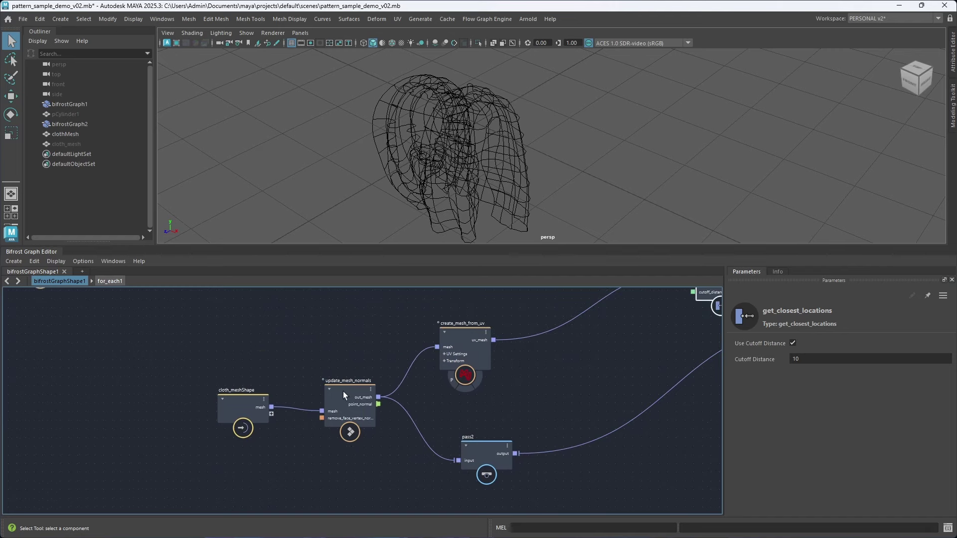
left_click(345, 394)
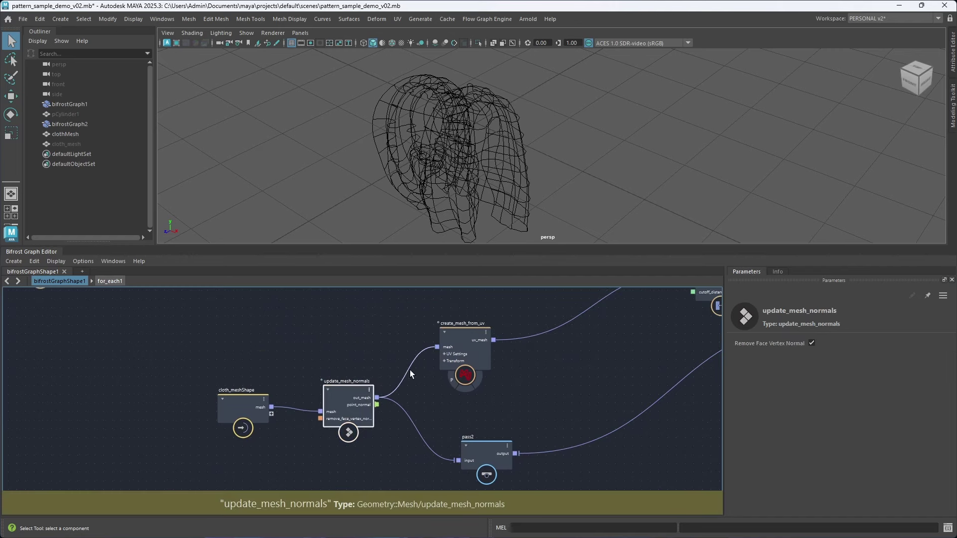
scroll(527, 382, "down", 3)
middle_click_drag(702, 326, 477, 397, "alt")
scroll(504, 364, "down", 2)
middle_click_drag(512, 351, 421, 398, "alt")
scroll(415, 364, "up", 3)
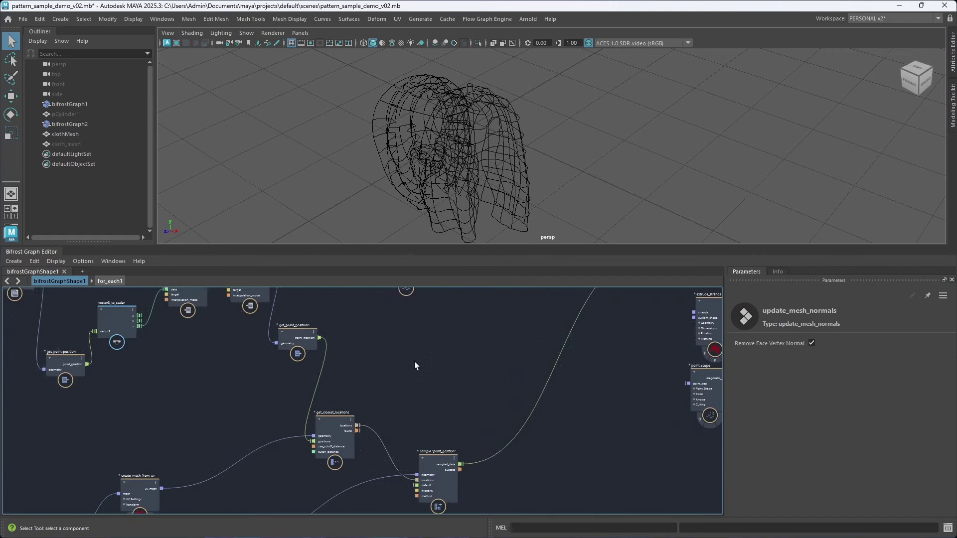
middle_click_drag(414, 362, 405, 403, "alt")
scroll(450, 190, "up", 2)
middle_click_drag(450, 192, 502, 164, "alt")
scroll(294, 355, "up", 3)
middle_click_drag(294, 334, 383, 368, "alt")
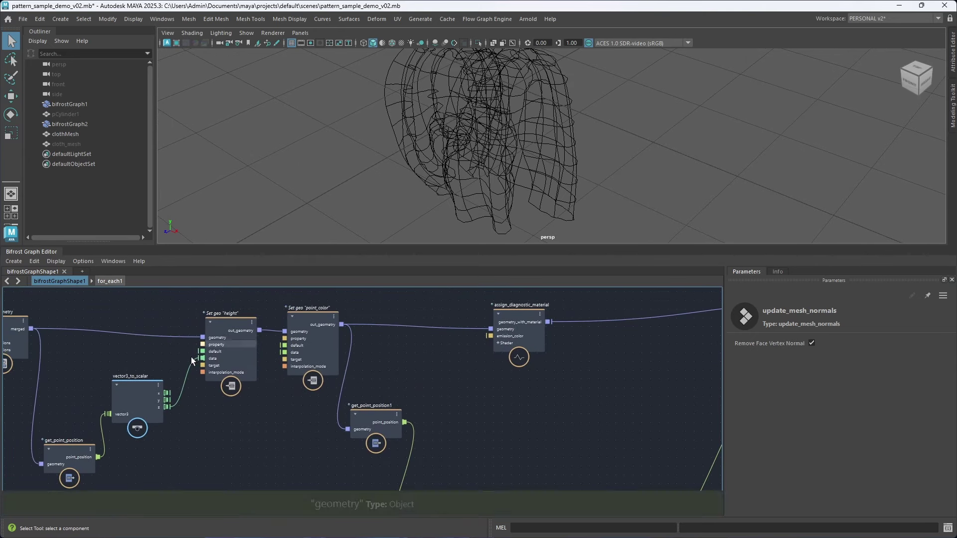
Duplicate the point_position sample_property node with its connections and place the copy above the original.
scroll(429, 418, "down", 2)
middle_click_drag(535, 485, 339, 396, "alt")
scroll(318, 375, "up", 2)
left_click(380, 439)
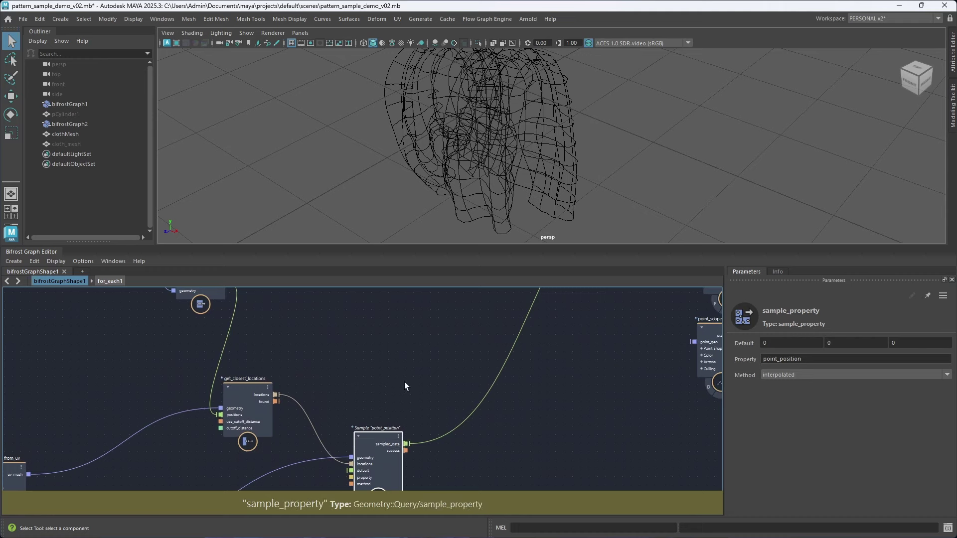
key("ctrl+d")
left_click_drag(378, 412, 414, 361)
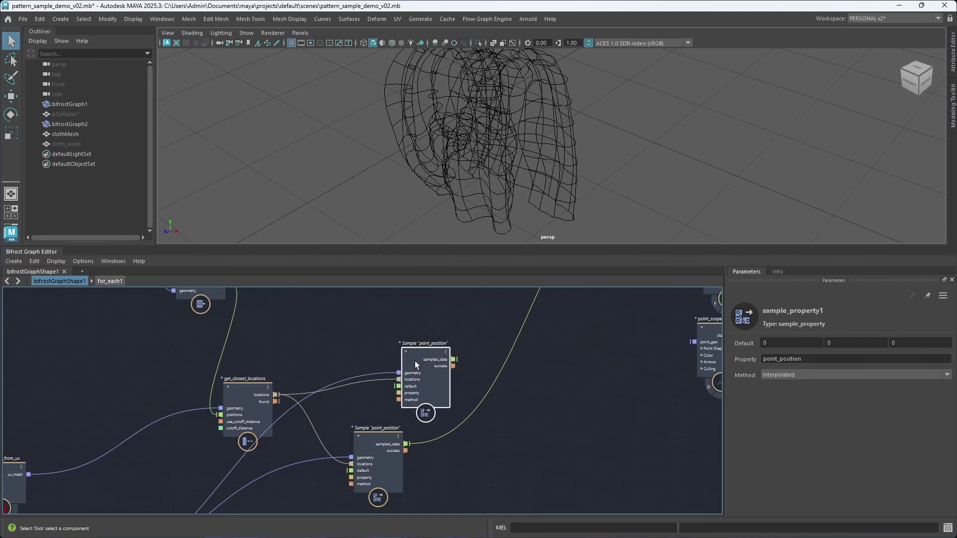
middle_click_drag(384, 333, 390, 366)
scroll(434, 389, "down", 2)
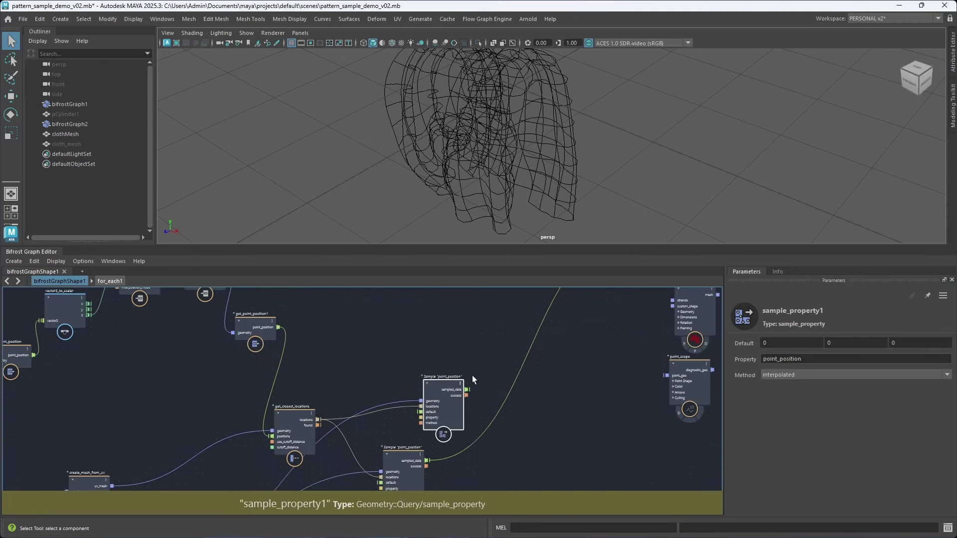
Set the duplicated sample_property node's Property to point_normal.
left_click(781, 359)
double_click(781, 360)
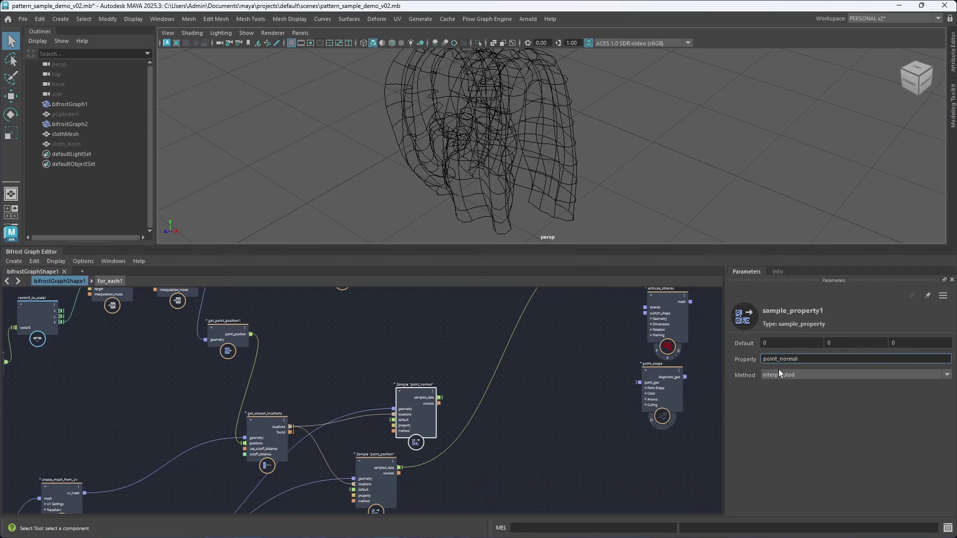
middle_click_drag(442, 367, 372, 403)
scroll(370, 415, "down", 1)
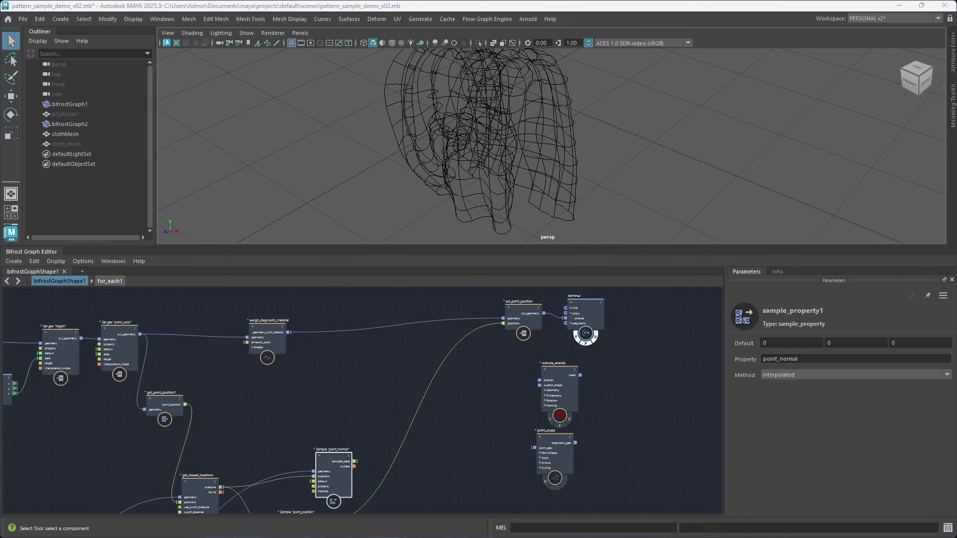
Move set_point_position closer to assign_diagnostic_material and shift the point_normal sampling node away from get_closest_locations.
middle_click_drag(331, 397, 366, 384)
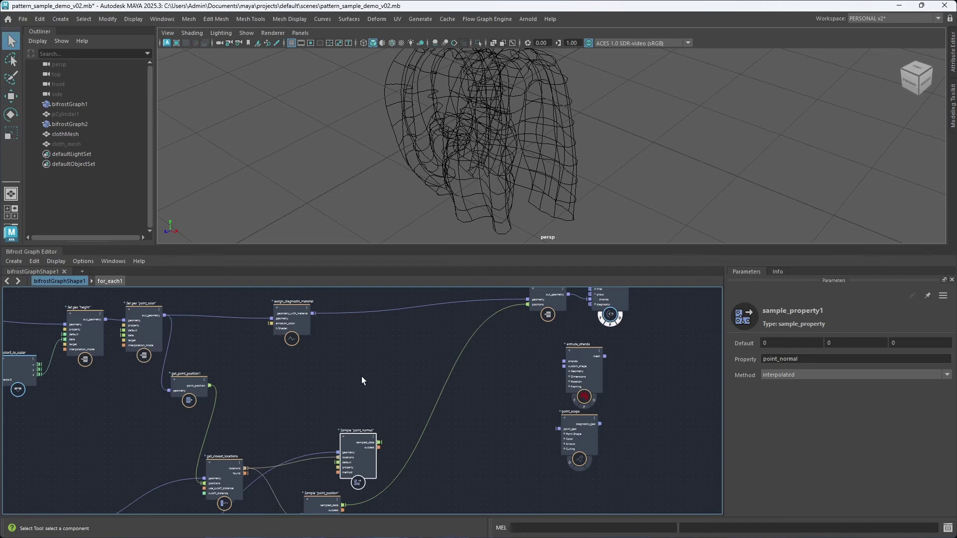
middle_click_drag(331, 412, 298, 430)
left_click_drag(523, 323, 370, 349)
middle_click_drag(398, 426, 389, 389)
left_click_drag(329, 442, 436, 411)
scroll(404, 363, "up", 2)
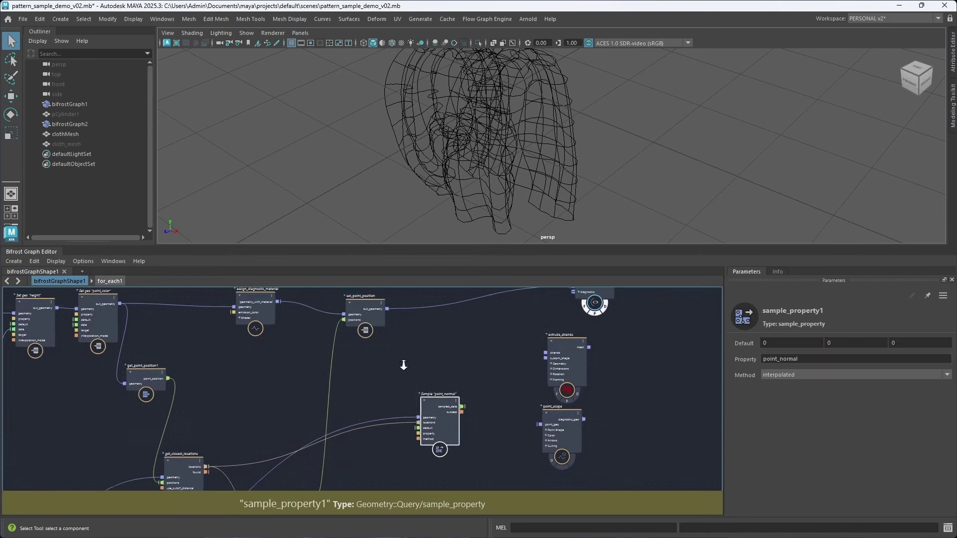
Try feeding set_point_position's out_geometry into the point_normal sampler, undo it, and move the sampler back beneath set_point_position.
left_click_drag(388, 304, 421, 421)
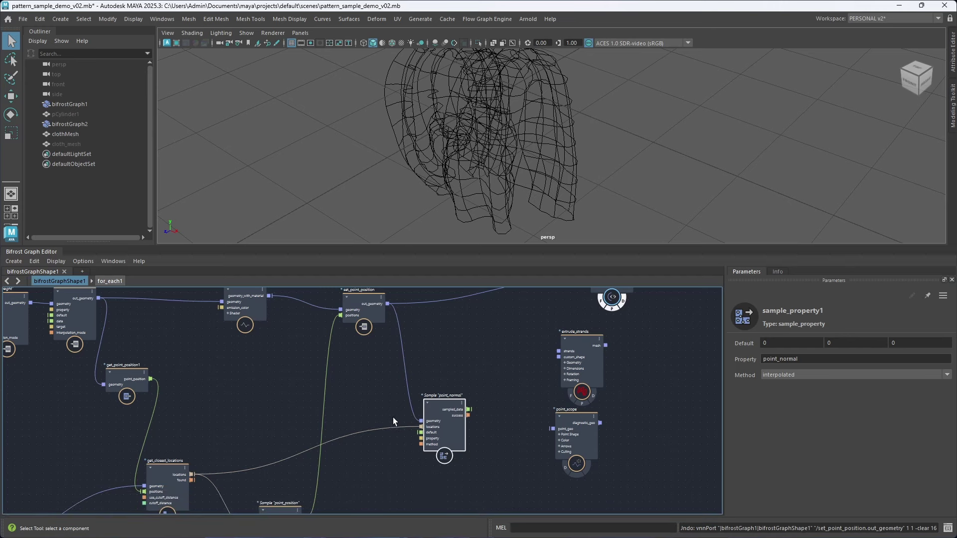
key("ctrl+z")
left_click_drag(429, 411, 338, 408)
middle_click_drag(411, 396, 329, 417)
scroll(369, 394, "up", 1)
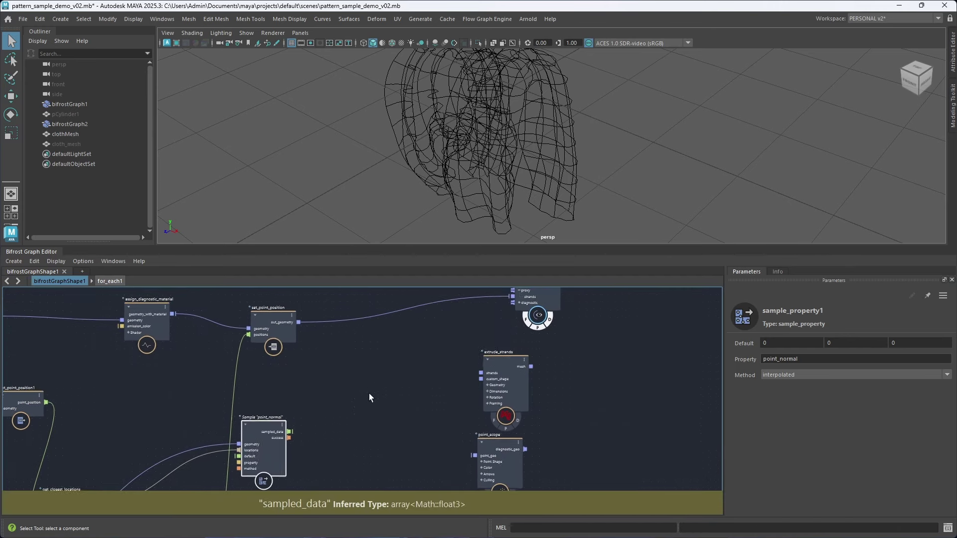
Add a set_geo_property node and insert it on the connection between set_point_position and the terminal's proxy strands.
middle_click_drag(371, 384, 343, 390)
left_click(343, 389)
key("Tab")
type("sgp")
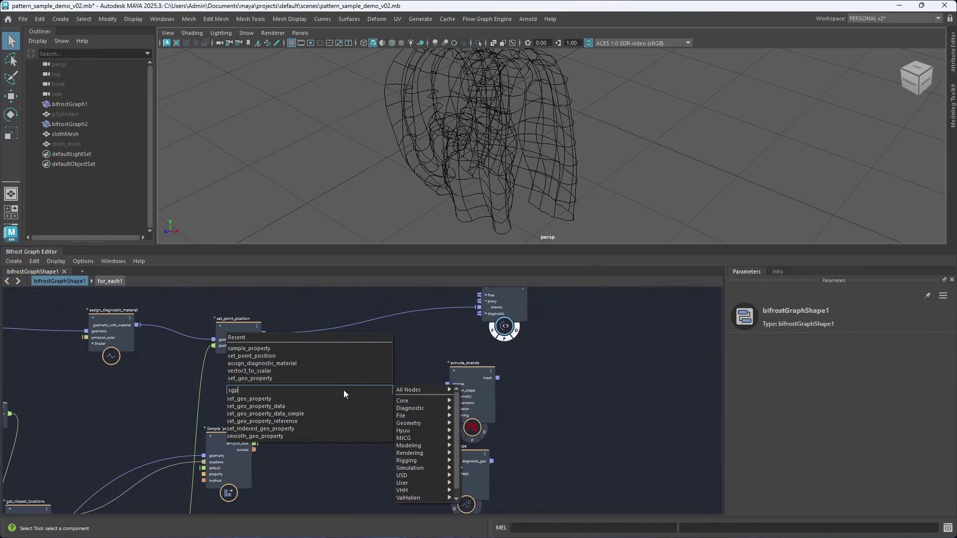
key("Down")
key("Return")
left_click_drag(336, 410, 334, 325)
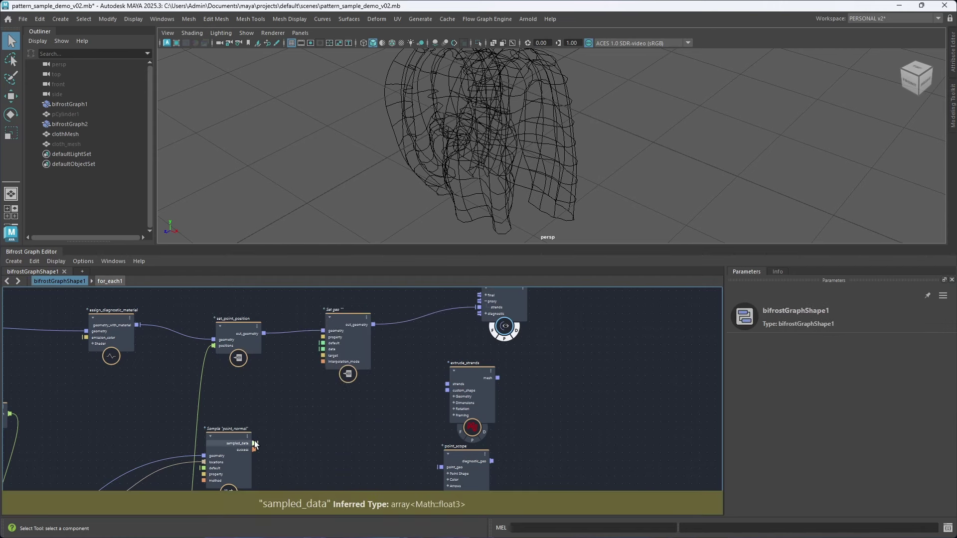
Store the sampled point_normal data through the new set_geo_property as __N, and move the output nodes away to make room.
left_click_drag(254, 443, 323, 352)
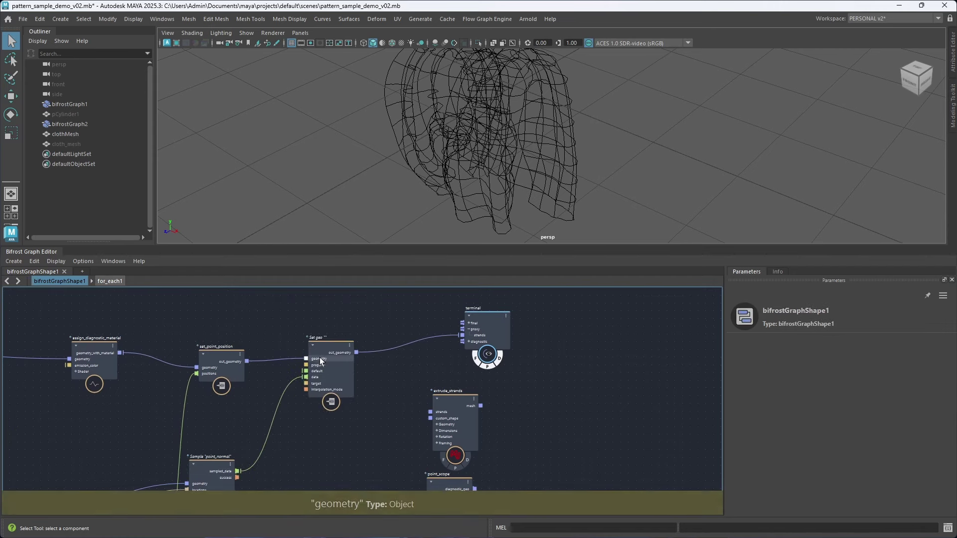
left_click(319, 357)
left_click(808, 344)
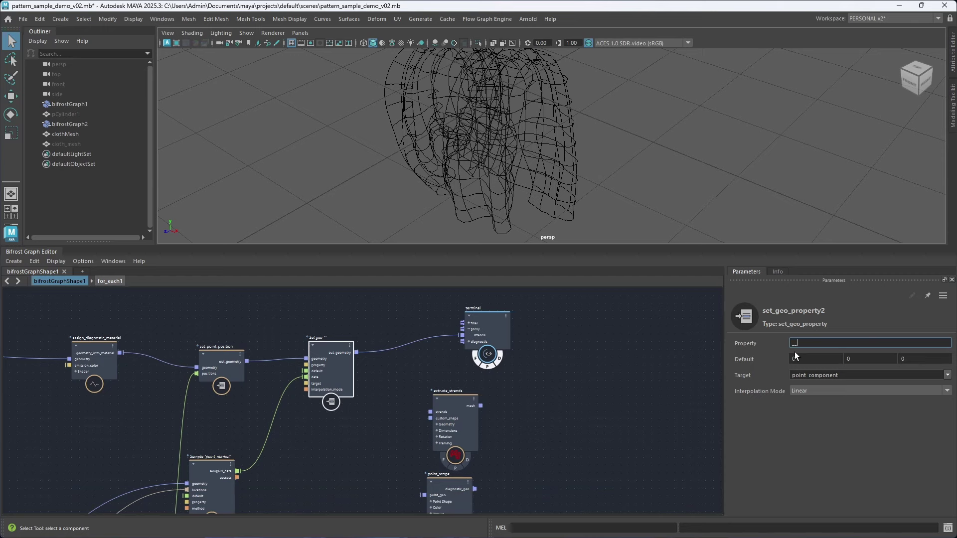
middle_click_drag(401, 384, 346, 364)
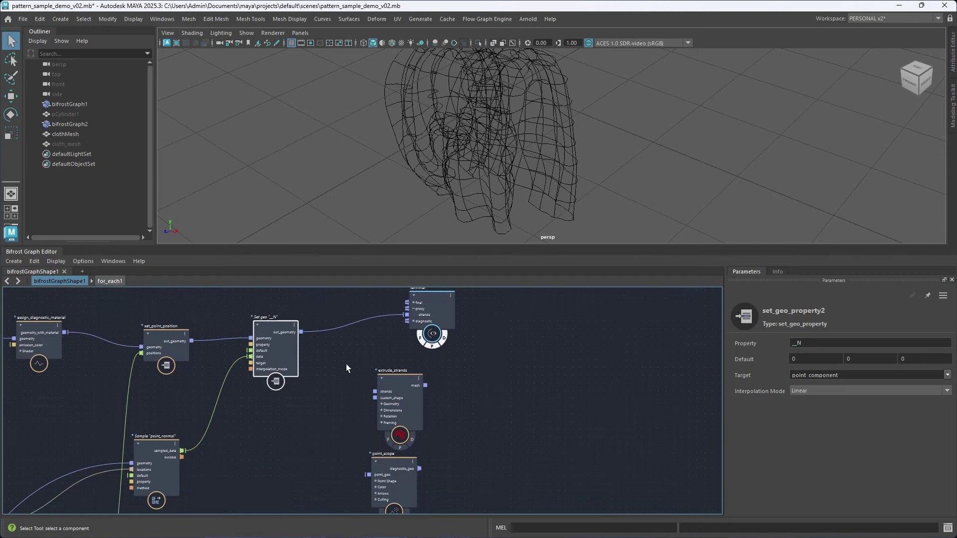
left_click(559, 399)
left_click(538, 322)
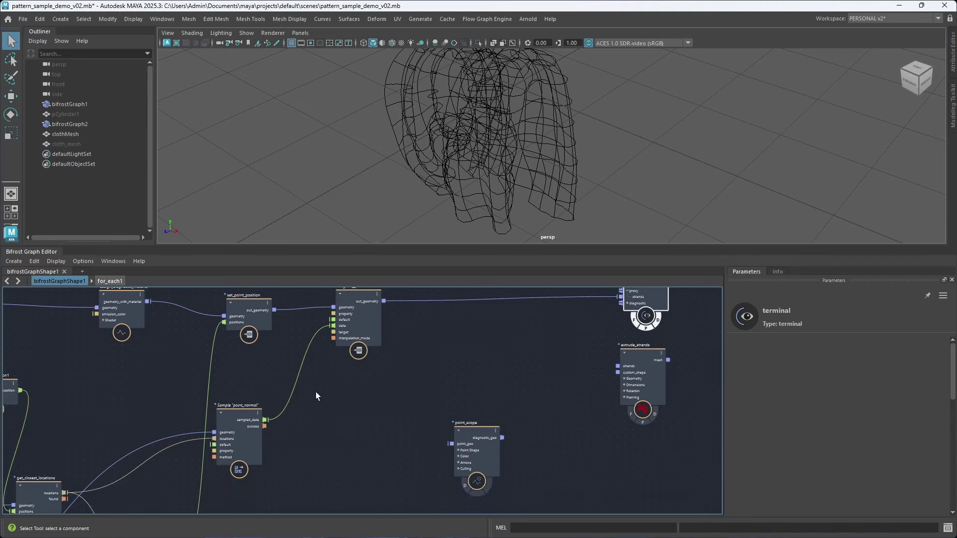
Inspect the sampled normals entering the __N node with a temporary watchpoint and the Data Browser.
right_click(296, 383)
left_click(330, 410)
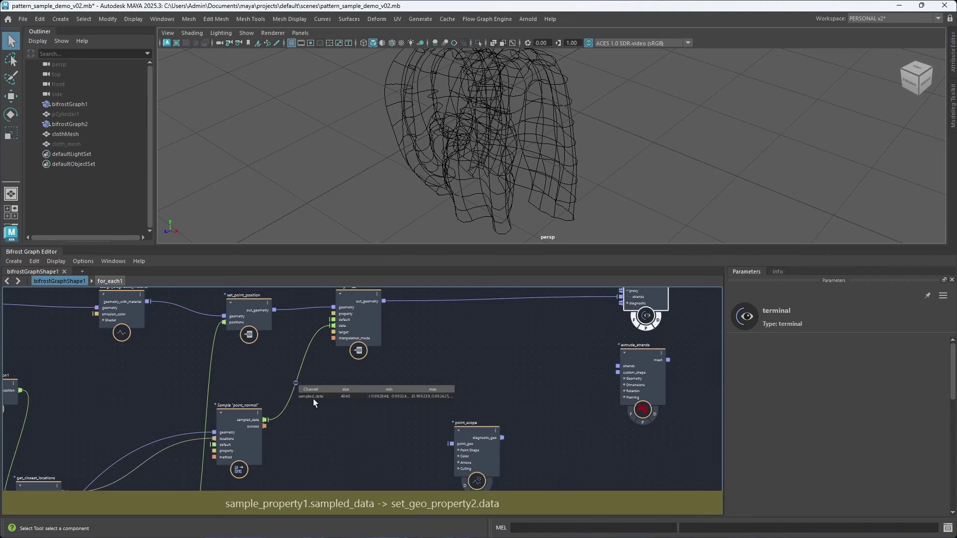
right_click(294, 383)
left_click(319, 421)
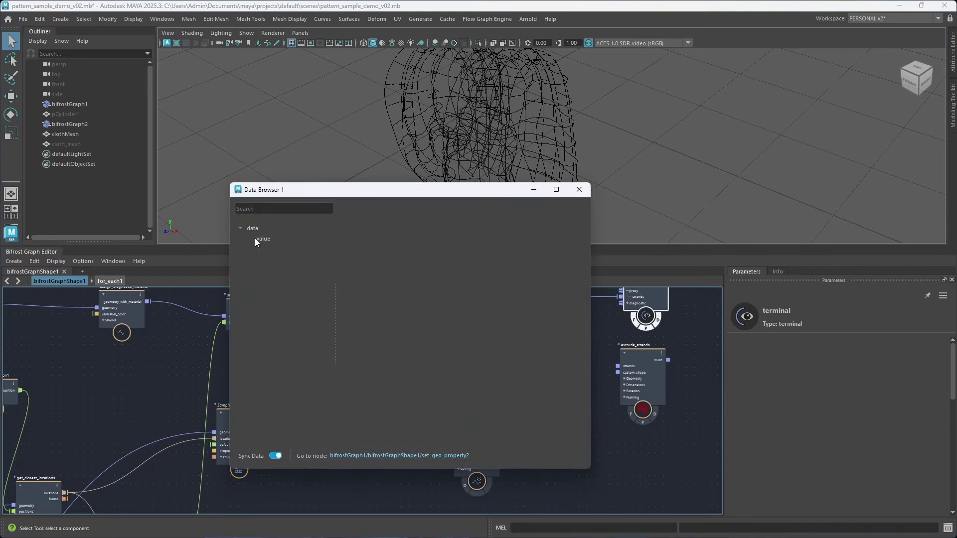
left_click(274, 239)
scroll(493, 321, "down", 5)
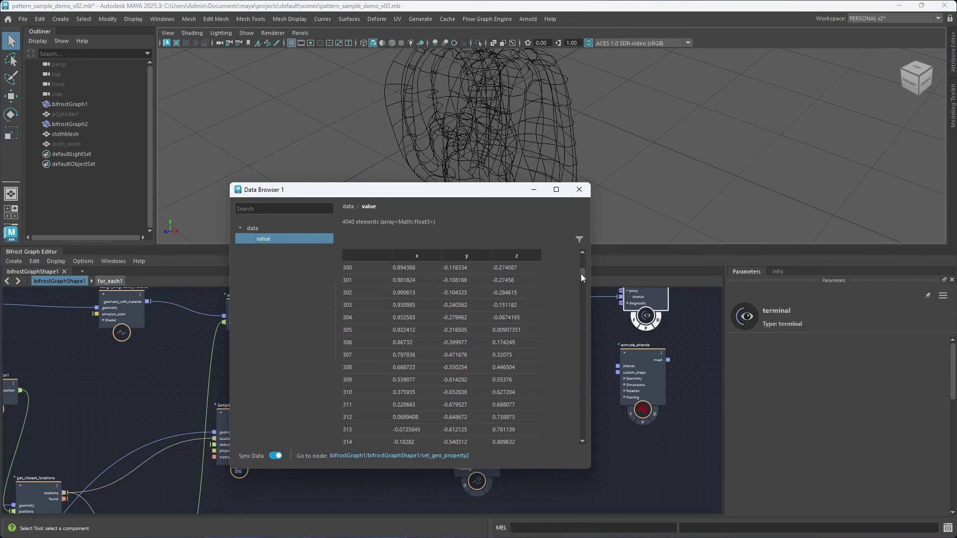
left_click_drag(582, 274, 583, 438)
left_click(579, 189)
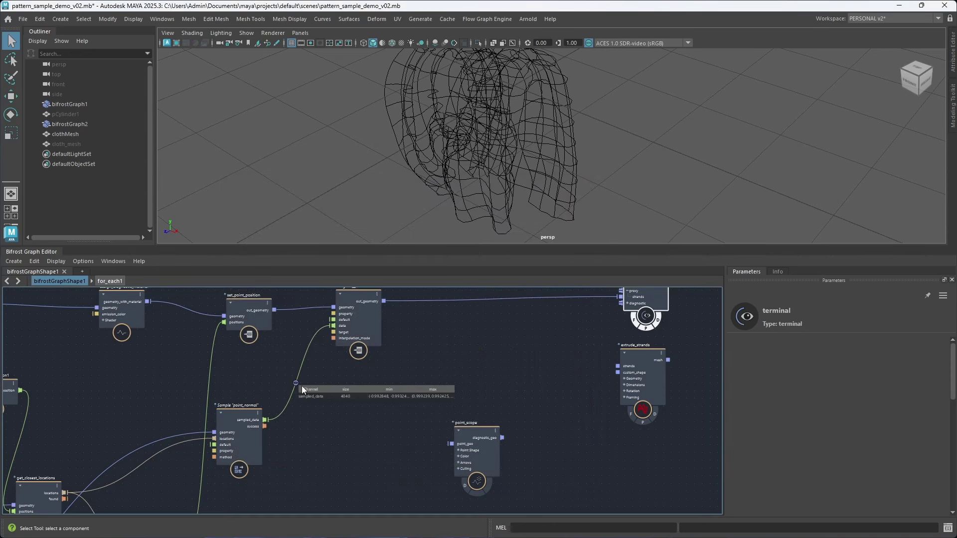
right_click(295, 383)
left_click(312, 400)
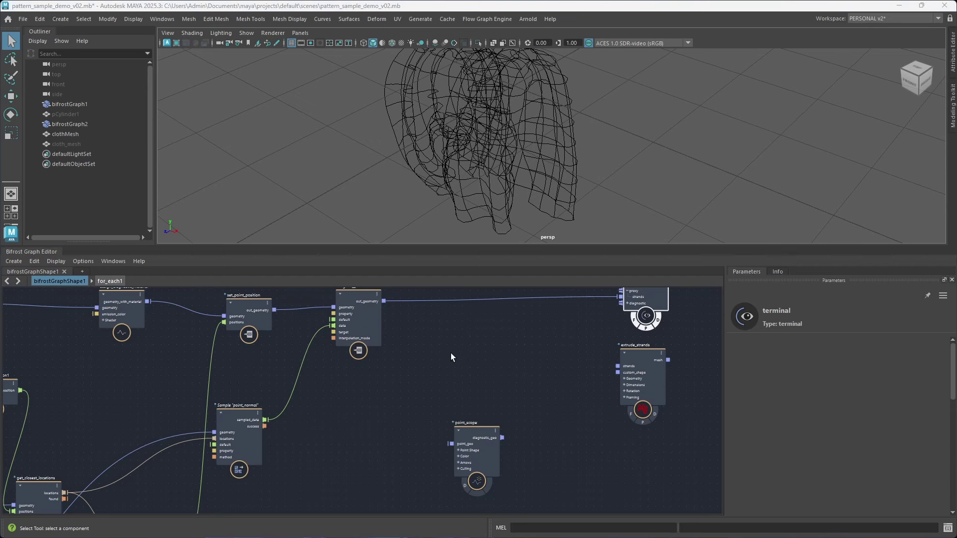
Reposition point_scope, the terminal and extrude_strands to open up space after the __N set_geo_property node.
middle_click_drag(459, 331, 372, 366, "alt")
scroll(372, 366, "up", 1)
mouse_move(373, 481)
left_mouse_down()
mouse_move(420, 444)
mouse_move(375, 470)
left_mouse_up()
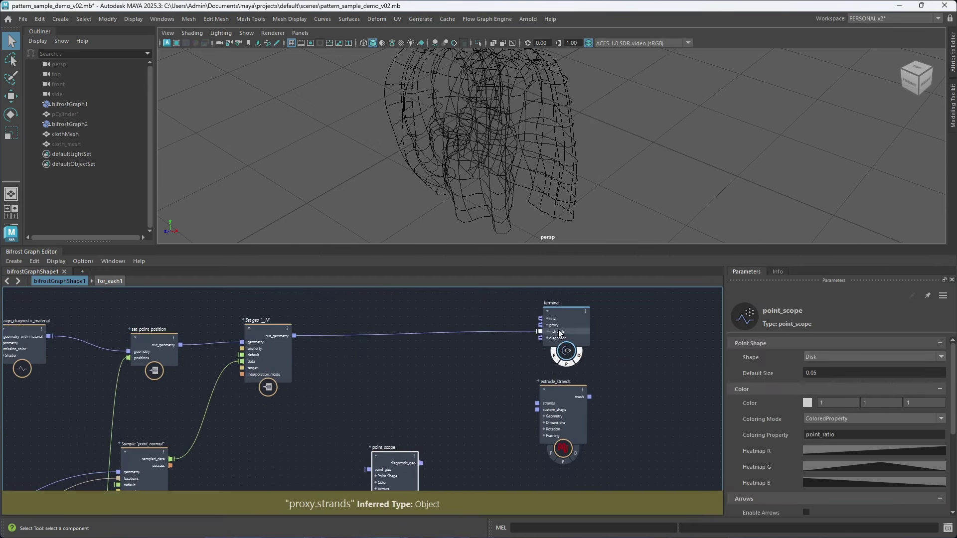
left_click_drag(558, 329, 632, 326)
left_click_drag(563, 399, 618, 409)
scroll(419, 373, "up", 1)
middle_click_drag(415, 372, 395, 383, "alt")
scroll(407, 388, "down", 1)
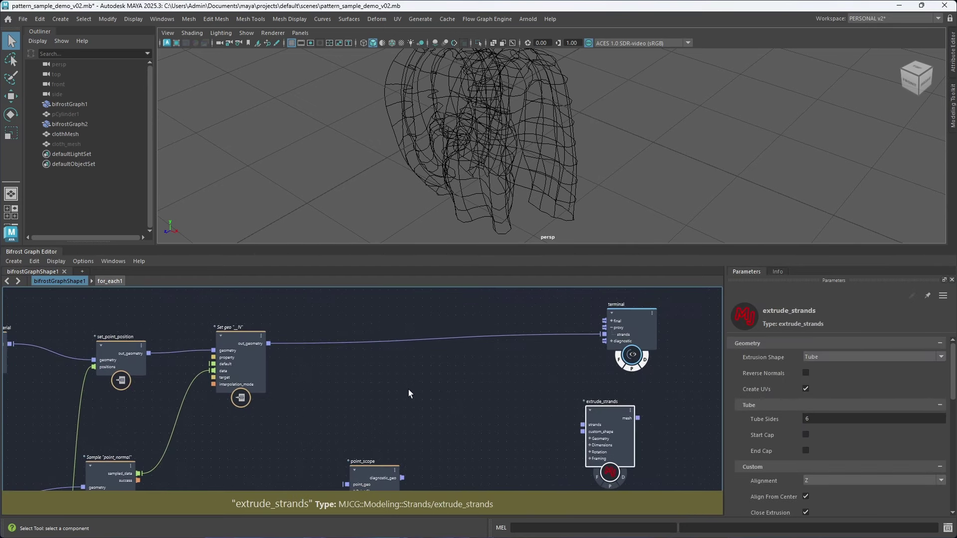
Add a get_geo_property node and feed it the out_geometry of the __N set_geo_property node.
scroll(404, 388, "up", 1)
left_click(360, 383)
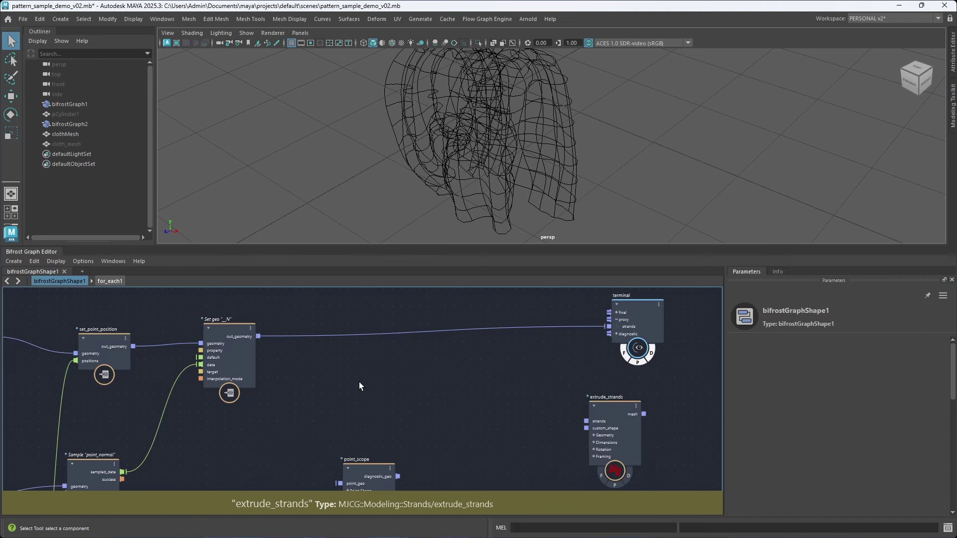
key("Tab")
type("ggp")
key("Down")
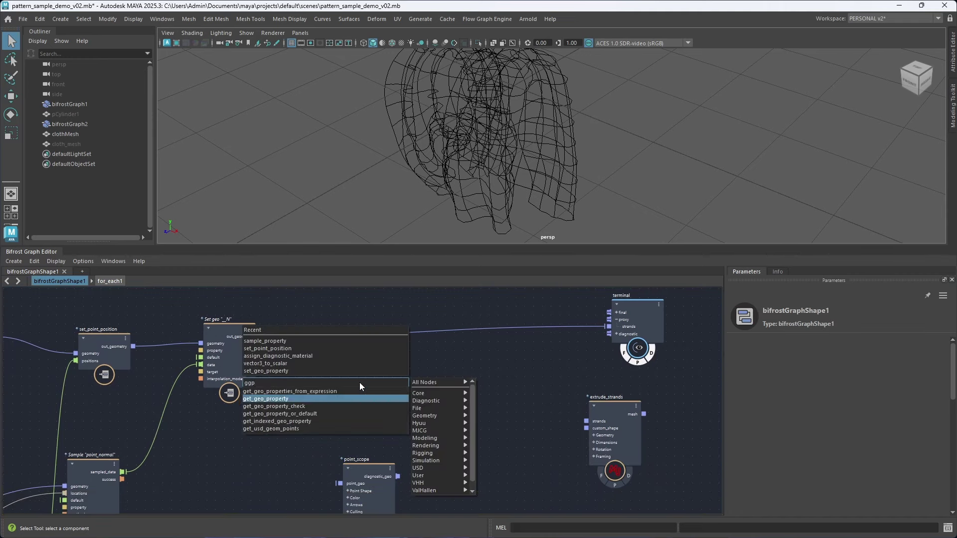
key("Return")
left_click_drag(258, 336, 340, 433)
left_click_drag(372, 420, 372, 396)
Set the get_geo_property node's type to array<Math::float3> and its Property to __N.
right_click(346, 423)
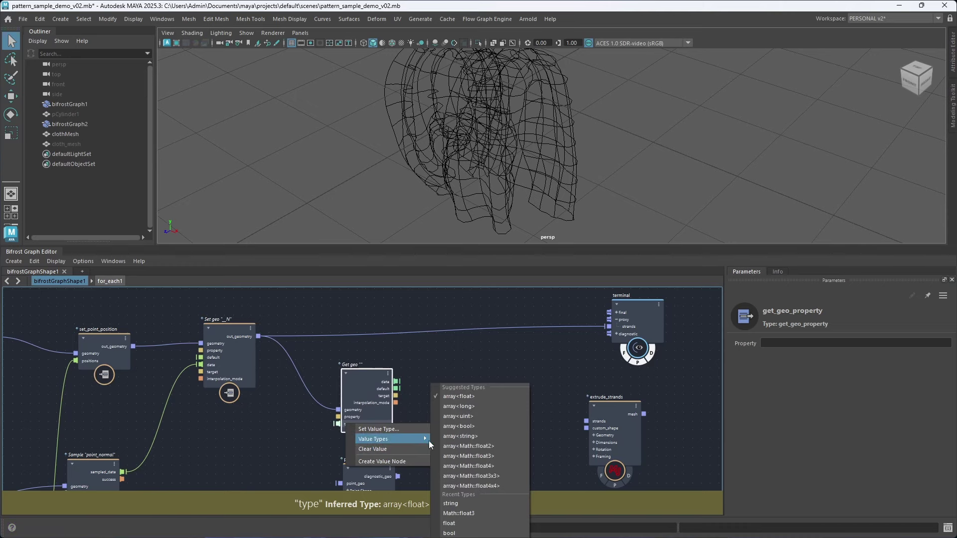
left_click(473, 456)
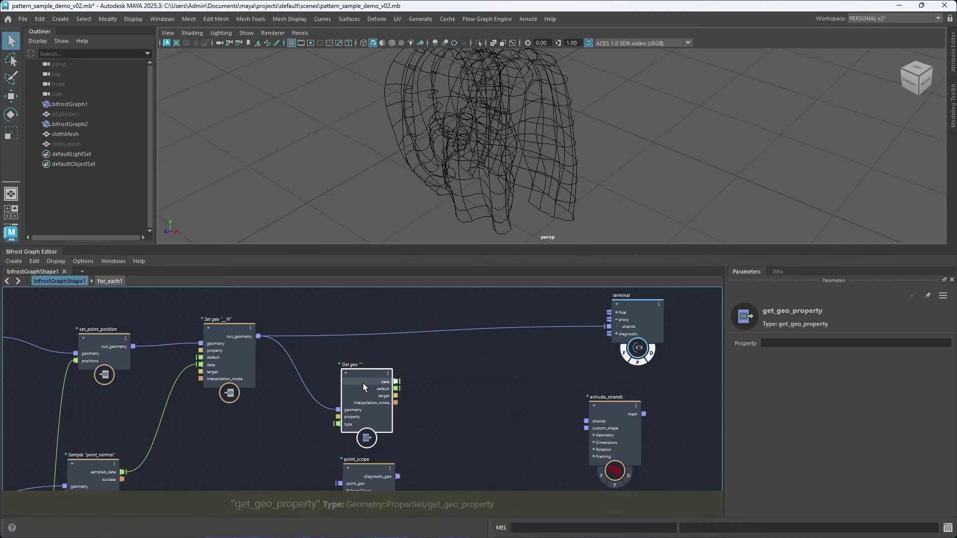
left_click(781, 346)
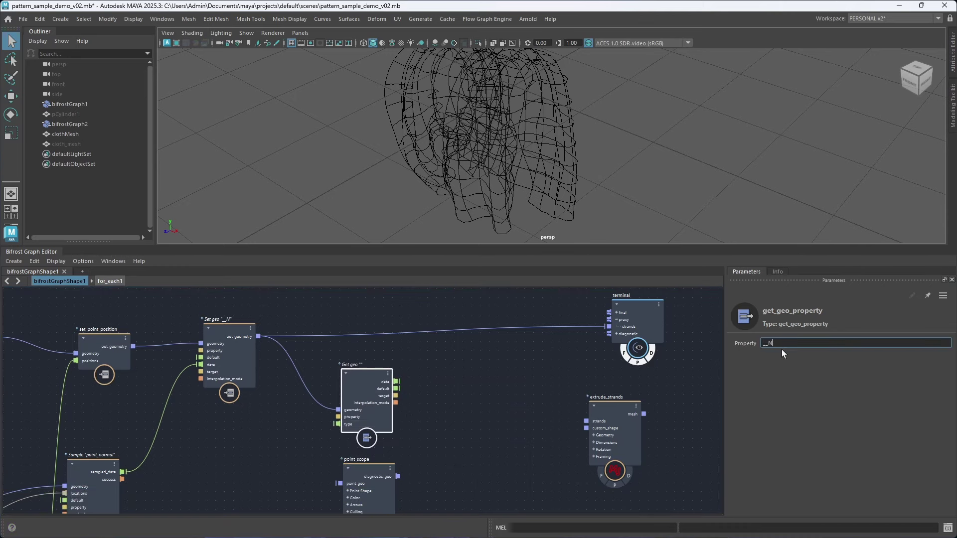
Duplicate the __N get_geo_property node with its connection, and set the copy's type to array<float> and Property to height.
middle_click_drag(424, 412, 428, 348, "alt")
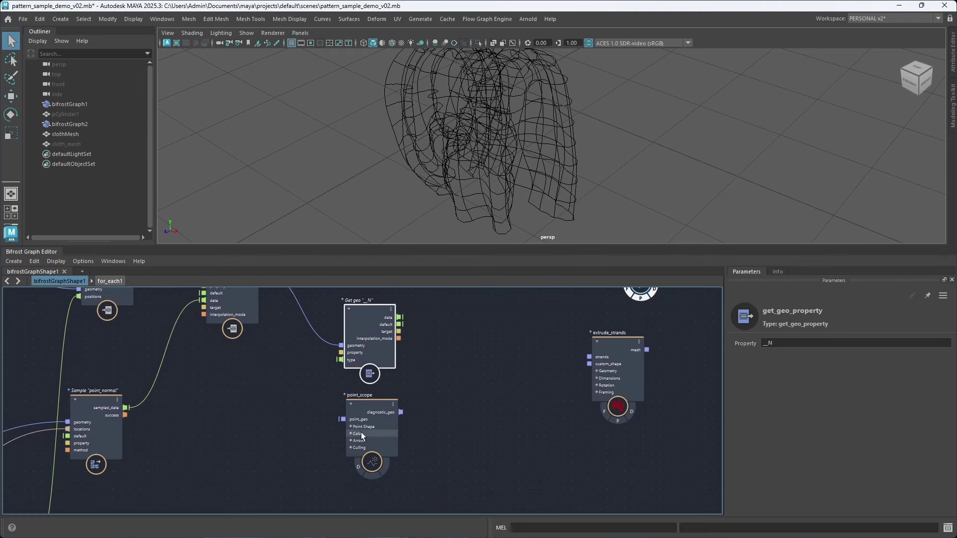
left_click_drag(362, 436, 363, 510)
left_click(373, 341)
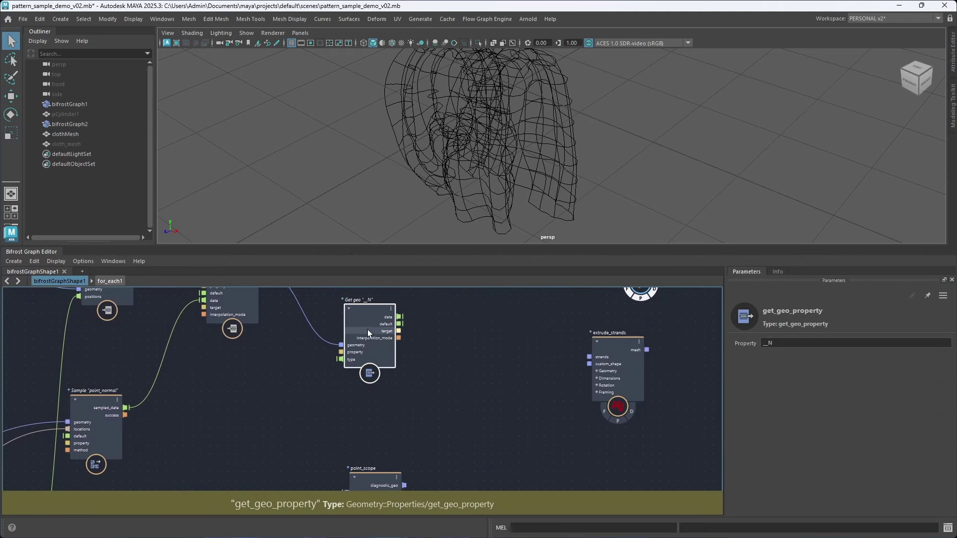
key("ctrl+d")
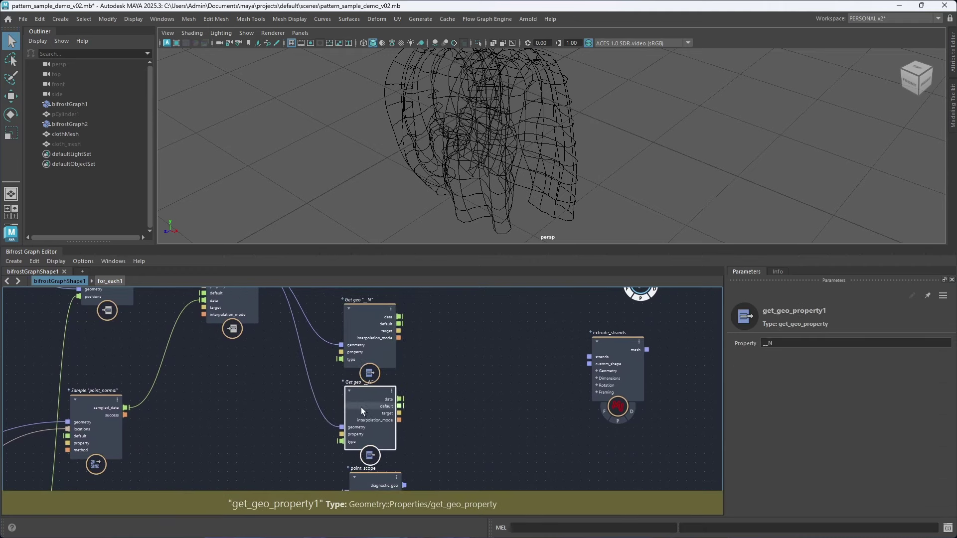
right_click(351, 441)
mouse_move(400, 459)
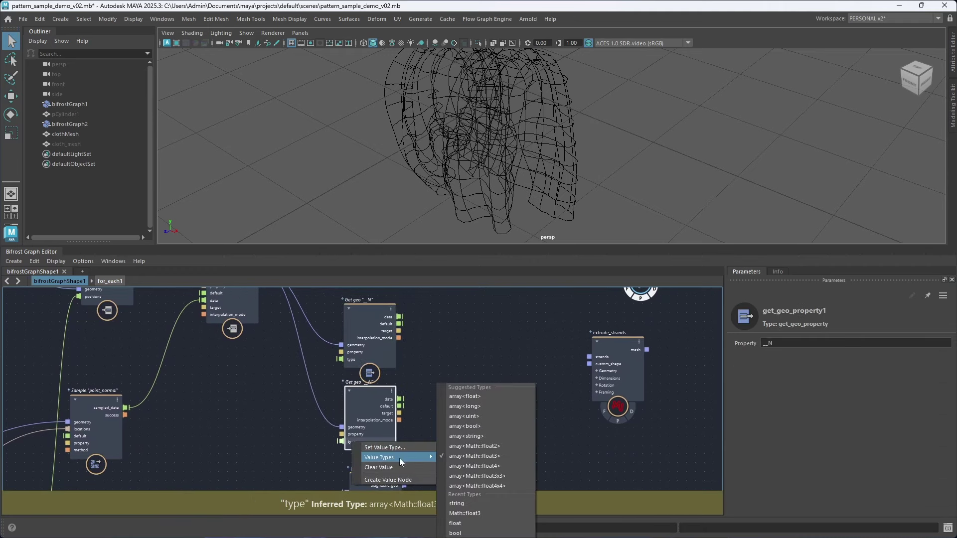
left_click(471, 397)
left_click(786, 342)
key("ctrl+a")
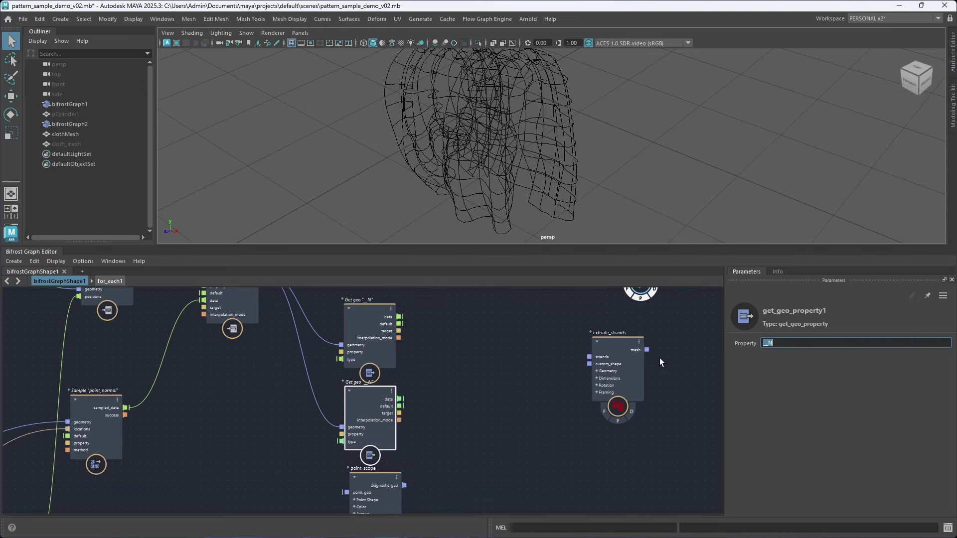
type("height")
Add a multiply node and connect the data outputs of the __N and height get_geo_property nodes to it.
middle_click_drag(461, 371, 398, 398, "alt")
left_click(396, 396)
key("Tab")
type("mult")
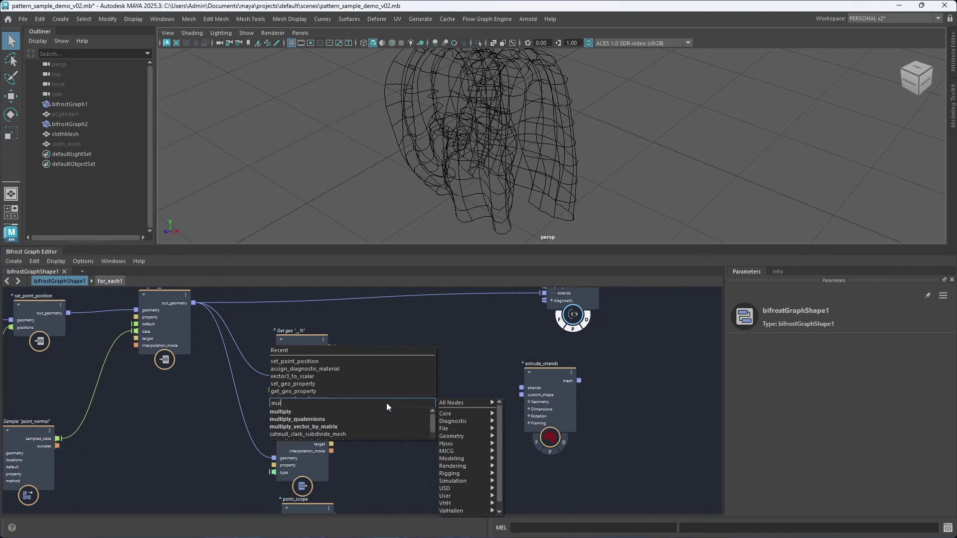
key("Down")
key("Return")
left_click_drag(385, 429, 405, 379)
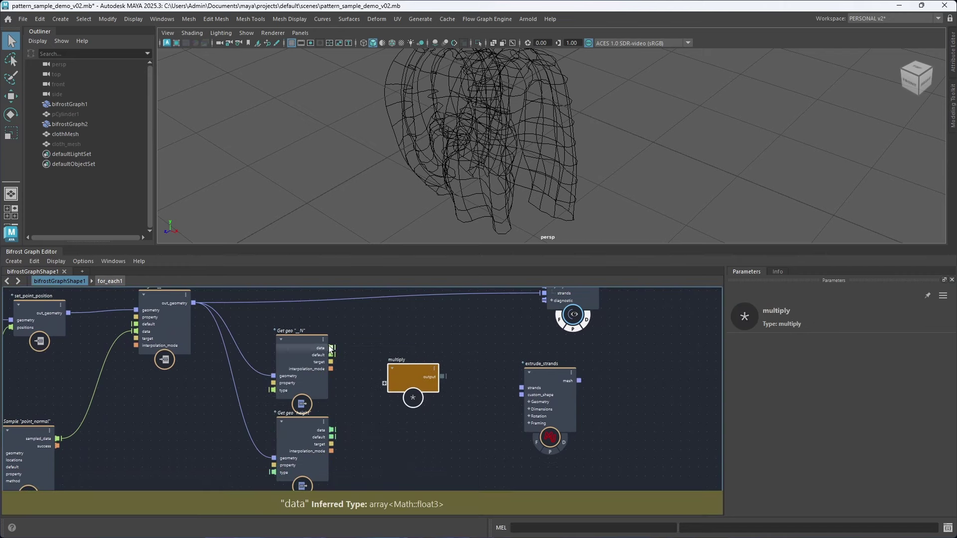
left_click_drag(331, 348, 384, 390)
left_click_drag(332, 430, 384, 391)
middle_click_drag(420, 438, 329, 461, "alt")
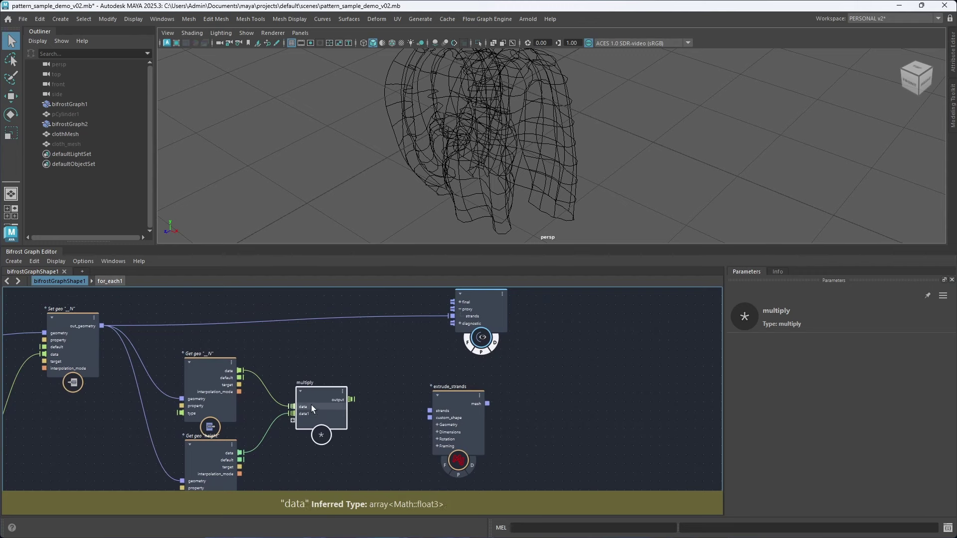
left_click_drag(320, 408, 316, 407)
Shift extrude_strands aside and place an add node after the multiply node.
middle_click_drag(378, 419, 333, 444, "alt")
left_click(428, 431)
left_click_drag(428, 430, 477, 425)
left_click(339, 398)
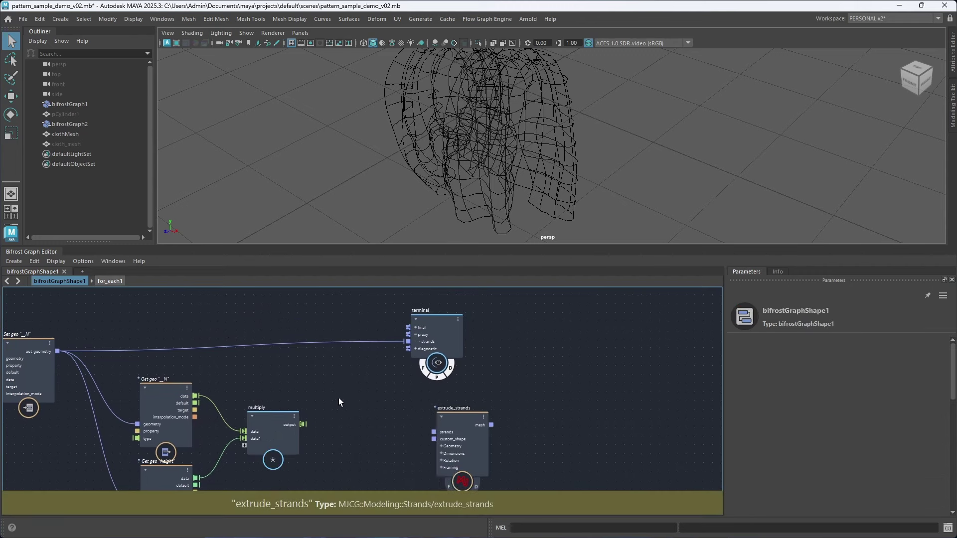
key("Tab")
type("add")
key("Return")
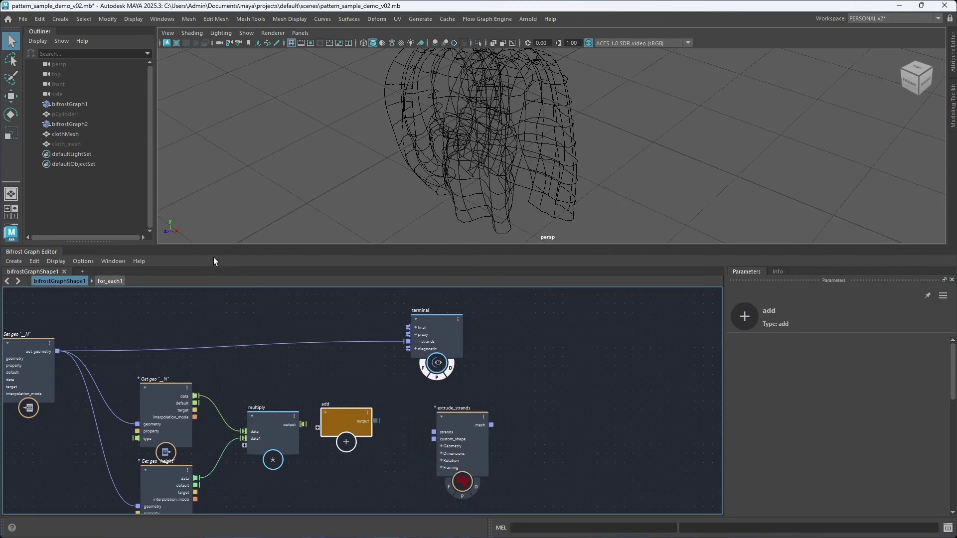
Add a get_point_position node above the __N get_geo_property node, fed by the set __N node's out_geometry.
middle_click_drag(165, 322, 188, 355)
left_click(173, 355)
key("Tab")
type("gp")
key("Down")
key("Down")
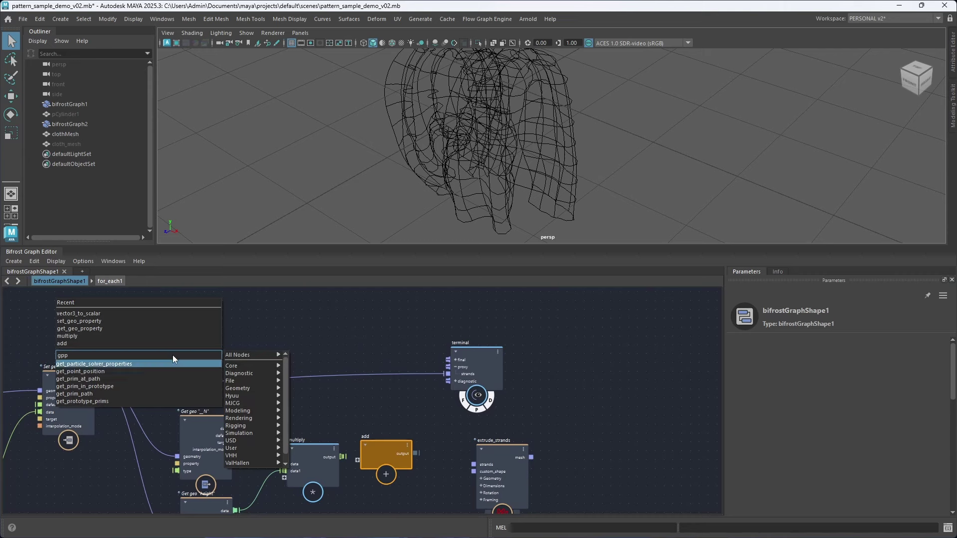
key("Return")
left_click_drag(98, 383, 204, 337)
Insert a set_point_position node between the set __N node and the terminal's strands input.
left_click(360, 355)
key("Tab")
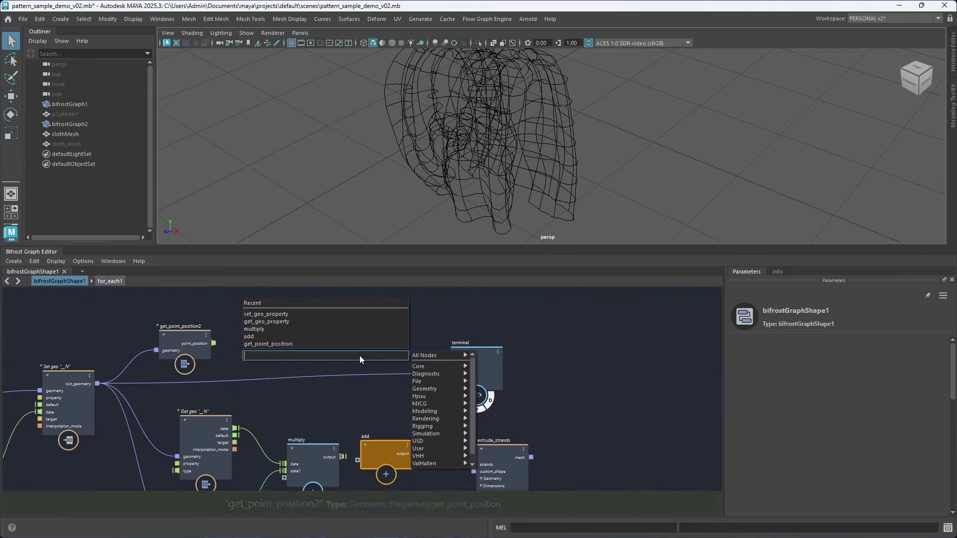
type("spp")
key("Down")
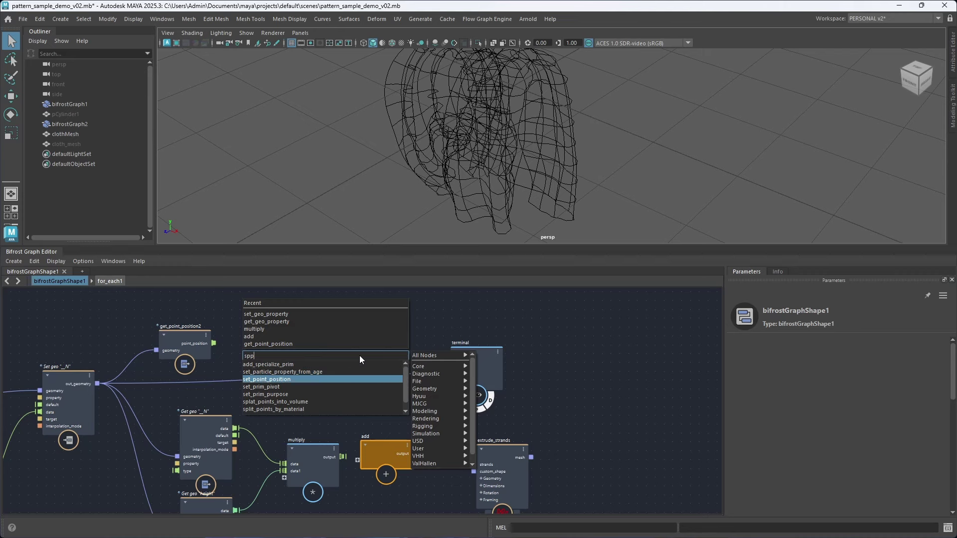
key("Return")
left_click(372, 381)
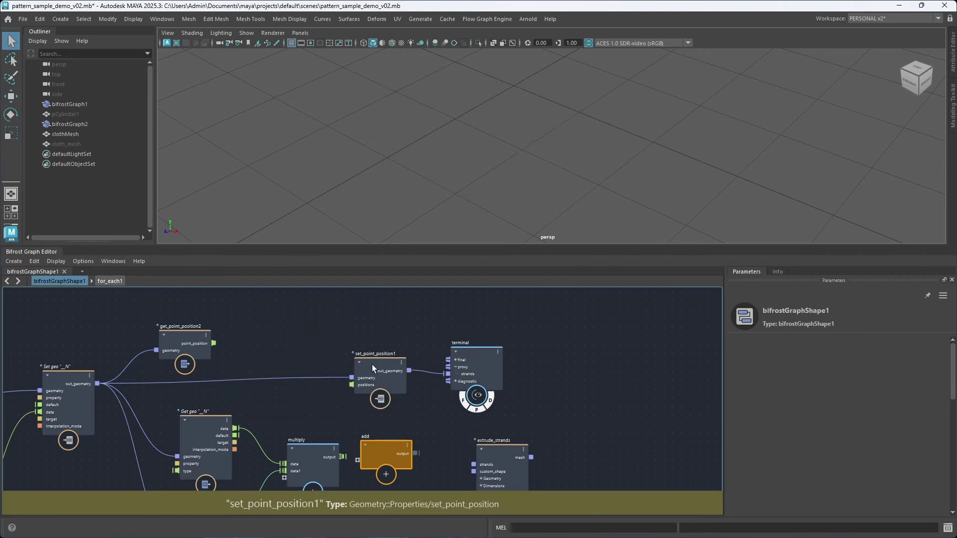
Connect point_position and the multiply output to the add node, and feed its output into set_point_position1's positions.
left_click_drag(215, 344, 347, 438)
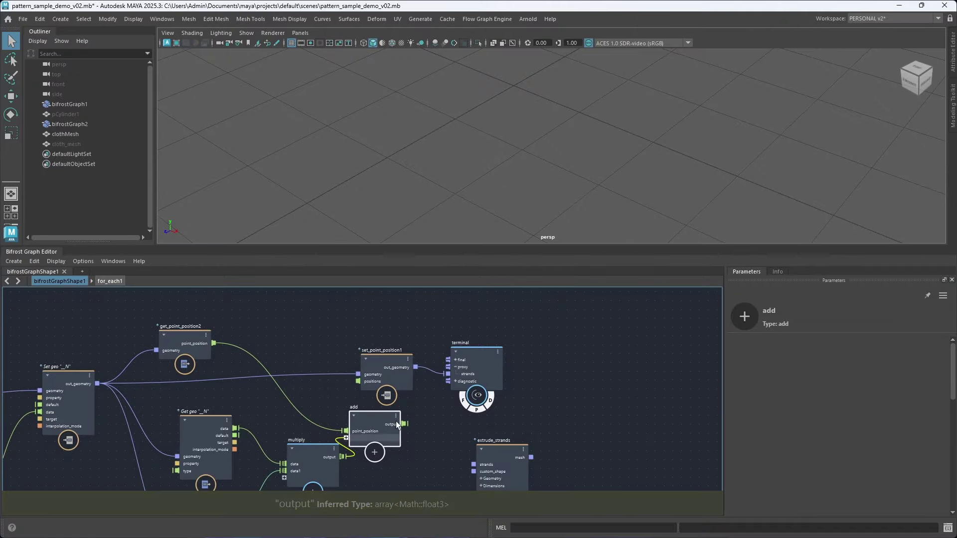
left_click_drag(404, 425, 358, 382)
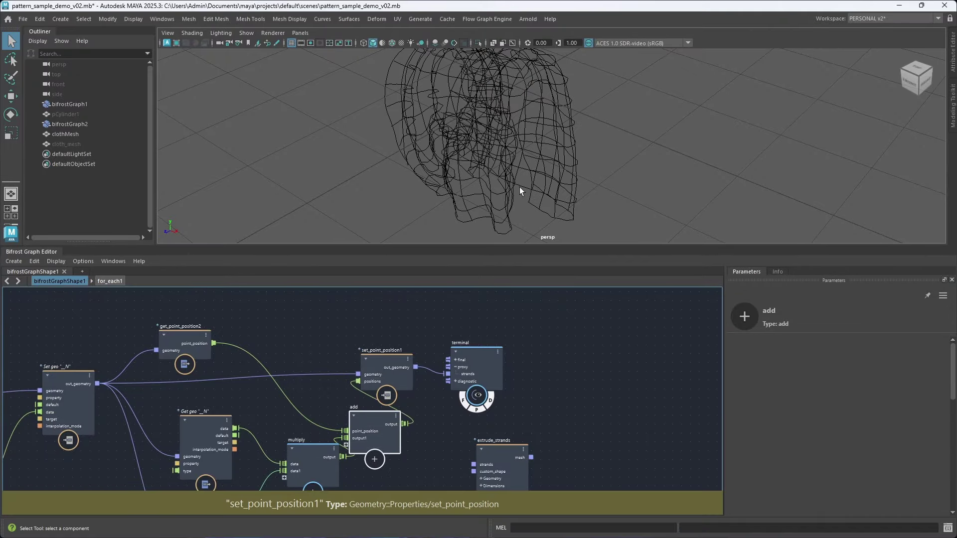
left_click_drag(518, 193, 451, 118, "alt")
scroll(451, 120, "up", 5)
middle_click_drag(453, 140, 532, 169, "alt")
left_click_drag(531, 169, 615, 167, "alt")
Spread out the terminal, set_point_position1 and add nodes to tidy the end of the graph.
left_click_drag(463, 366, 549, 359)
left_click_drag(382, 367, 469, 349)
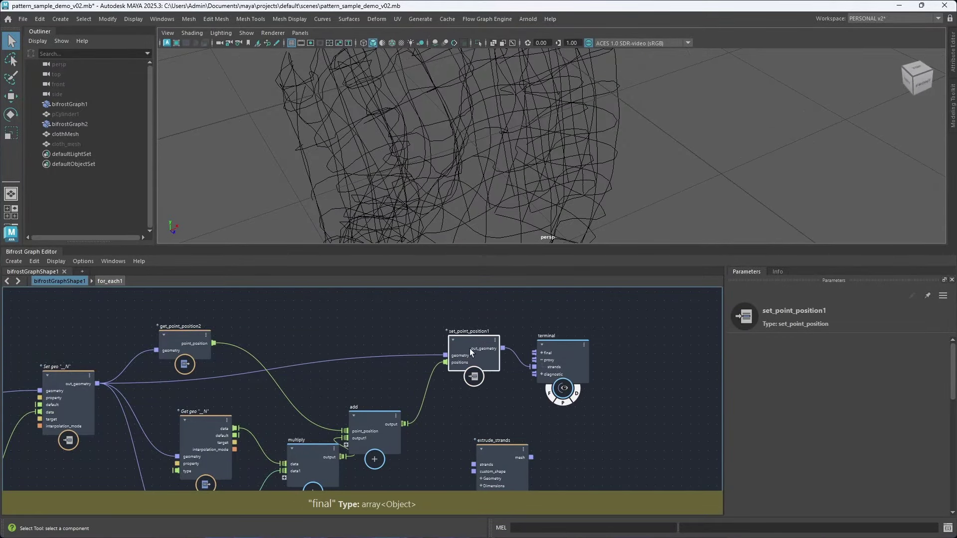
left_click_drag(364, 422, 382, 397)
Set the long value node that drives the for_each max_iterations to 100.
right_click_drag(429, 429, 409, 459, "alt")
middle_click_drag(387, 479, 473, 408, "alt")
right_click_drag(474, 409, 452, 433, "alt")
middle_click_drag(428, 441, 447, 421, "alt")
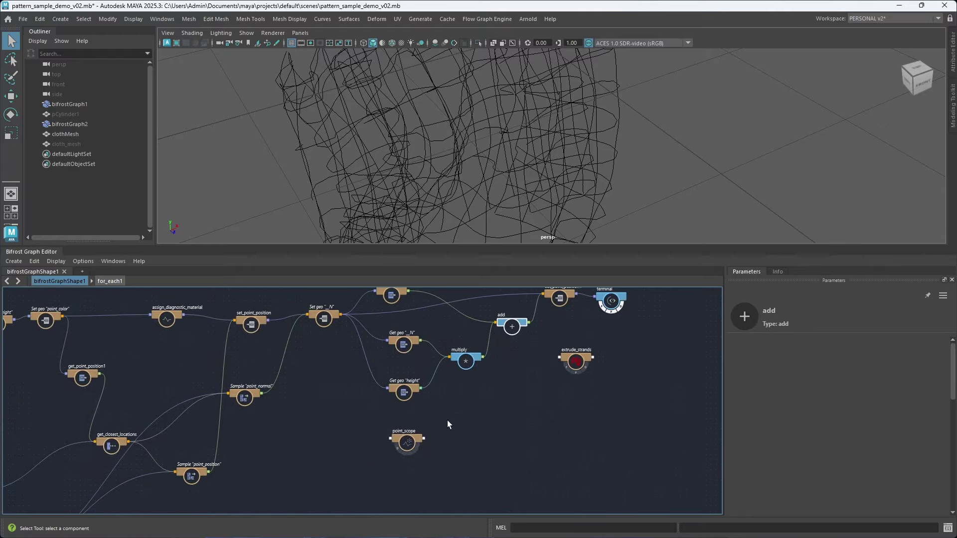
right_click_drag(447, 421, 486, 402, "alt")
middle_click_drag(500, 382, 450, 423, "alt")
middle_click_drag(471, 390, 442, 435, "alt")
right_click_drag(442, 435, 434, 454, "alt")
middle_click_drag(98, 453, 540, 393, "alt")
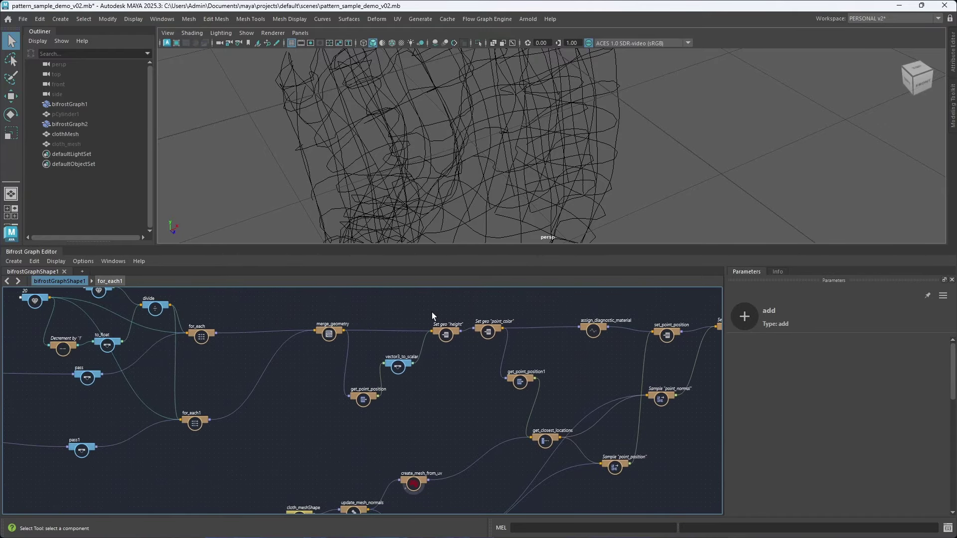
left_click_drag(442, 205, 466, 182, "alt")
right_click_drag(274, 403, 162, 433, "alt")
middle_click_drag(162, 435, 279, 441, "alt")
right_click_drag(185, 354, 343, 354, "alt")
left_click(343, 354)
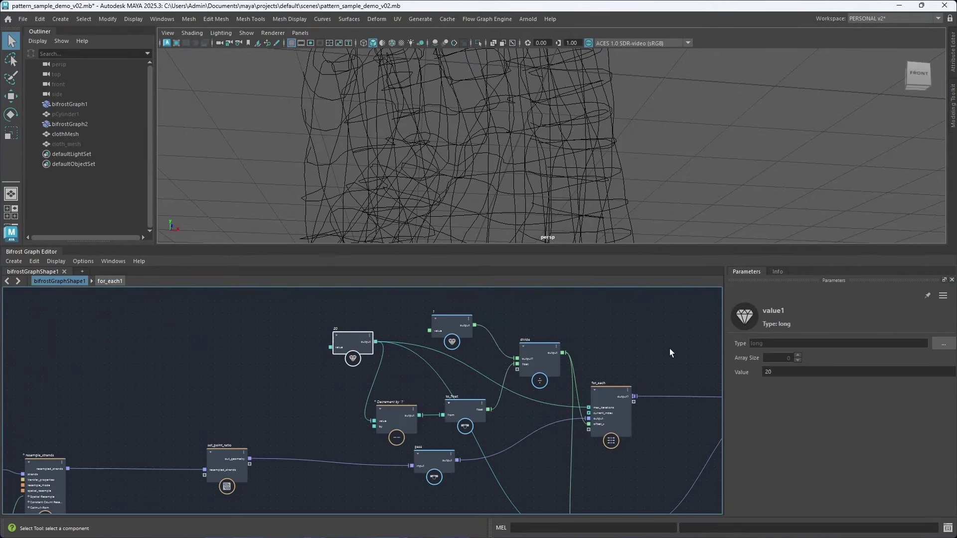
left_click(796, 372)
type("100")
key("Return")
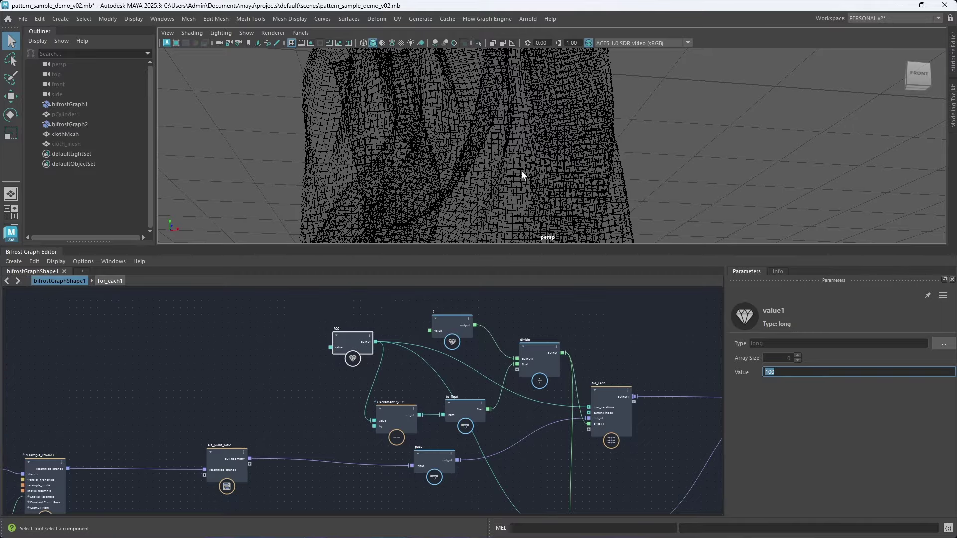
Set the float value node feeding both resample_strands nodes to 0.001.
left_click_drag(521, 171, 507, 156, "alt")
mouse_move(506, 156)
right_mouse_down("alt")
mouse_move(474, 121)
mouse_move(501, 149)
right_mouse_up("alt")
middle_click_drag(501, 149, 531, 190, "alt")
right_click_drag(434, 150, 474, 161, "alt")
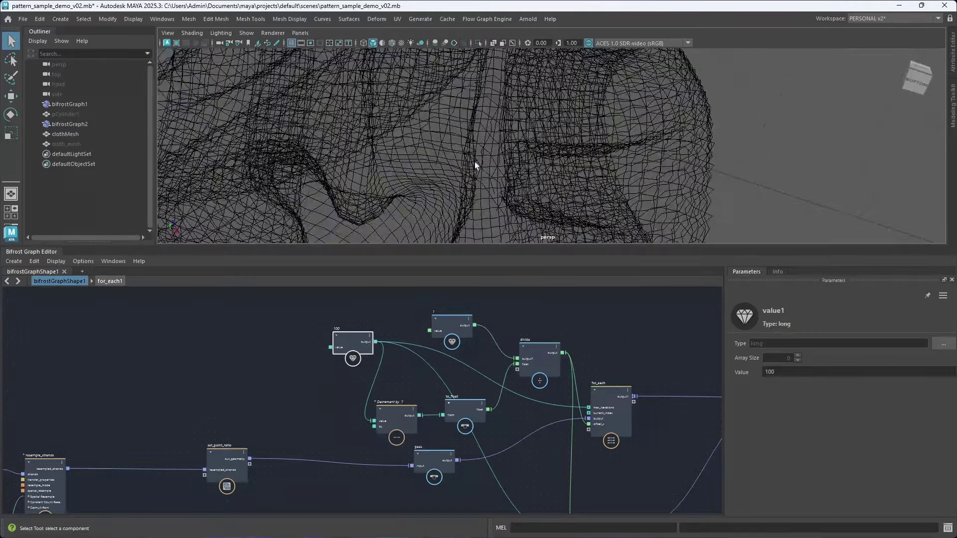
middle_click_drag(475, 162, 484, 166, "alt")
left_click_drag(468, 164, 464, 164, "alt")
right_click_drag(267, 331, 200, 397, "alt")
middle_click_drag(94, 478, 296, 402, "alt")
right_click_drag(184, 424, 242, 383, "alt")
scroll(242, 382, "up", 3)
left_click(315, 424)
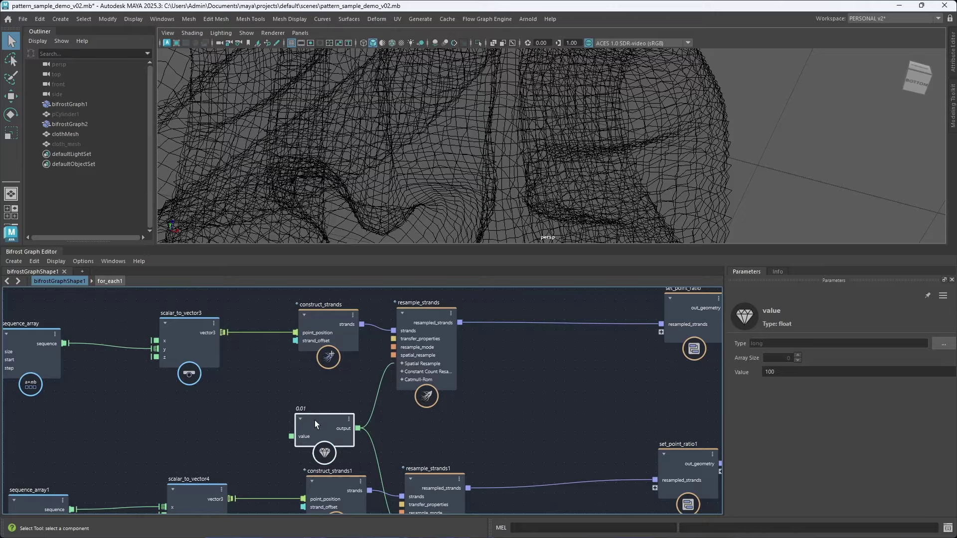
double_click(773, 376)
type("0.001")
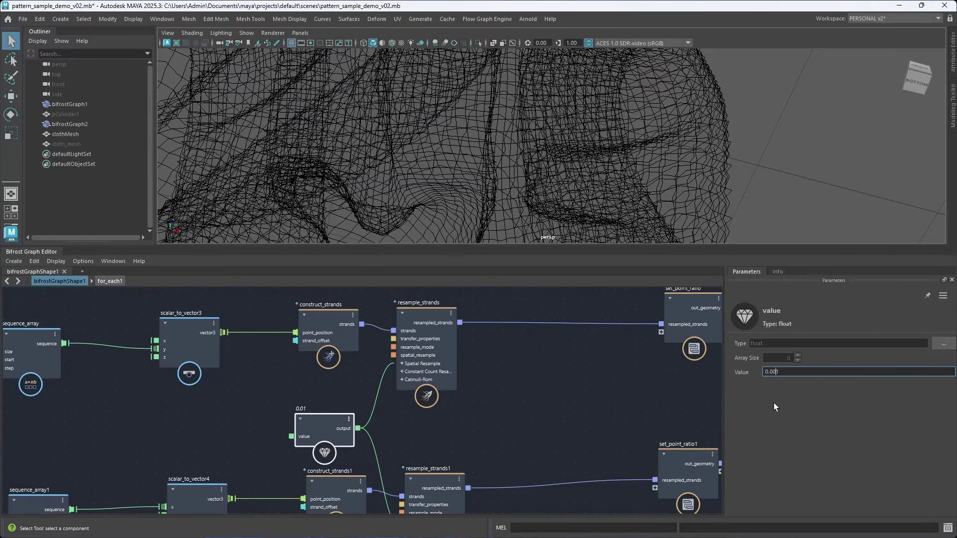
key("Return")
Move the terminal node away from set_point_position1 and turn off its proxy display.
left_click_drag(487, 145, 456, 197, "alt")
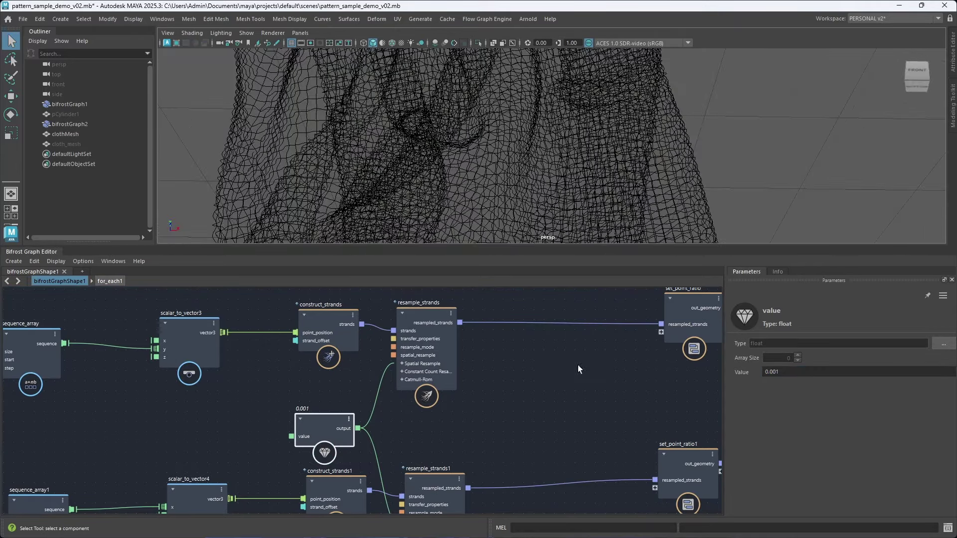
scroll(571, 419, "down", 5)
middle_click_drag(568, 438, 218, 438, "alt")
middle_click_drag(564, 441, 308, 374, "alt")
middle_click_drag(389, 445, 358, 447, "alt")
middle_click_drag(568, 416, 257, 474, "alt")
scroll(441, 424, "up", 3)
middle_click_drag(449, 398, 330, 451, "alt")
left_click_drag(381, 373, 449, 354)
scroll(445, 382, "up", 3)
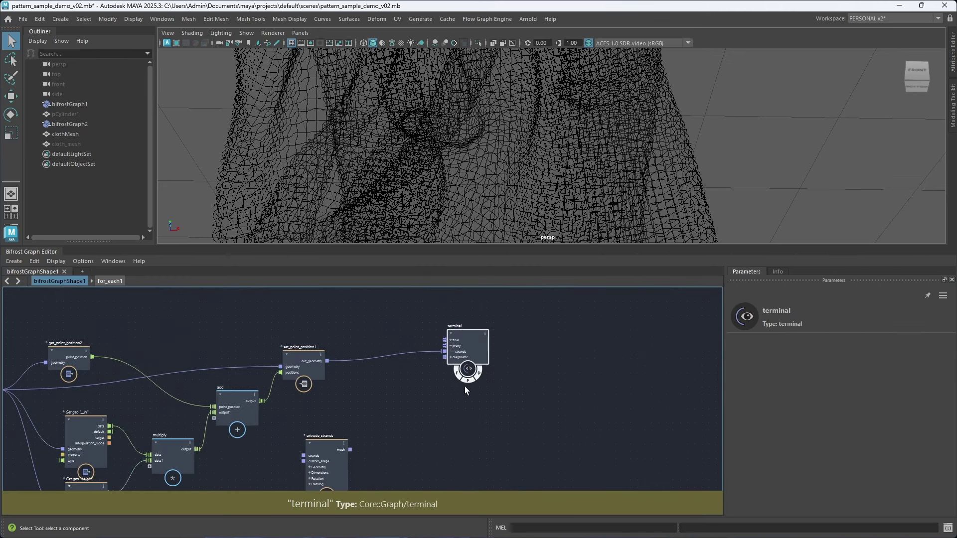
left_click(468, 382)
Connect set_point_position1's out_geometry to the strands input of extrude_strands and turn on that node's proxy display.
left_click_drag(330, 459, 405, 396)
left_click(363, 380)
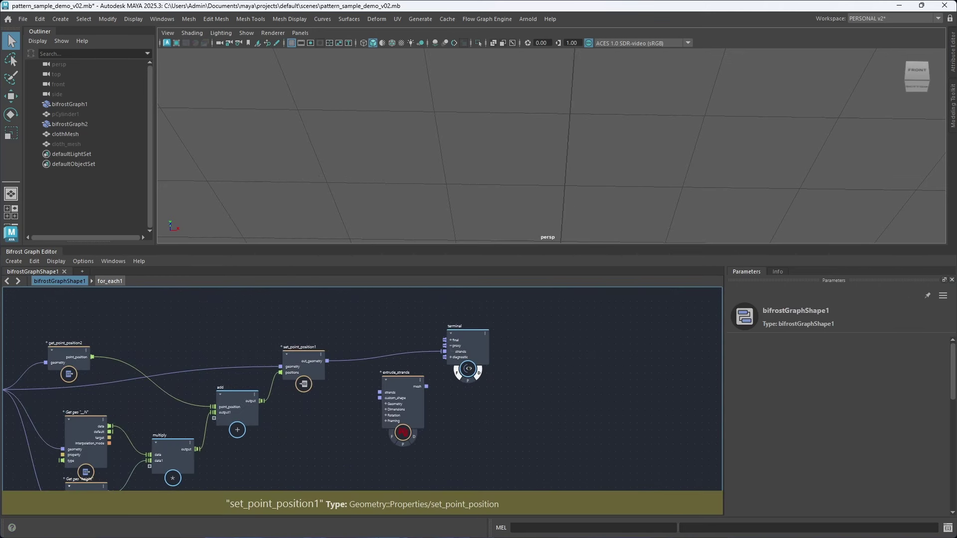
left_click_drag(327, 361, 376, 395)
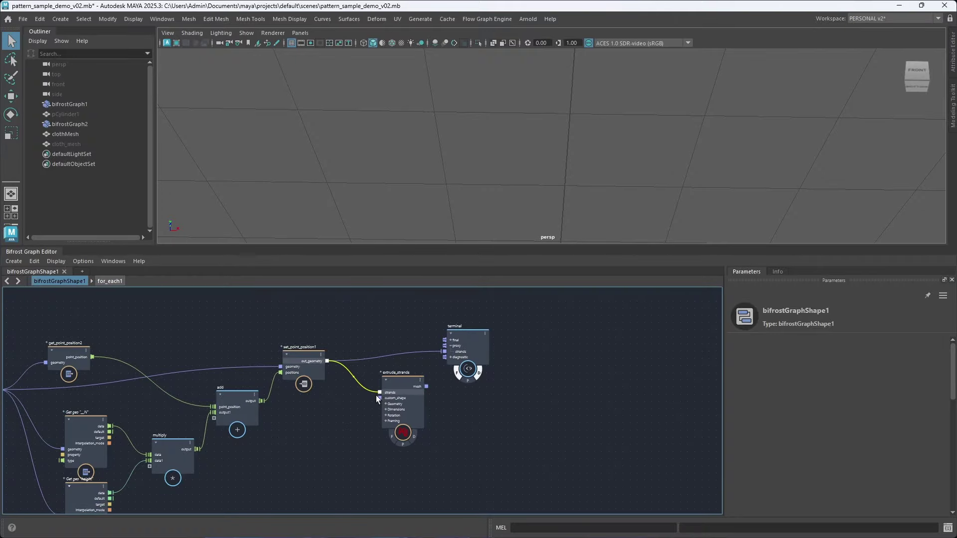
left_click(403, 443)
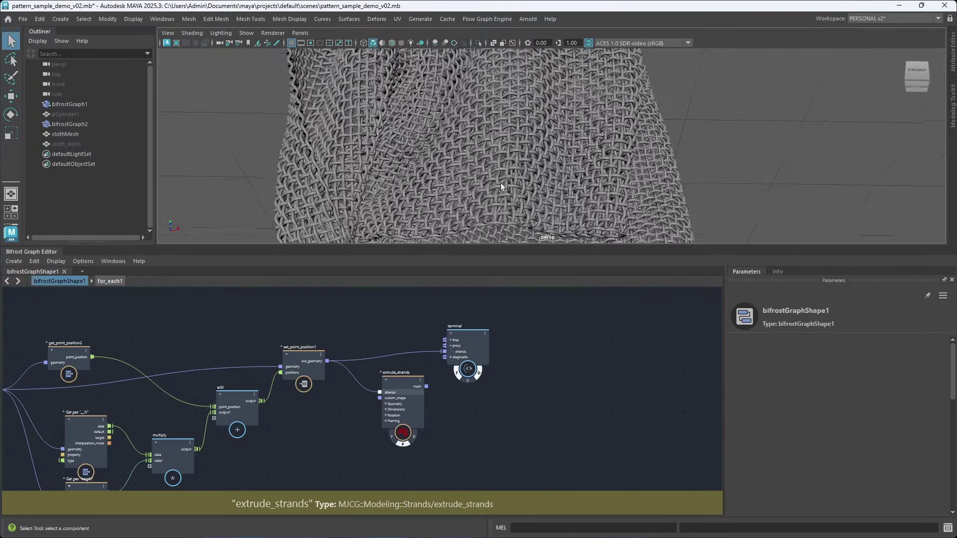
Make the hidden pCylinder1 visible under the woven cloth and save the scene.
left_click_drag(501, 187, 391, 185, "alt")
scroll(504, 136, "up", 6)
scroll(319, 145, "down", 4)
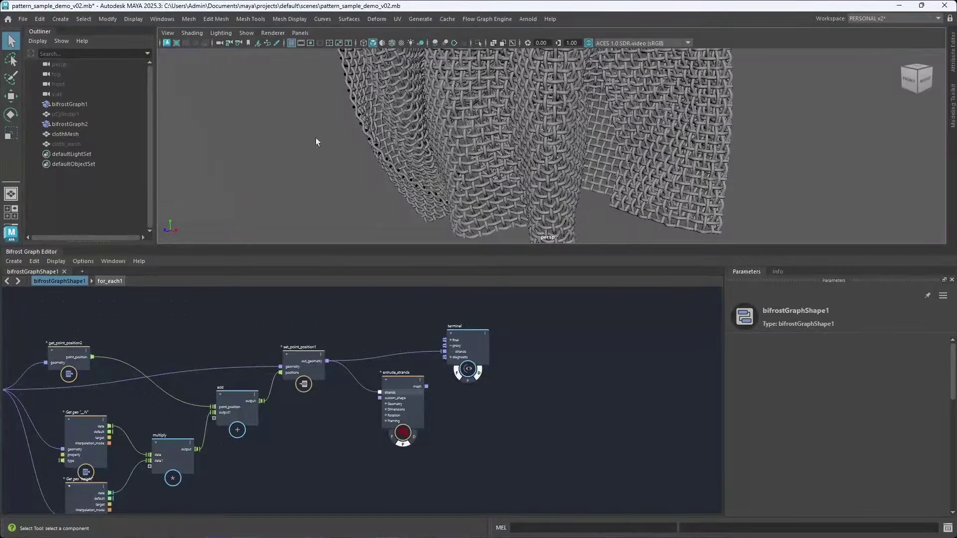
left_click_drag(316, 142, 440, 157, "alt")
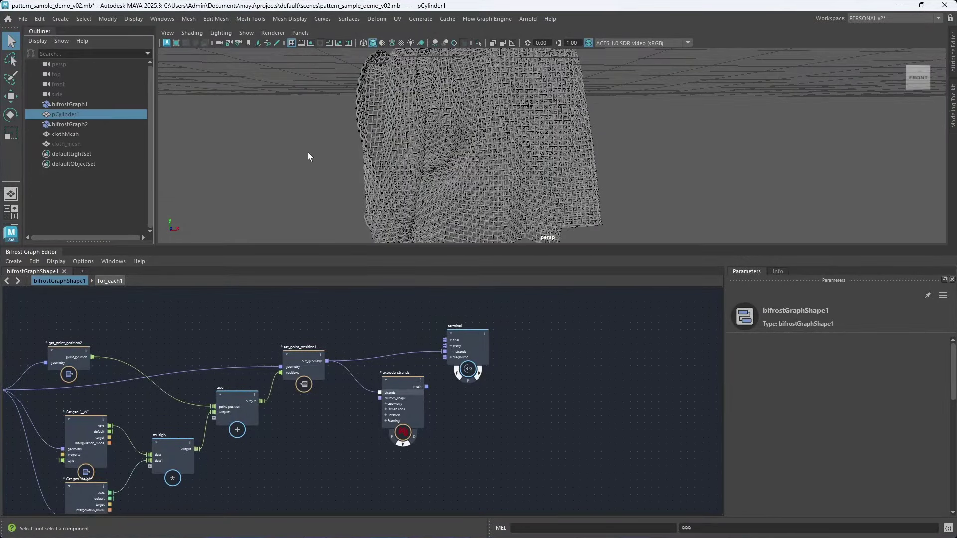
key("h")
left_click(632, 151)
right_click_drag(523, 170, 432, 186, "alt")
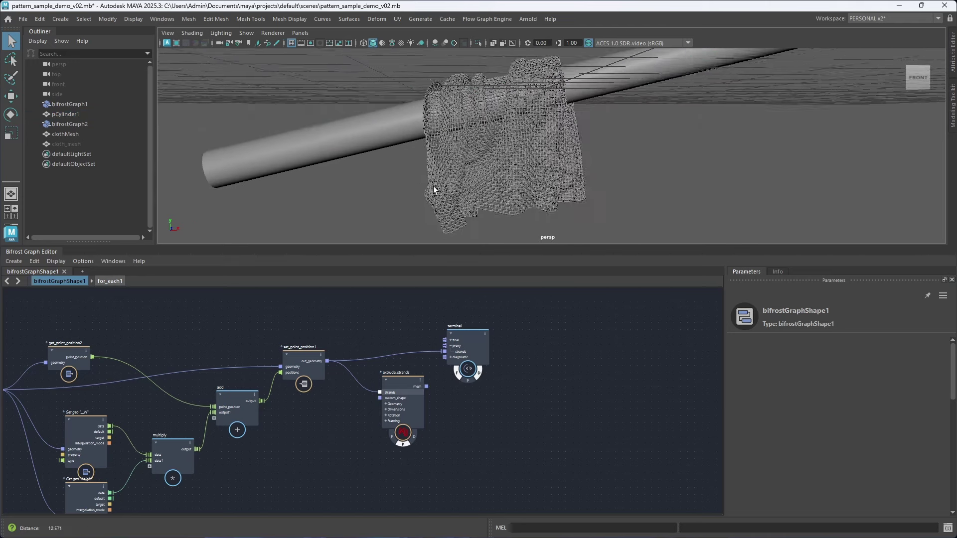
middle_click_drag(526, 176, 473, 183, "alt")
key("ctrl+s")
Set the long value node that drives the for_each iterations to 200.
middle_click_drag(126, 322, 396, 329, "alt")
scroll(395, 329, "down", 2)
middle_click_drag(264, 354, 456, 321, "alt")
middle_click_drag(297, 393, 466, 372, "alt")
middle_click_drag(122, 376, 321, 395, "alt")
middle_click_drag(214, 396, 409, 420, "alt")
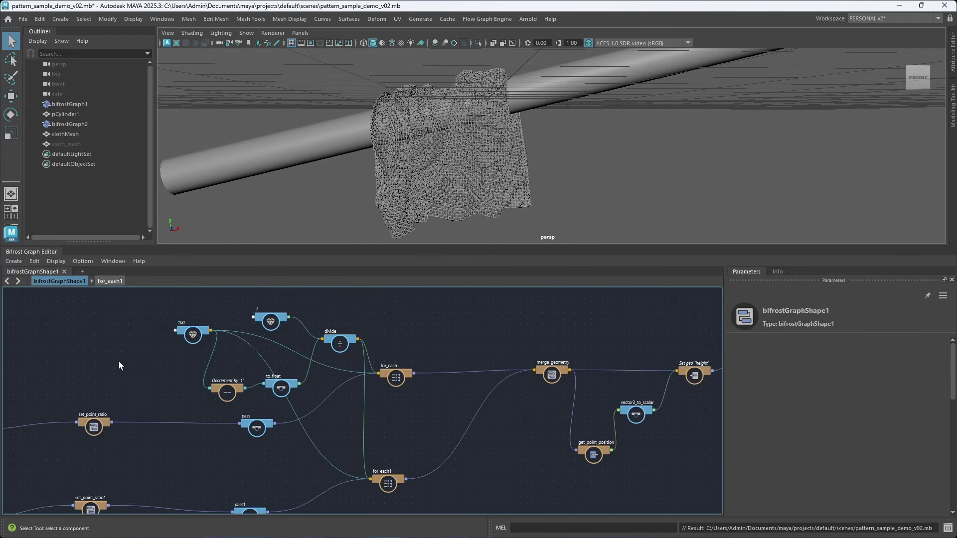
scroll(118, 366, "up", 3)
left_click(226, 321)
double_click(781, 372)
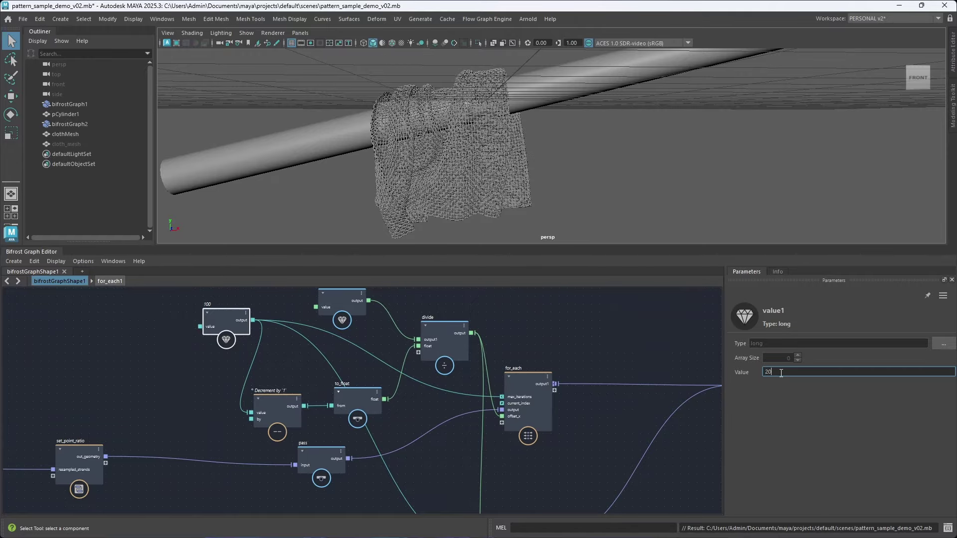
Set the Size of extrude_strands to 0.007 to thin the woven threads.
scroll(421, 167, "up", 5)
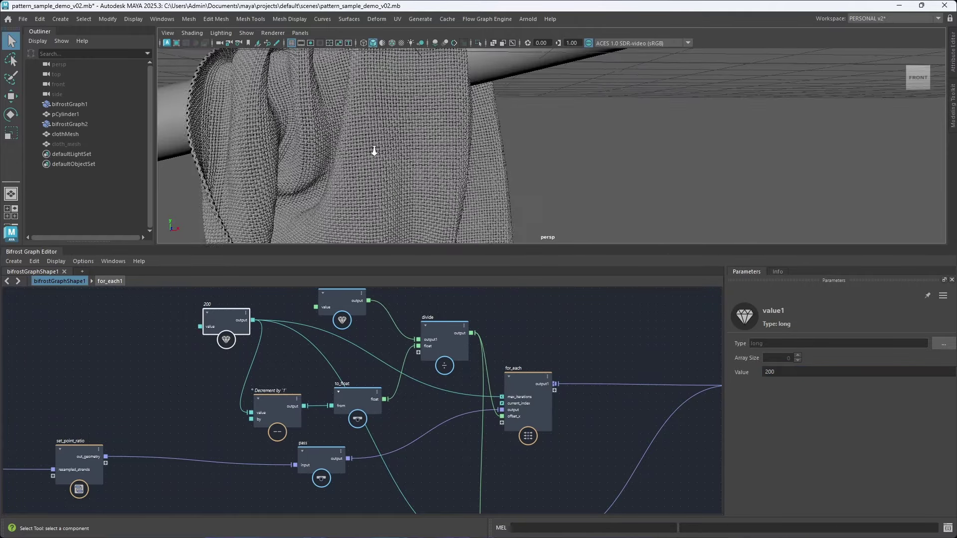
middle_click_drag(373, 150, 519, 150, "alt")
scroll(444, 164, "up", 4)
scroll(441, 163, "up", 10)
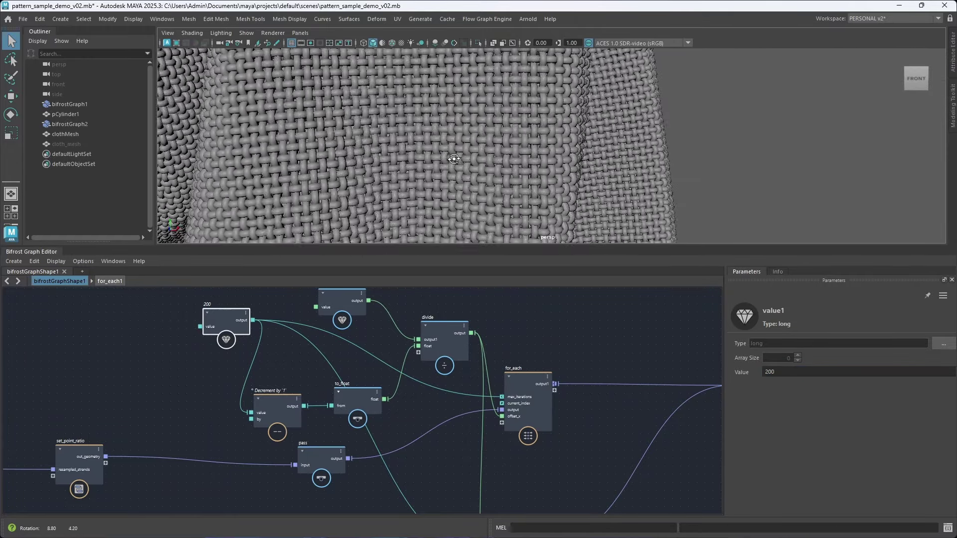
right_click_drag(514, 167, 389, 179, "alt")
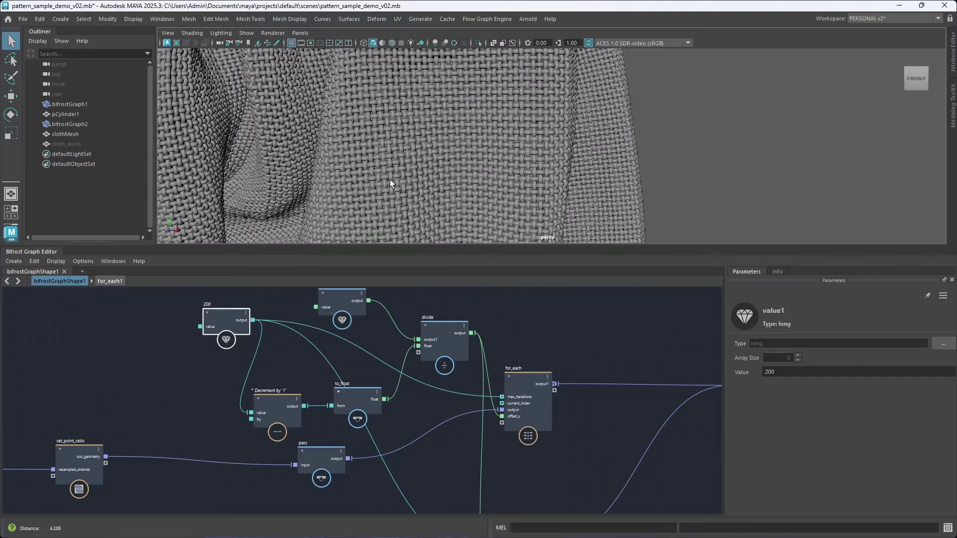
right_click_drag(633, 319, 523, 358, "alt")
middle_click_drag(633, 427, 511, 409, "alt")
scroll(511, 409, "down", 3)
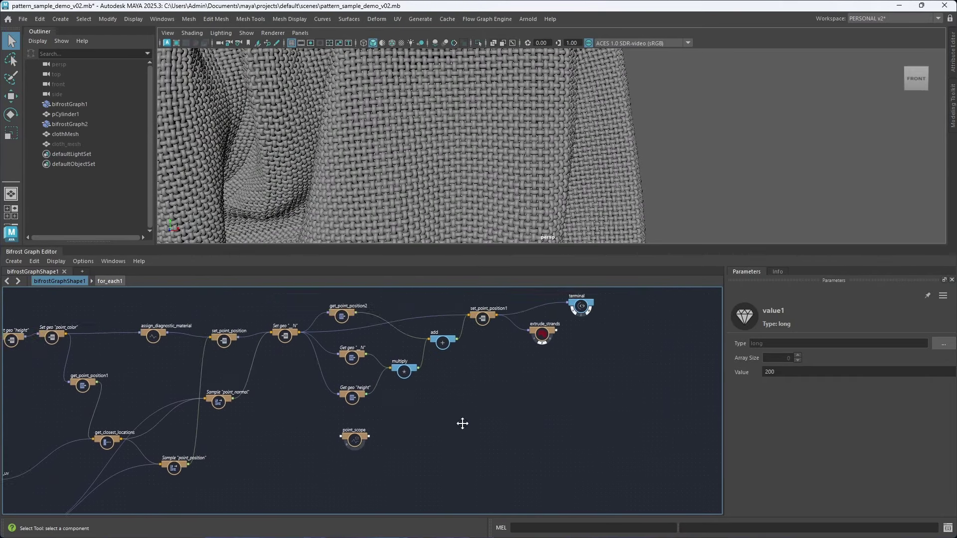
scroll(462, 421, "up", 6)
left_click(422, 321)
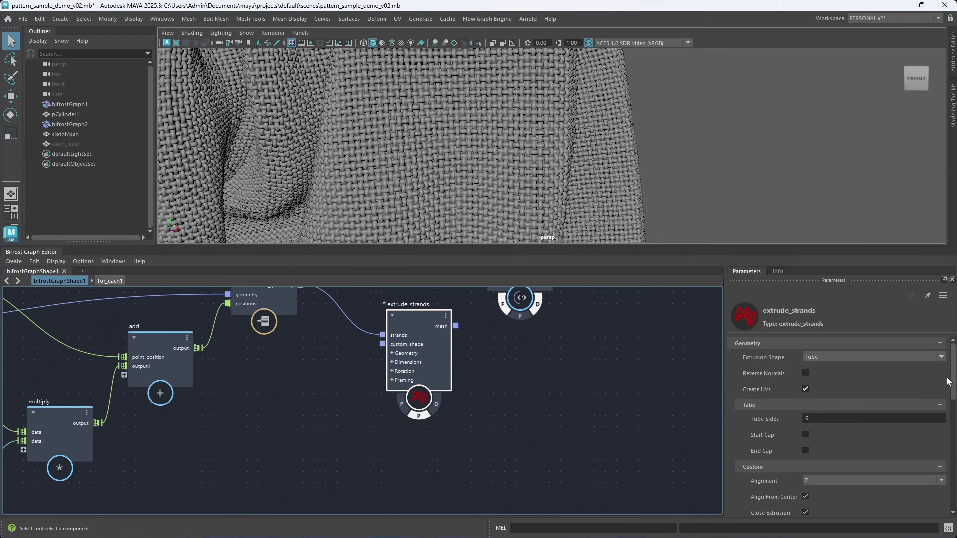
scroll(945, 394, "down", 5)
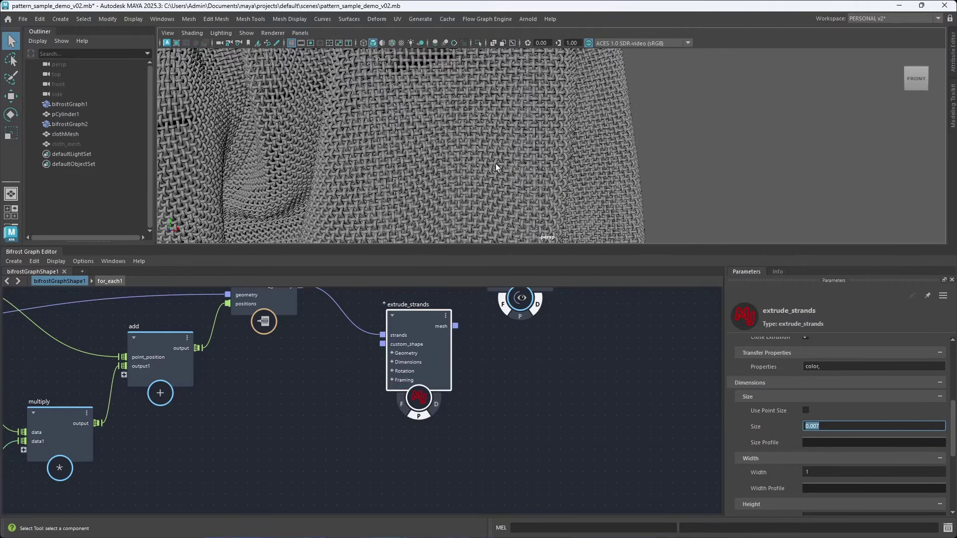
Make the hidden cloth_mesh visible together with the weave.
left_click_drag(495, 167, 472, 150, "alt")
key("h")
left_click(627, 164)
scroll(466, 137, "up", 6)
scroll(371, 171, "up", 5)
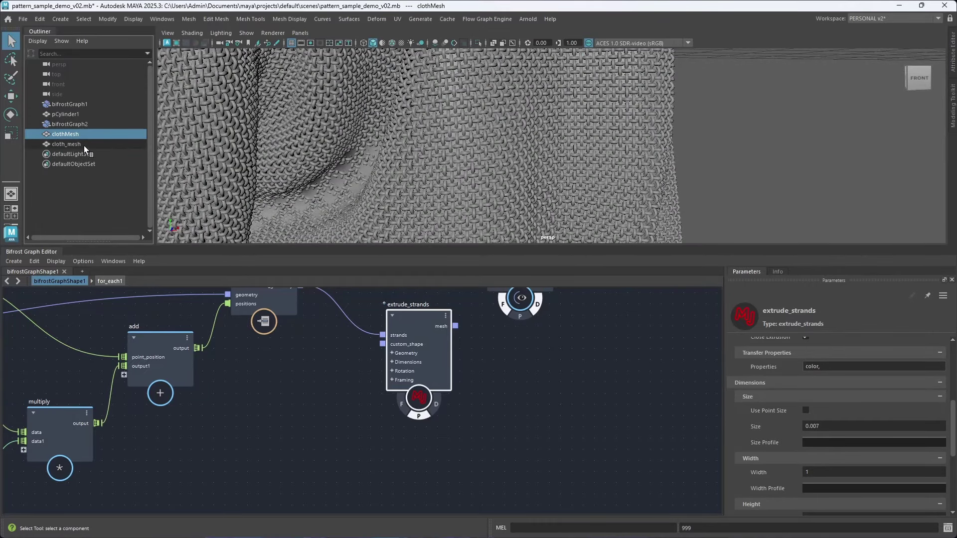
Hide both clothMesh and cloth_mesh so only the weave and the cylinder are displayed.
left_click(94, 134)
key("ctrl+h")
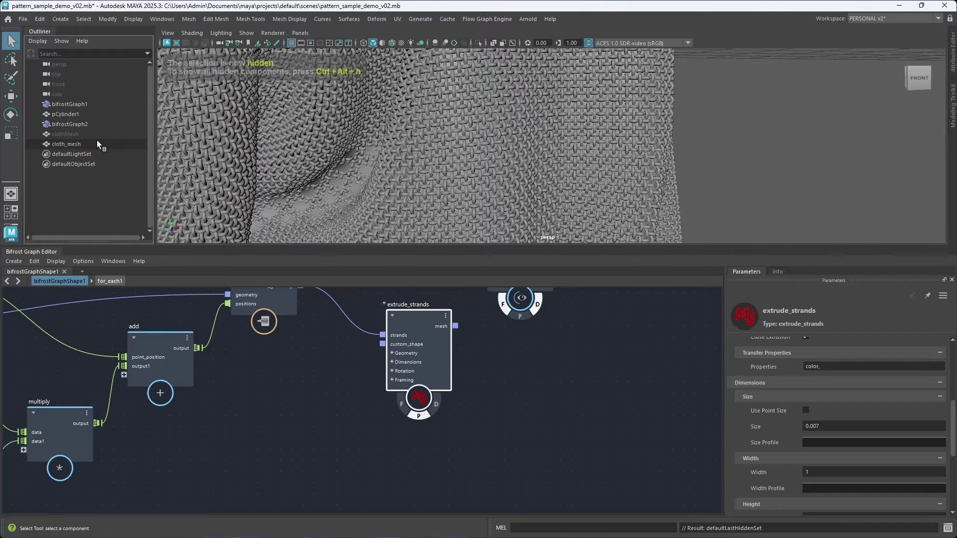
left_click(96, 144)
scroll(221, 158, "down", 10)
mouse_move(420, 154)
left_mouse_down("alt")
mouse_move(316, 164)
mouse_move(289, 154)
mouse_move(411, 169)
left_mouse_up("alt")
scroll(412, 169, "up", 5)
key("ctrl+h")
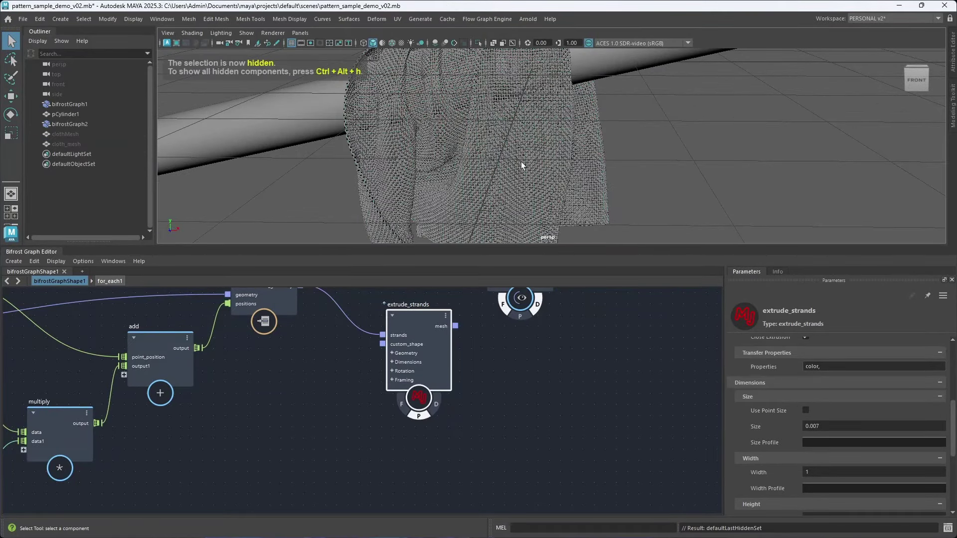
Collapse the Bifrost Graph Editor and examine the woven cloth draped over the cylinder in the enlarged viewport.
double_click(25, 254)
scroll(439, 248, "down", 4)
mouse_move(432, 253)
left_mouse_down("alt")
mouse_move(387, 278)
mouse_move(423, 267)
left_mouse_up("alt")
scroll(346, 281, "up", 8)
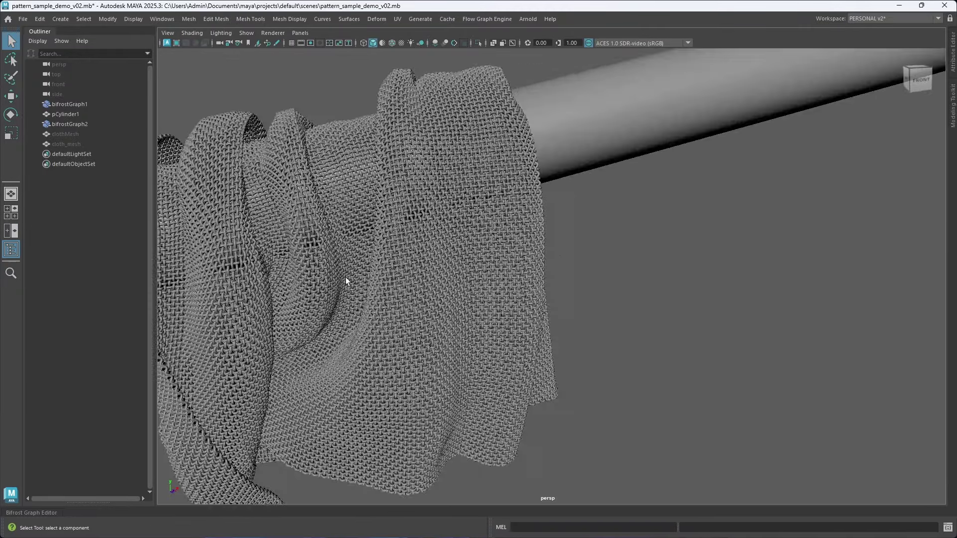
scroll(345, 277, "down", 5)
scroll(438, 240, "up", 8)
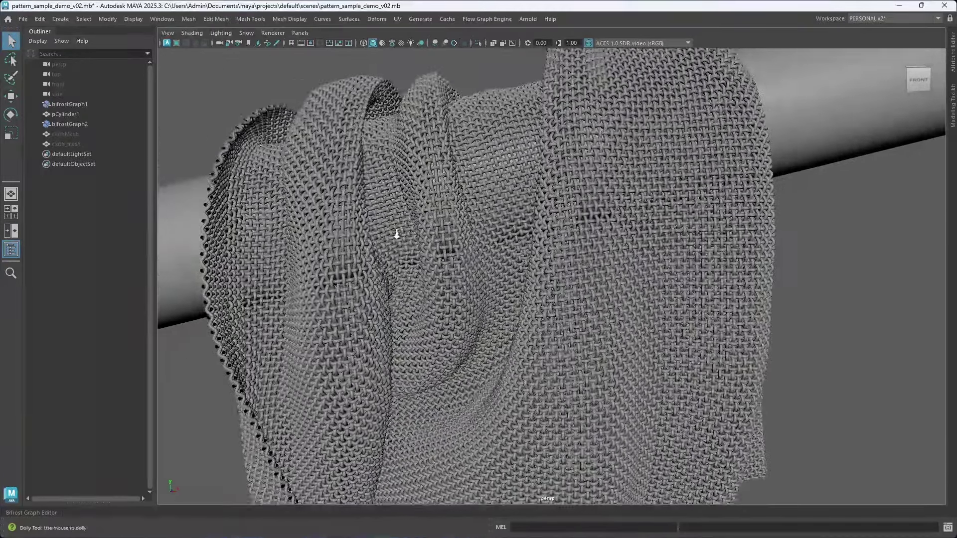
Increase the Size of extrude_strands slightly to thicken the woven threads and close the gaps in the weave.
scroll(396, 234, "up", 3)
left_click(39, 513)
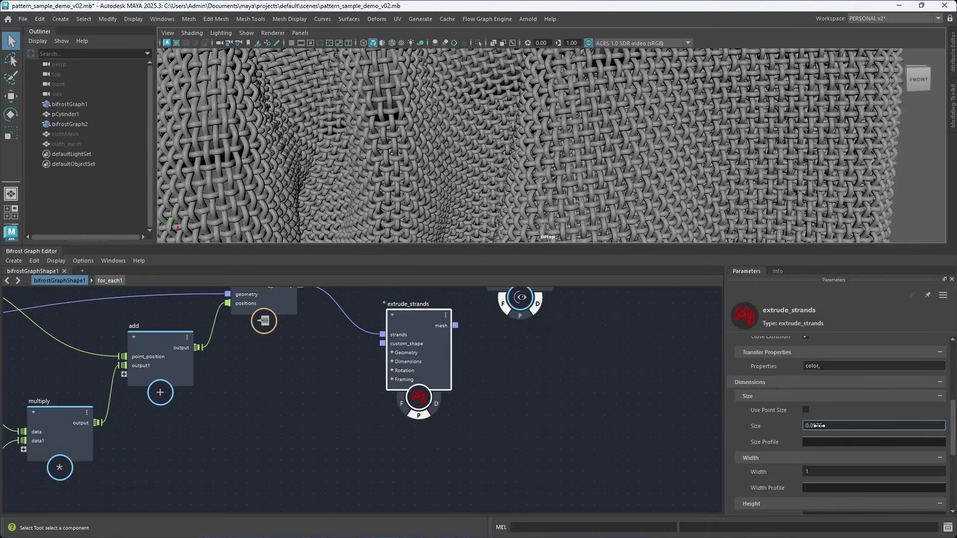
mouse_move(819, 426)
left_mouse_down()
mouse_move(827, 425)
mouse_move(819, 427)
left_mouse_up()
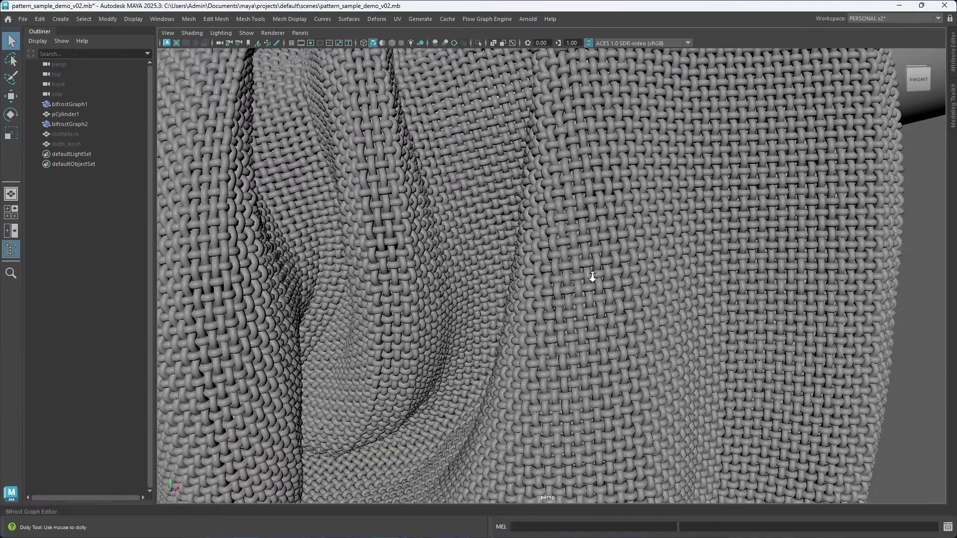
Check the thickened weave across the draped cloth up close and as a whole, and save the scene.
left_click_drag(591, 273, 376, 277, "alt")
right_click_drag(376, 278, 450, 273, "alt")
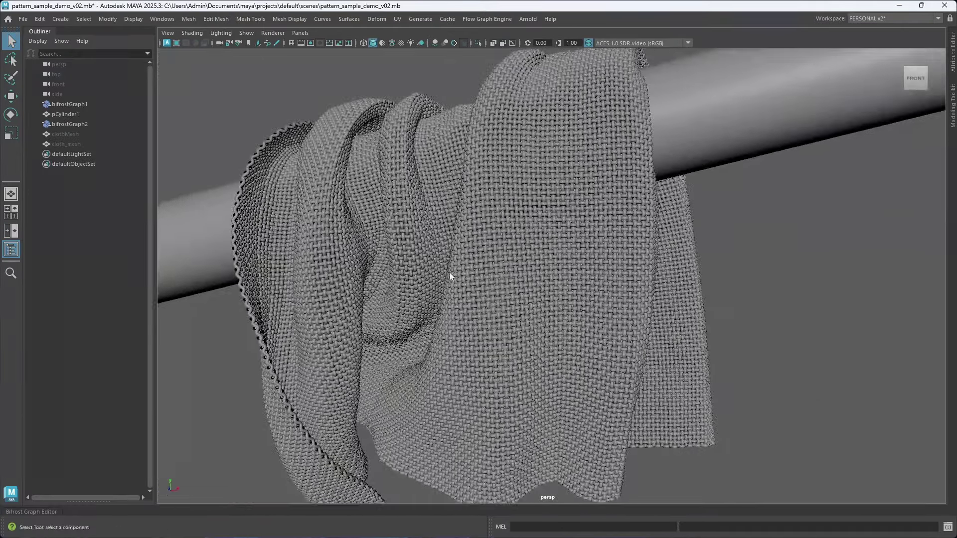
left_click_drag(450, 273, 471, 282, "alt")
right_click_drag(471, 281, 428, 284, "alt")
left_click_drag(428, 285, 466, 279, "alt")
right_click_drag(466, 279, 493, 276, "alt")
key("ctrl+s")
Examine the folds, edges and overall thread density of the woven cloth over the cylinder from several distances and angles.
middle_click_drag(494, 275, 493, 275, "alt")
left_click_drag(493, 275, 468, 282, "alt")
right_click_drag(469, 281, 412, 271, "alt")
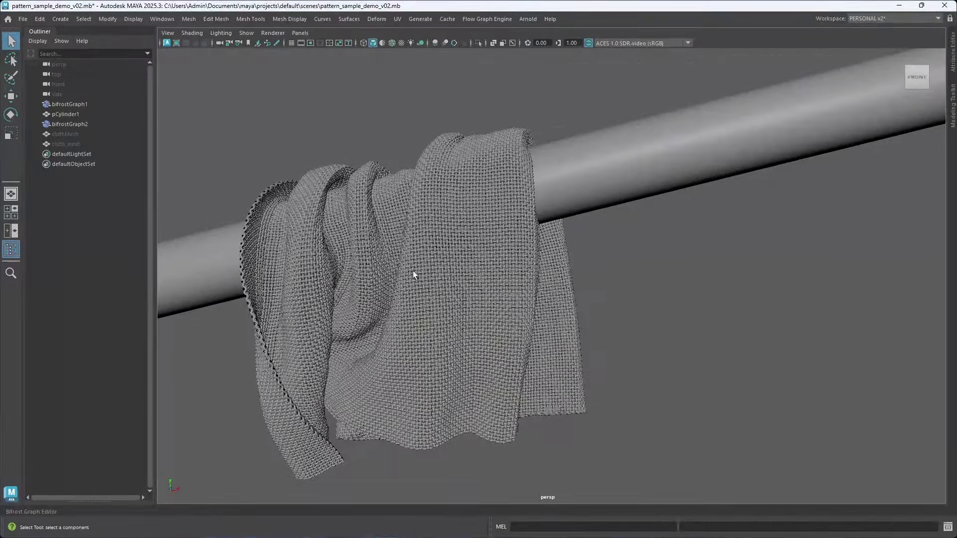
left_click_drag(412, 270, 441, 273, "alt")
right_click_drag(441, 273, 493, 260, "alt")
left_click_drag(493, 260, 435, 265, "alt")
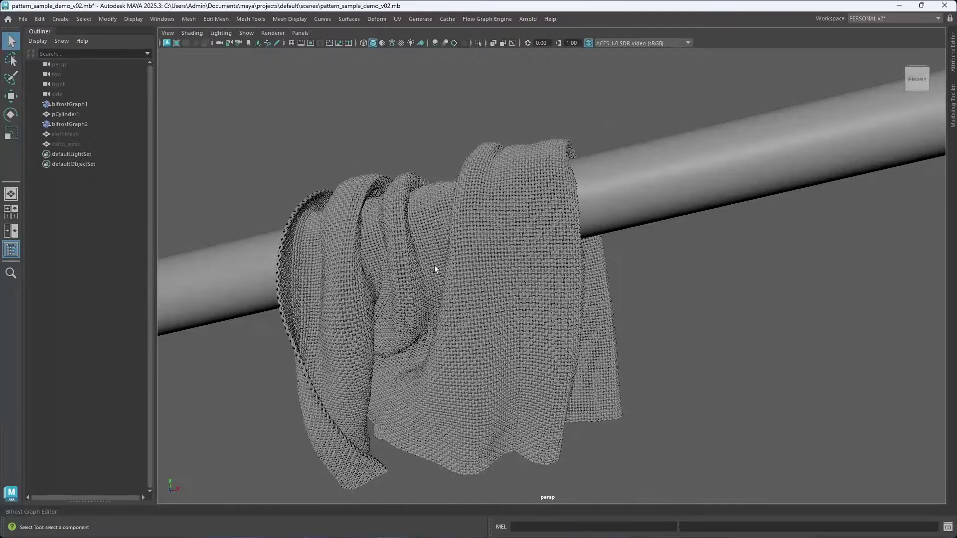
mouse_move(435, 265)
right_mouse_down("alt")
mouse_move(468, 263)
mouse_move(437, 273)
right_mouse_up("alt")
left_click_drag(437, 273, 445, 256, "alt")
right_click_drag(446, 256, 477, 271, "alt")
mouse_move(478, 272)
left_mouse_down("alt")
mouse_move(487, 253)
mouse_move(442, 252)
mouse_move(474, 259)
mouse_move(437, 296)
mouse_move(474, 258)
mouse_move(443, 259)
mouse_move(501, 255)
mouse_move(473, 267)
mouse_move(444, 263)
mouse_move(486, 257)
left_mouse_up("alt")
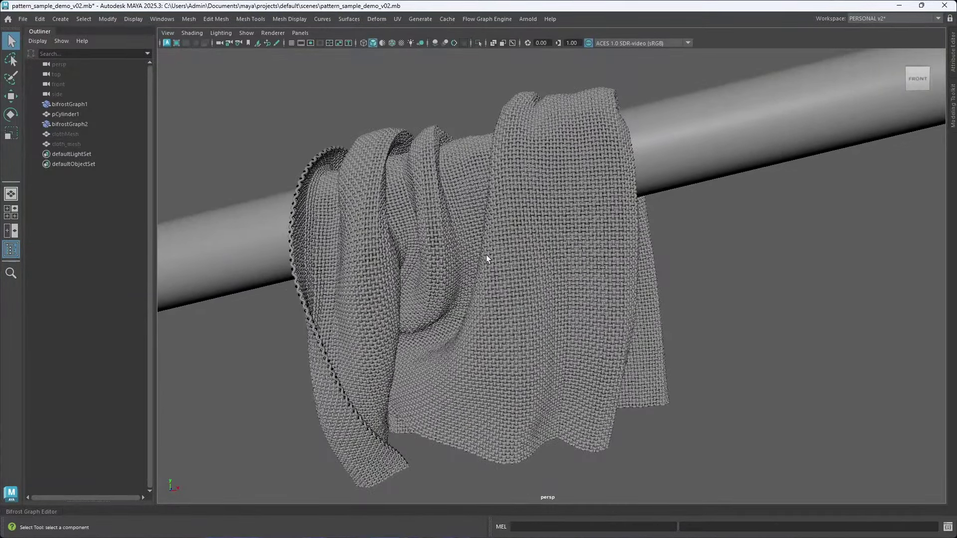